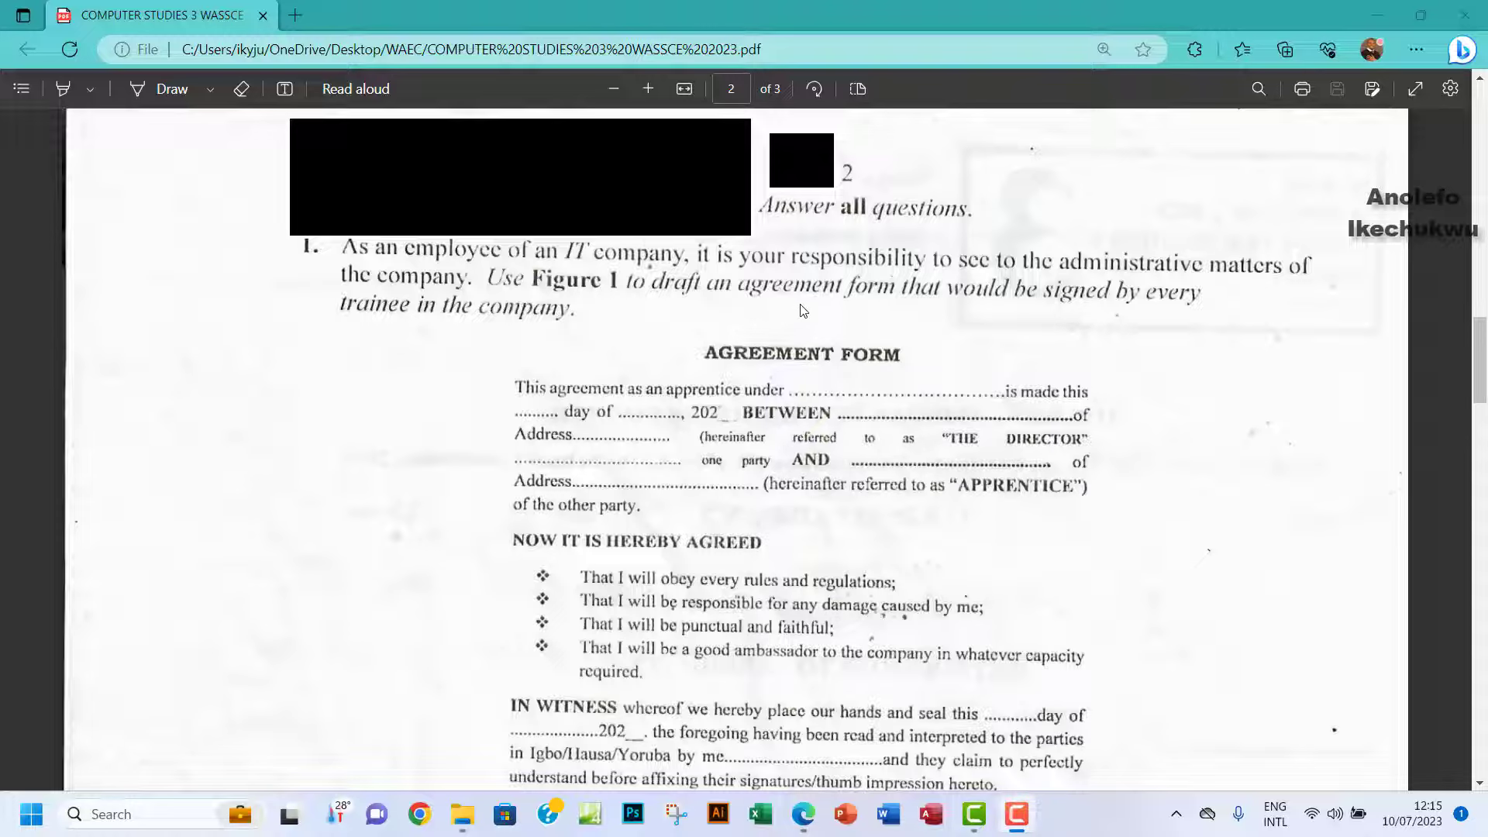
Scroll the exam PDF down to the Figure 1 caption and question items (a)–(d).
{"action": "scroll", "coordinate": [637, 415], "scroll_direction": "down", "scroll_amount": 2}
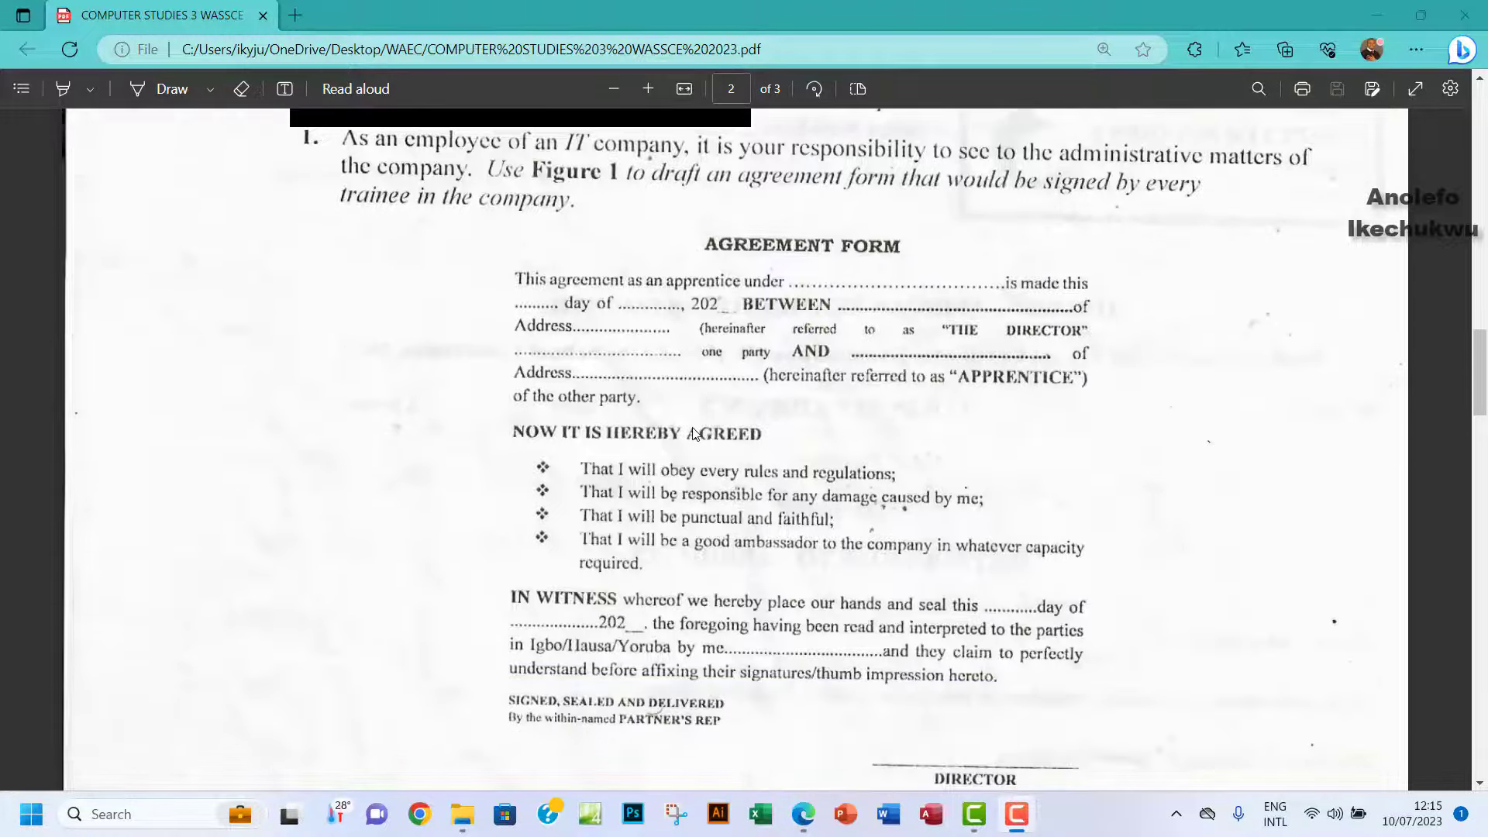
{"action": "scroll", "coordinate": [693, 433], "scroll_direction": "down", "scroll_amount": 5}
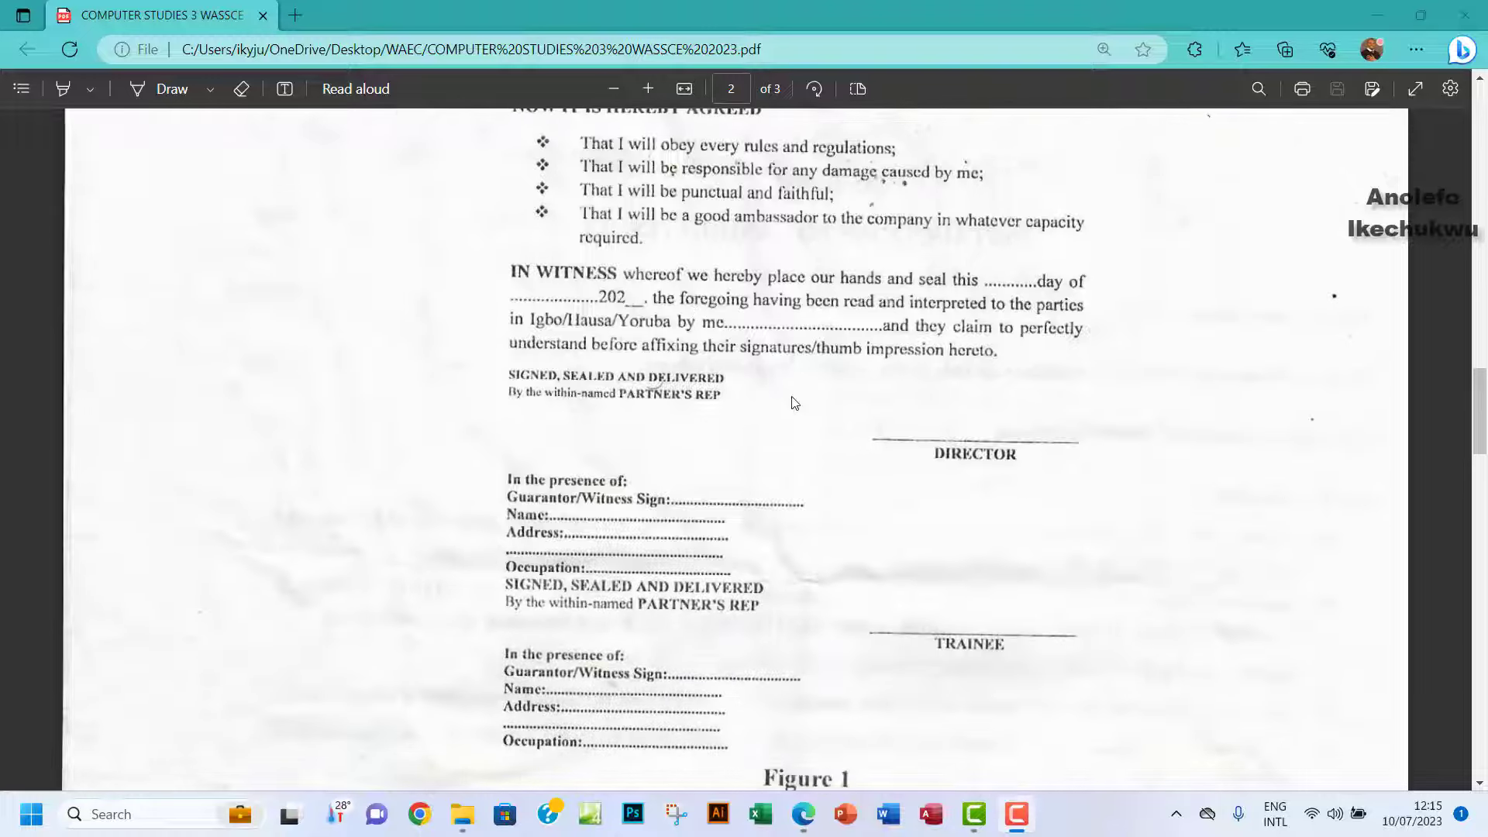
{"action": "scroll", "coordinate": [790, 405], "scroll_direction": "down", "scroll_amount": 3}
{"action": "scroll", "coordinate": [791, 402], "scroll_direction": "down", "scroll_amount": 3}
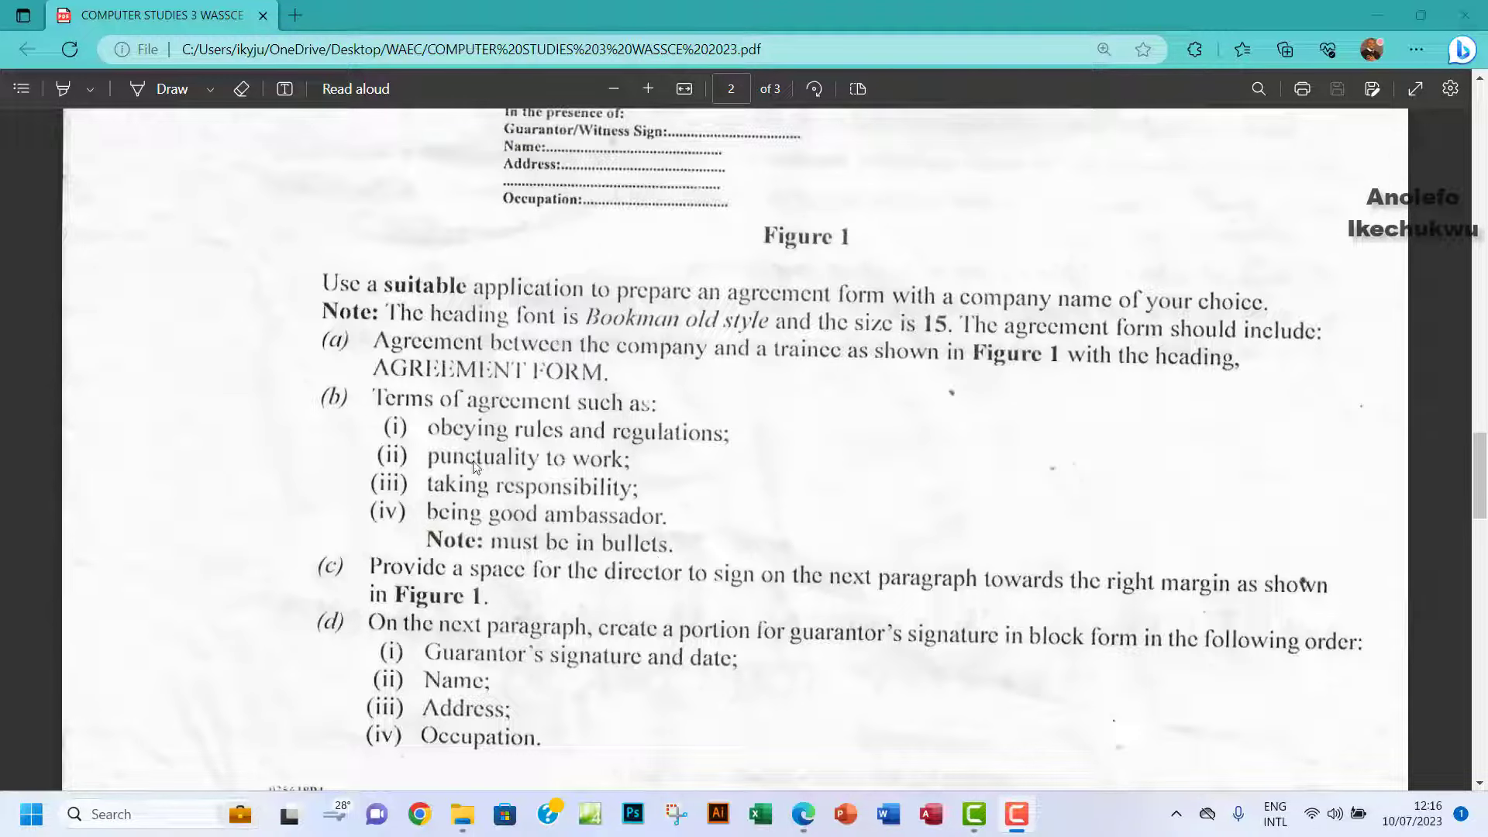
Review the Agreement Form in the PDF, then start a blank Word document.
{"action": "scroll", "coordinate": [521, 488], "scroll_direction": "up", "scroll_amount": 15}
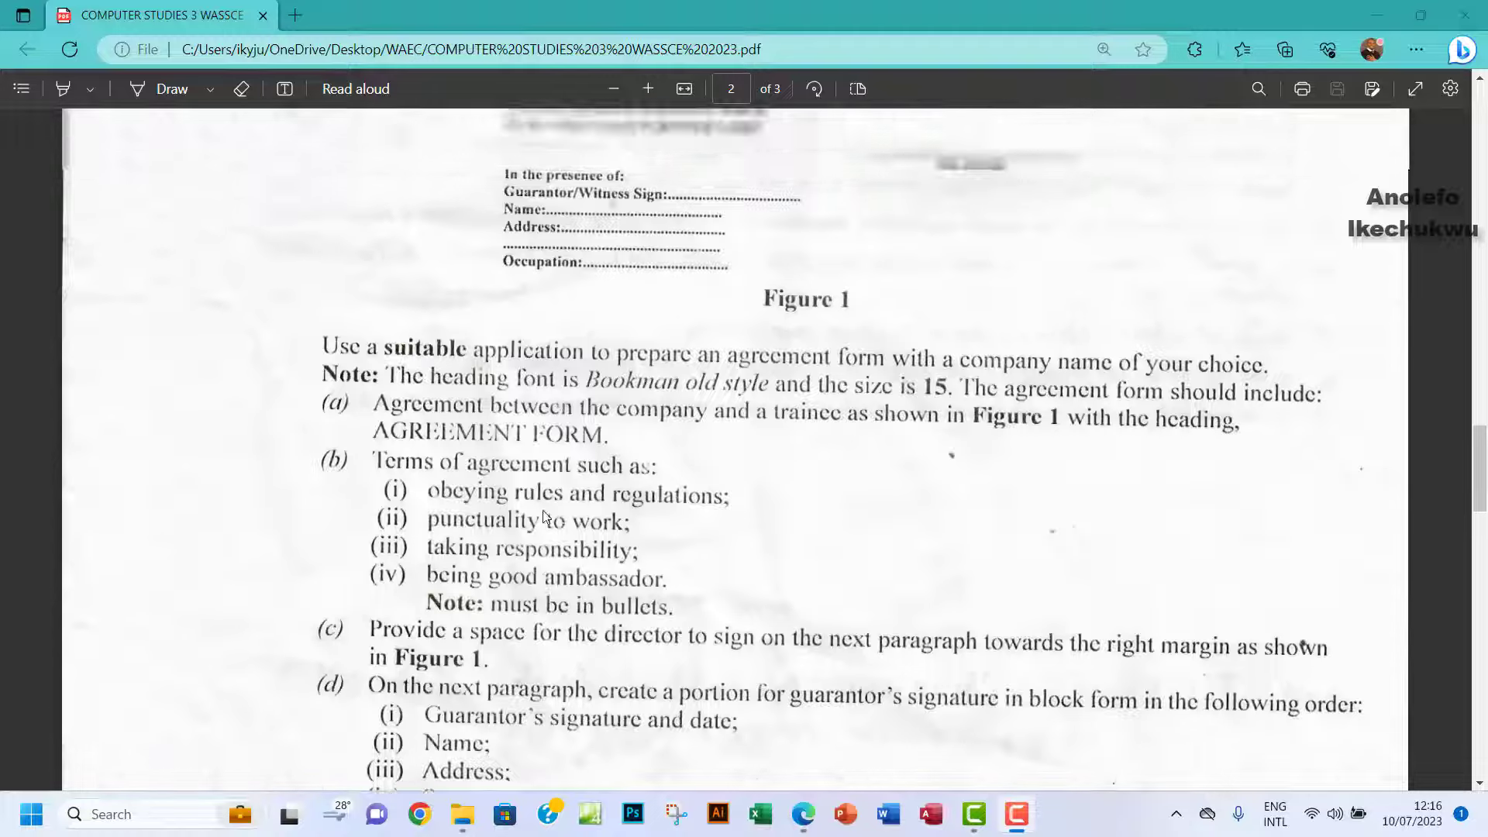
{"action": "scroll", "coordinate": [545, 516], "scroll_direction": "down", "scroll_amount": 4}
{"action": "scroll", "coordinate": [545, 516], "scroll_direction": "down", "scroll_amount": 1}
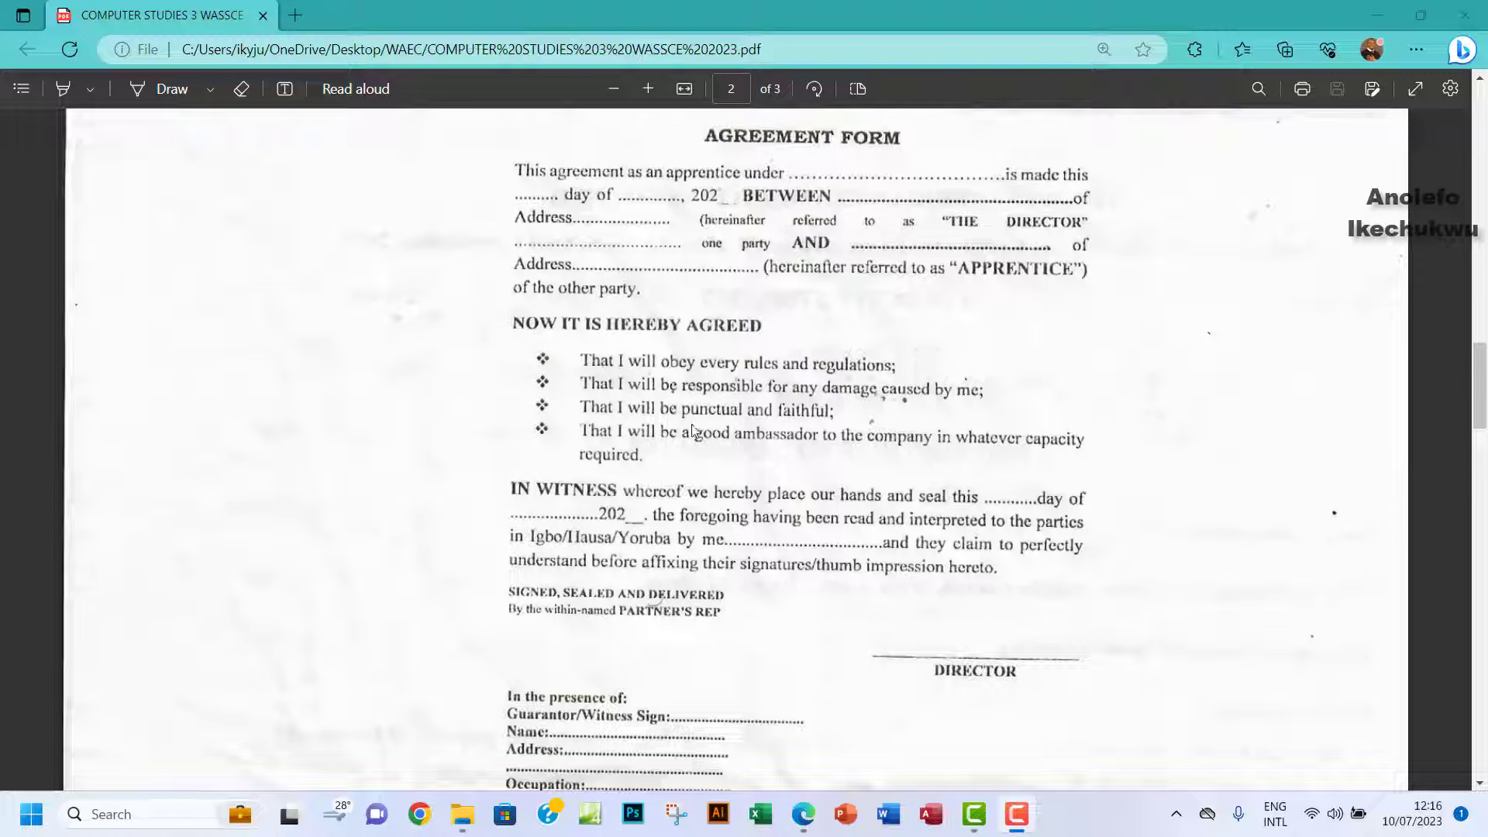
{"action": "scroll", "coordinate": [687, 434], "scroll_direction": "down", "scroll_amount": 7}
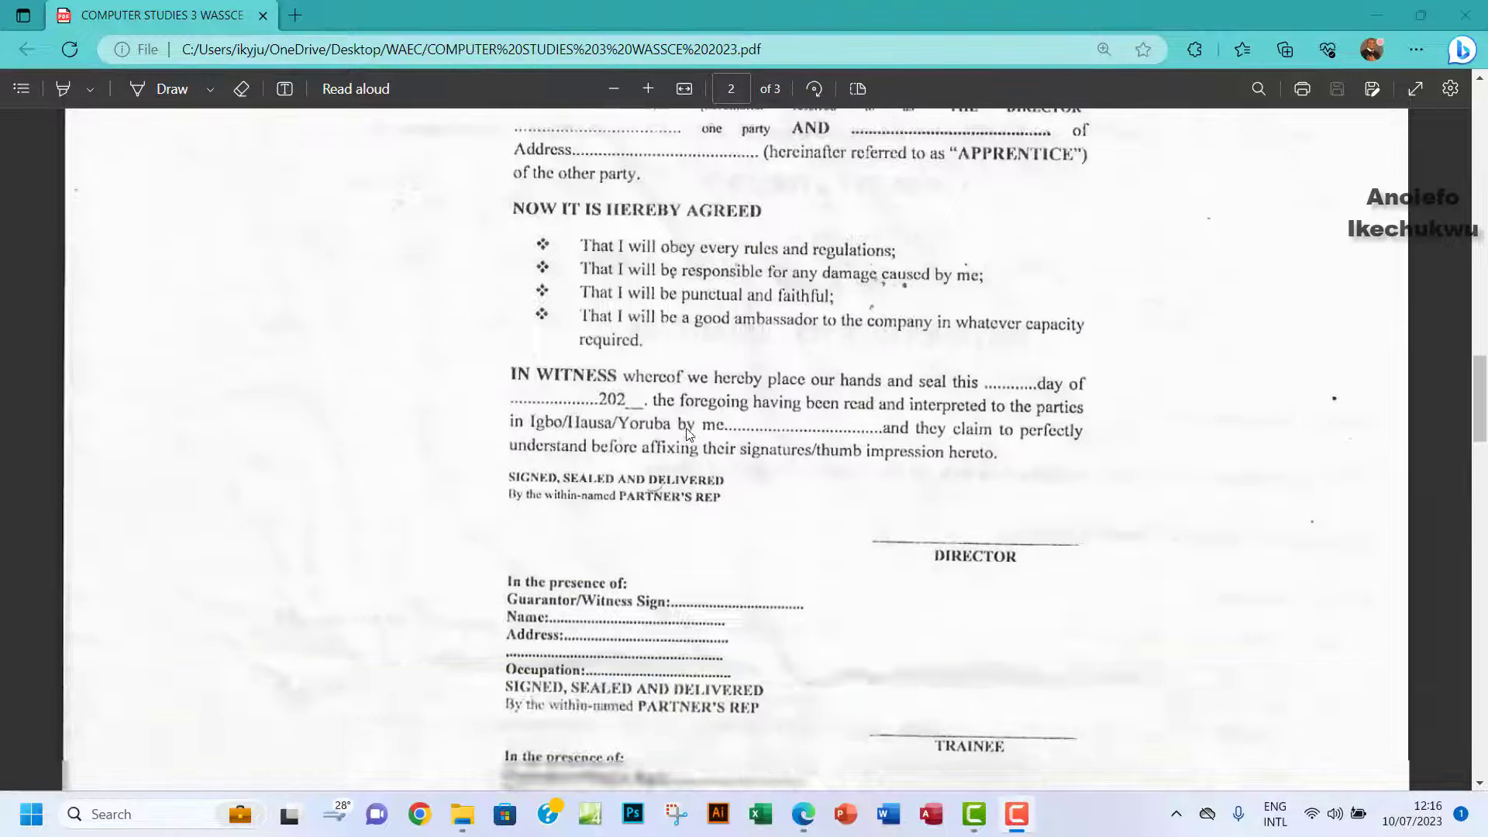
{"action": "scroll", "coordinate": [689, 434], "scroll_direction": "down", "scroll_amount": 3}
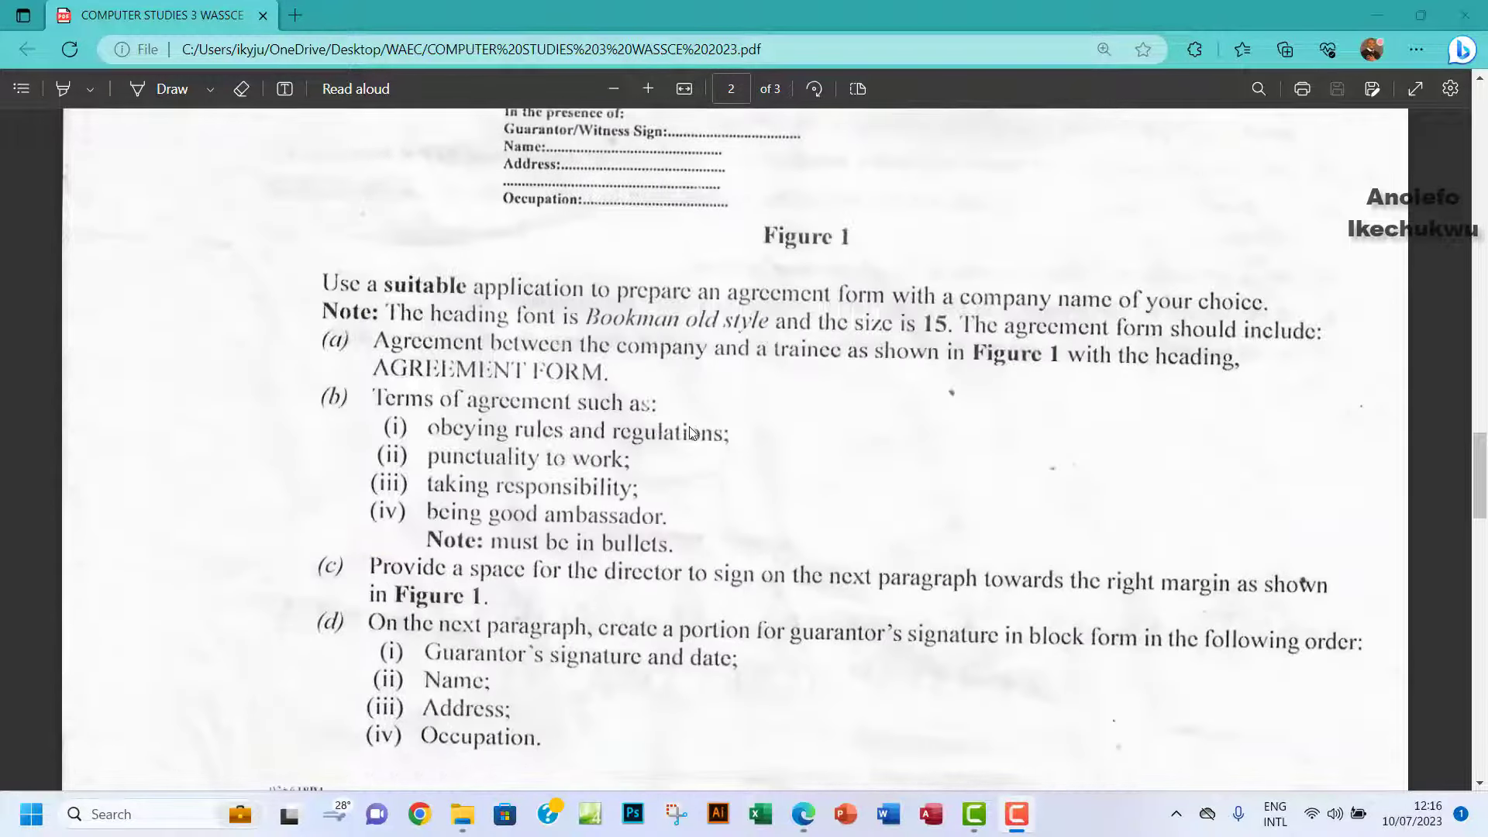
{"action": "scroll", "coordinate": [691, 433], "scroll_direction": "up", "scroll_amount": 8}
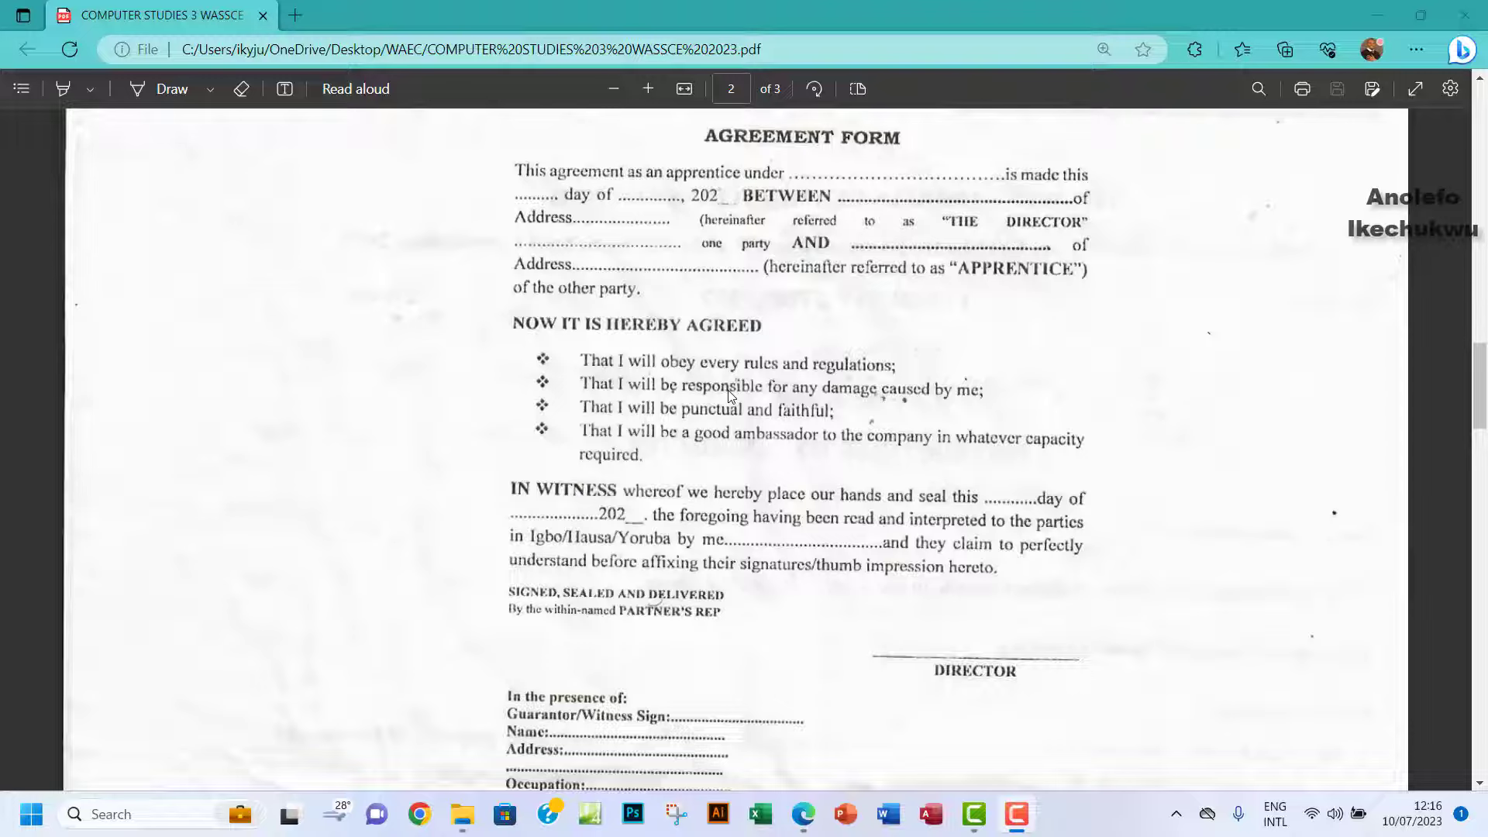
{"action": "left_click", "coordinate": [893, 823]}
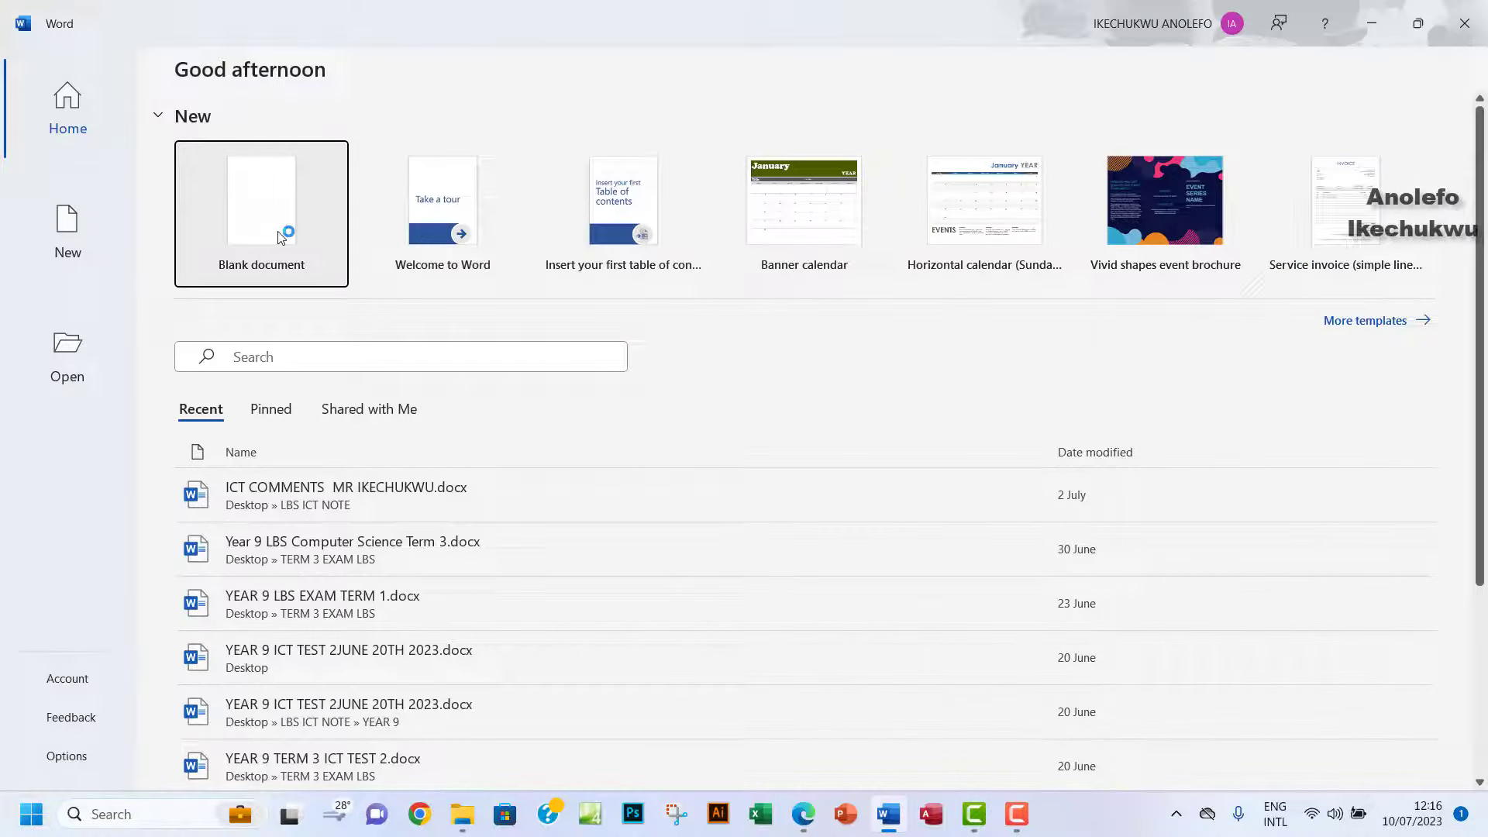
{"action": "left_click", "coordinate": [281, 236]}
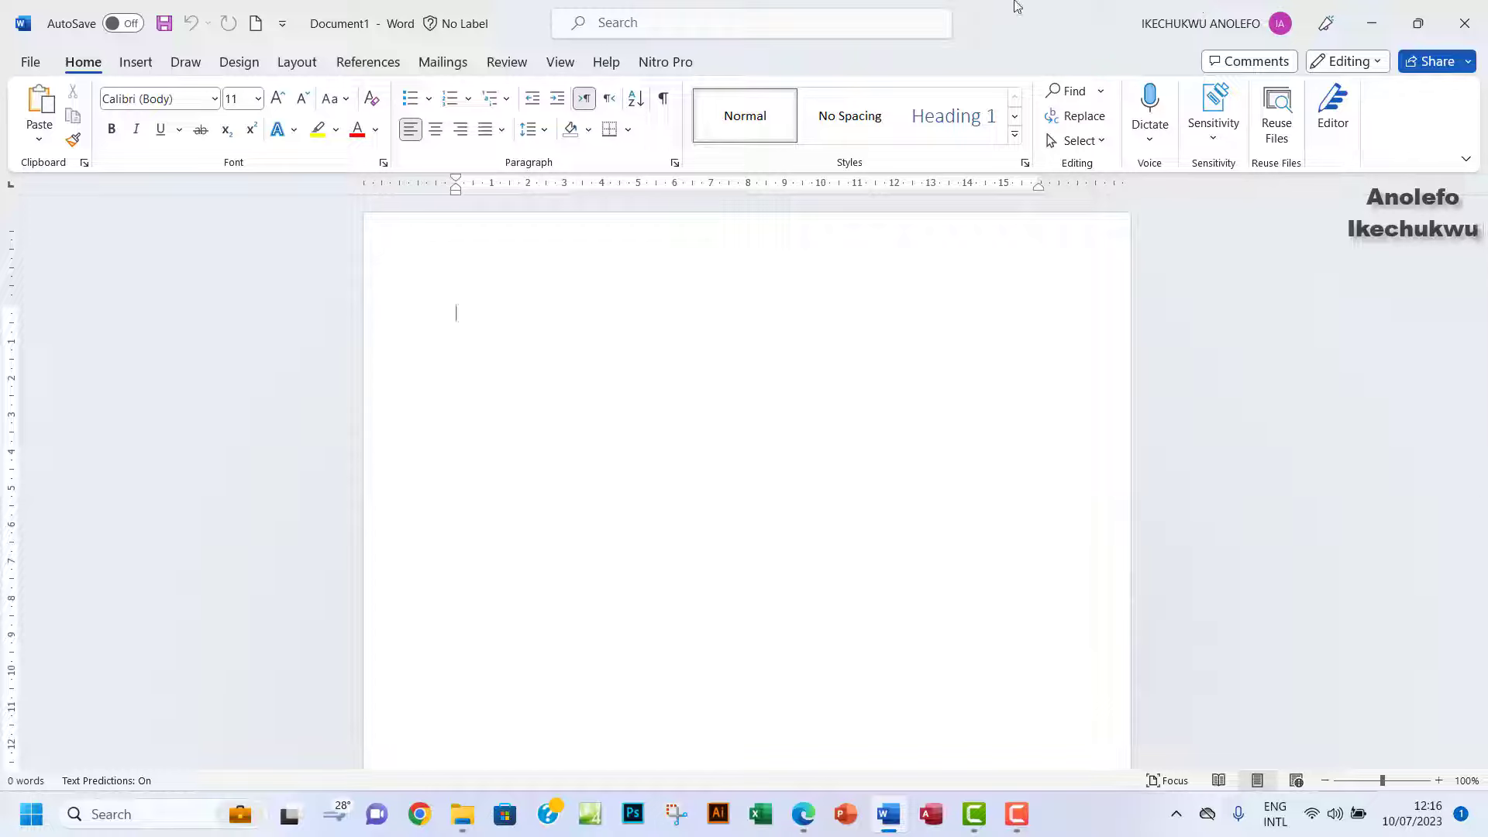
Restore both windows, stretching the PDF across the top with a taller Word window below.
{"action": "left_click", "coordinate": [1418, 24]}
{"action": "left_click_drag", "start_coordinate": [967, 24], "coordinate": [961, 406]}
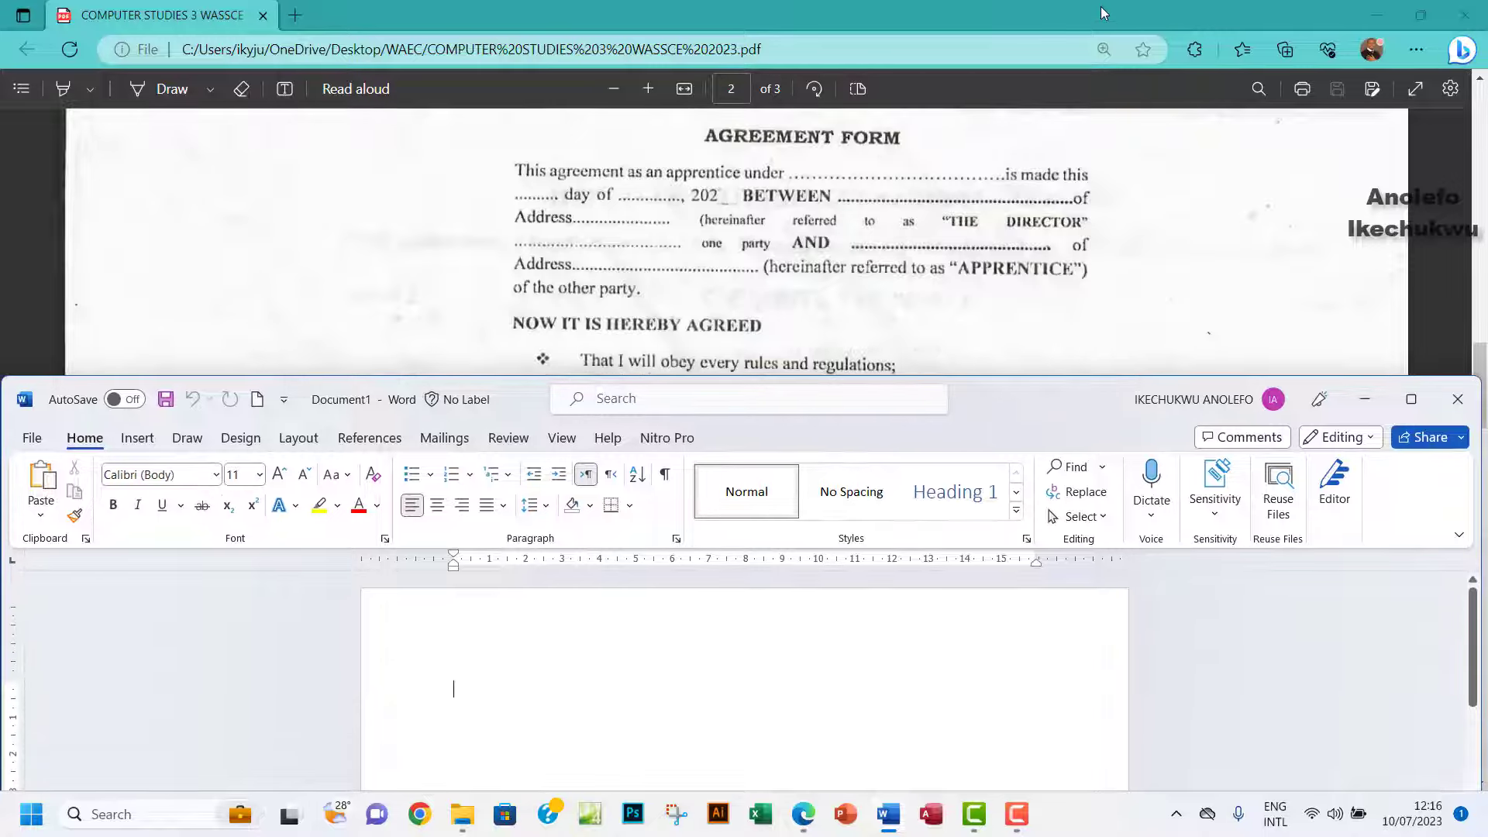
{"action": "left_click", "coordinate": [1424, 14]}
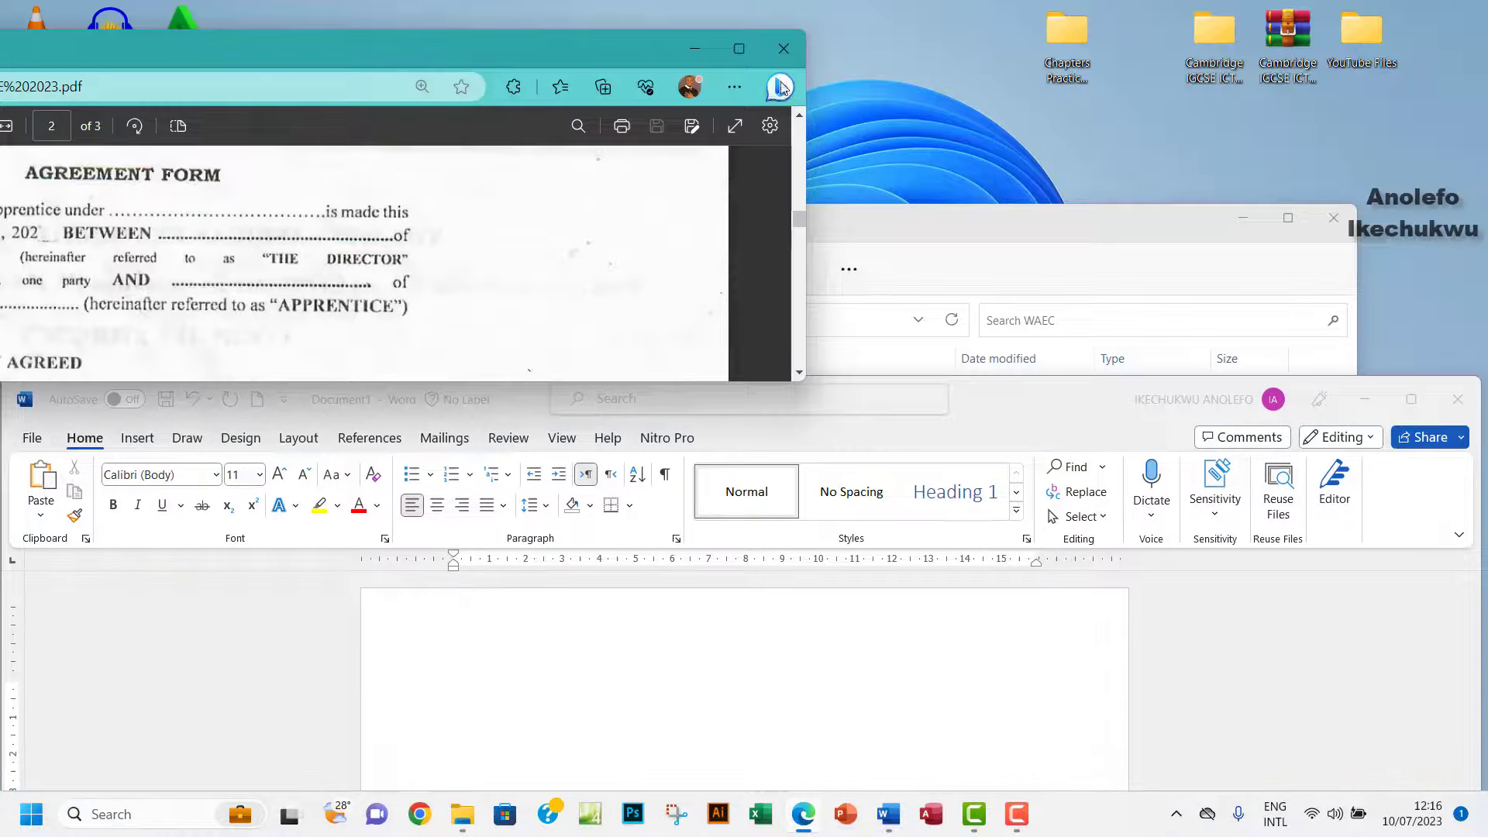
{"action": "left_click_drag", "start_coordinate": [806, 197], "coordinate": [1481, 186]}
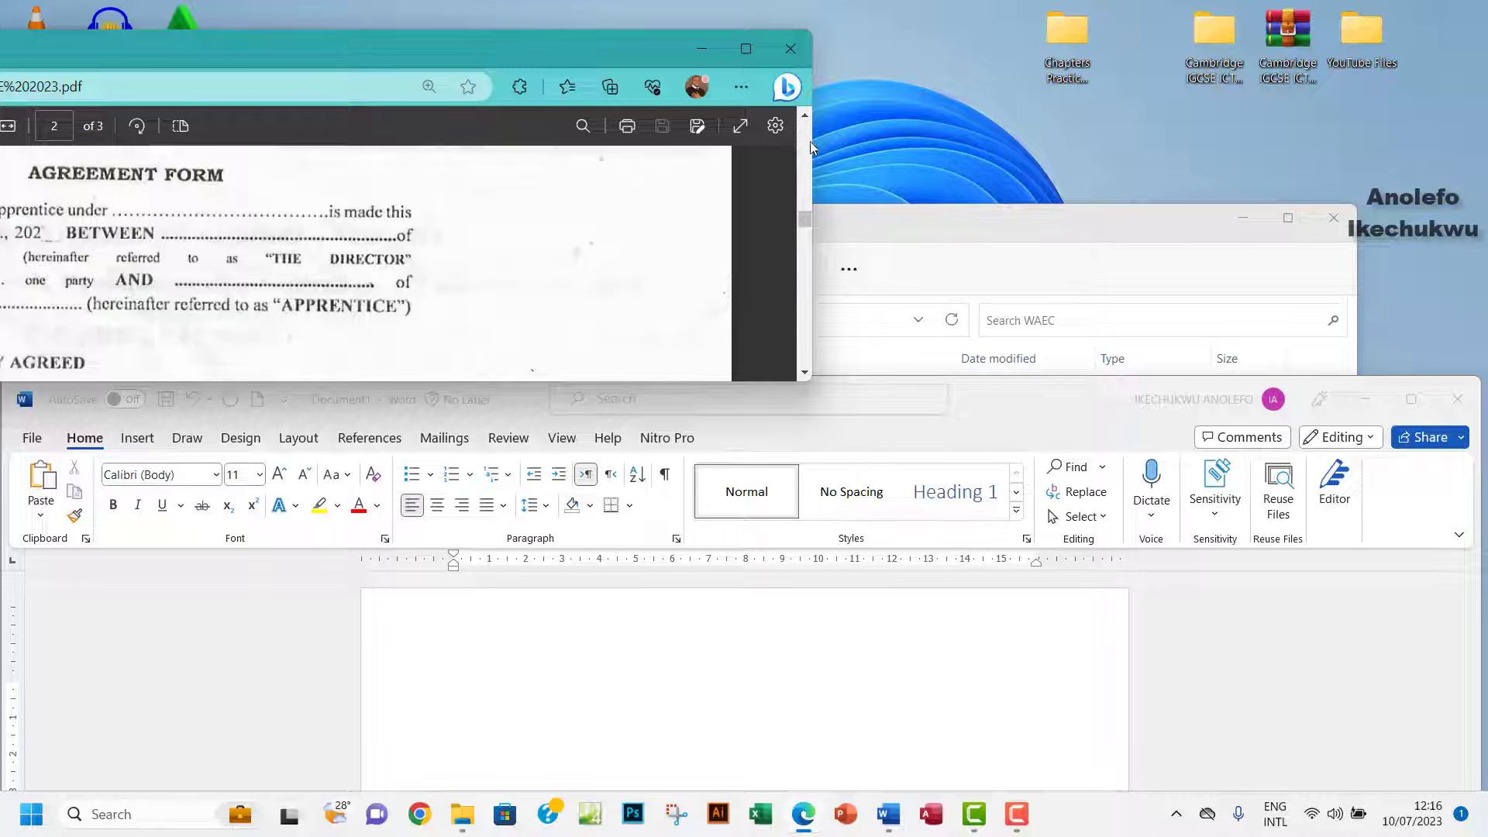
{"action": "left_click_drag", "start_coordinate": [813, 141], "coordinate": [989, 156]}
{"action": "left_click_drag", "start_coordinate": [502, 51], "coordinate": [1175, 17]}
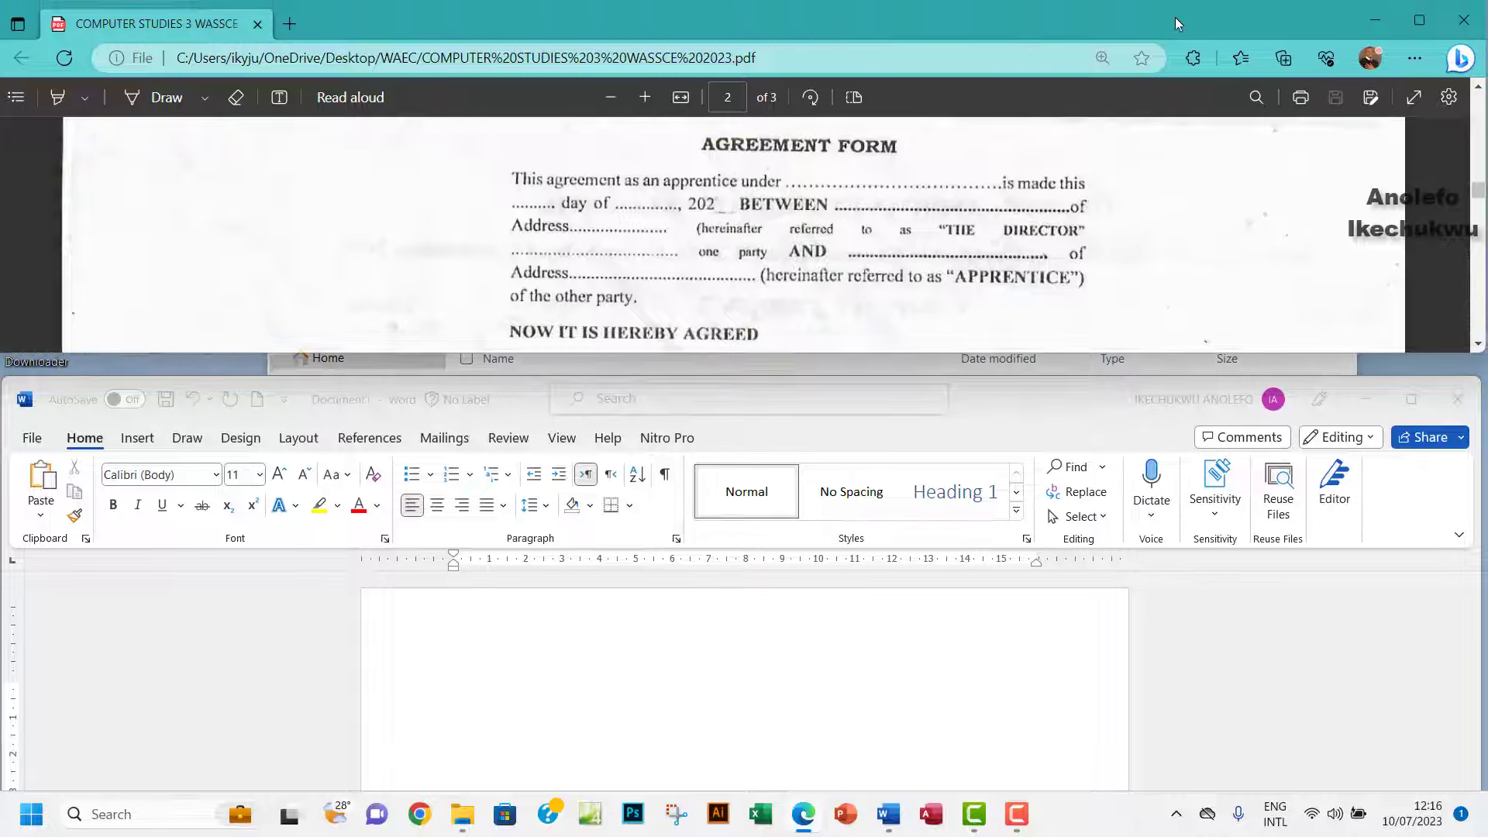
{"action": "left_click", "coordinate": [1042, 420]}
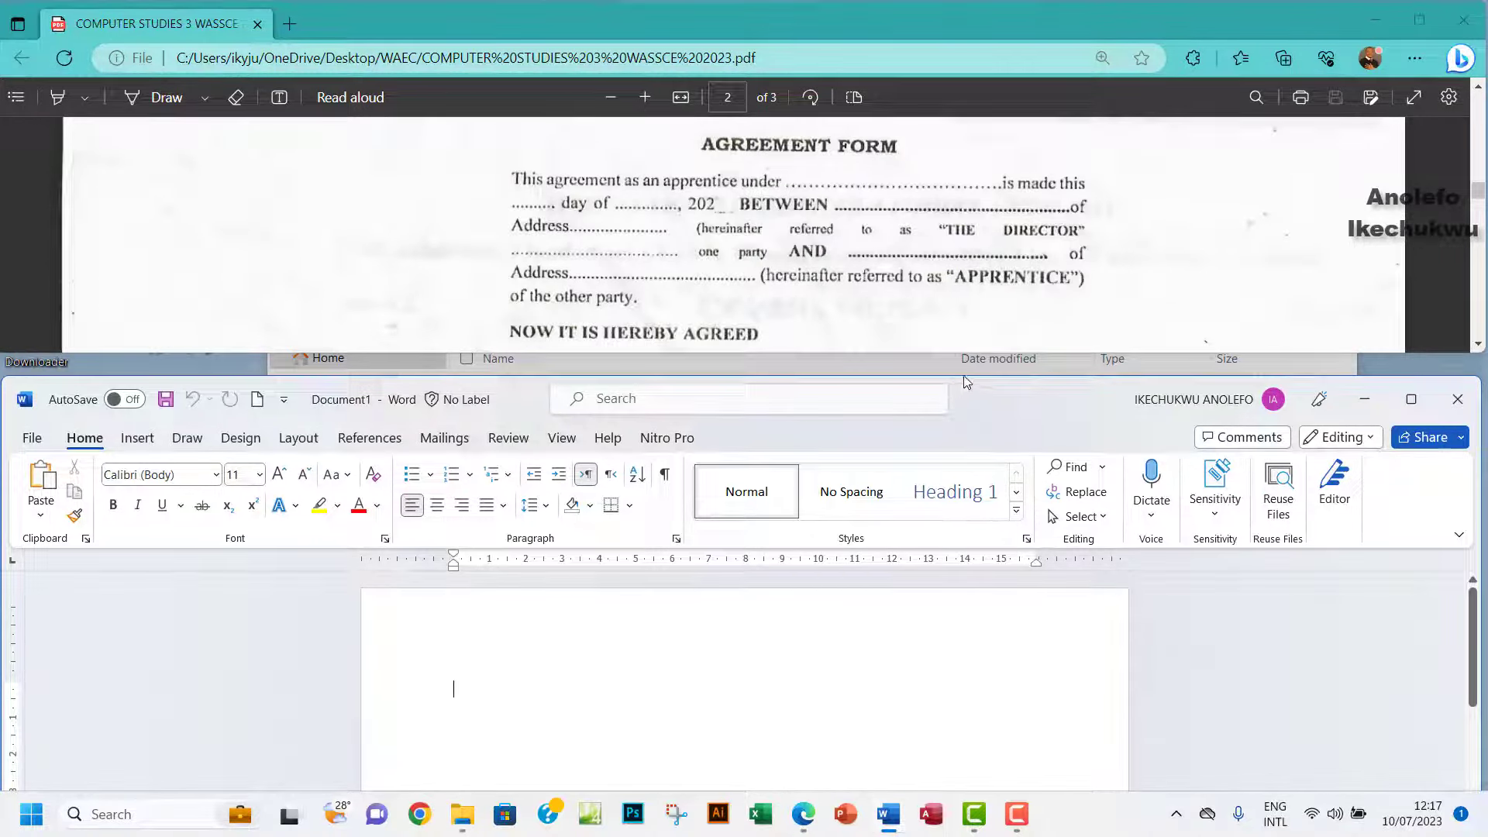
{"action": "left_click_drag", "start_coordinate": [964, 376], "coordinate": [964, 351]}
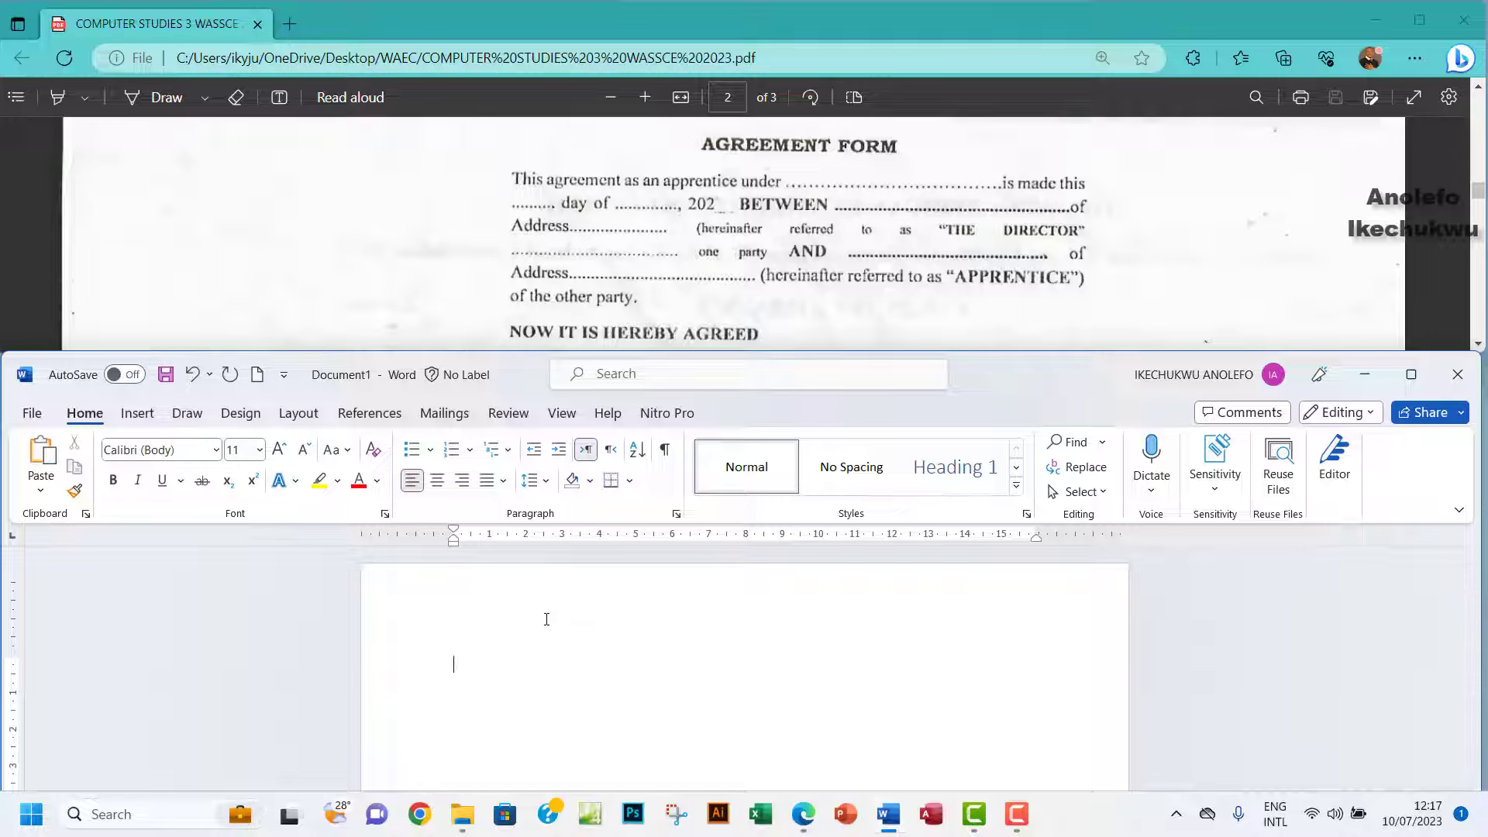
Type the AGREEMENT FORM heading, the dotted-blank apprentice/director paragraph, and NOW IT IS HEREBY AGREED.
{"action": "type", "text": "REEMENT FORThe agreement as an apprentice under"}
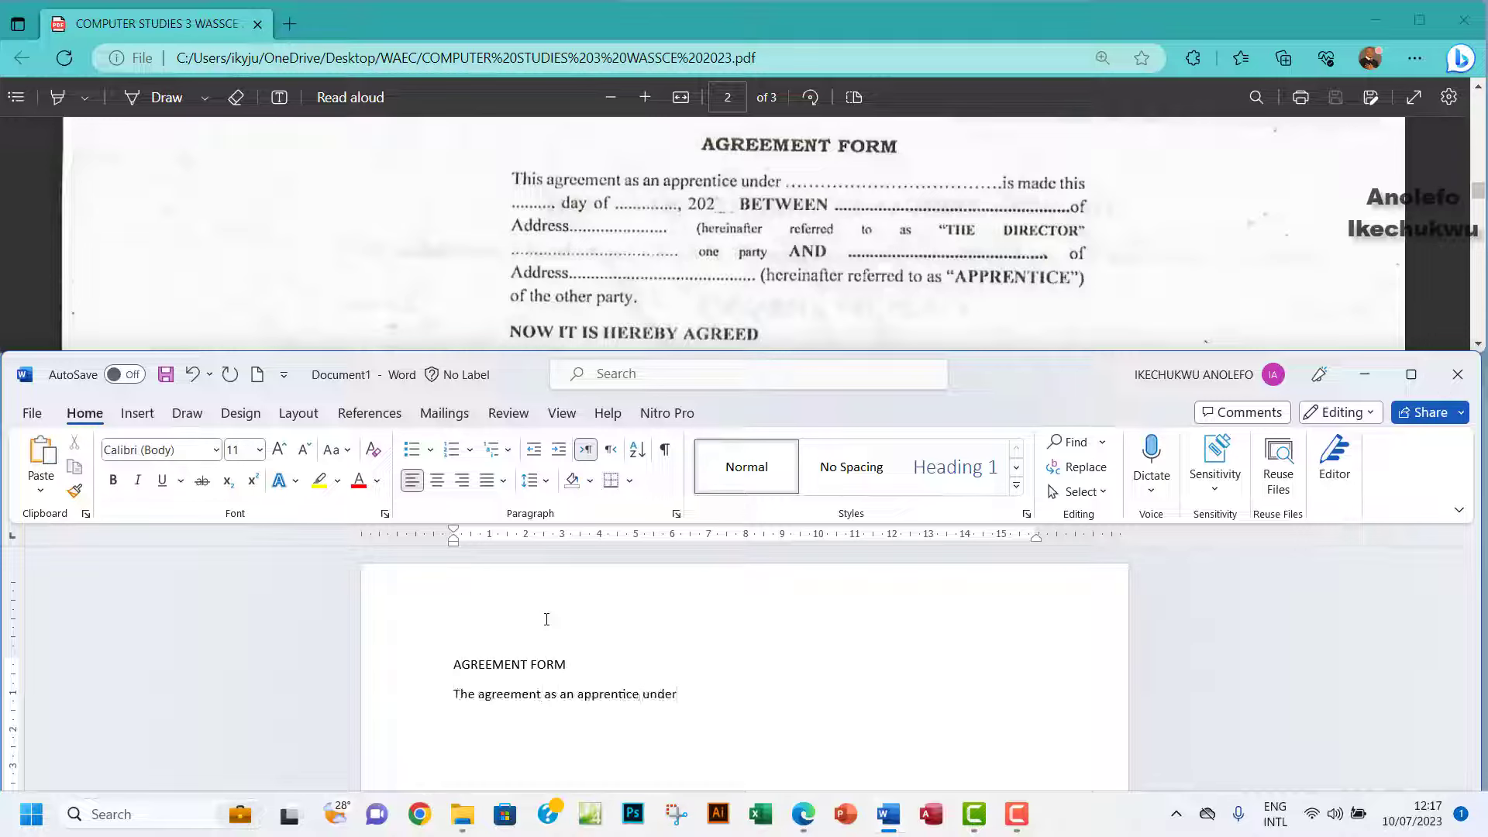
{"action": "type", "text": " .........................................."}
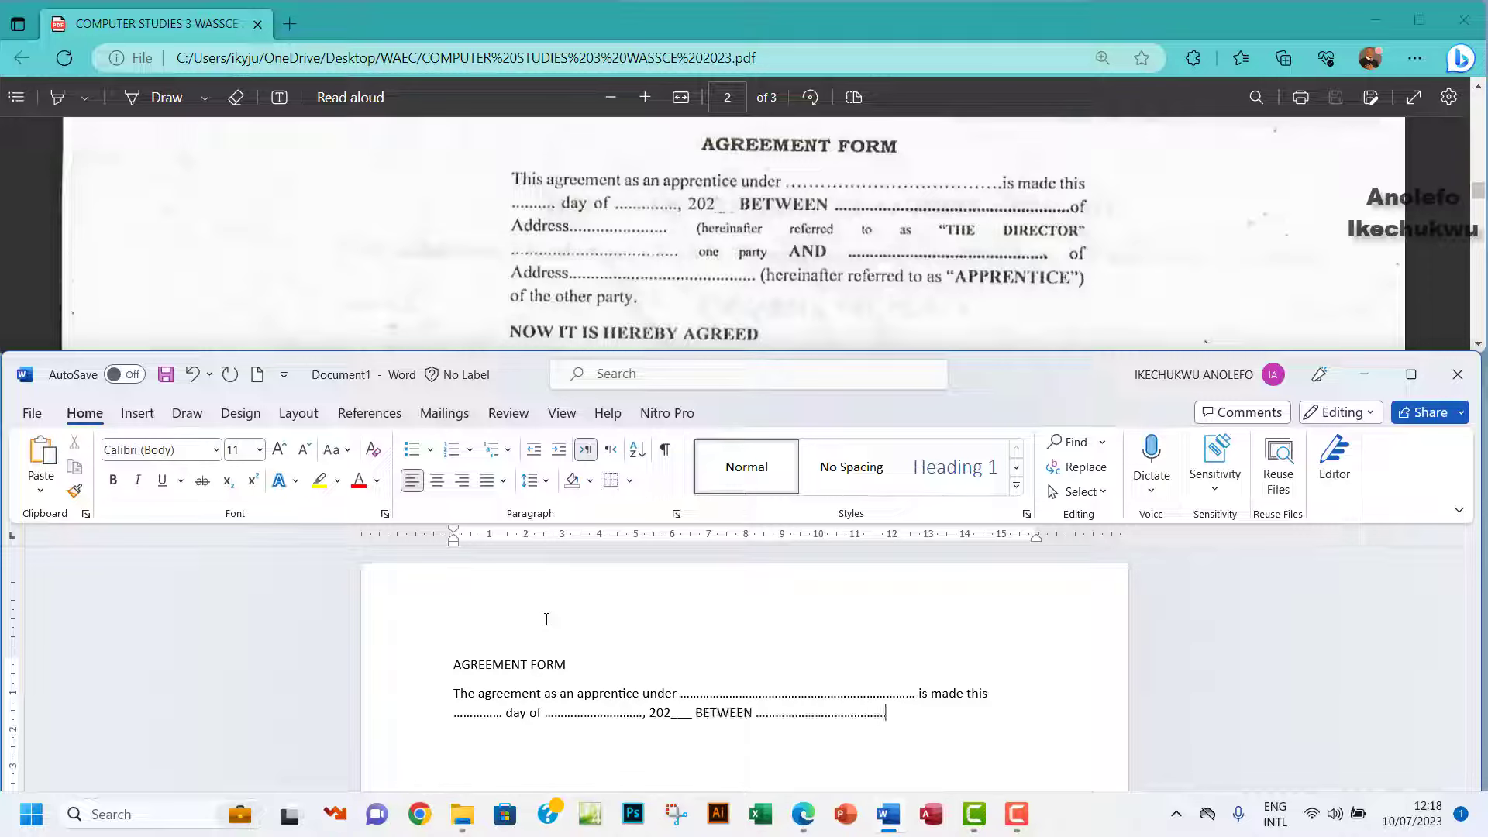
{"action": "type", "text": "...................................... is made this ............... day of ................................, 202___ BETWEEN .......................................... of Address ........................ (hereinaft"}
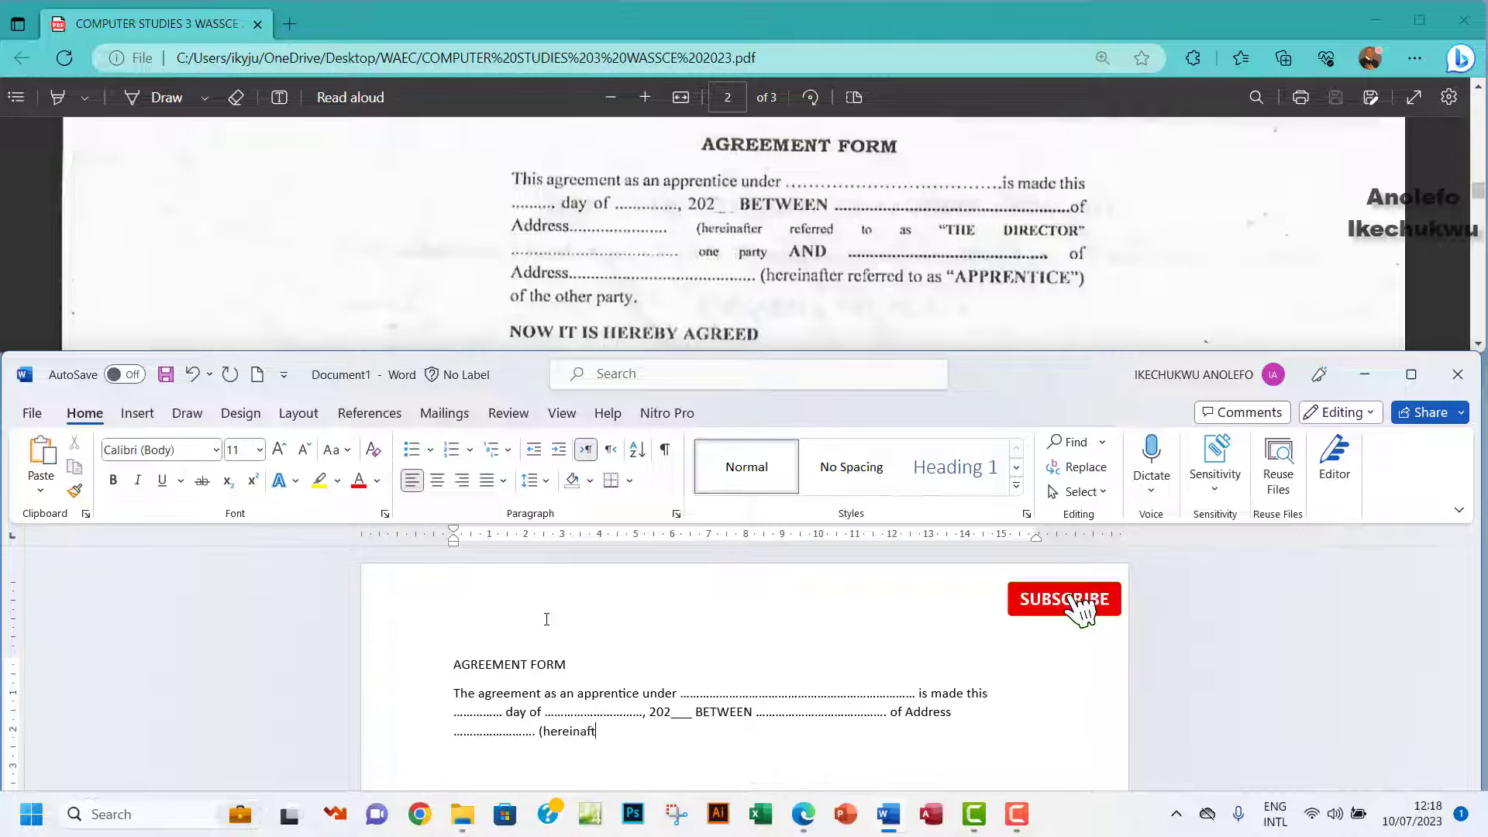
{"action": "type", "text": "er referred to as \"\"THE DIRECTOR”"}
{"action": "key", "text": "End"}
{"action": "type", "text": "..................................... one party AND"}
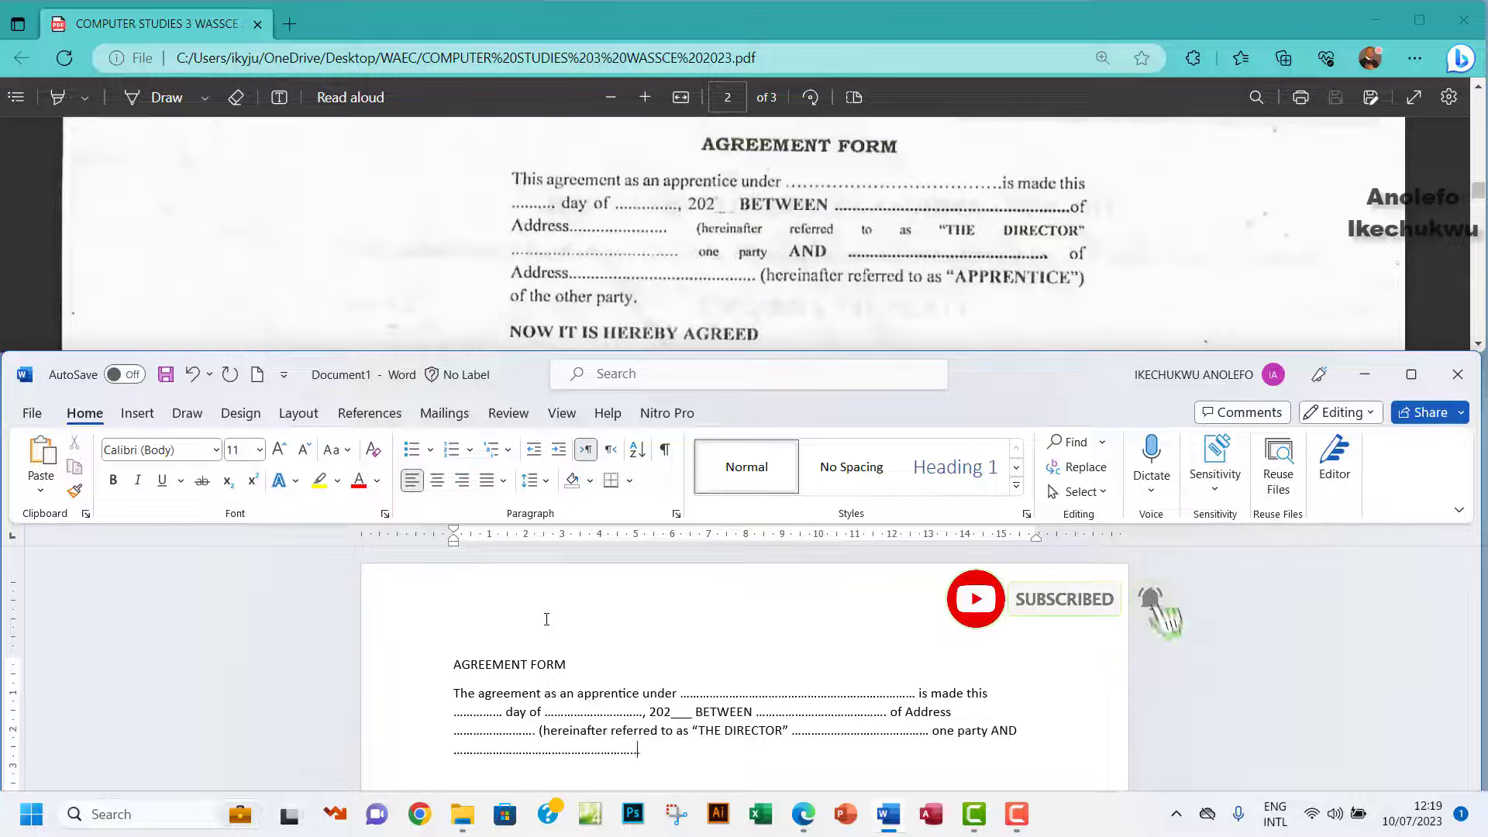
{"action": "type", "text": " ................................................................... of Address .................................................................................................... (hereinafter referred to as \"APPRENTICE\""}
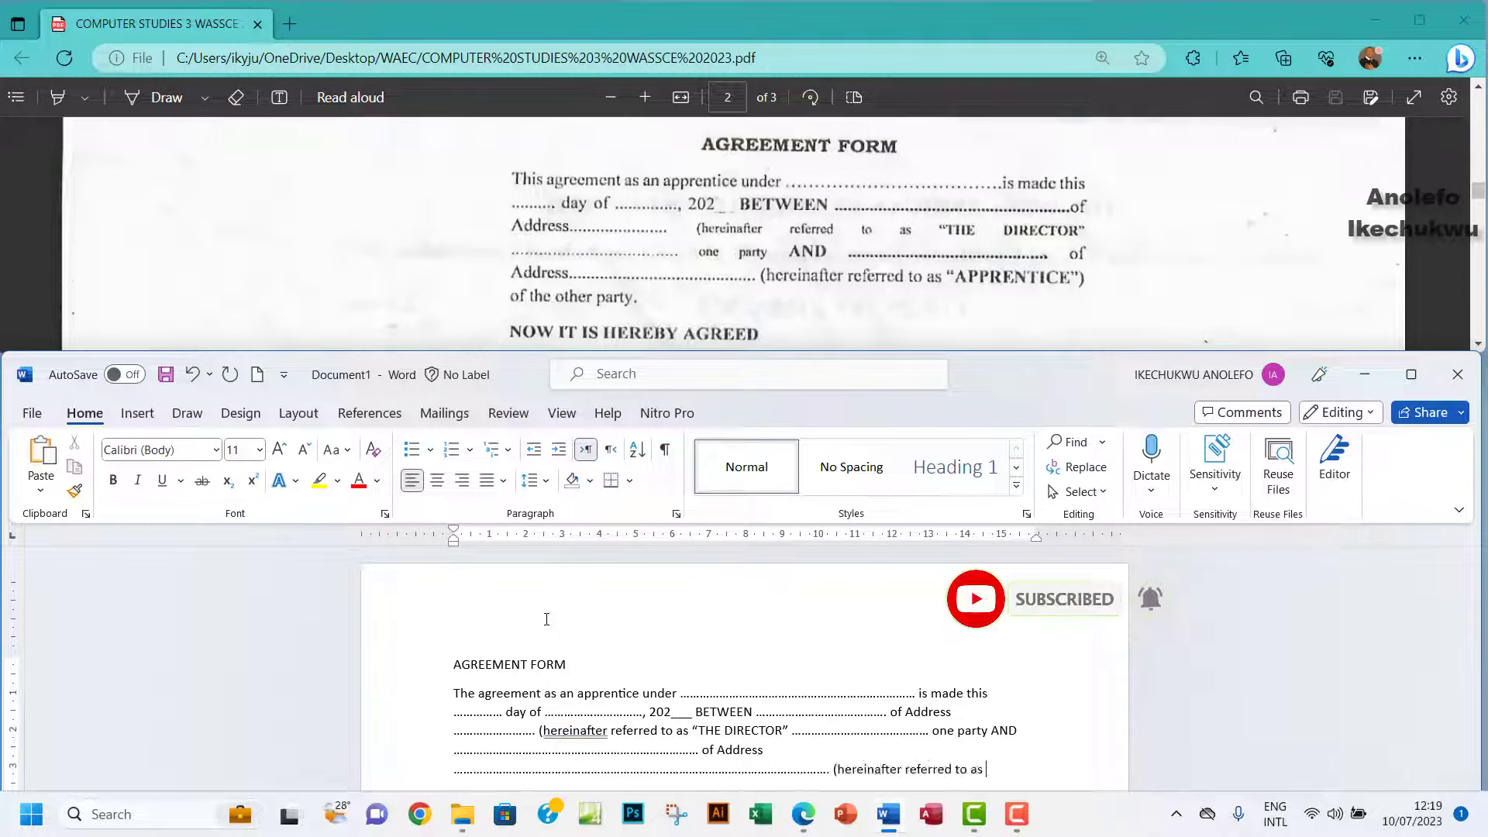
{"action": "type", "text": ") of the other party."}
{"action": "key", "text": "Return"}
{"action": "type", "text": "NOW IT IS HEREBY AGREED"}
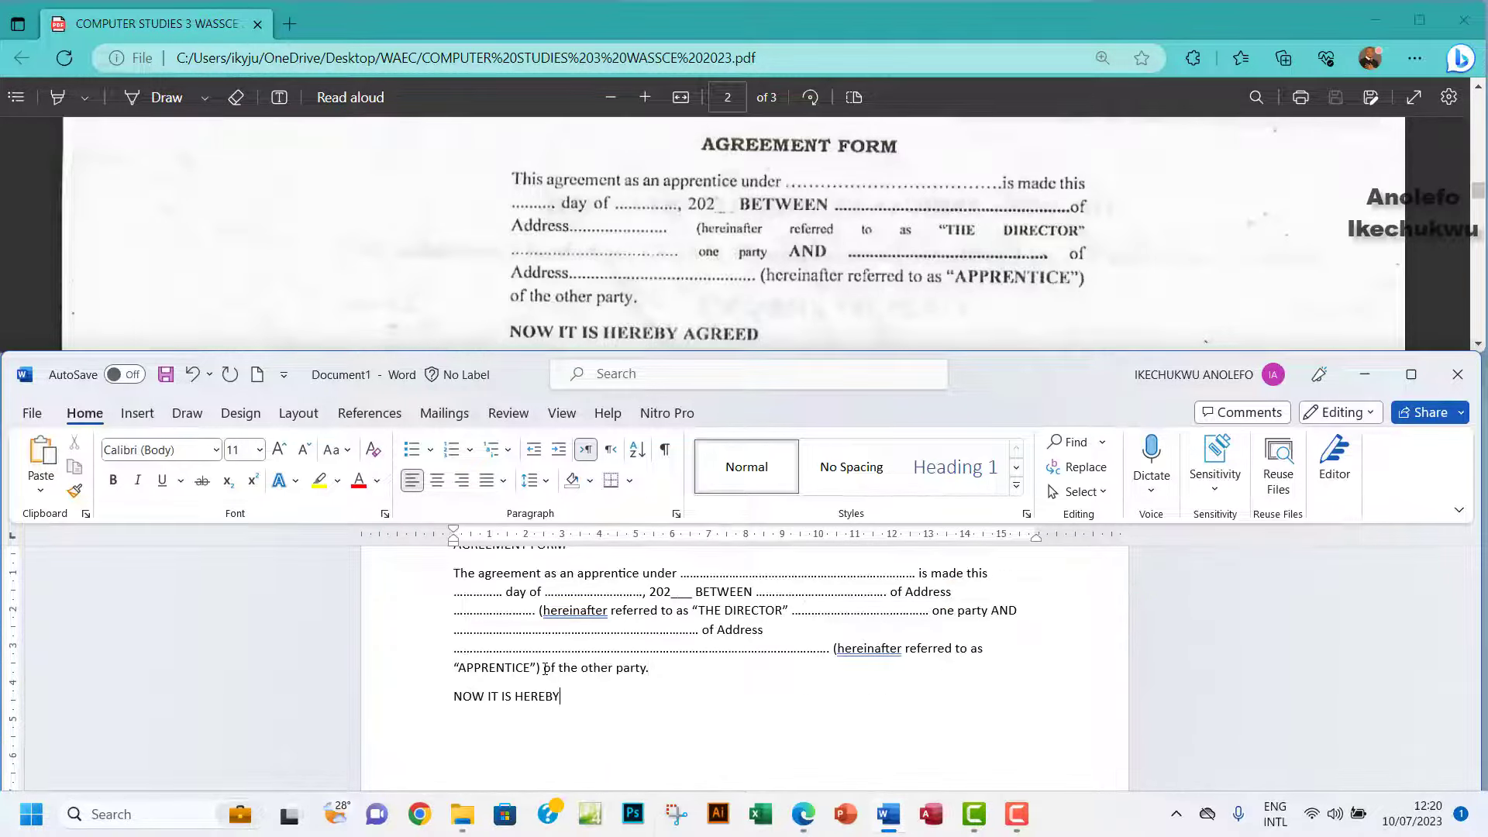
{"action": "scroll", "coordinate": [733, 233], "scroll_direction": "down", "scroll_amount": 3}
{"action": "key", "text": "Return"}
Type the four terms: obey rules, responsible for damage, punctual and faithful, good ambassador.
{"action": "type", "text": "That I will obey every rules and regulations;"}
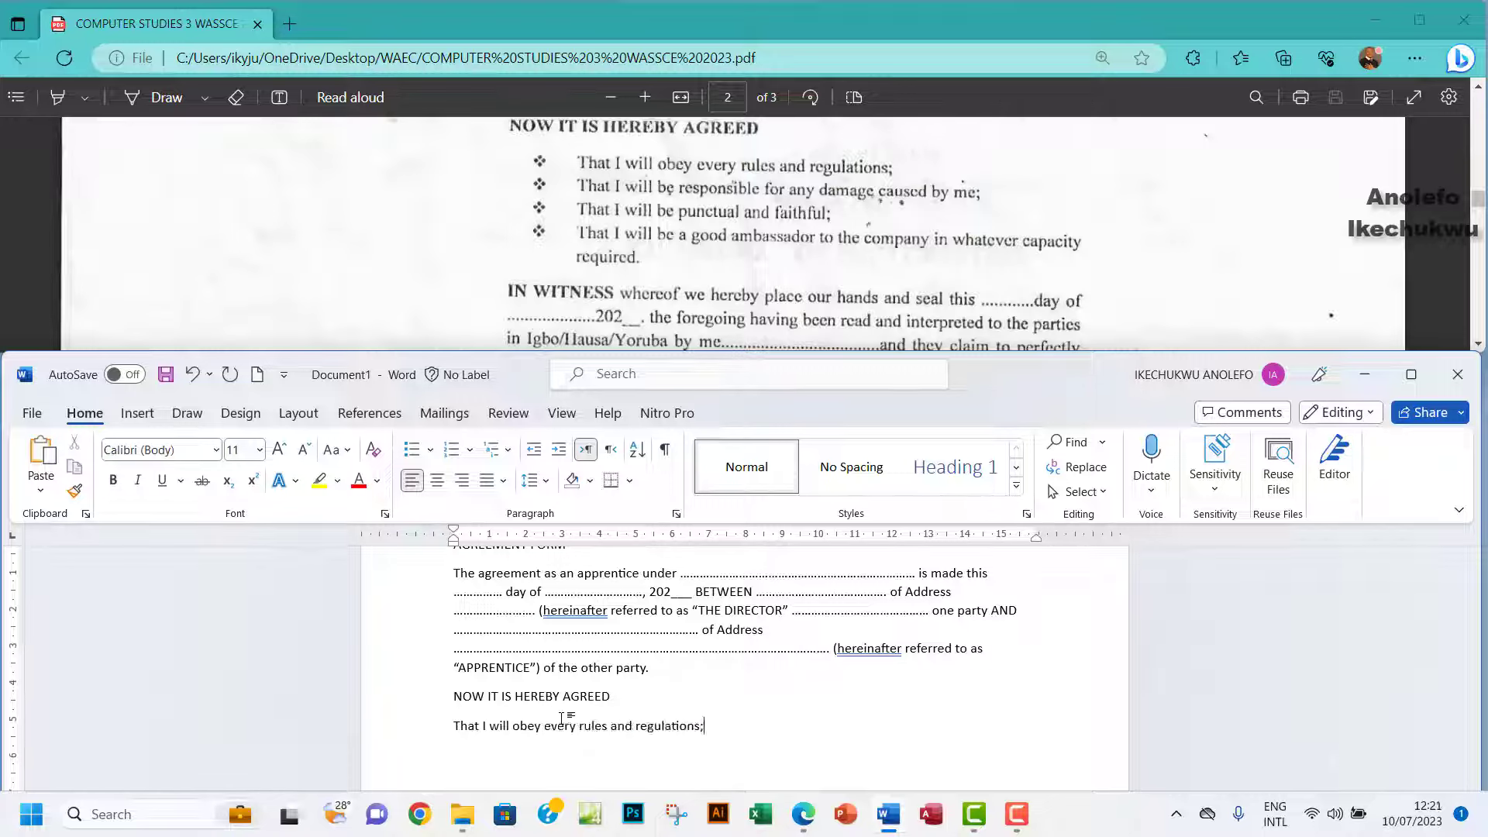
{"action": "key", "text": "Return"}
{"action": "type", "text": "That I will be responsible for any damage caused by me;"}
{"action": "key", "text": "Return"}
{"action": "type", "text": "That I will be punctual and faithful;"}
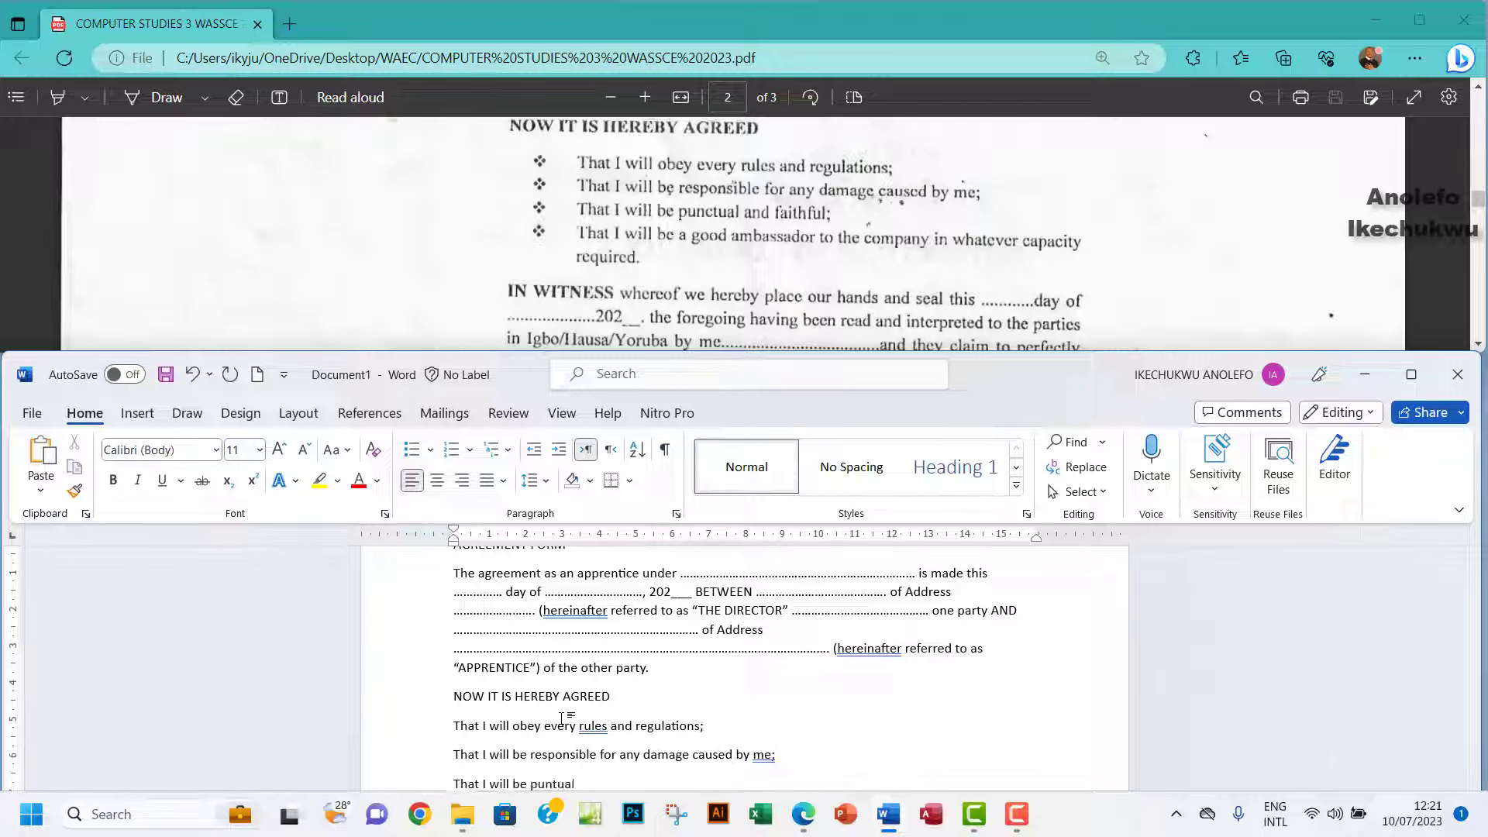
{"action": "key", "text": "Return"}
{"action": "type", "text": "That I will be a good ambassador to the company in whatever capacity required"}
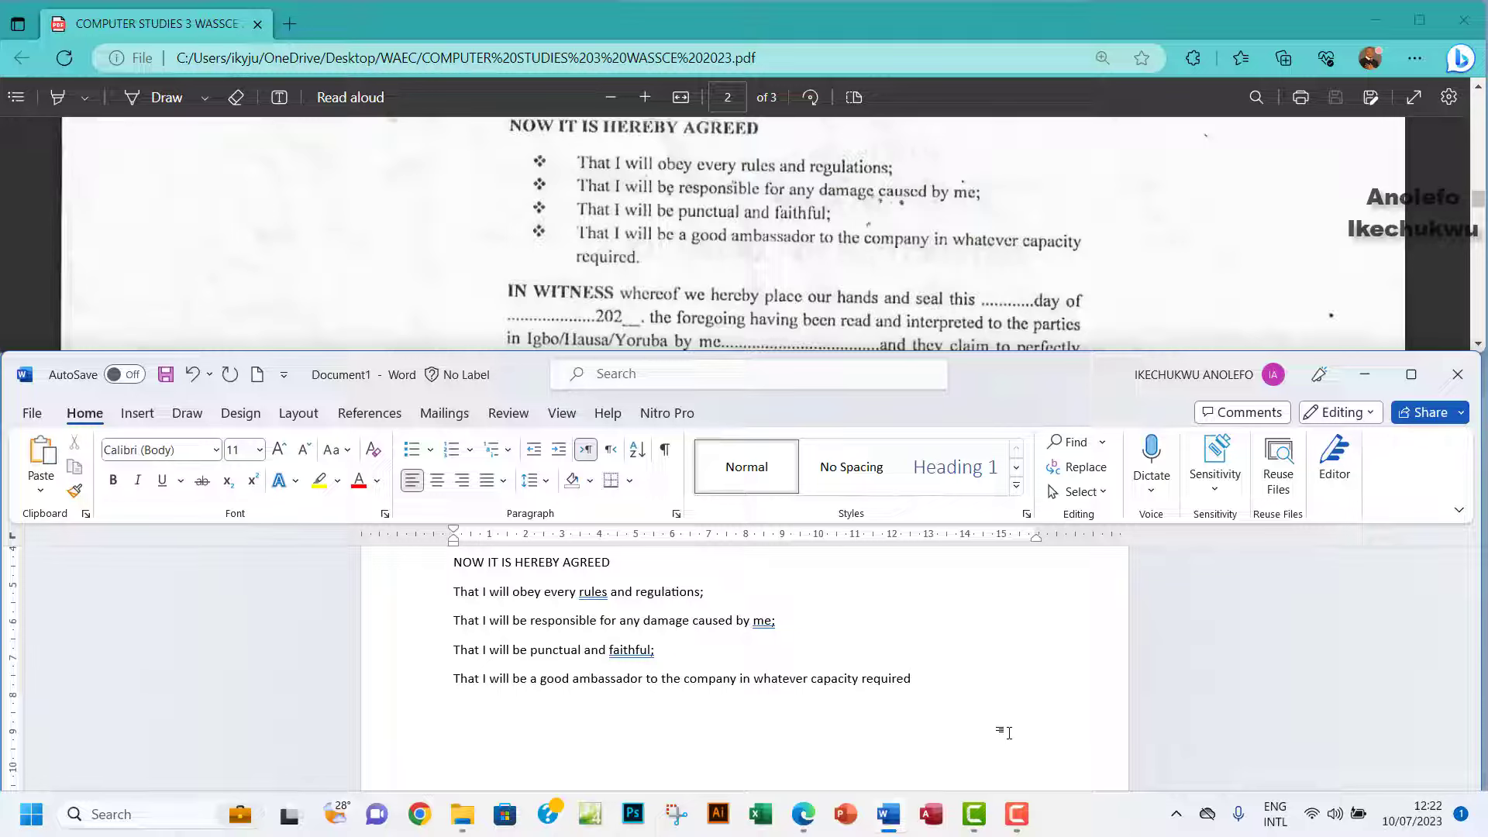
Type the IN WITNESS paragraph ending with the parties' signatures/thumb impression.
{"action": "key", "text": "Return"}
{"action": "type", "text": "IN WITNESS whereof we hereby place our hands and seal "}
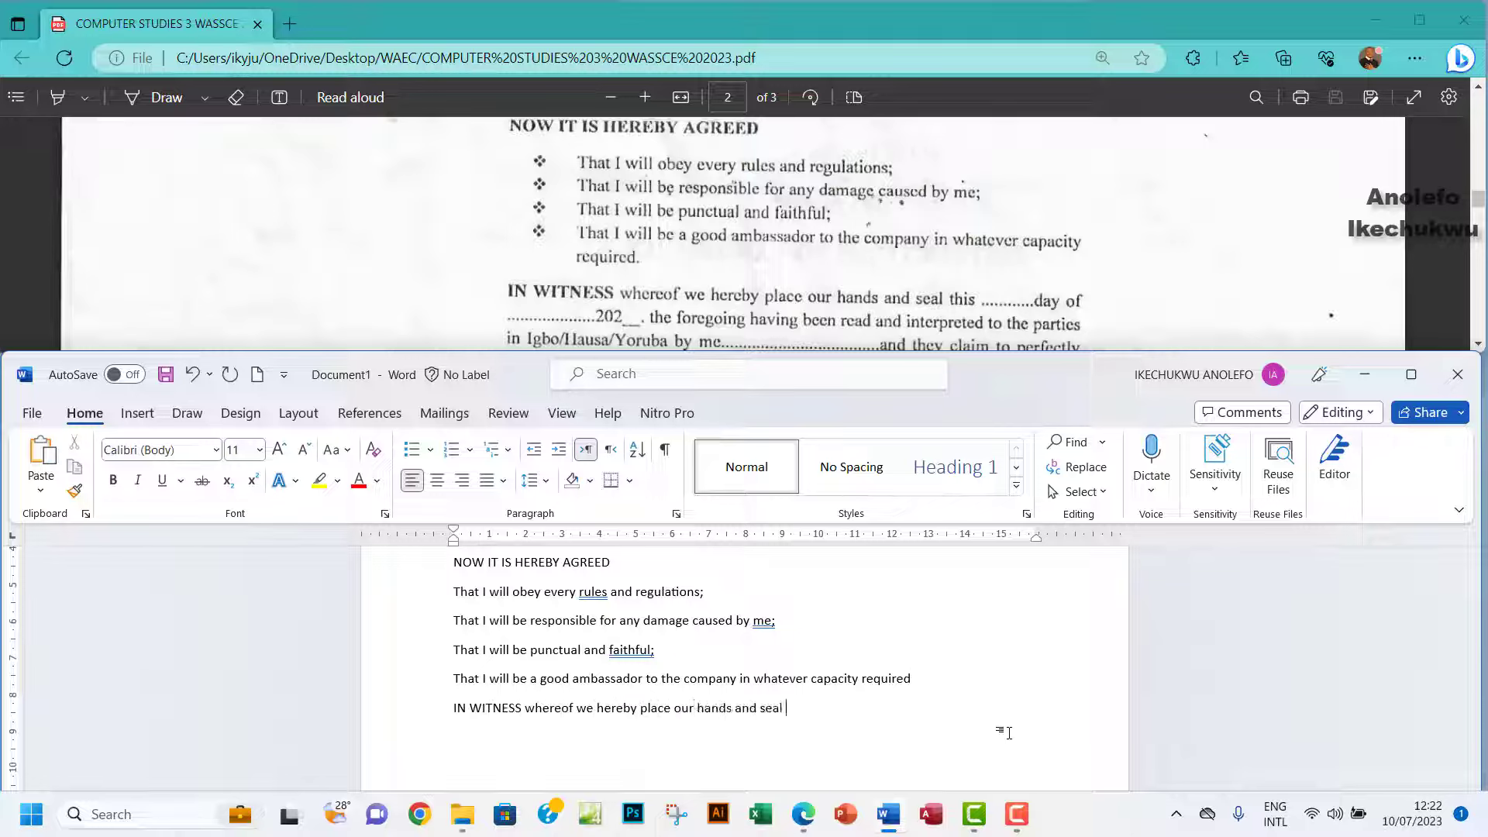
{"action": "type", "text": "this .................... day of ................. 202____. the forgi"}
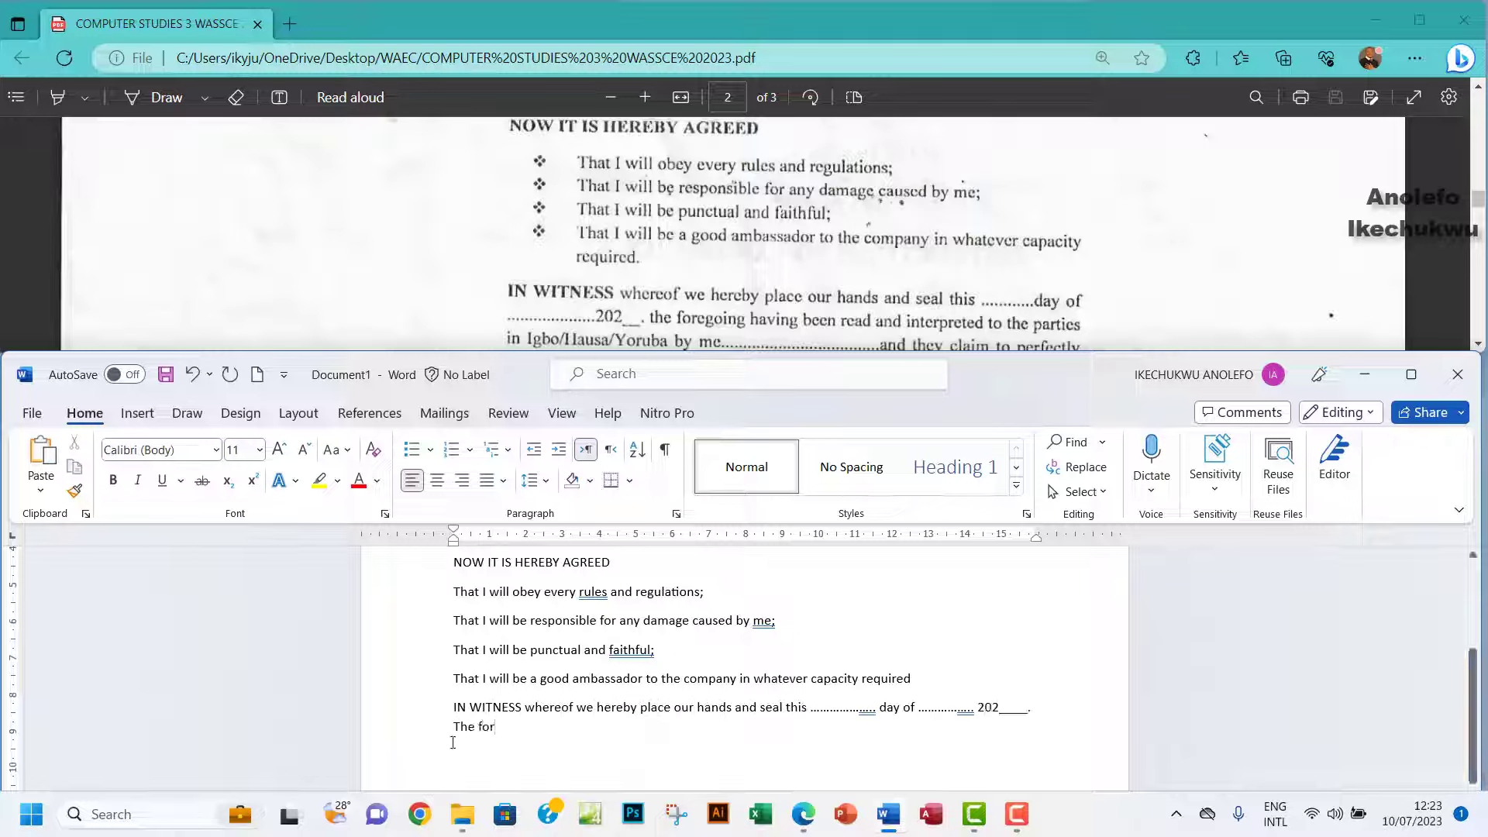
{"action": "key", "text": "BackSpace"}
{"action": "type", "text": "oing having been read and interpreted to the parties in Igbo"}
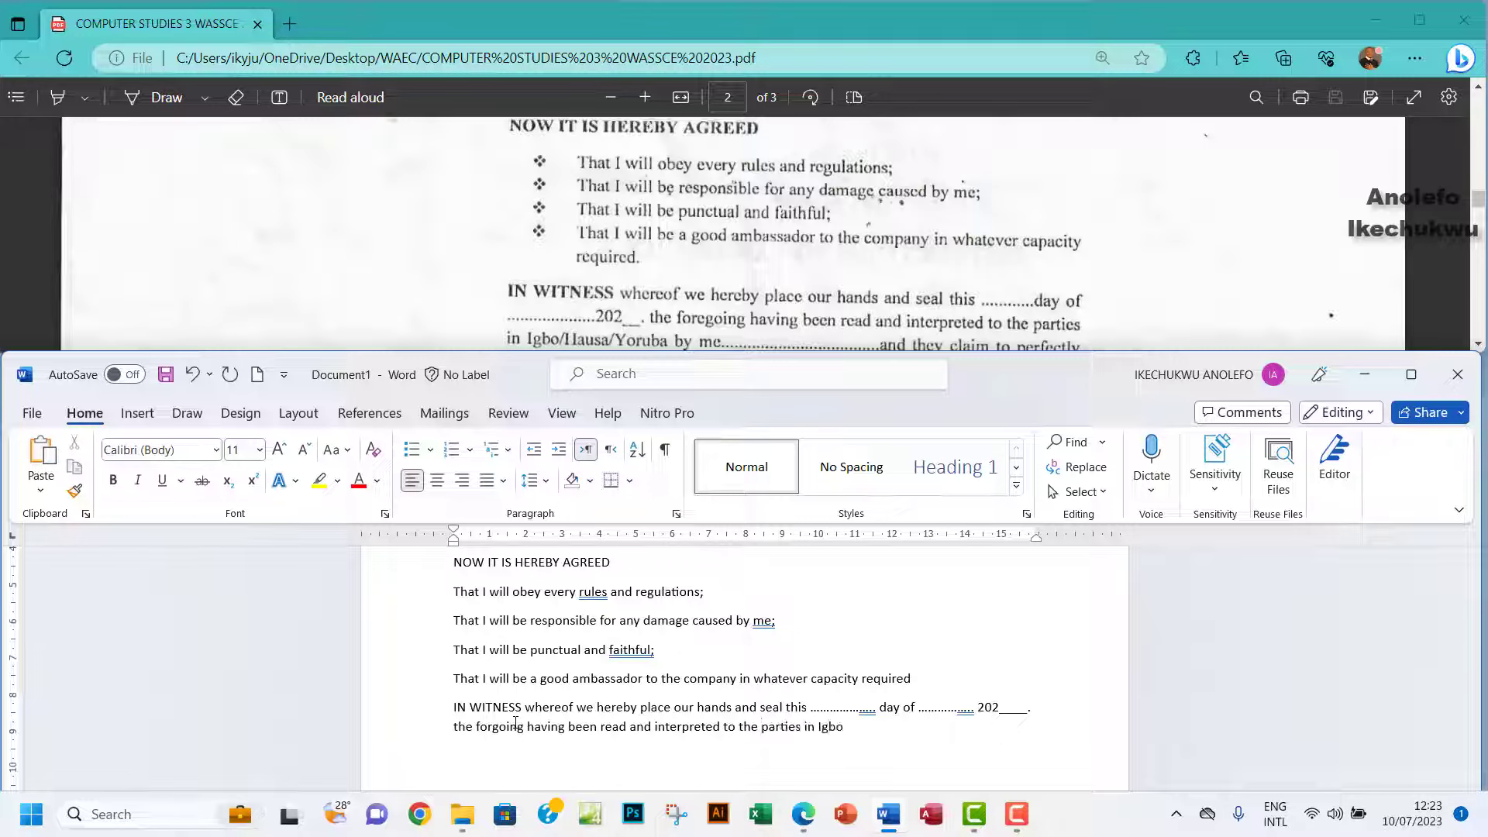
{"action": "type", "text": "/Hausa/Yoruba by me ............................................................ and they claim to perfectly understand before affixi"}
{"action": "scroll", "coordinate": [852, 232], "scroll_direction": "down", "scroll_amount": 2}
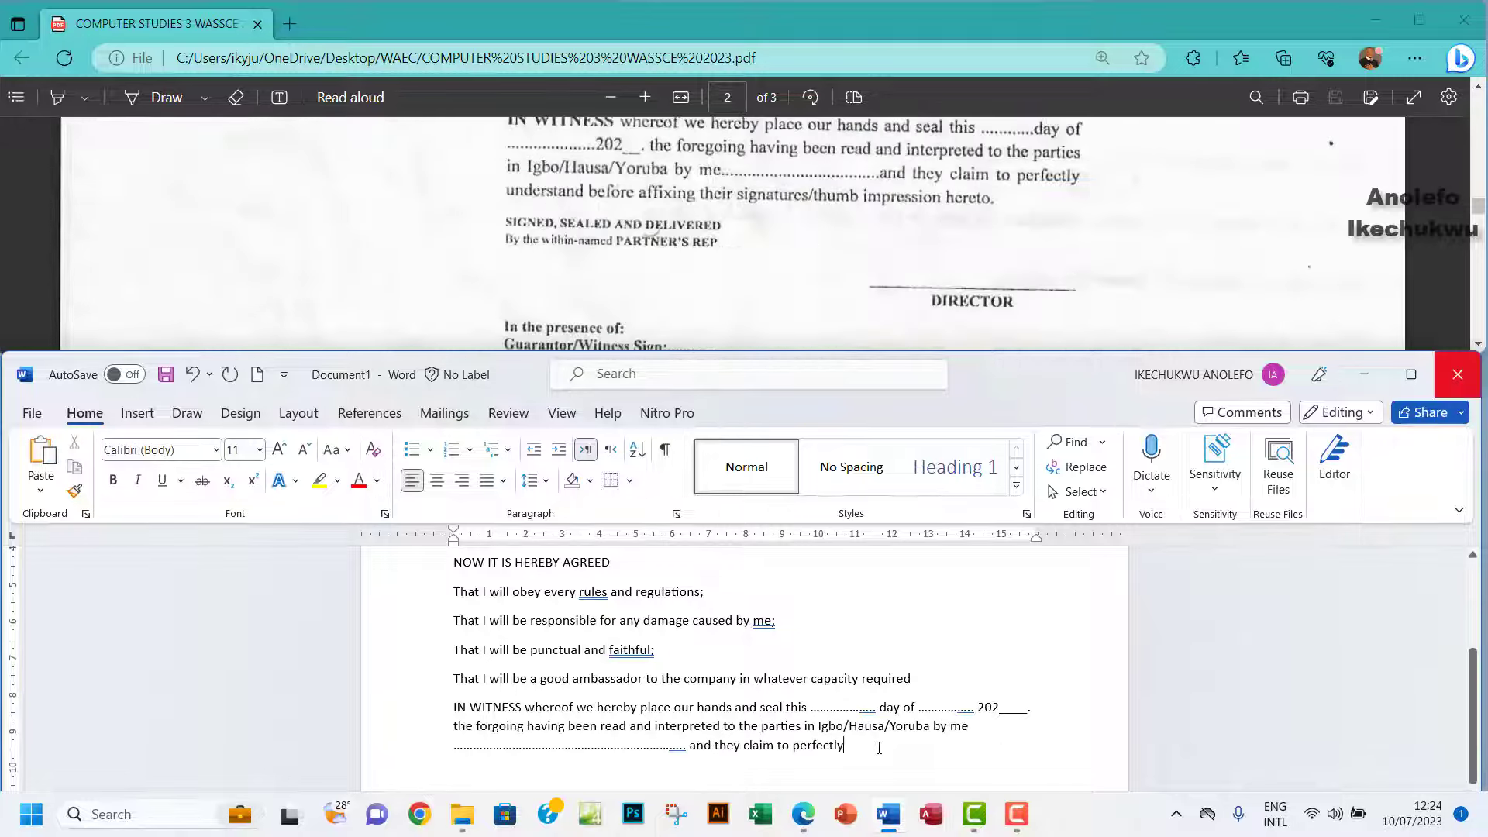
{"action": "type", "text": "ng their signautures/"}
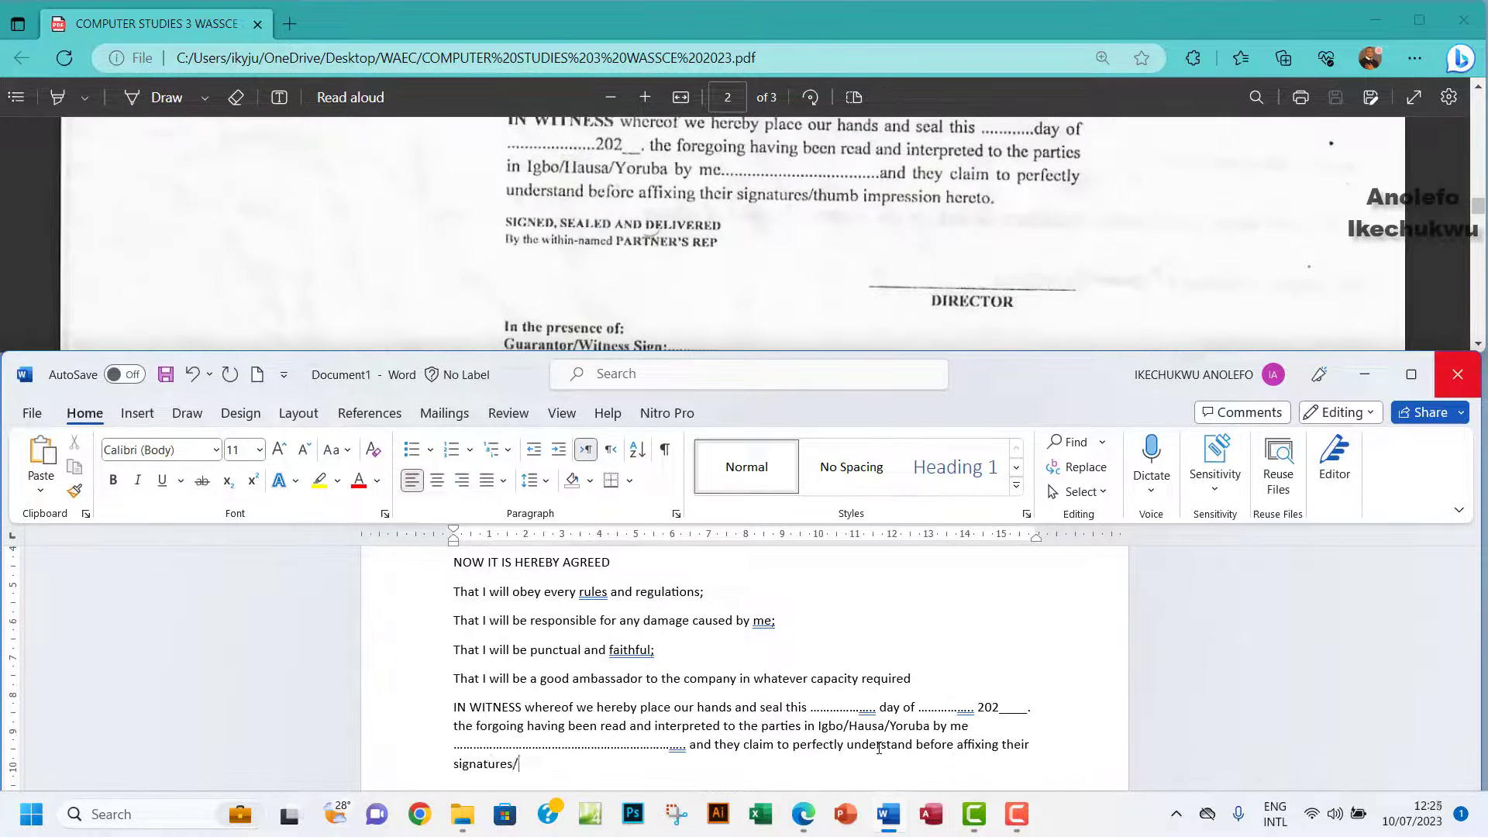
{"action": "type", "text": "thumb impression hereto."}
Add the lines SIGNED, SEALED AND DELIVERED and By the within-named PARTNER'S REP.
{"action": "key", "text": "Return"}
{"action": "type", "text": "SIGNED, SEALED AND DELIVERED"}
{"action": "key", "text": "Return"}
{"action": "type", "text": "By the within-named"}
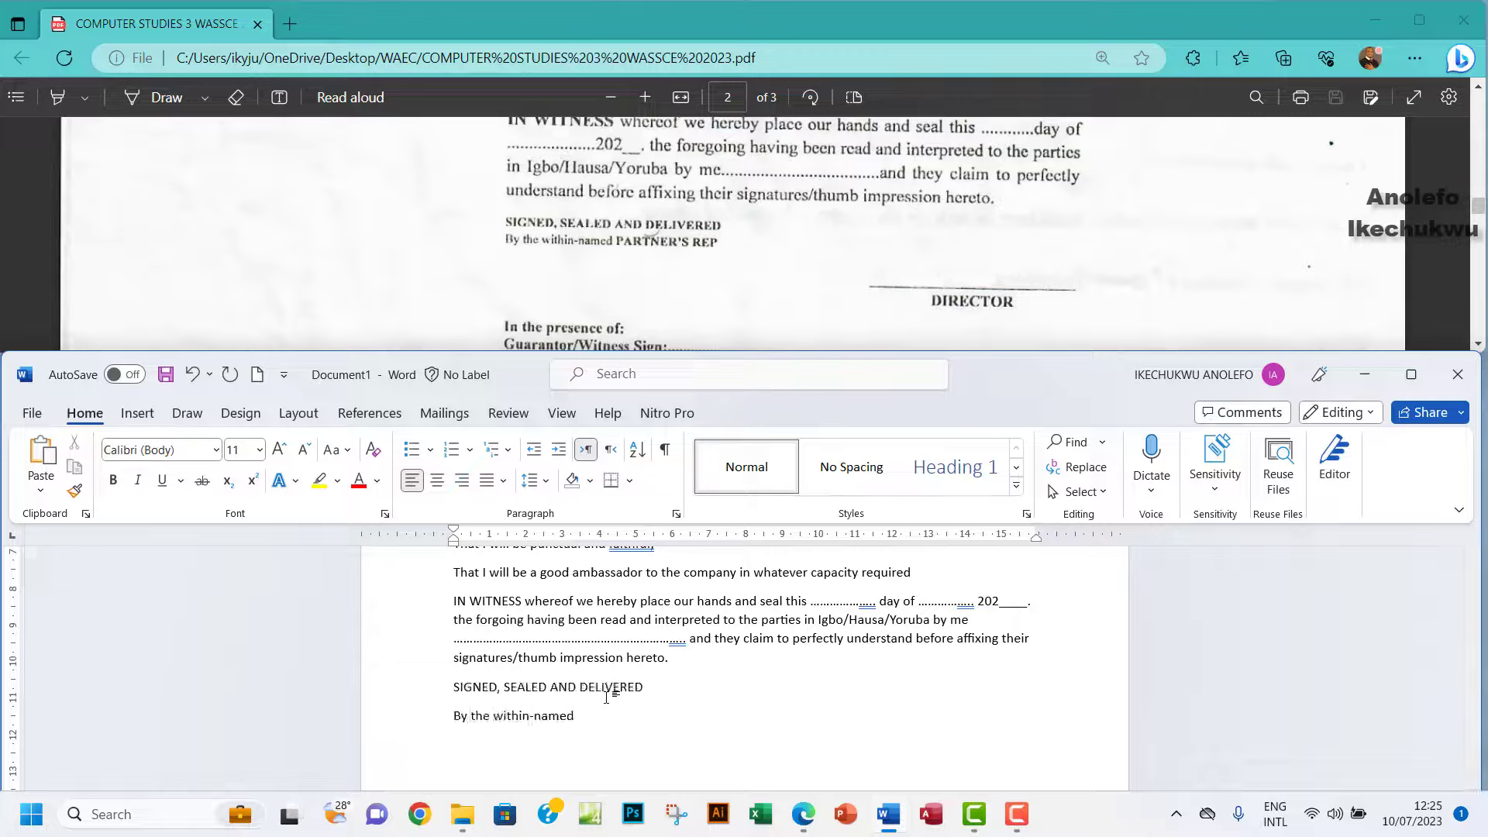
{"action": "type", "text": " PARTNER’S REP"}
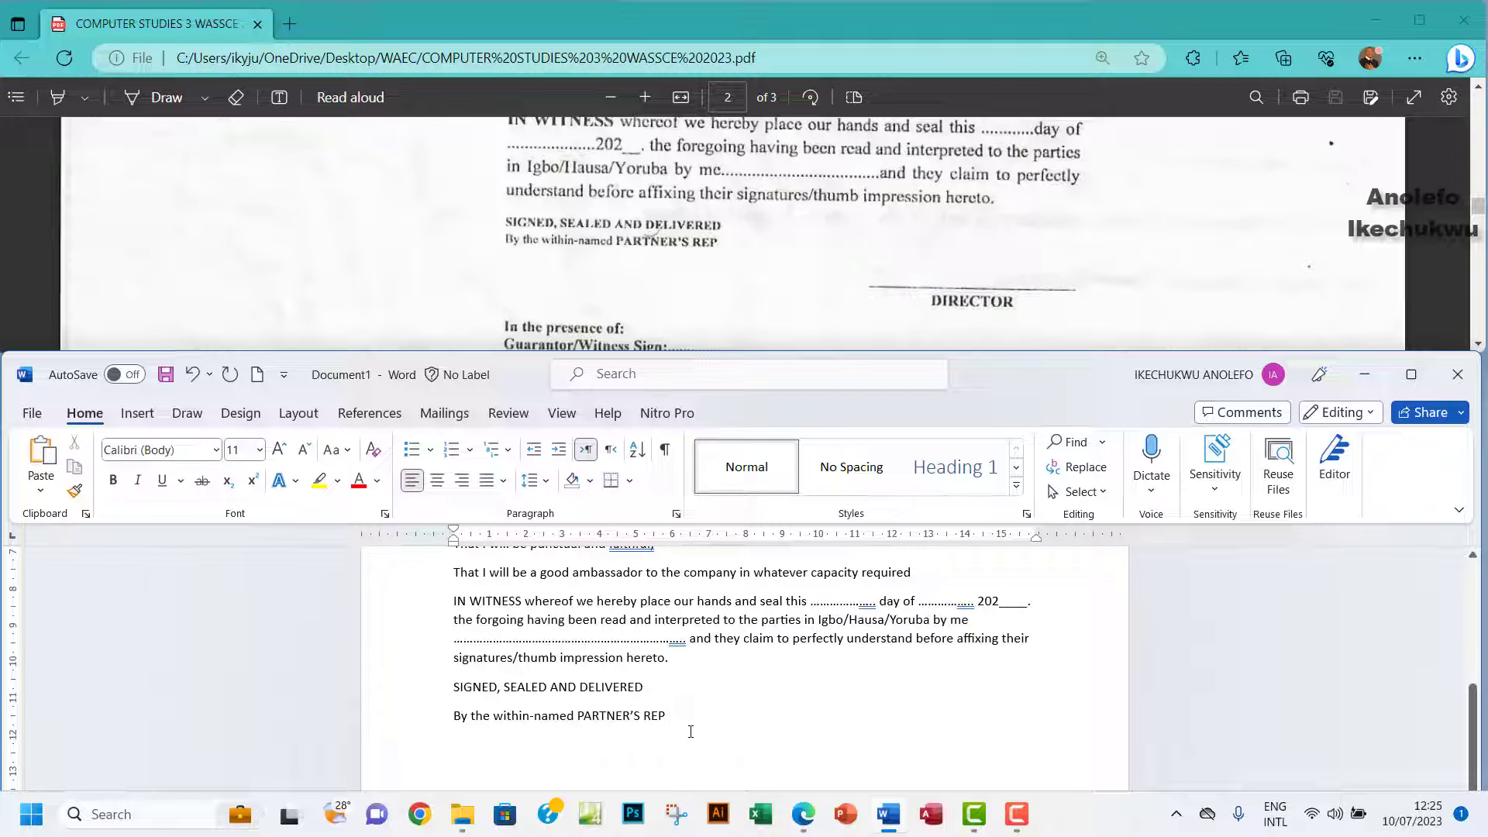
{"action": "scroll", "coordinate": [691, 731], "scroll_direction": "down", "scroll_amount": 1}
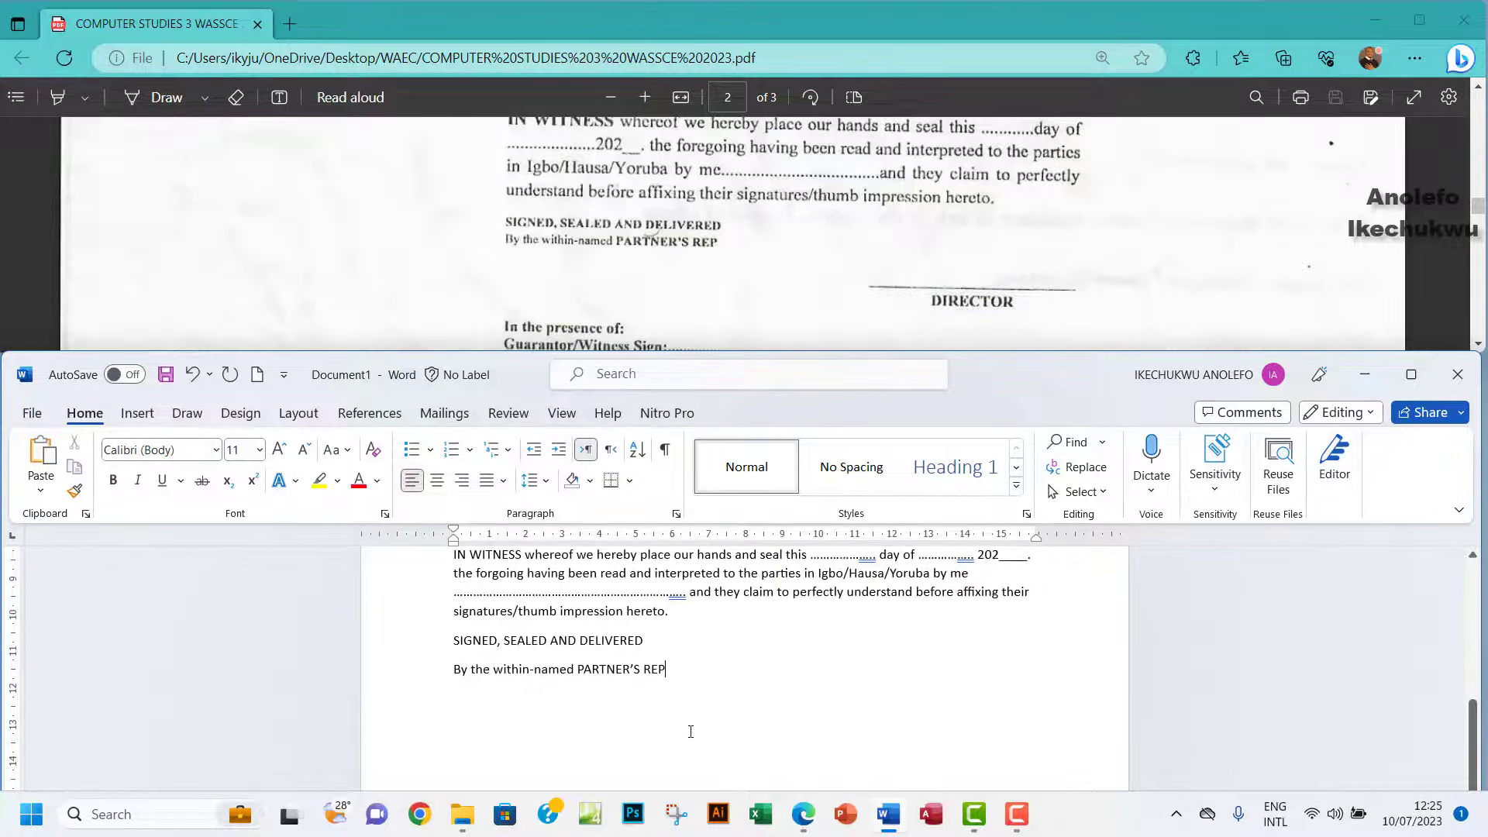
{"action": "scroll", "coordinate": [689, 731], "scroll_direction": "down", "scroll_amount": 1}
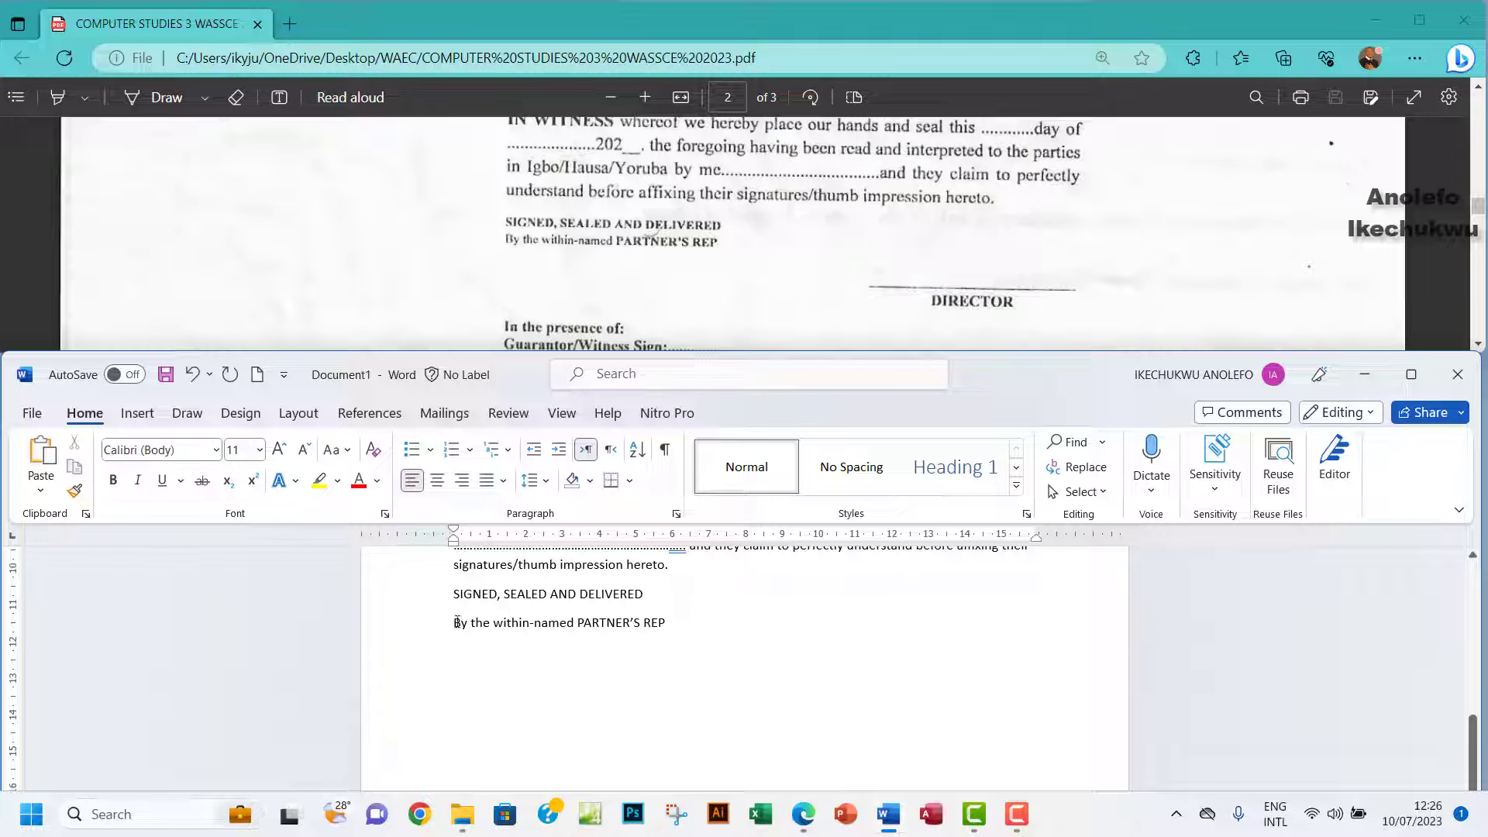
Draw a straight signature line on the right below PARTNER'S REP.
{"action": "left_click", "coordinate": [143, 415]}
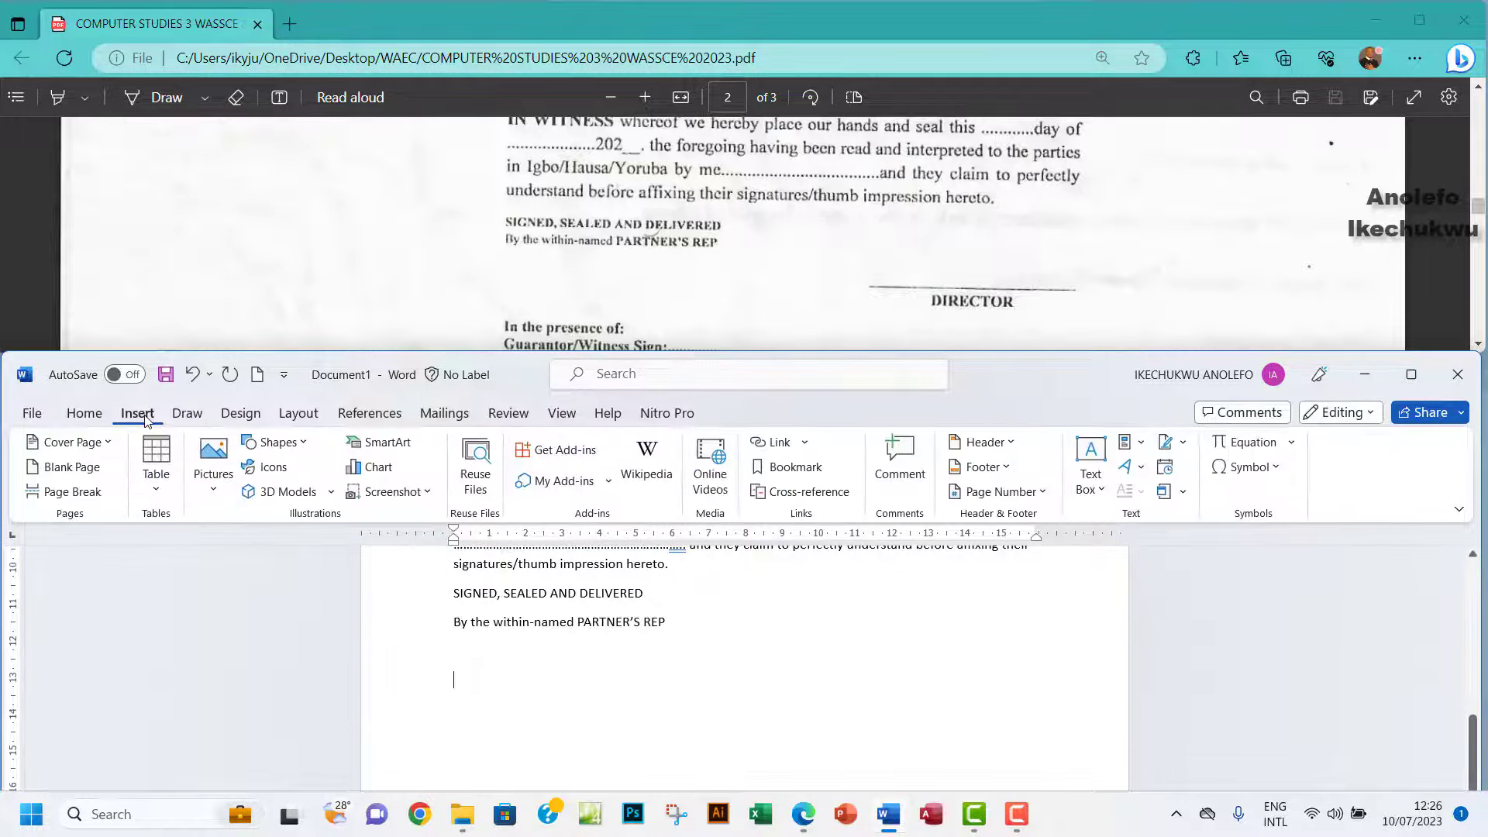
{"action": "left_click", "coordinate": [284, 442]}
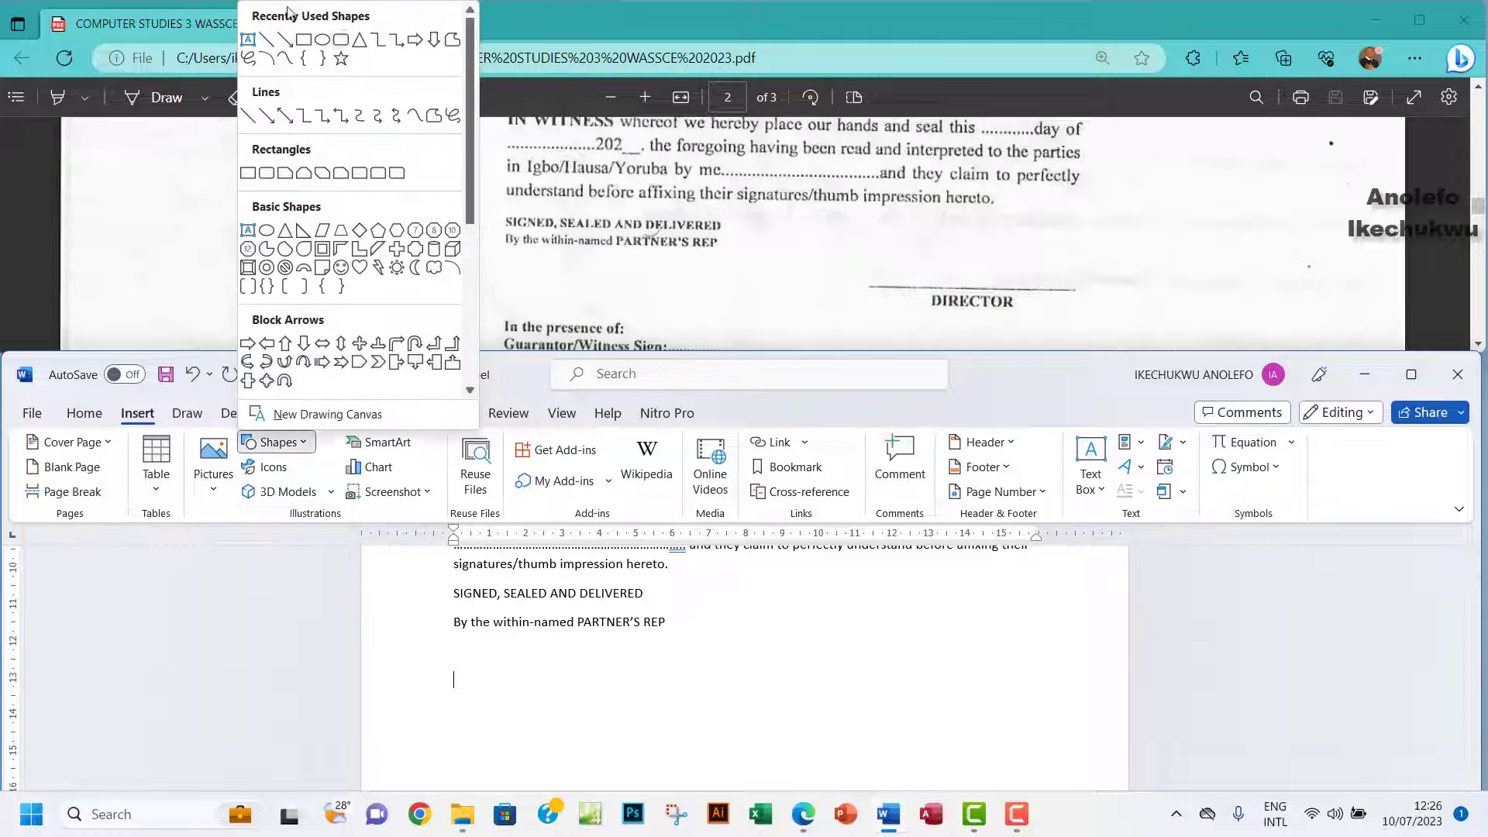
{"action": "left_click", "coordinate": [249, 119]}
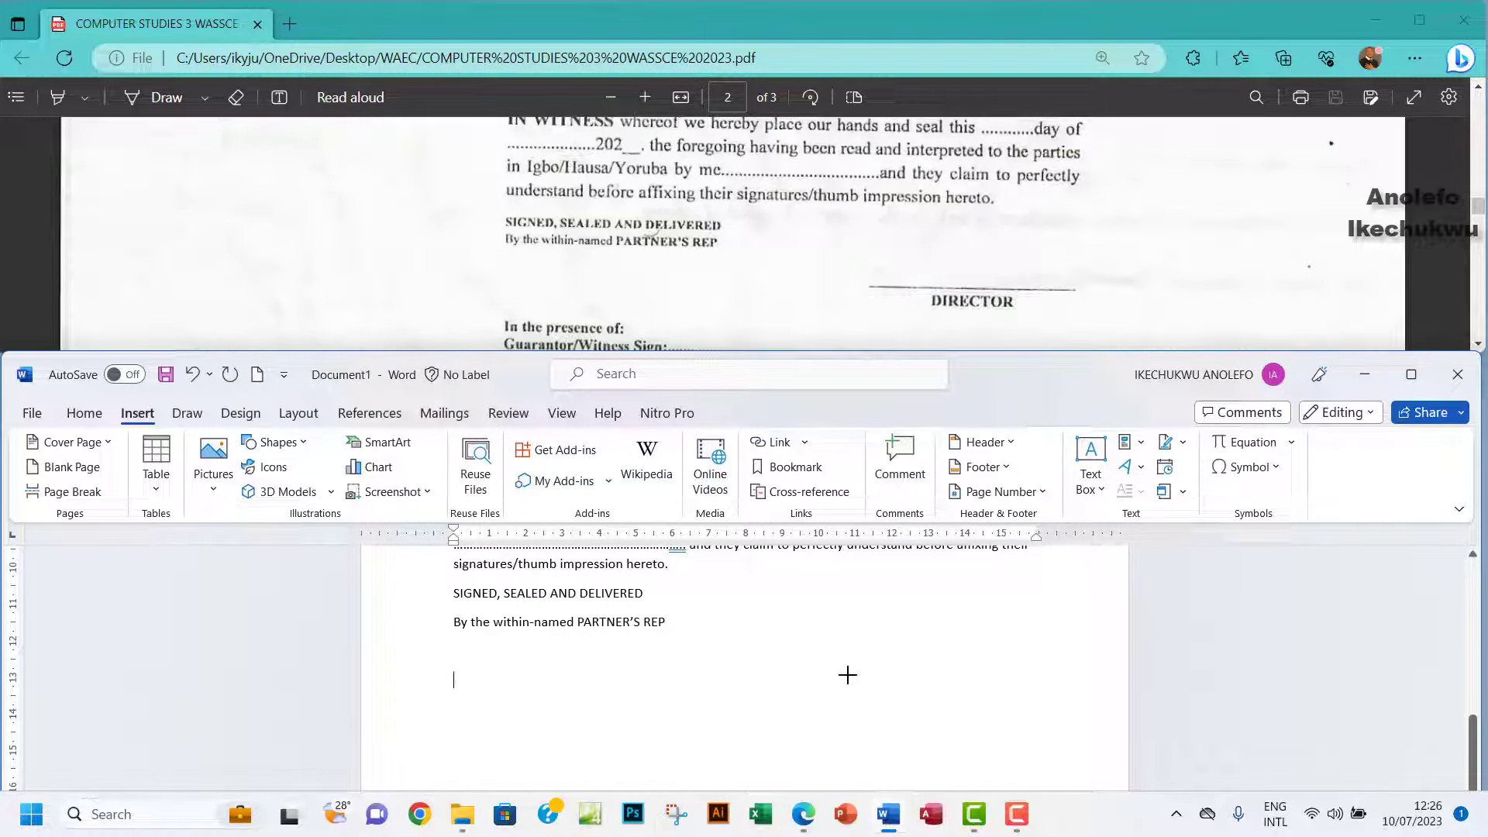
{"action": "left_click_drag", "start_coordinate": [819, 670], "coordinate": [1064, 668]}
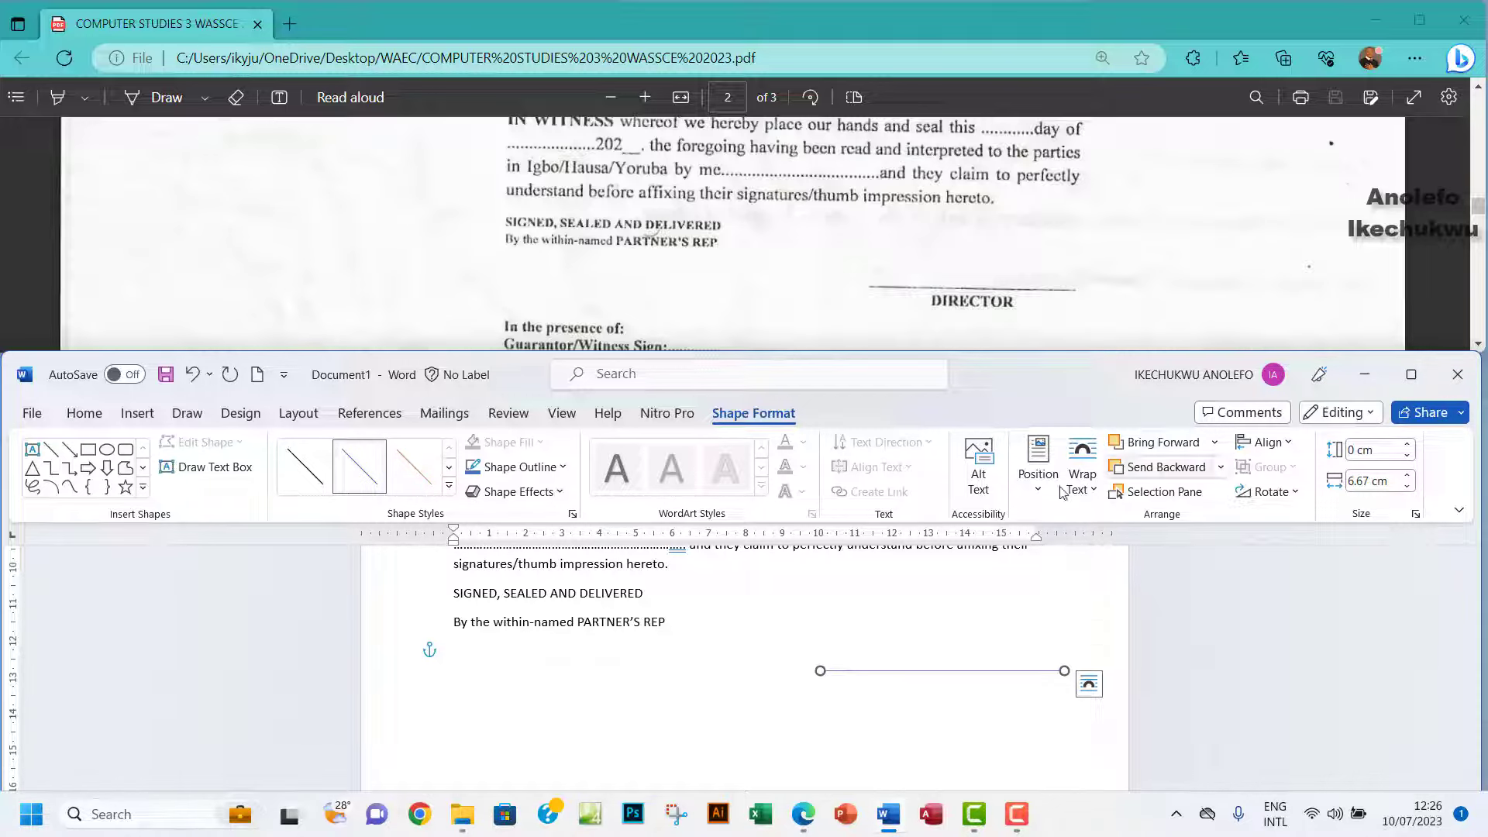
Add a text box beneath the line containing DIRECTOR.
{"action": "left_click", "coordinate": [31, 451]}
{"action": "left_click_drag", "start_coordinate": [857, 679], "coordinate": [1045, 708]}
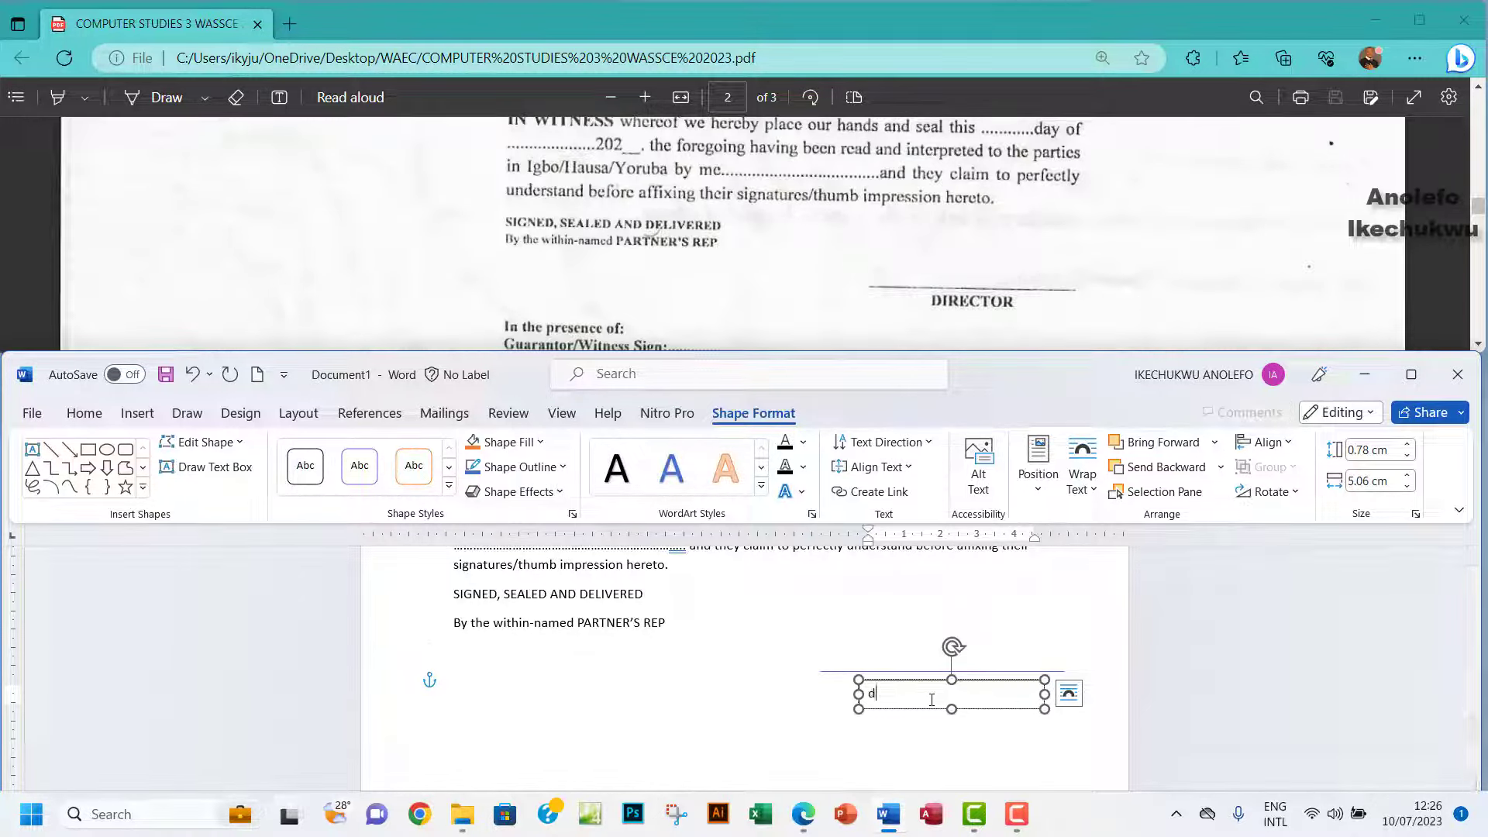
{"action": "type", "text": "d"}
{"action": "type", "text": "DIRE"}
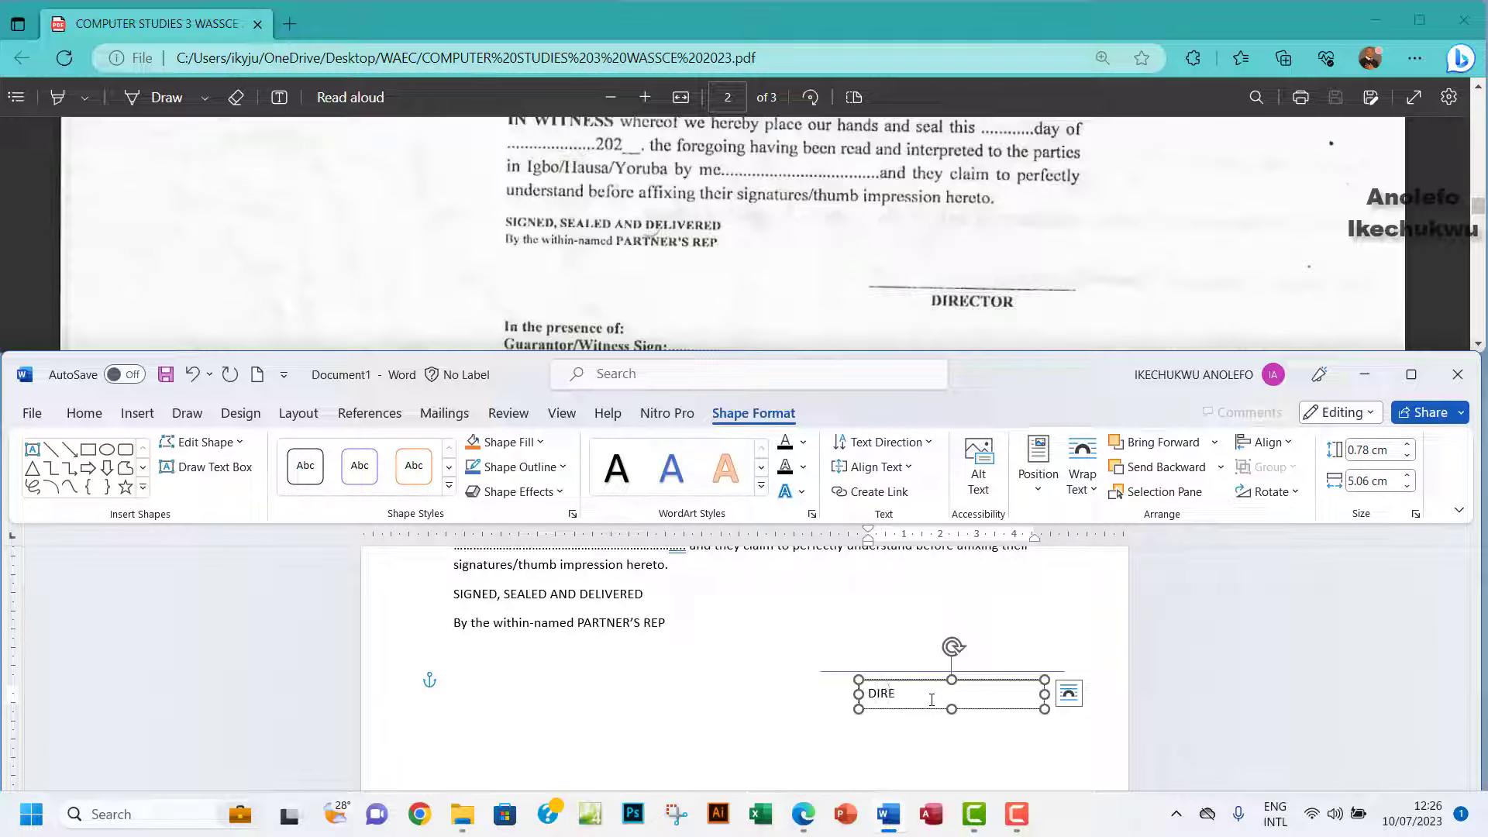
{"action": "type", "text": "CTOR"}
Make DIRECTOR bold Times New Roman and nudge its box slightly right.
{"action": "left_click_drag", "start_coordinate": [931, 697], "coordinate": [868, 691]}
{"action": "left_click", "coordinate": [85, 414]}
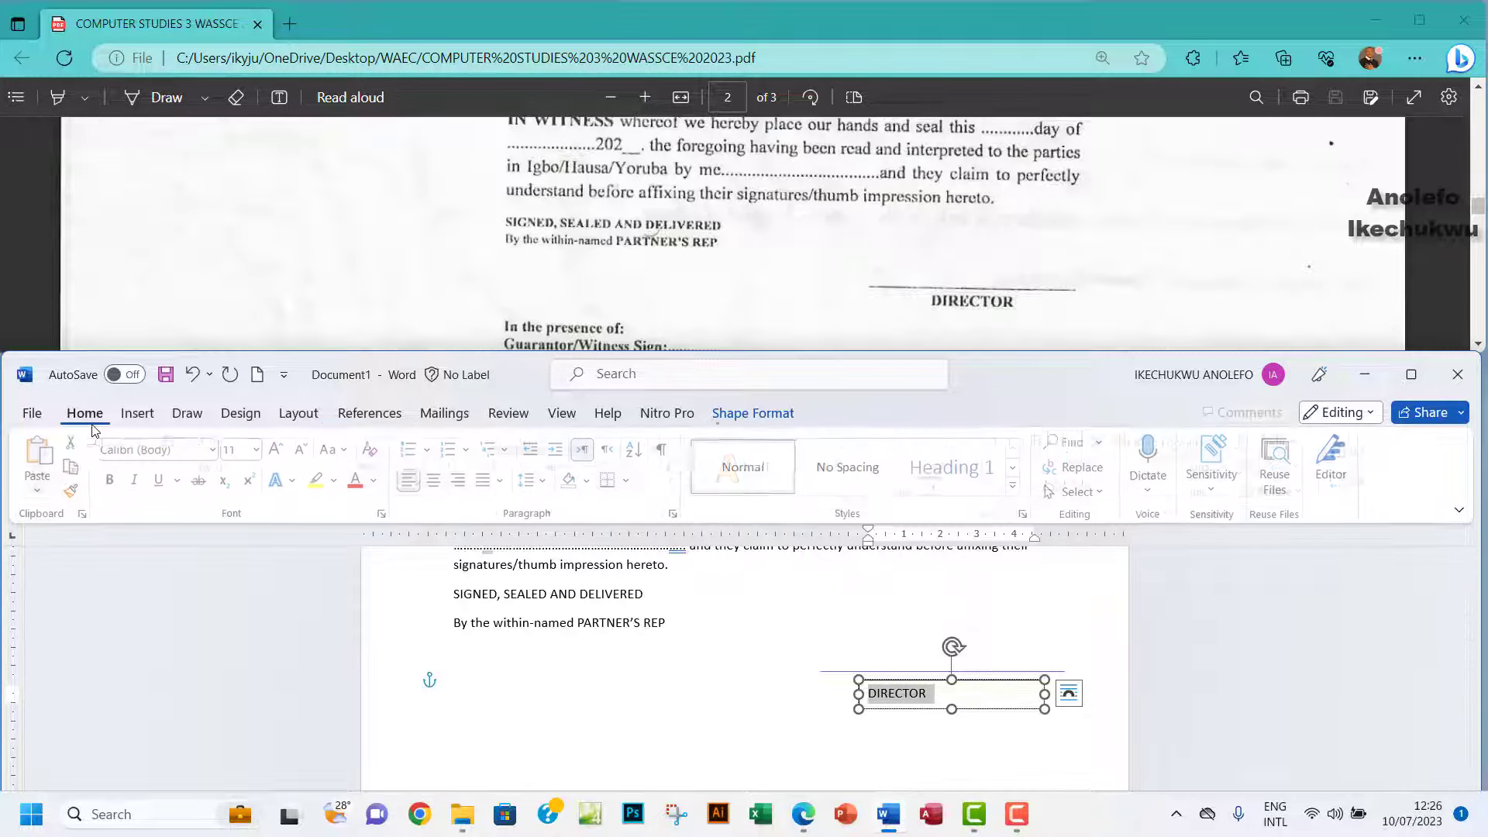
{"action": "left_click", "coordinate": [215, 452]}
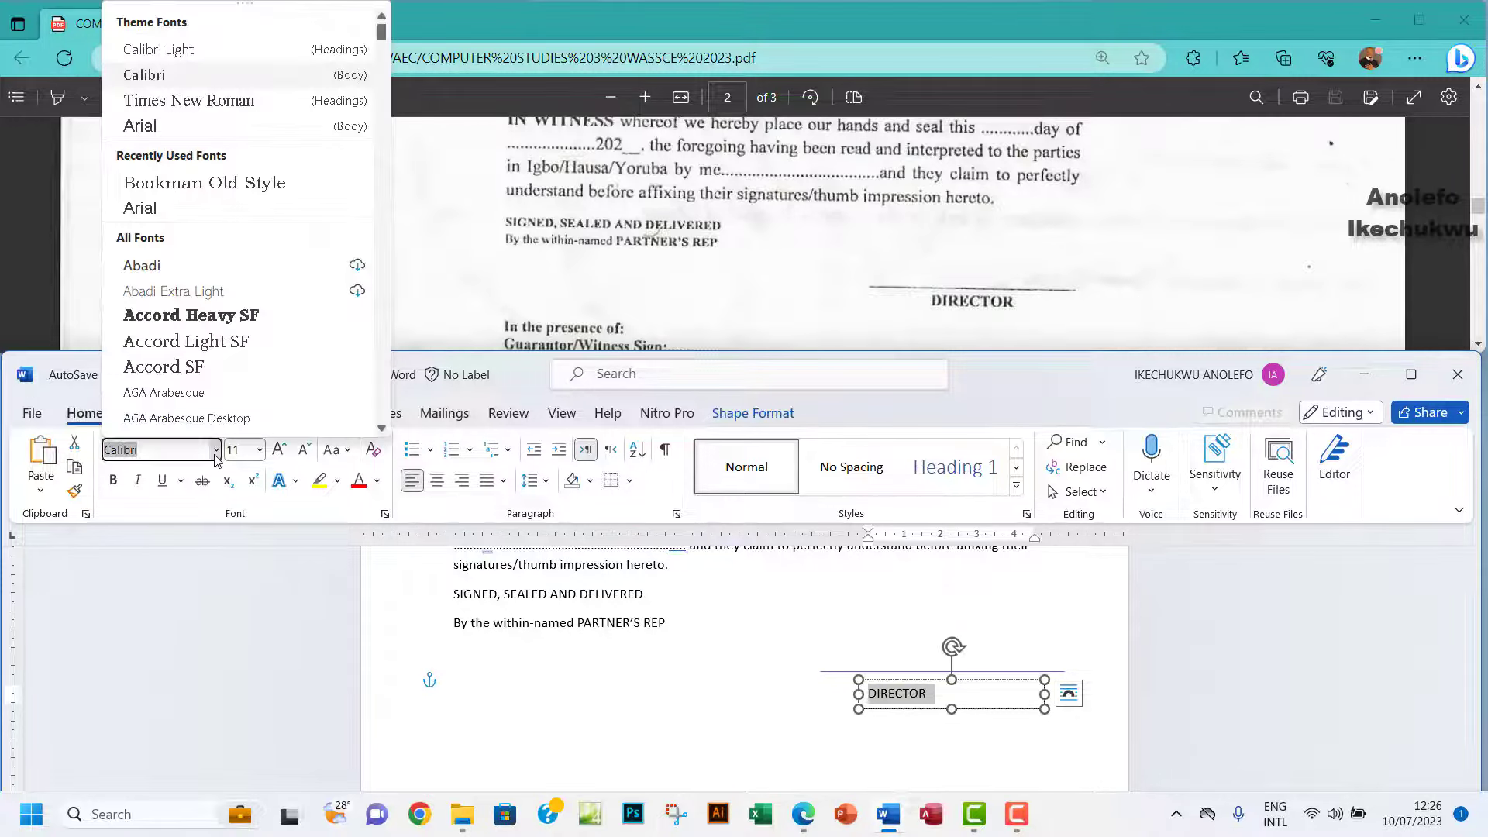
{"action": "left_click", "coordinate": [233, 102]}
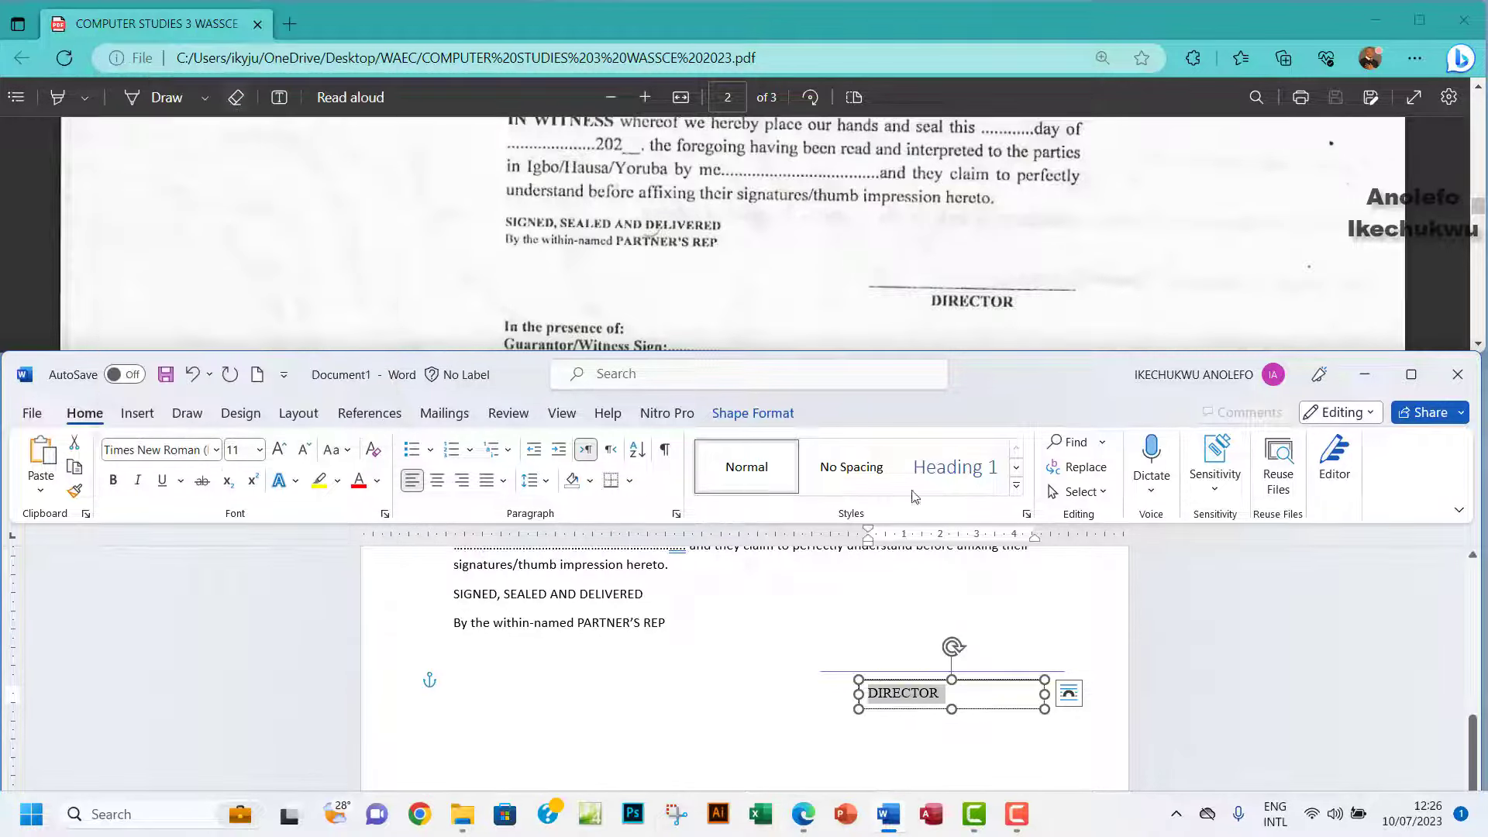
{"action": "left_click", "coordinate": [113, 481]}
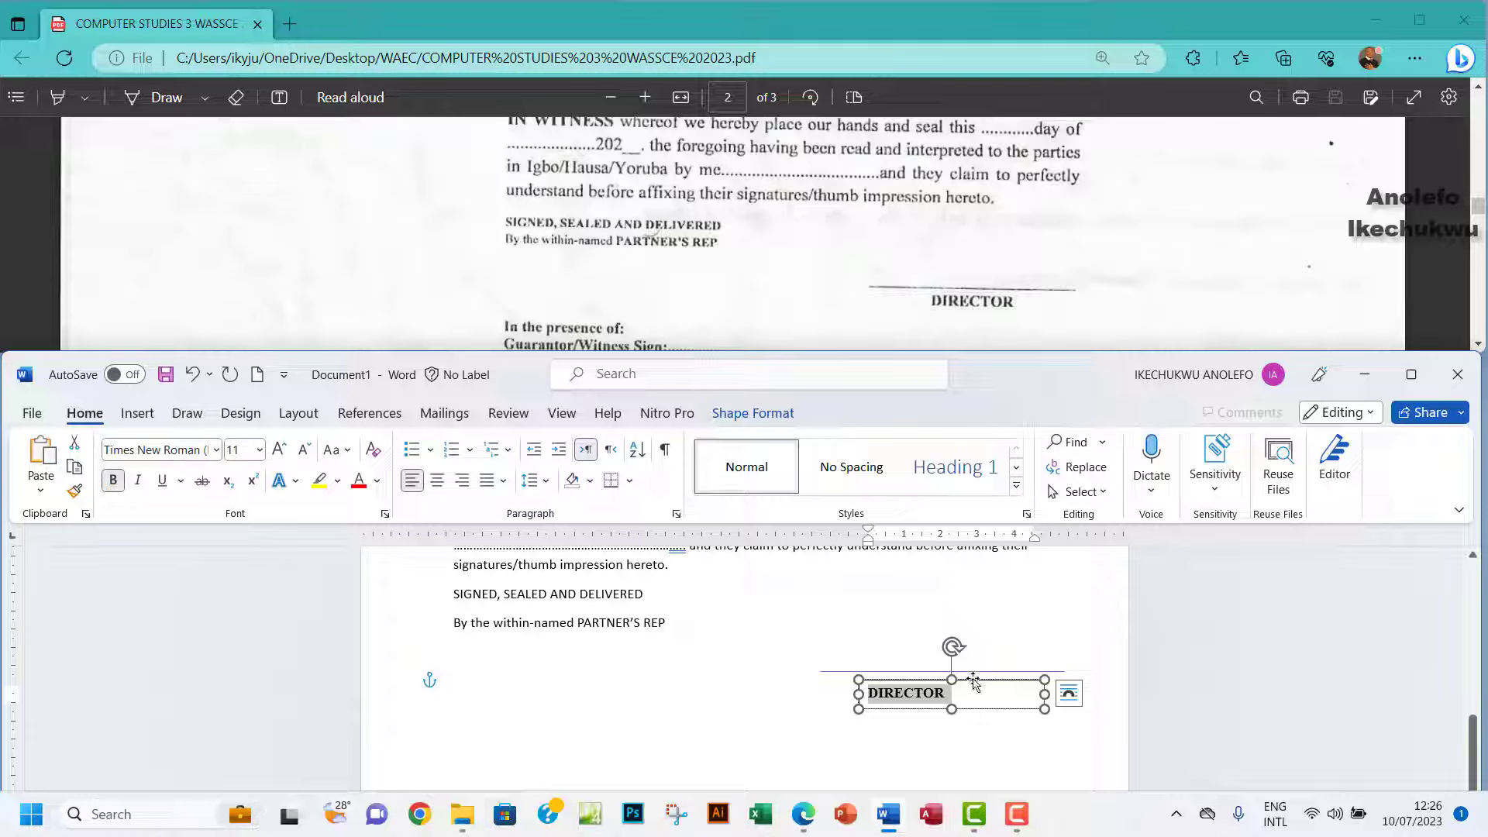
{"action": "left_click_drag", "start_coordinate": [972, 680], "coordinate": [991, 678]}
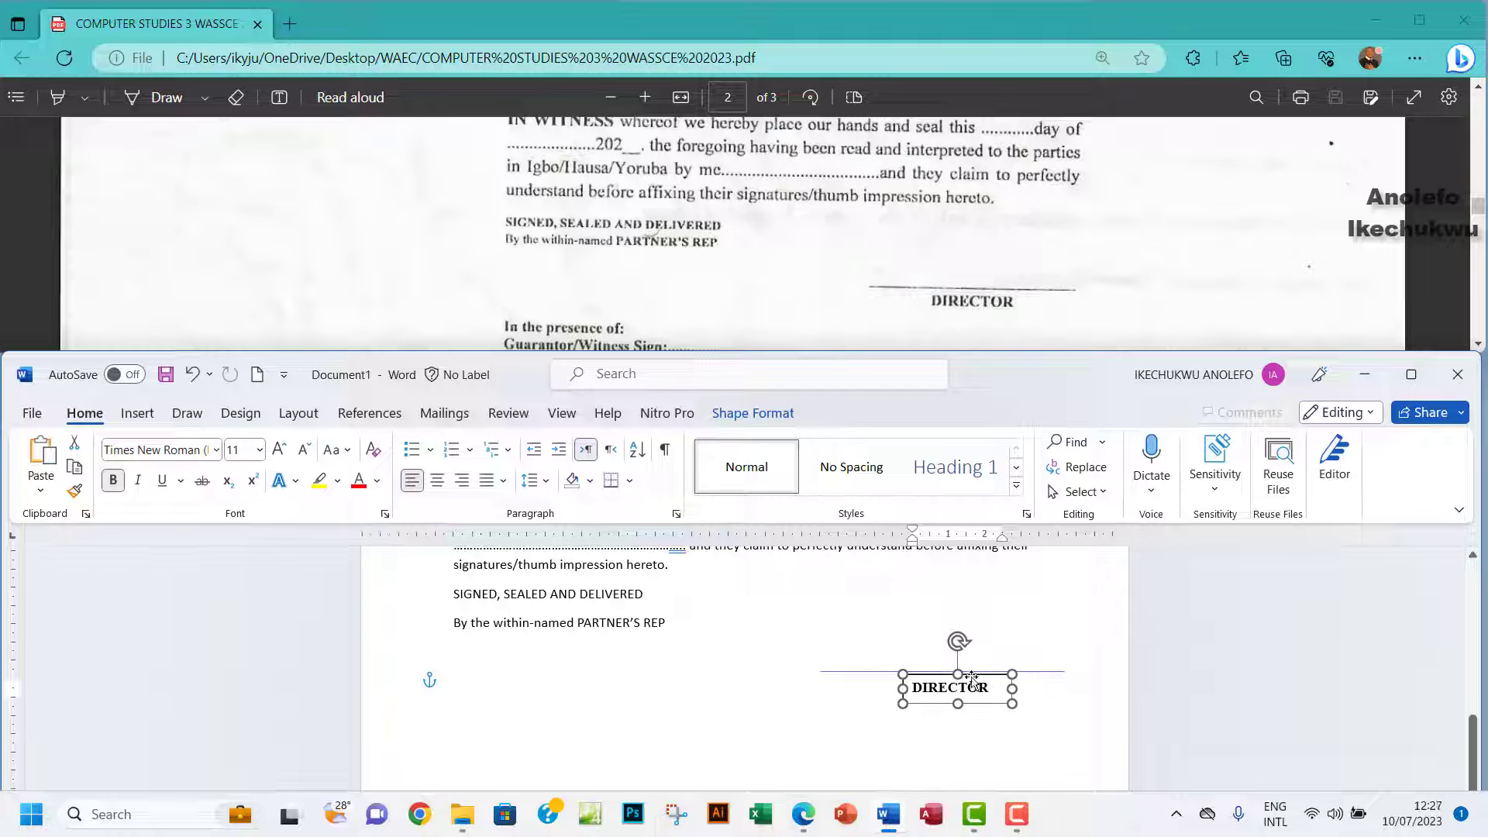
Give the signature line a black 1½ pt outline.
{"action": "left_click", "coordinate": [864, 673]}
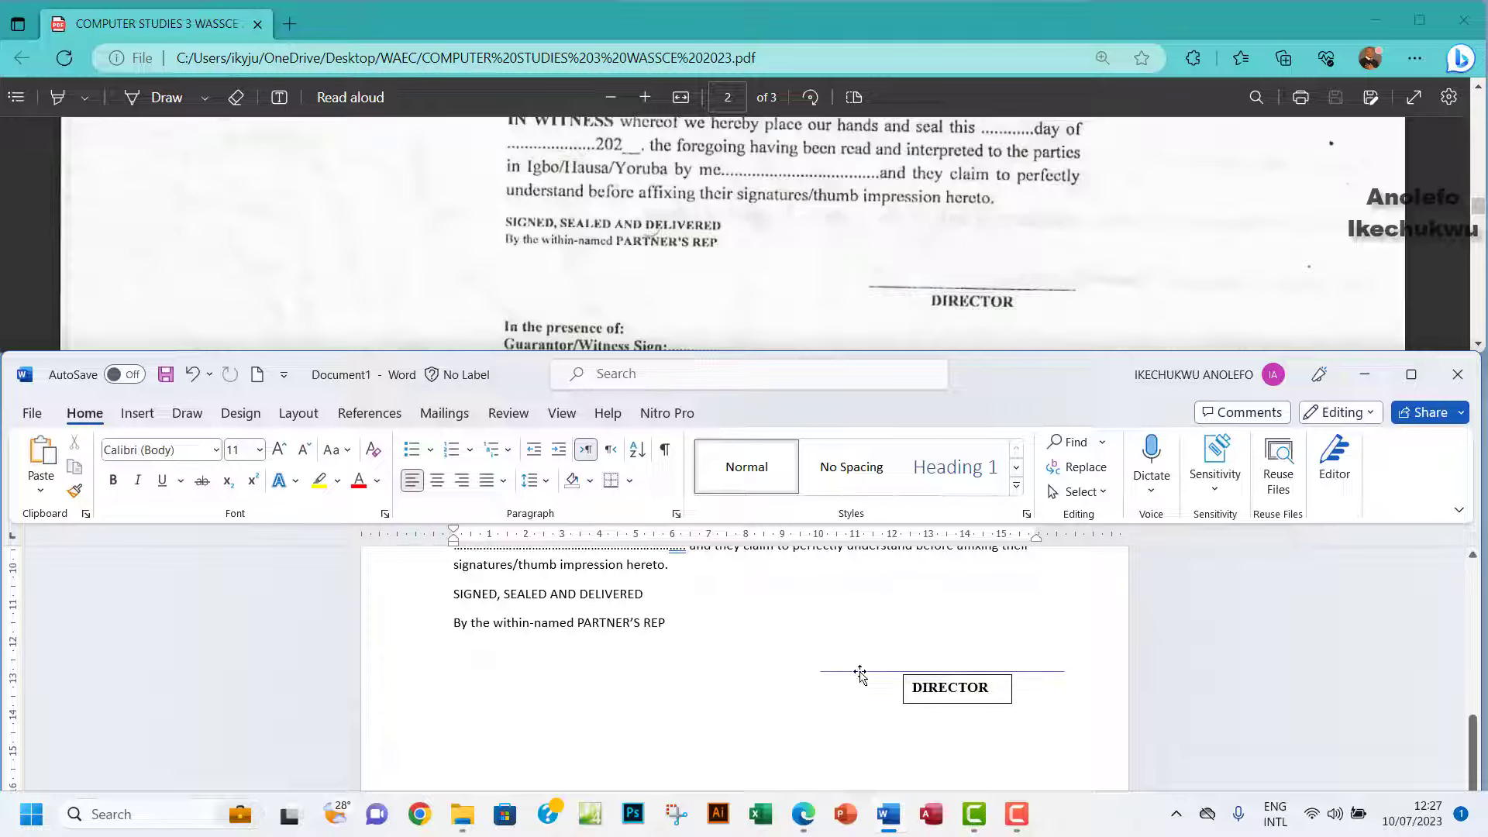
{"action": "left_click", "coordinate": [860, 672]}
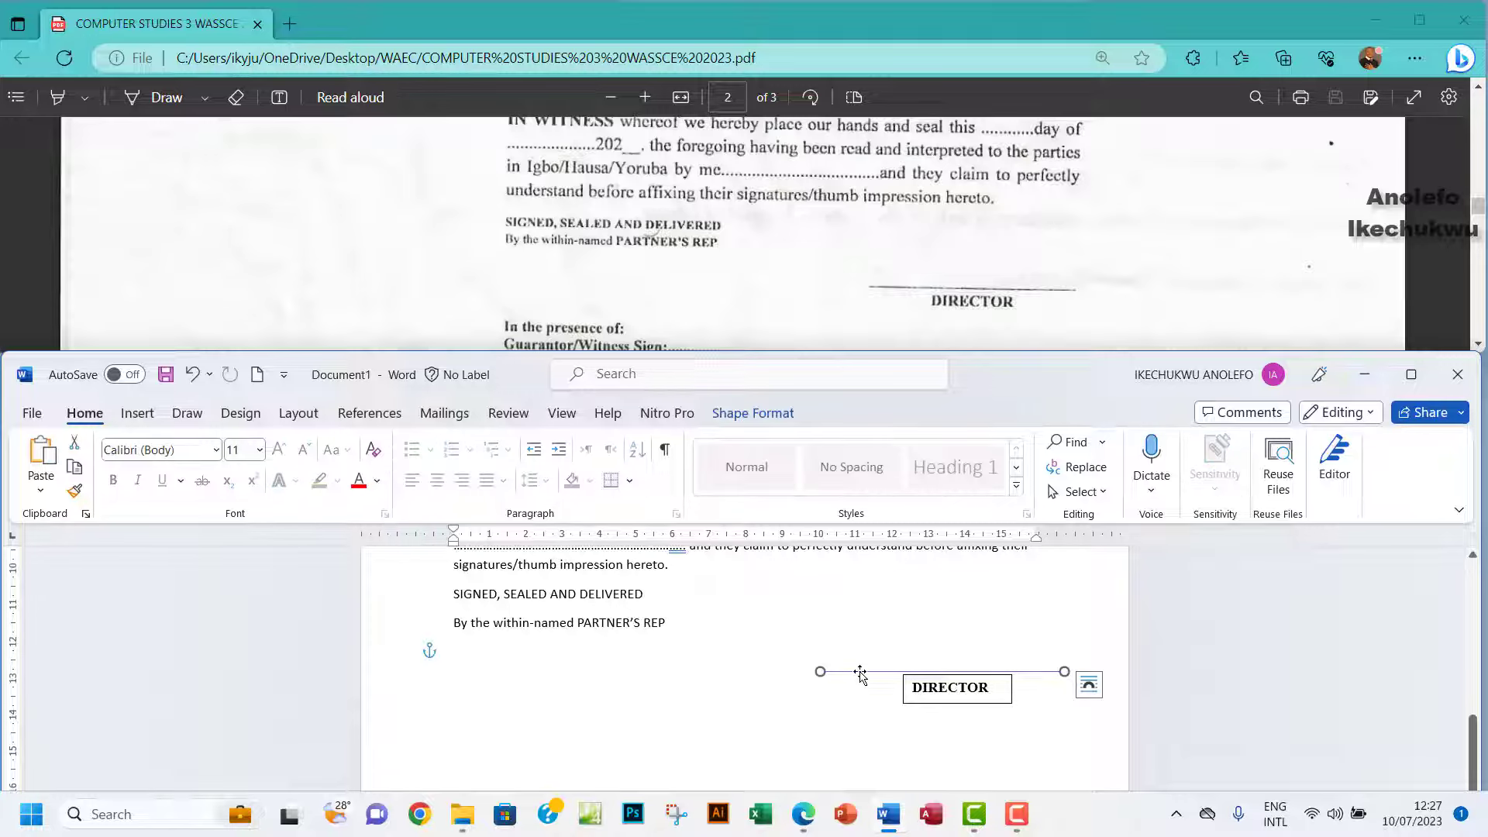
{"action": "left_click", "coordinate": [756, 413]}
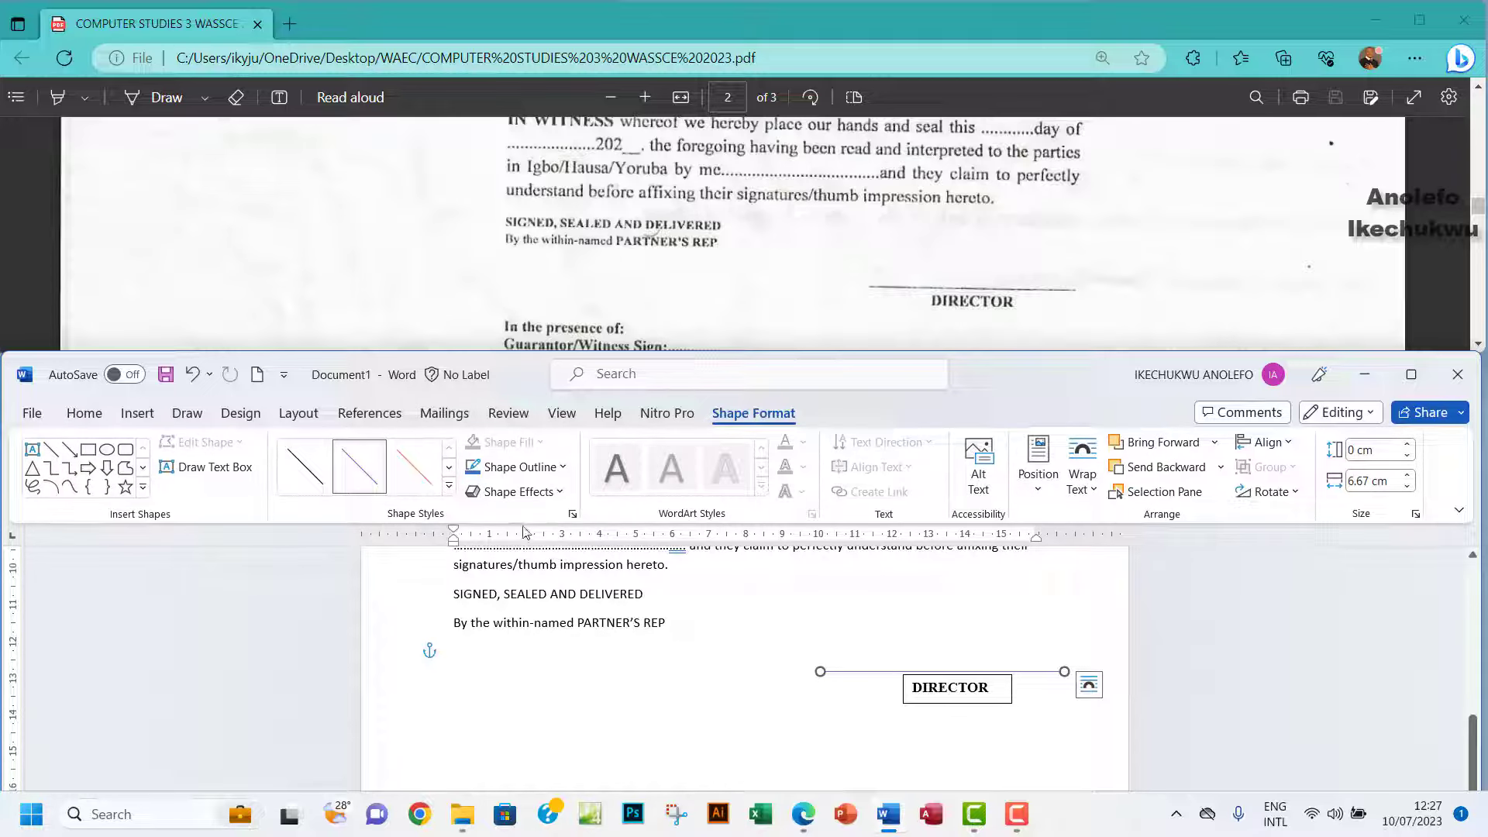
{"action": "left_click", "coordinate": [555, 470]}
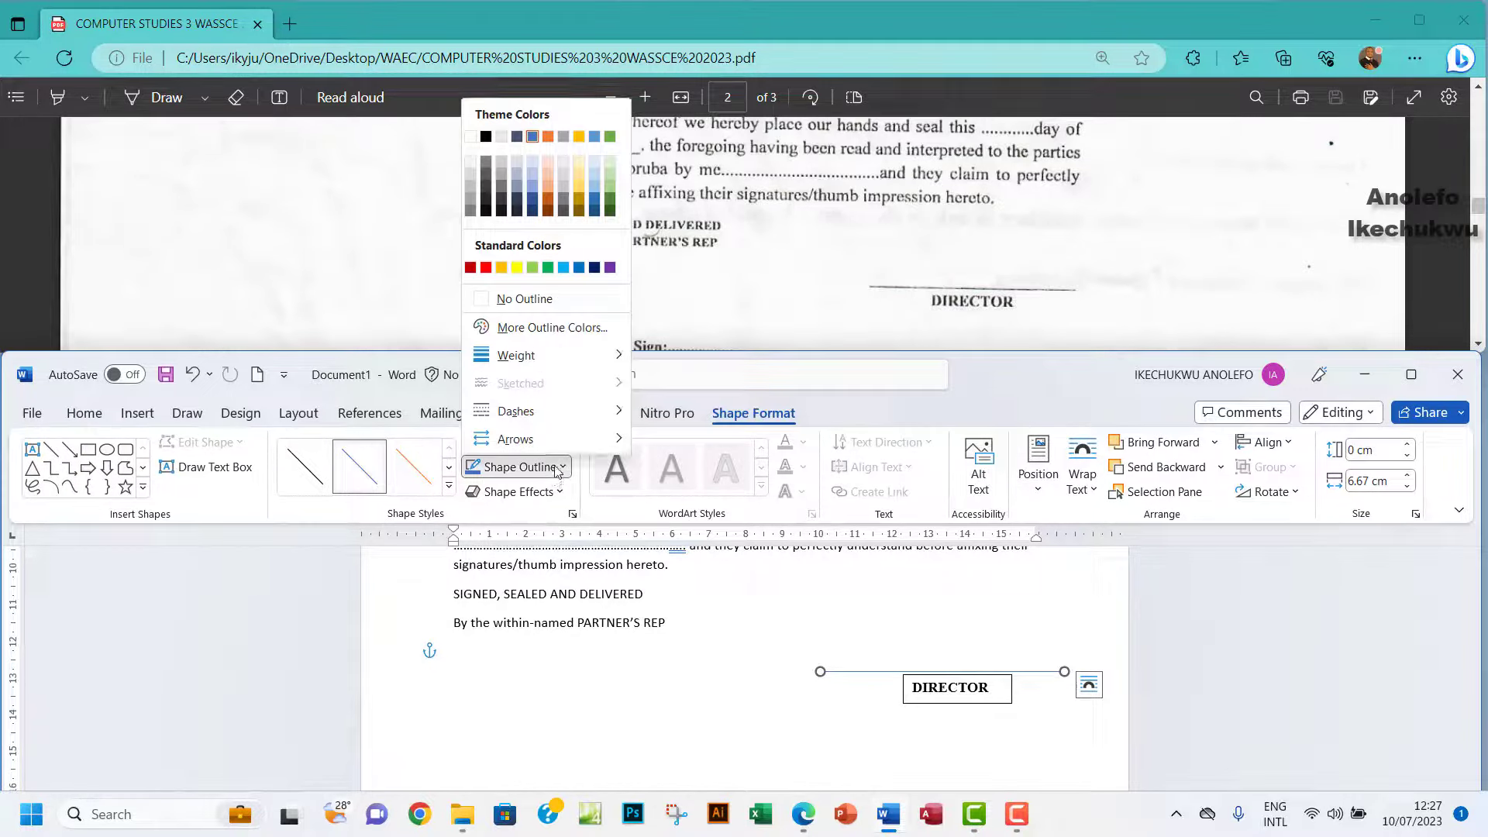
{"action": "left_click", "coordinate": [485, 137]}
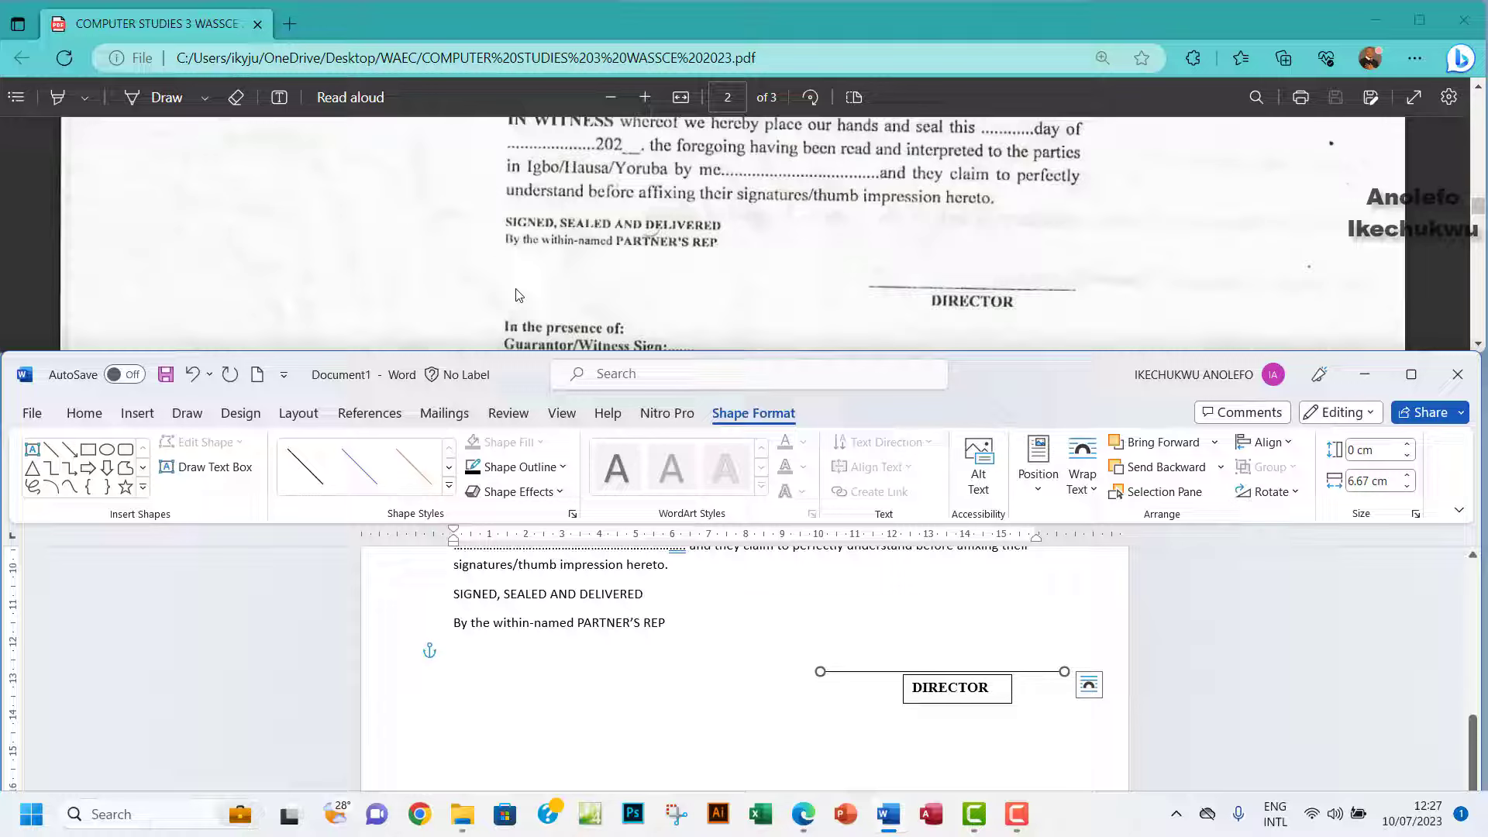
{"action": "left_click", "coordinate": [553, 468]}
{"action": "mouse_move", "coordinate": [539, 361]}
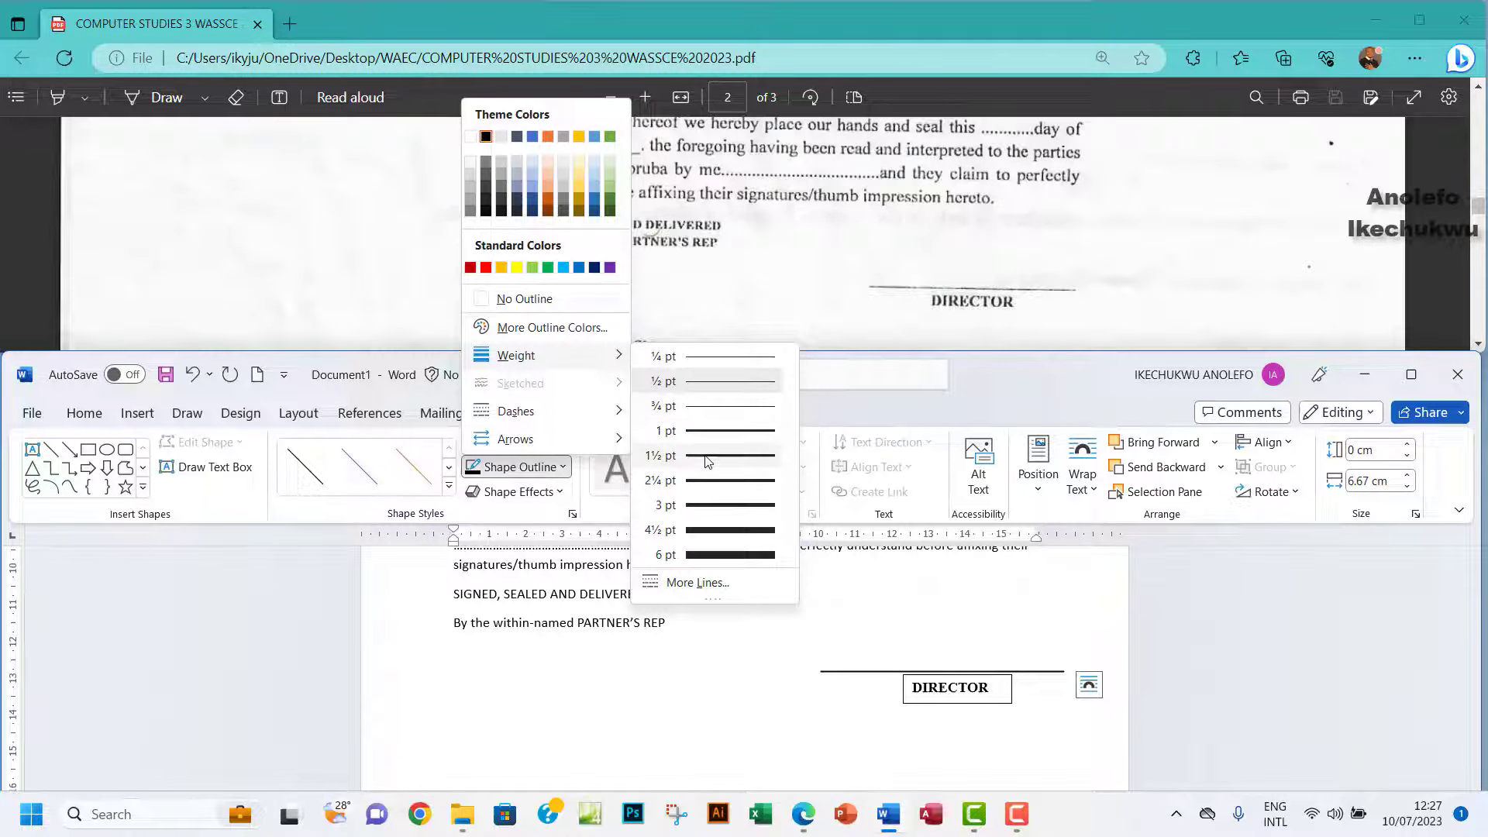
{"action": "left_click", "coordinate": [707, 459]}
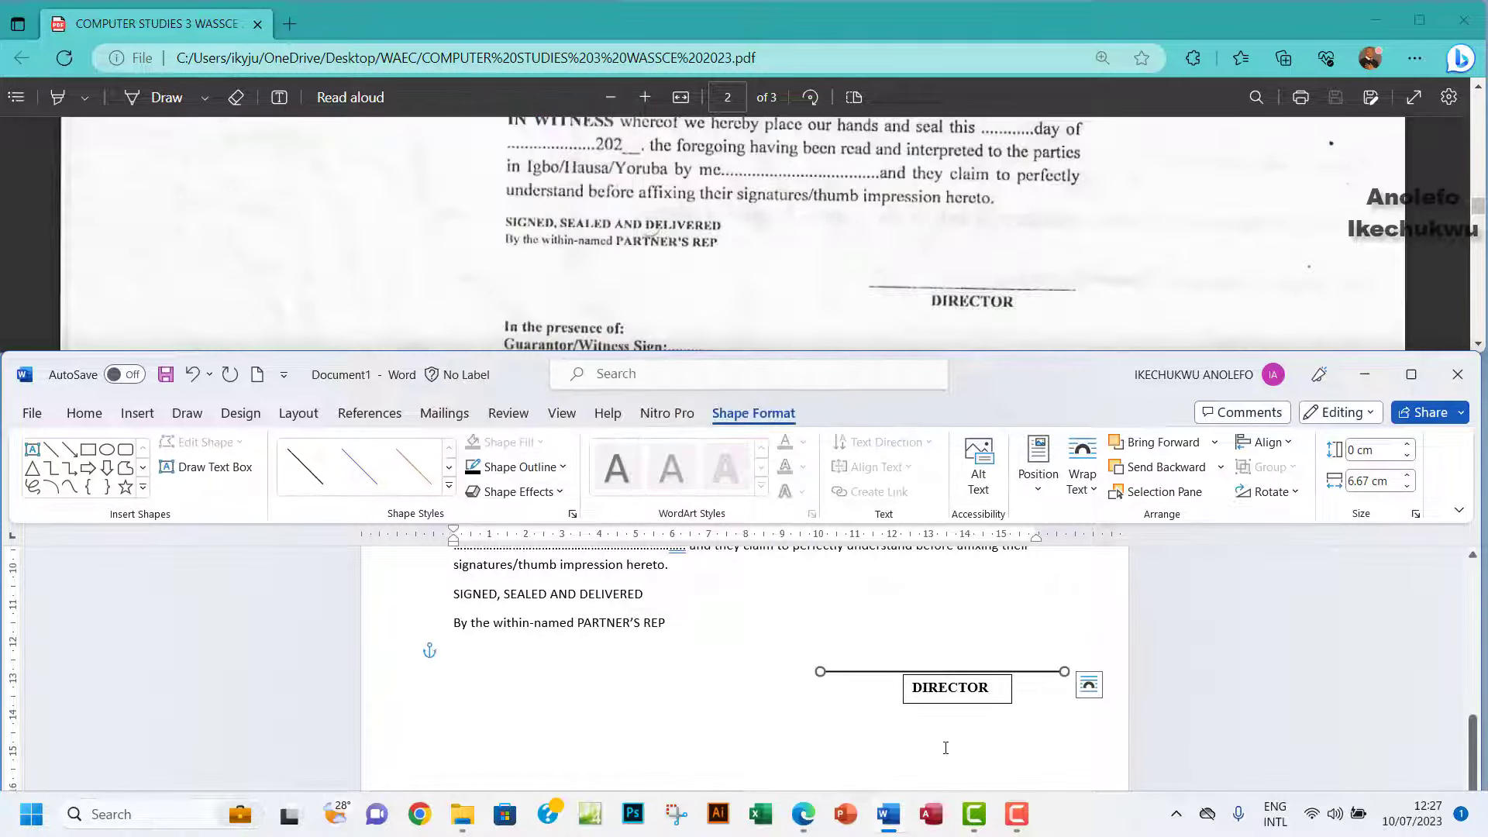
{"action": "left_click", "coordinate": [1000, 707]}
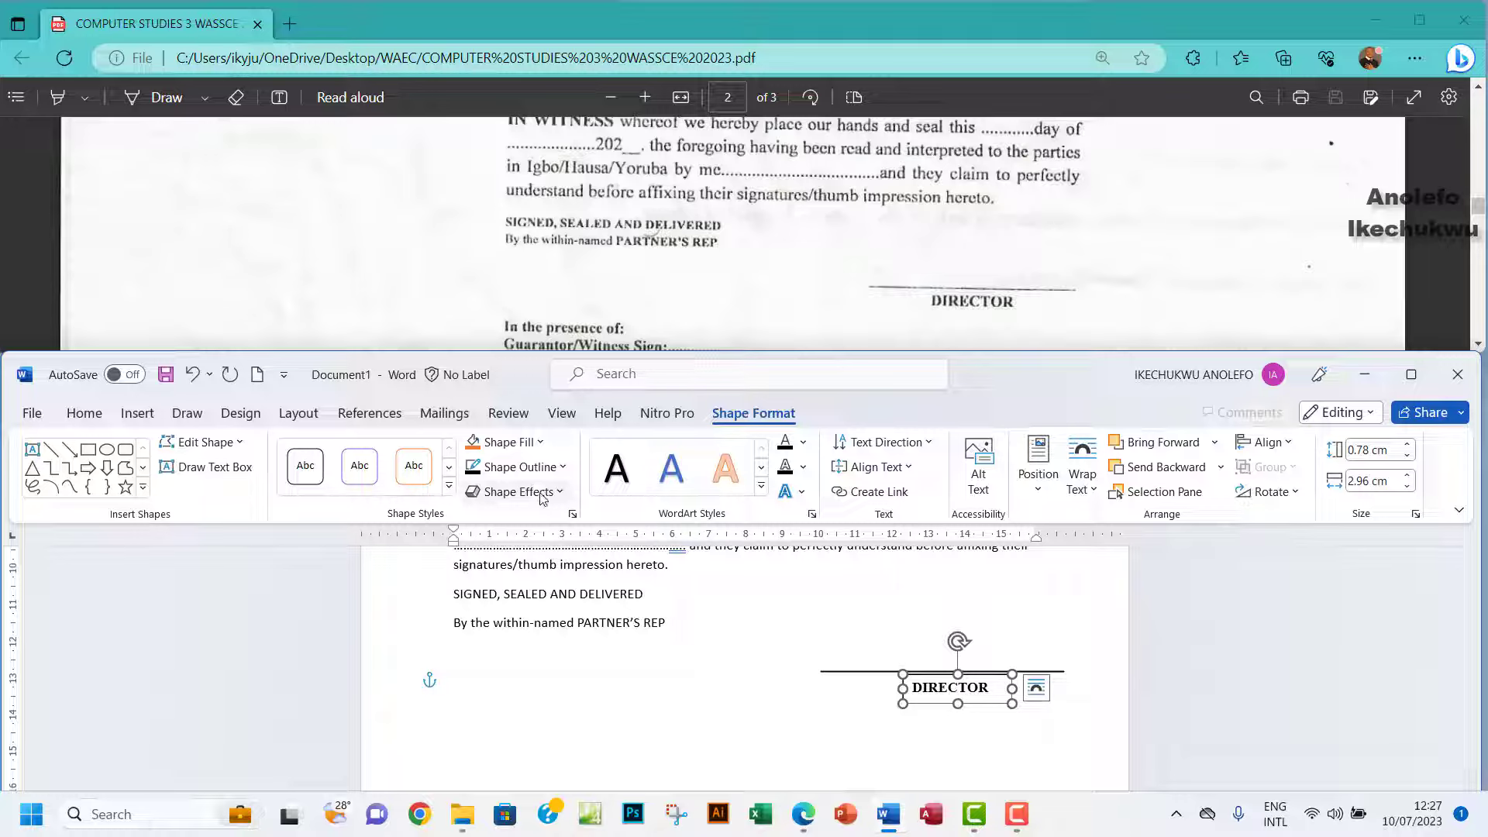
Set the DIRECTOR box to no outline and no fill, and move it up against the line.
{"action": "left_click", "coordinate": [564, 468]}
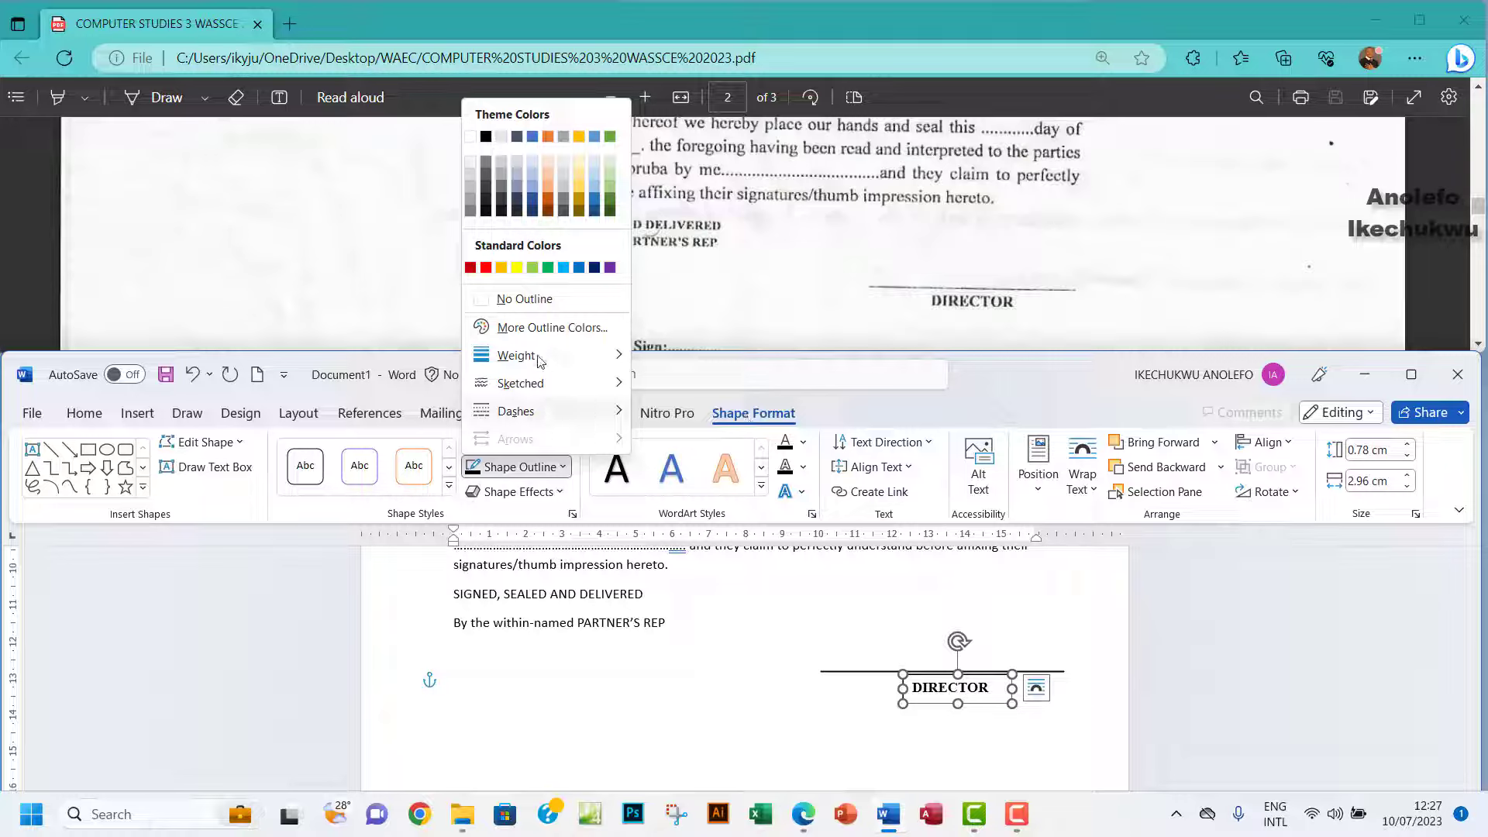
{"action": "left_click", "coordinate": [518, 302]}
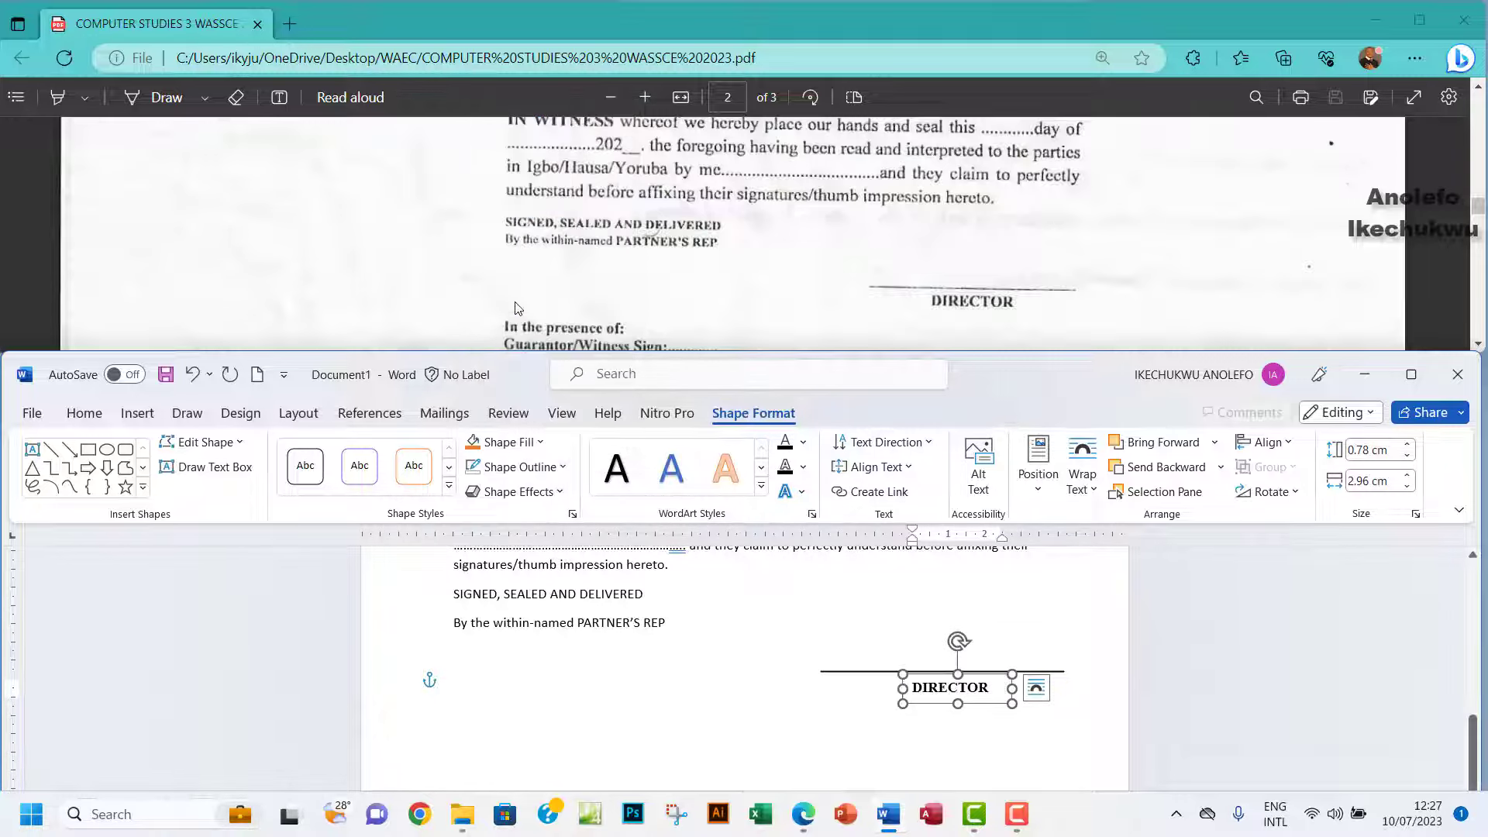
{"action": "left_click", "coordinate": [950, 717]}
{"action": "left_click", "coordinate": [950, 688]}
{"action": "left_click", "coordinate": [538, 443]}
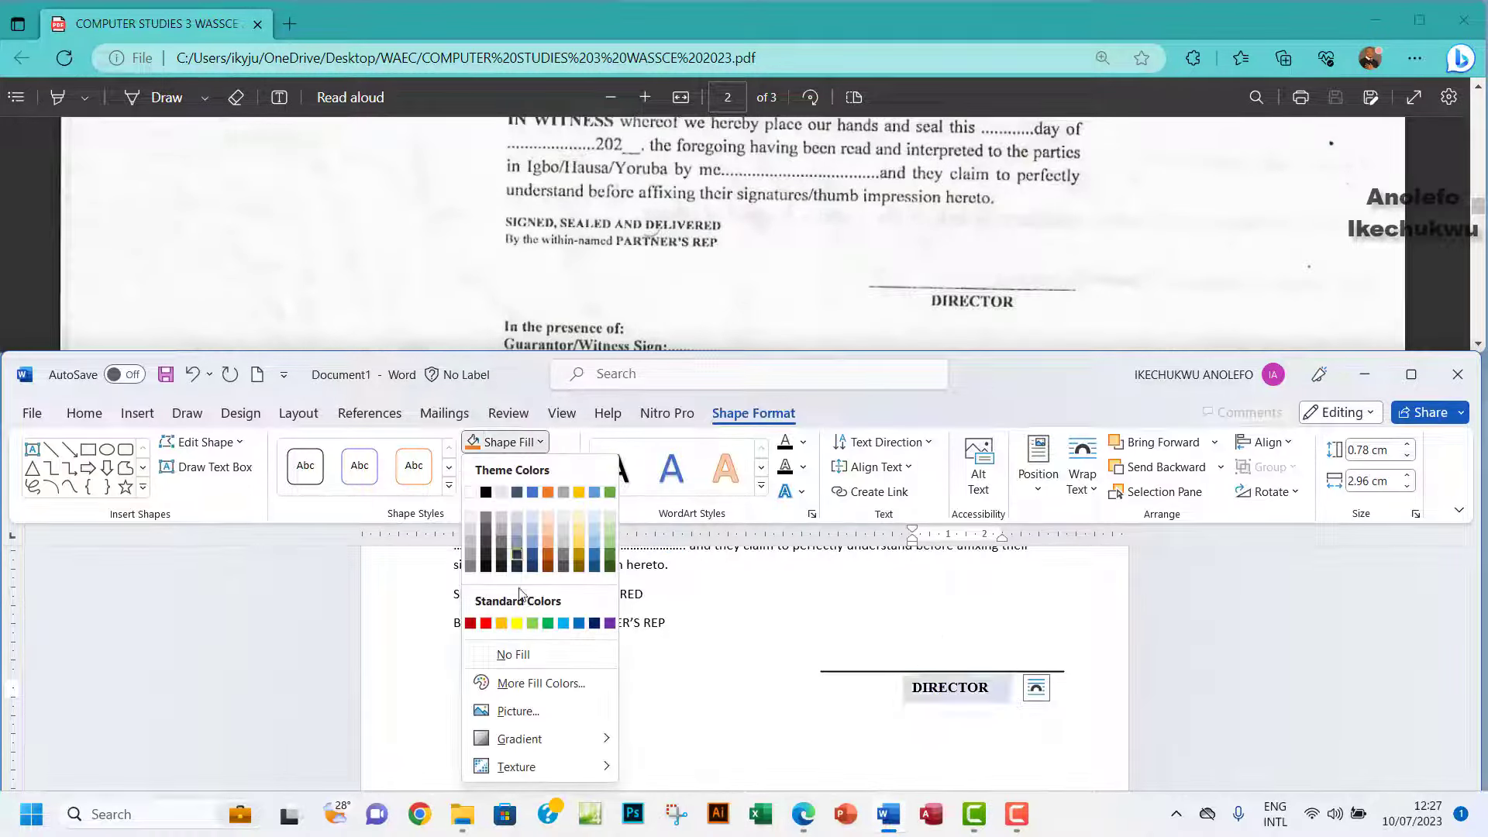
{"action": "left_click", "coordinate": [513, 654]}
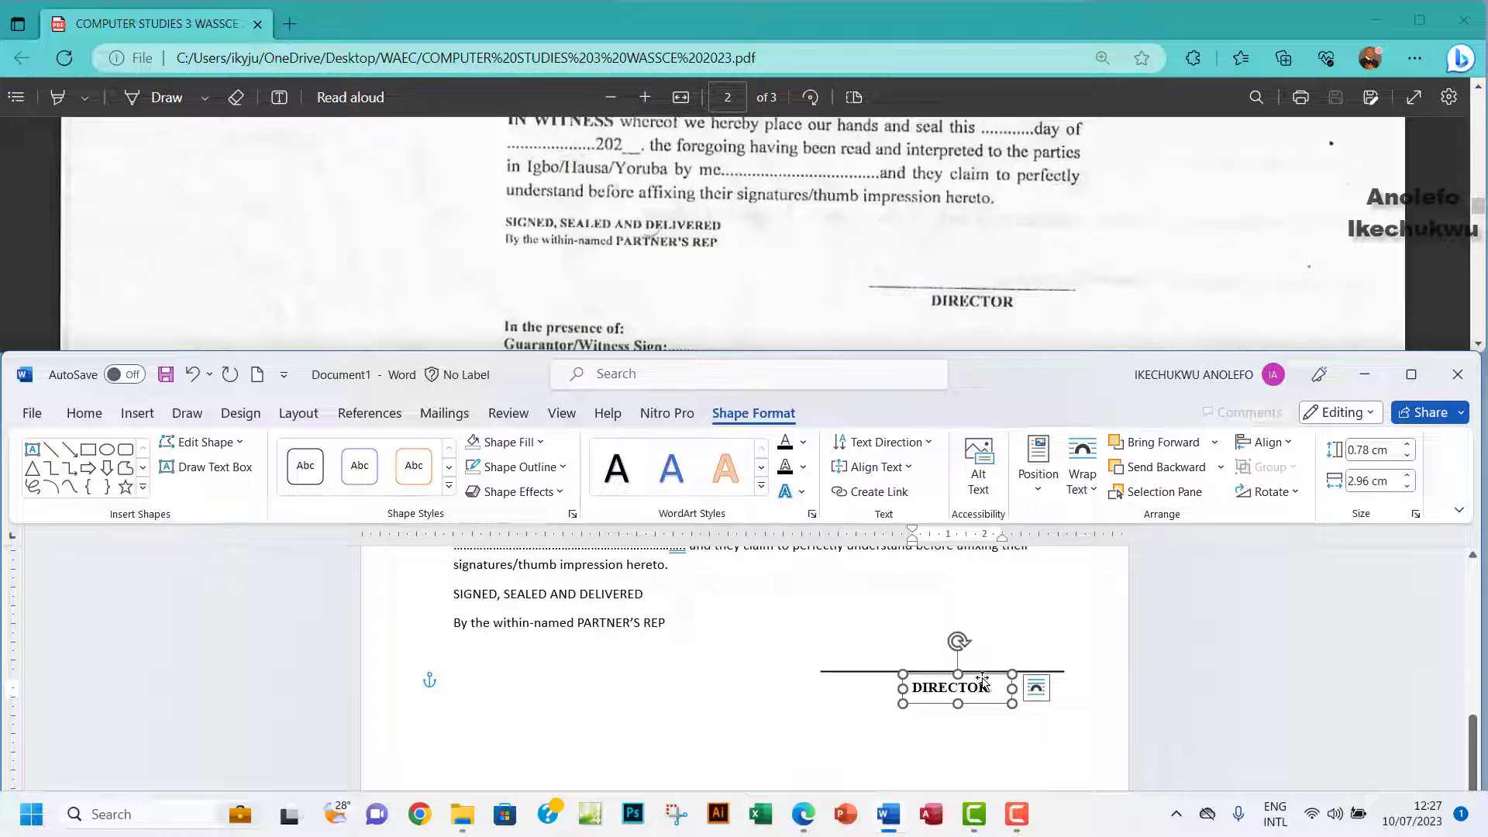
{"action": "left_click_drag", "start_coordinate": [983, 679], "coordinate": [981, 668]}
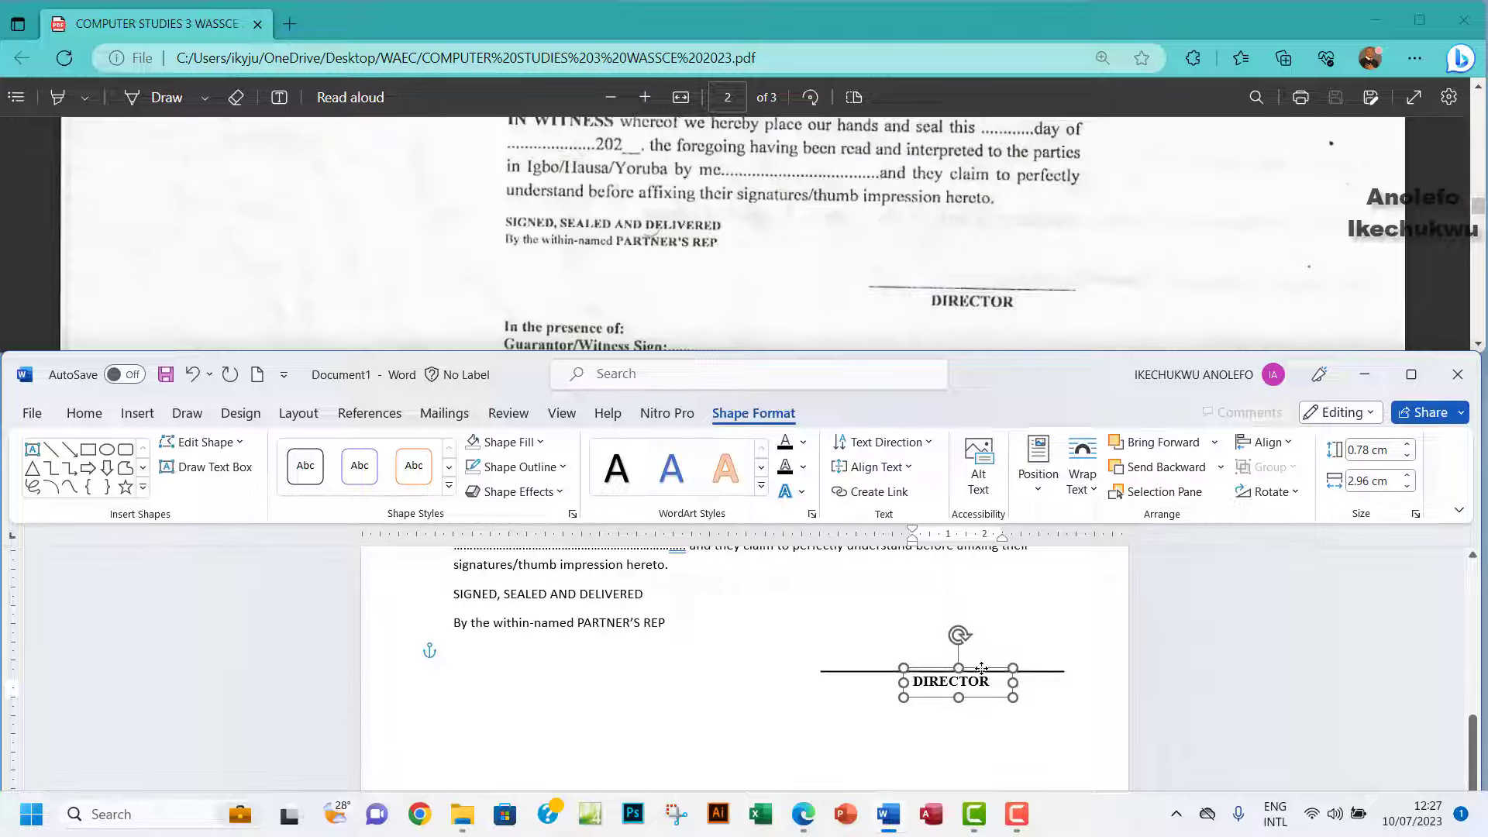
{"action": "left_click", "coordinate": [732, 694]}
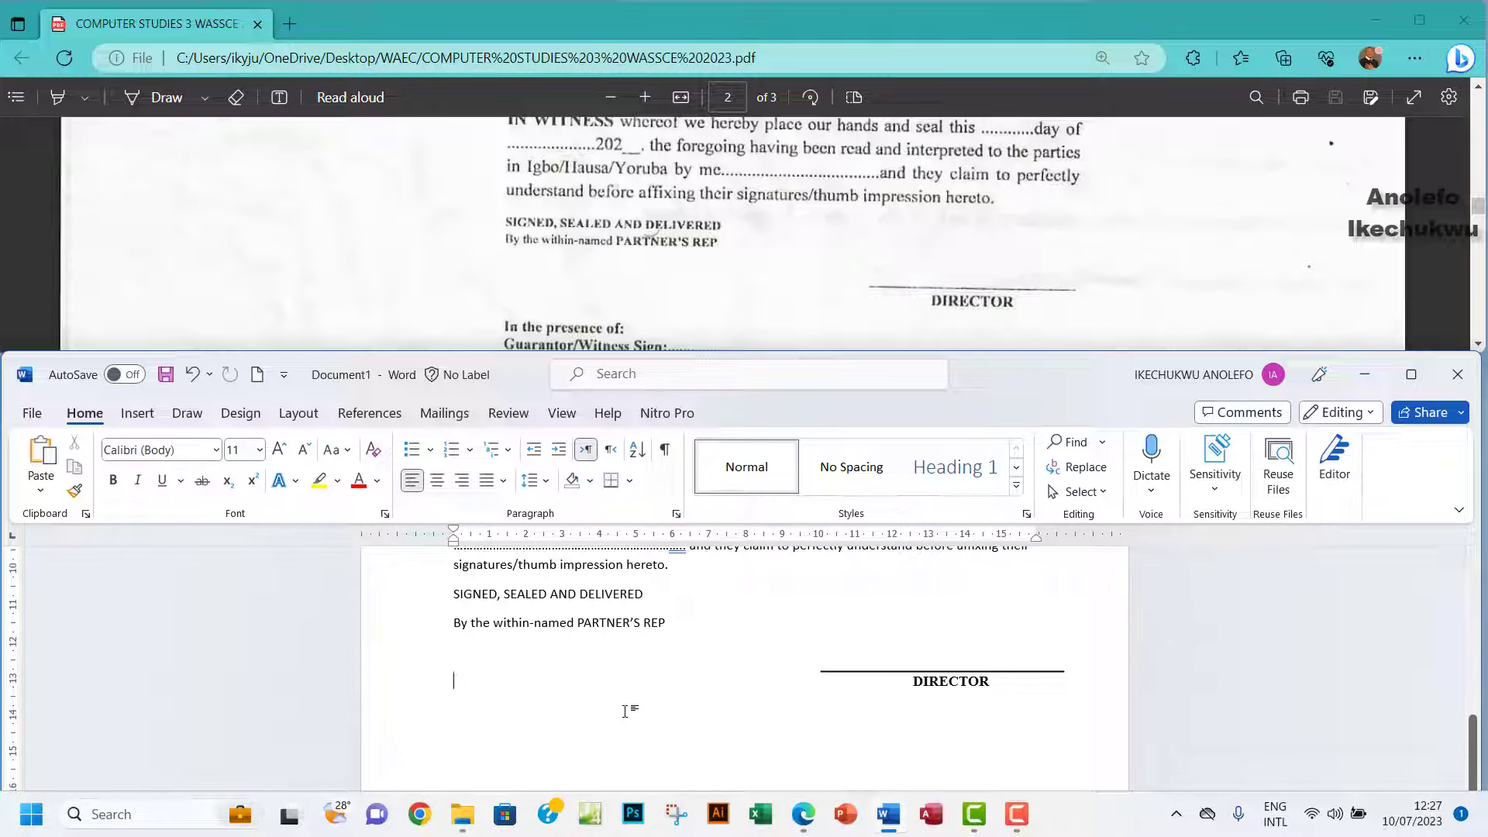
Type 'In the presence of:' on a new line below DIRECTOR.
{"action": "key", "text": "Return"}
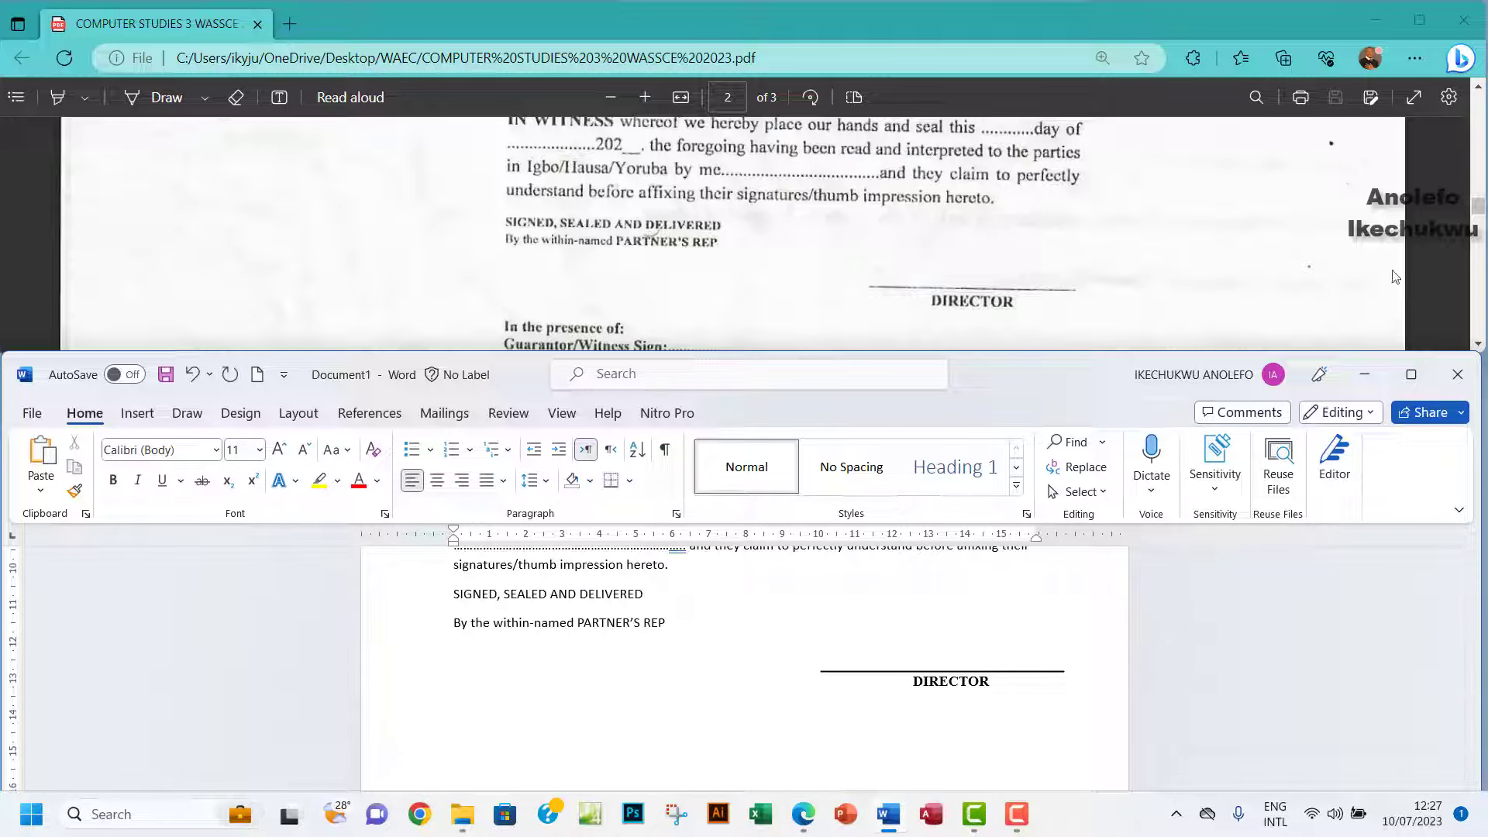
{"action": "left_click", "coordinate": [1479, 346]}
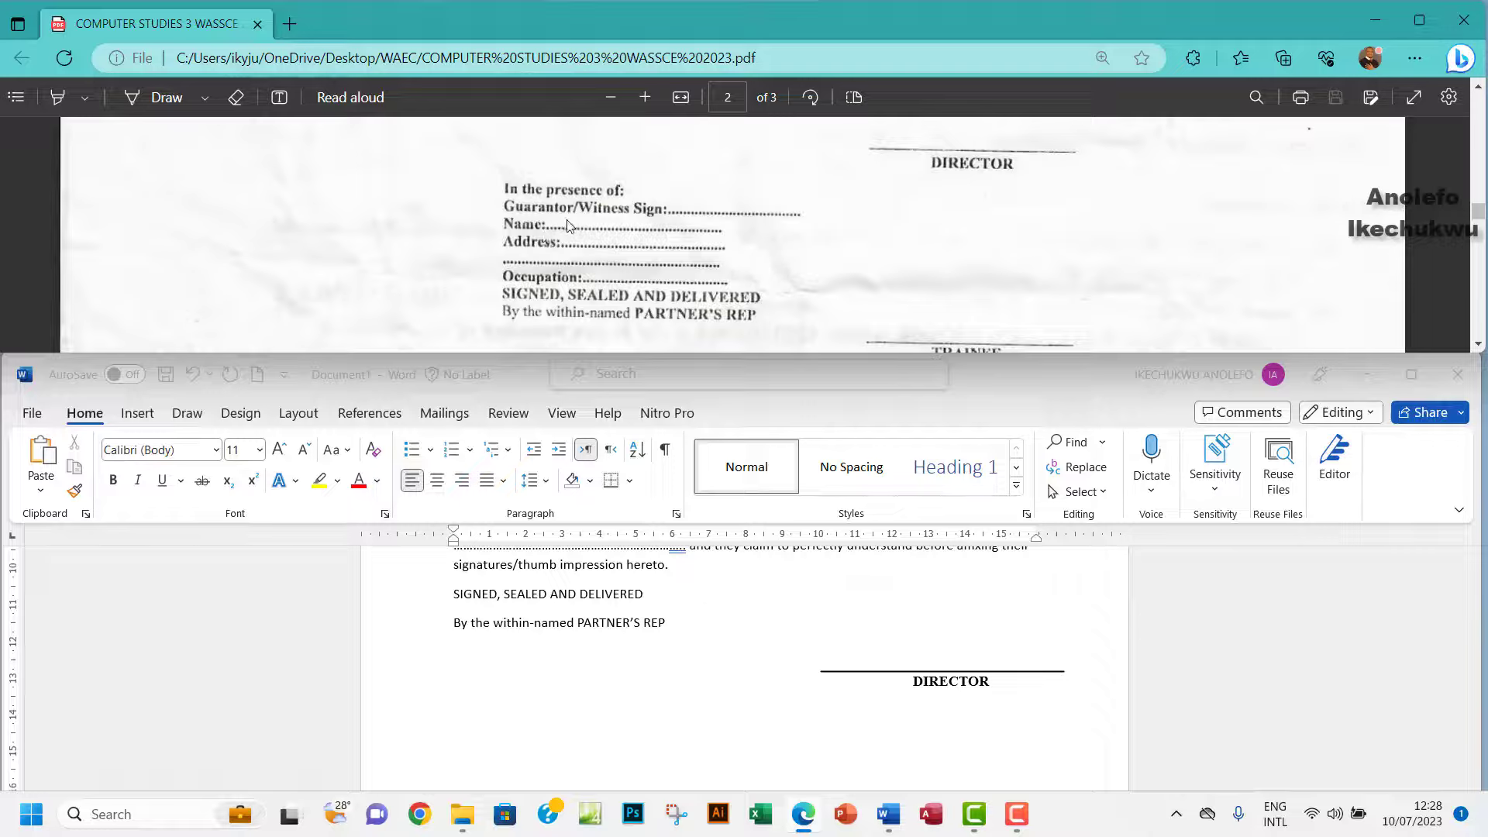
{"action": "left_click", "coordinate": [505, 740]}
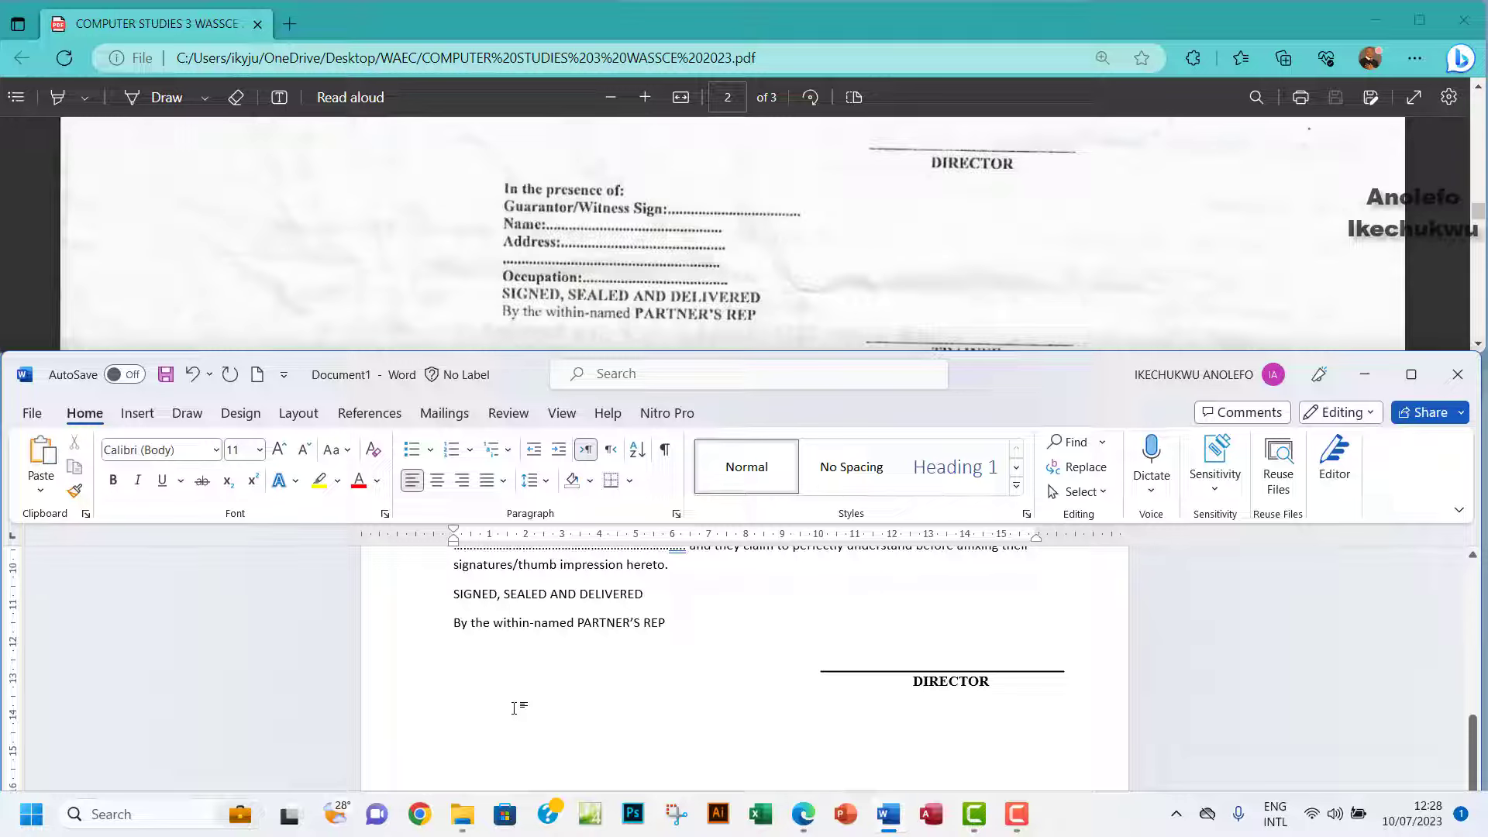
{"action": "type", "text": "iN"}
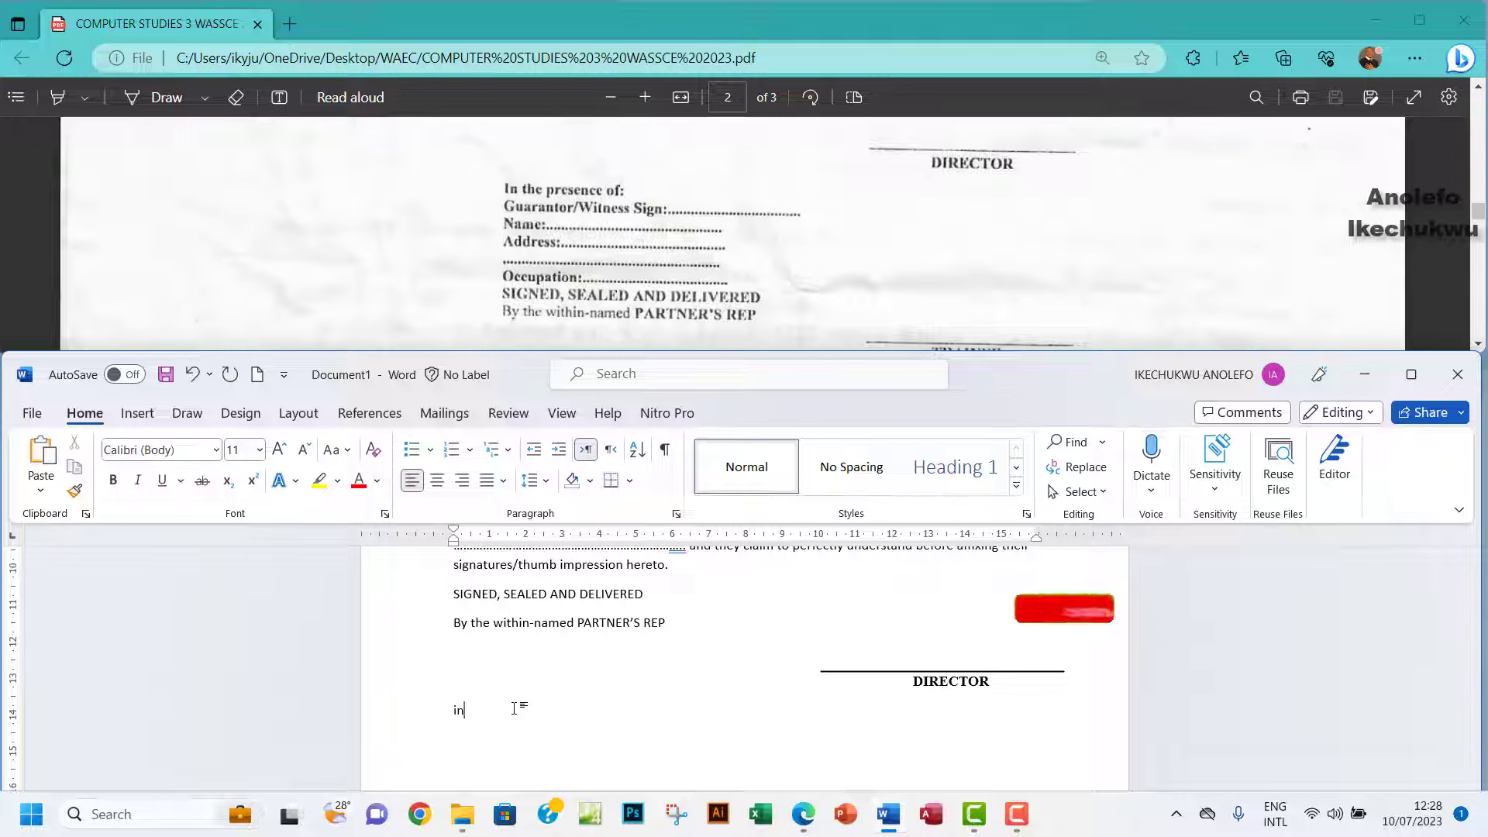
{"action": "type", "text": "In the presence of:"}
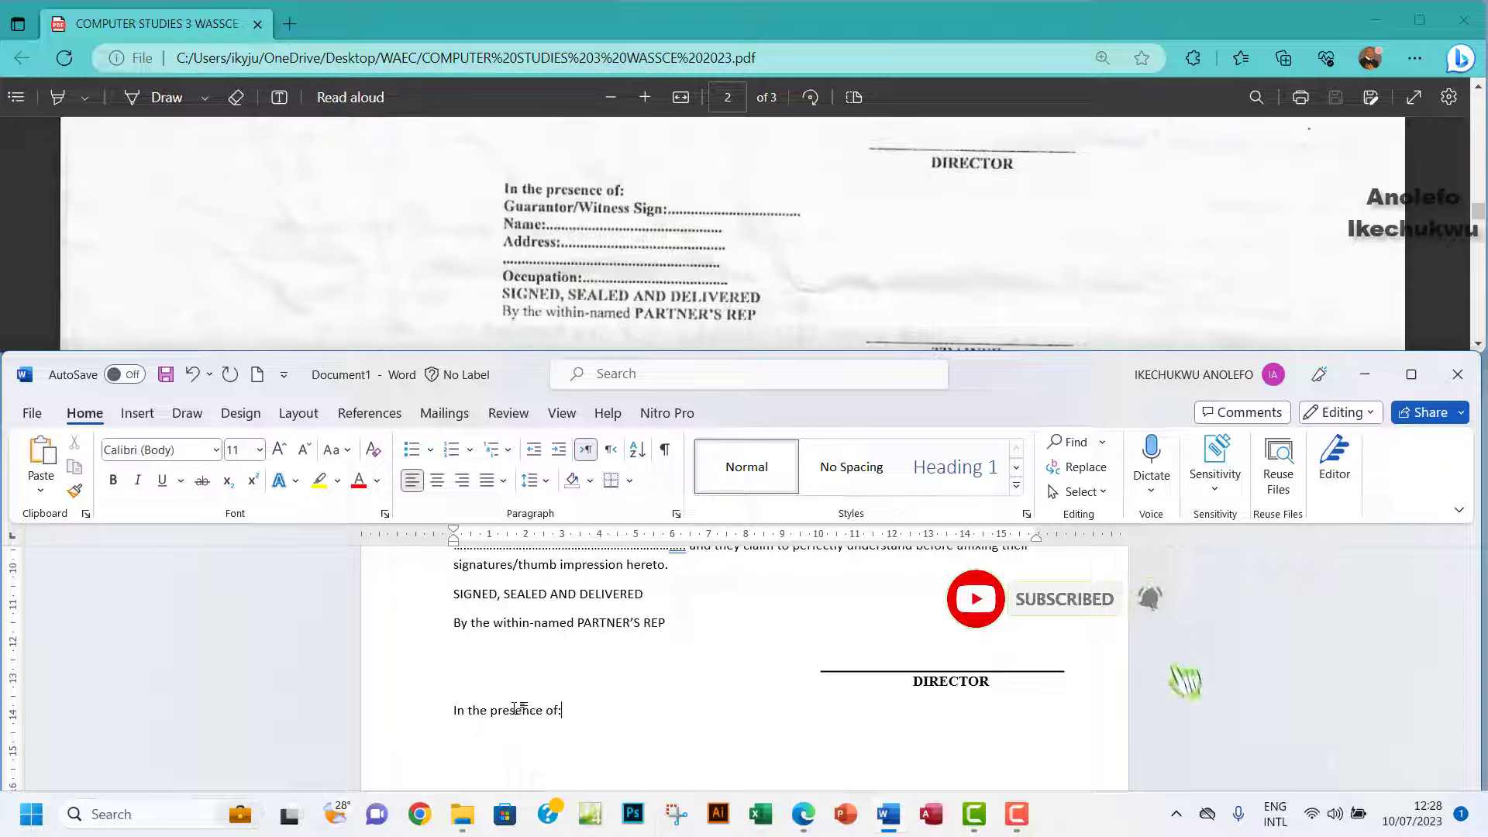
Add dotted Guarantor/Witness Sign, Name, Address and Occupation lines.
{"action": "key", "text": "Return"}
{"action": "type", "text": "Guarantor/Witness Sign: ............................................................"}
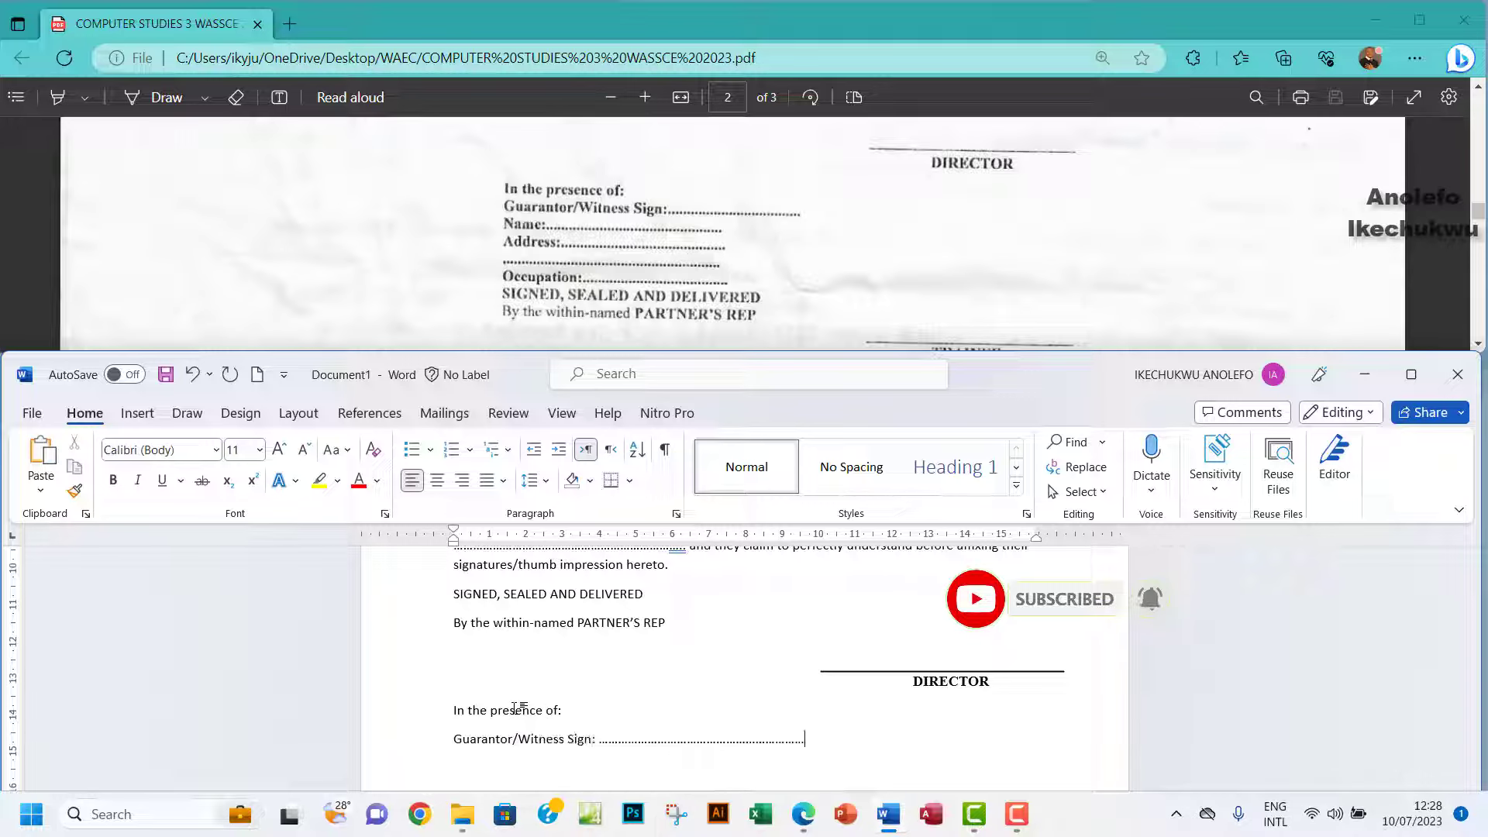
{"action": "key", "text": "Return"}
{"action": "type", "text": "Name: .........................................................................................."}
{"action": "key", "text": "Return"}
{"action": "type", "text": "Address: ........................................................................................."}
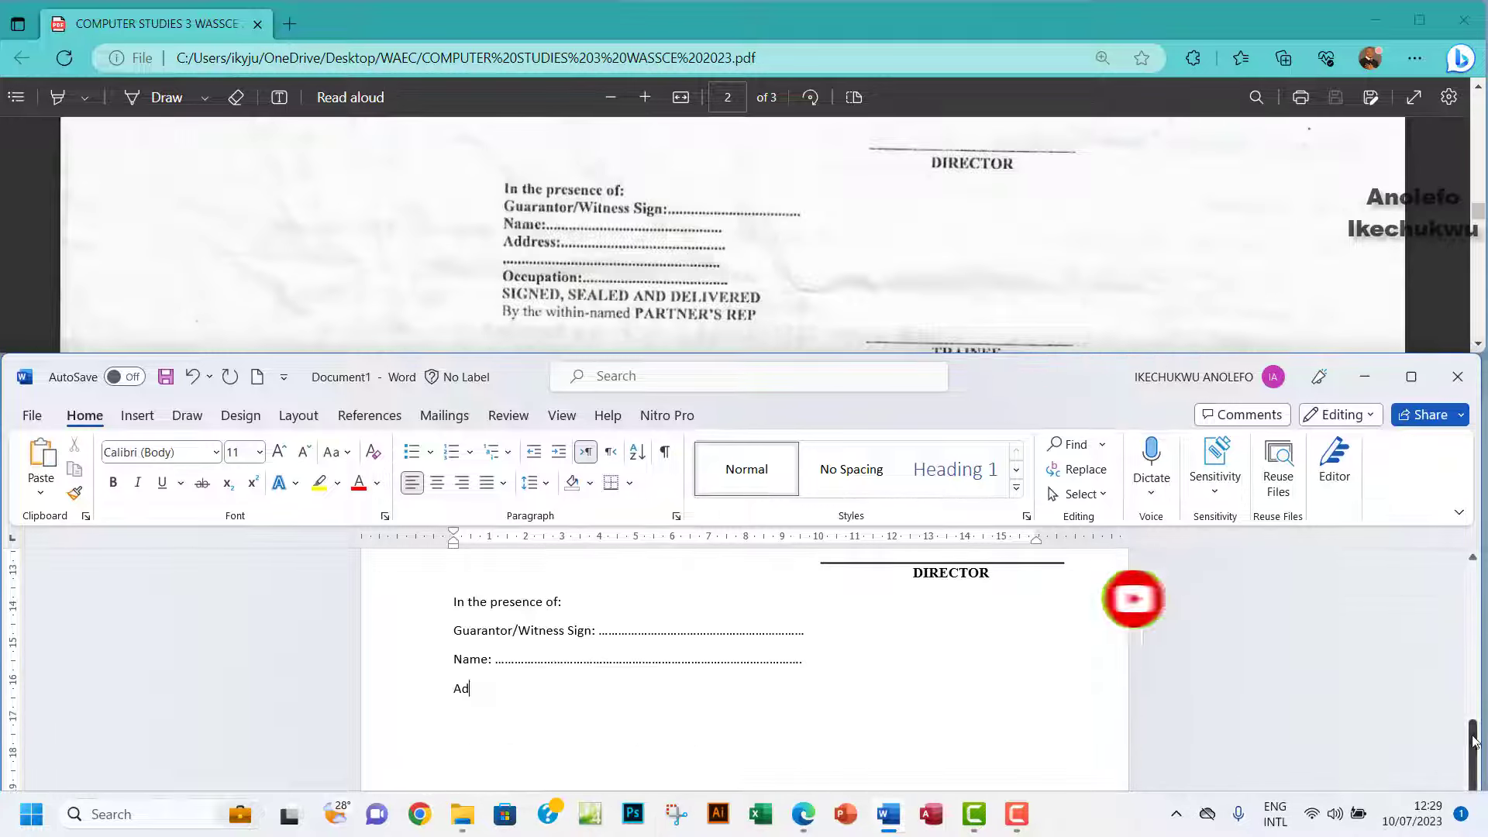
{"action": "key", "text": "Return"}
{"action": "type", "text": "Occupation: .................................................................................."}
Add a second SIGNED, SEALED AND DELIVERED / By the within-named PARTNER'S REP block.
{"action": "key", "text": "Return"}
{"action": "type", "text": "SIGNED, SEALED AND DELIVERED"}
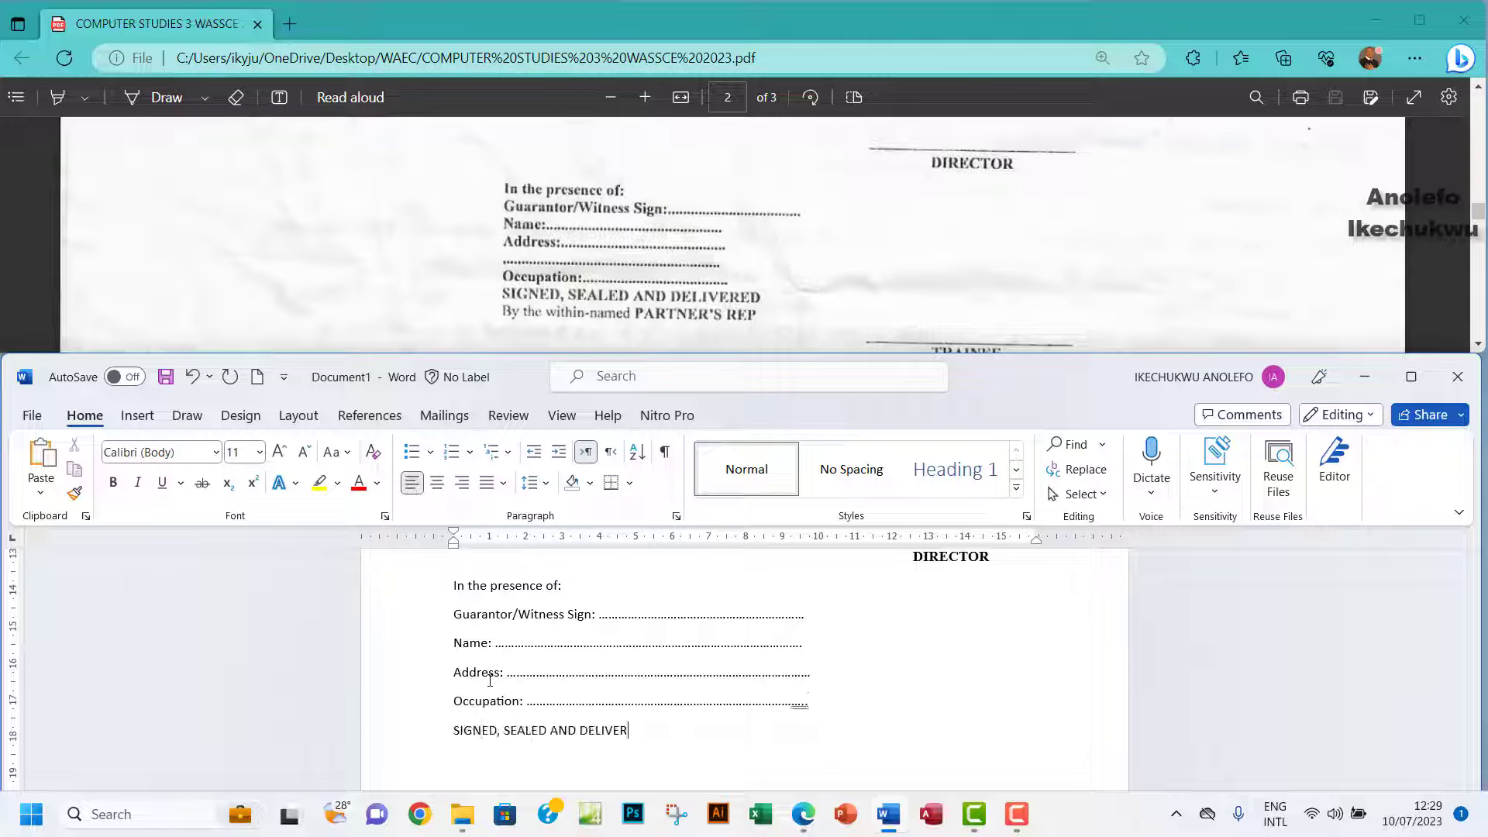
{"action": "key", "text": "Return"}
{"action": "type", "text": "By the within-named PARTNER'S REP"}
{"action": "scroll", "coordinate": [695, 711], "scroll_direction": "down", "scroll_amount": 1}
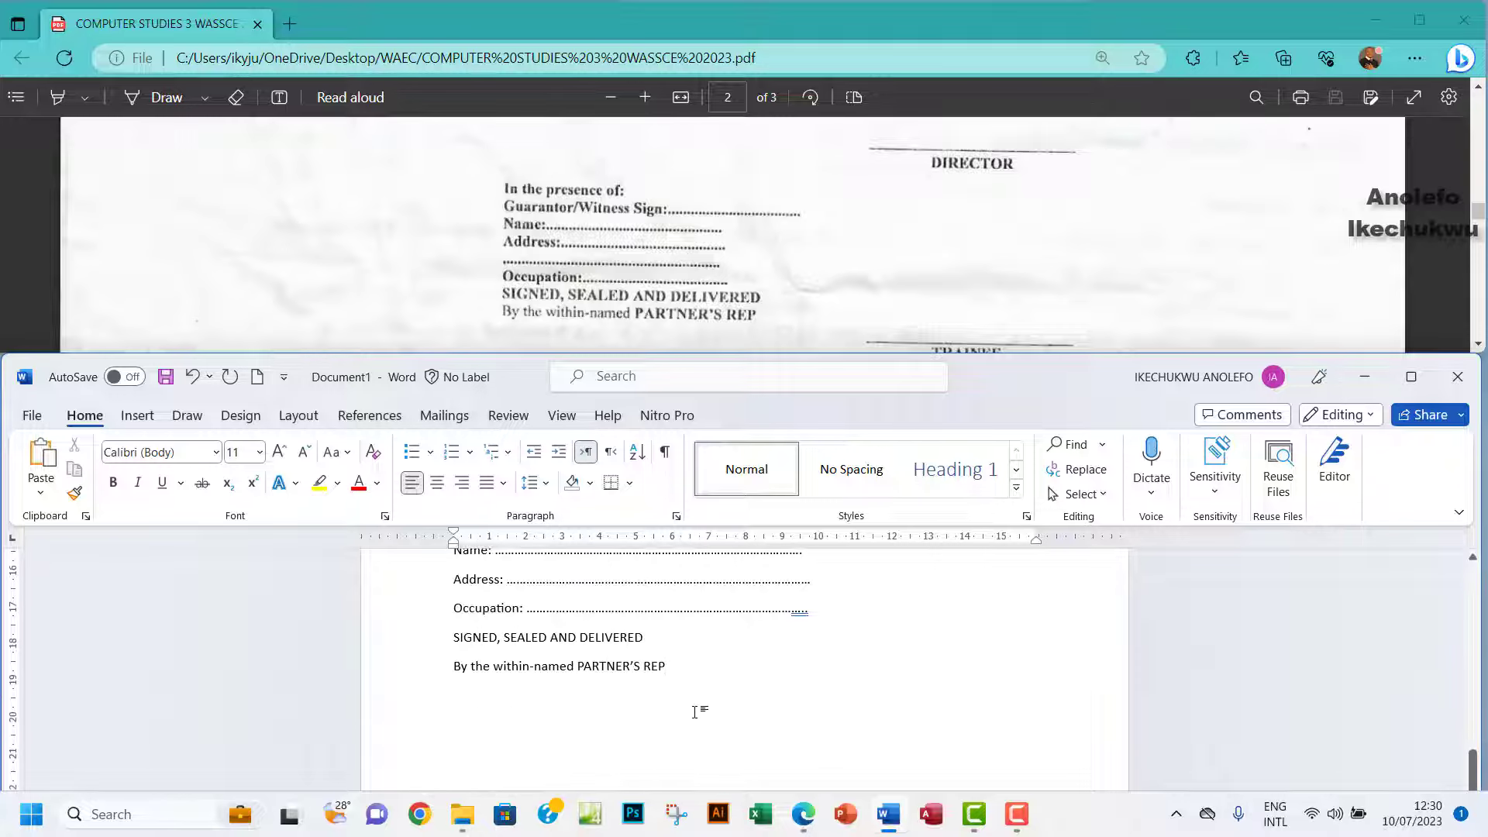
{"action": "left_click", "coordinate": [766, 685]}
{"action": "key", "text": "Return"}
{"action": "key", "text": "Return"}
{"action": "left_click", "coordinate": [1479, 344]}
{"action": "left_click", "coordinate": [1480, 346]}
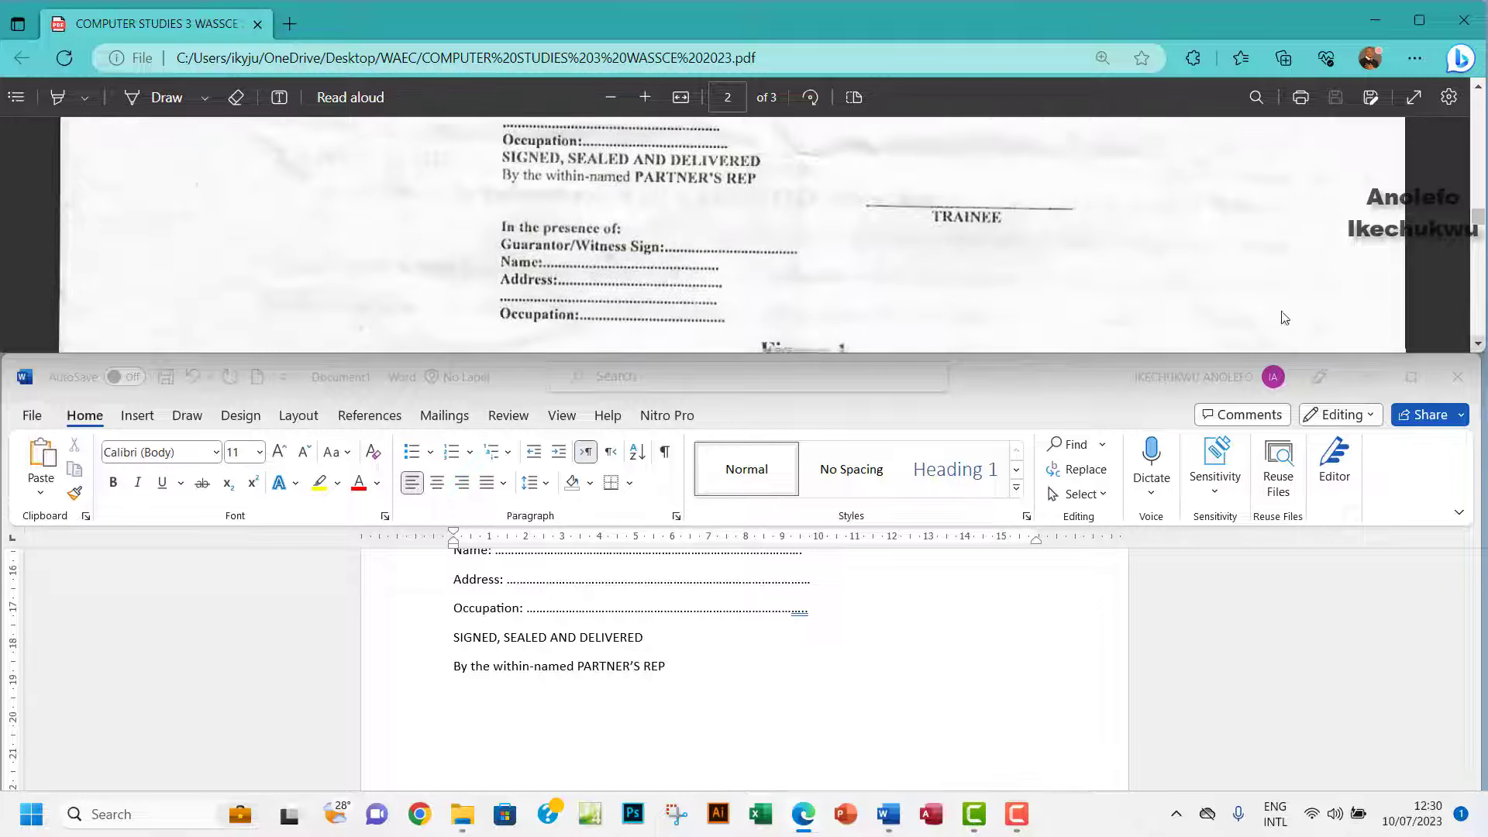
Select the DIRECTOR signature line together with its label box.
{"action": "scroll", "coordinate": [954, 666], "scroll_direction": "down", "scroll_amount": 4}
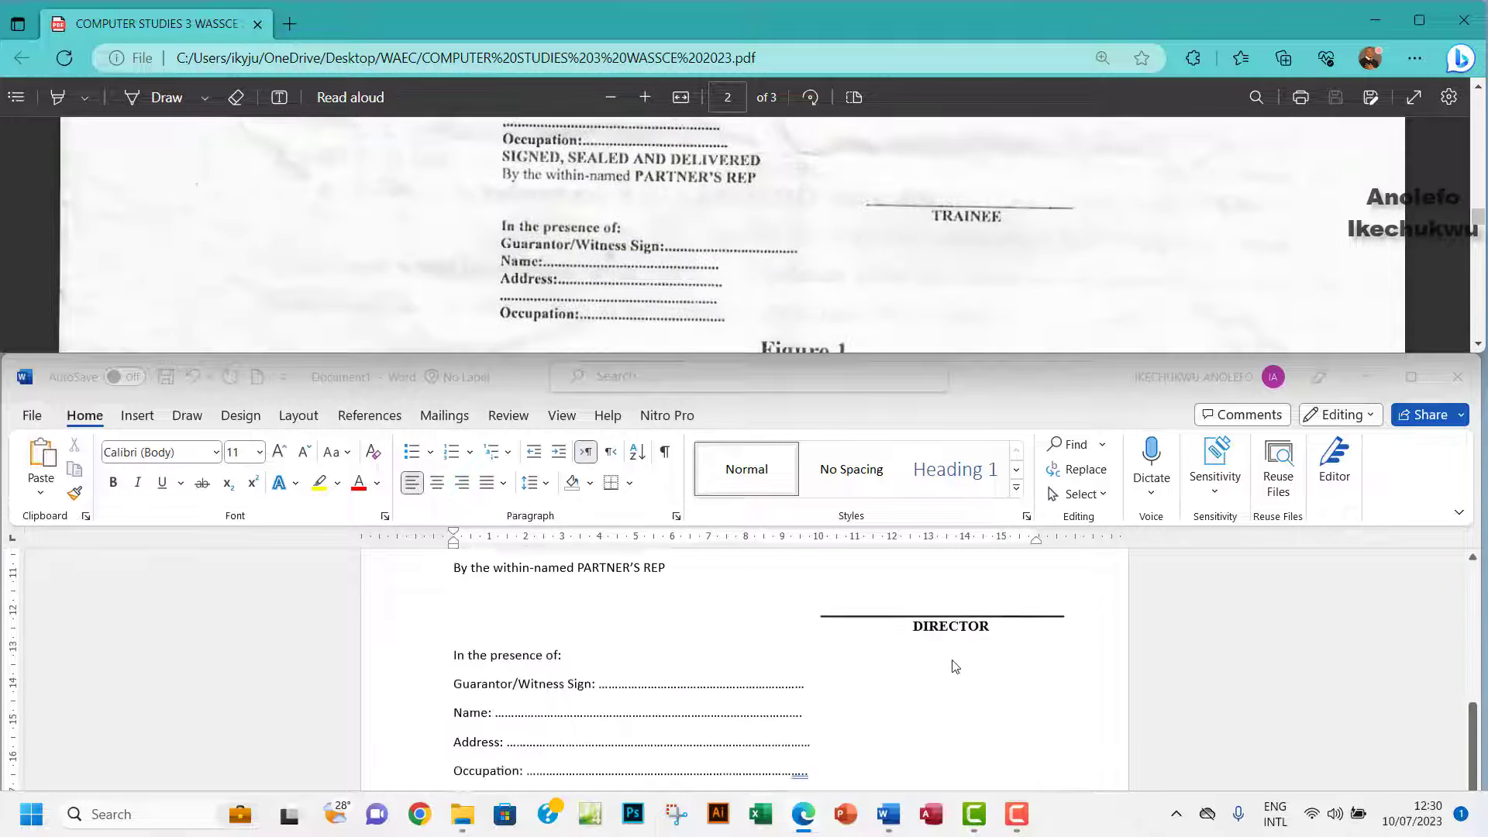
{"action": "scroll", "coordinate": [954, 666], "scroll_direction": "up", "scroll_amount": 1}
{"action": "left_click", "coordinate": [860, 645]}
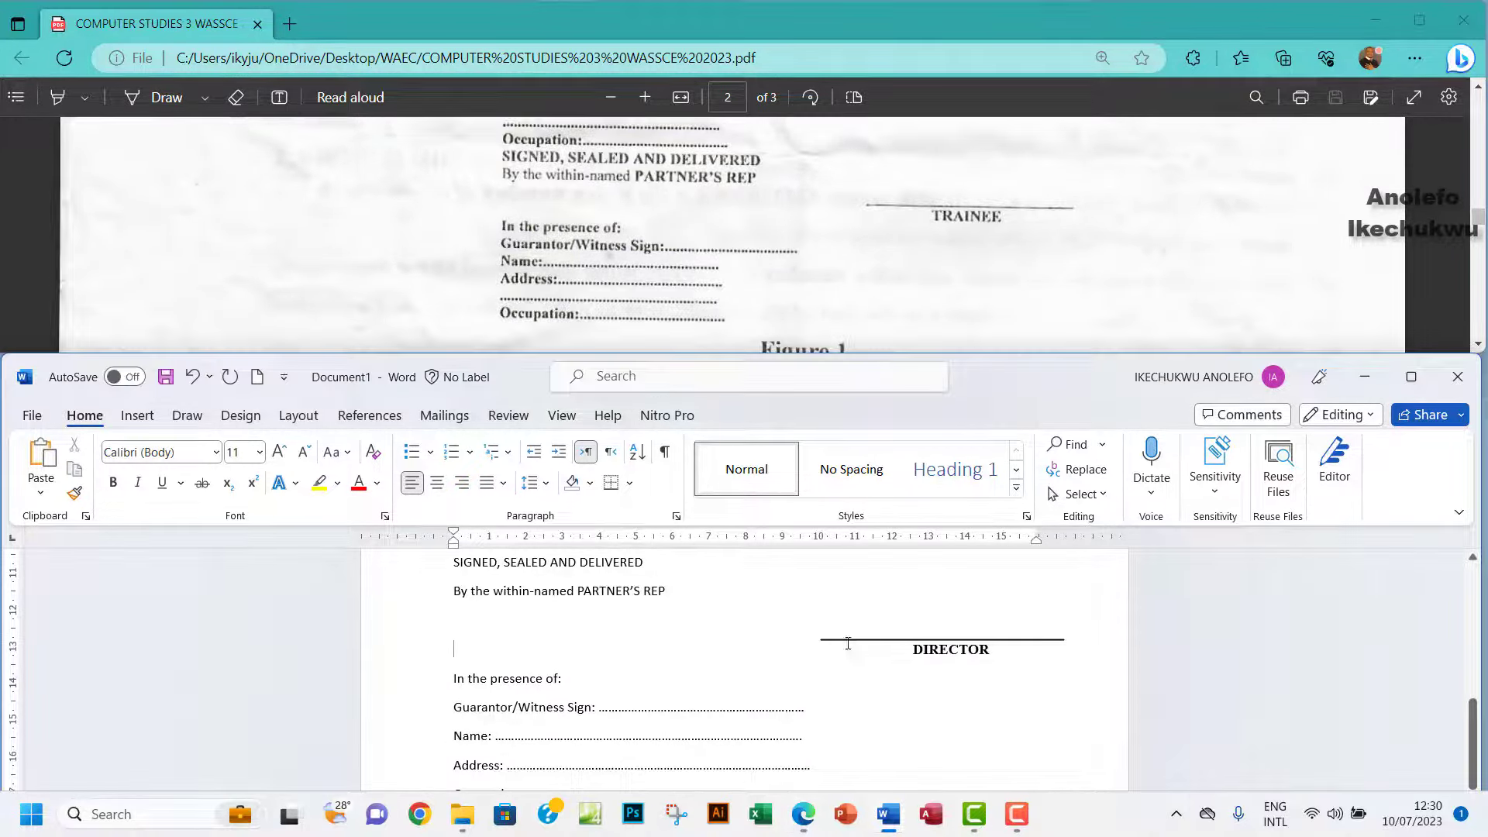
{"action": "left_click", "coordinate": [836, 640]}
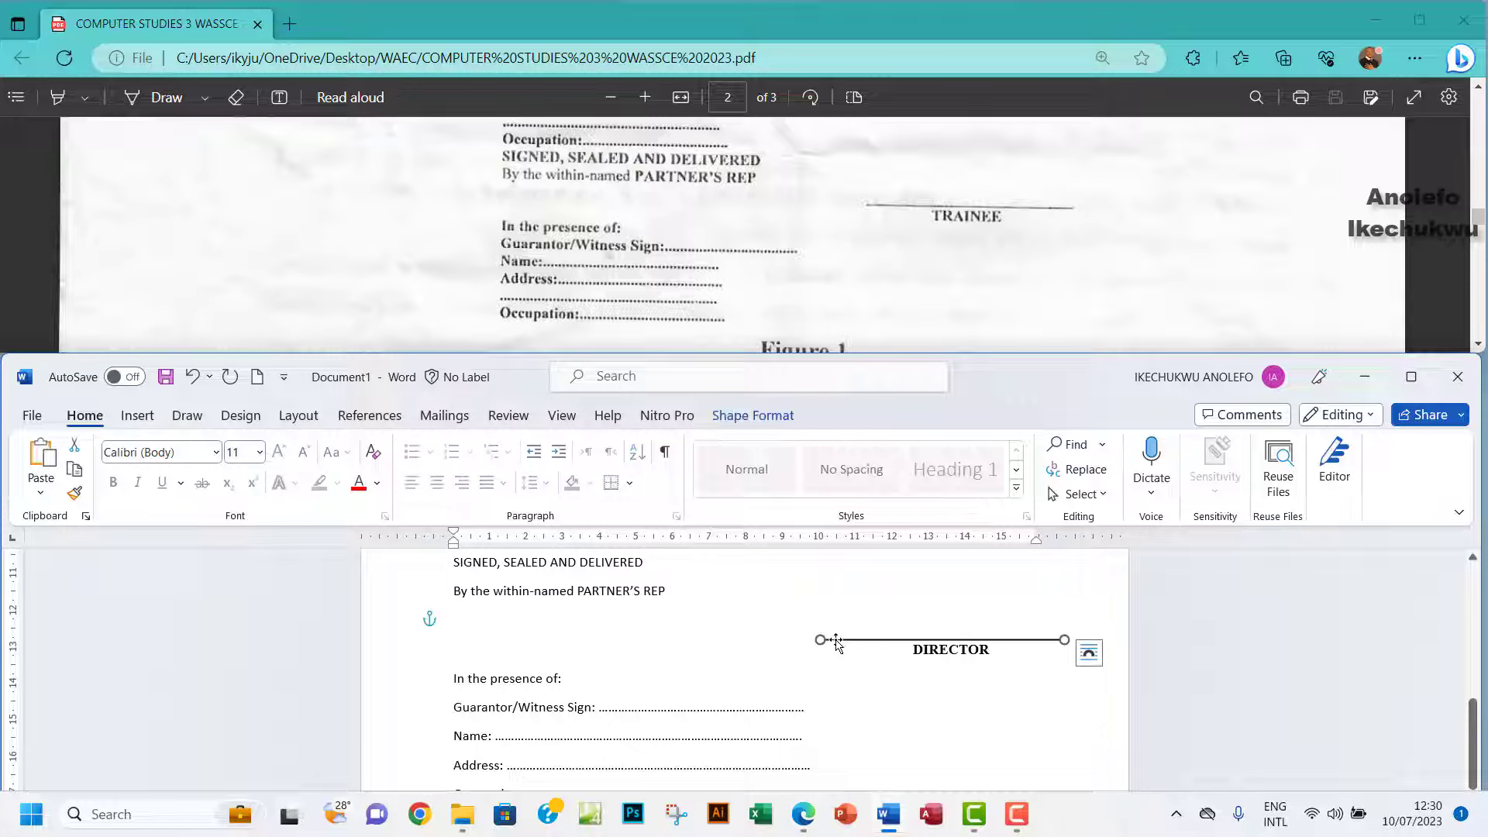
{"action": "left_click", "coordinate": [929, 652]}
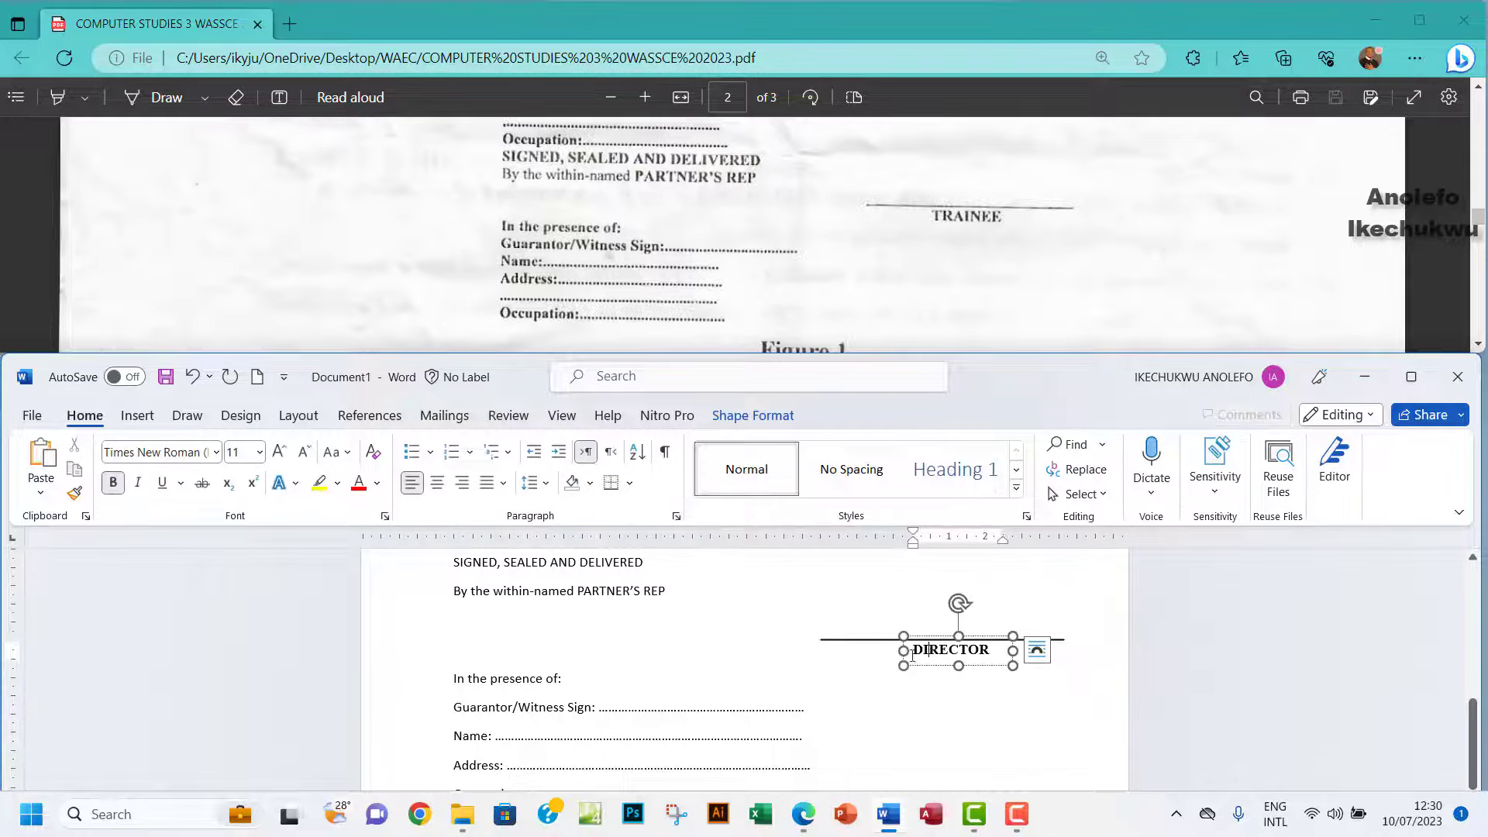
{"action": "left_click", "coordinate": [921, 637]}
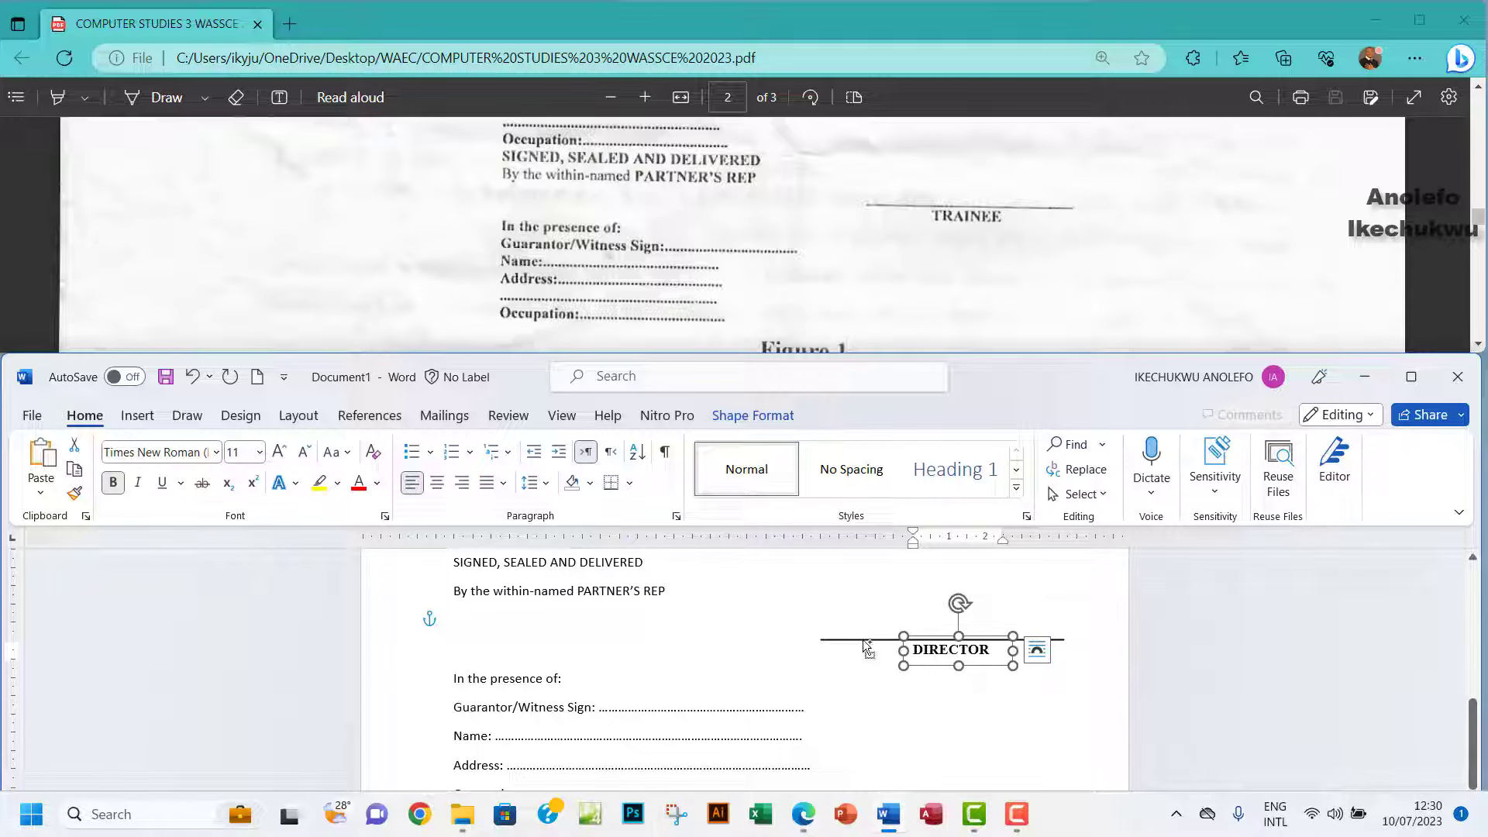
{"action": "left_click", "coordinate": [865, 640], "text": "shift"}
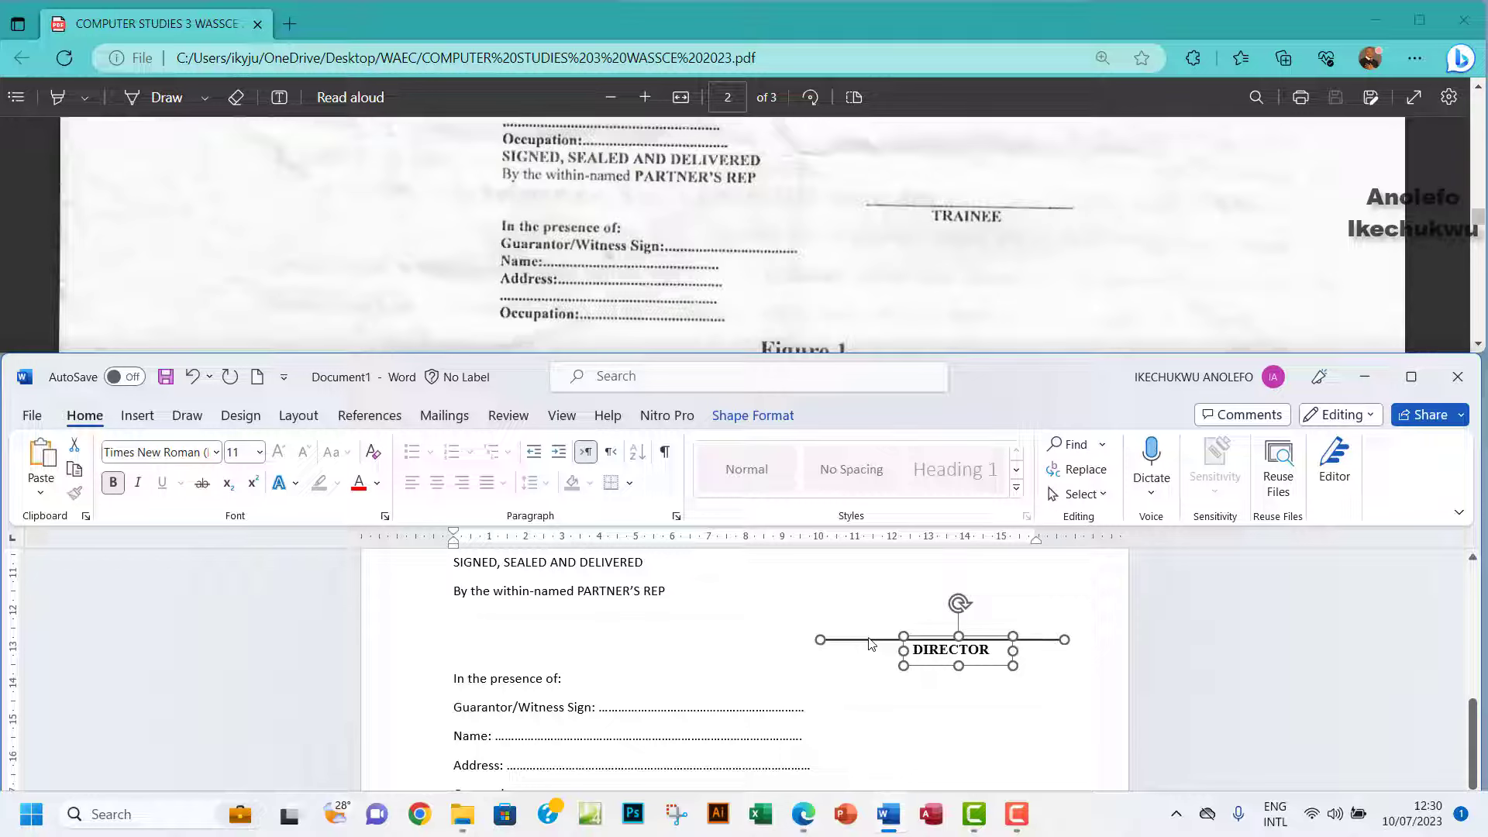
Paste the copied line lower down, move it right, and relabel it TRAINEE.
{"action": "scroll", "coordinate": [1129, 640], "scroll_direction": "down", "scroll_amount": 5}
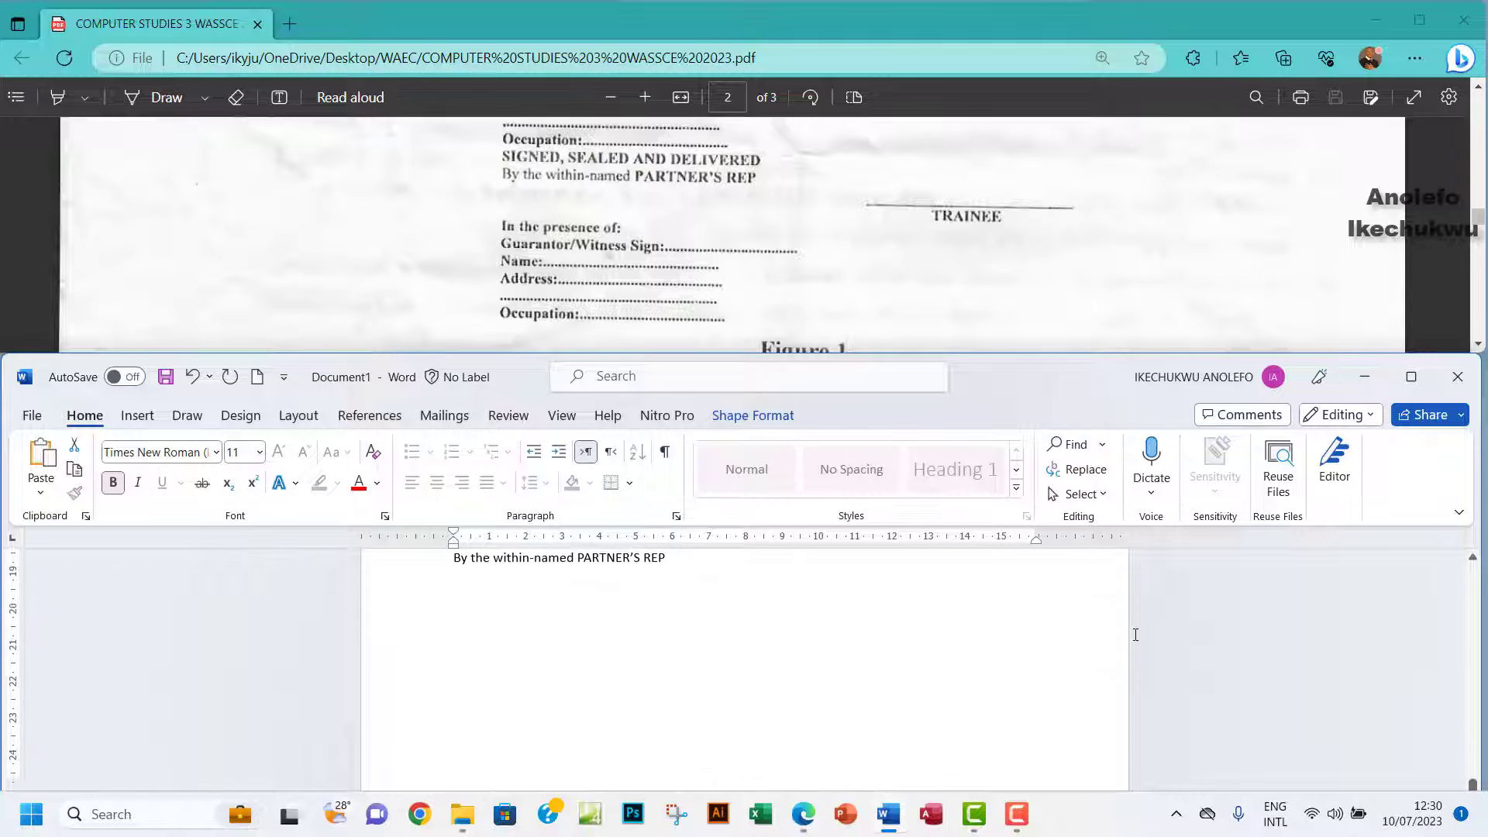
{"action": "left_click", "coordinate": [479, 677]}
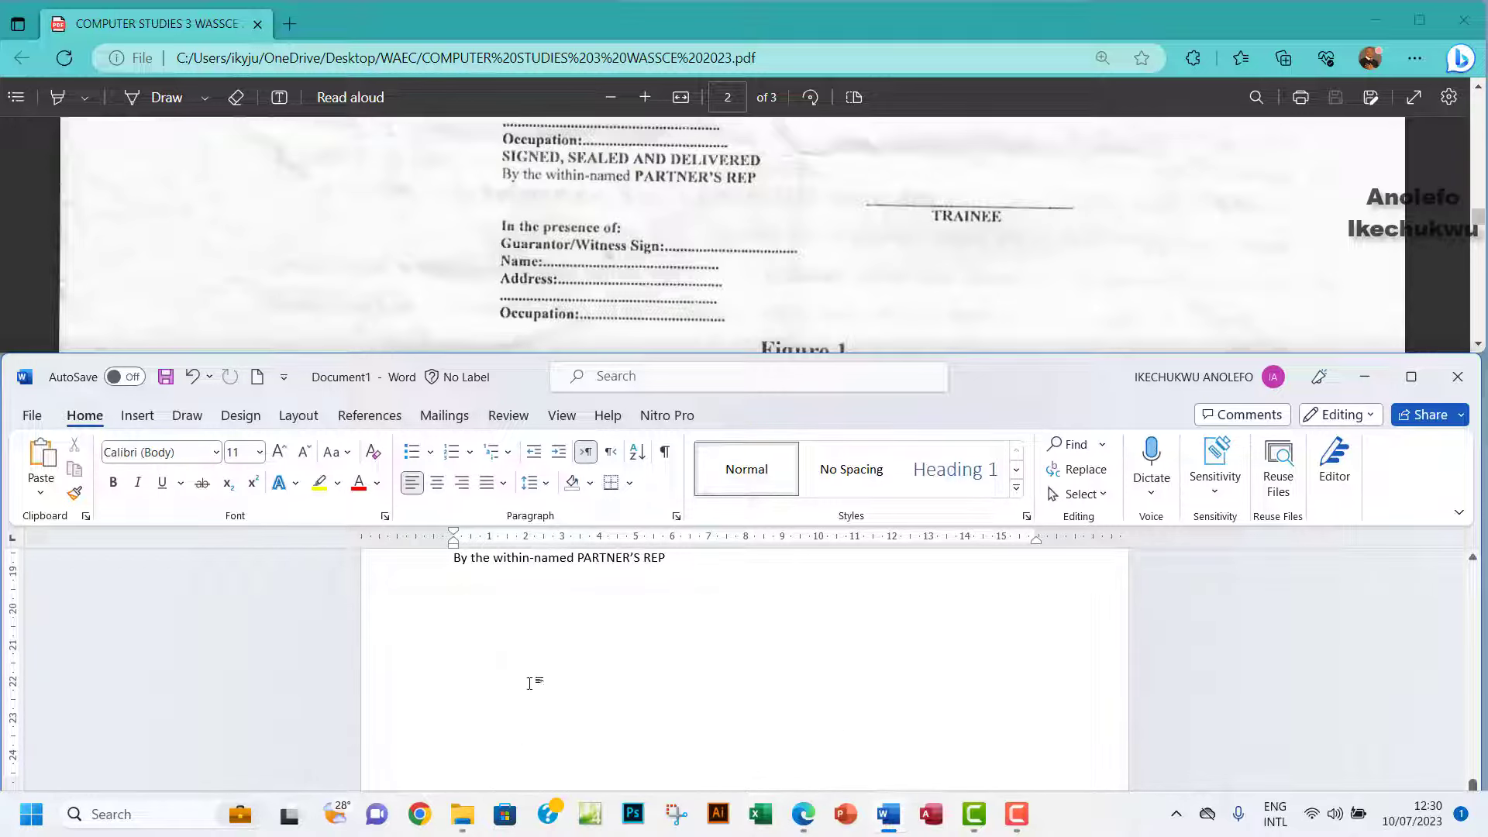
{"action": "key", "text": "ctrl+v"}
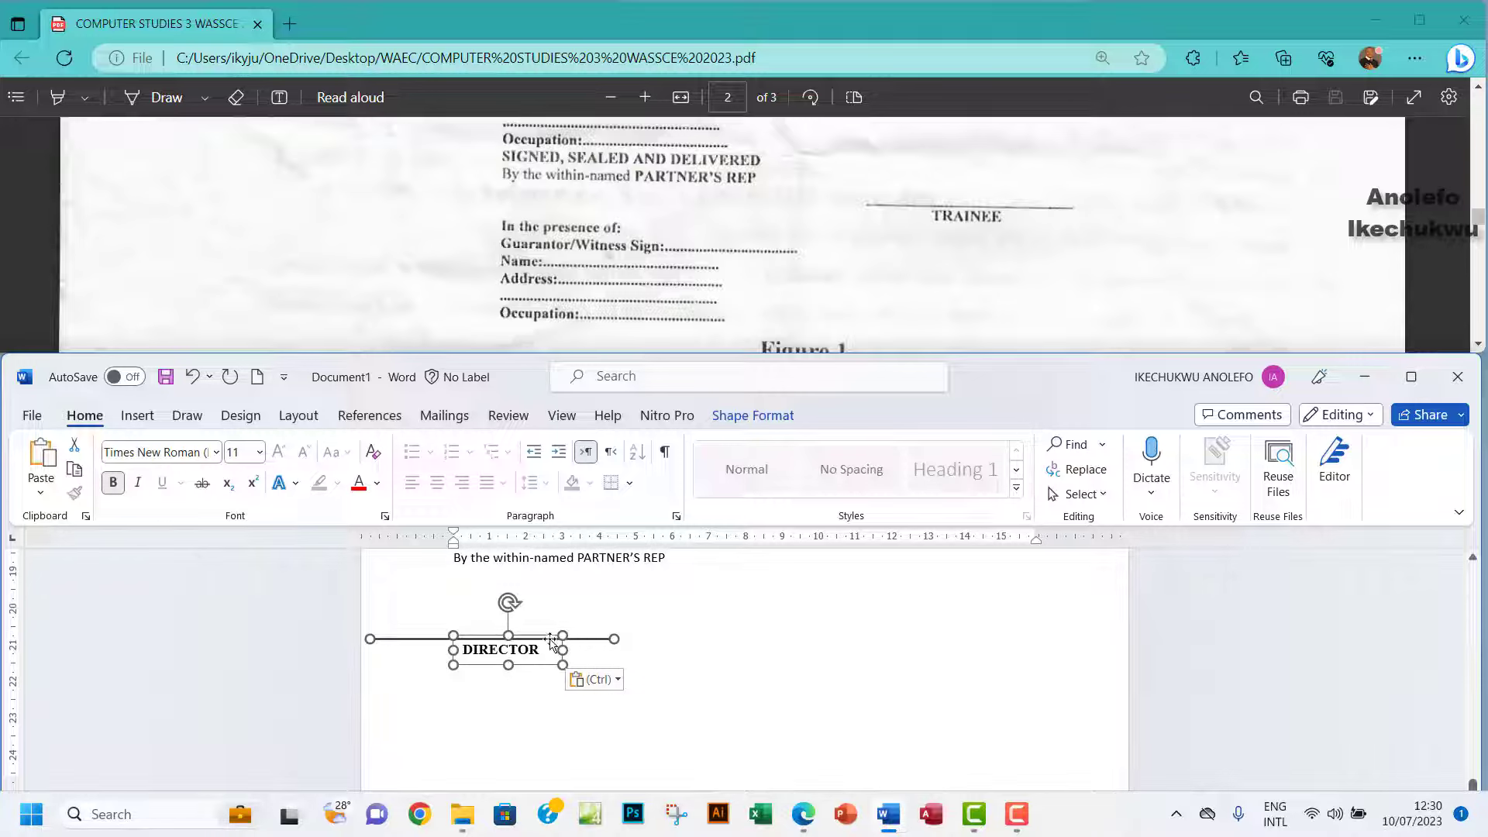
{"action": "left_click_drag", "start_coordinate": [548, 642], "coordinate": [912, 620]}
{"action": "left_click", "coordinate": [982, 621]}
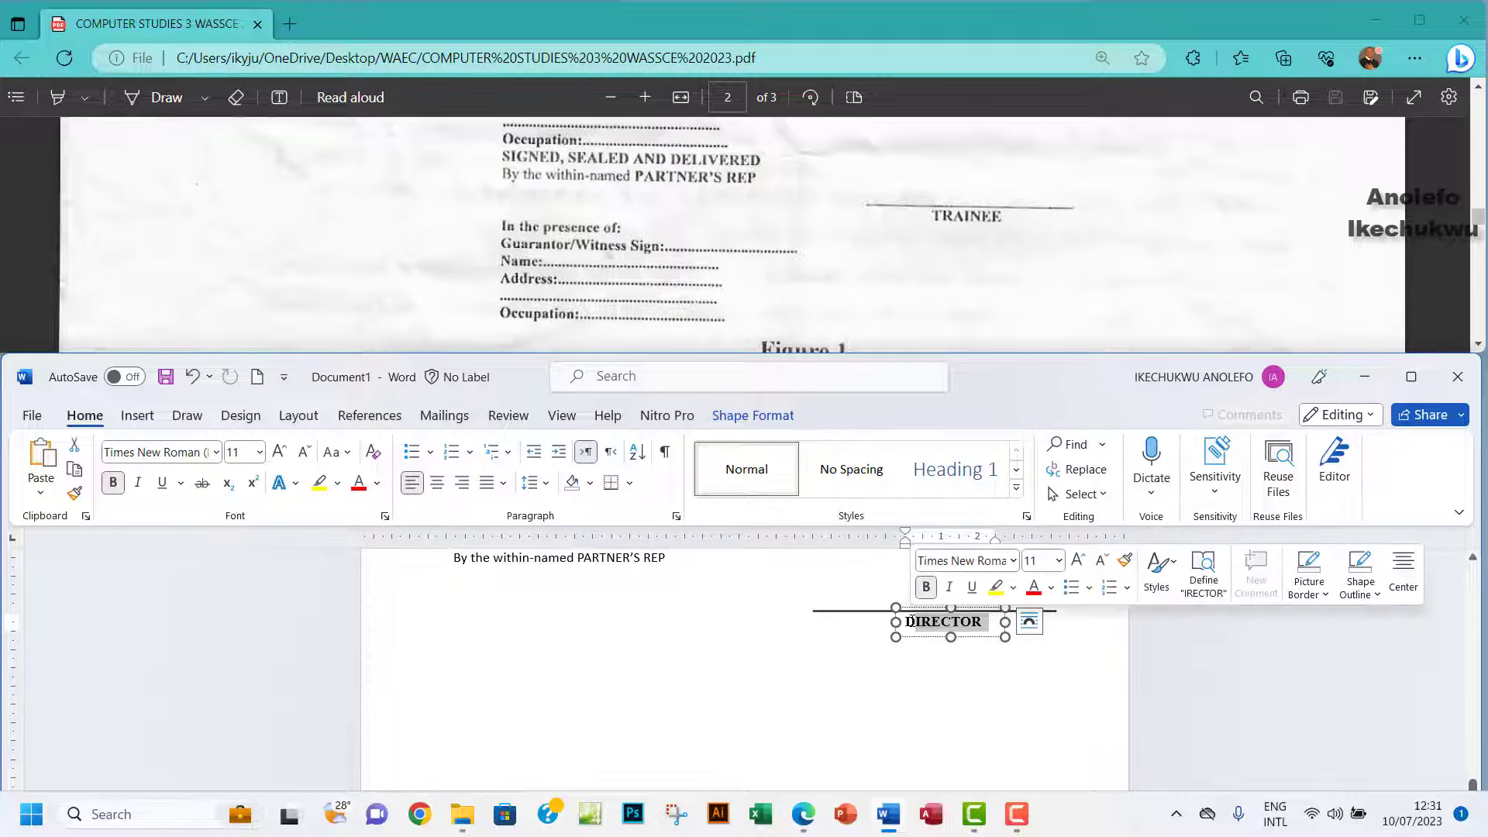
{"action": "key", "text": "BackSpace"}
{"action": "key", "text": "BackSpace"}
{"action": "type", "text": "TRE"}
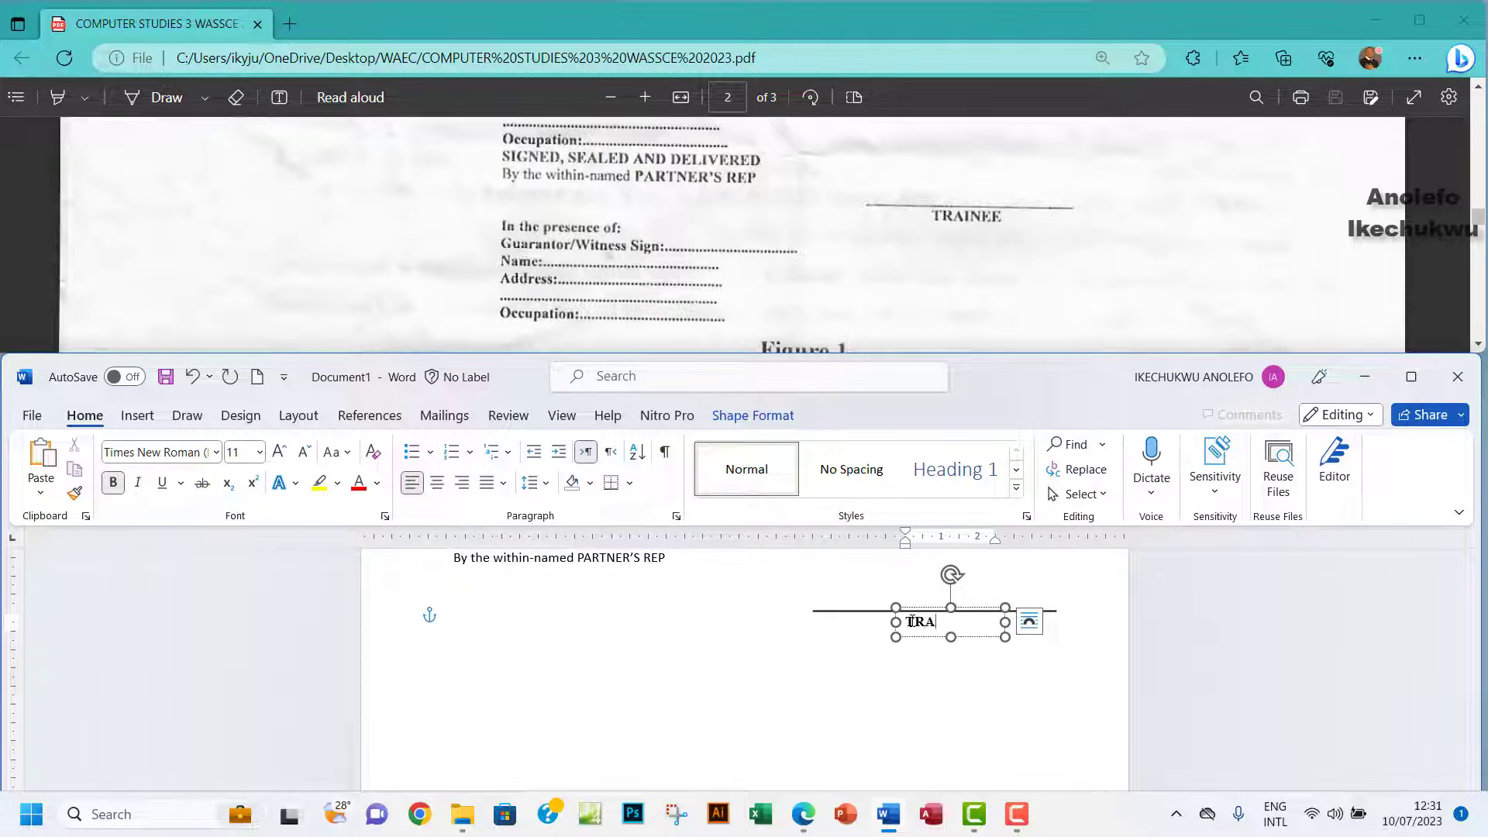
{"action": "type", "text": "INEE"}
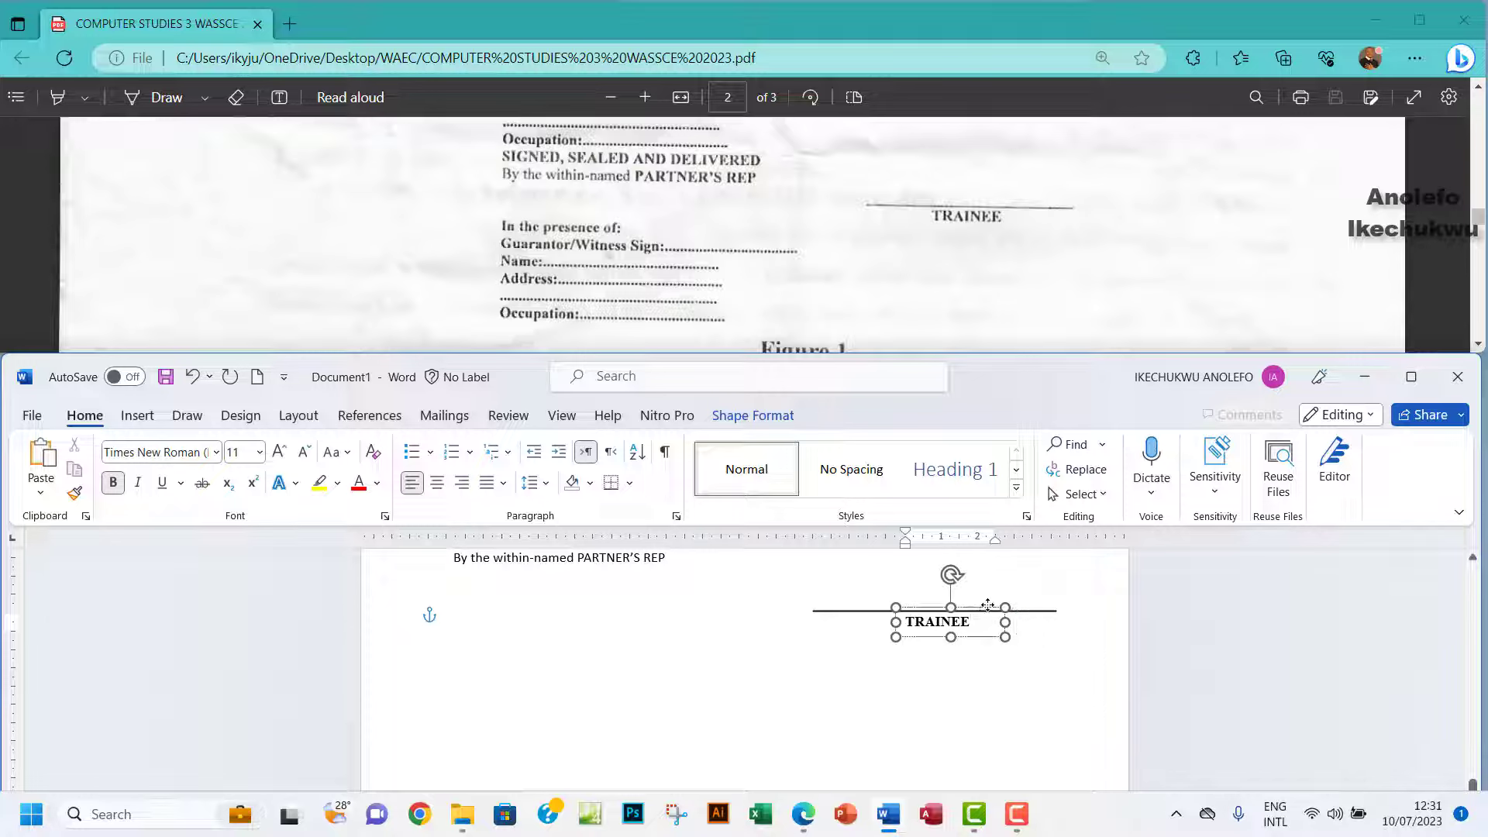
{"action": "left_click_drag", "start_coordinate": [984, 605], "coordinate": [992, 606]}
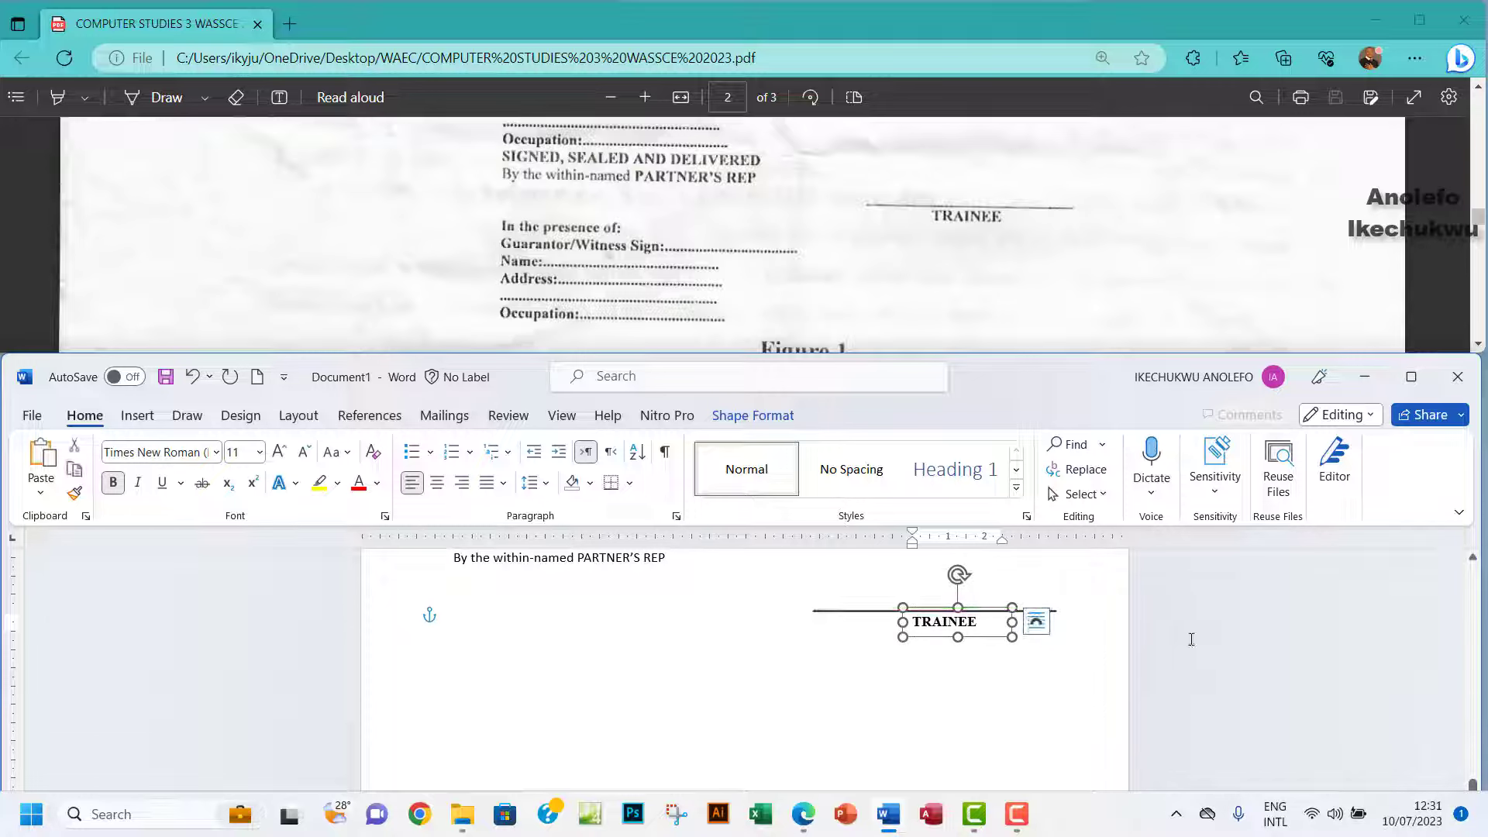
{"action": "left_click", "coordinate": [1141, 688]}
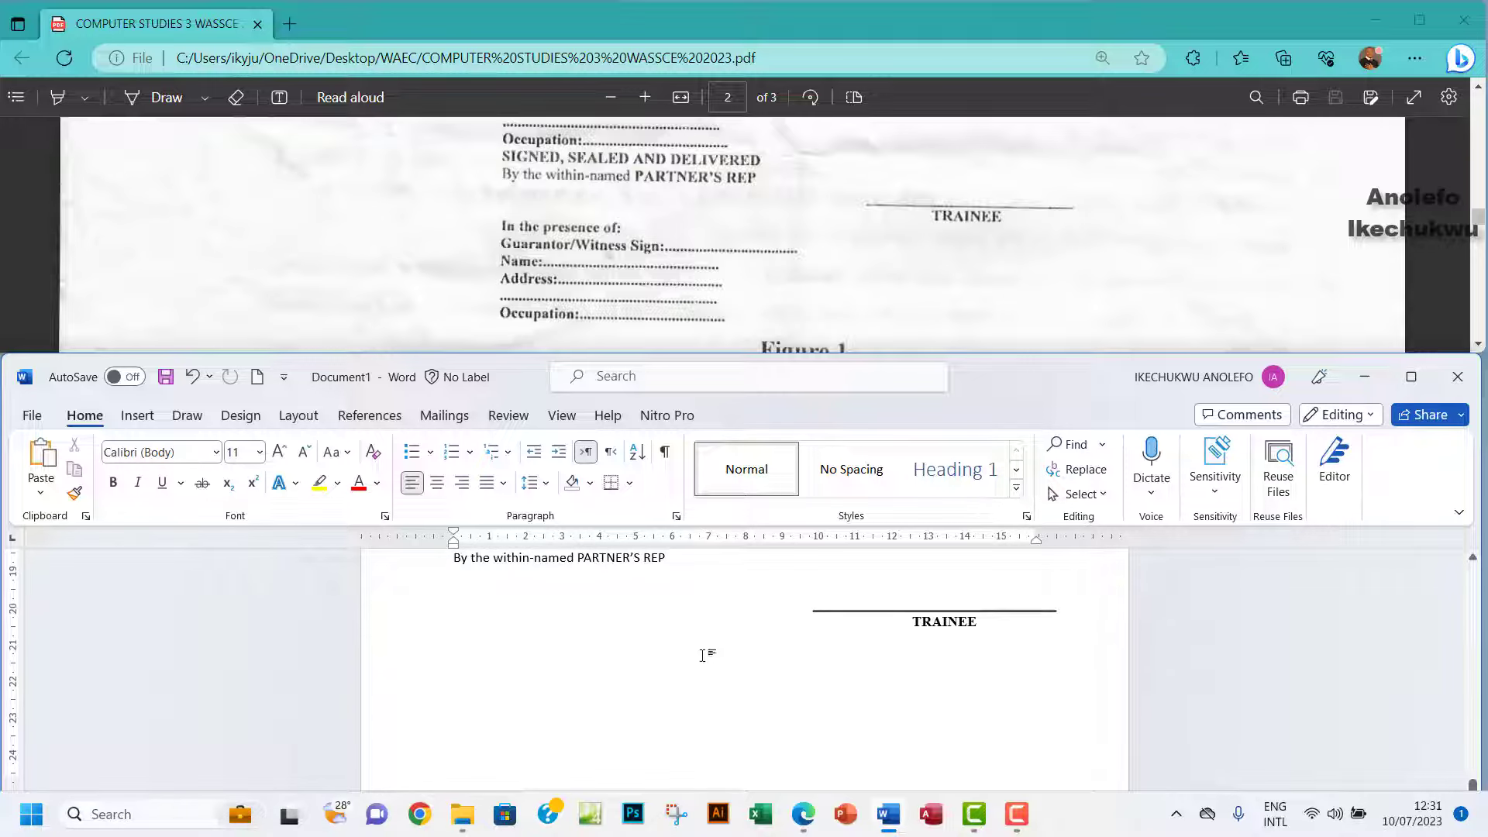
Type 'In the presence of:' and a dotted 'Guarantor/Witness Sign:' line under TRAINEE.
{"action": "scroll", "coordinate": [840, 243], "scroll_direction": "down", "scroll_amount": 1}
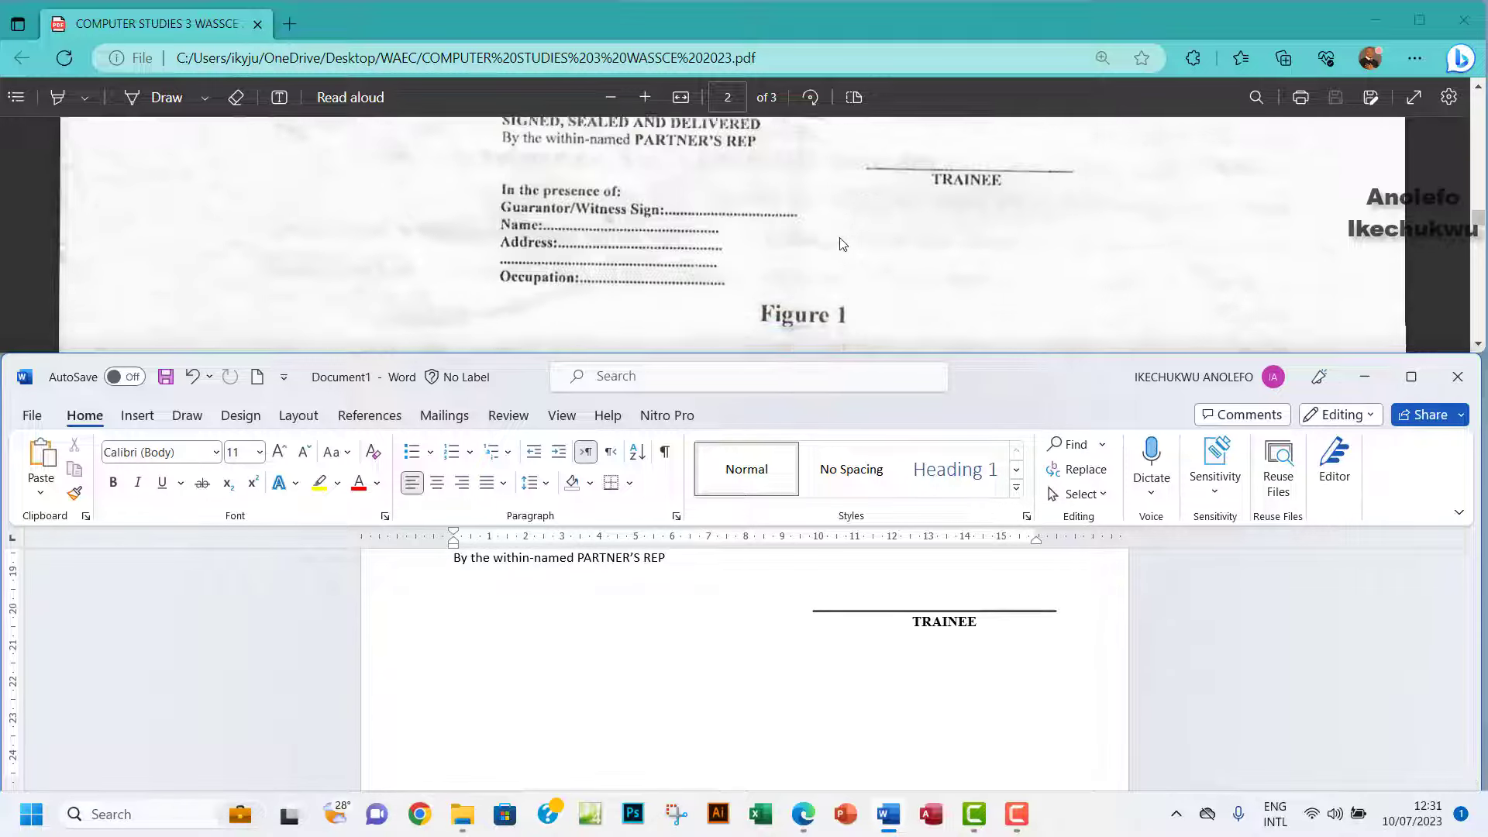
{"action": "scroll", "coordinate": [843, 244], "scroll_direction": "up", "scroll_amount": 1}
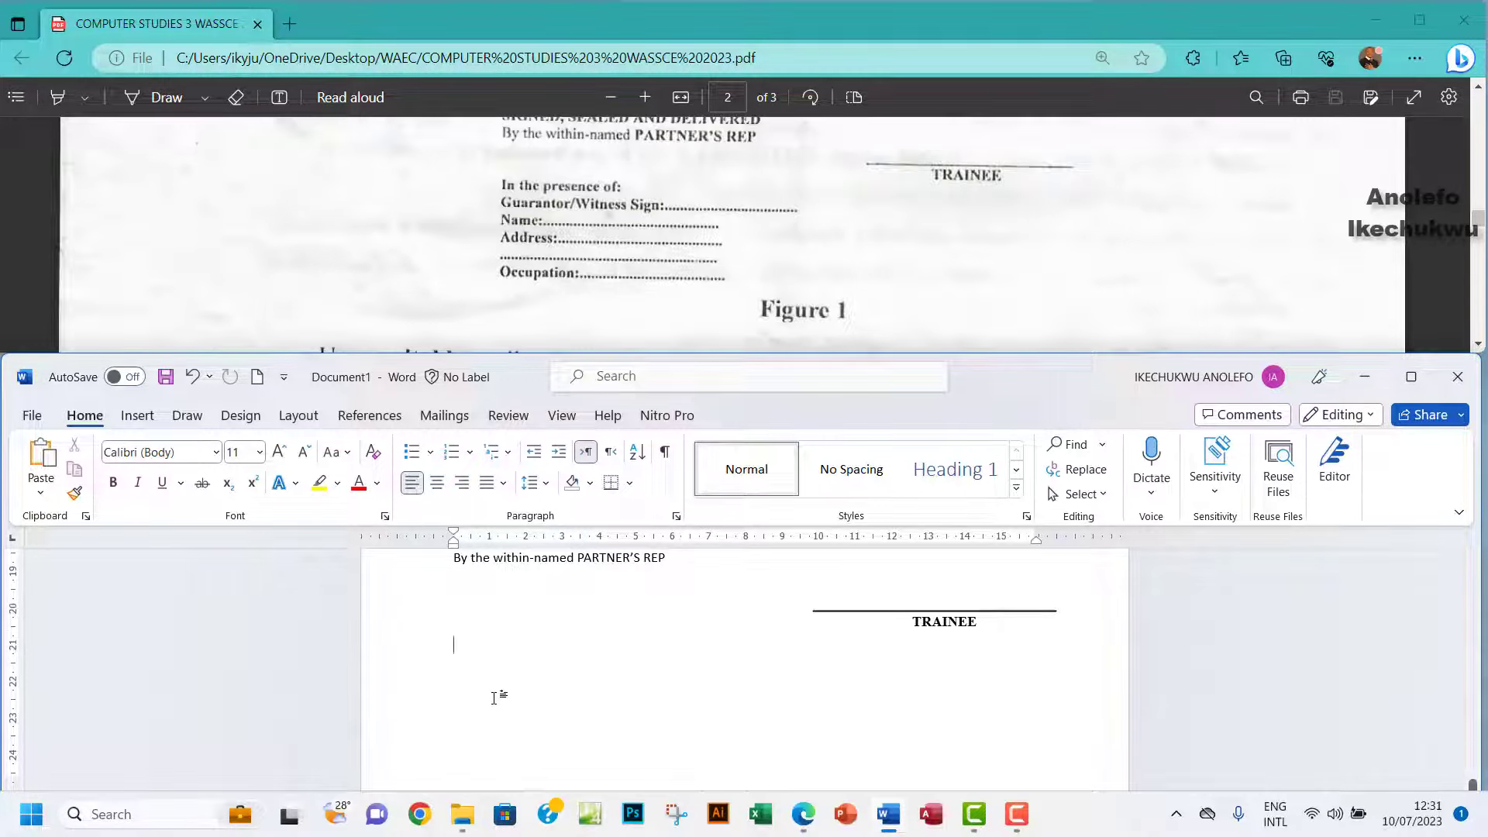
{"action": "type", "text": "iN"}
{"action": "type", "text": " the presence of:"}
{"action": "key", "text": "Return"}
{"action": "type", "text": "Guaranto/Witness Sign: ........................................................................"}
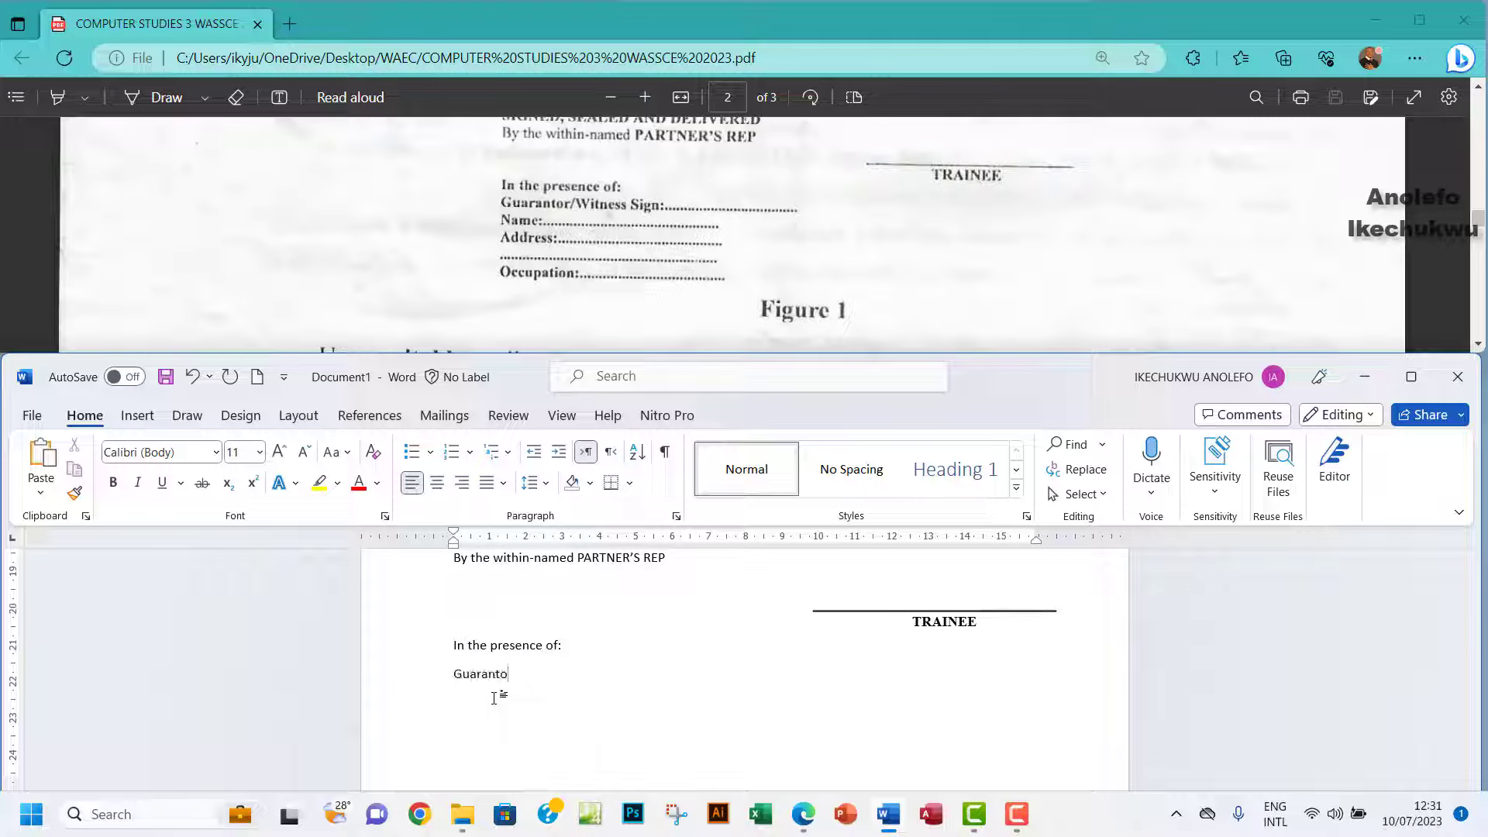
{"action": "left_click", "coordinate": [509, 675]}
{"action": "type", "text": "r"}
{"action": "left_click", "coordinate": [842, 685]}
Add dotted 'Name:' and 'Address:' lines plus a second dotted address line.
{"action": "key", "text": "Return"}
{"action": "type", "text": "Name: .................................................................................................."}
{"action": "key", "text": "Return"}
{"action": "type", "text": "Address: ................................................................................................."}
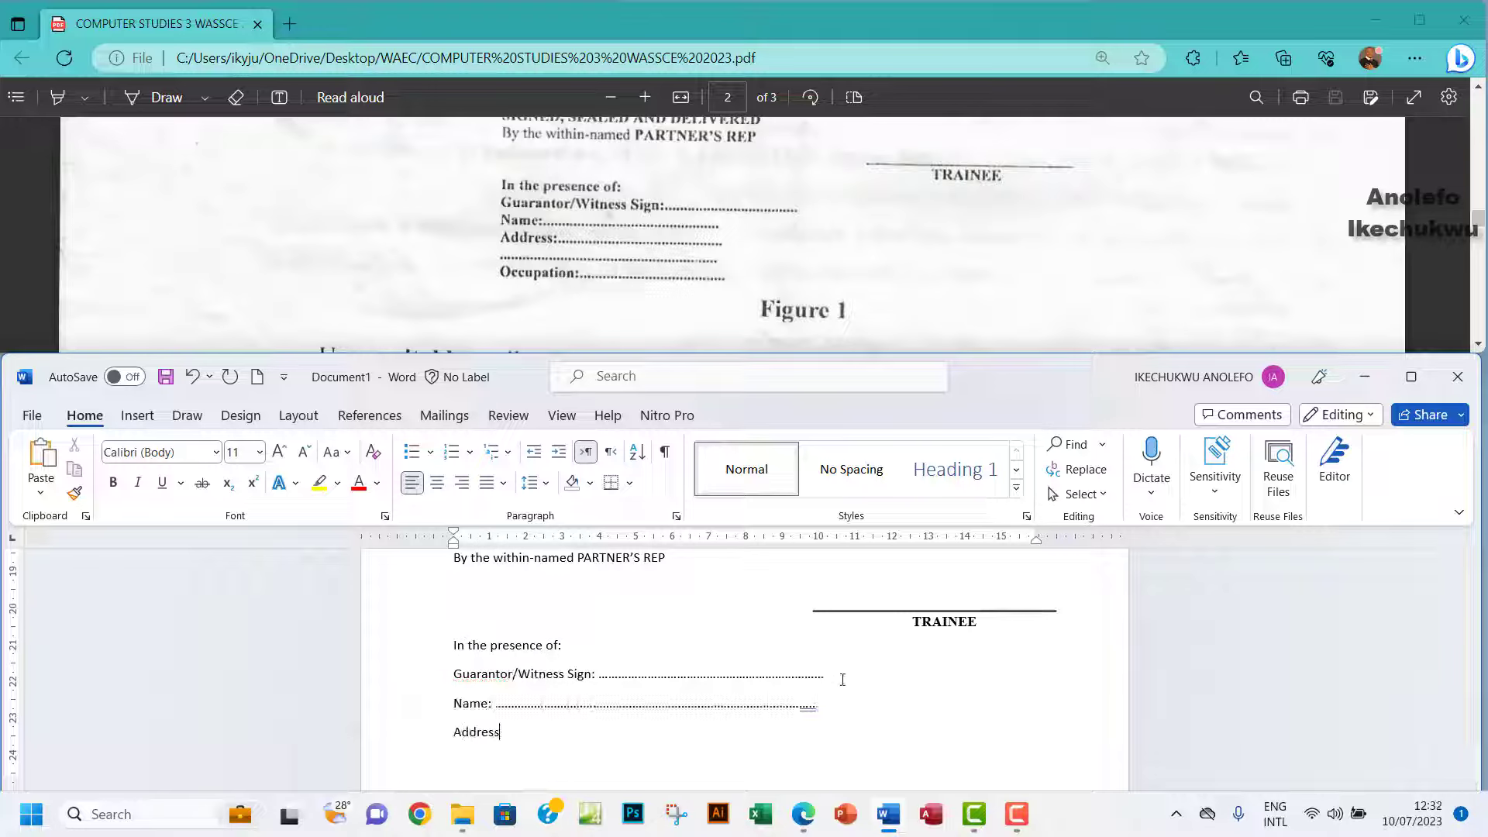
{"action": "key", "text": "Return"}
{"action": "type", "text": "................................................................................................................."}
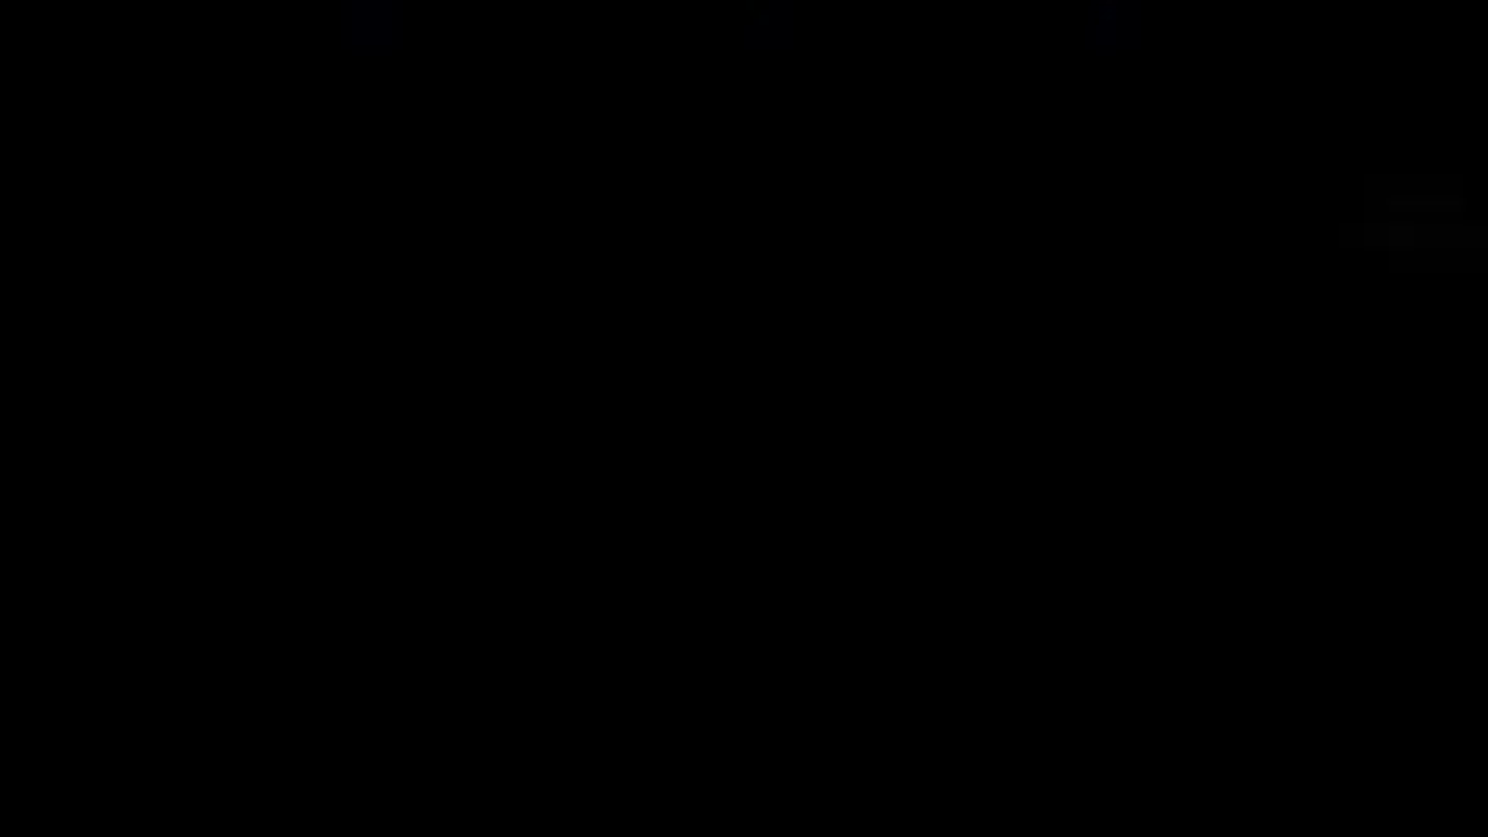
{"action": "scroll", "coordinate": [868, 664], "scroll_direction": "up", "scroll_amount": 2}
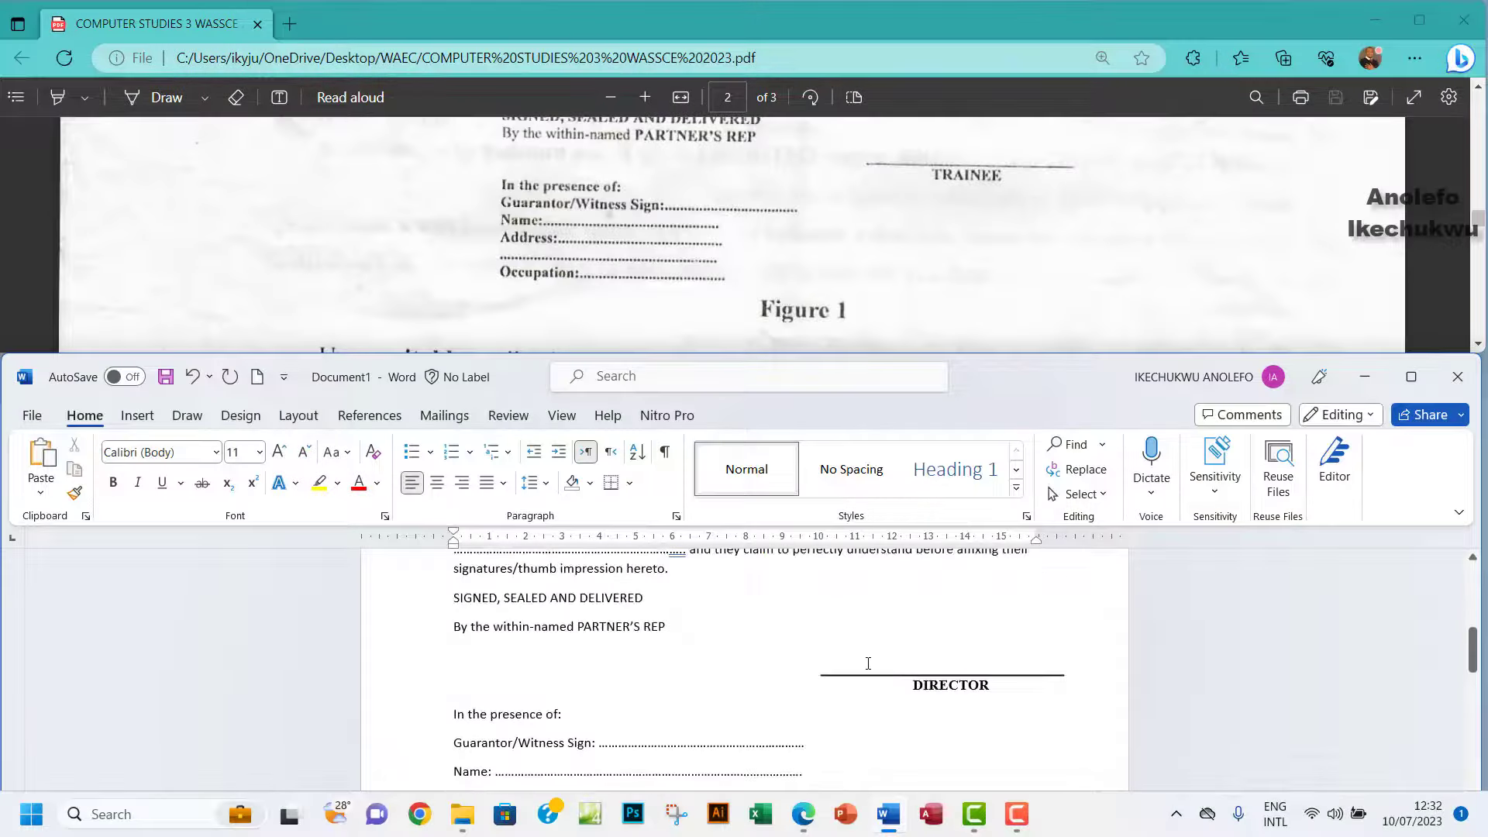
{"action": "scroll", "coordinate": [847, 609], "scroll_direction": "up", "scroll_amount": 6}
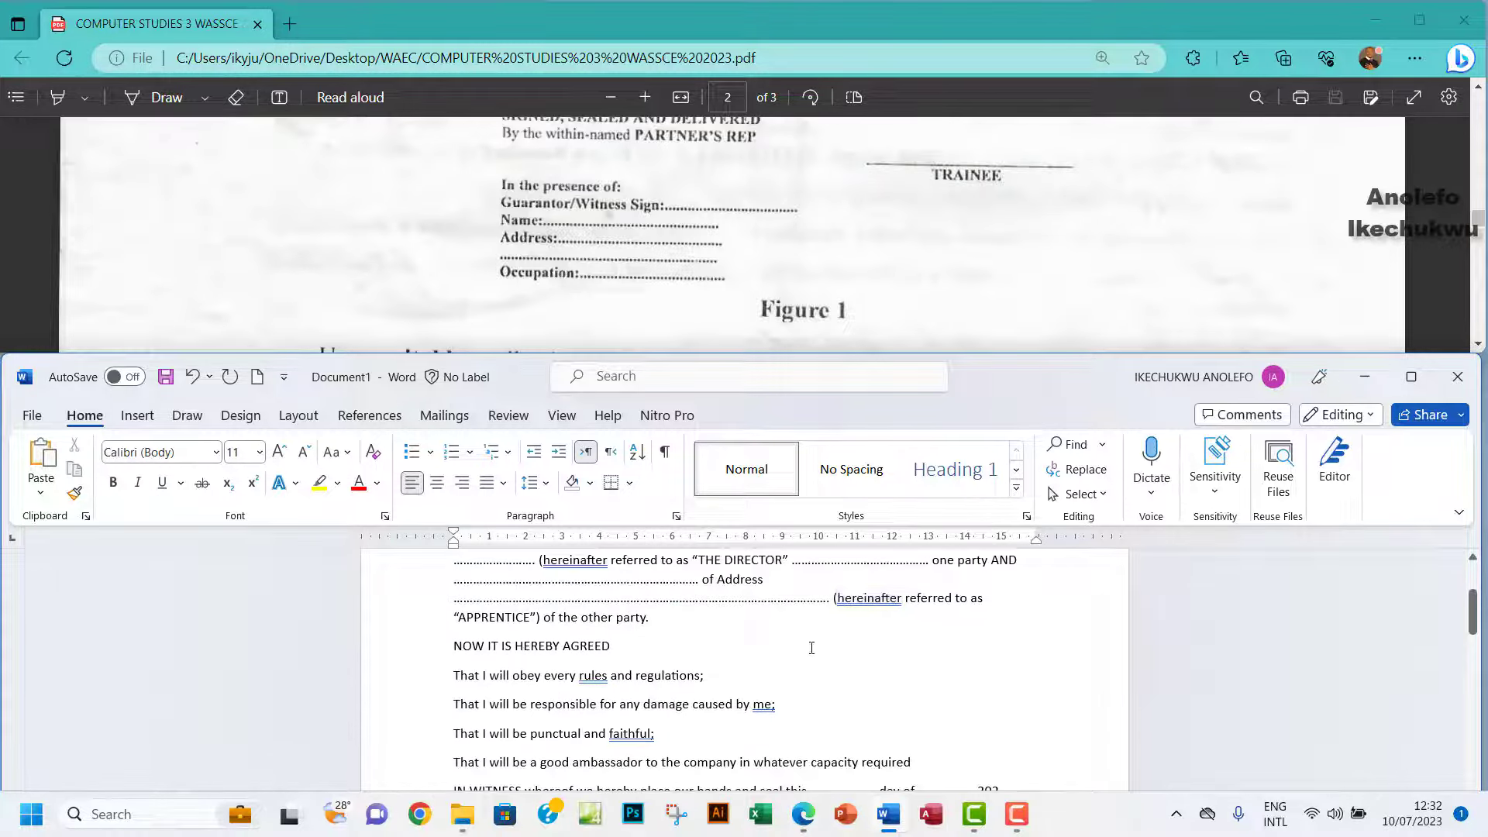
Maximize the exam PDF in Edge and scroll to the AGREEMENT FORM figure on page 2.
{"action": "left_click", "coordinate": [1411, 377]}
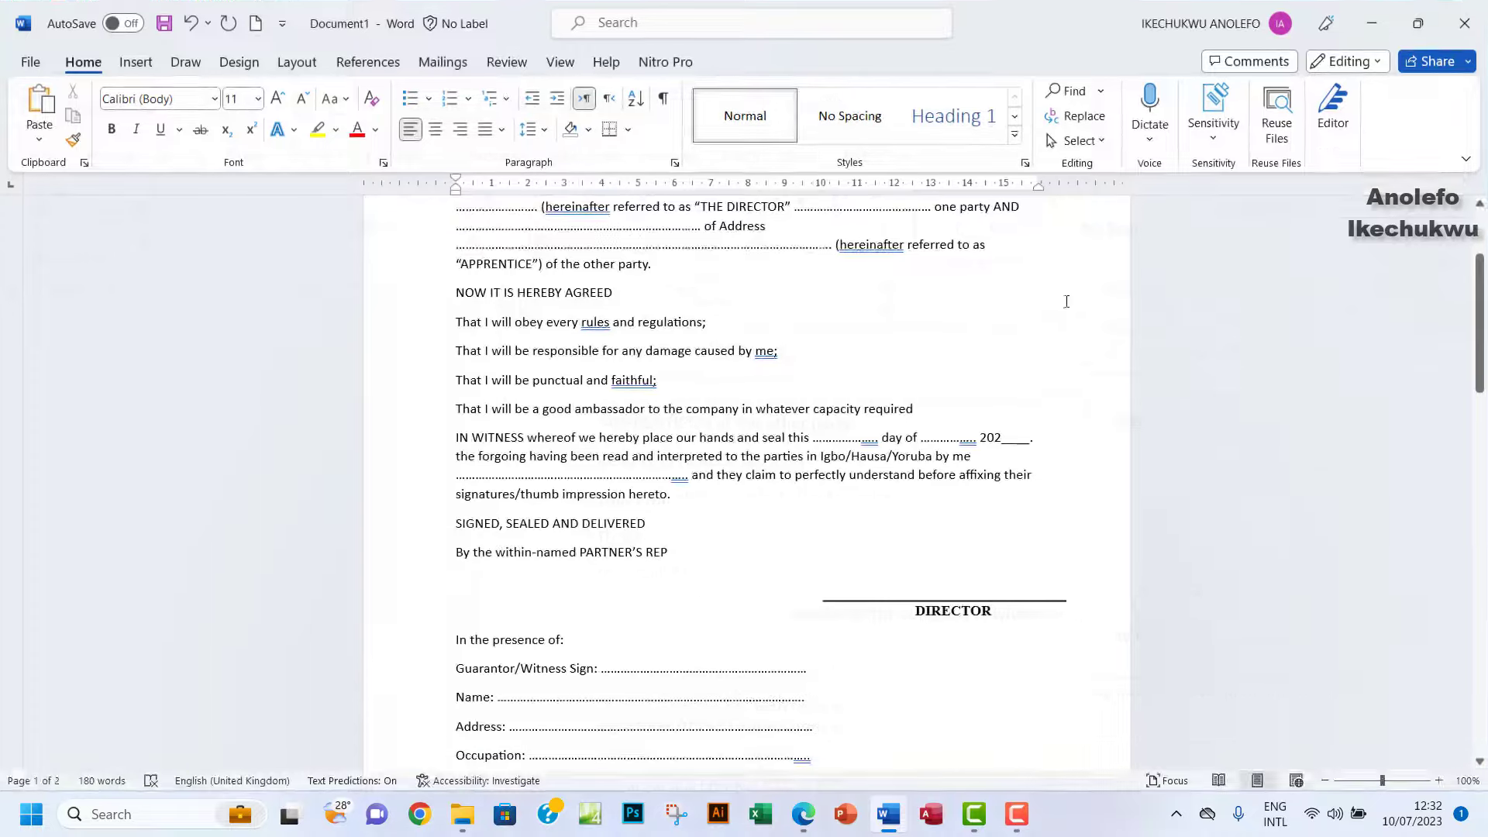
{"action": "left_click", "coordinate": [803, 814]}
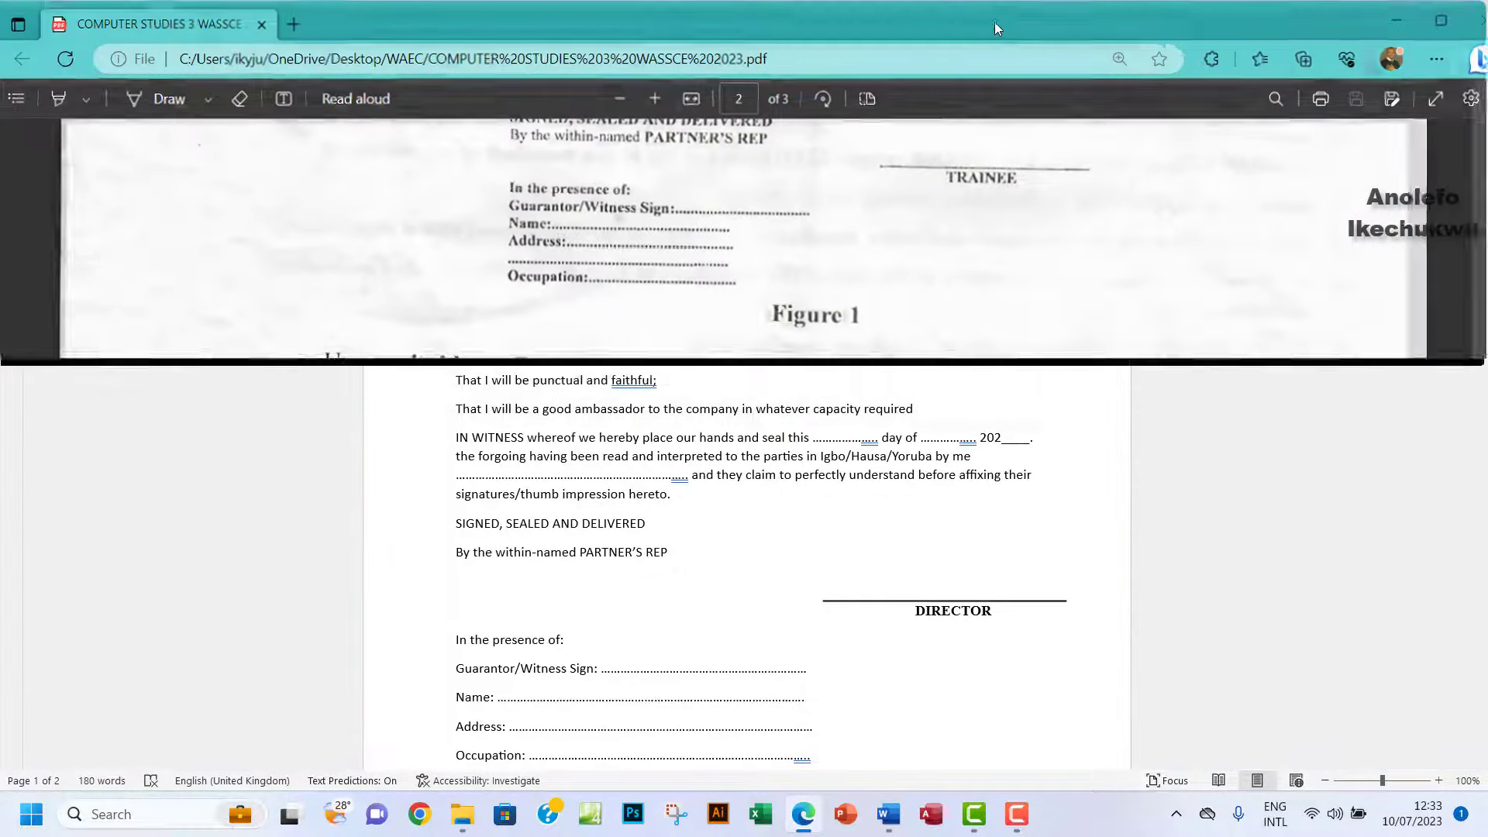
{"action": "double_click", "coordinate": [993, 22]}
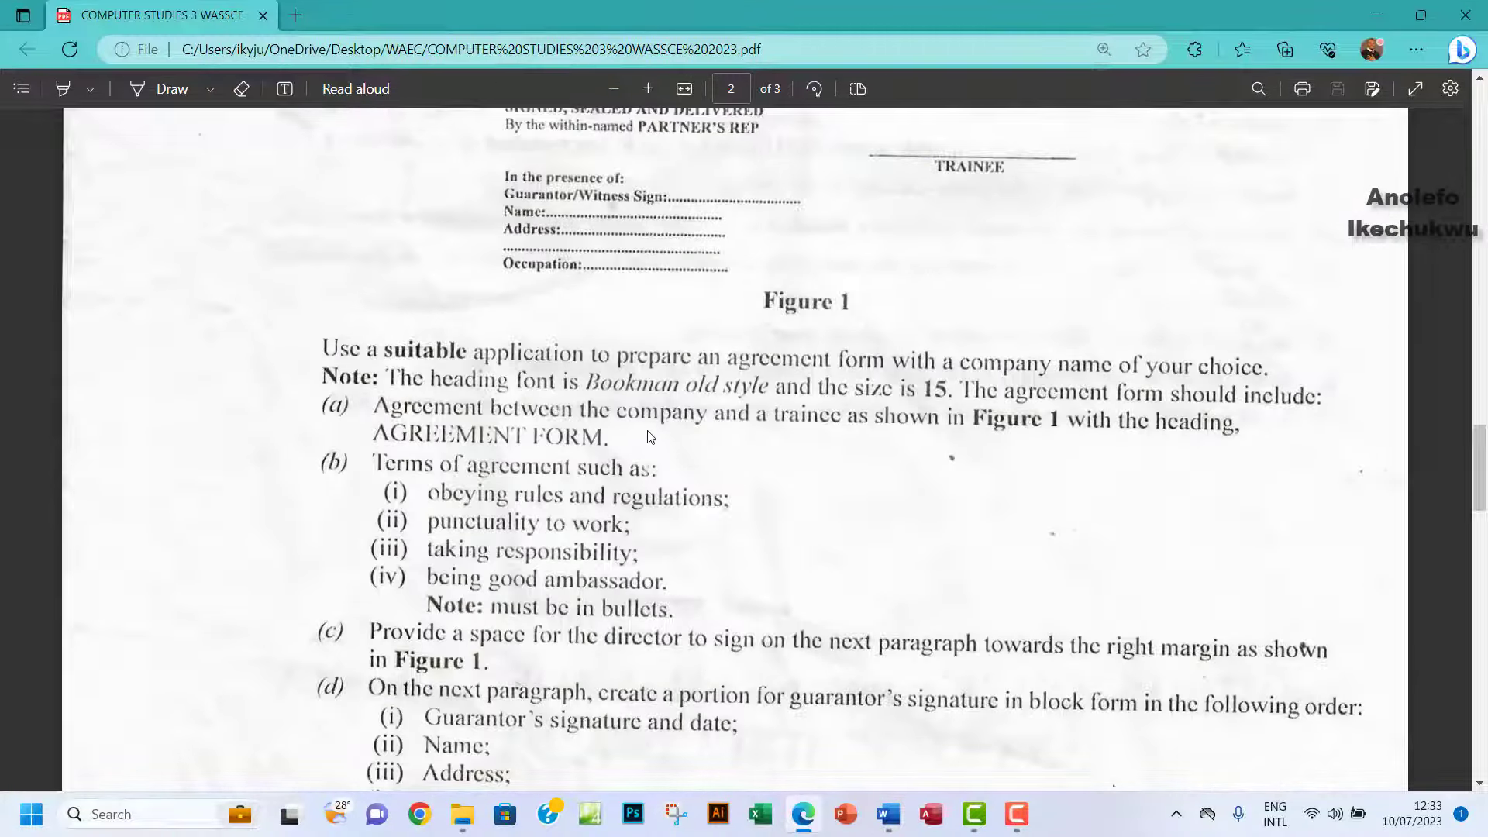
{"action": "scroll", "coordinate": [650, 435], "scroll_direction": "up", "scroll_amount": 3}
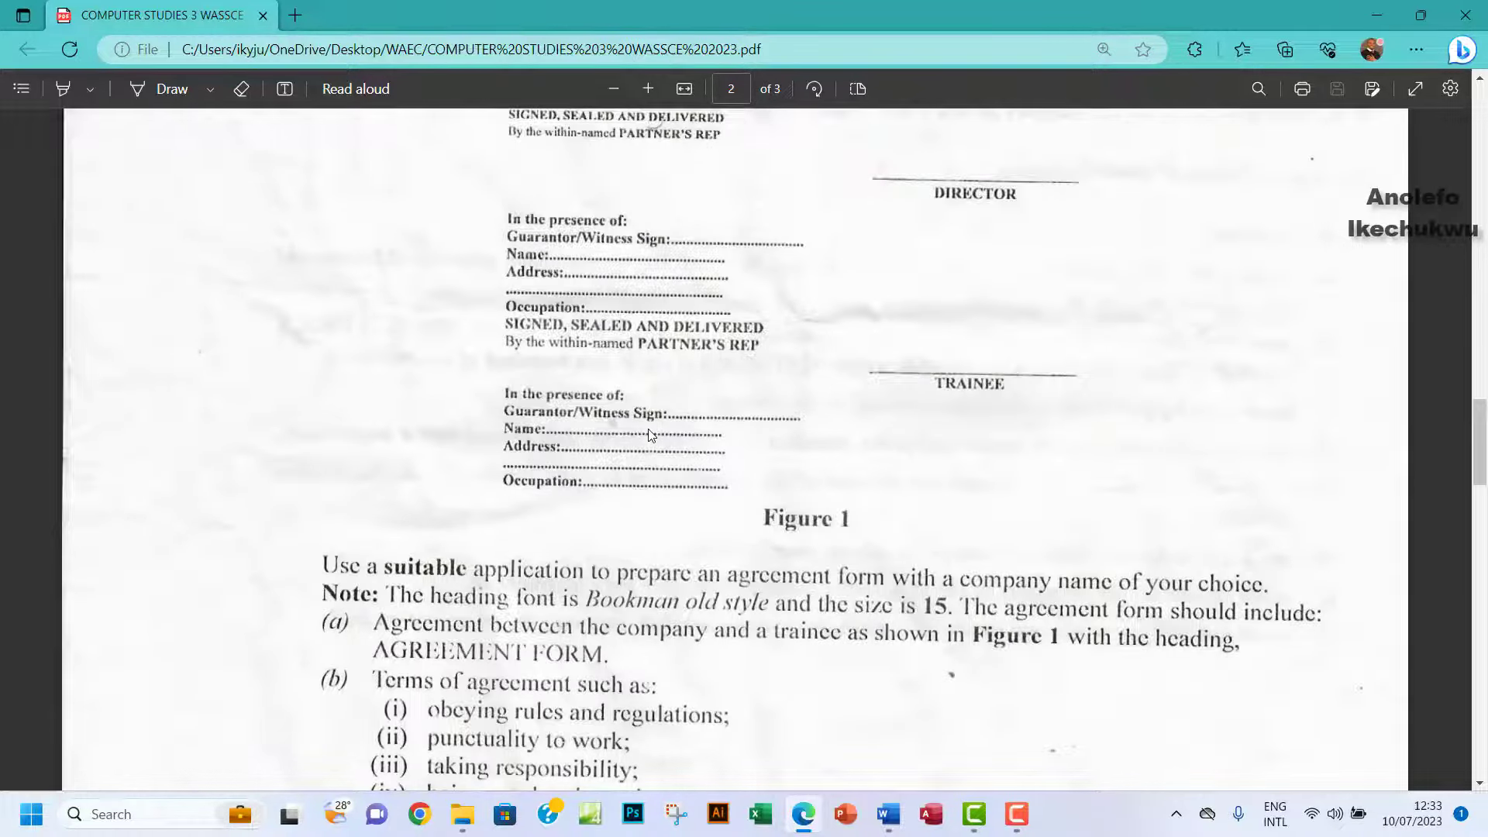
{"action": "scroll", "coordinate": [650, 434], "scroll_direction": "up", "scroll_amount": 9}
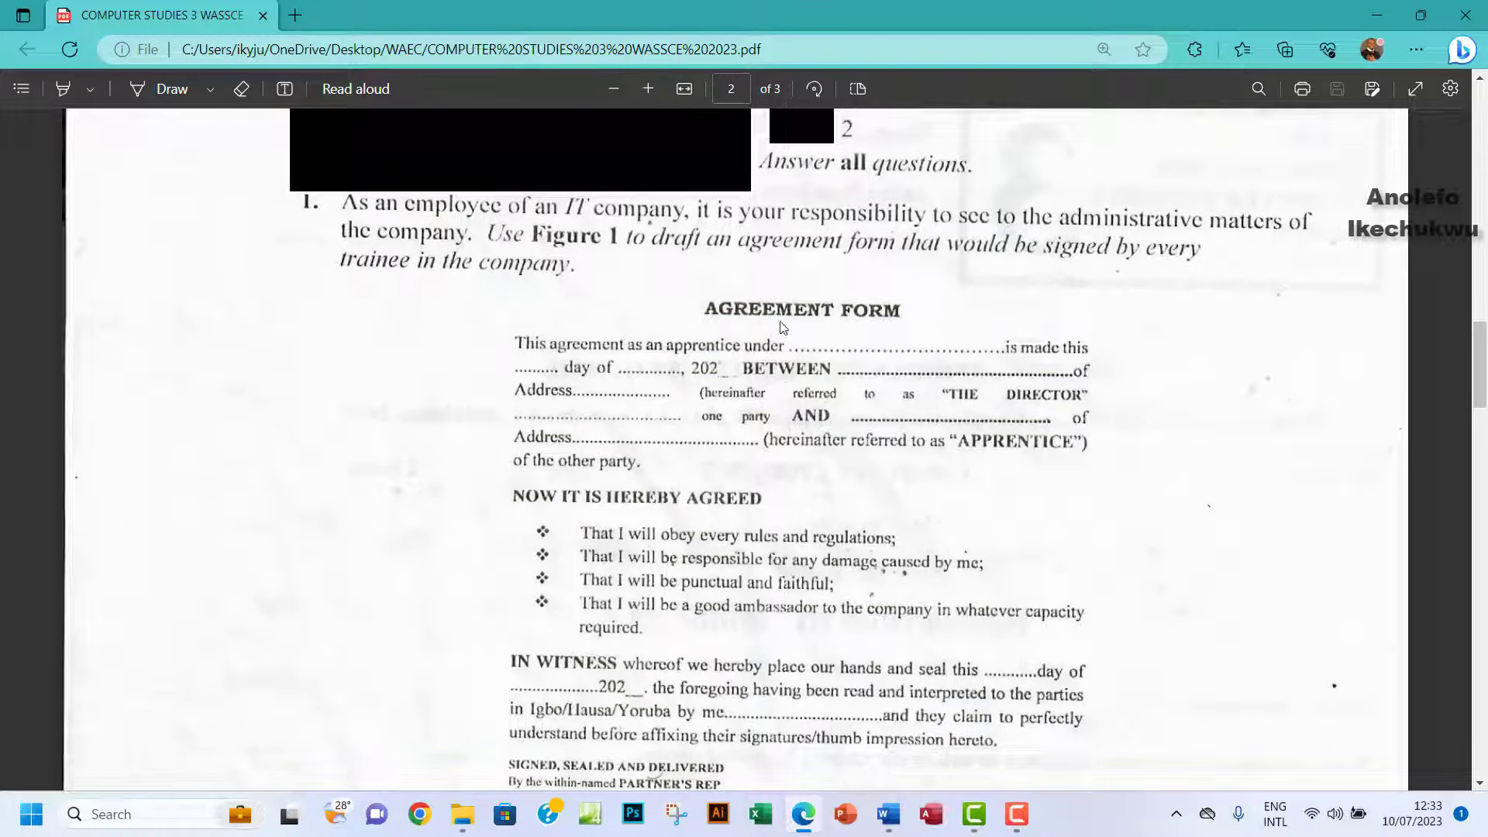
{"action": "scroll", "coordinate": [800, 468], "scroll_direction": "down", "scroll_amount": 2}
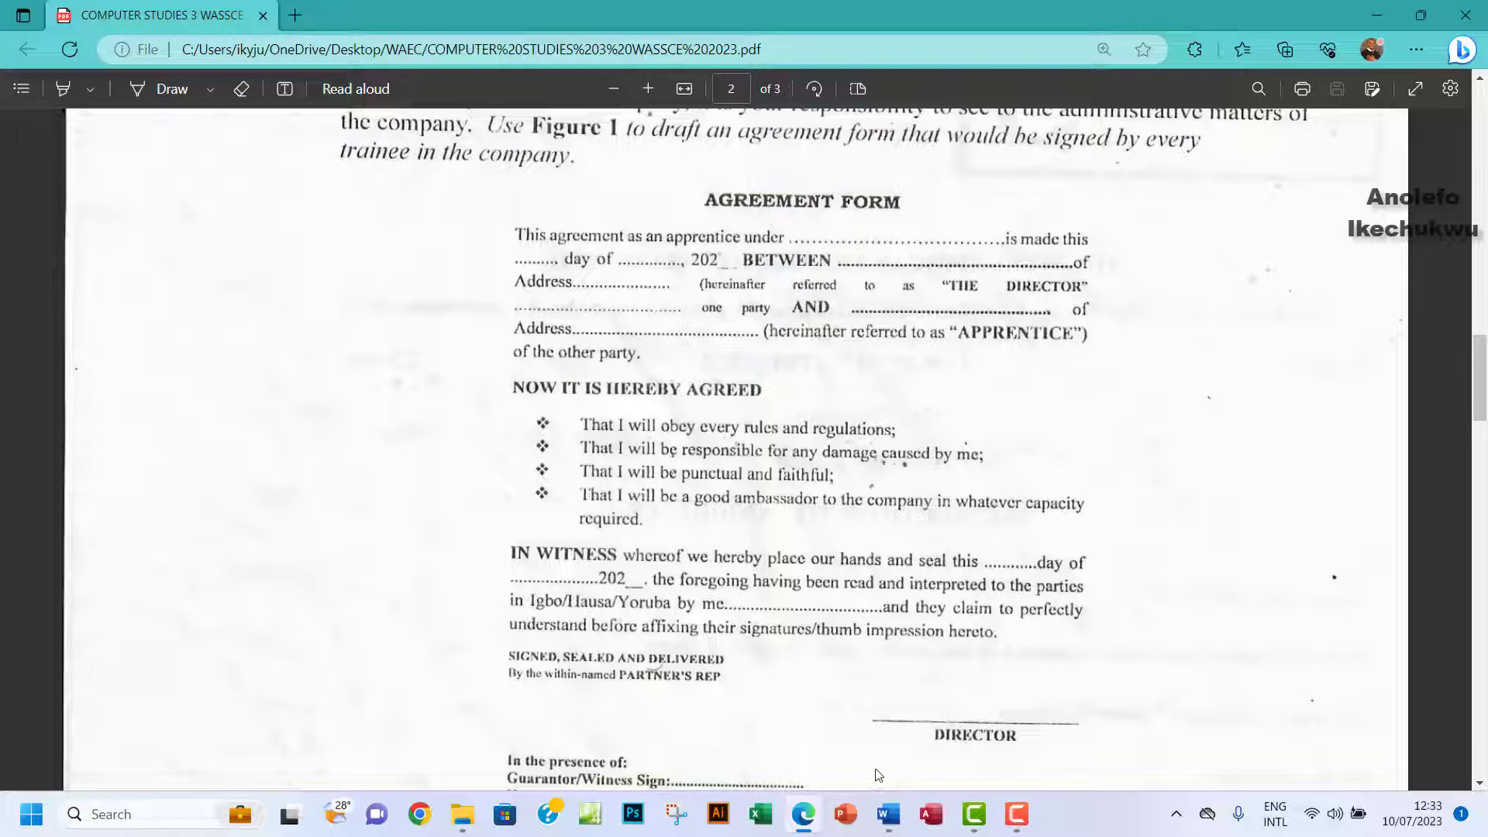
Bold the AGREEMENT FORM title, BETWEEN and “THE DIRECTOR”.
{"action": "left_click", "coordinate": [888, 814]}
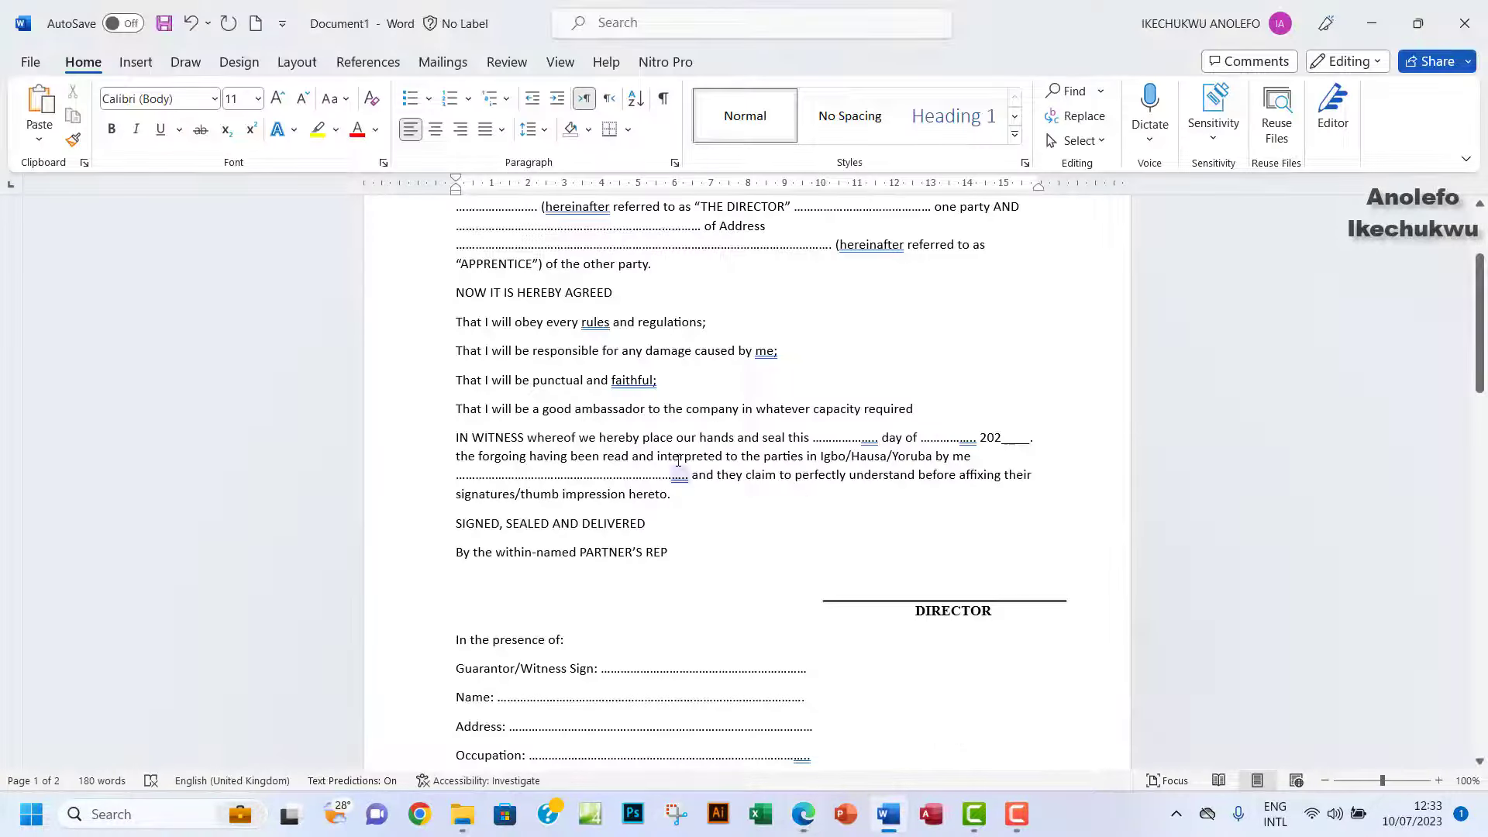
{"action": "scroll", "coordinate": [678, 460], "scroll_direction": "up", "scroll_amount": 3}
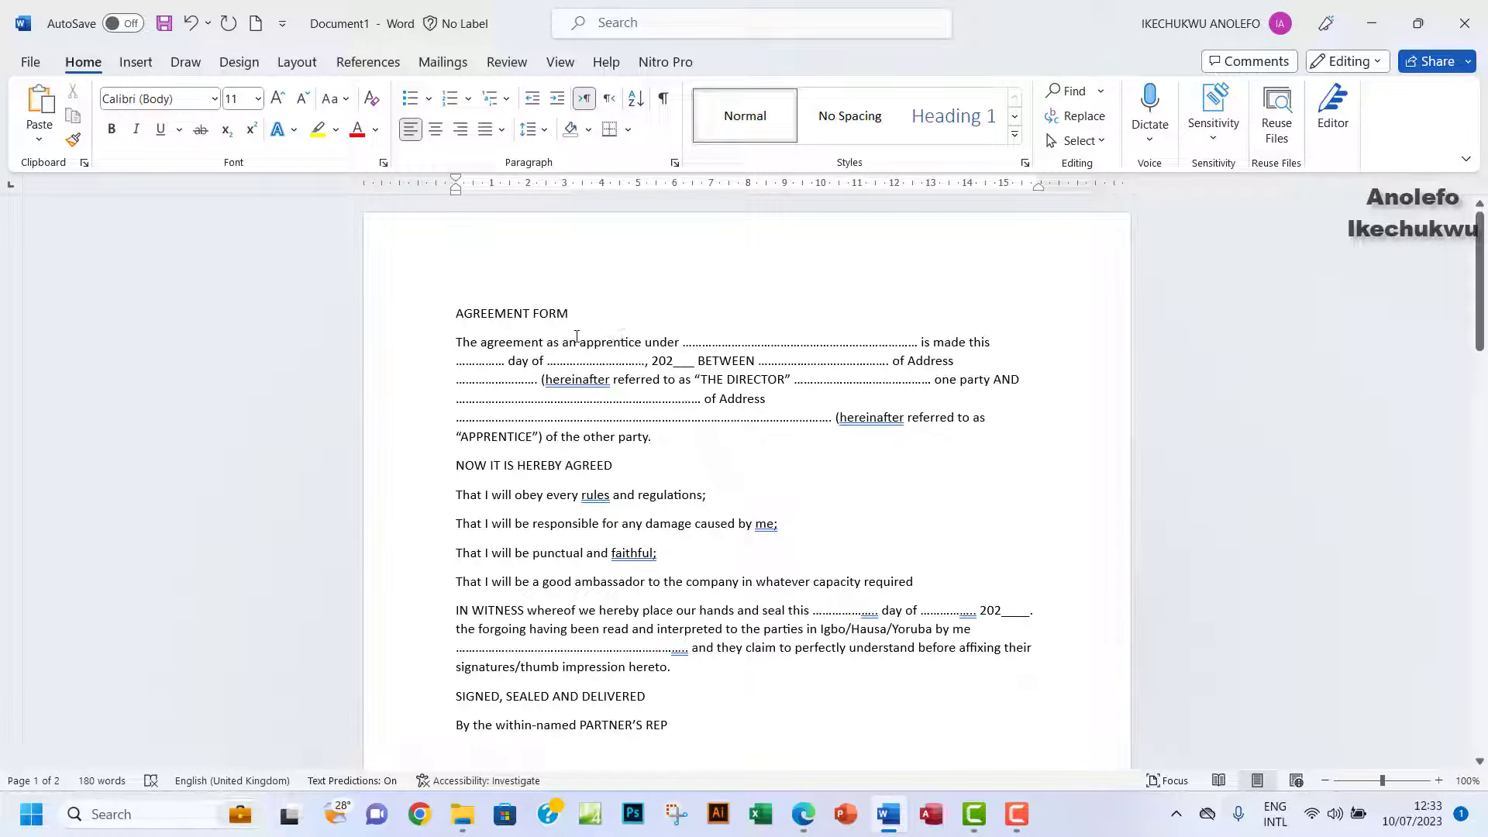
{"action": "triple_click", "coordinate": [519, 315]}
{"action": "left_click", "coordinate": [473, 281]}
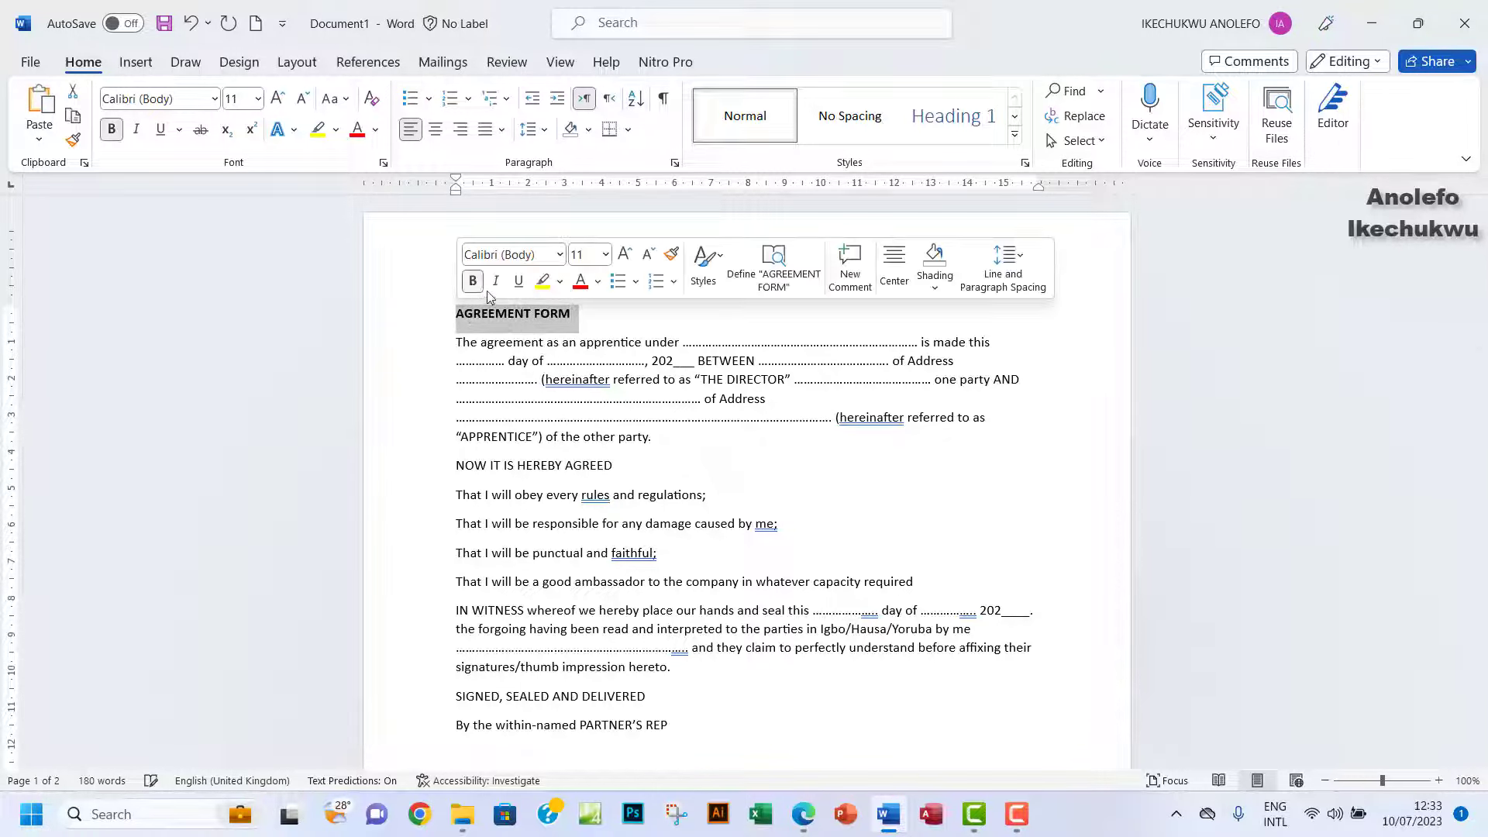
{"action": "left_click_drag", "start_coordinate": [697, 362], "coordinate": [755, 362]}
{"action": "left_click", "coordinate": [766, 328]}
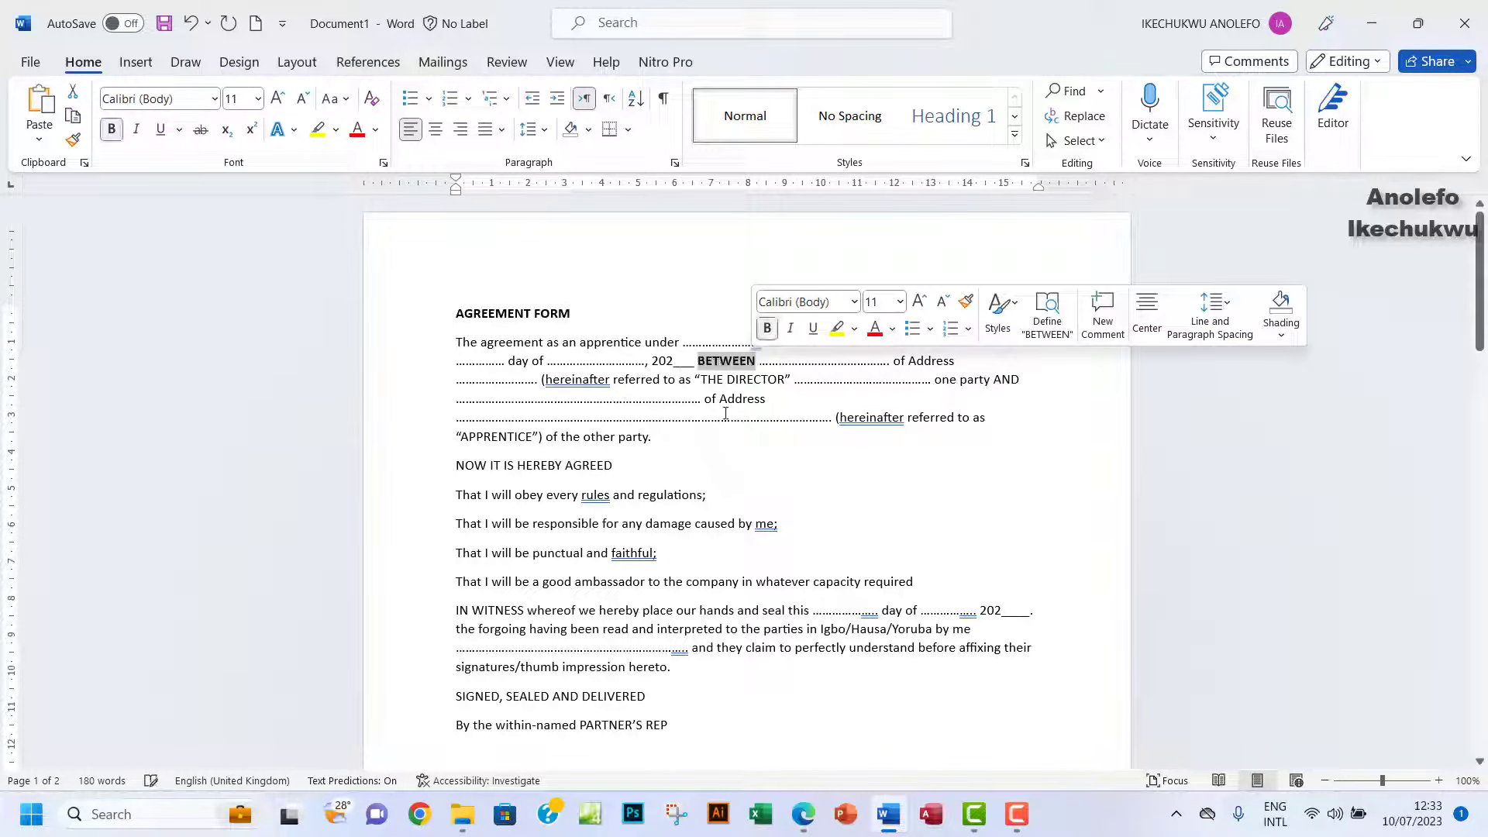
{"action": "left_click_drag", "start_coordinate": [702, 379], "coordinate": [793, 380]}
{"action": "left_click", "coordinate": [792, 380]}
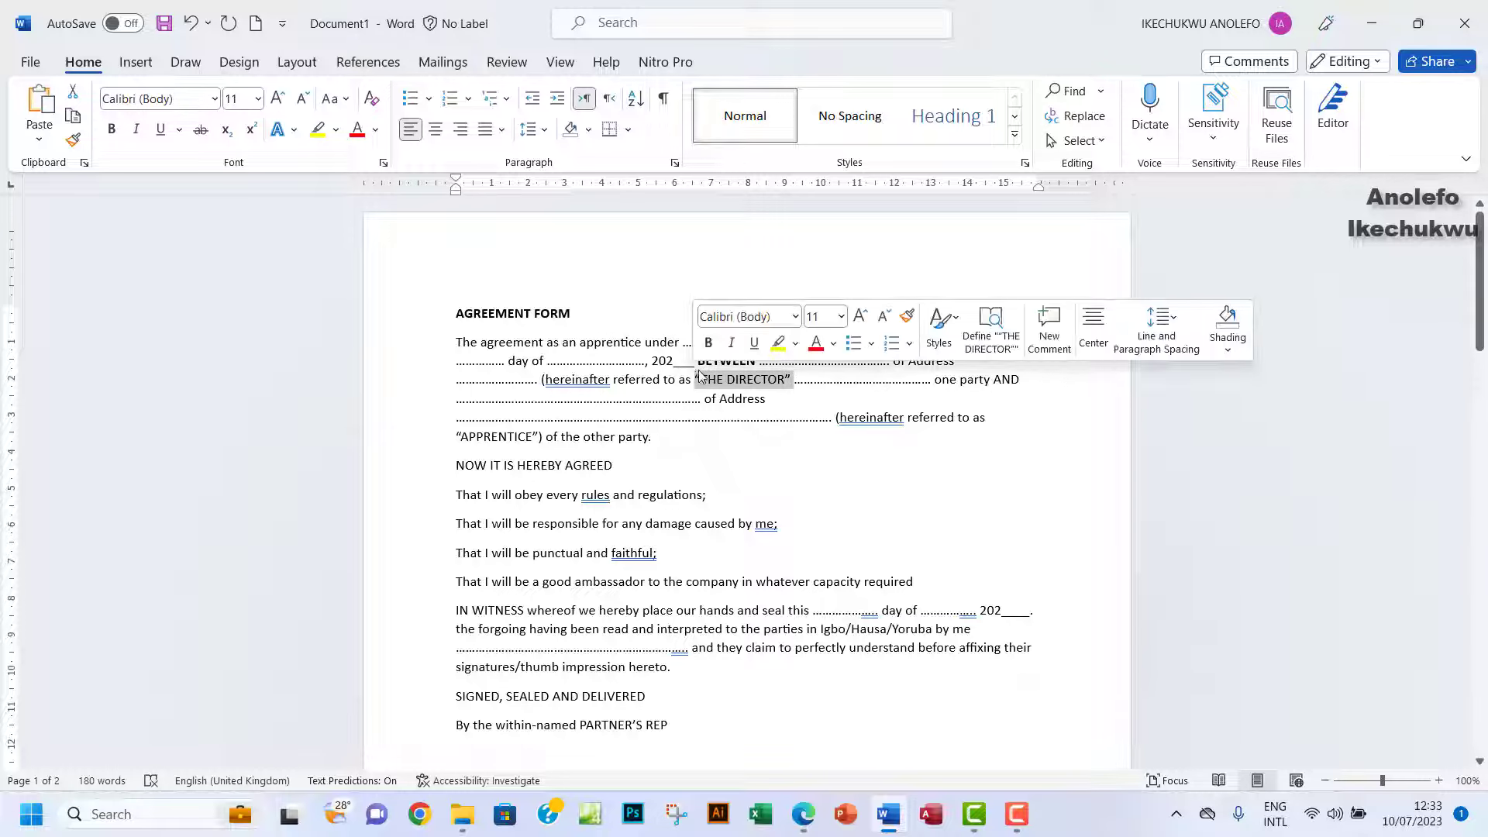
{"action": "left_click", "coordinate": [708, 343]}
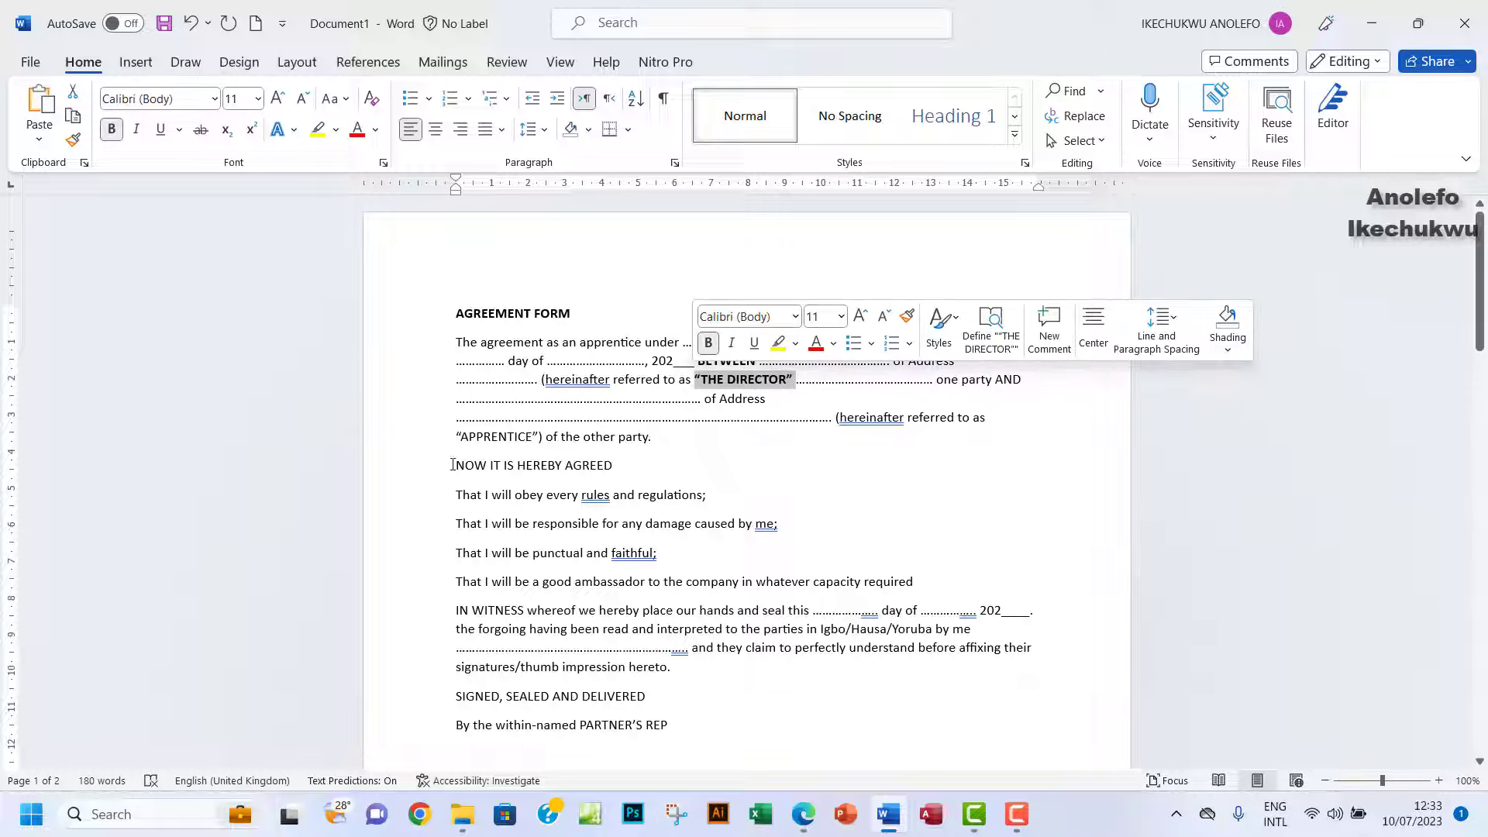
Bold NOW IT IS HEREBY AGREED, APPRENTICE, AND and IN WITNESS.
{"action": "left_click_drag", "start_coordinate": [452, 465], "coordinate": [613, 464]}
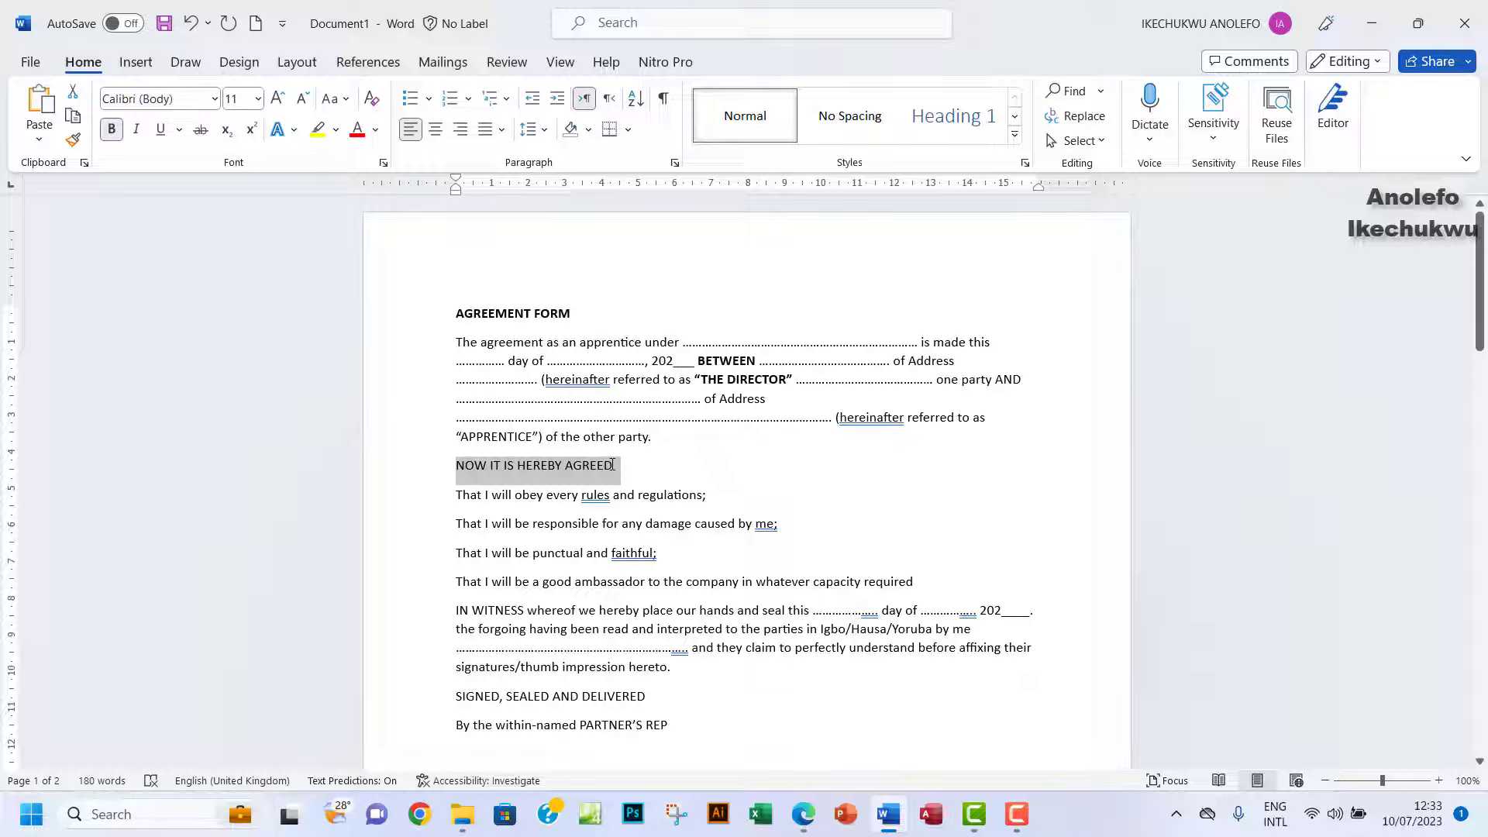
{"action": "left_click", "coordinate": [626, 430]}
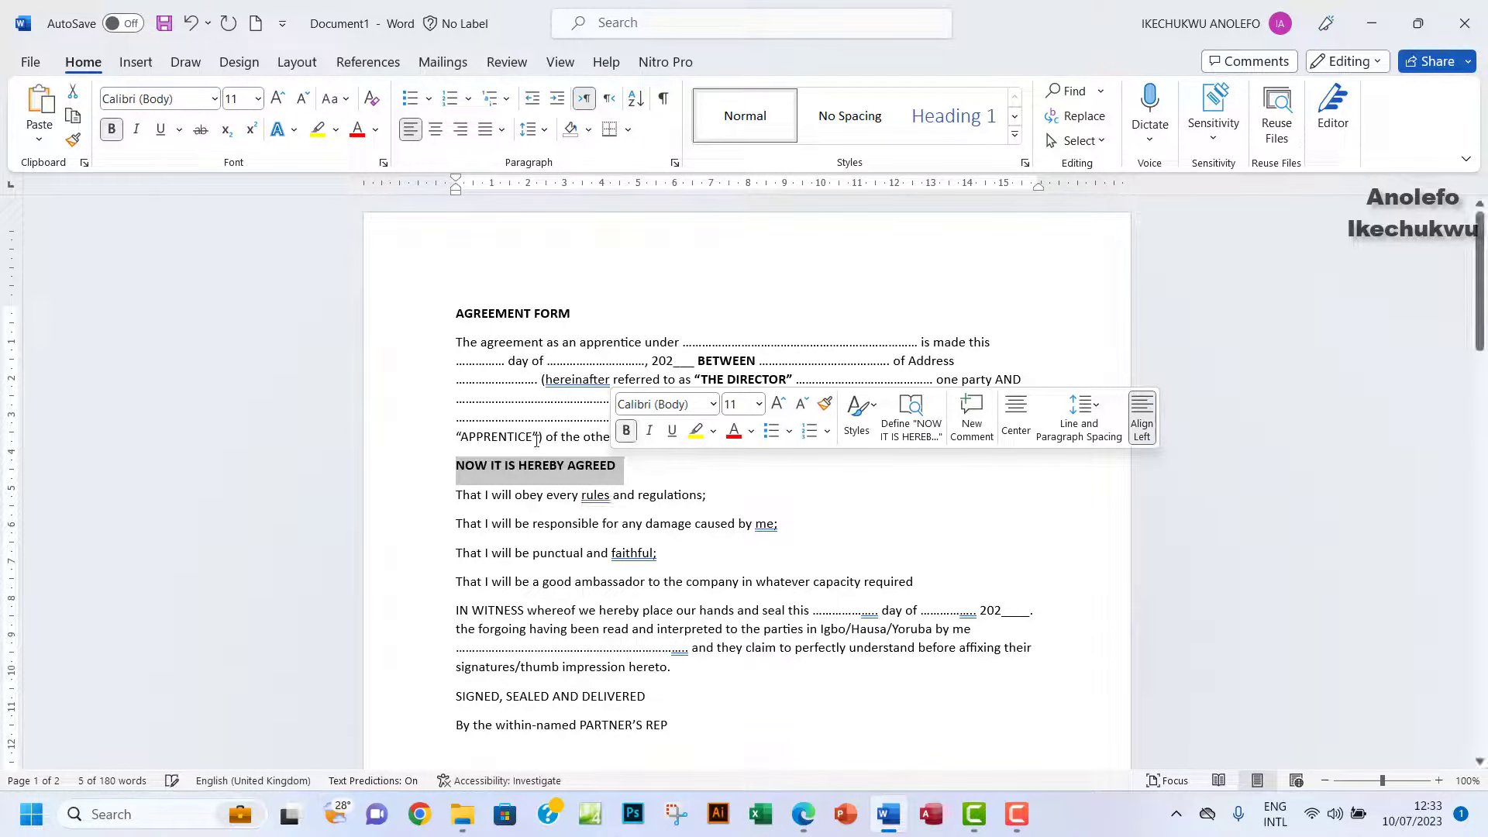
{"action": "left_click_drag", "start_coordinate": [542, 436], "coordinate": [447, 439]}
{"action": "left_click", "coordinate": [462, 405]}
{"action": "scroll", "coordinate": [1022, 290], "scroll_direction": "down", "scroll_amount": 2}
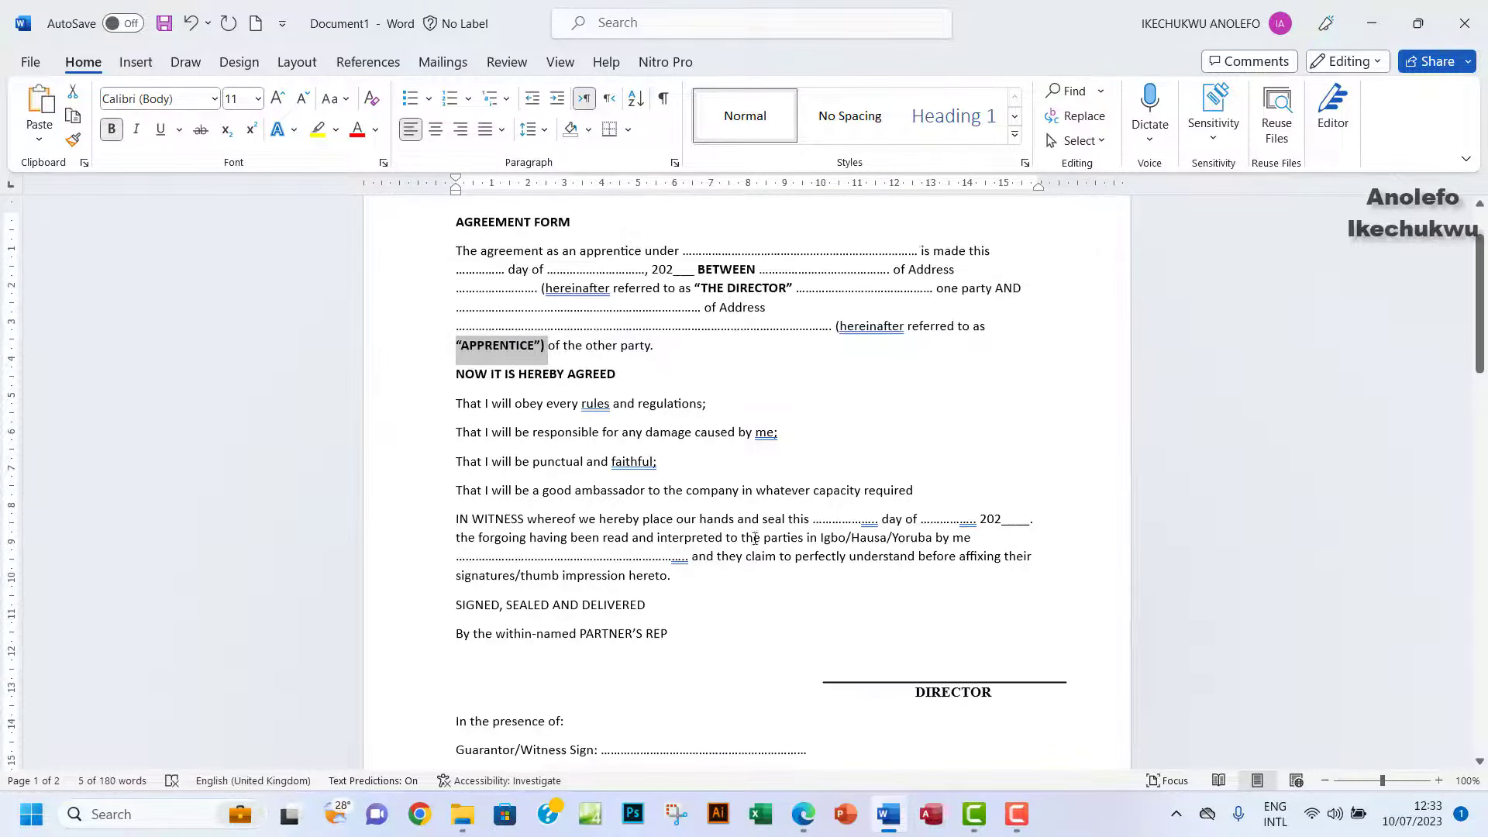
{"action": "left_click_drag", "start_coordinate": [1024, 287], "coordinate": [1001, 286]}
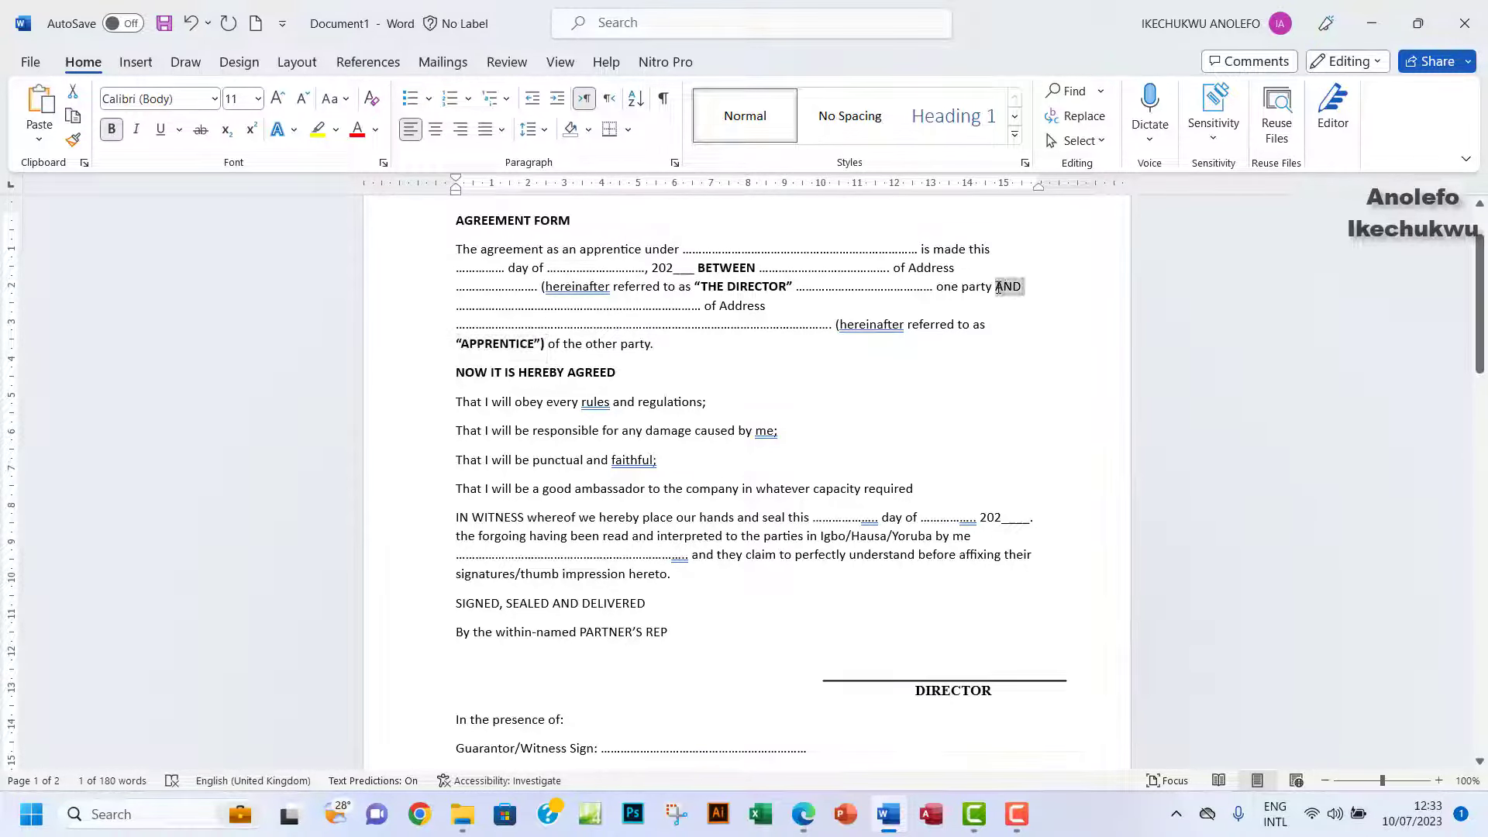
{"action": "left_click", "coordinate": [960, 253]}
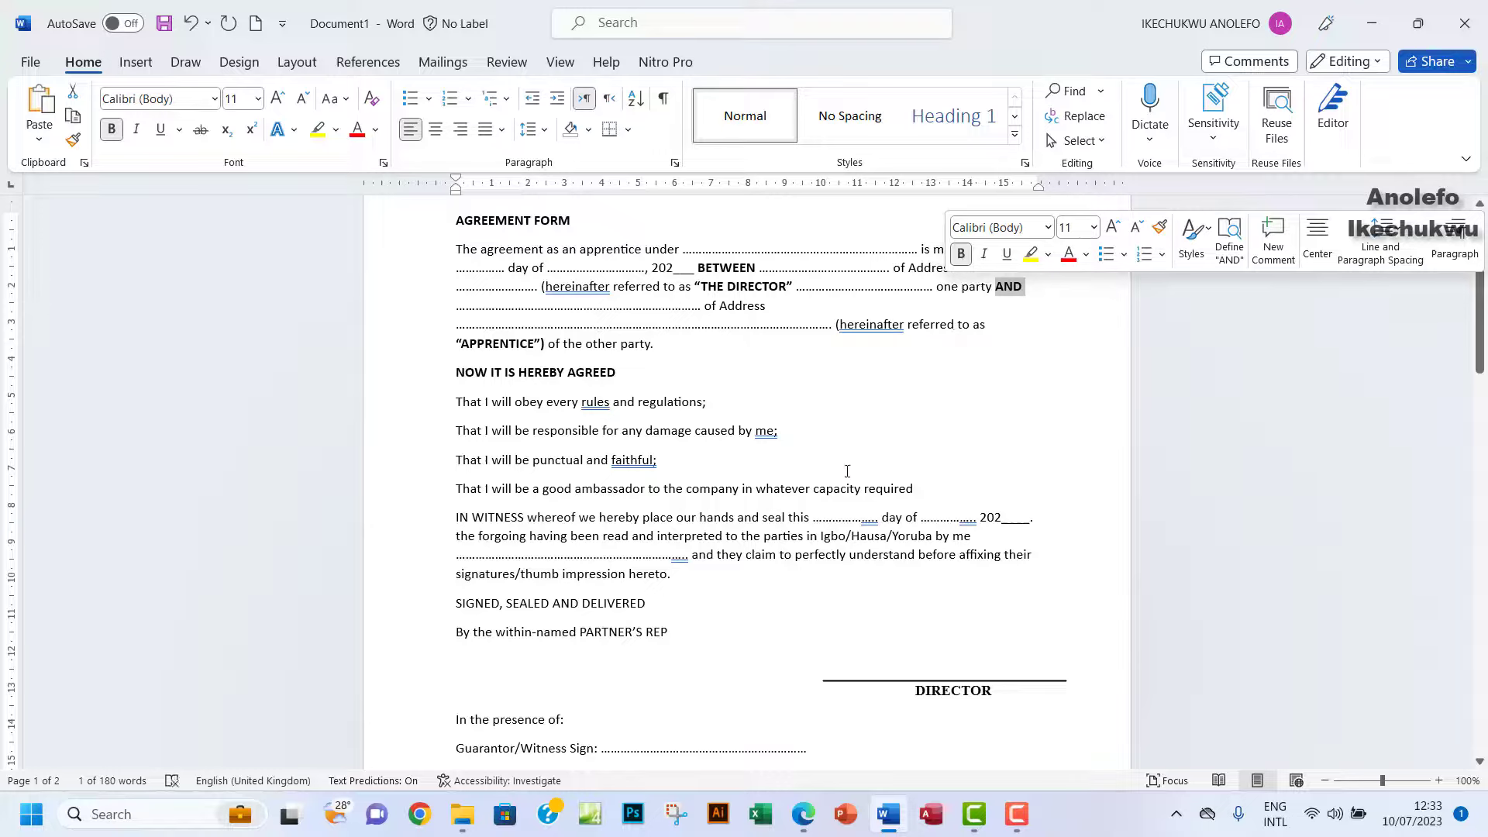
{"action": "scroll", "coordinate": [677, 521], "scroll_direction": "down", "scroll_amount": 1}
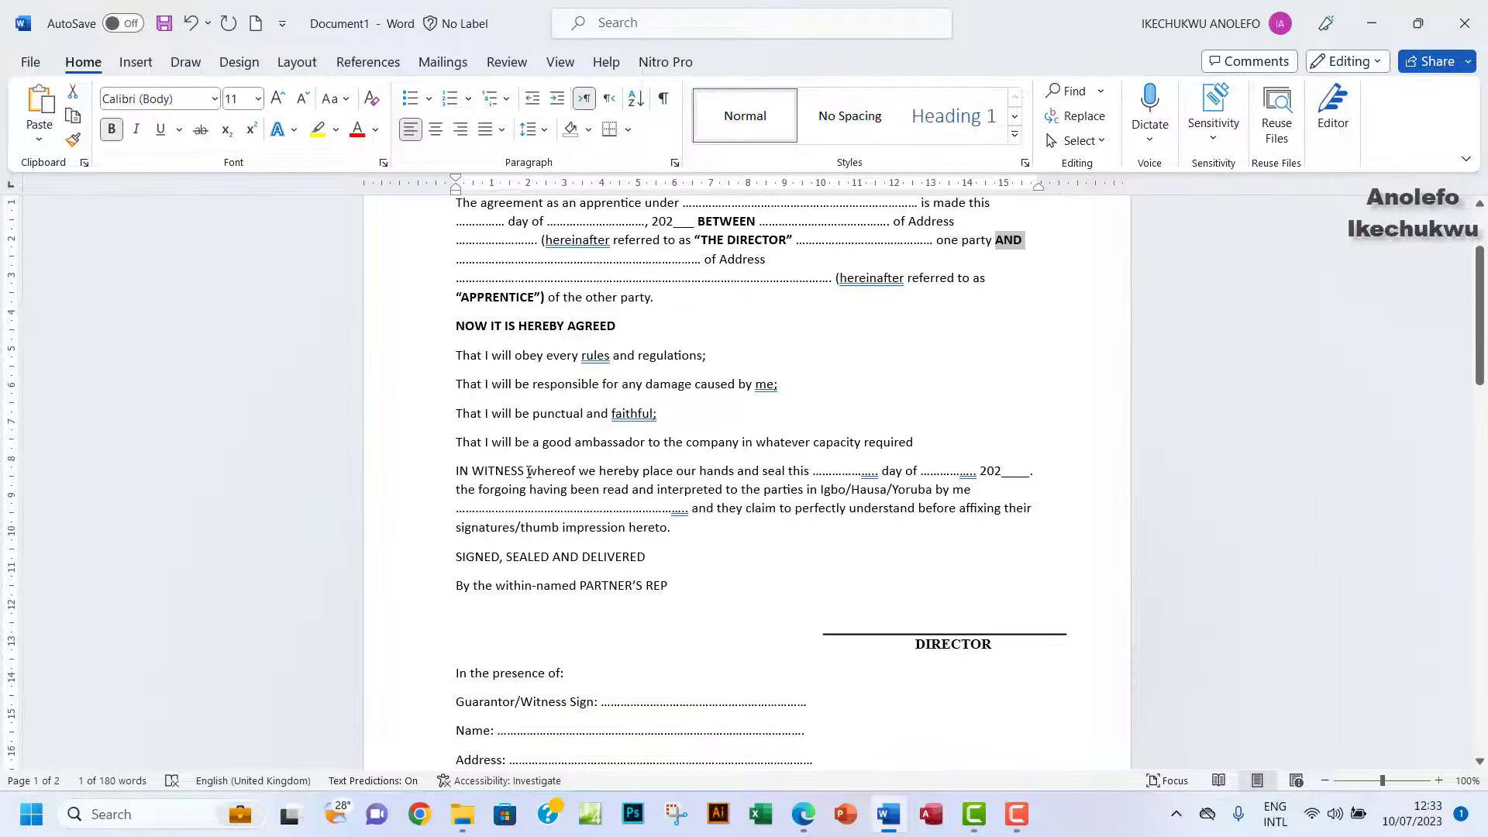
{"action": "left_click_drag", "start_coordinate": [526, 468], "coordinate": [456, 471]}
{"action": "left_click", "coordinate": [470, 435]}
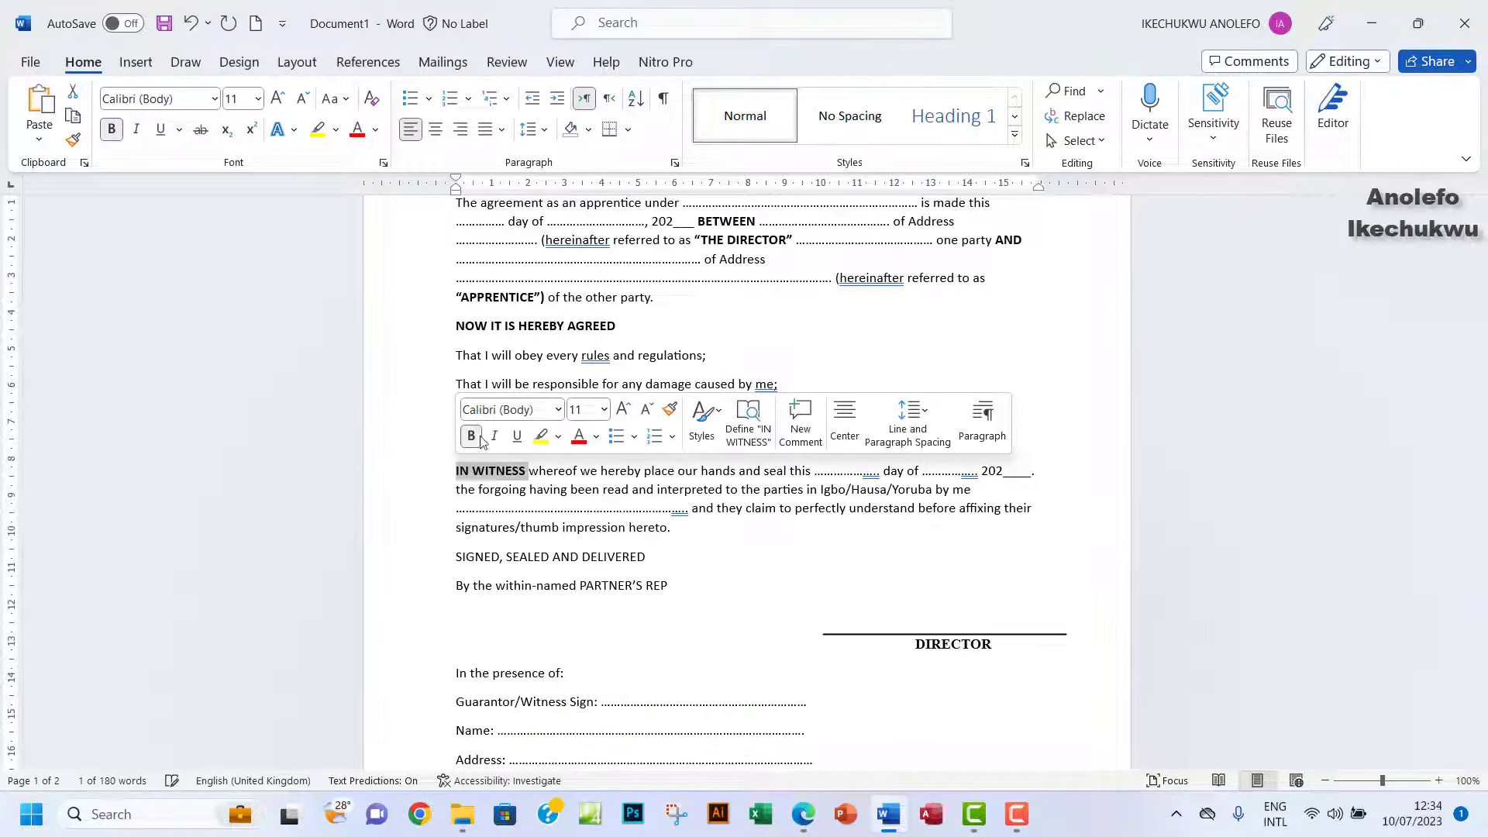
Bold the SIGNED, SEALED AND DELIVERED and PARTNER'S REP lines, leaving 'By the within-named' unbolded.
{"action": "scroll", "coordinate": [664, 520], "scroll_direction": "down", "scroll_amount": 1}
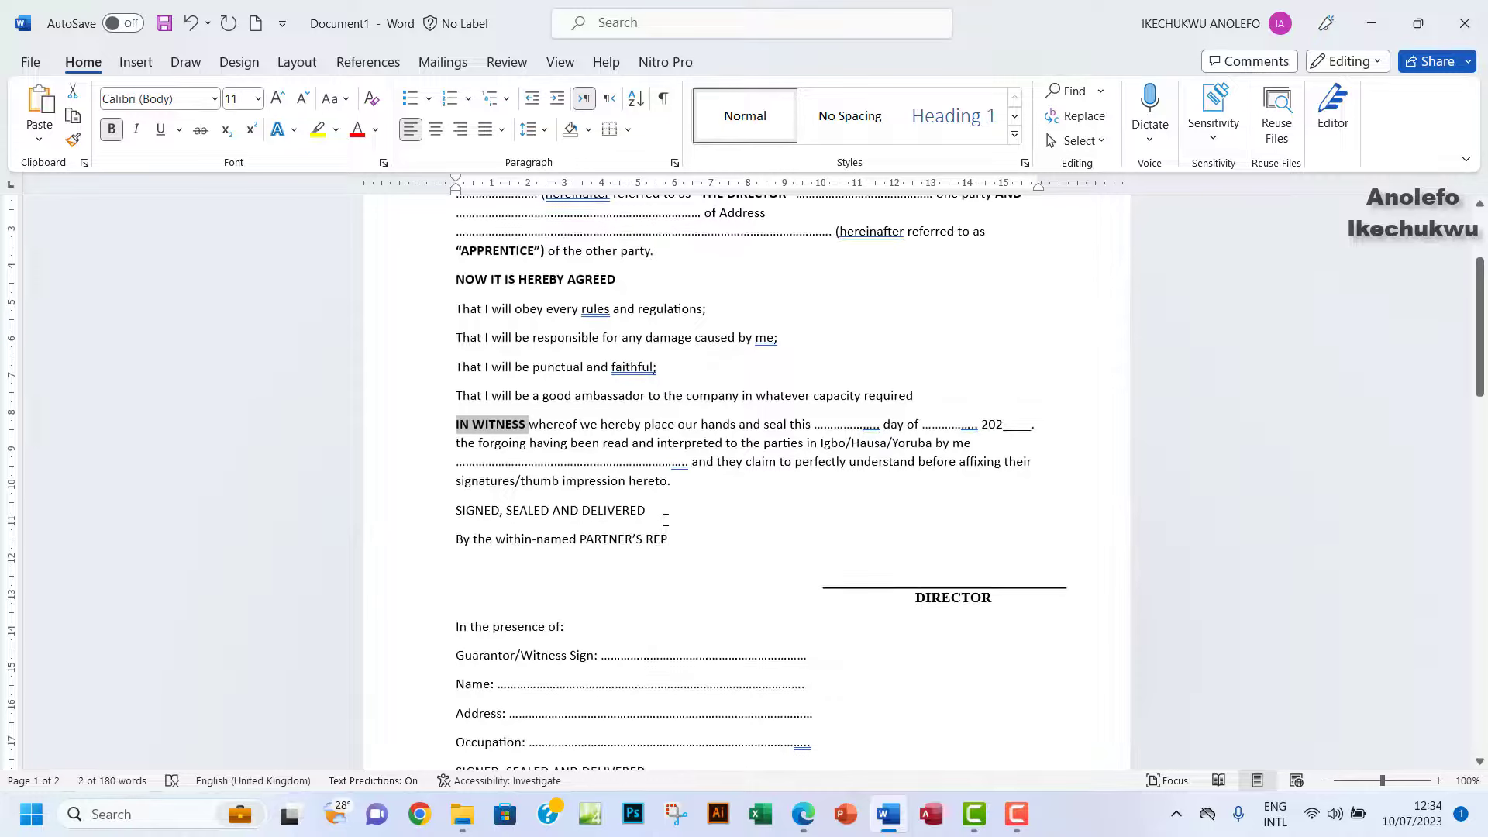
{"action": "left_click_drag", "start_coordinate": [653, 509], "coordinate": [676, 543]}
{"action": "left_click", "coordinate": [454, 511]}
{"action": "left_click", "coordinate": [682, 508]}
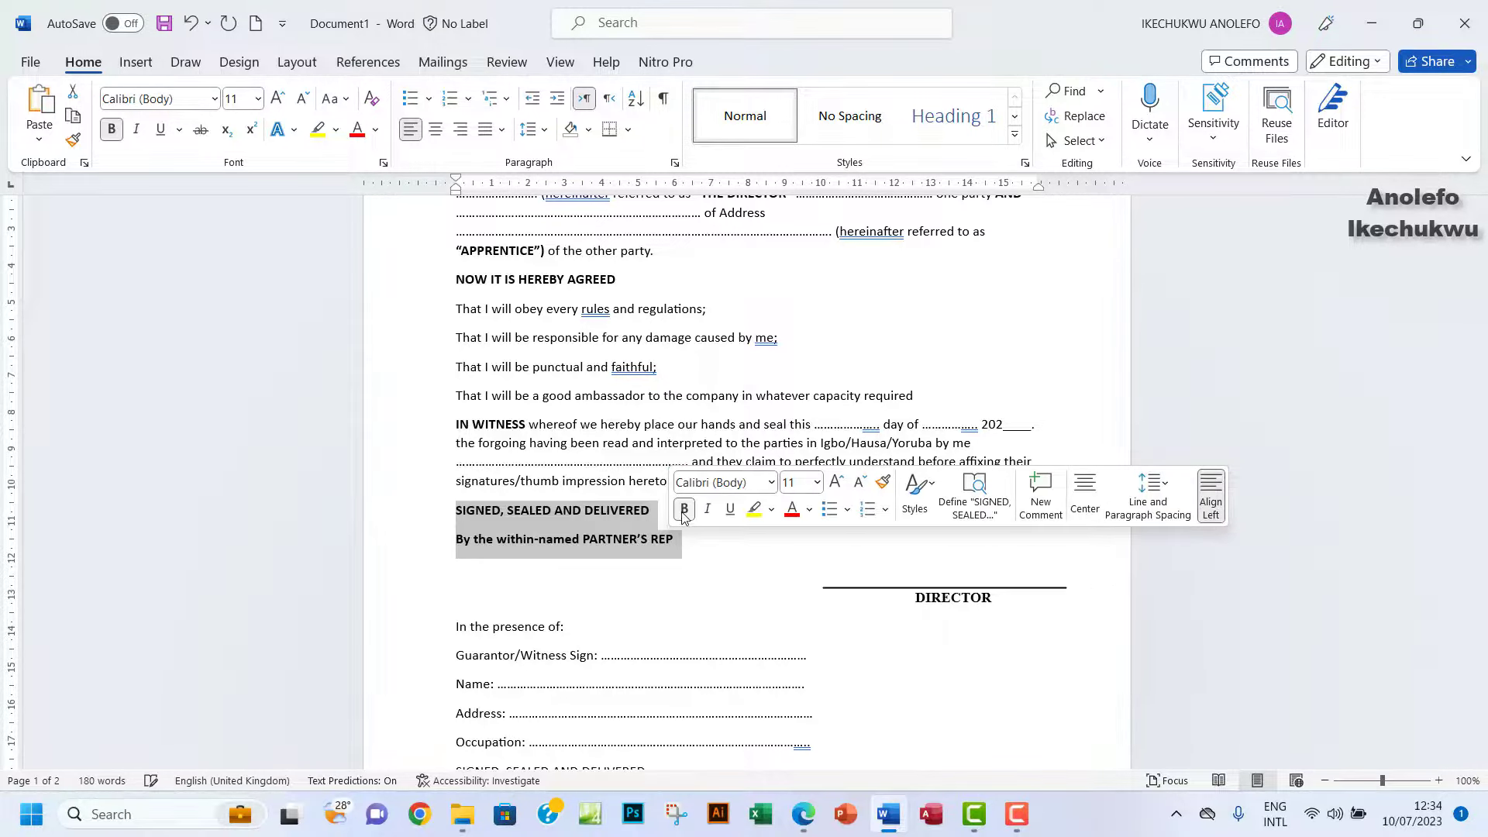
{"action": "left_click", "coordinate": [574, 538]}
{"action": "left_click_drag", "start_coordinate": [577, 537], "coordinate": [466, 539]}
{"action": "left_click", "coordinate": [475, 506]}
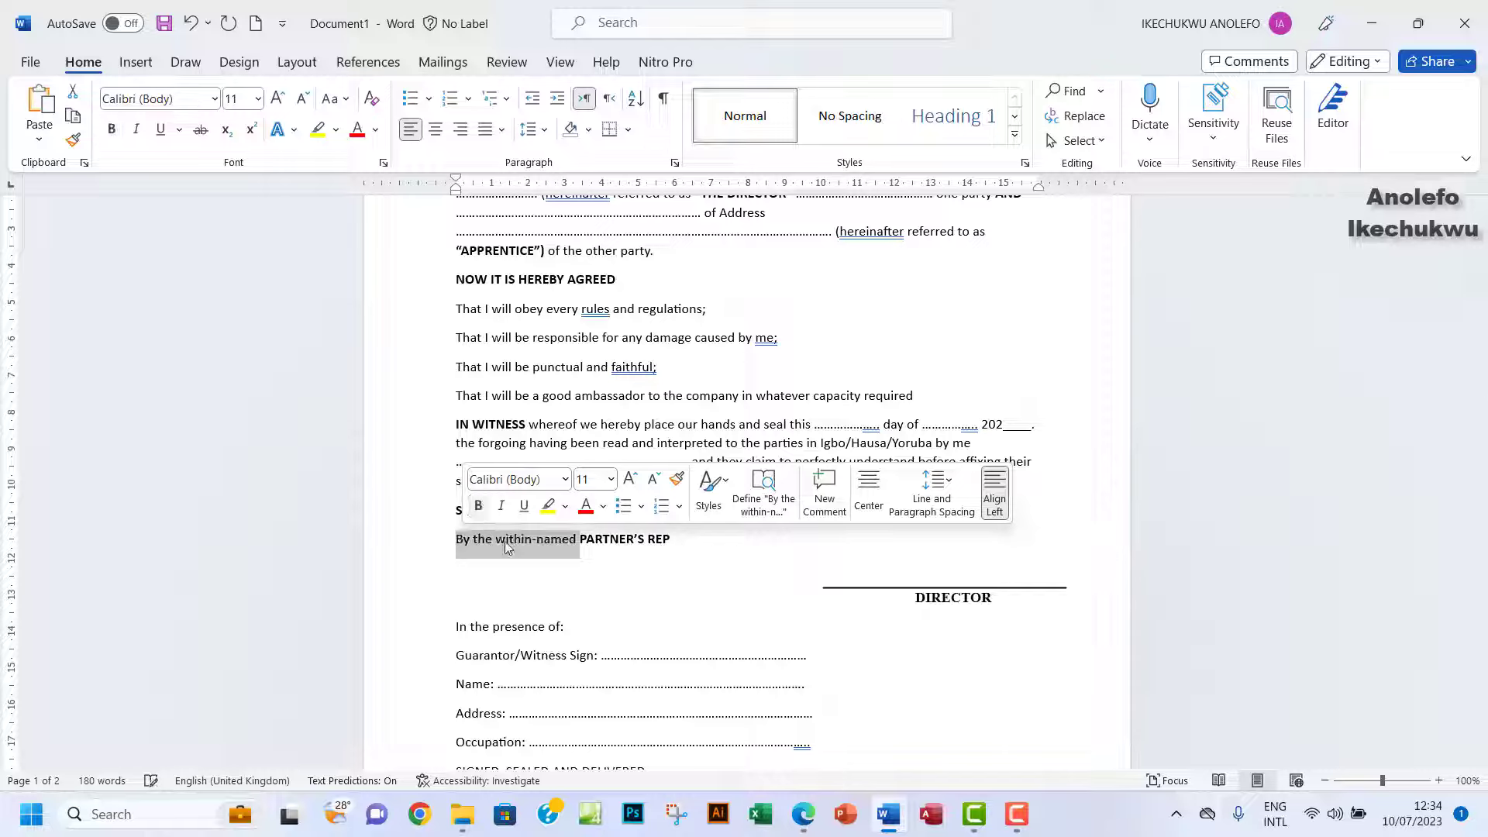
{"action": "left_click", "coordinate": [604, 538]}
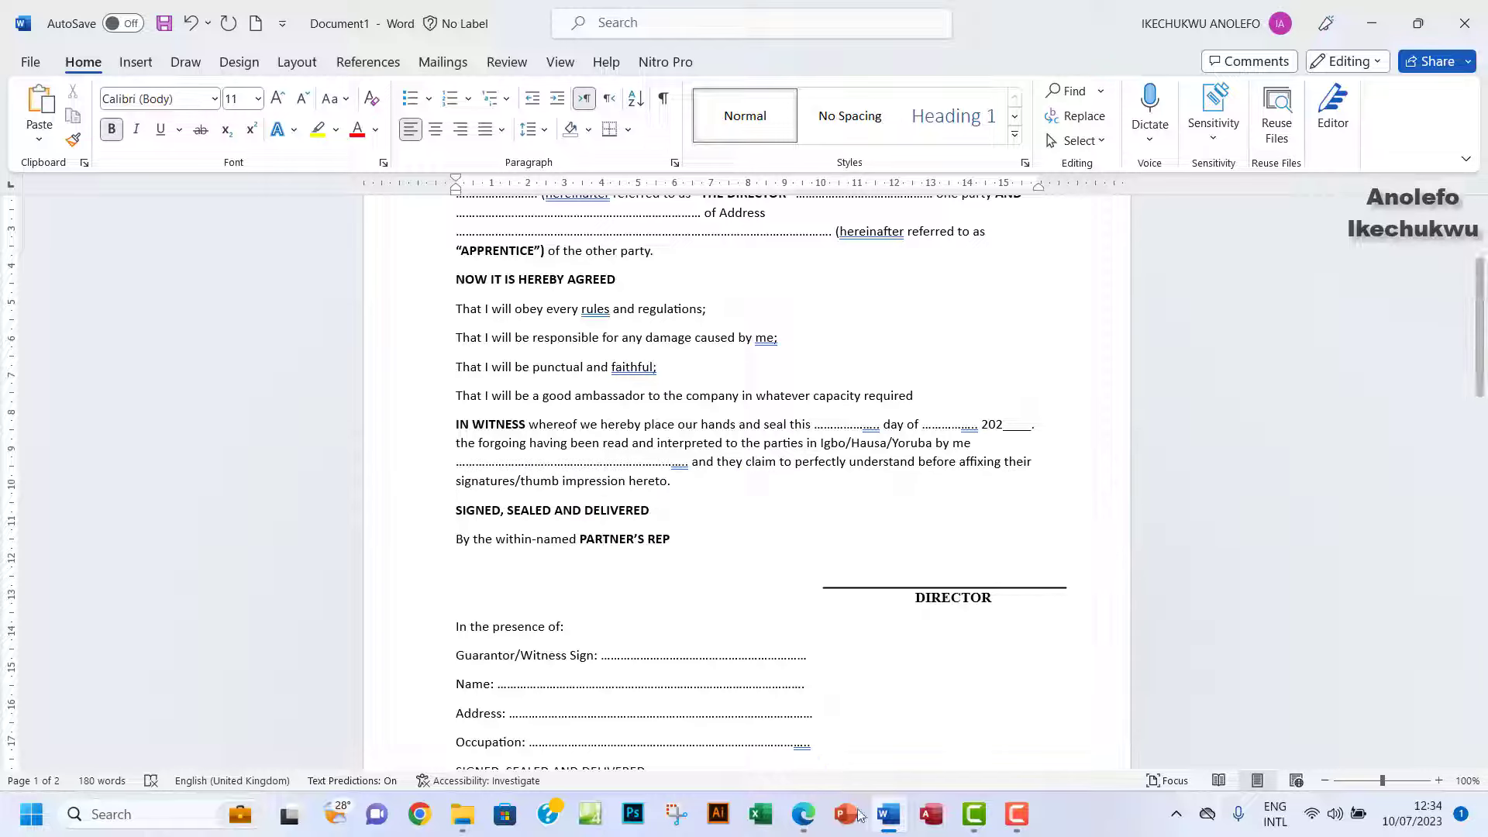
{"action": "left_click", "coordinate": [803, 814]}
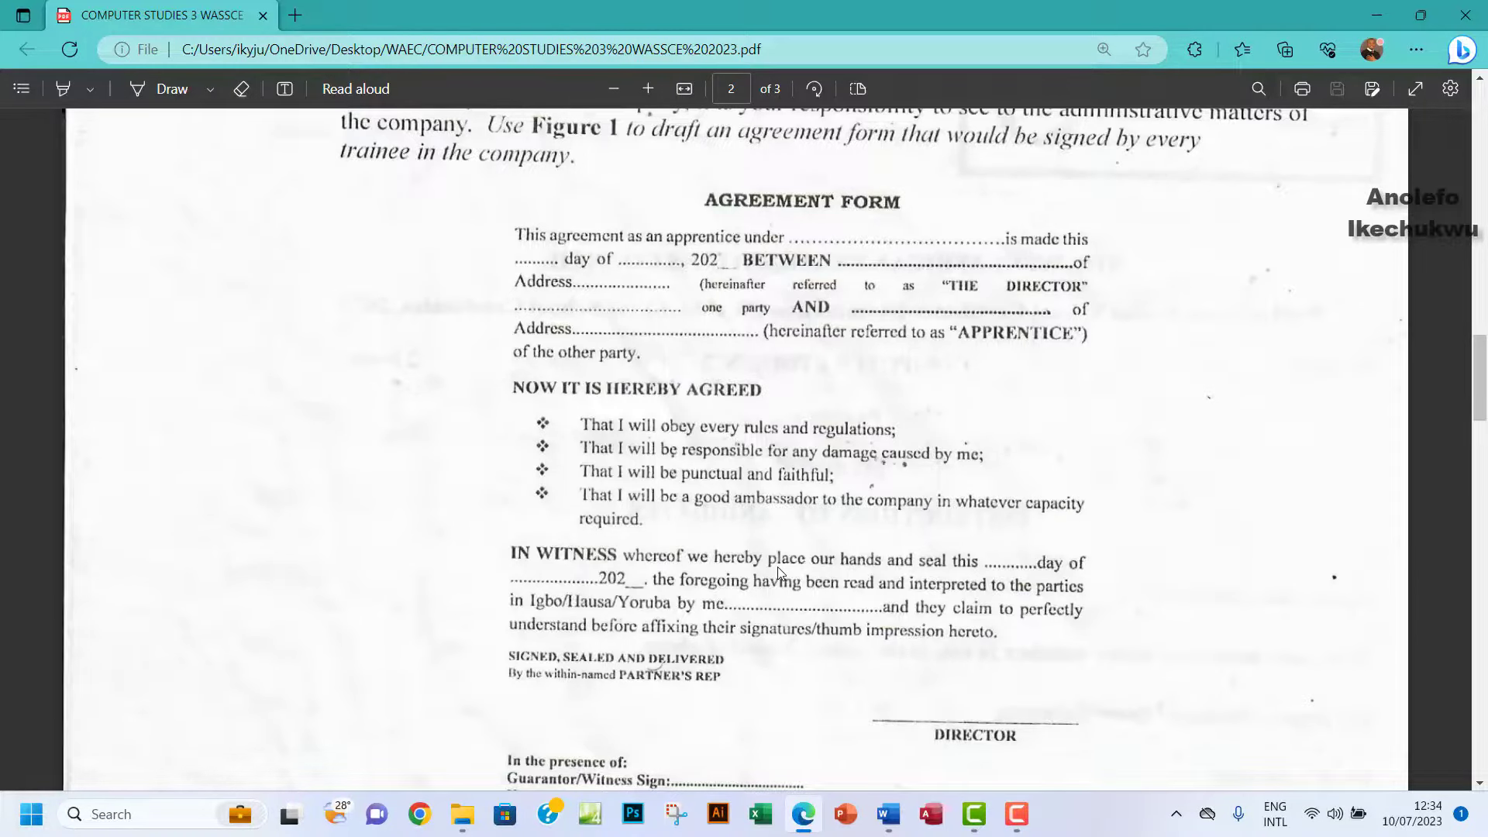
{"action": "scroll", "coordinate": [778, 572], "scroll_direction": "down", "scroll_amount": 2}
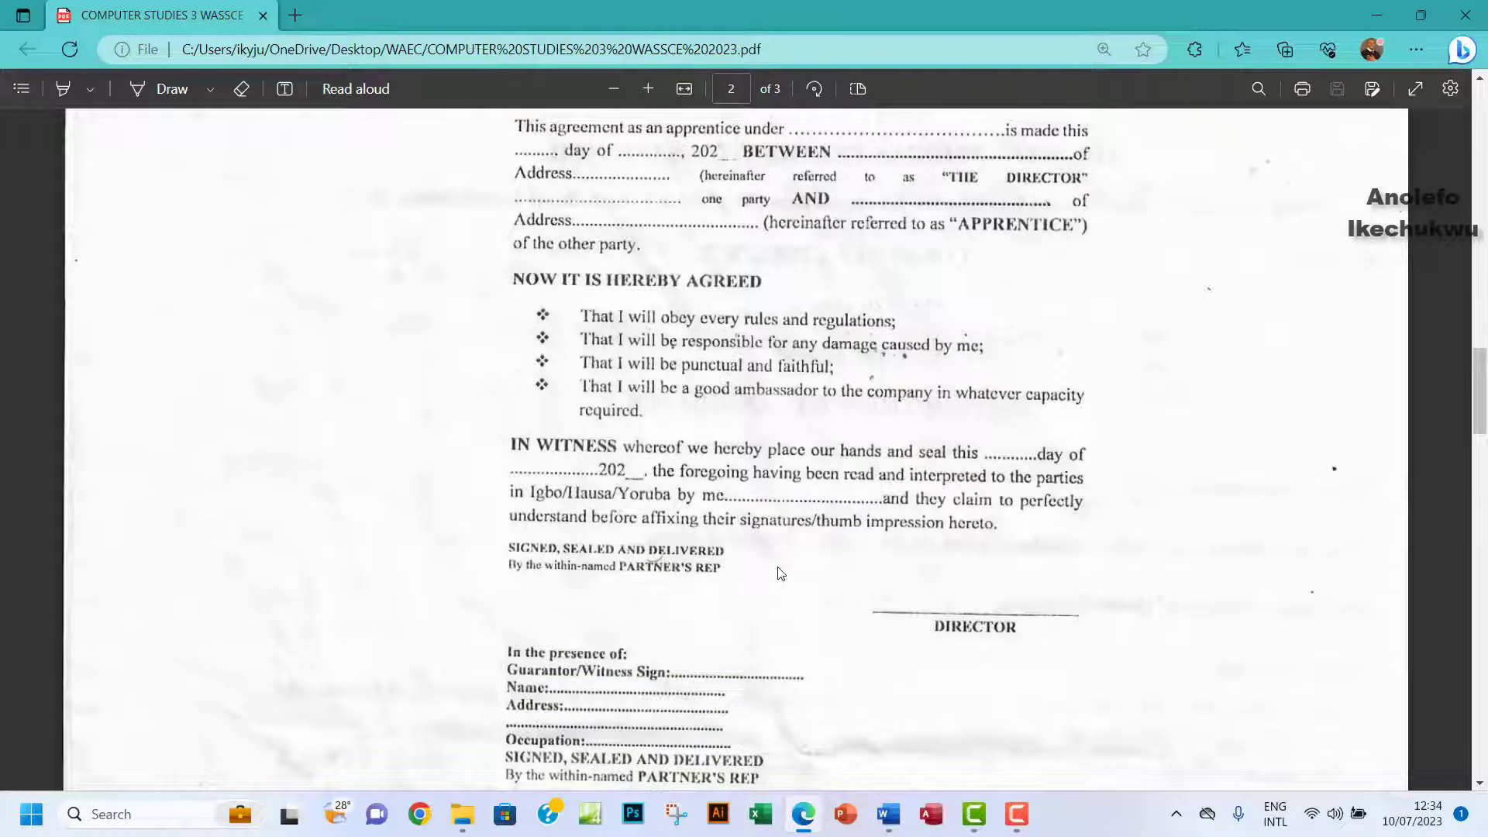
{"action": "scroll", "coordinate": [781, 572], "scroll_direction": "up", "scroll_amount": 2}
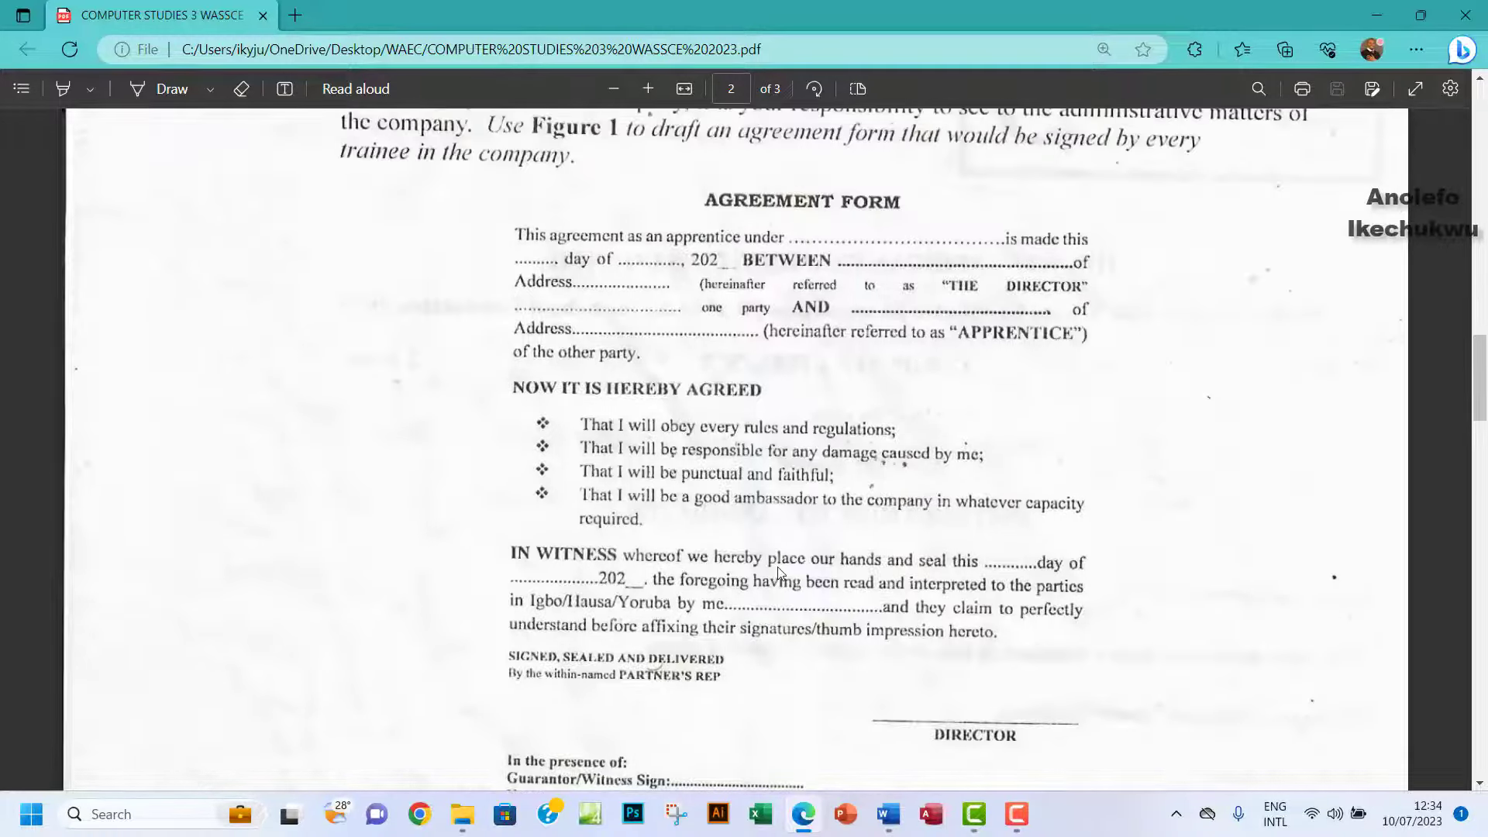
{"action": "scroll", "coordinate": [780, 572], "scroll_direction": "down", "scroll_amount": 4}
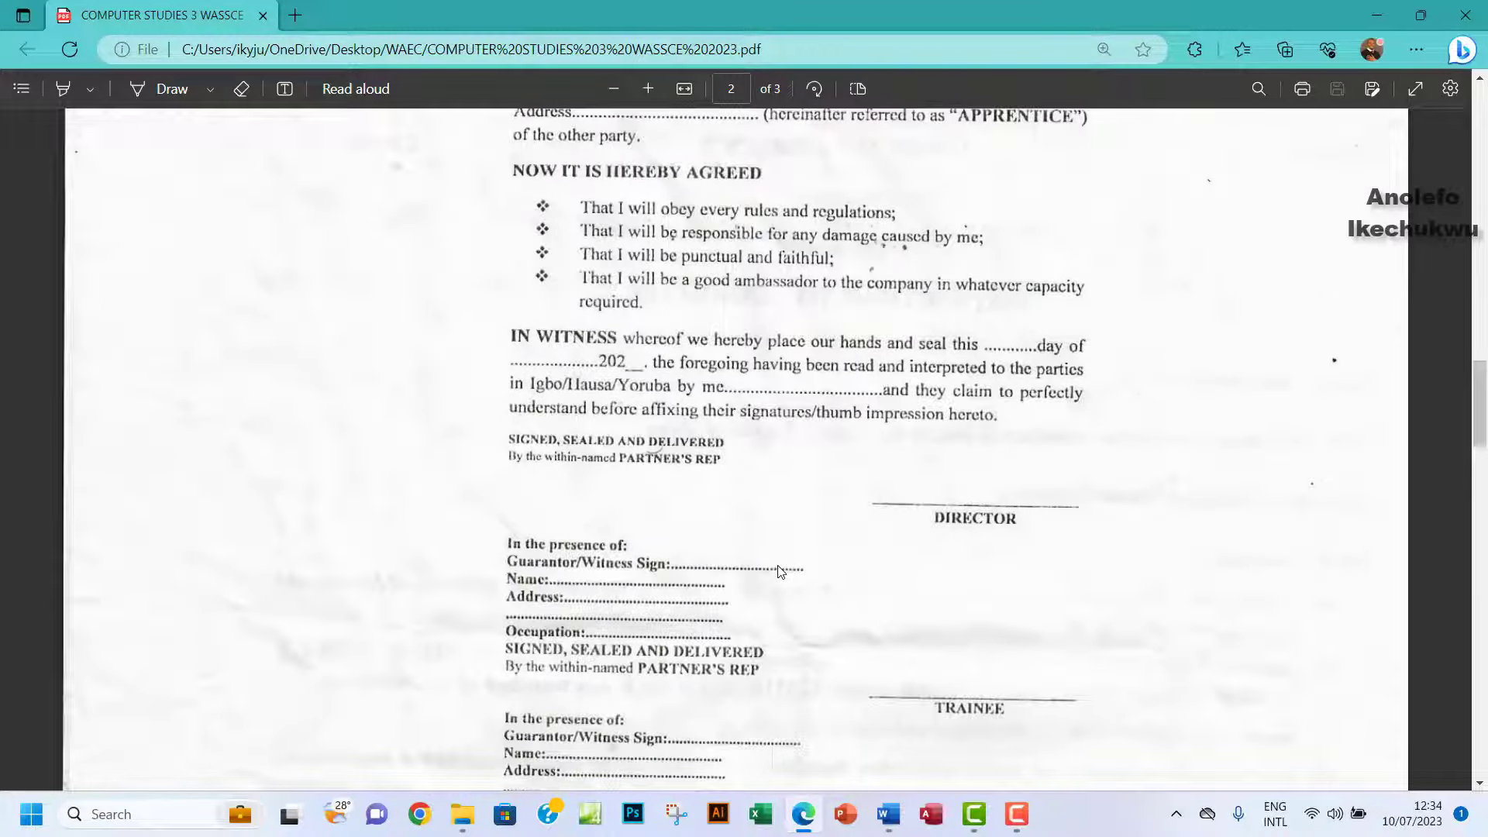
{"action": "scroll", "coordinate": [778, 572], "scroll_direction": "down", "scroll_amount": 4}
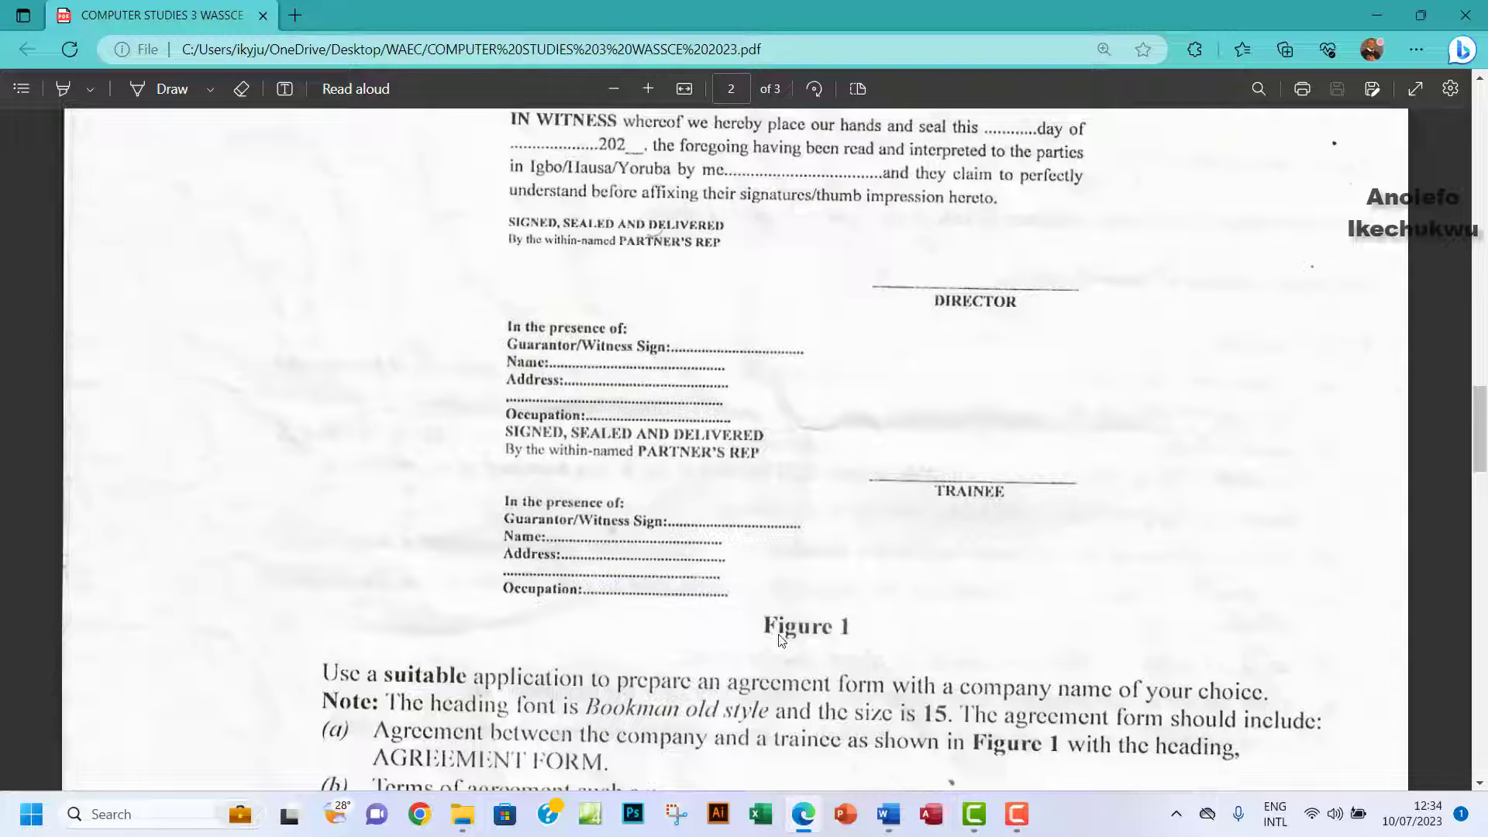
{"action": "left_click", "coordinate": [888, 814]}
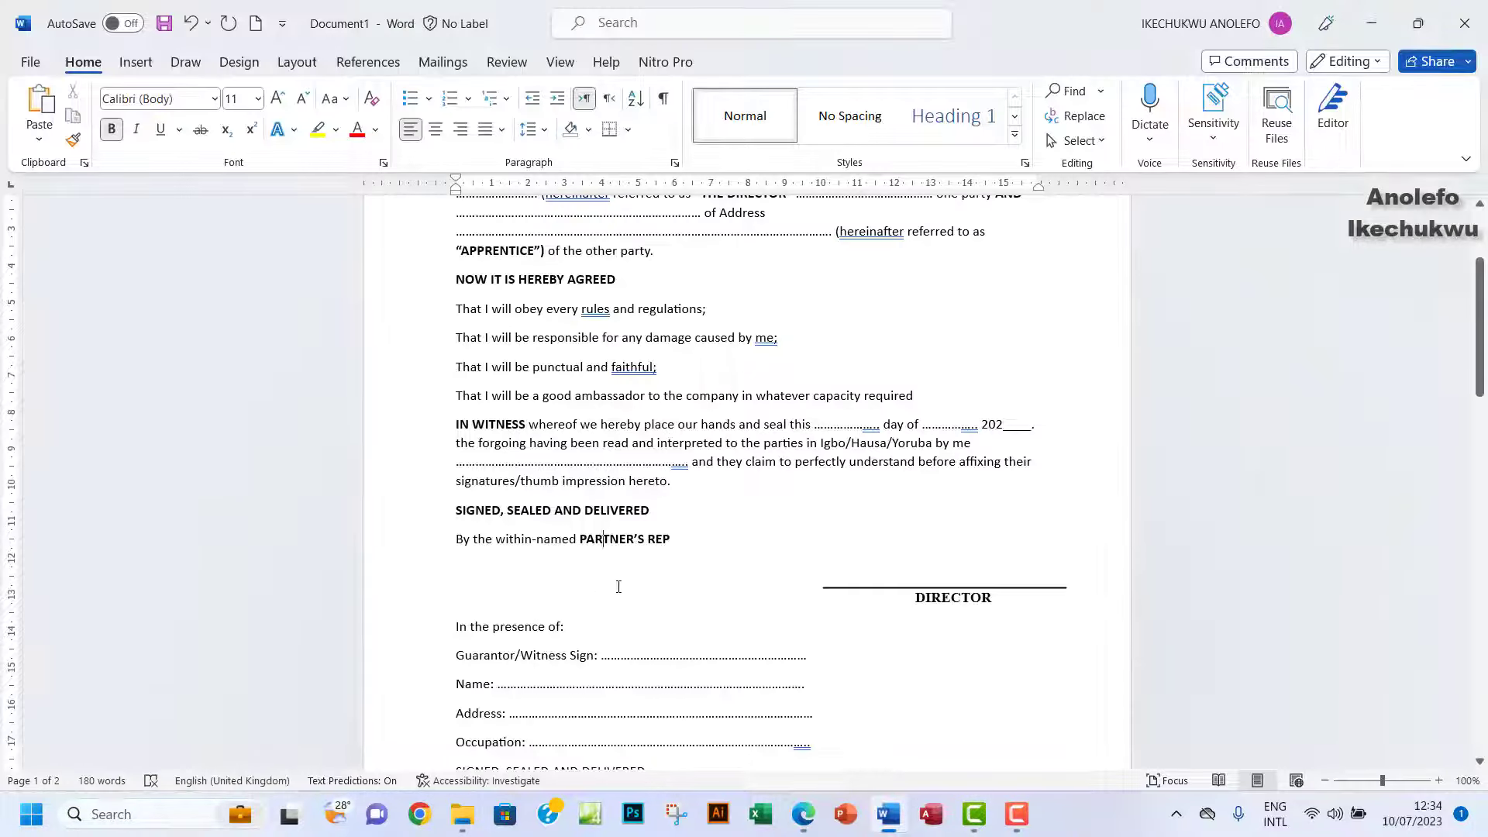
Bold the director's witness block and the trainee's witness block through Occupation.
{"action": "scroll", "coordinate": [618, 587], "scroll_direction": "down", "scroll_amount": 3}
{"action": "left_click_drag", "start_coordinate": [460, 486], "coordinate": [671, 664]}
{"action": "left_click", "coordinate": [694, 625]}
{"action": "scroll", "coordinate": [606, 544], "scroll_direction": "down", "scroll_amount": 7}
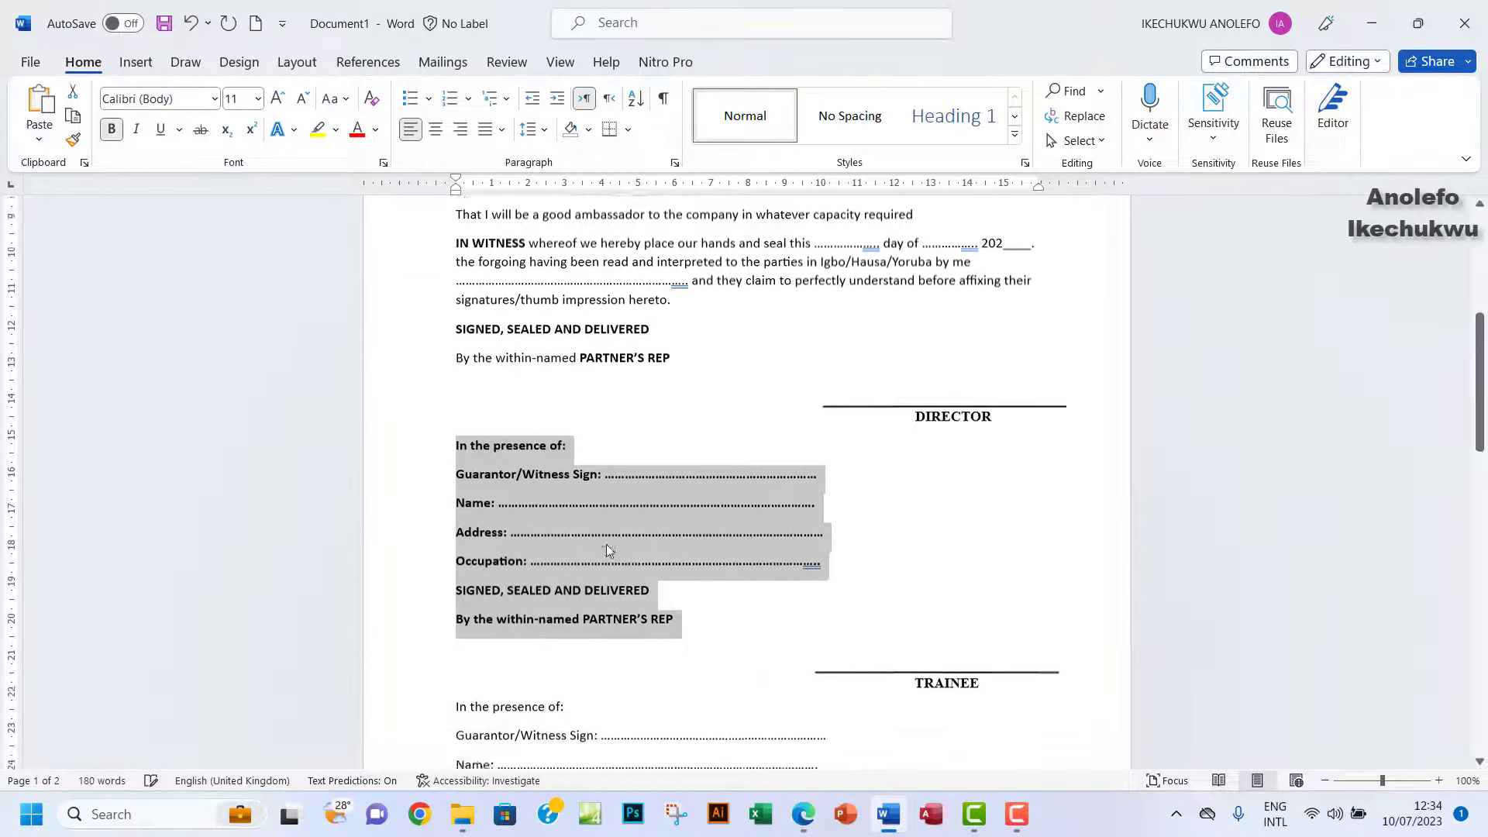
{"action": "left_click_drag", "start_coordinate": [460, 427], "coordinate": [756, 679]}
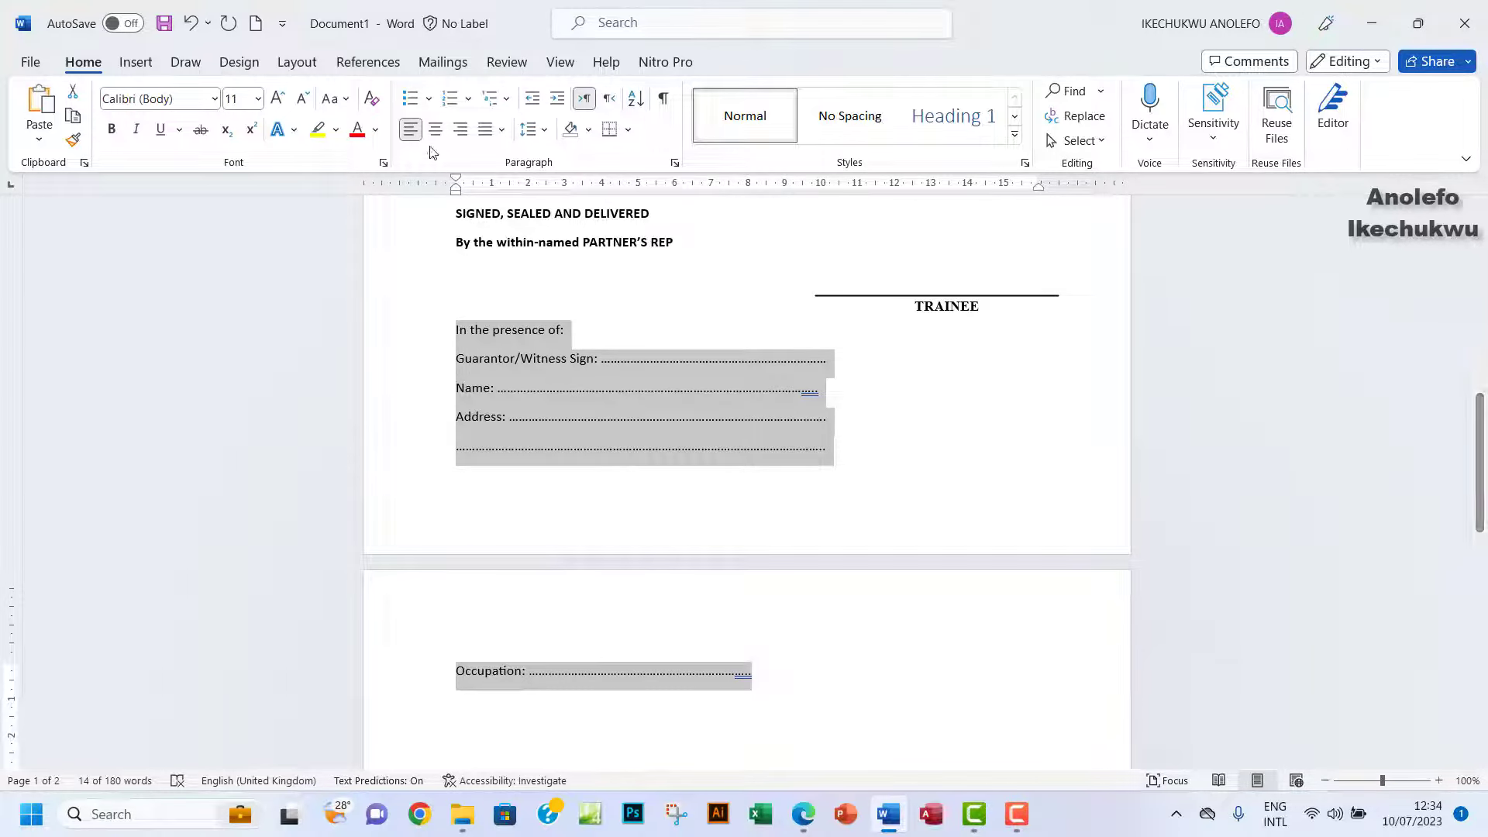
{"action": "left_click", "coordinate": [112, 129]}
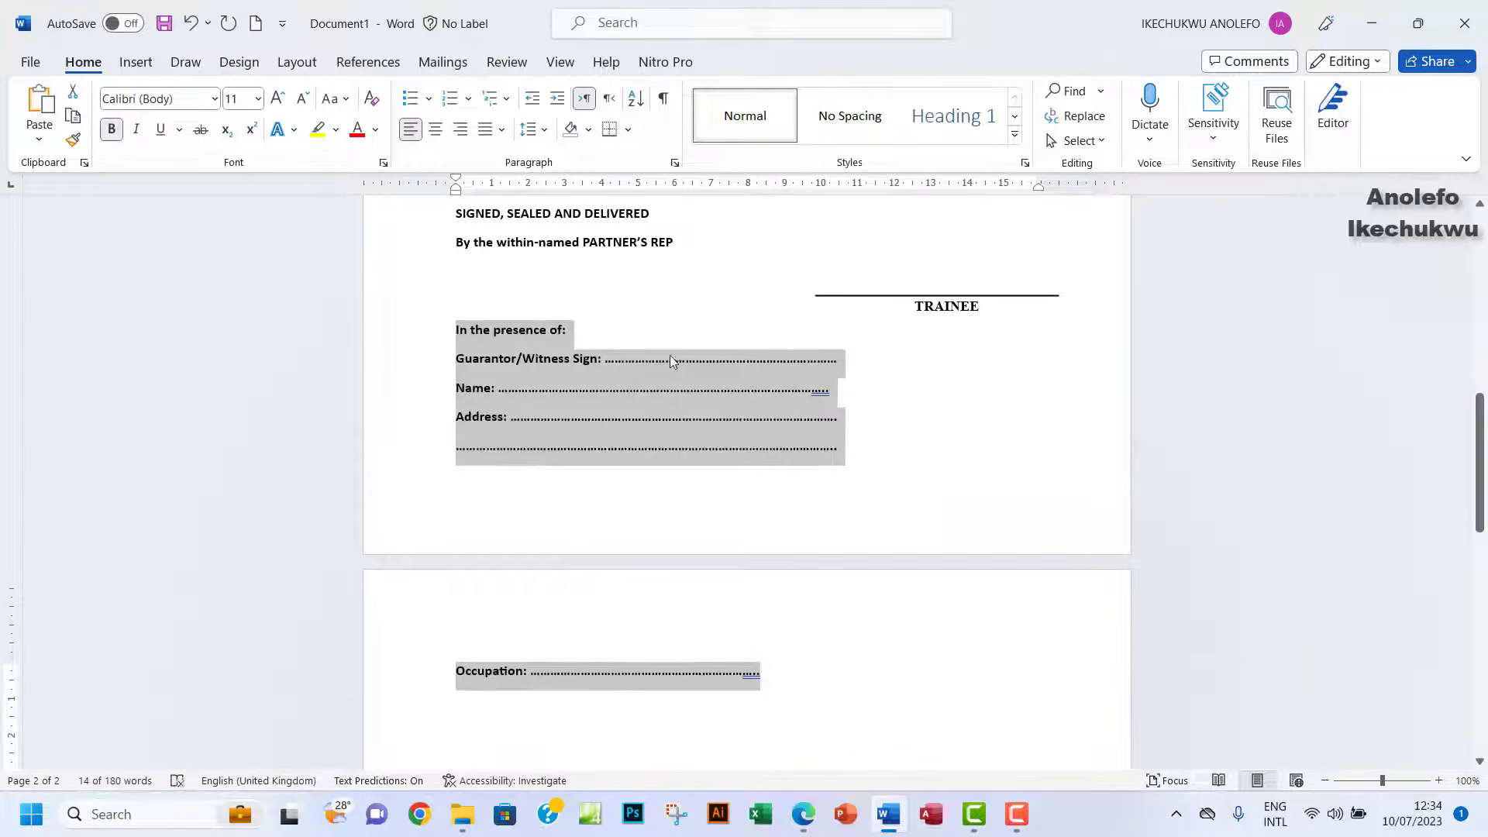
{"action": "scroll", "coordinate": [671, 357], "scroll_direction": "up", "scroll_amount": 10}
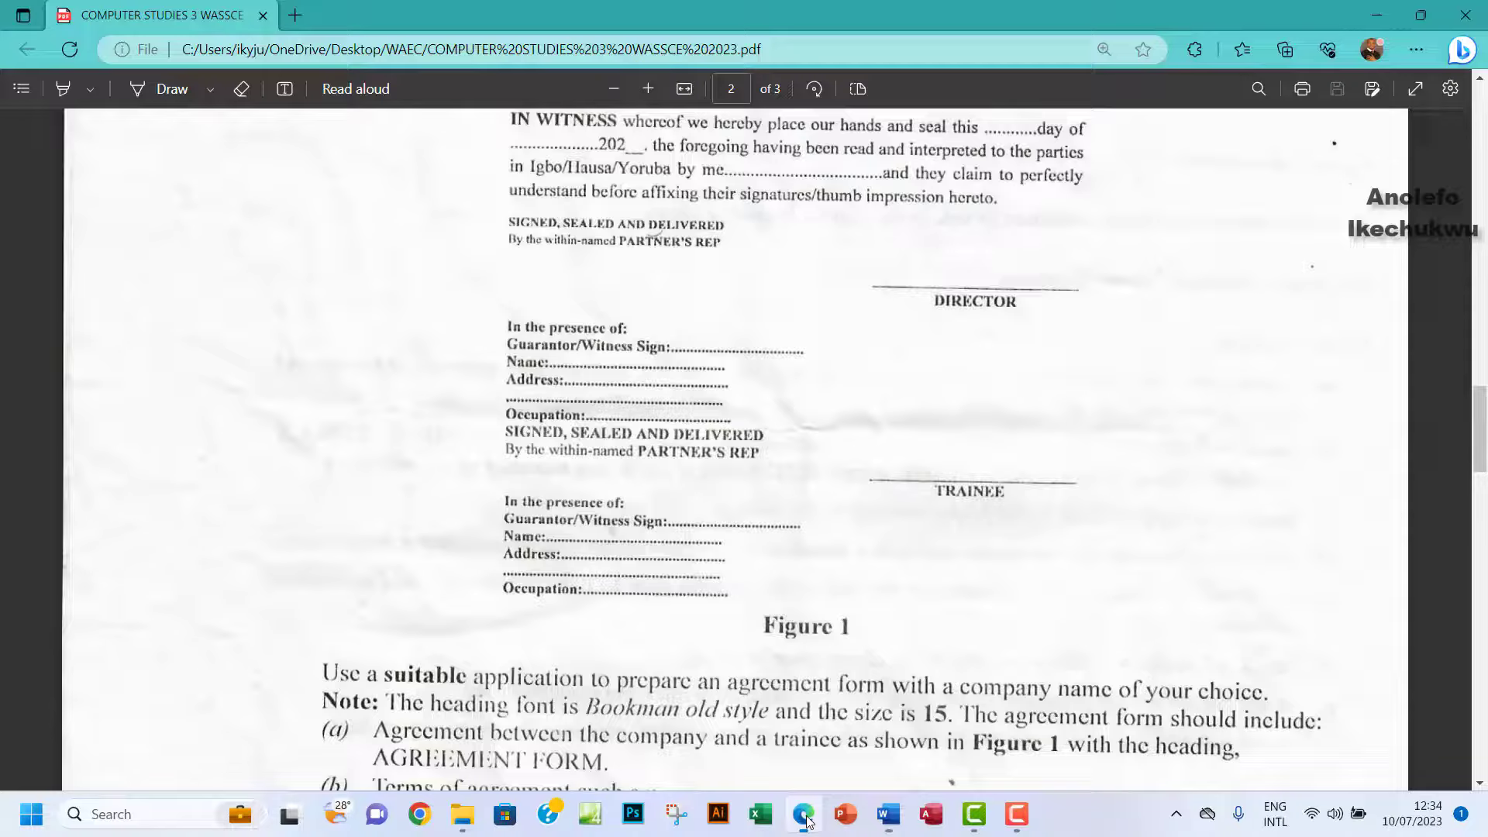
{"action": "left_click", "coordinate": [803, 814]}
{"action": "scroll", "coordinate": [683, 458], "scroll_direction": "up", "scroll_amount": 3}
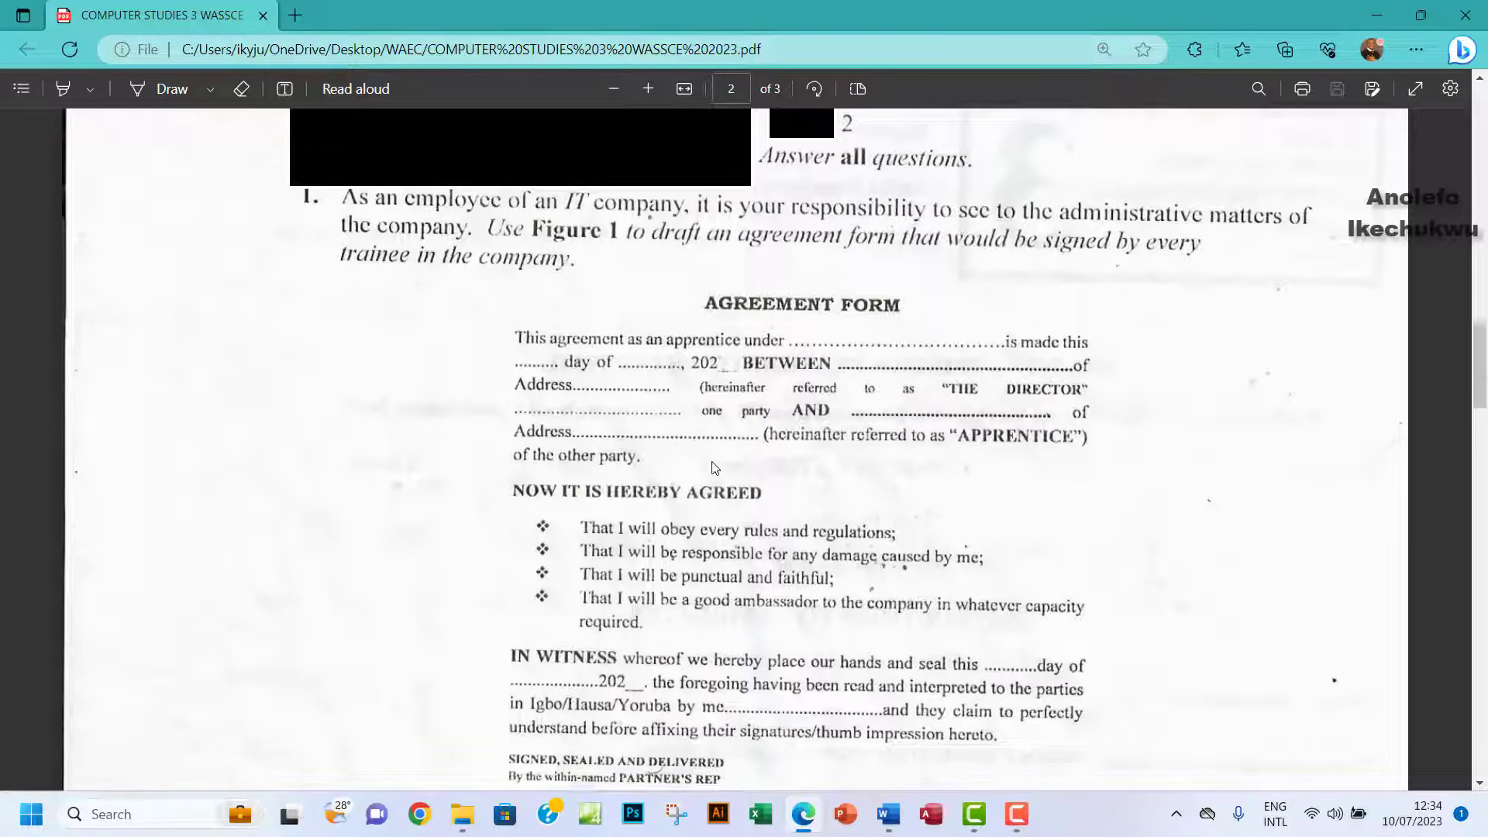
{"action": "scroll", "coordinate": [709, 465], "scroll_direction": "down", "scroll_amount": 1}
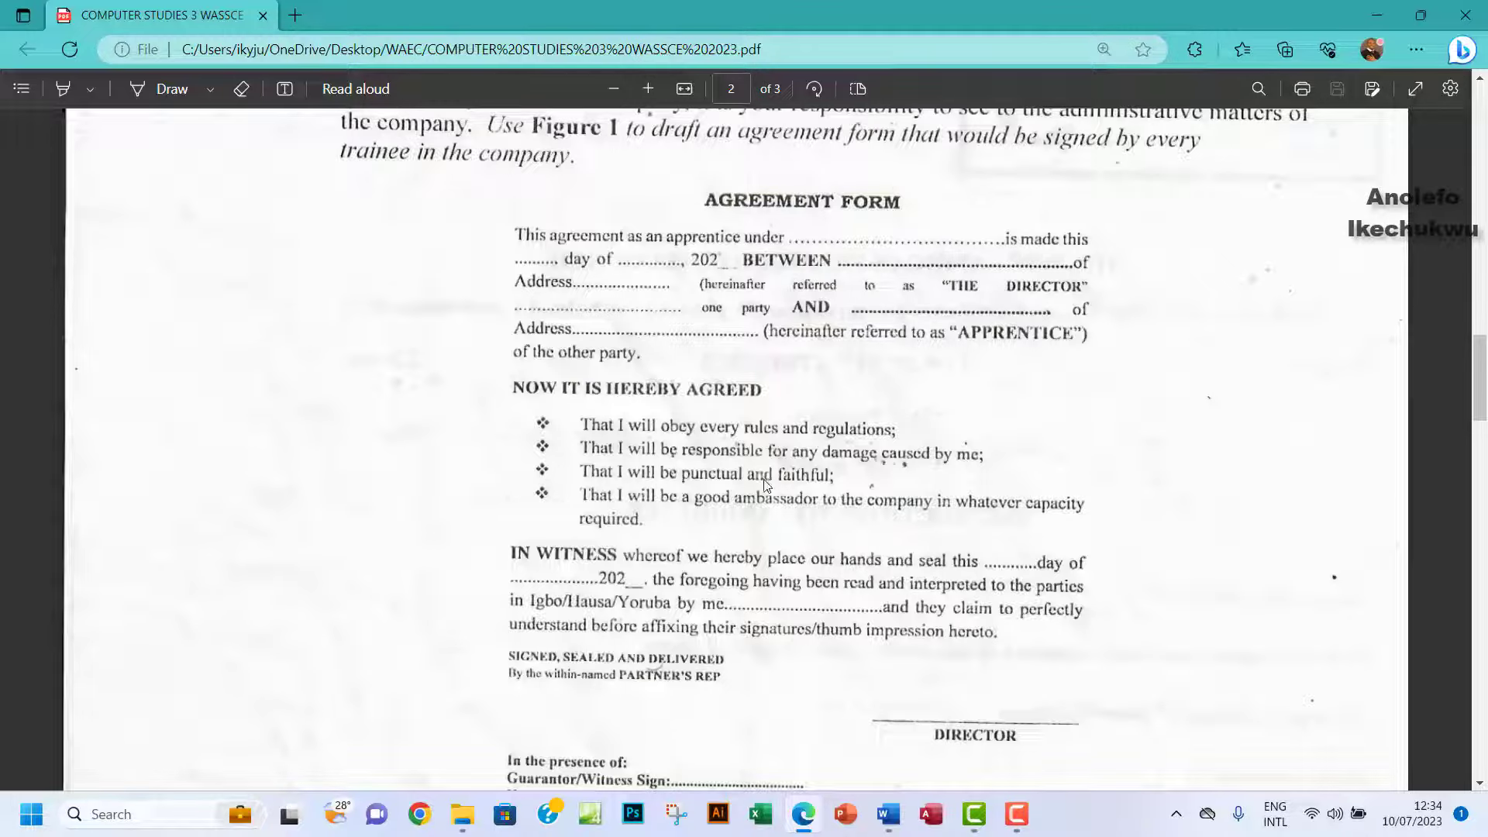
Select the whole document and apply the Times New Roman font.
{"action": "left_click", "coordinate": [888, 813]}
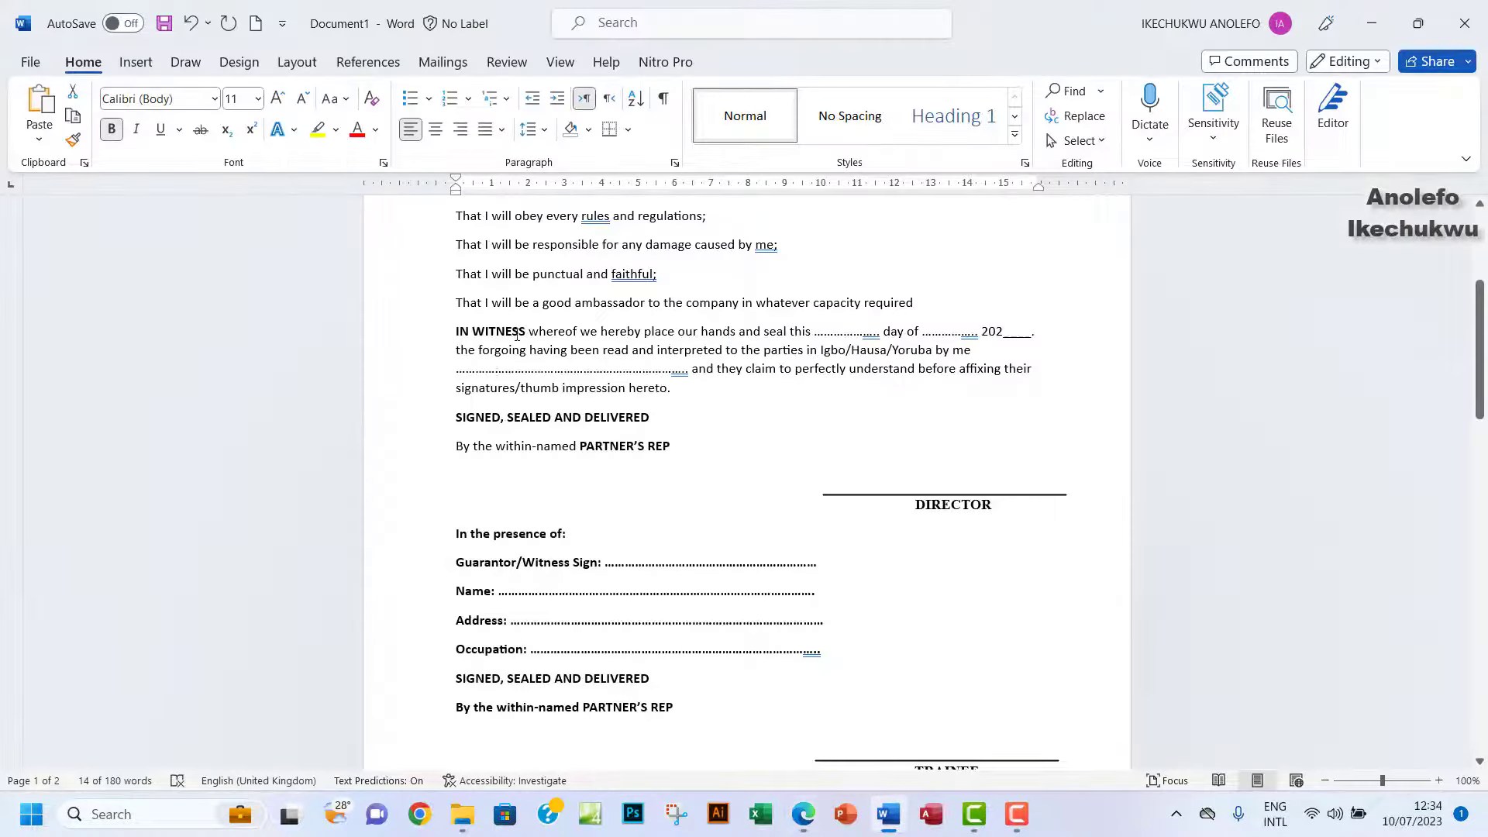
{"action": "key", "text": "ctrl+a"}
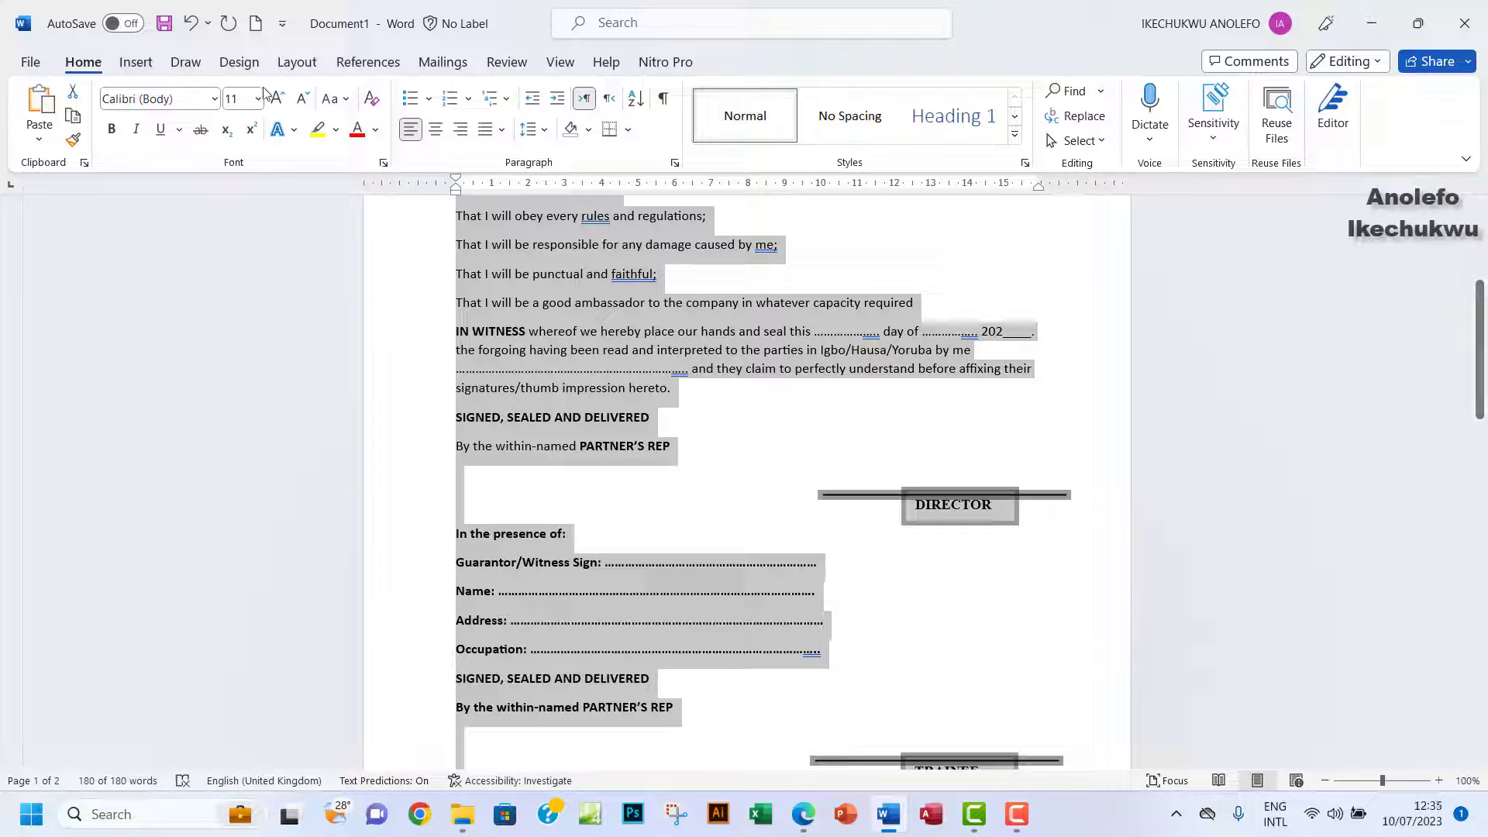
{"action": "left_click", "coordinate": [217, 98]}
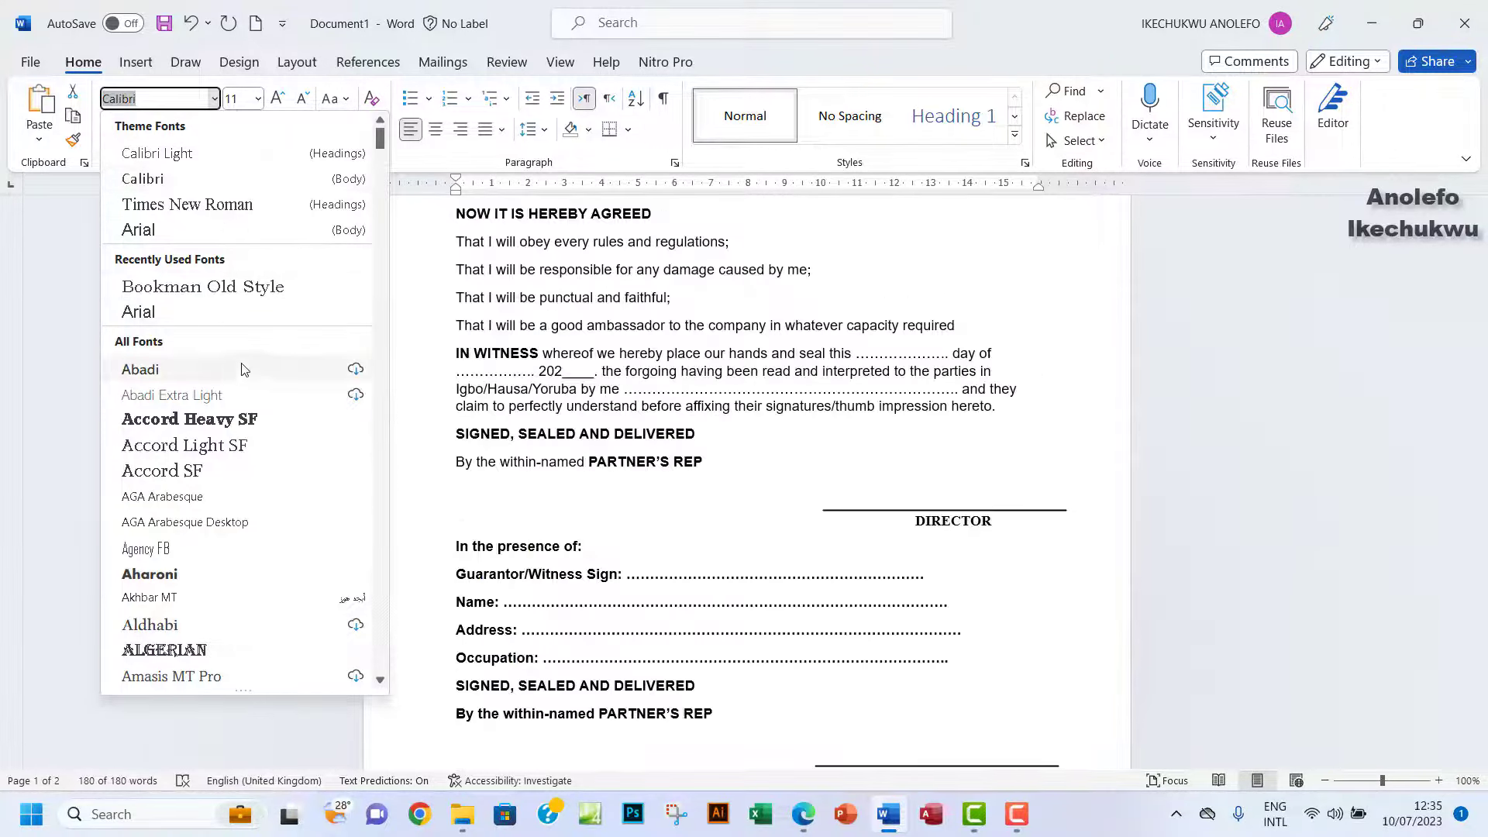
{"action": "left_click", "coordinate": [203, 208]}
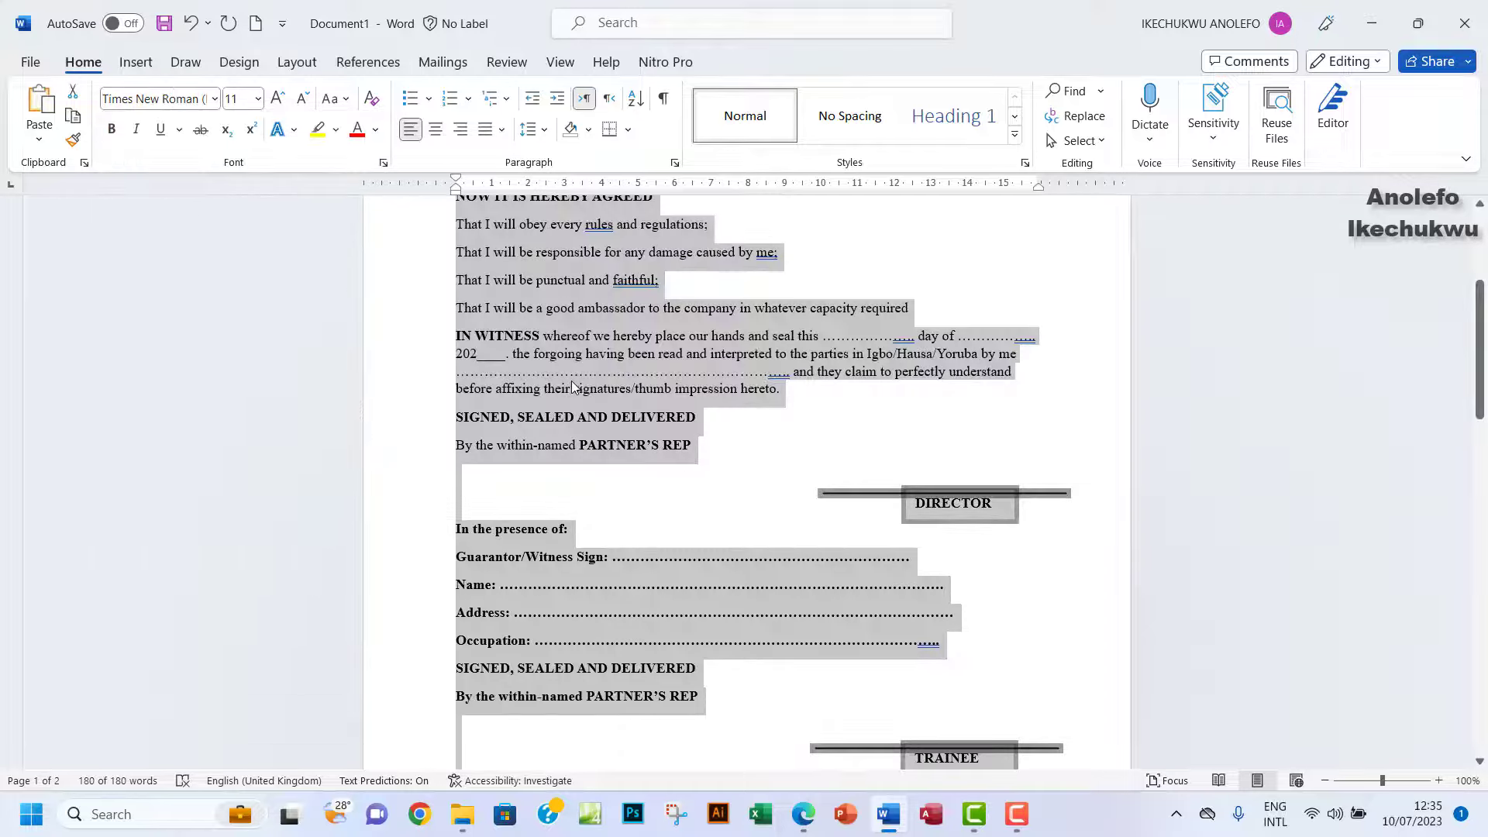
{"action": "left_click", "coordinate": [578, 378]}
{"action": "scroll", "coordinate": [636, 339], "scroll_direction": "up", "scroll_amount": 1}
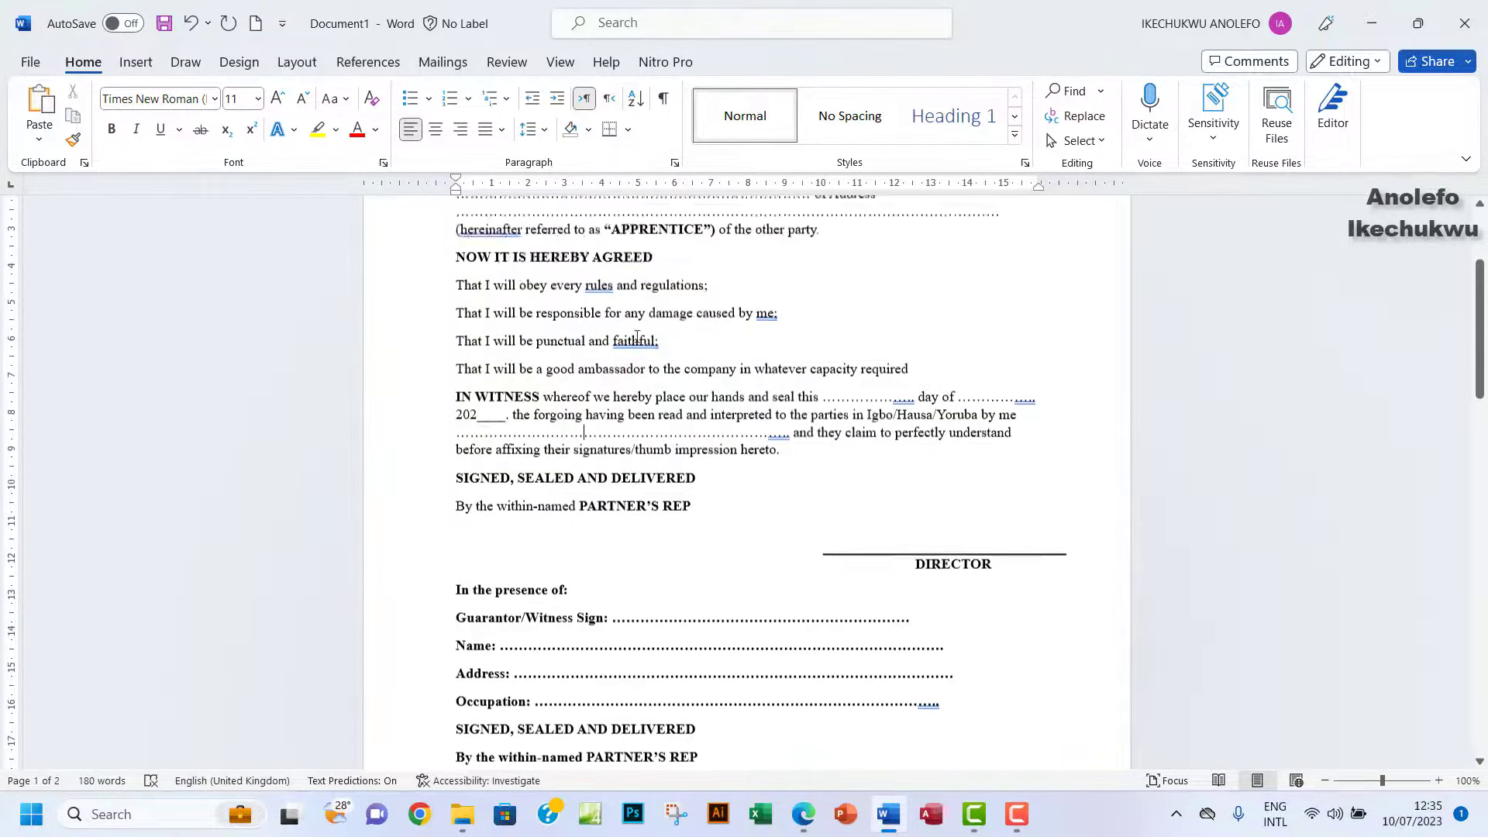
{"action": "scroll", "coordinate": [636, 339], "scroll_direction": "up", "scroll_amount": 5}
{"action": "scroll", "coordinate": [636, 339], "scroll_direction": "down", "scroll_amount": 12}
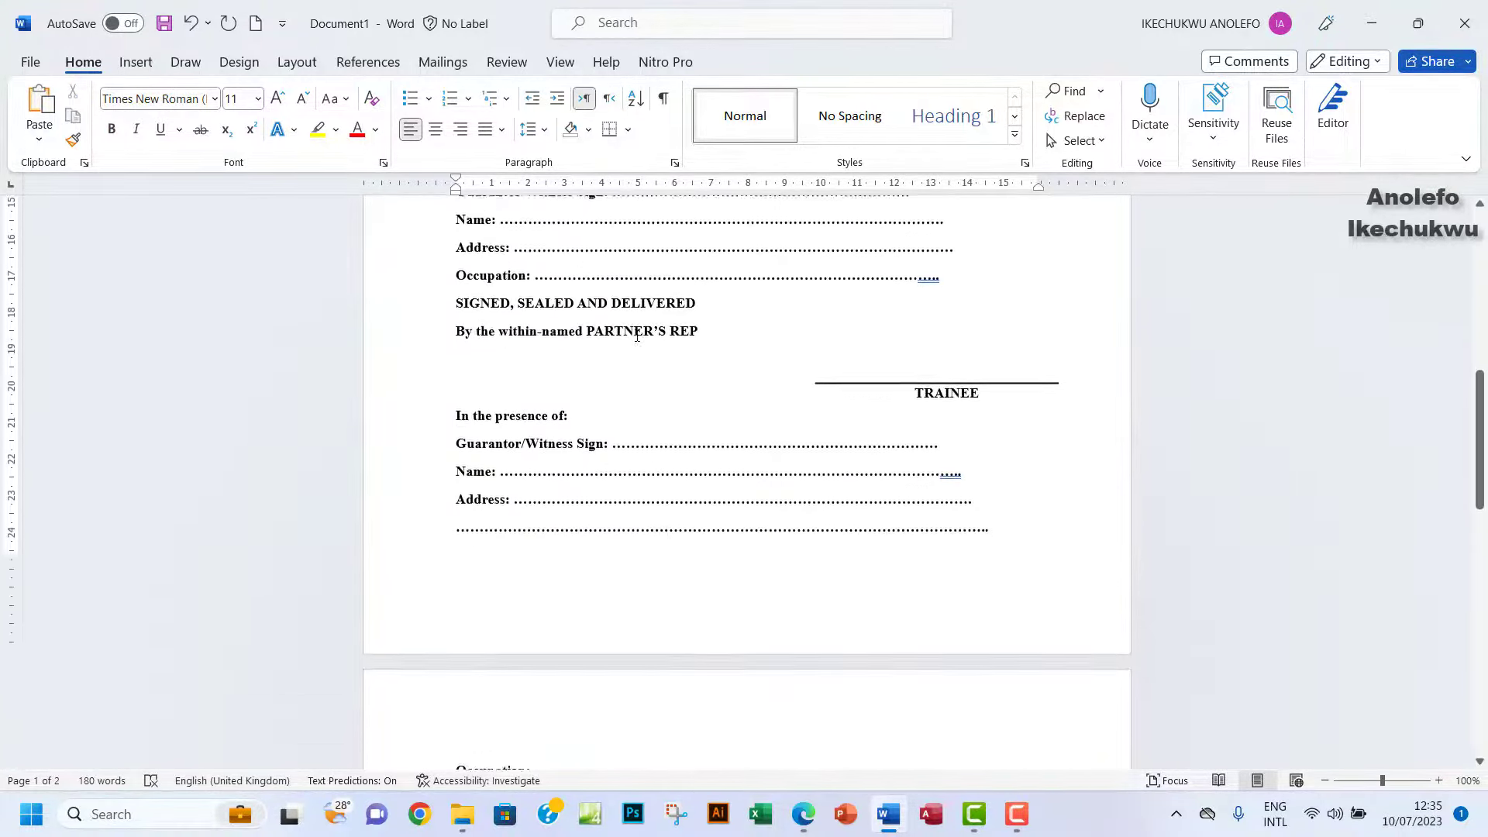
{"action": "scroll", "coordinate": [636, 339], "scroll_direction": "down", "scroll_amount": 3}
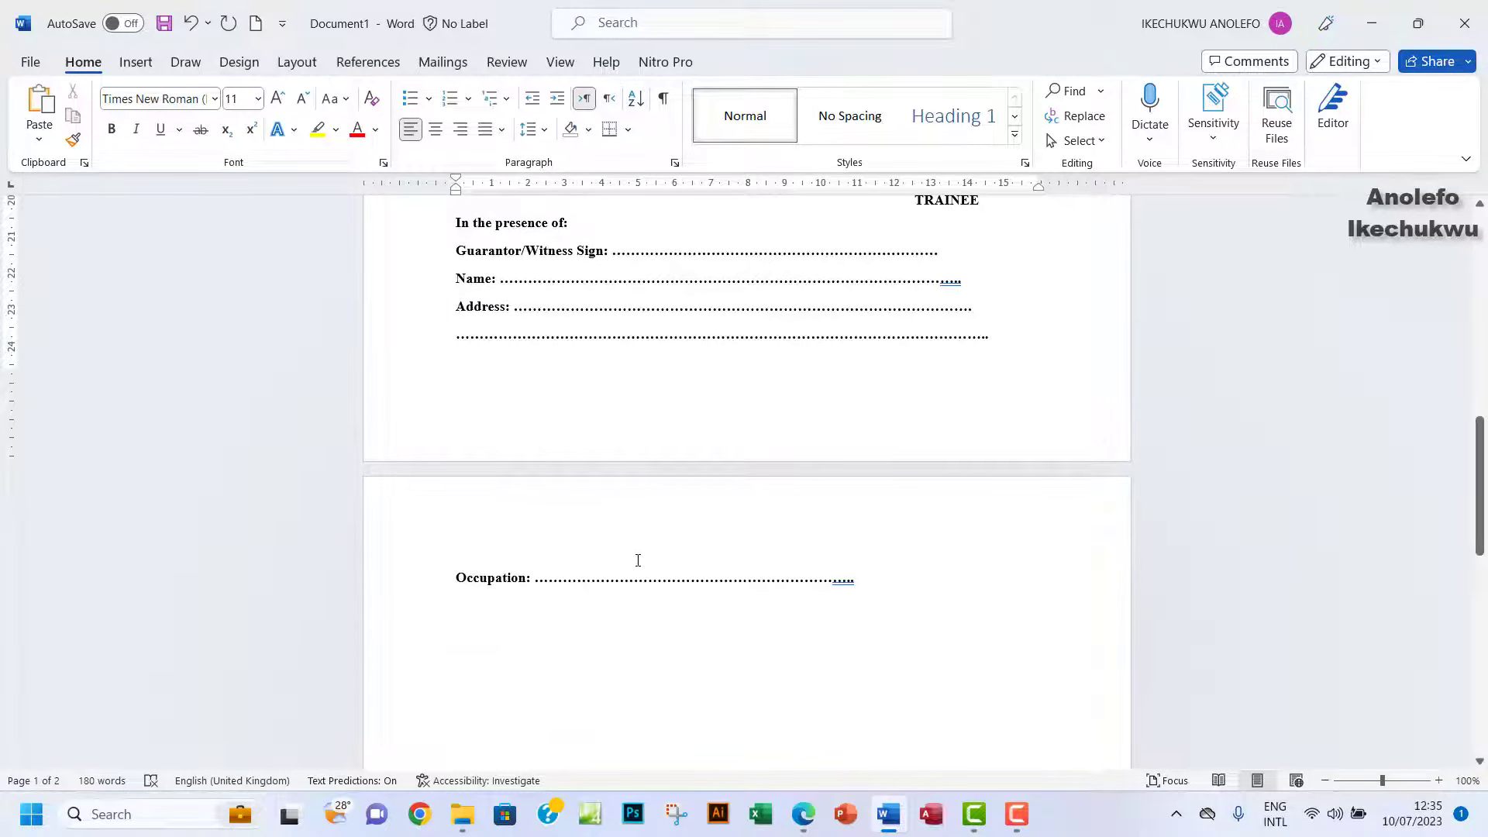
{"action": "scroll", "coordinate": [734, 366], "scroll_direction": "up", "scroll_amount": 10}
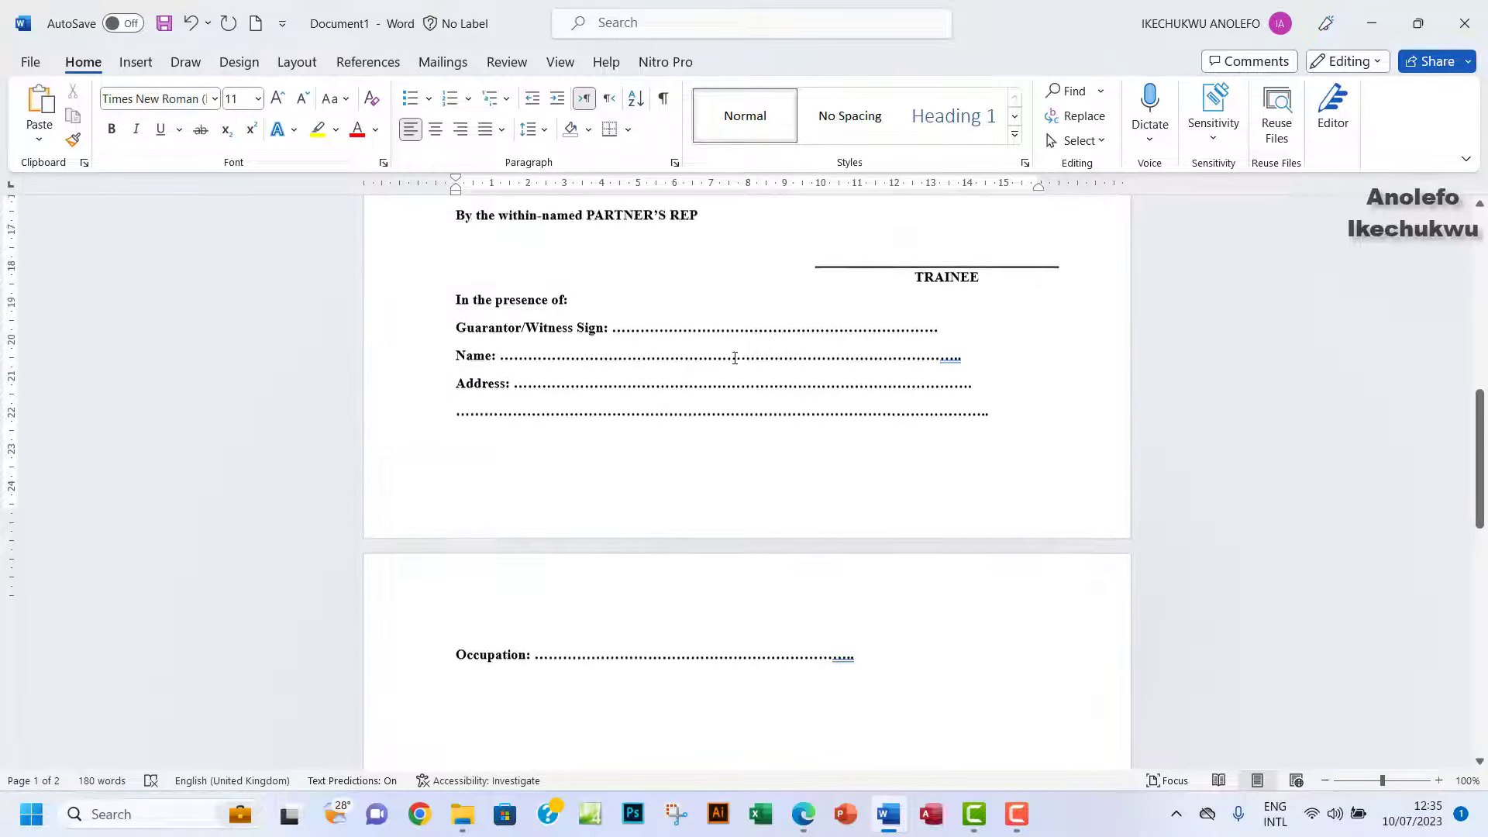
{"action": "scroll", "coordinate": [732, 355], "scroll_direction": "up", "scroll_amount": 2}
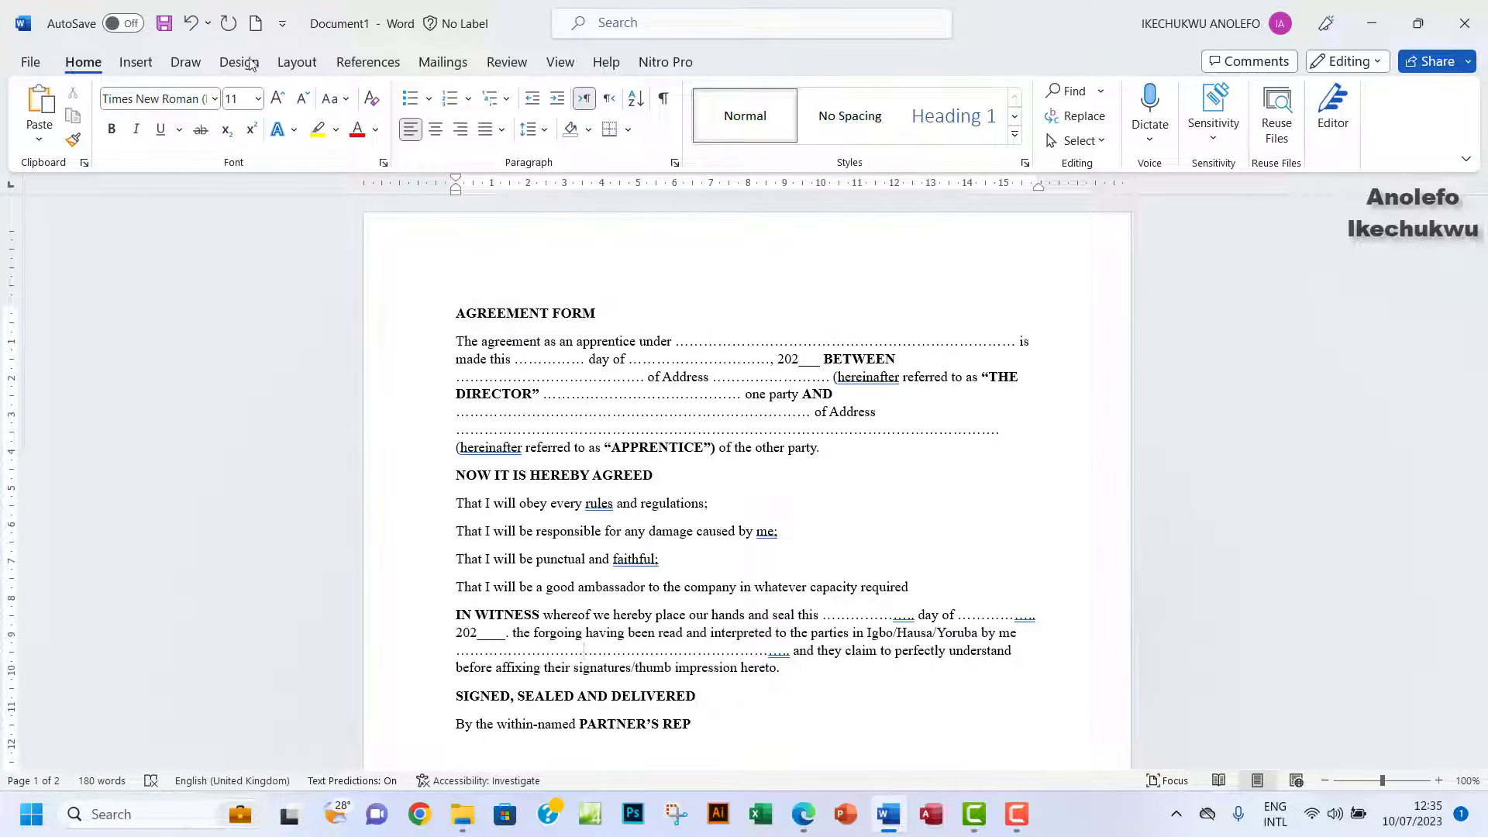
{"action": "left_click", "coordinate": [298, 62]}
Switch the page margins to the Narrow preset.
{"action": "left_click", "coordinate": [40, 113]}
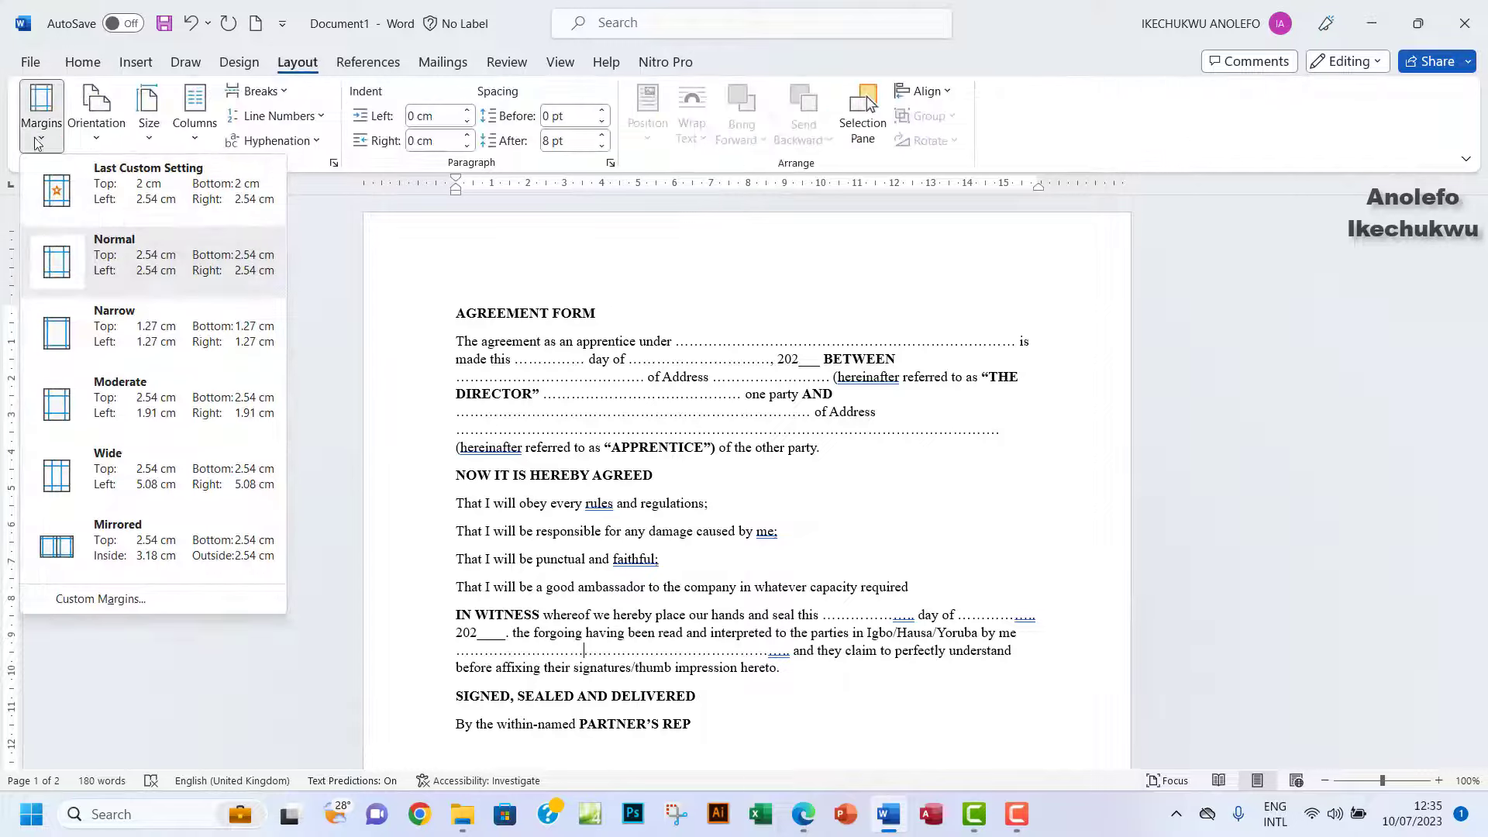
{"action": "left_click", "coordinate": [171, 347]}
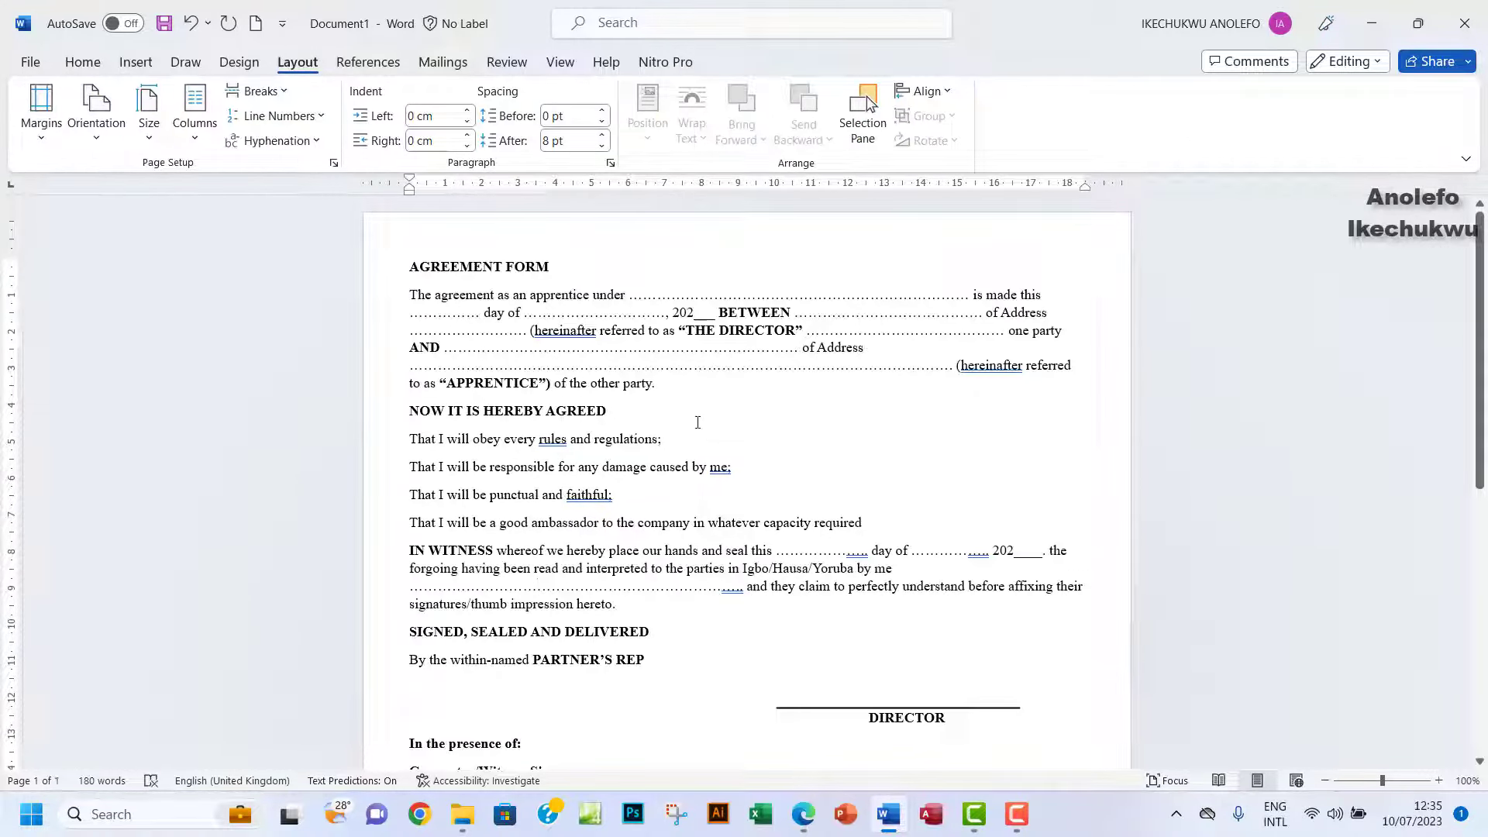
{"action": "scroll", "coordinate": [697, 422], "scroll_direction": "down", "scroll_amount": 8}
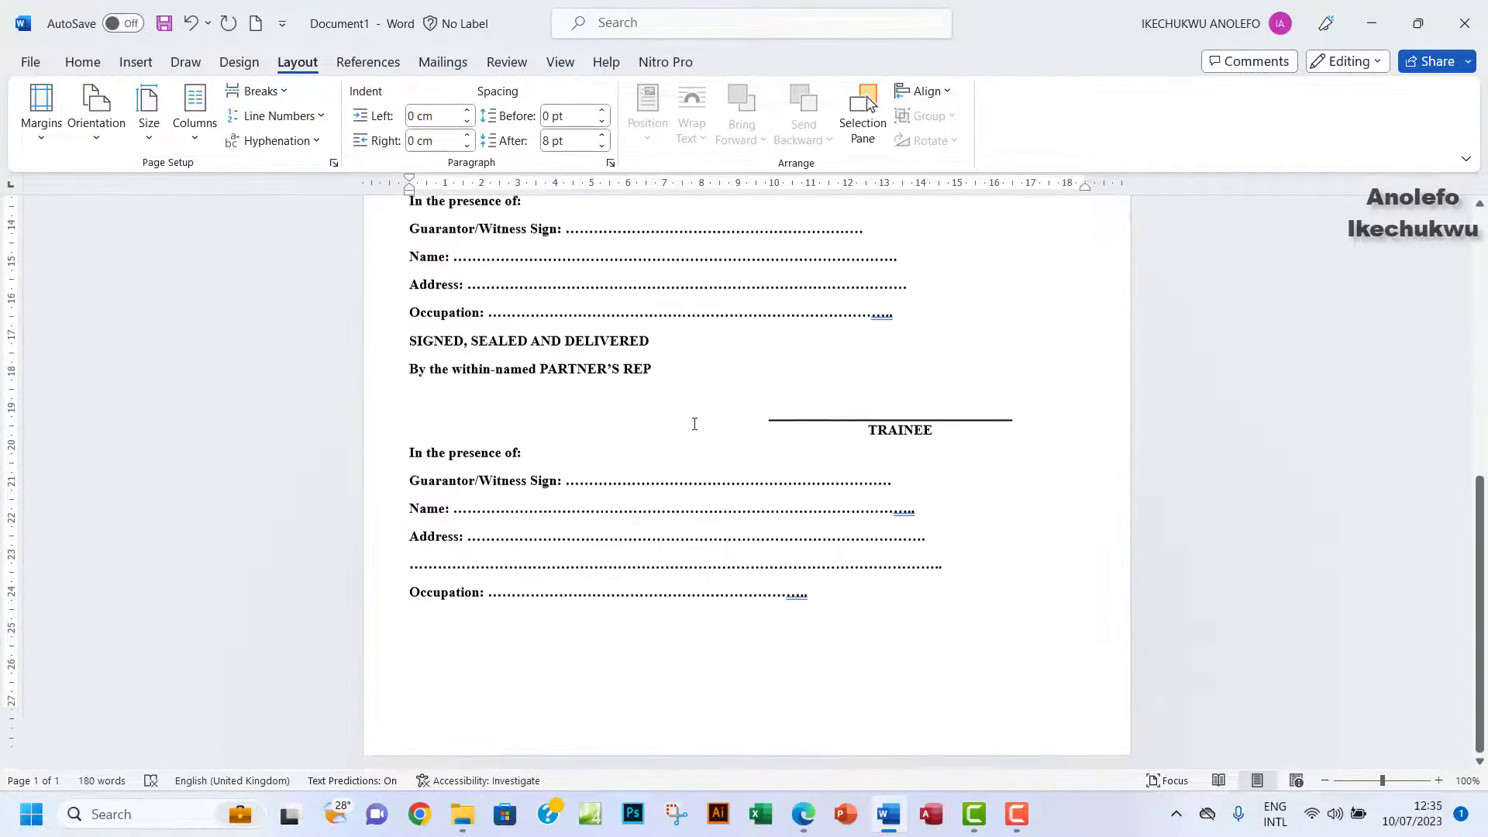
{"action": "scroll", "coordinate": [694, 424], "scroll_direction": "up", "scroll_amount": 4}
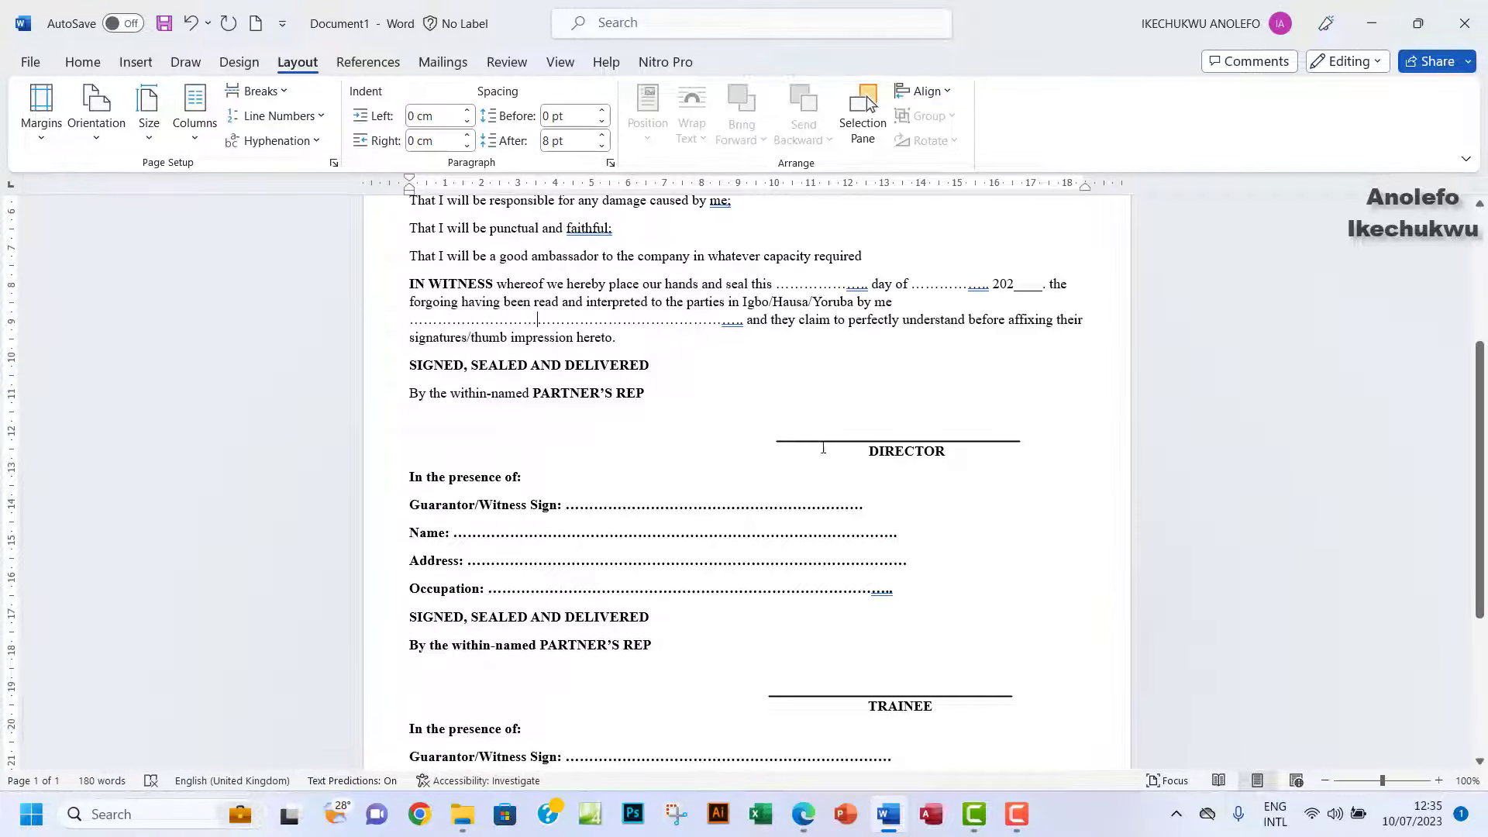
Shift the DIRECTOR label and its signature line together to the right.
{"action": "left_click", "coordinate": [875, 446]}
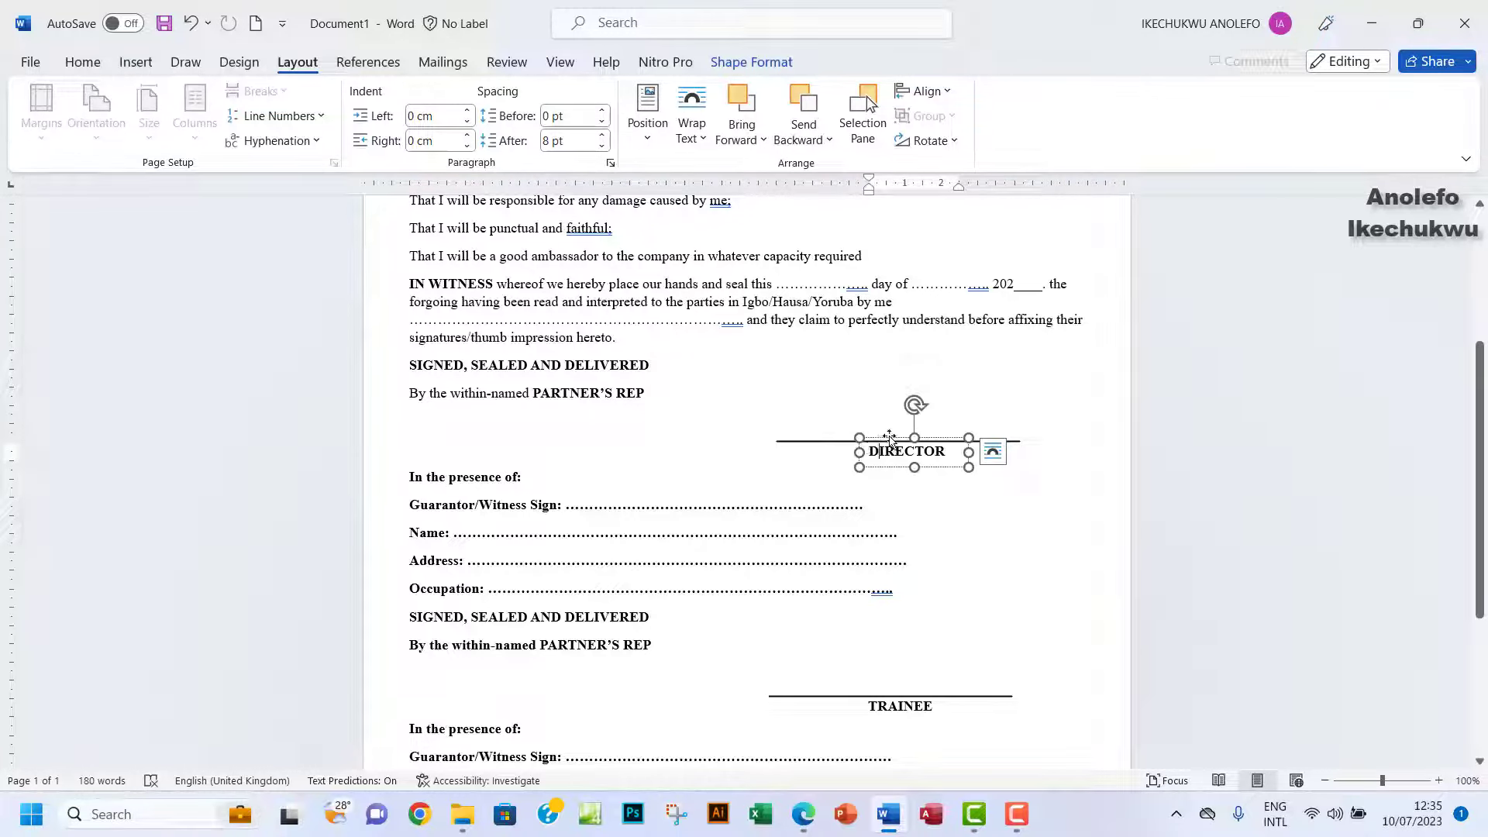
{"action": "scroll", "coordinate": [826, 335], "scroll_direction": "up", "scroll_amount": 1}
{"action": "scroll", "coordinate": [825, 334], "scroll_direction": "up", "scroll_amount": 1}
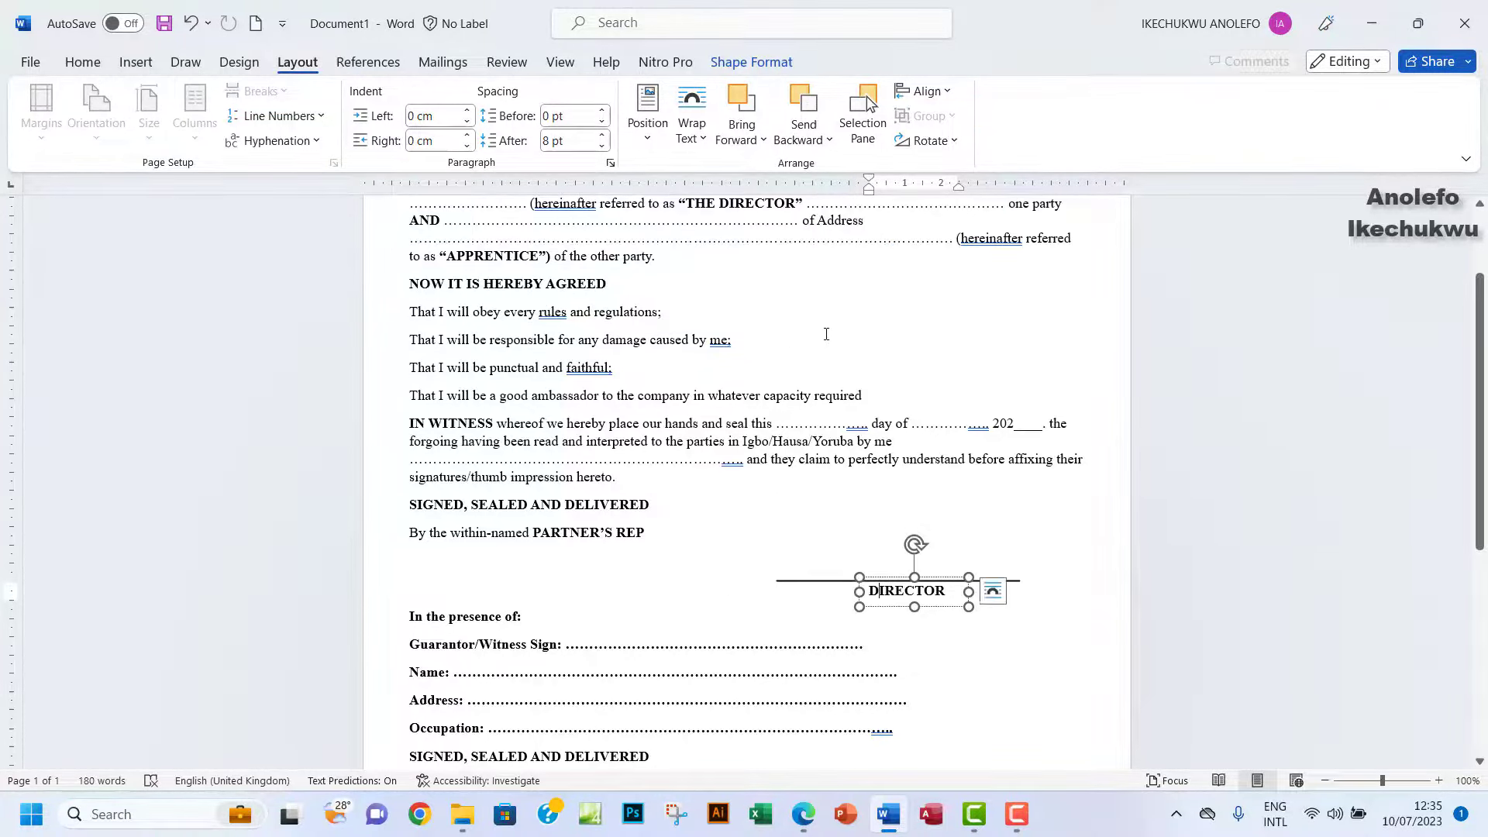
{"action": "scroll", "coordinate": [829, 340], "scroll_direction": "down", "scroll_amount": 2}
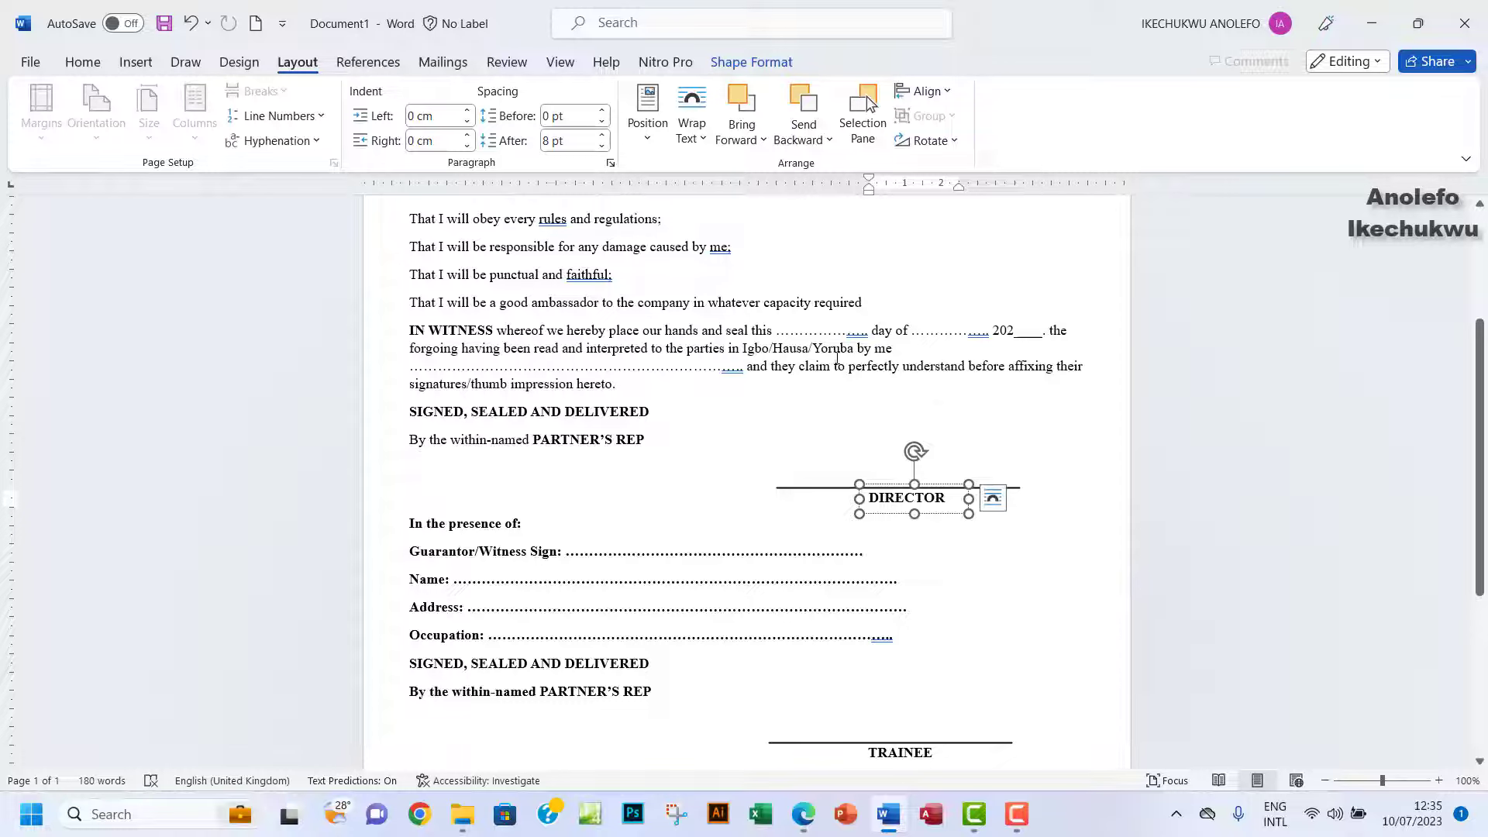
{"action": "left_click", "coordinate": [891, 489]}
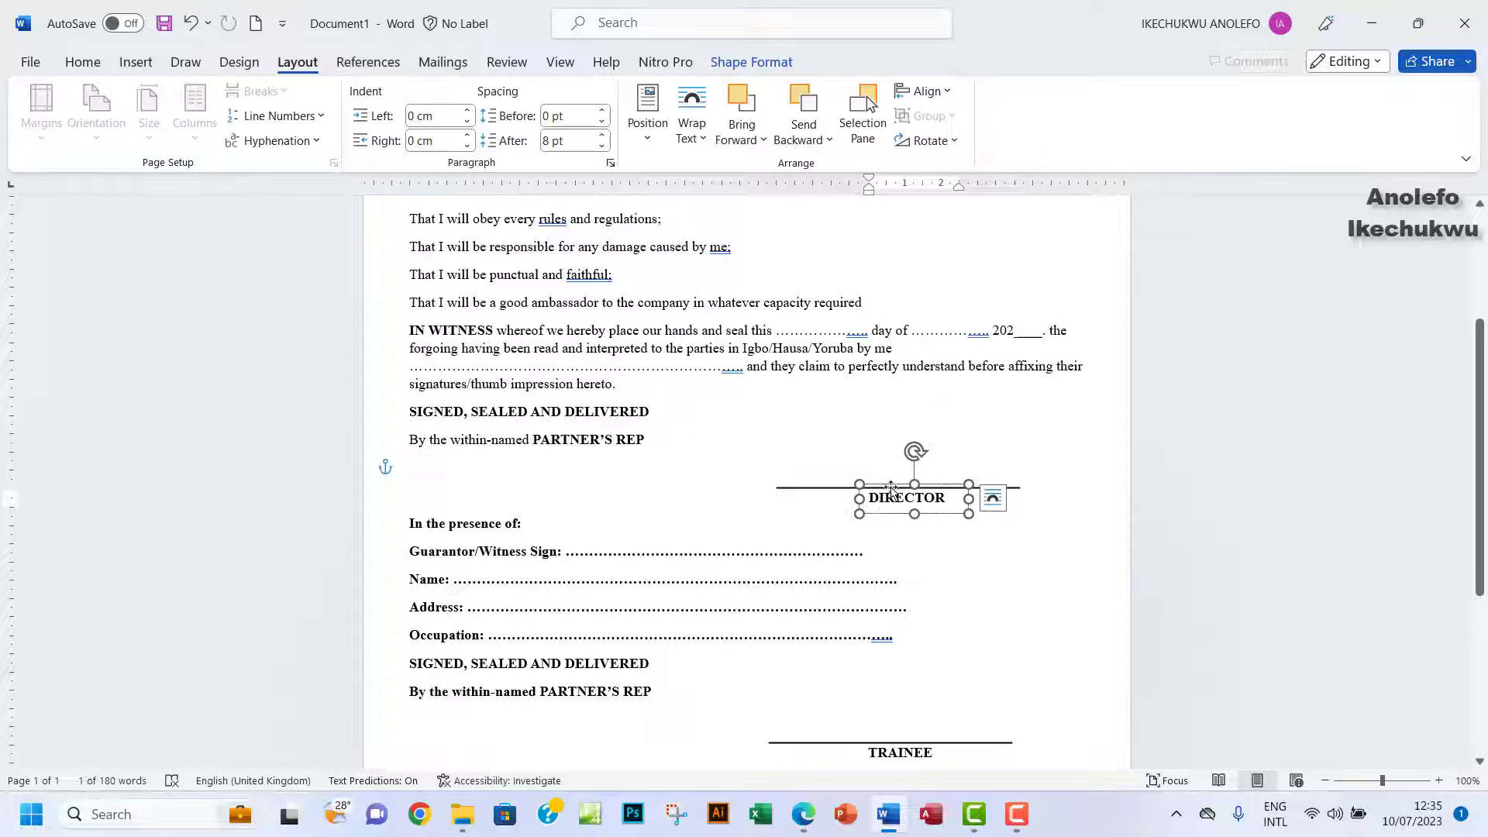
{"action": "left_click", "coordinate": [815, 490]}
{"action": "left_click", "coordinate": [889, 500]}
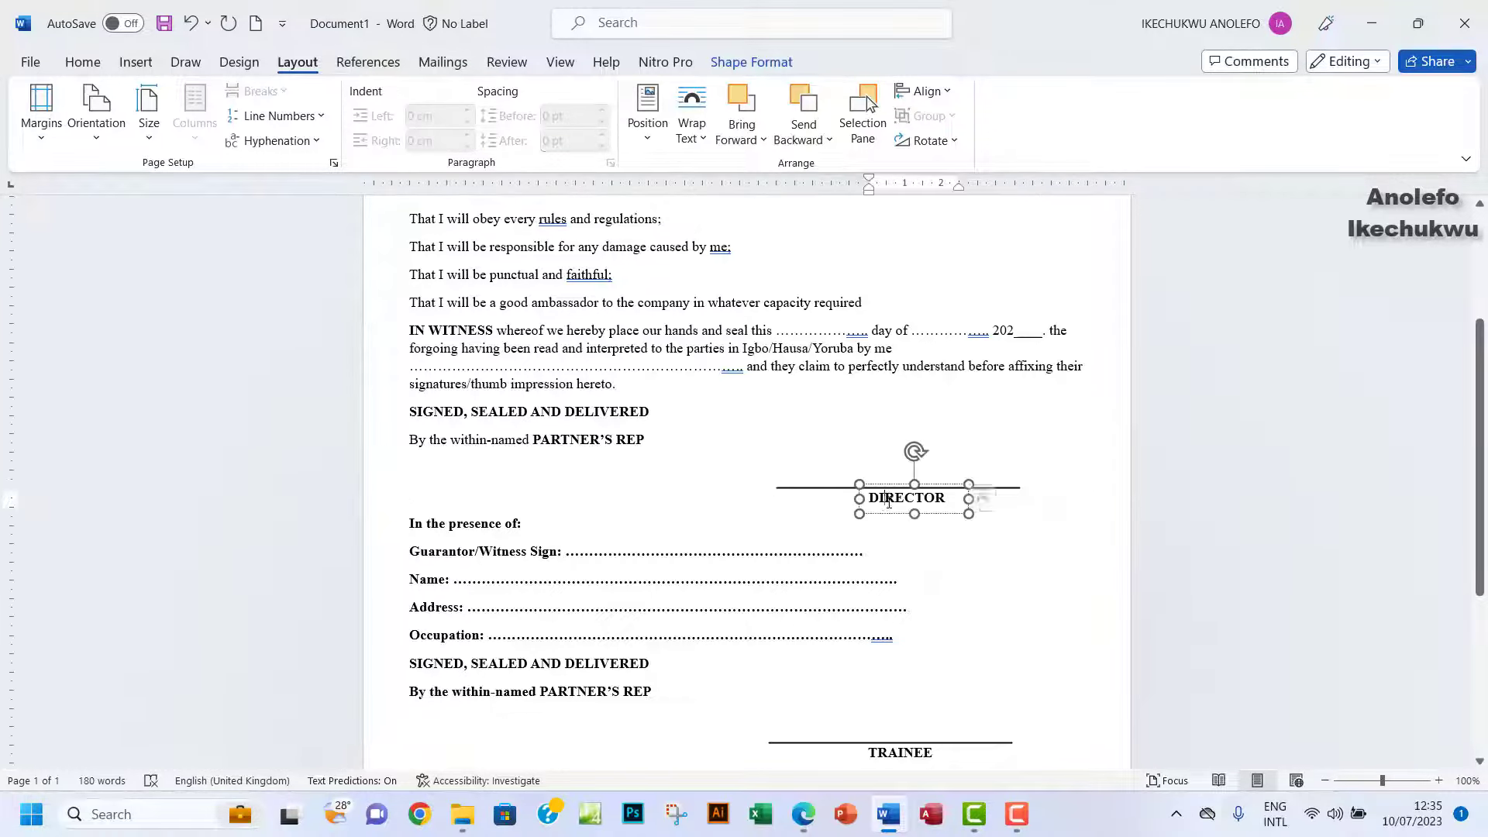
{"action": "left_click", "coordinate": [799, 489]}
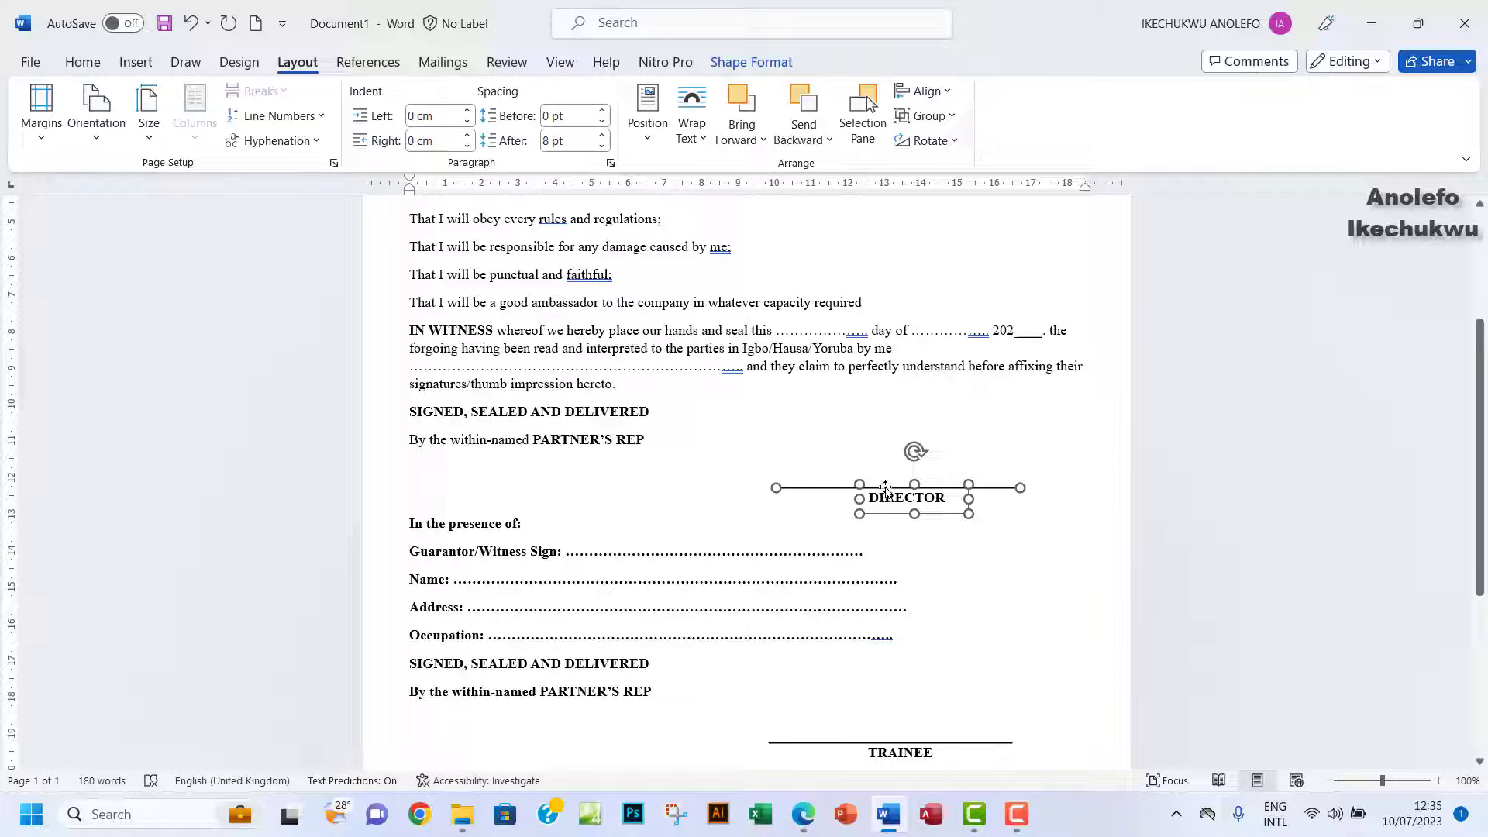
{"action": "left_click_drag", "start_coordinate": [886, 487], "coordinate": [931, 489]}
Move the TRAINEE label and line to the right margin and align DIRECTOR with it.
{"action": "scroll", "coordinate": [1002, 621], "scroll_direction": "down", "scroll_amount": 3}
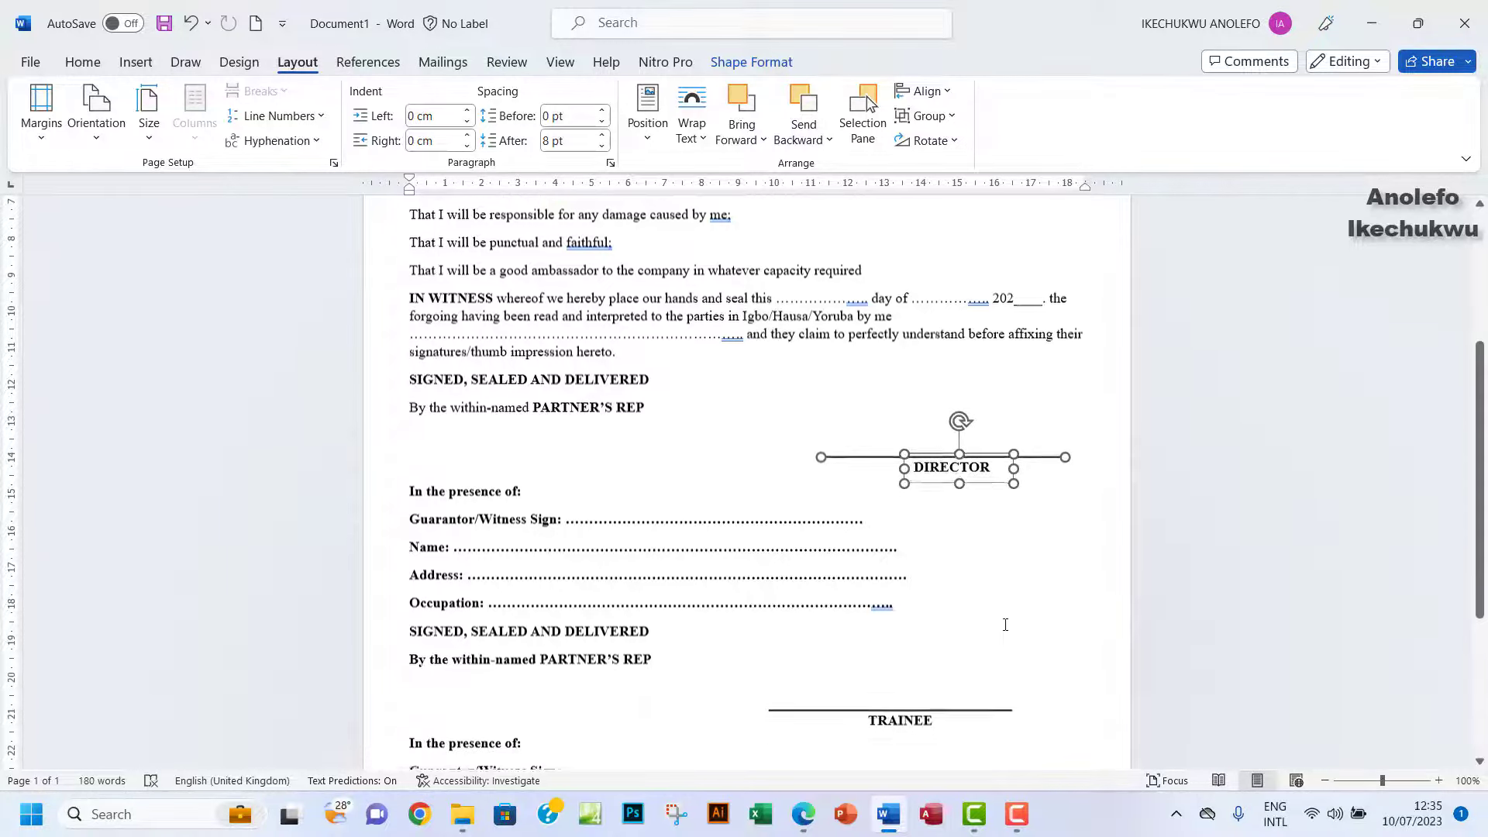
{"action": "left_click", "coordinate": [874, 612]}
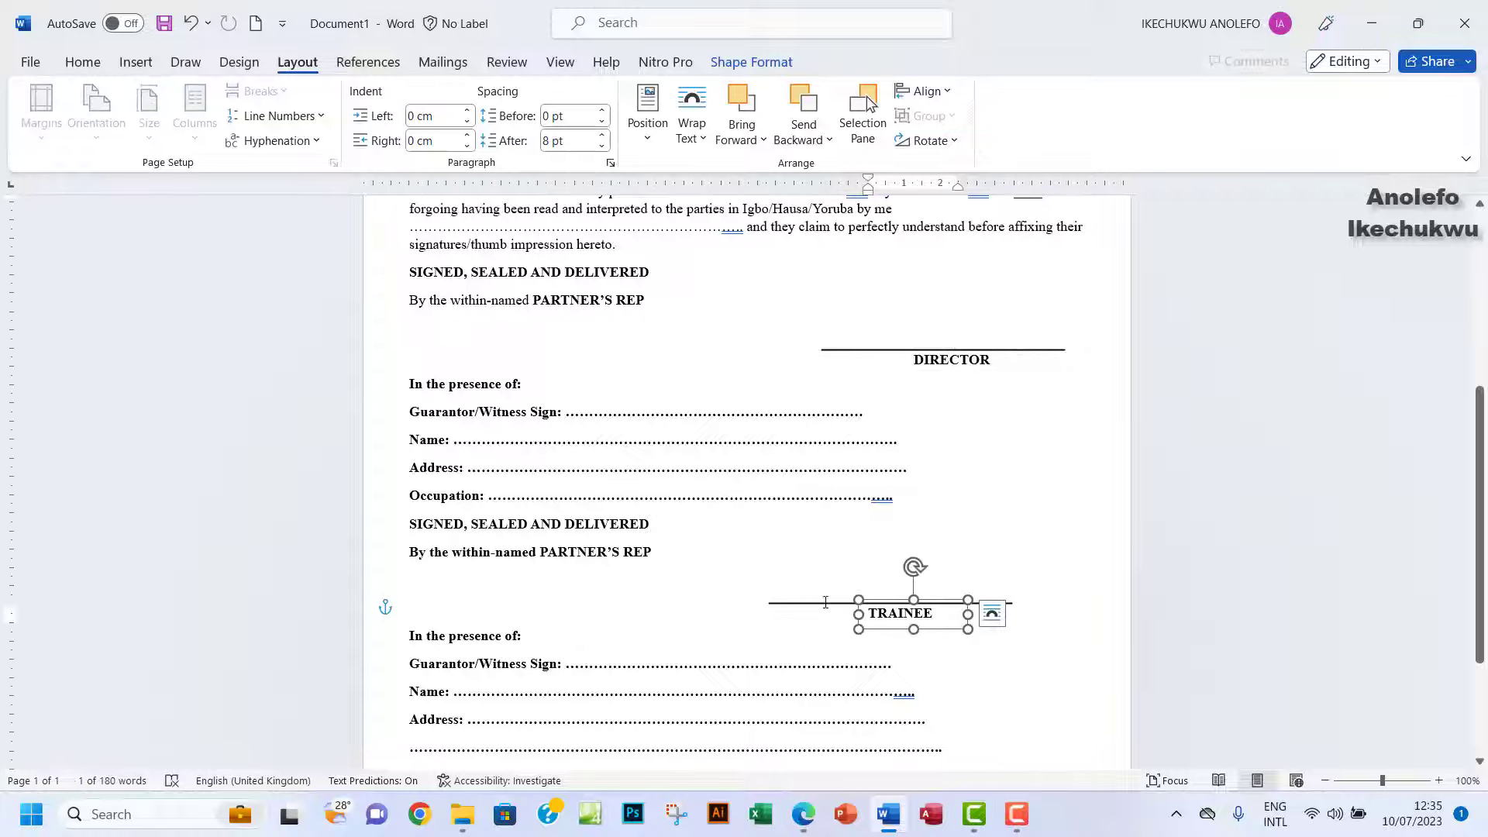
{"action": "left_click", "coordinate": [825, 602], "text": "shift"}
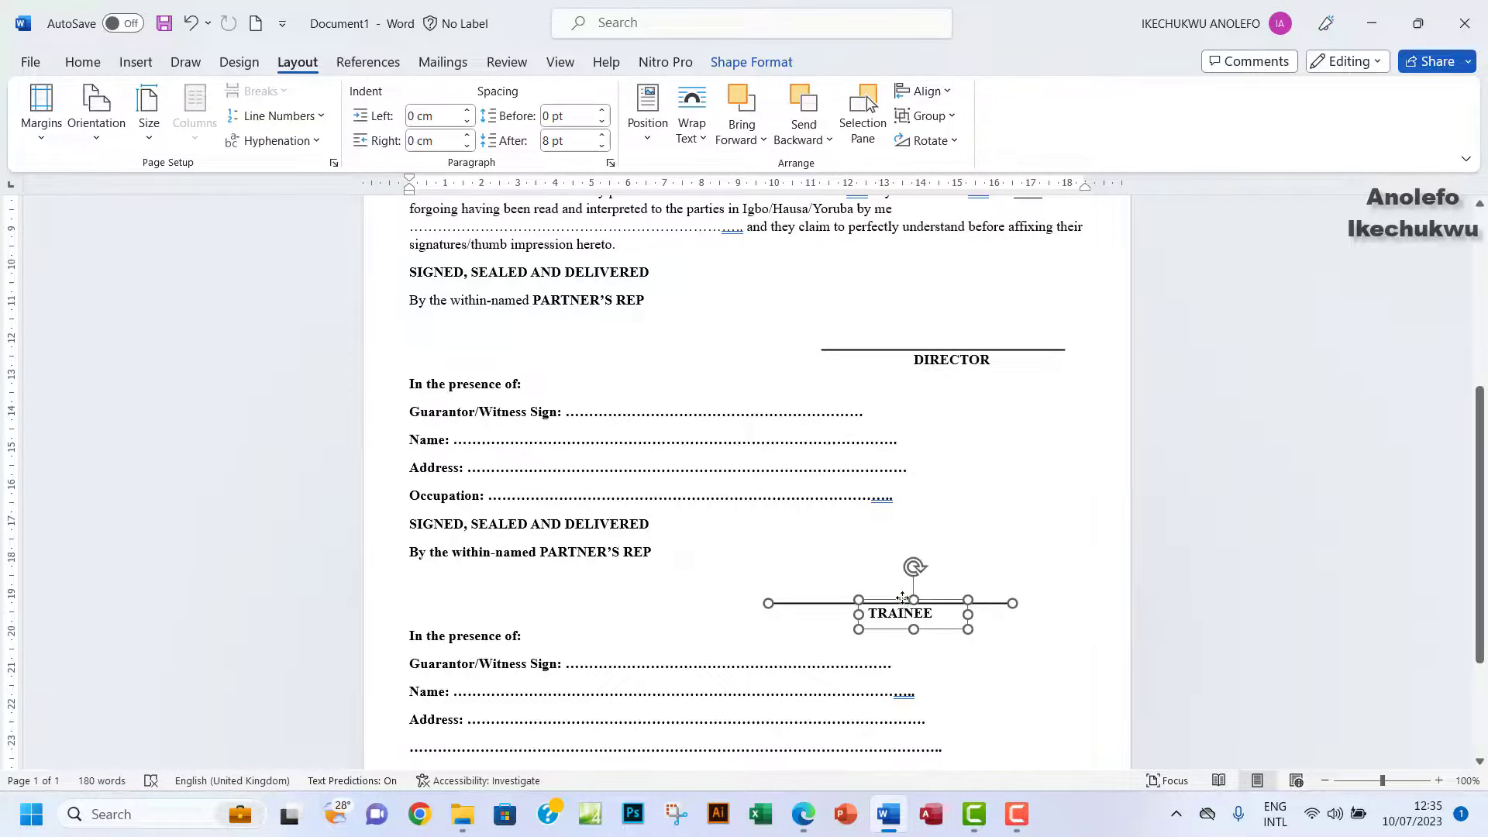
{"action": "left_click_drag", "start_coordinate": [902, 597], "coordinate": [977, 592]}
{"action": "left_click", "coordinate": [950, 360]}
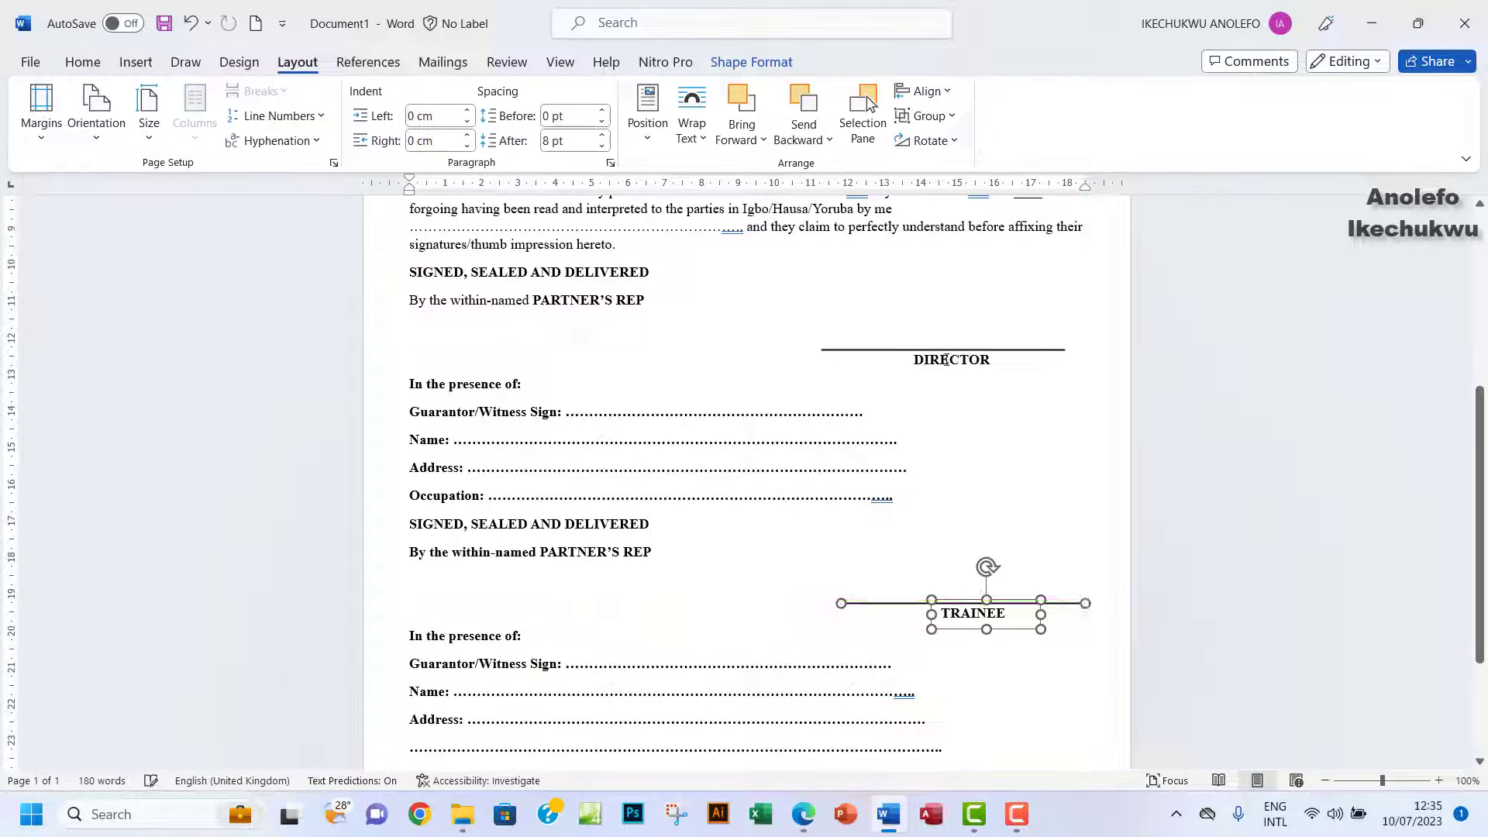
{"action": "left_click", "coordinate": [866, 350], "text": "shift"}
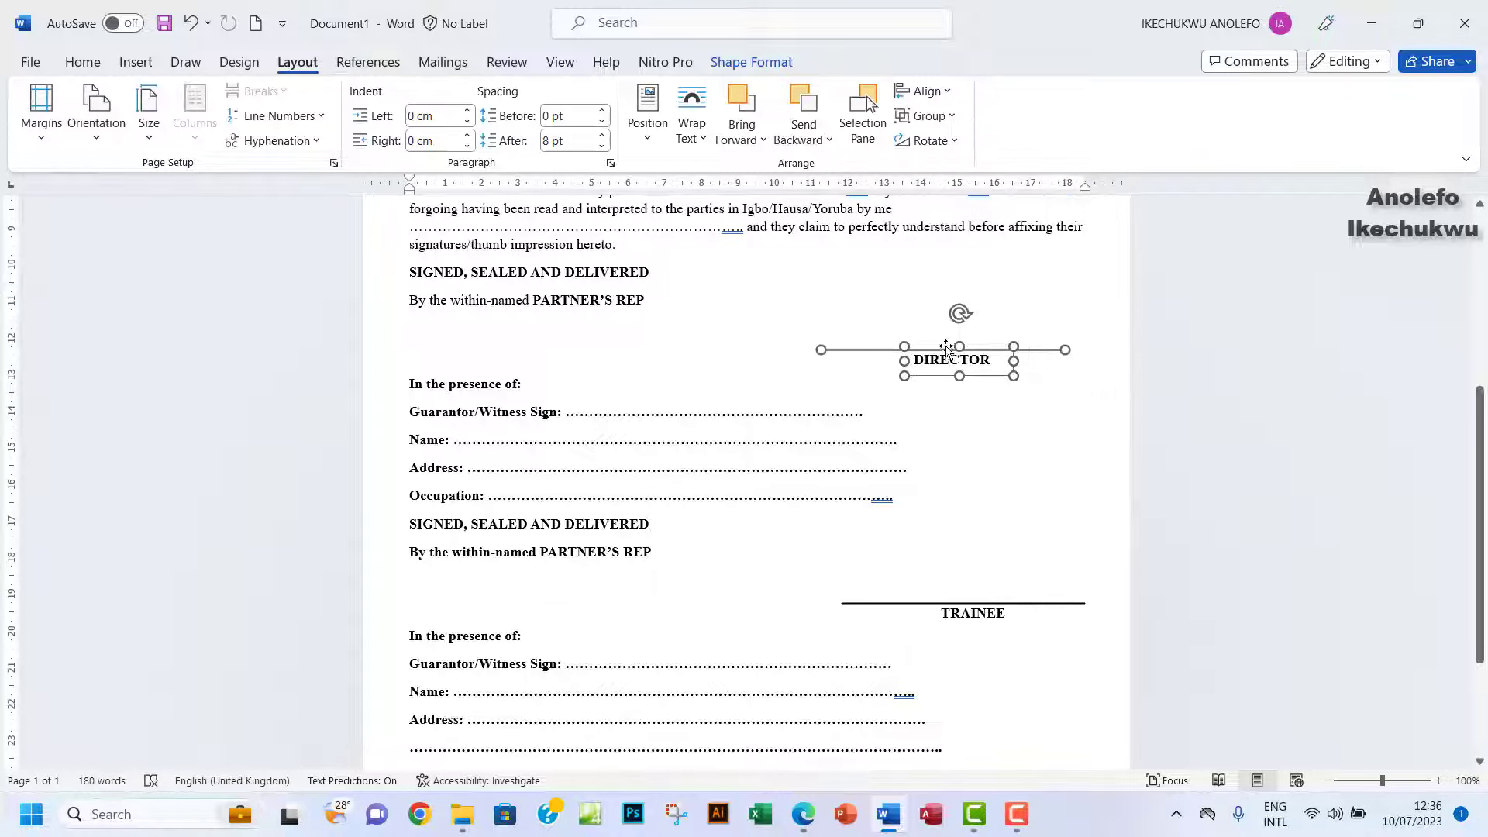
{"action": "left_click_drag", "start_coordinate": [947, 346], "coordinate": [966, 344]}
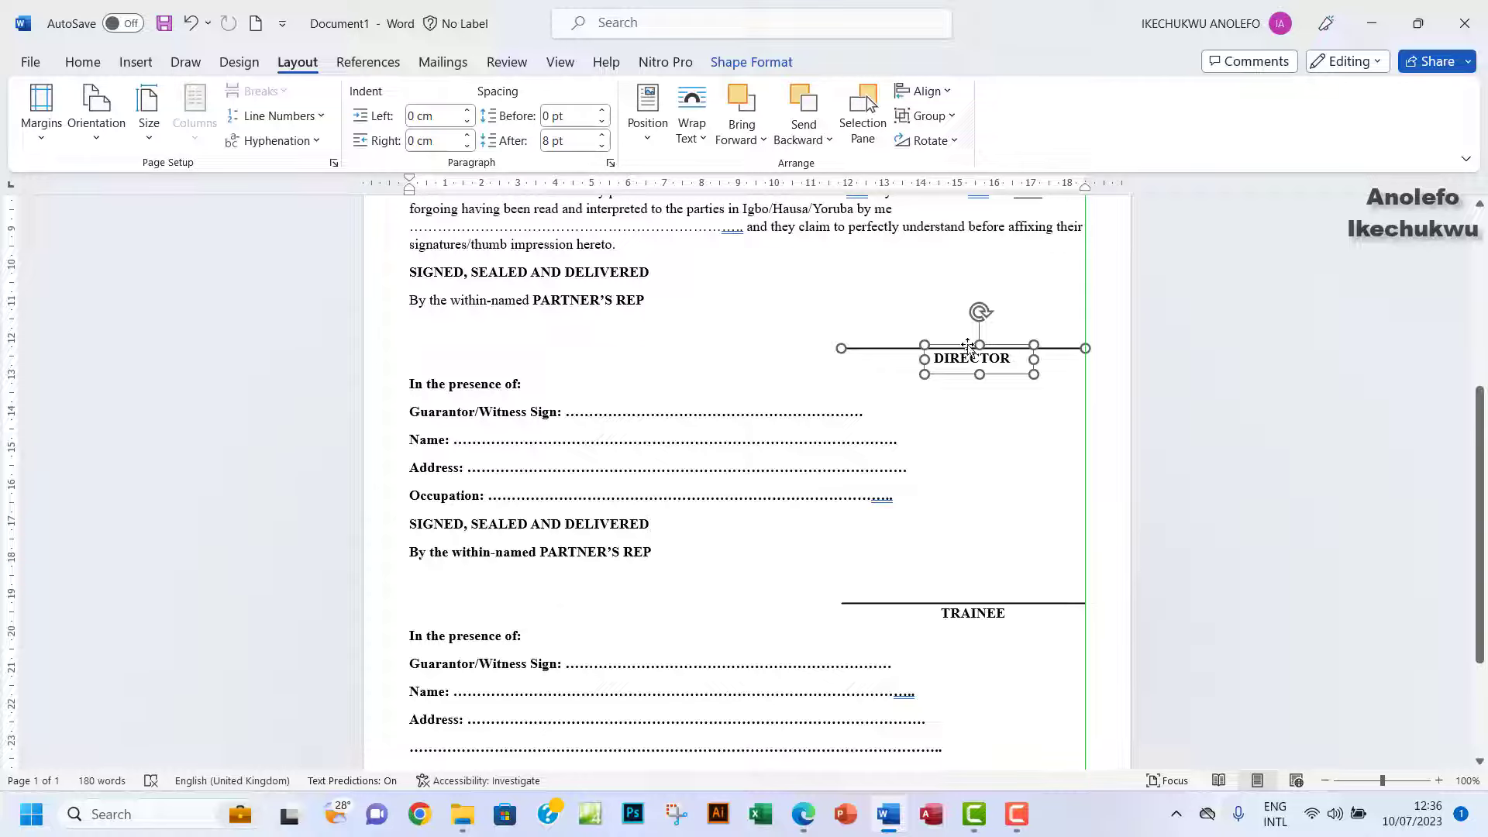
{"action": "left_click", "coordinate": [1171, 427]}
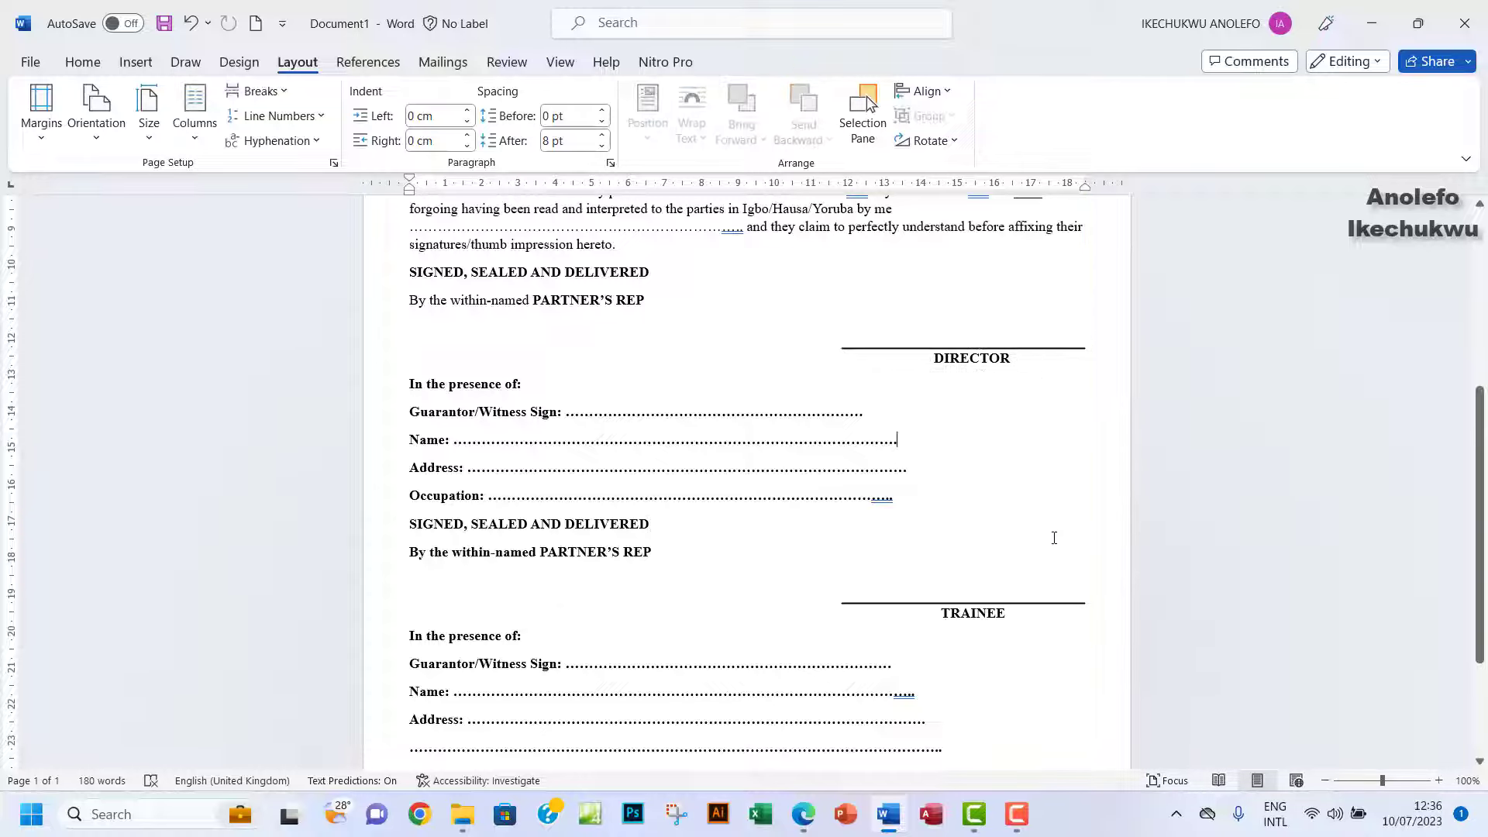
{"action": "scroll", "coordinate": [1053, 535], "scroll_direction": "down", "scroll_amount": 3}
{"action": "scroll", "coordinate": [1056, 516], "scroll_direction": "up", "scroll_amount": 9}
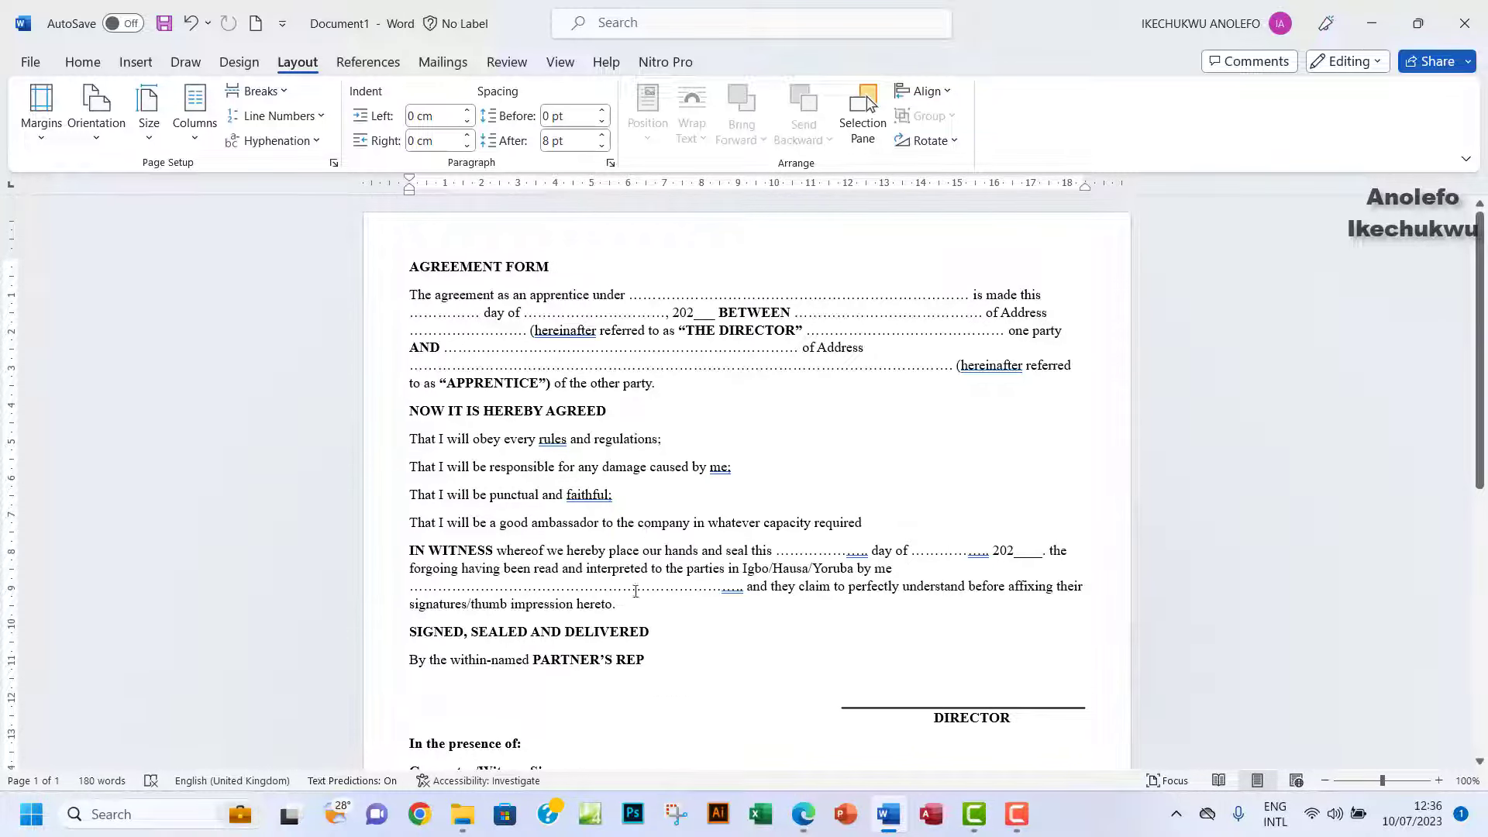
{"action": "left_click", "coordinate": [804, 815]}
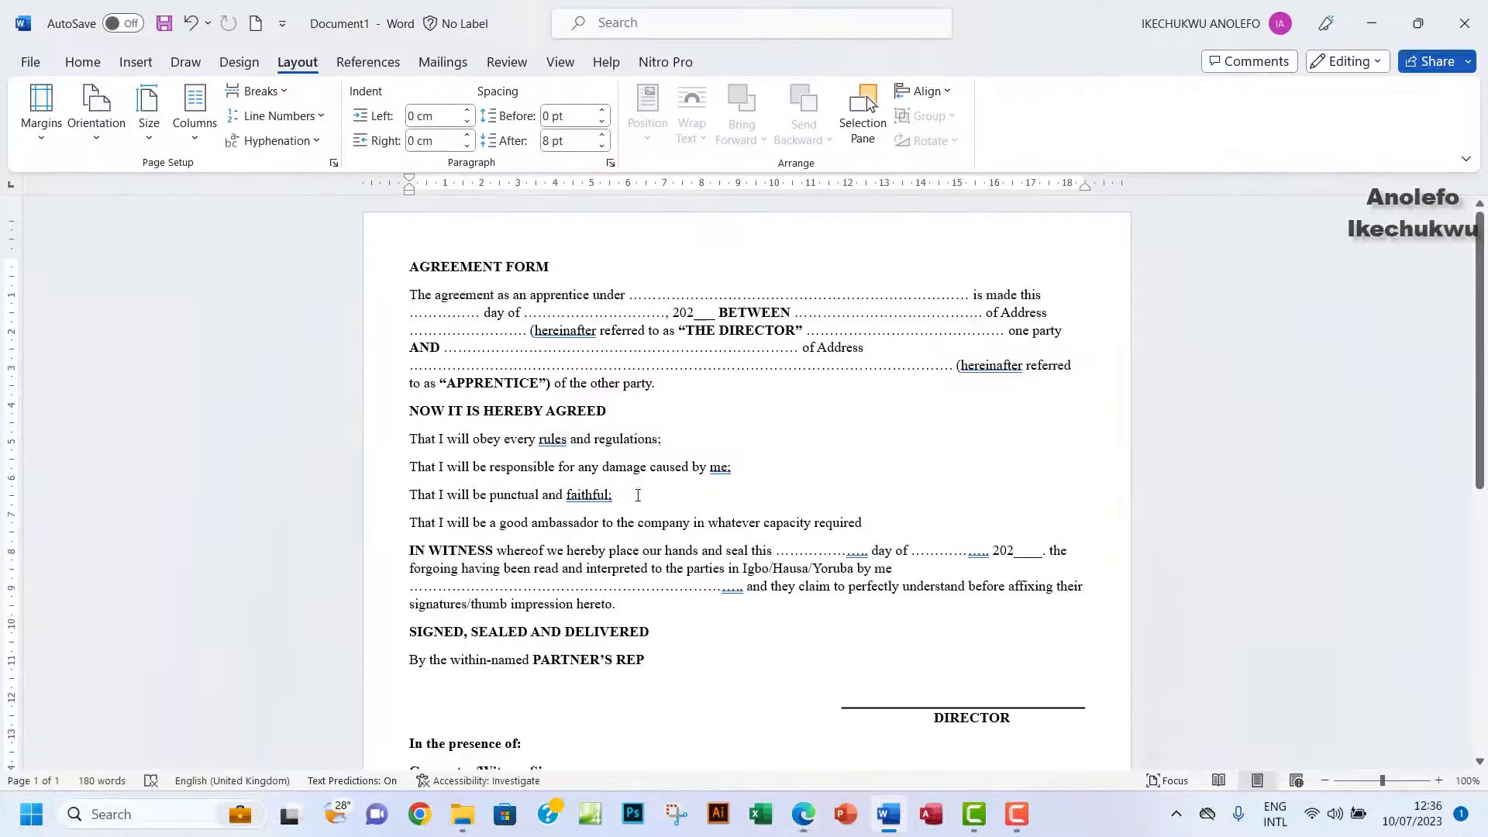
Give the four 'That I will…' term lines diamond bullets.
{"action": "left_click", "coordinate": [888, 814]}
{"action": "left_click_drag", "start_coordinate": [410, 438], "coordinate": [874, 526]}
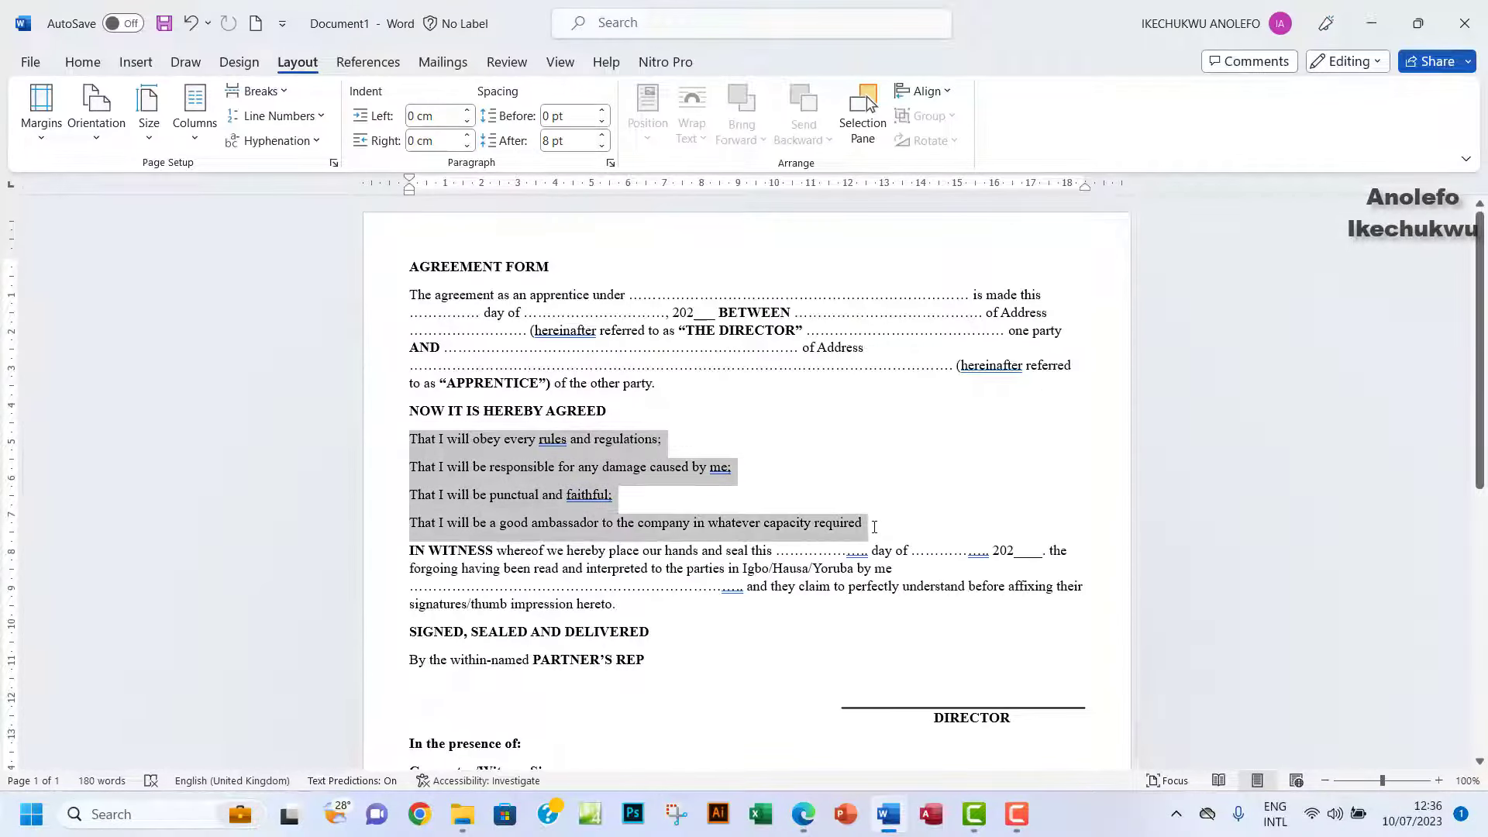
{"action": "left_click", "coordinate": [83, 64]}
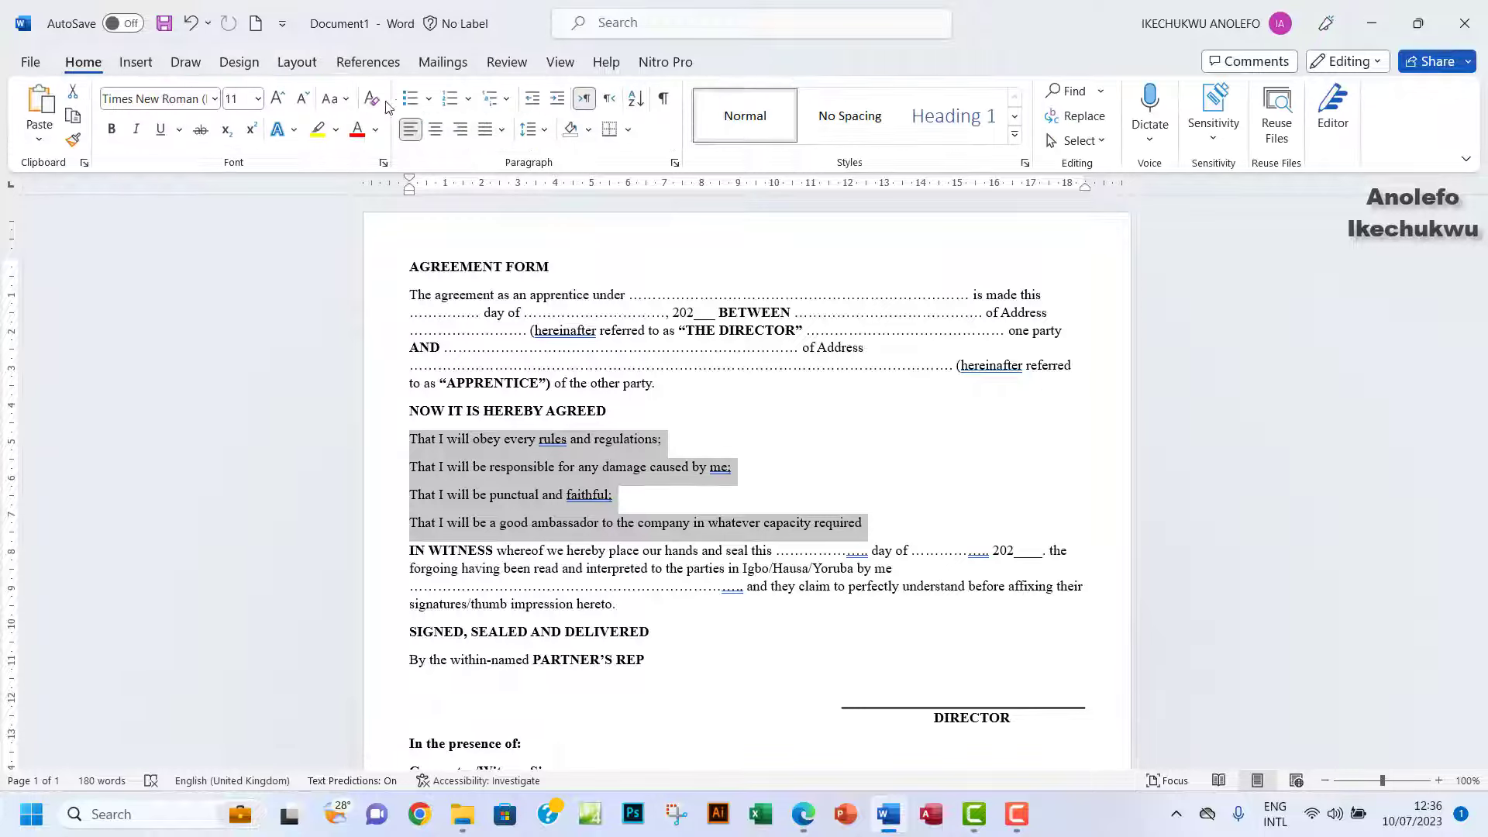
{"action": "left_click", "coordinate": [429, 99]}
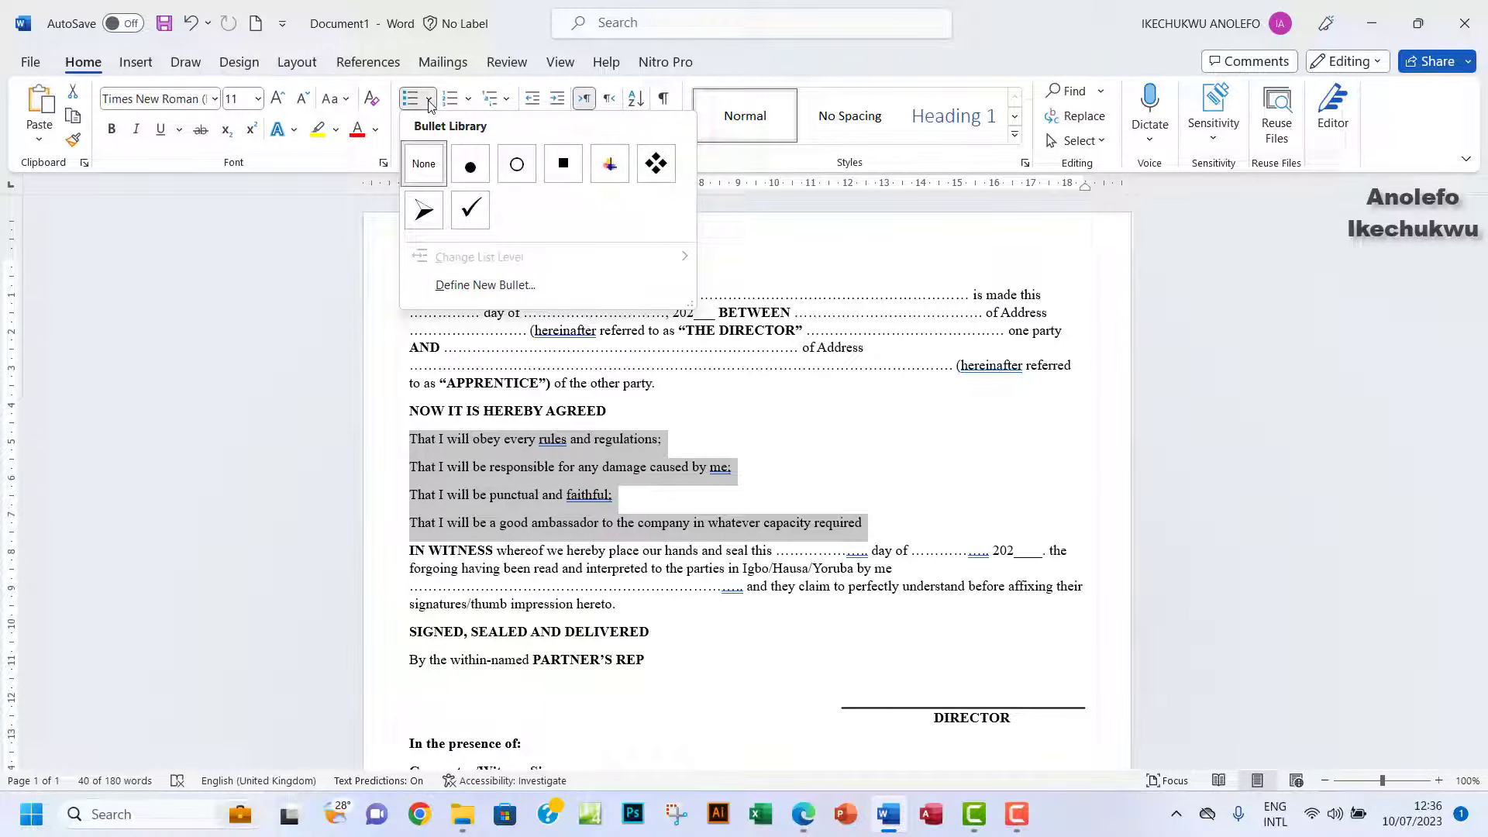
{"action": "left_click", "coordinate": [658, 177]}
{"action": "scroll", "coordinate": [1001, 450], "scroll_direction": "down", "scroll_amount": 3}
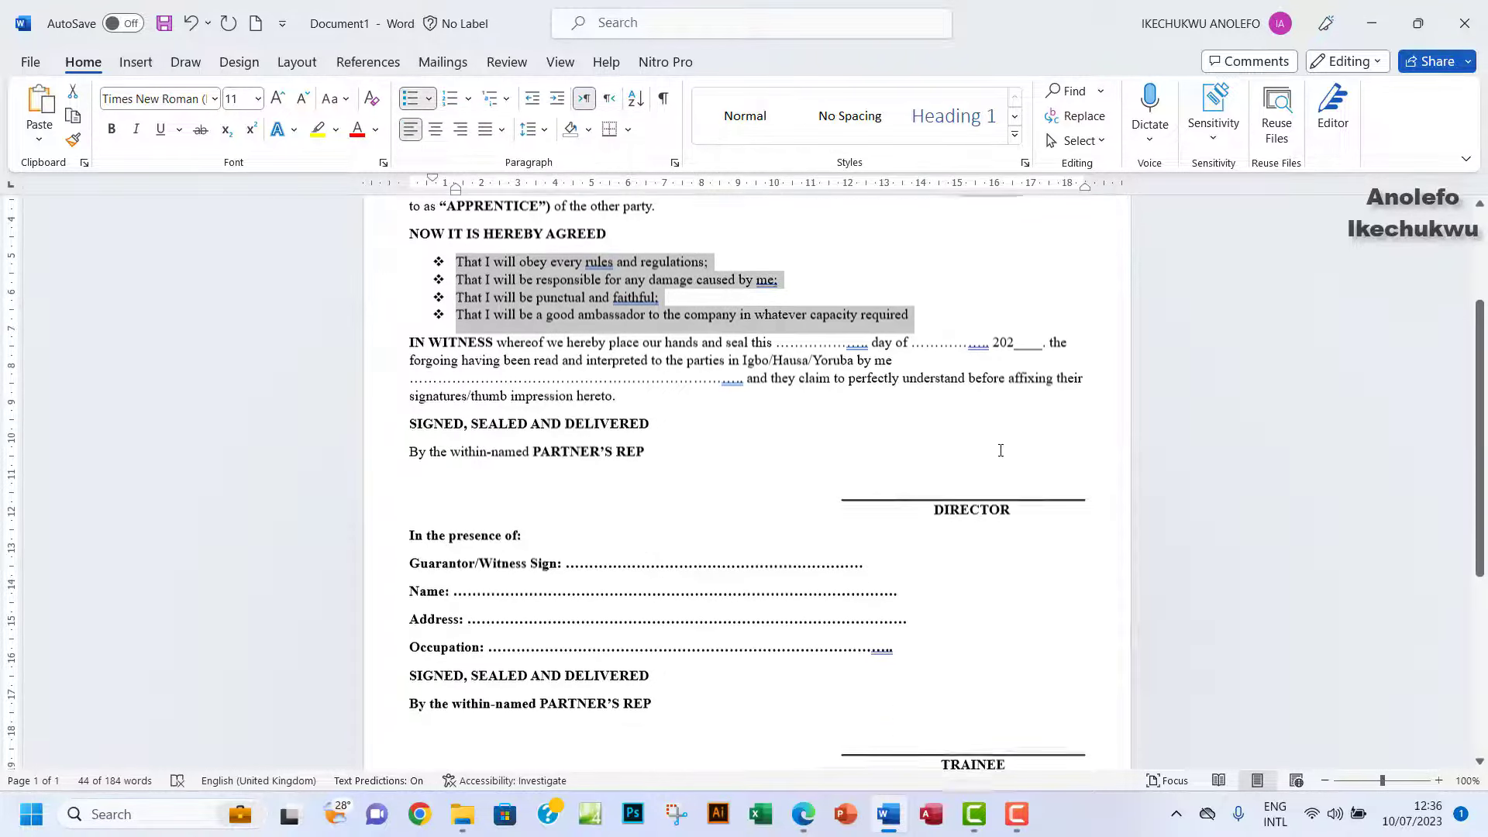
{"action": "scroll", "coordinate": [1000, 450], "scroll_direction": "down", "scroll_amount": 5}
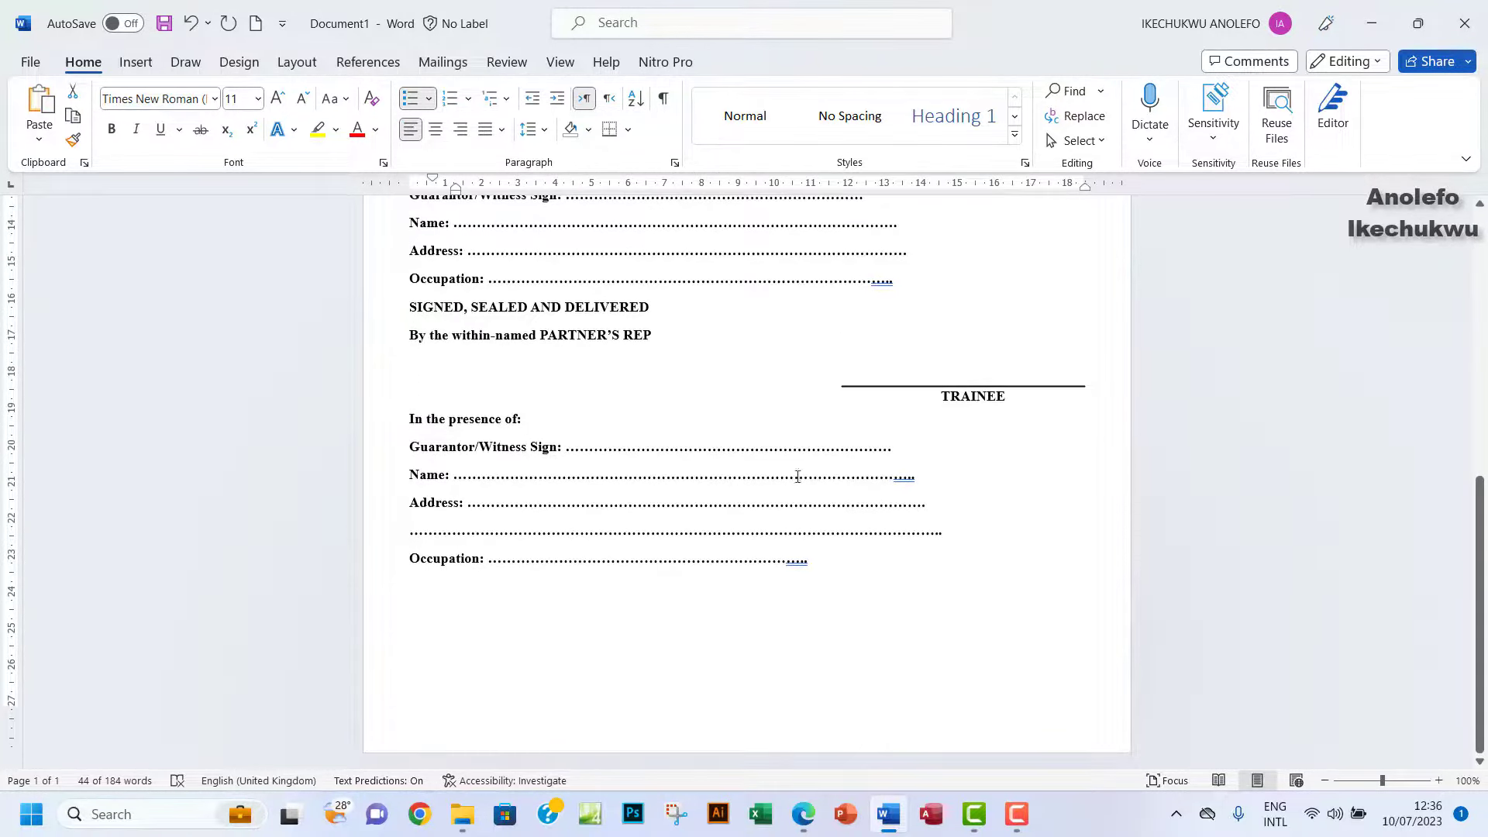
{"action": "scroll", "coordinate": [581, 509], "scroll_direction": "up", "scroll_amount": 5}
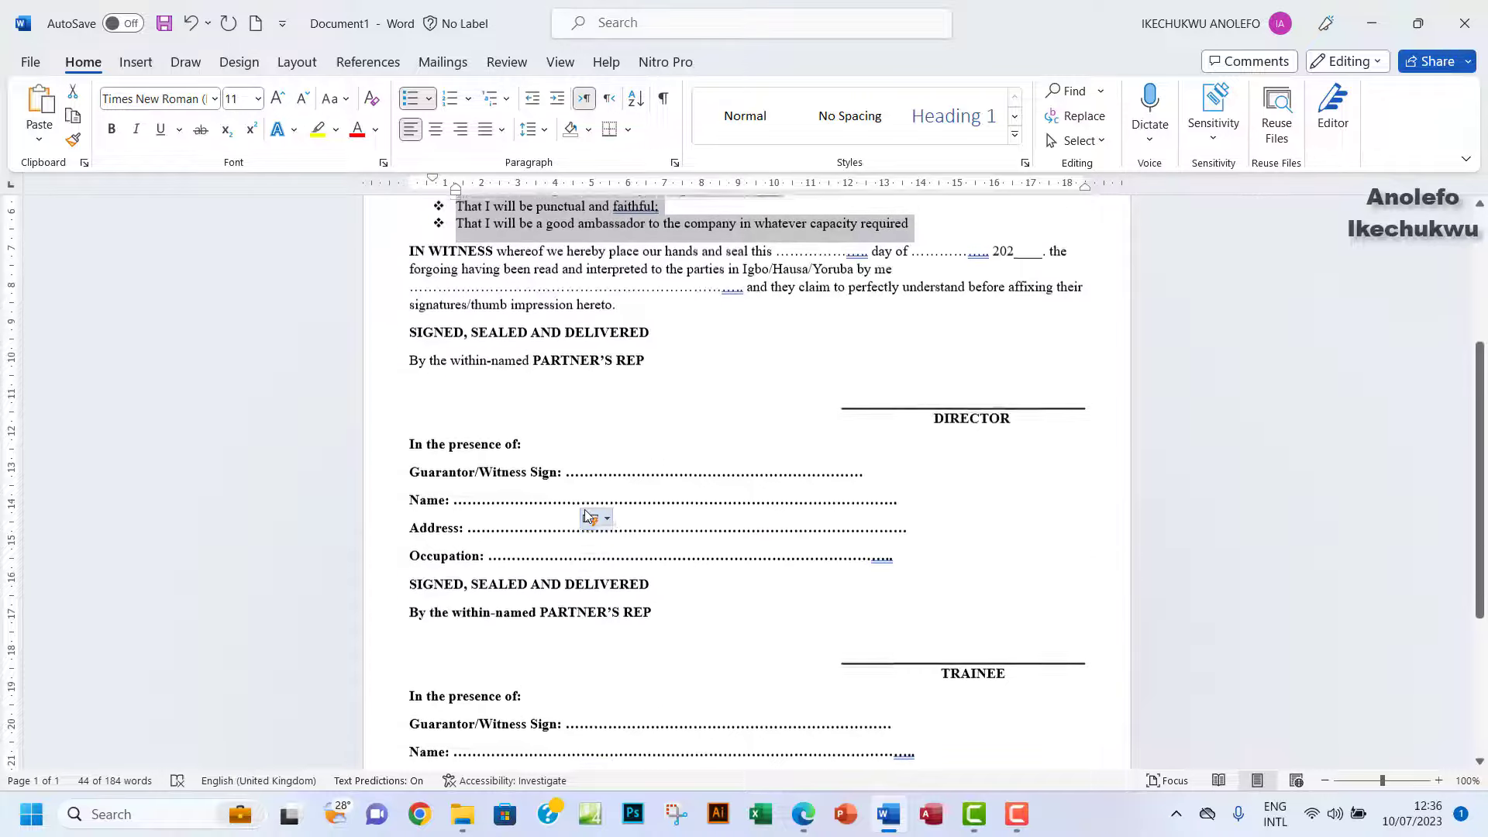
{"action": "scroll", "coordinate": [585, 511], "scroll_direction": "down", "scroll_amount": 2}
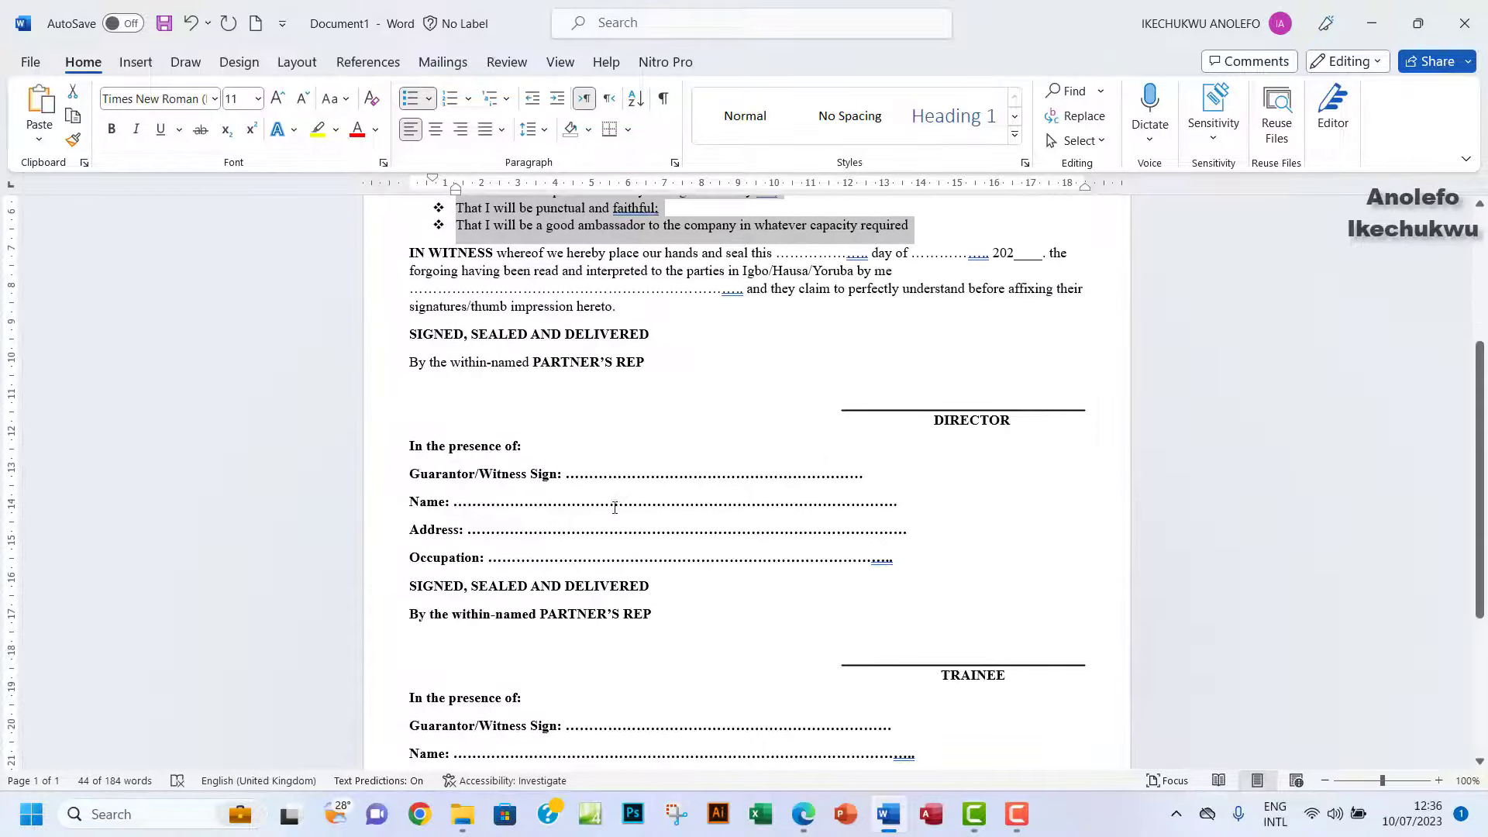
{"action": "left_click", "coordinate": [801, 827]}
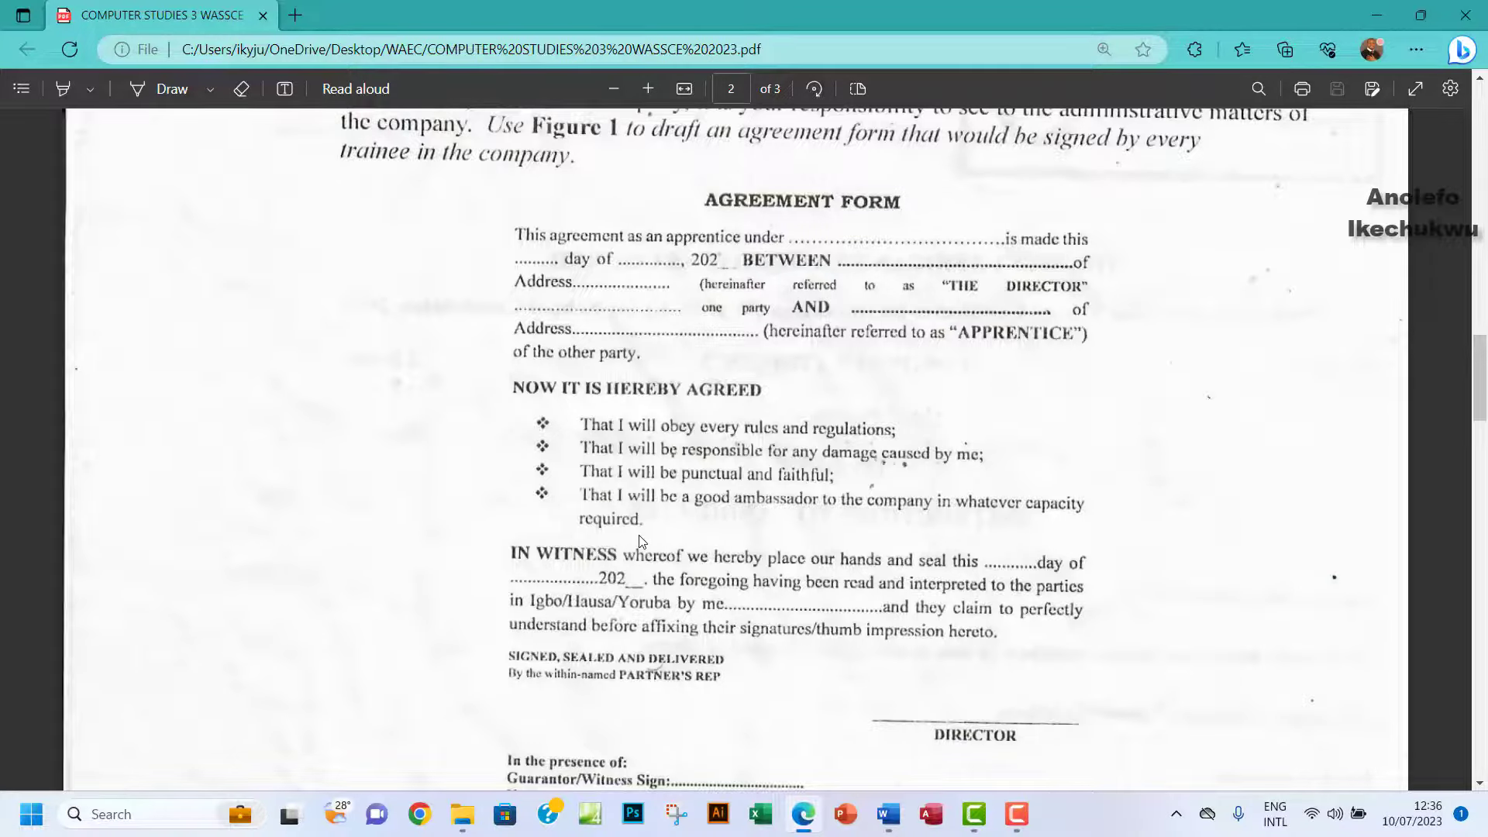
Highlight the PDF's 'Use a suitable application…' sentence with a thick yellow highlighter stroke.
{"action": "scroll", "coordinate": [638, 535], "scroll_direction": "down", "scroll_amount": 5}
{"action": "scroll", "coordinate": [639, 535], "scroll_direction": "up", "scroll_amount": 4}
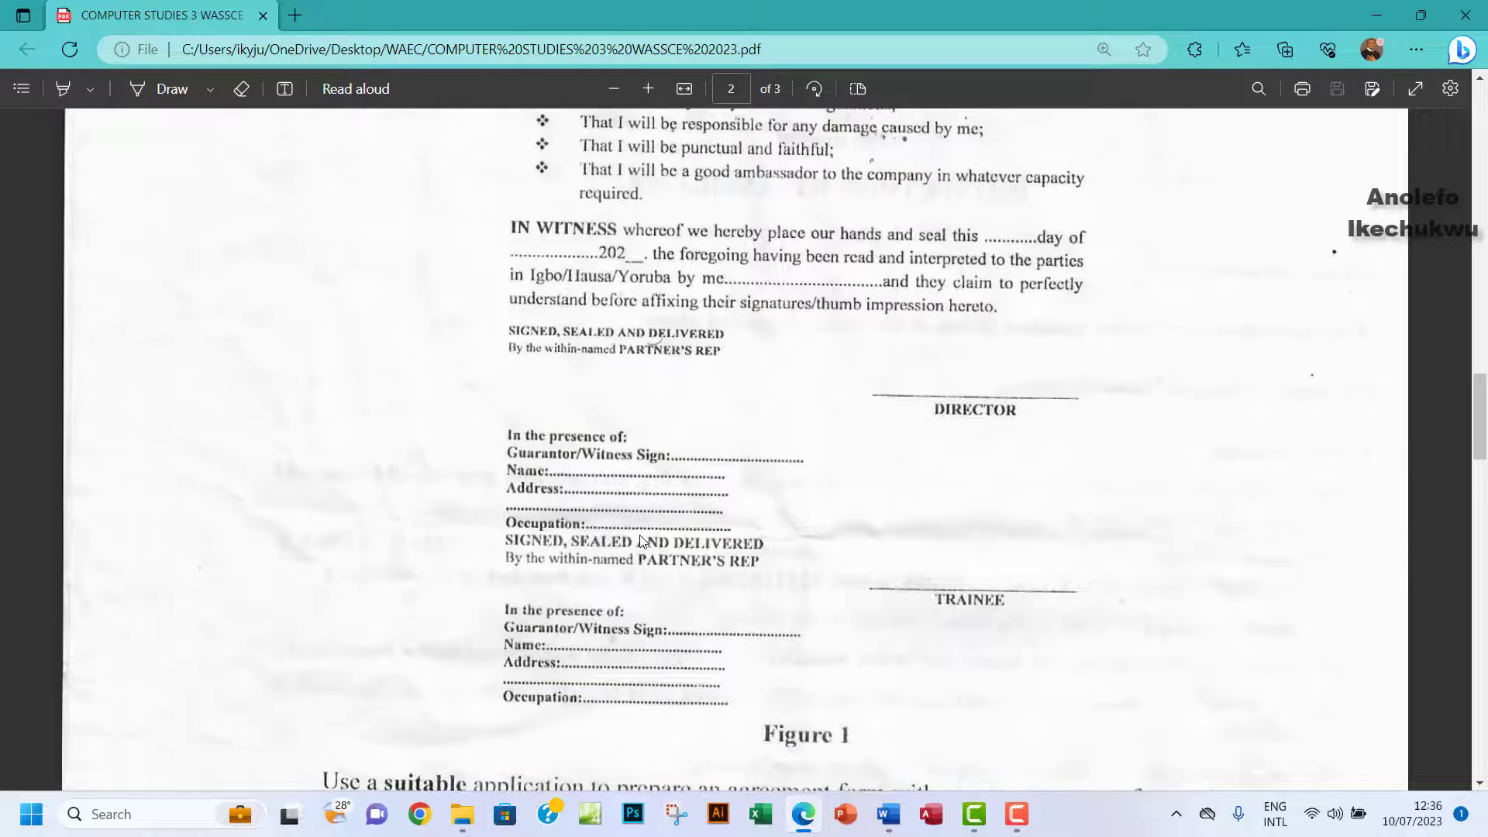
{"action": "scroll", "coordinate": [639, 535], "scroll_direction": "up", "scroll_amount": 1}
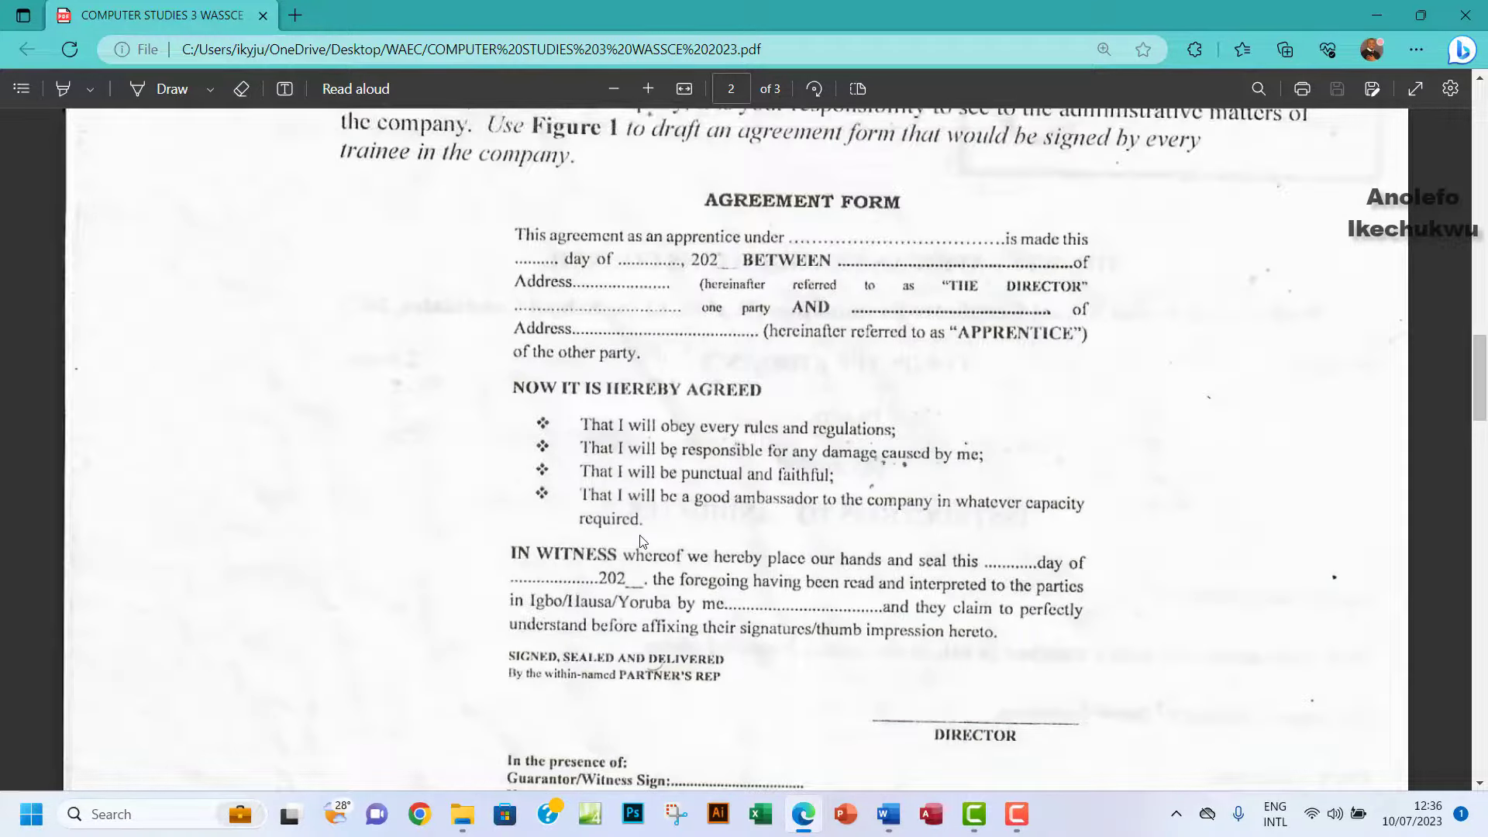
{"action": "scroll", "coordinate": [640, 541], "scroll_direction": "down", "scroll_amount": 3}
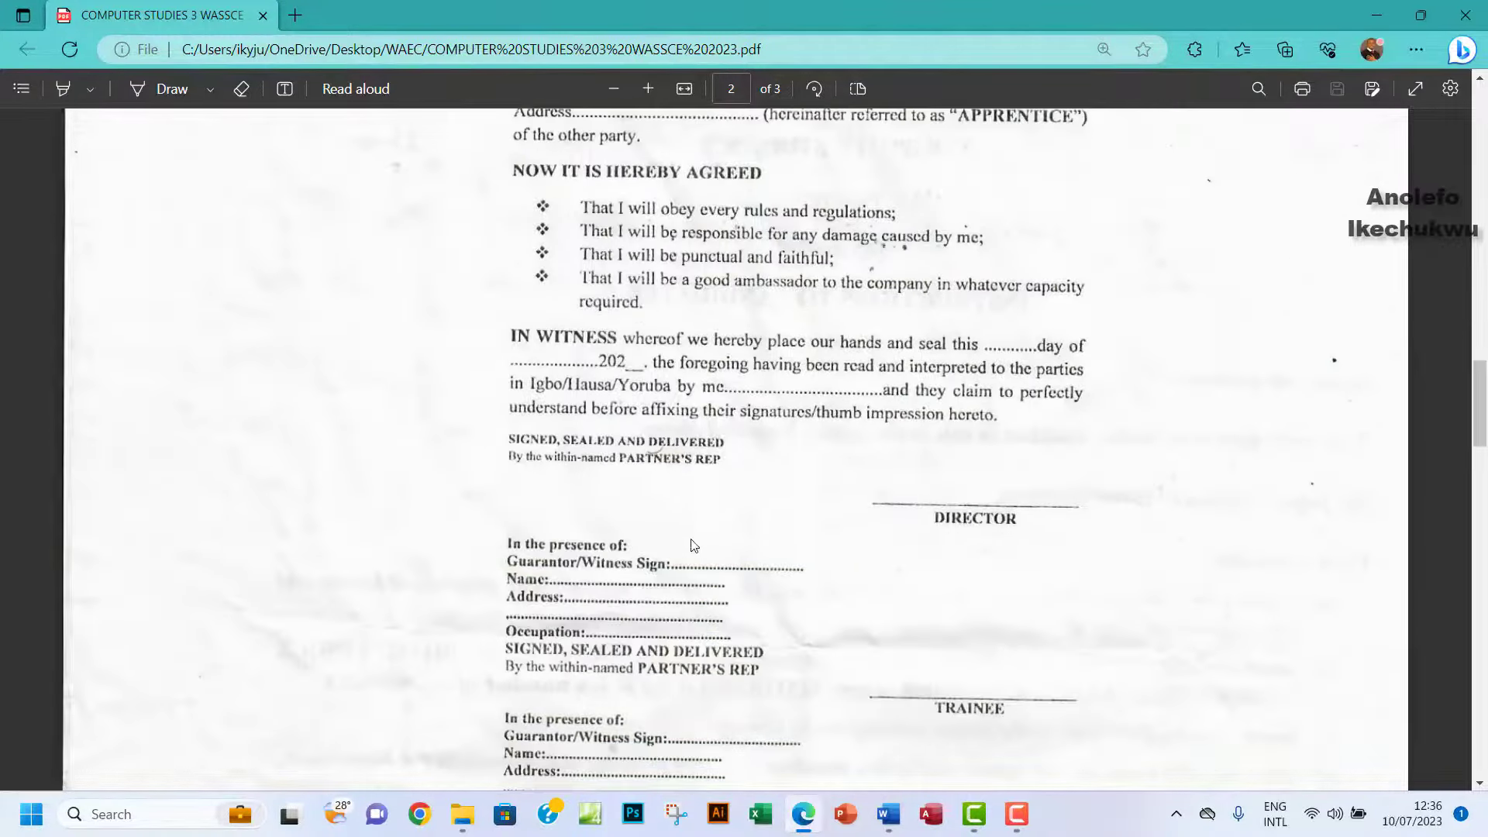
{"action": "scroll", "coordinate": [789, 668], "scroll_direction": "down", "scroll_amount": 4}
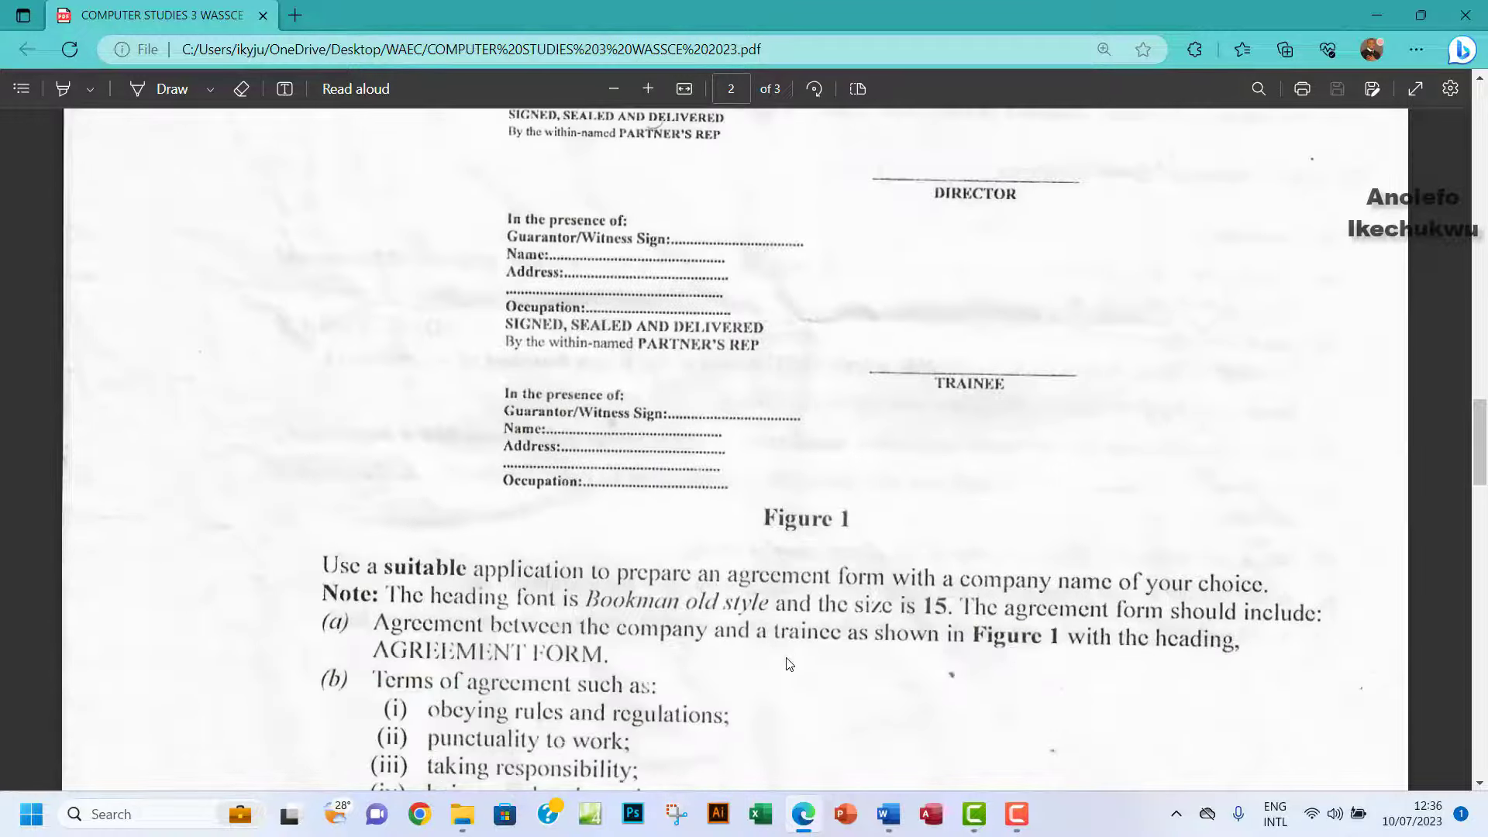
{"action": "scroll", "coordinate": [791, 637], "scroll_direction": "down", "scroll_amount": 3}
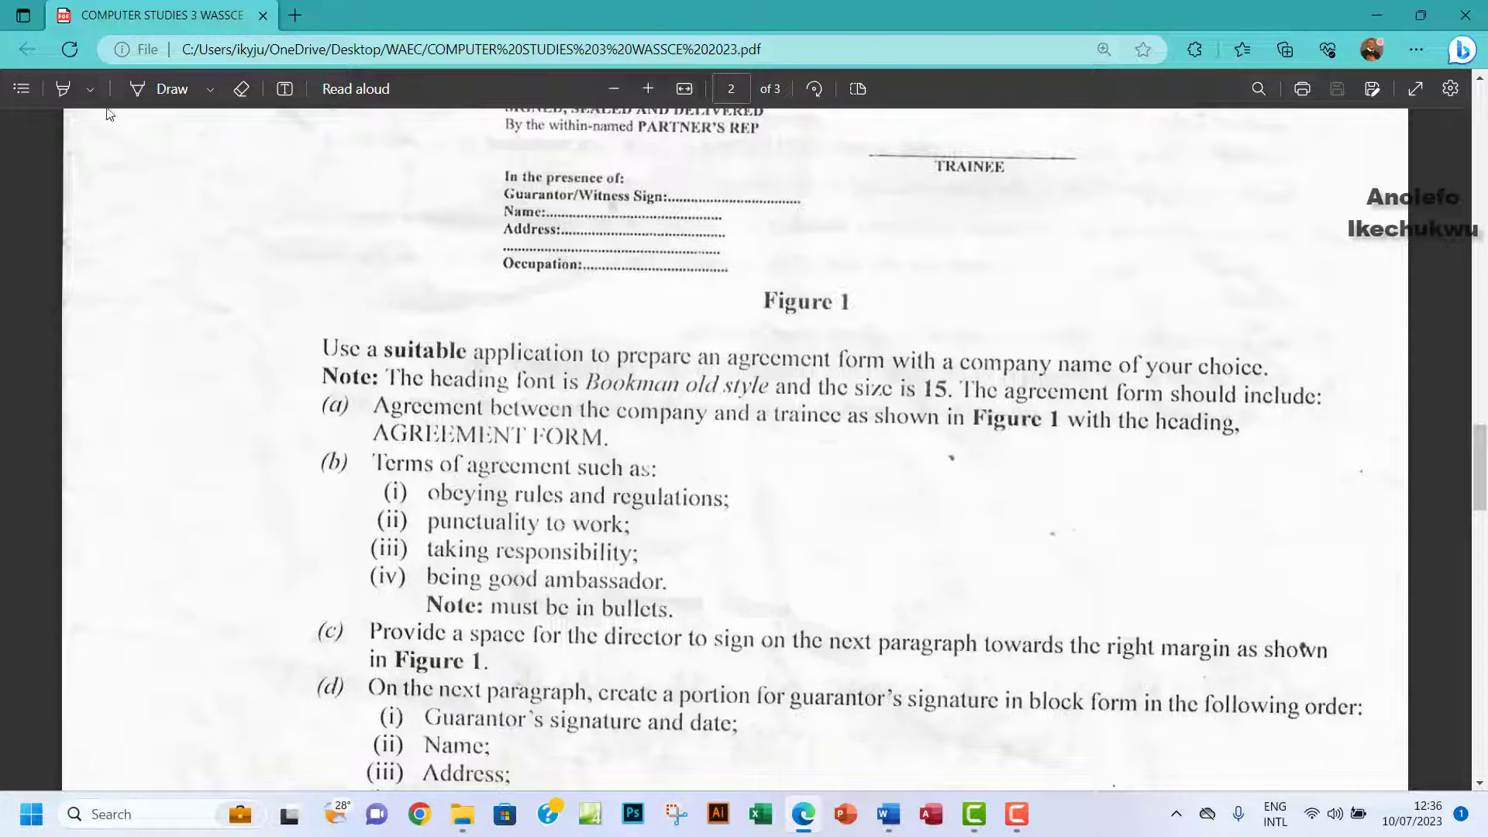
{"action": "left_click", "coordinate": [84, 91]}
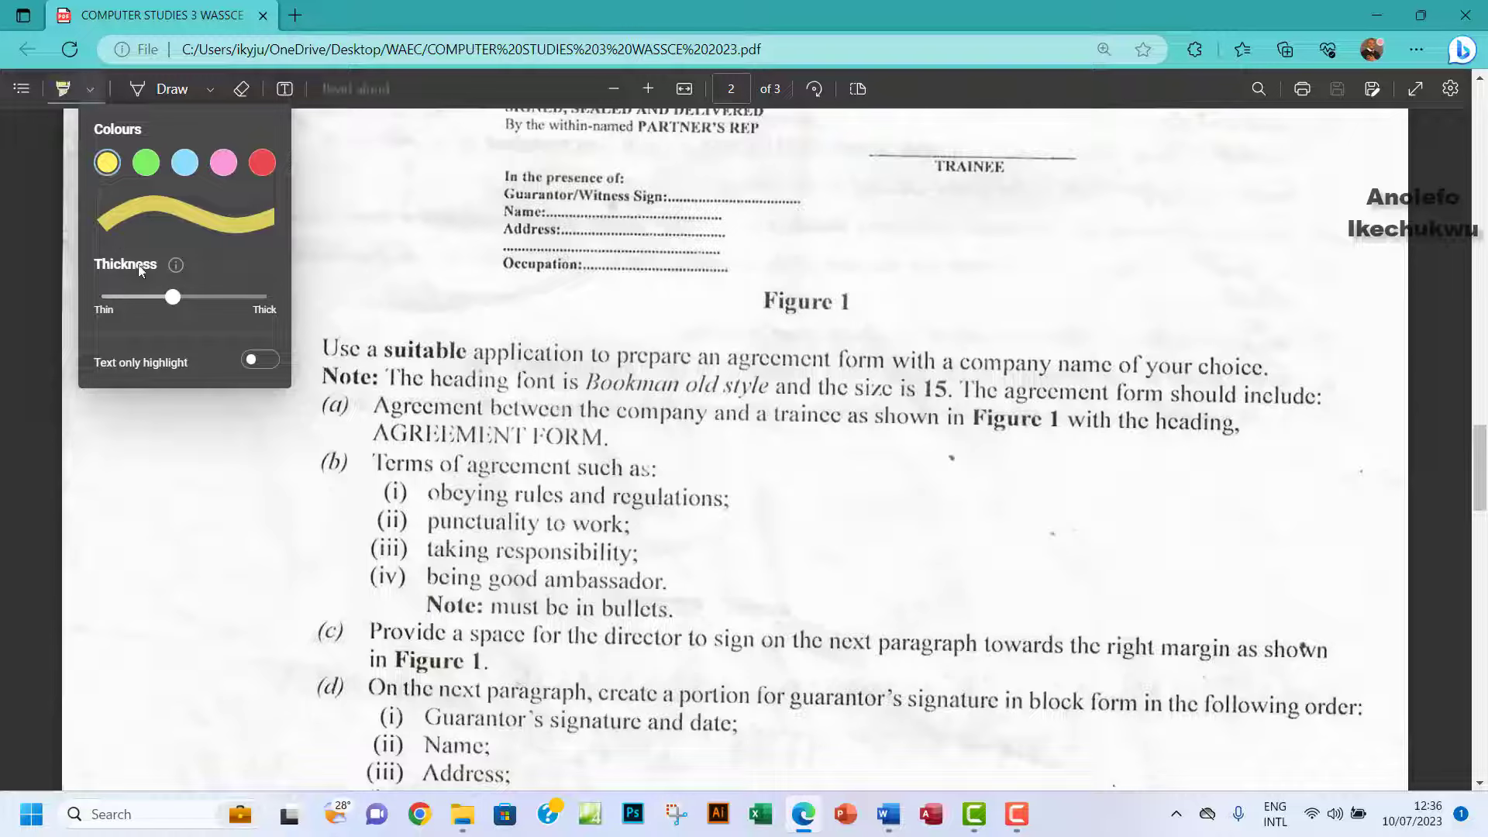
{"action": "left_click_drag", "start_coordinate": [183, 299], "coordinate": [242, 297]}
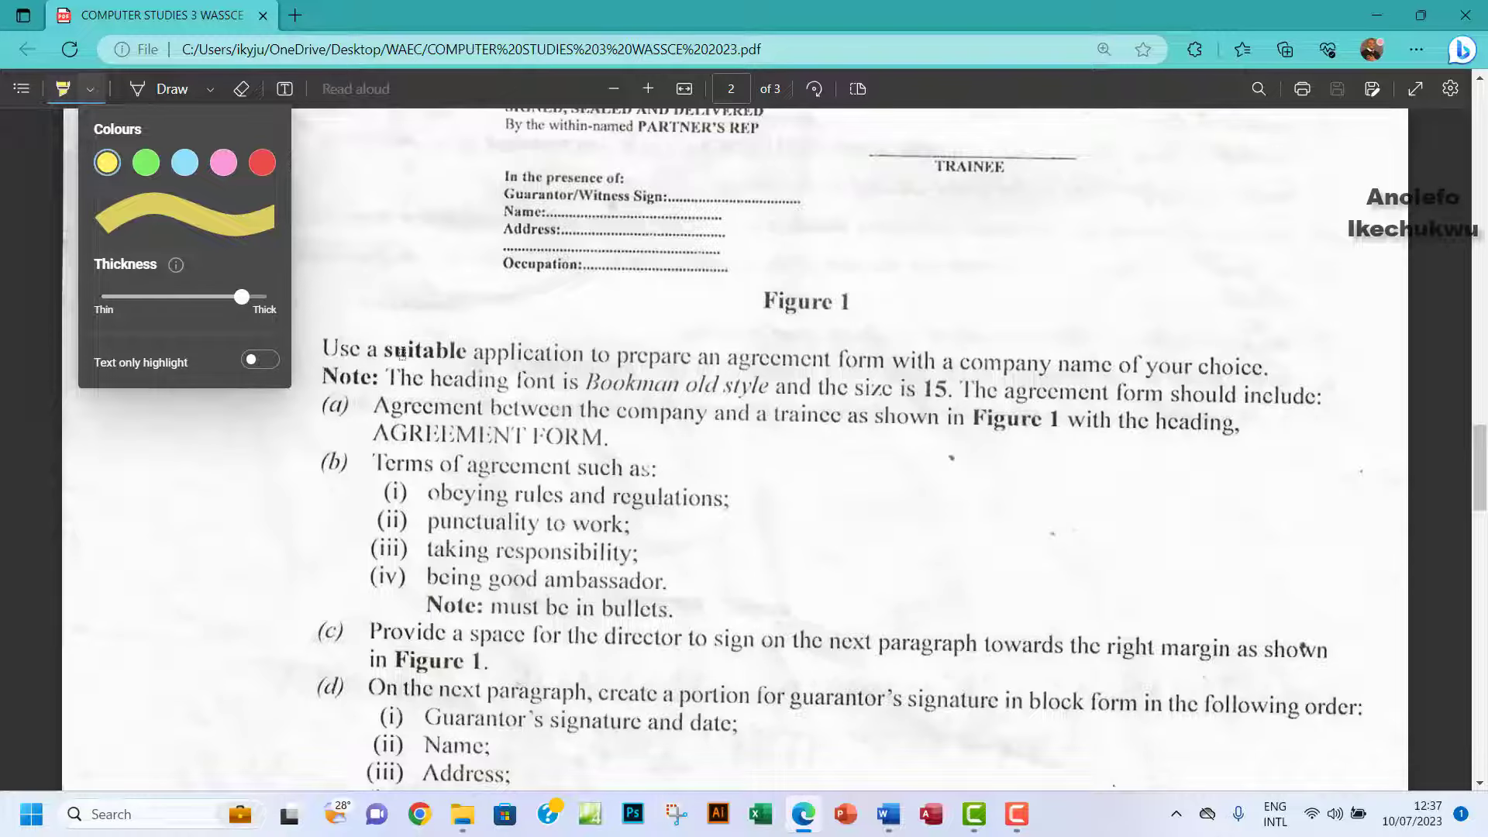
{"action": "scroll", "coordinate": [402, 353], "scroll_direction": "up", "scroll_amount": 2}
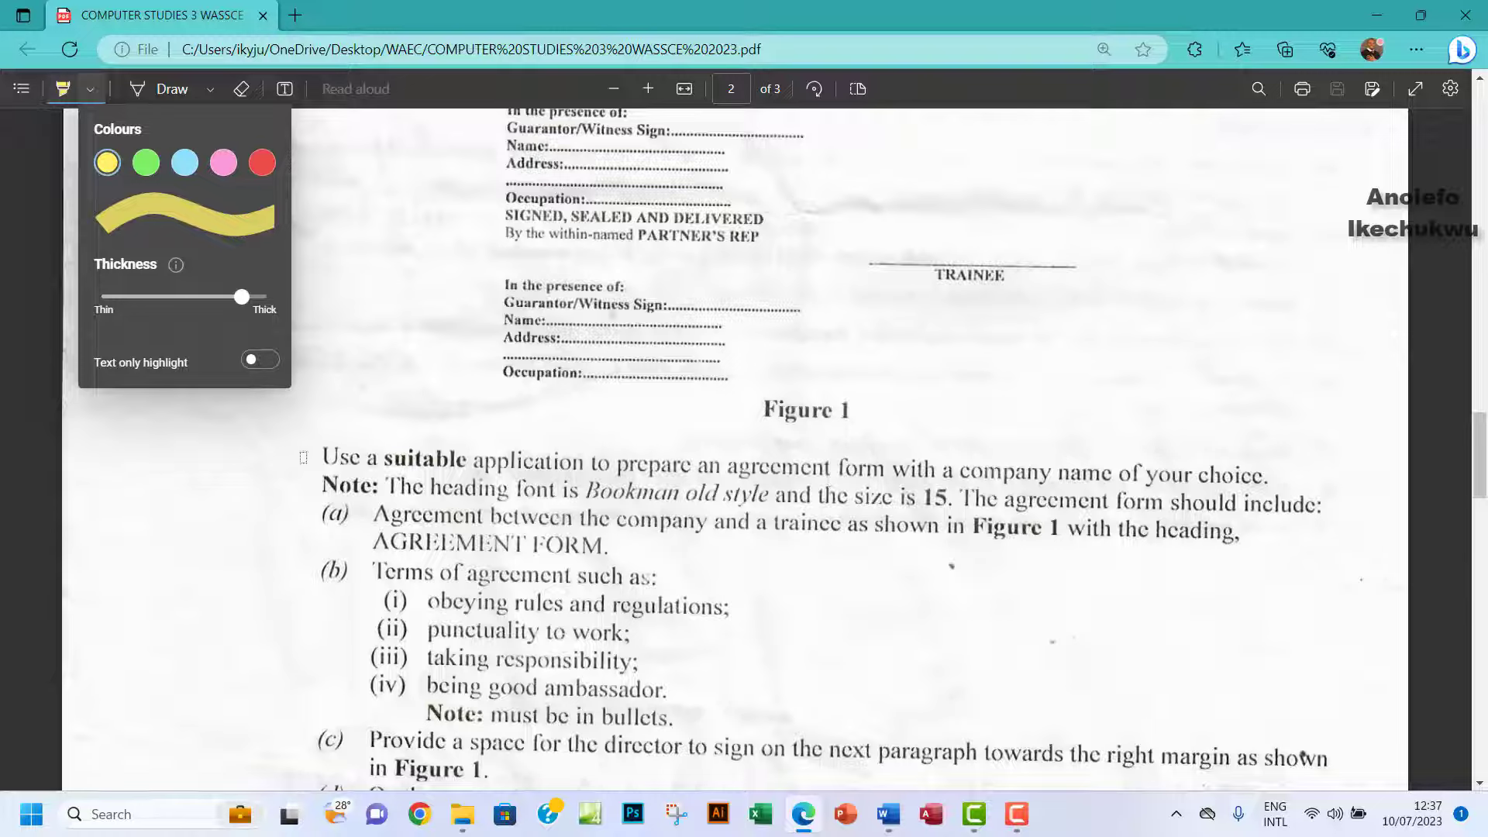
{"action": "left_click_drag", "start_coordinate": [303, 457], "coordinate": [1272, 471]}
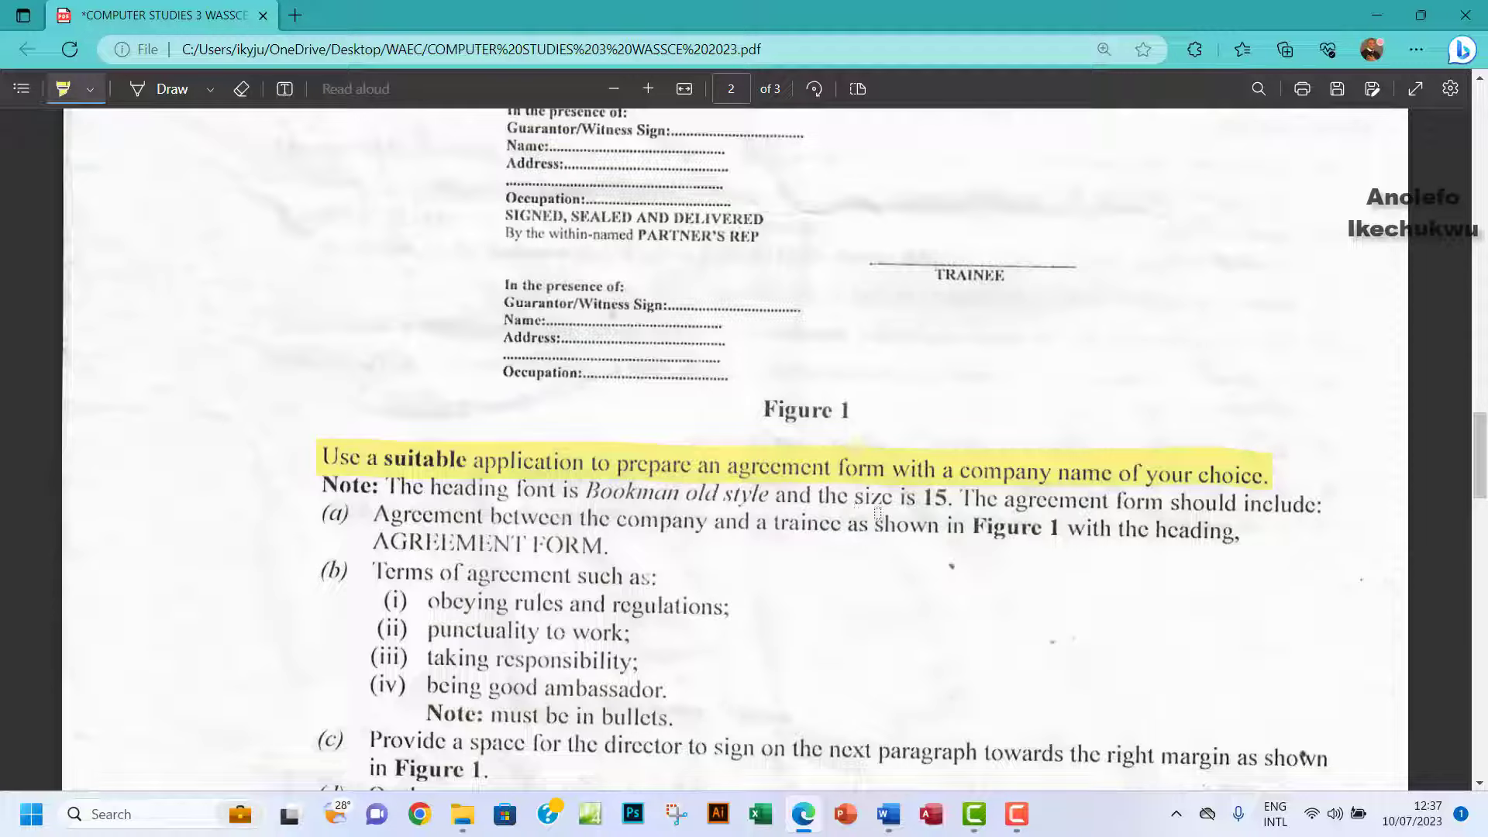
{"action": "left_click", "coordinate": [888, 813]}
Set the AGREEMENT FORM heading to Bookman Old Style and remove the blank line beneath it.
{"action": "scroll", "coordinate": [695, 423], "scroll_direction": "up", "scroll_amount": 5}
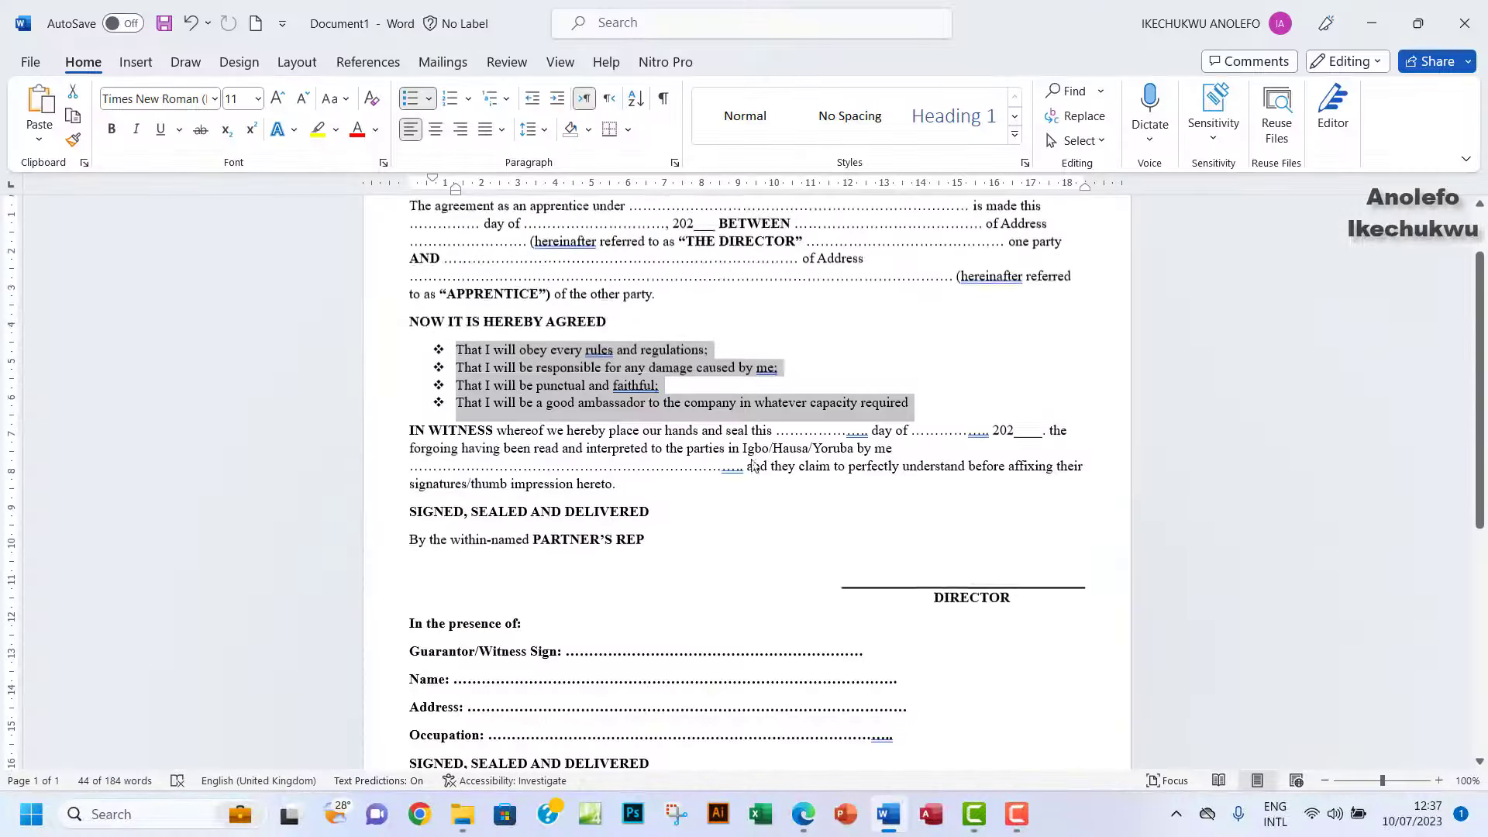
{"action": "left_click_drag", "start_coordinate": [555, 266], "coordinate": [422, 269]}
{"action": "left_click", "coordinate": [179, 98]}
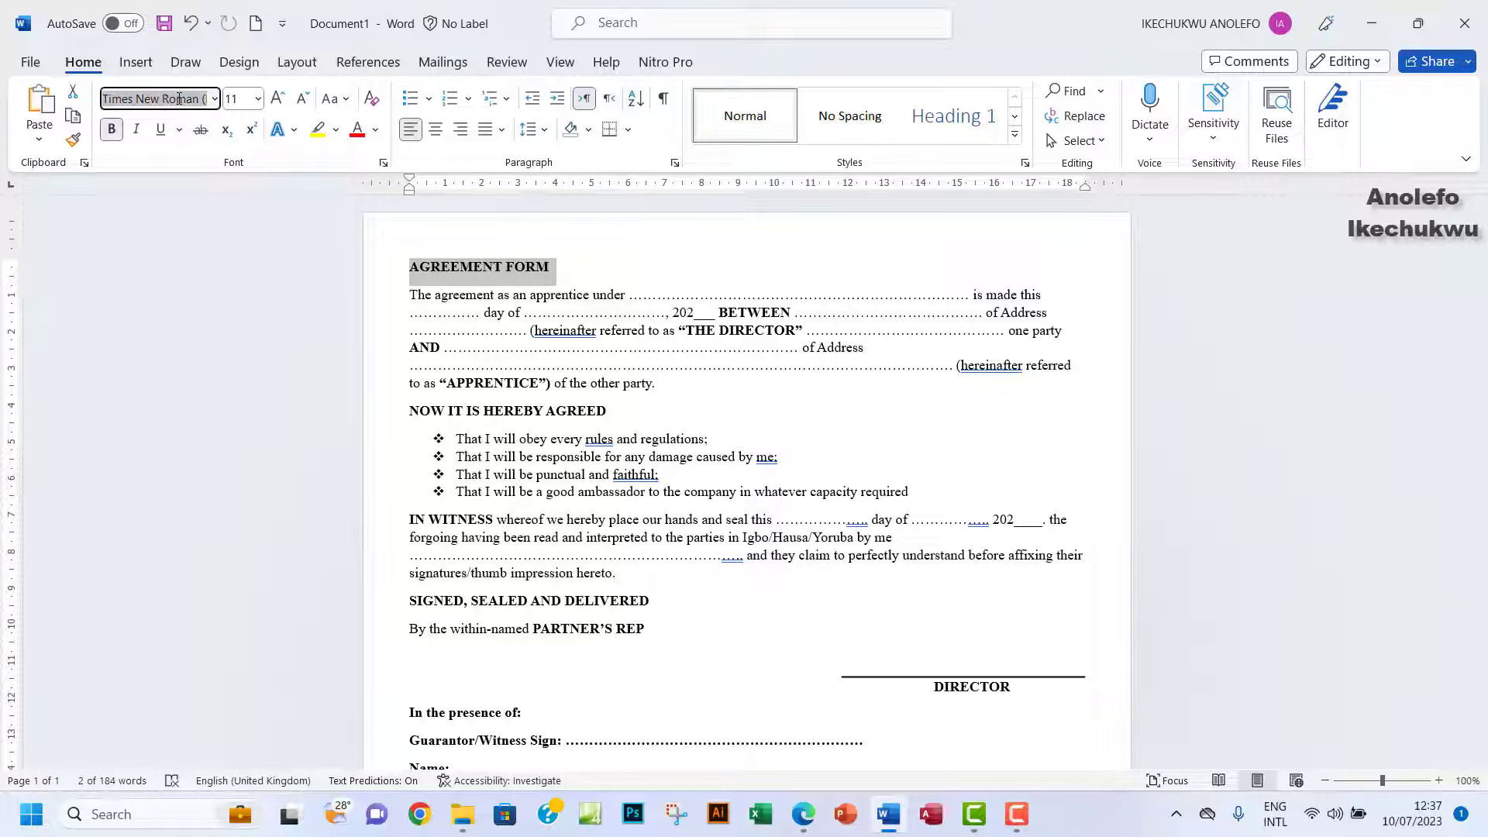
{"action": "type", "text": "Bookman Old Style"}
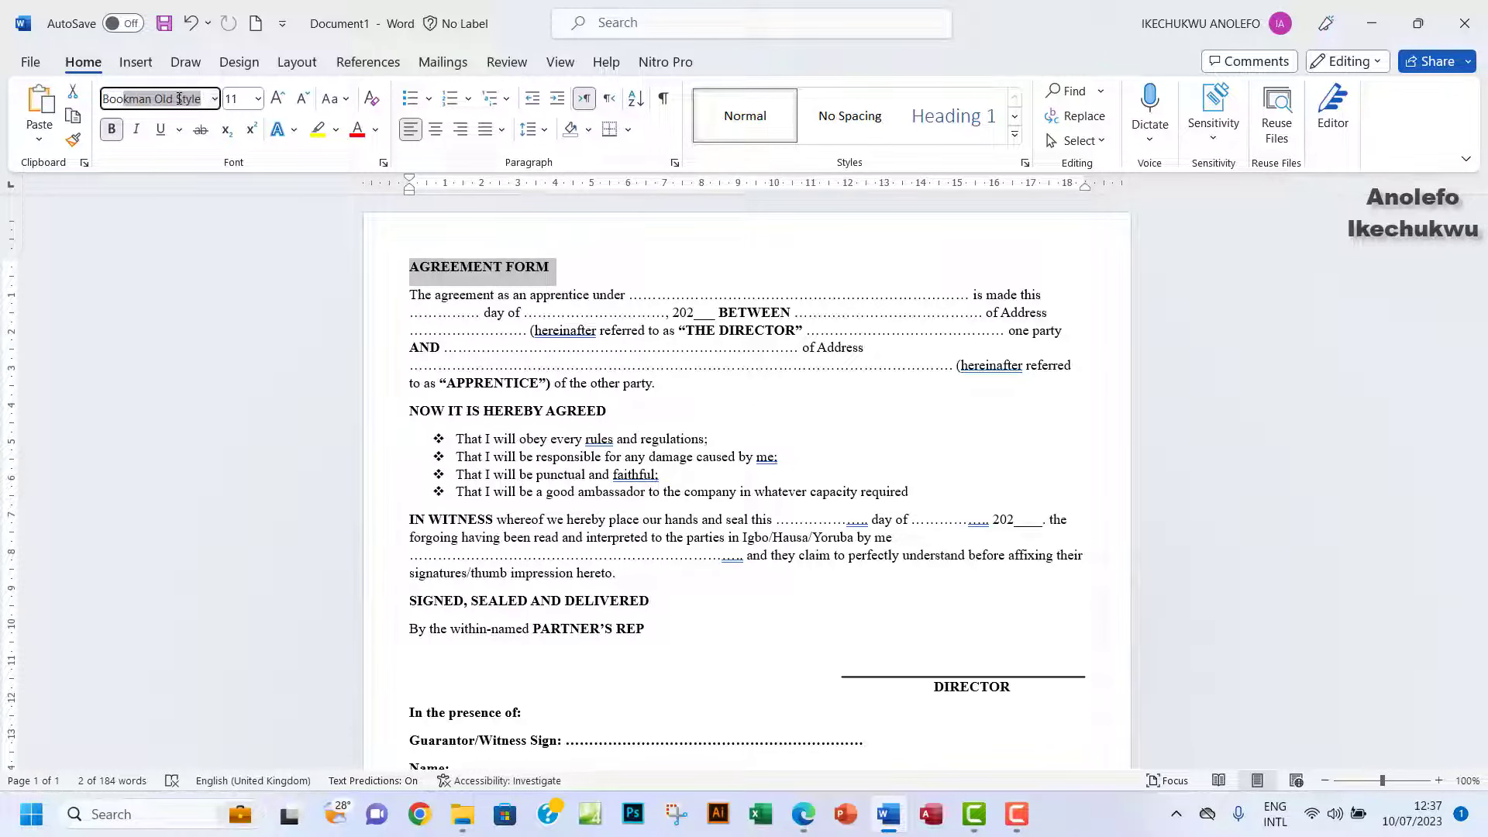
{"action": "left_click", "coordinate": [803, 814]}
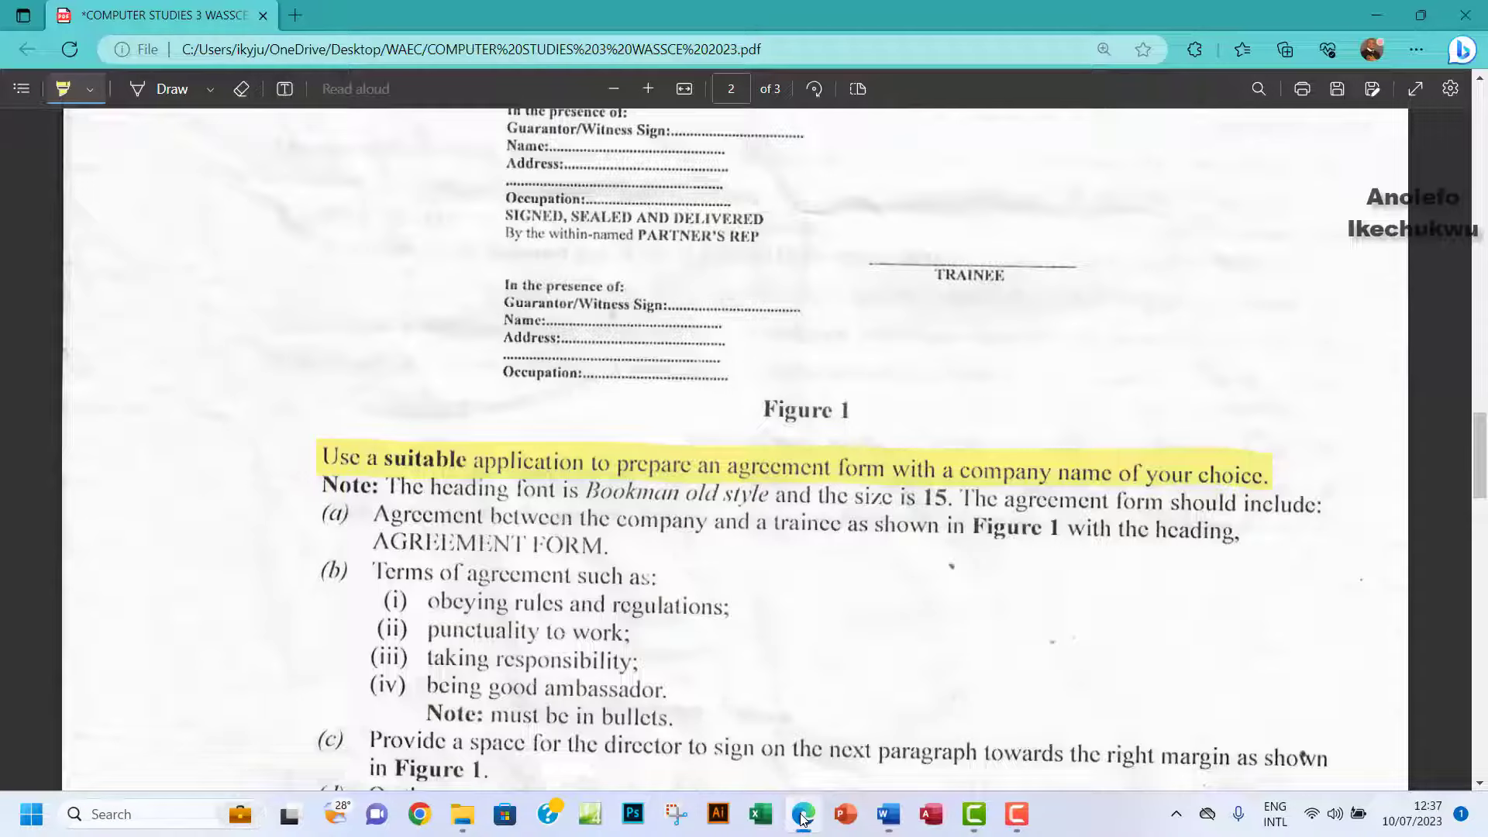
{"action": "left_click", "coordinate": [803, 813]}
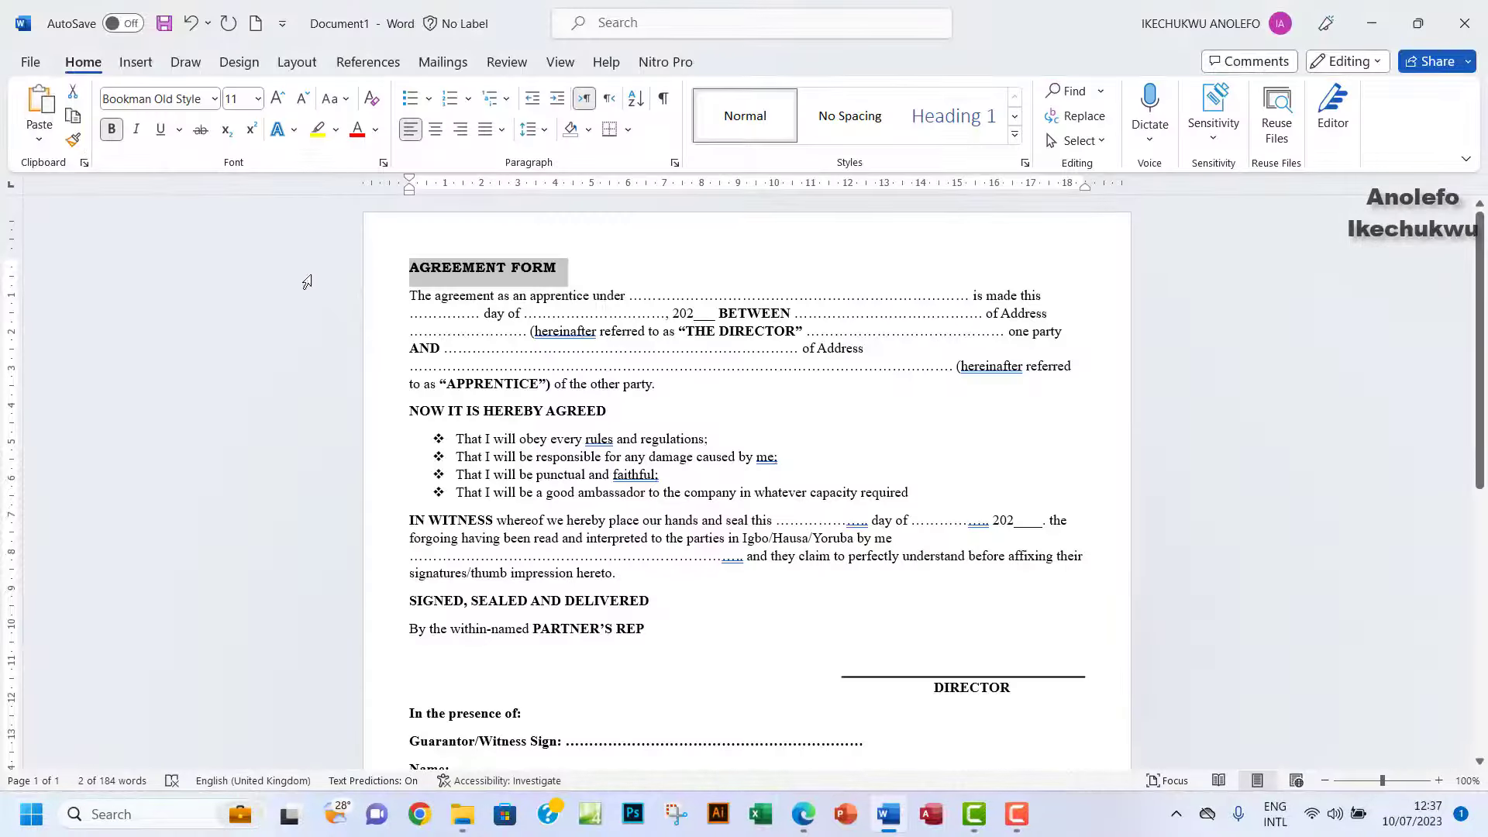
{"action": "key", "text": "Right"}
{"action": "key", "text": "Return"}
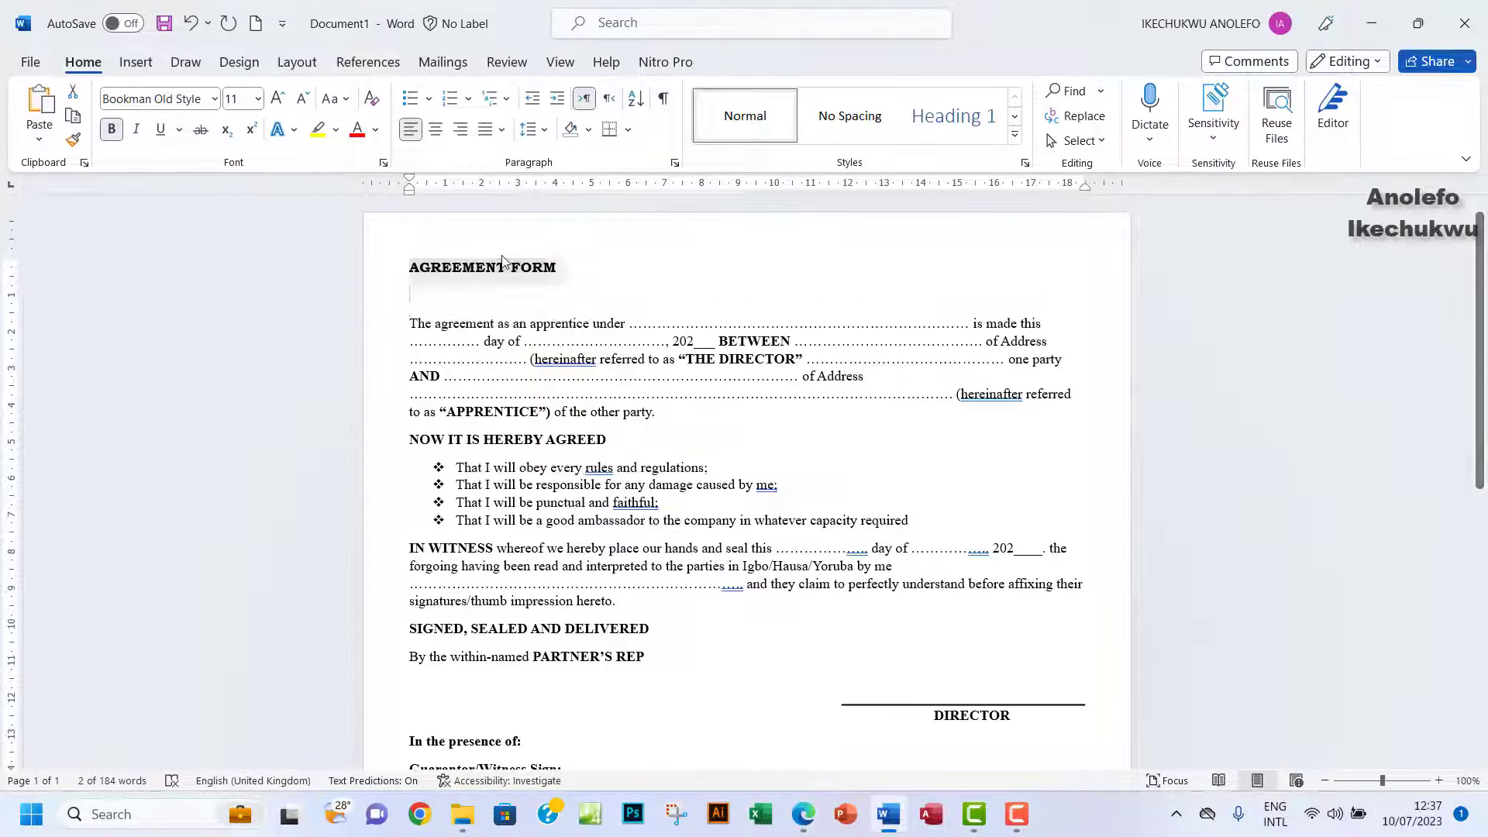
{"action": "key", "text": "BackSpace"}
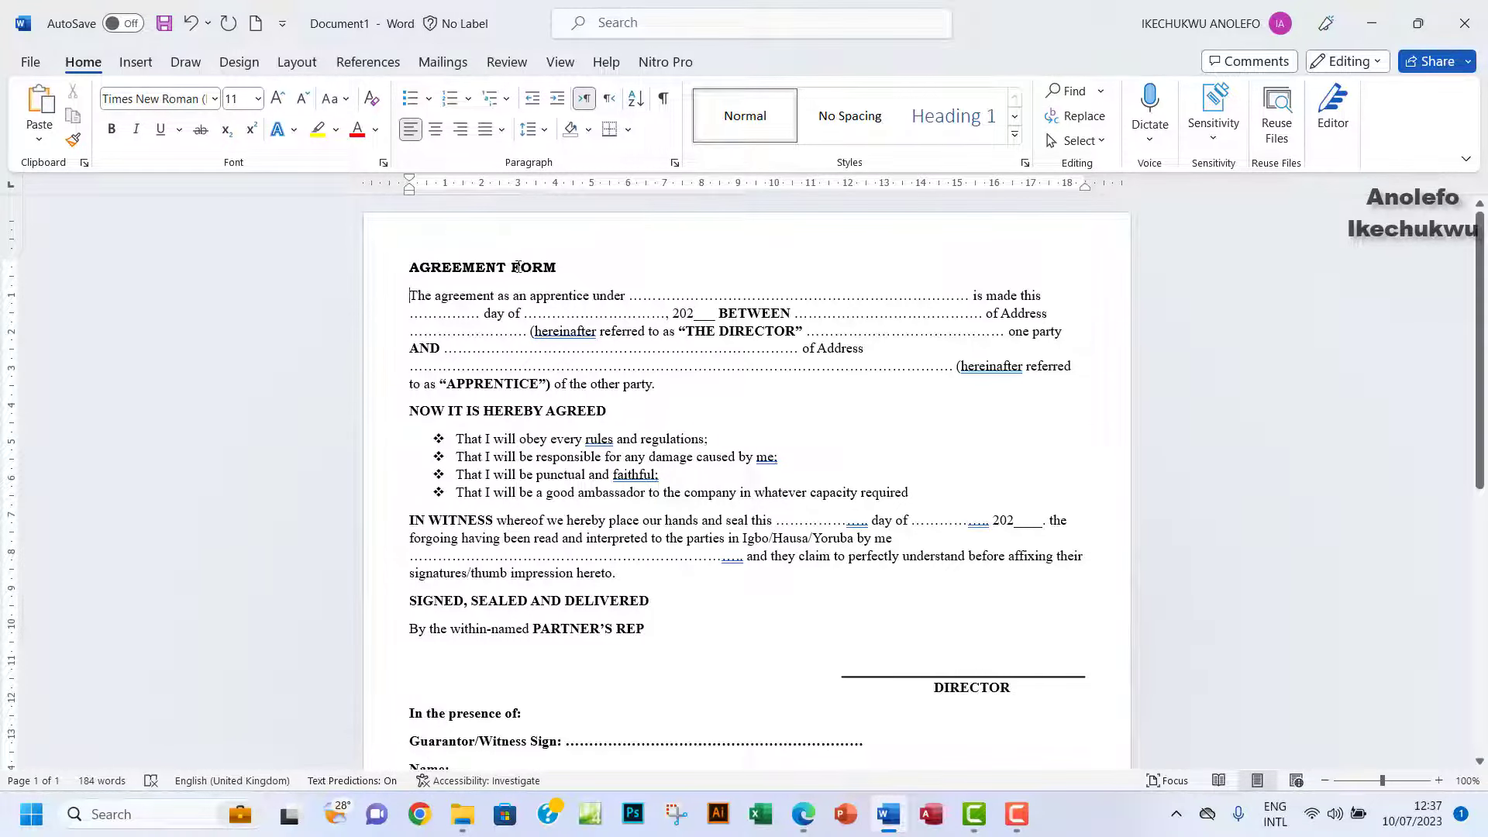
Make the AGREEMENT FORM heading size 15 and centre it on the page.
{"action": "left_click_drag", "start_coordinate": [555, 280], "coordinate": [408, 271]}
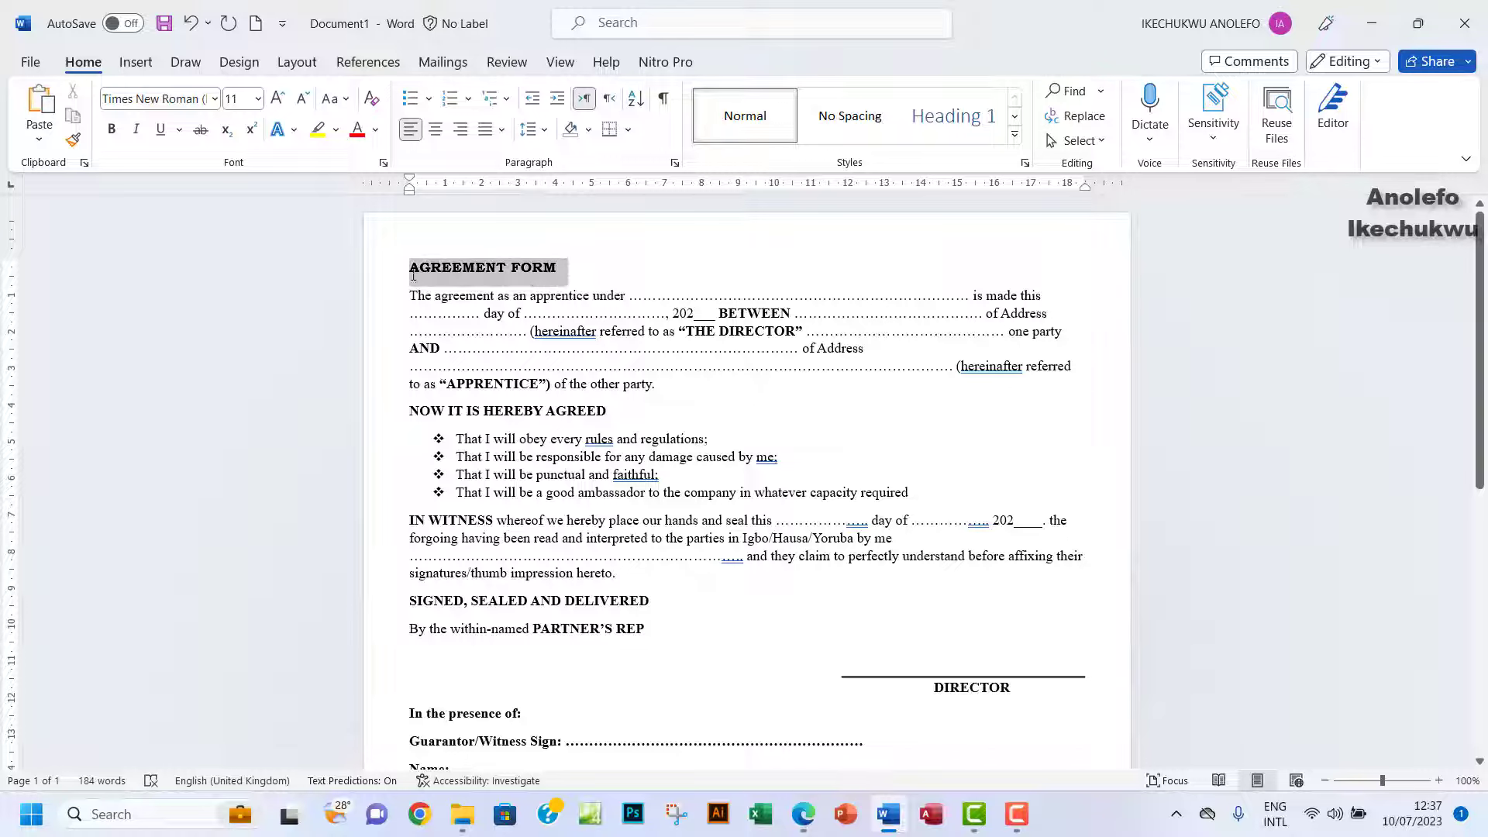
{"action": "left_click", "coordinate": [258, 99]}
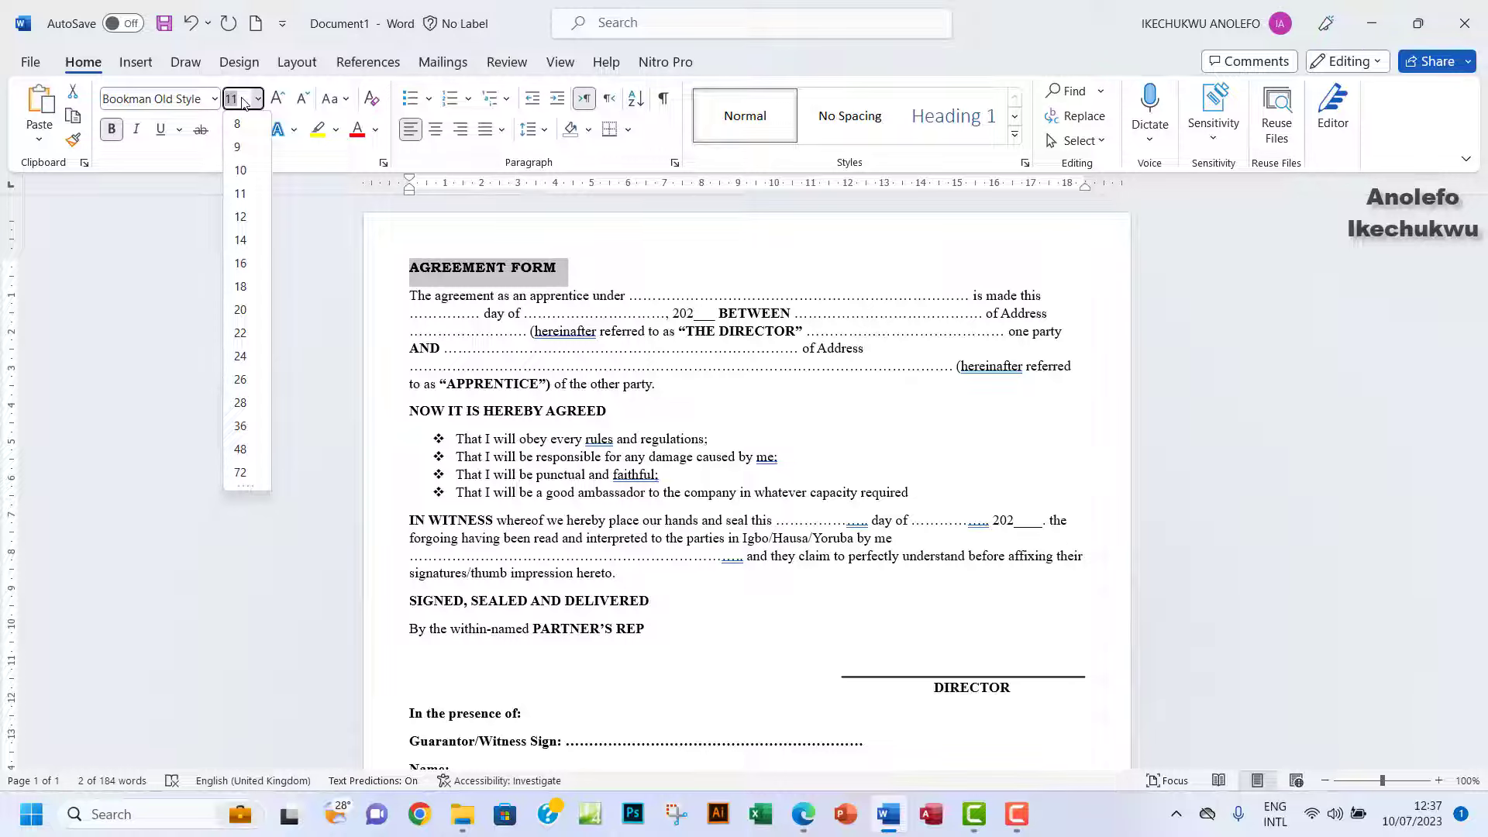
{"action": "type", "text": "15"}
{"action": "key", "text": "Return"}
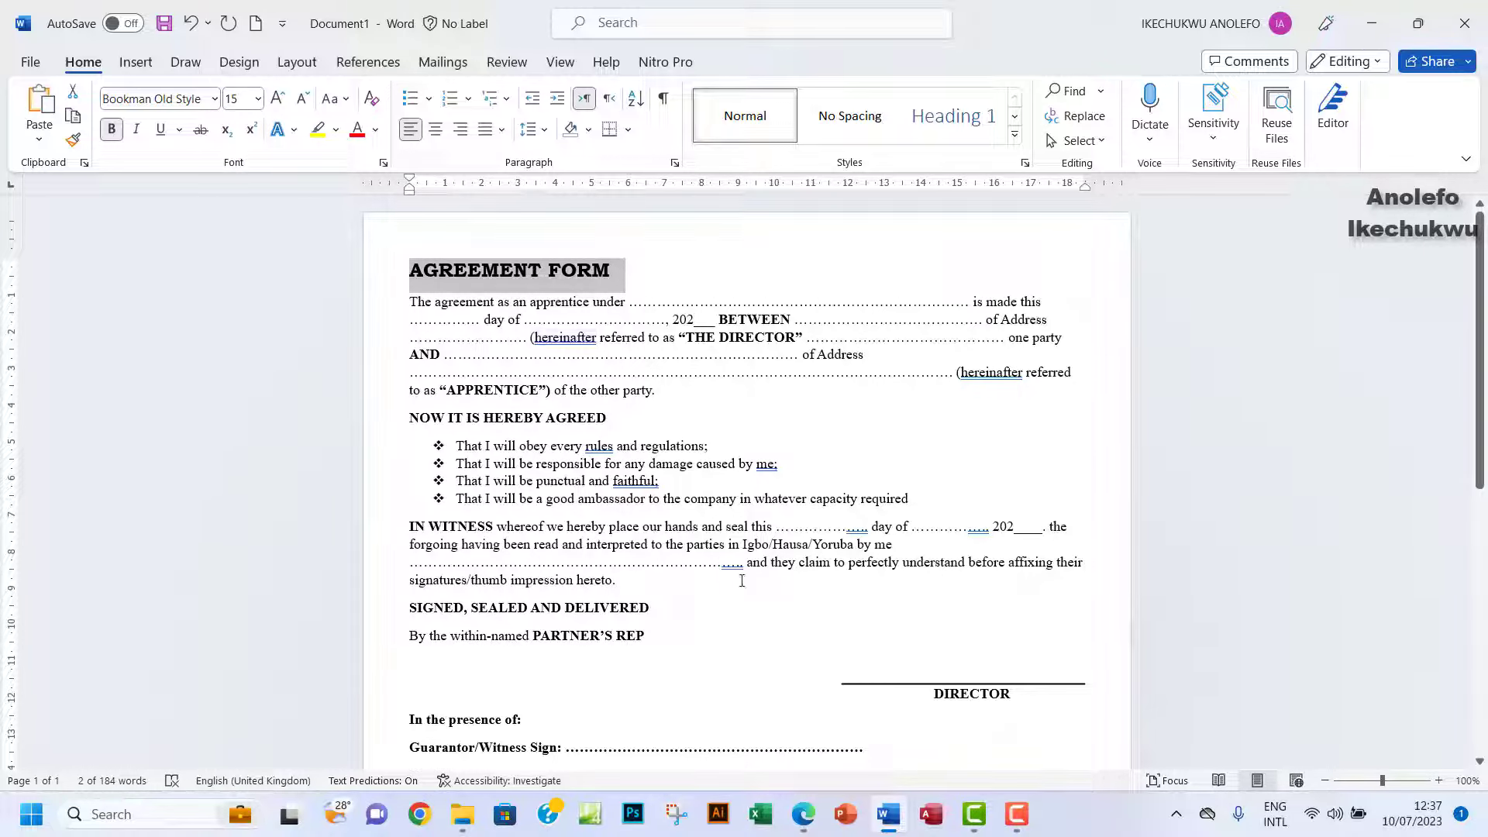
{"action": "left_click", "coordinate": [436, 129]}
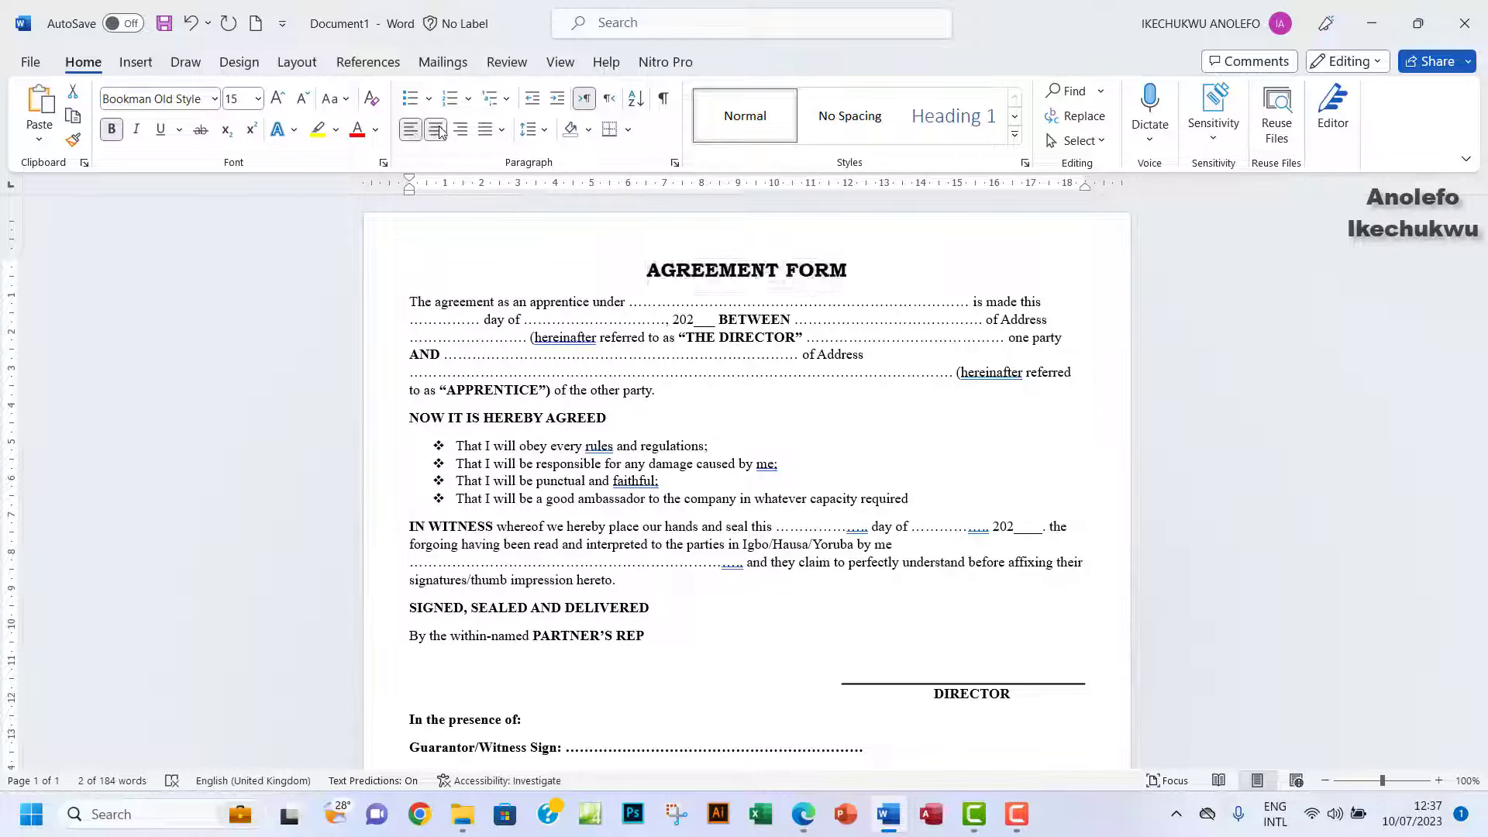
In the exam PDF, highlight the heading font note and item (a) about the AGREEMENT FORM heading.
{"action": "left_click", "coordinate": [803, 814]}
{"action": "scroll", "coordinate": [713, 537], "scroll_direction": "up", "scroll_amount": 12}
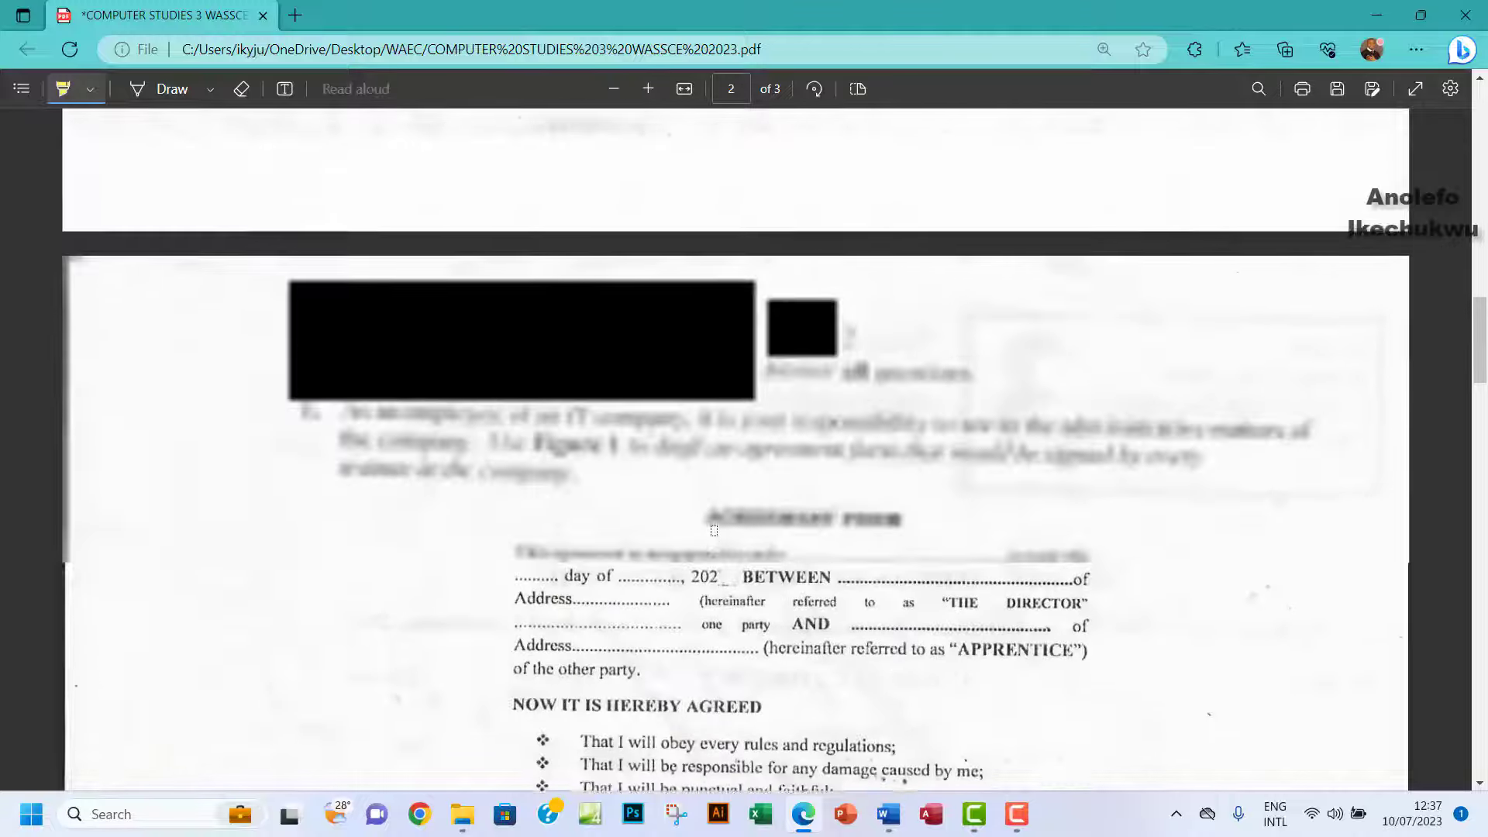
{"action": "scroll", "coordinate": [713, 530], "scroll_direction": "down", "scroll_amount": 3}
{"action": "scroll", "coordinate": [713, 530], "scroll_direction": "down", "scroll_amount": 9}
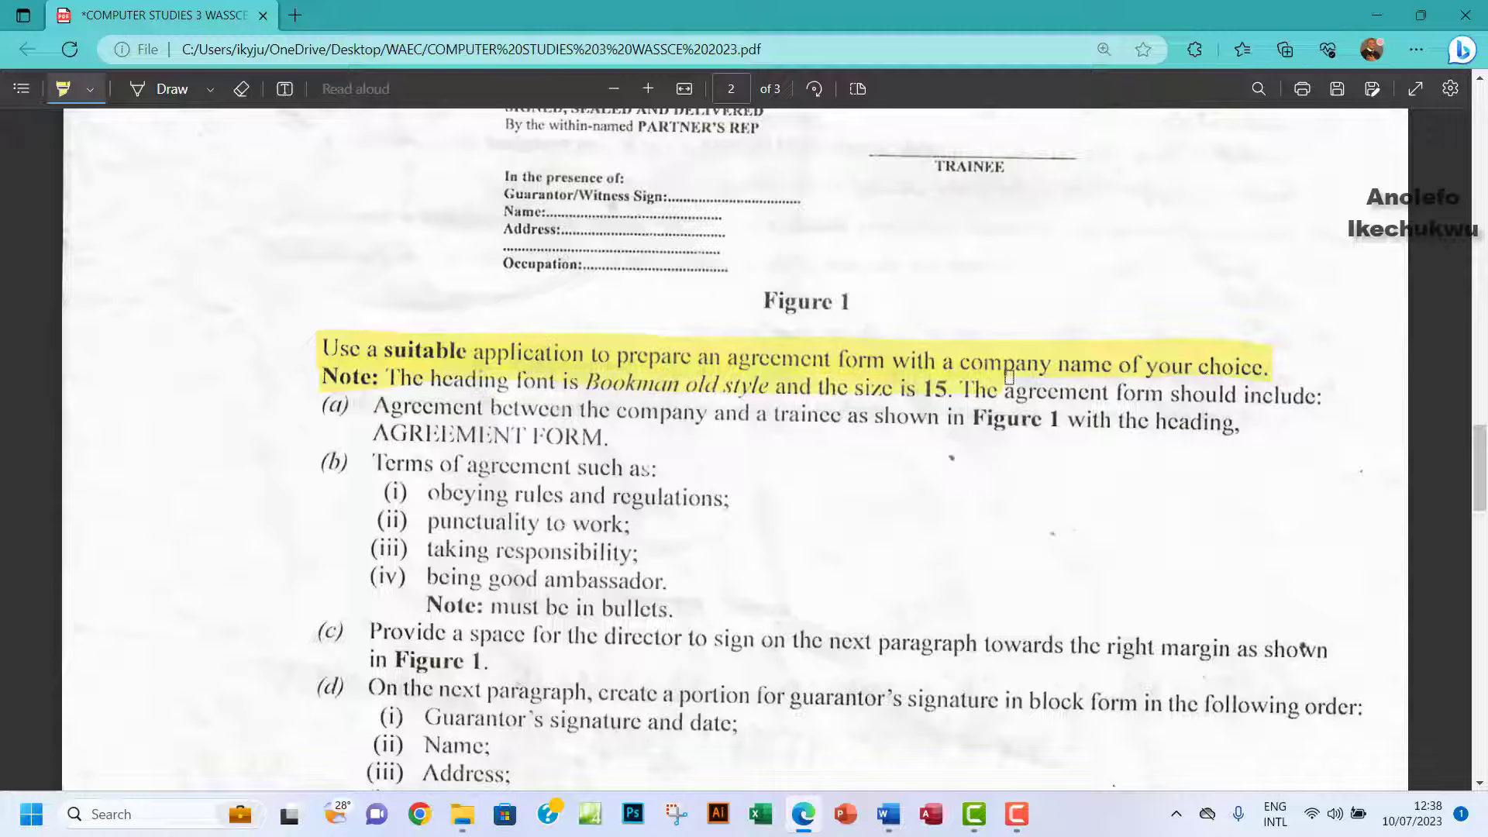
{"action": "left_click_drag", "start_coordinate": [1009, 377], "coordinate": [1320, 397]}
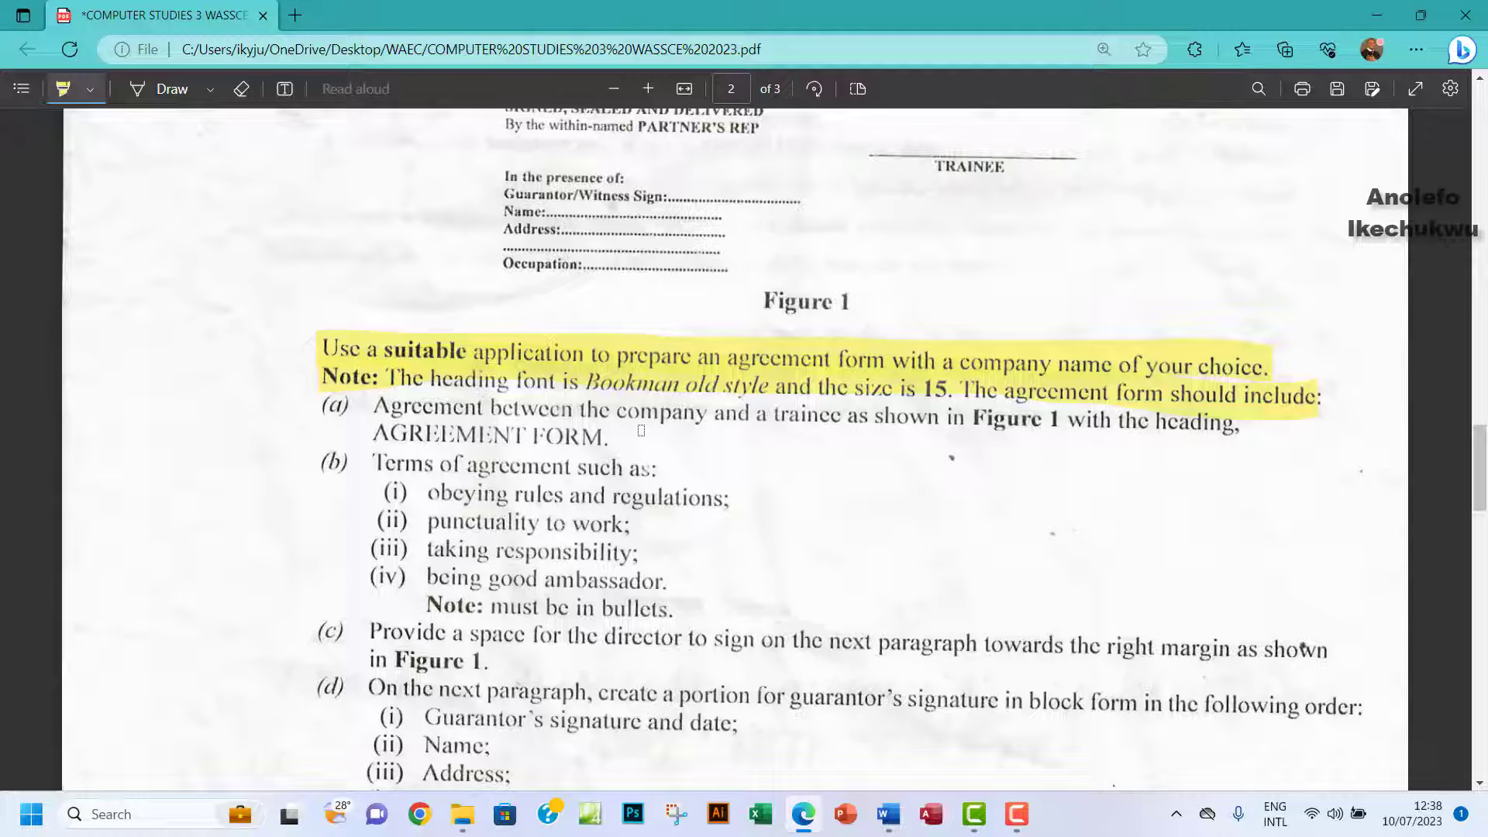
{"action": "left_click_drag", "start_coordinate": [325, 408], "coordinate": [1237, 431]}
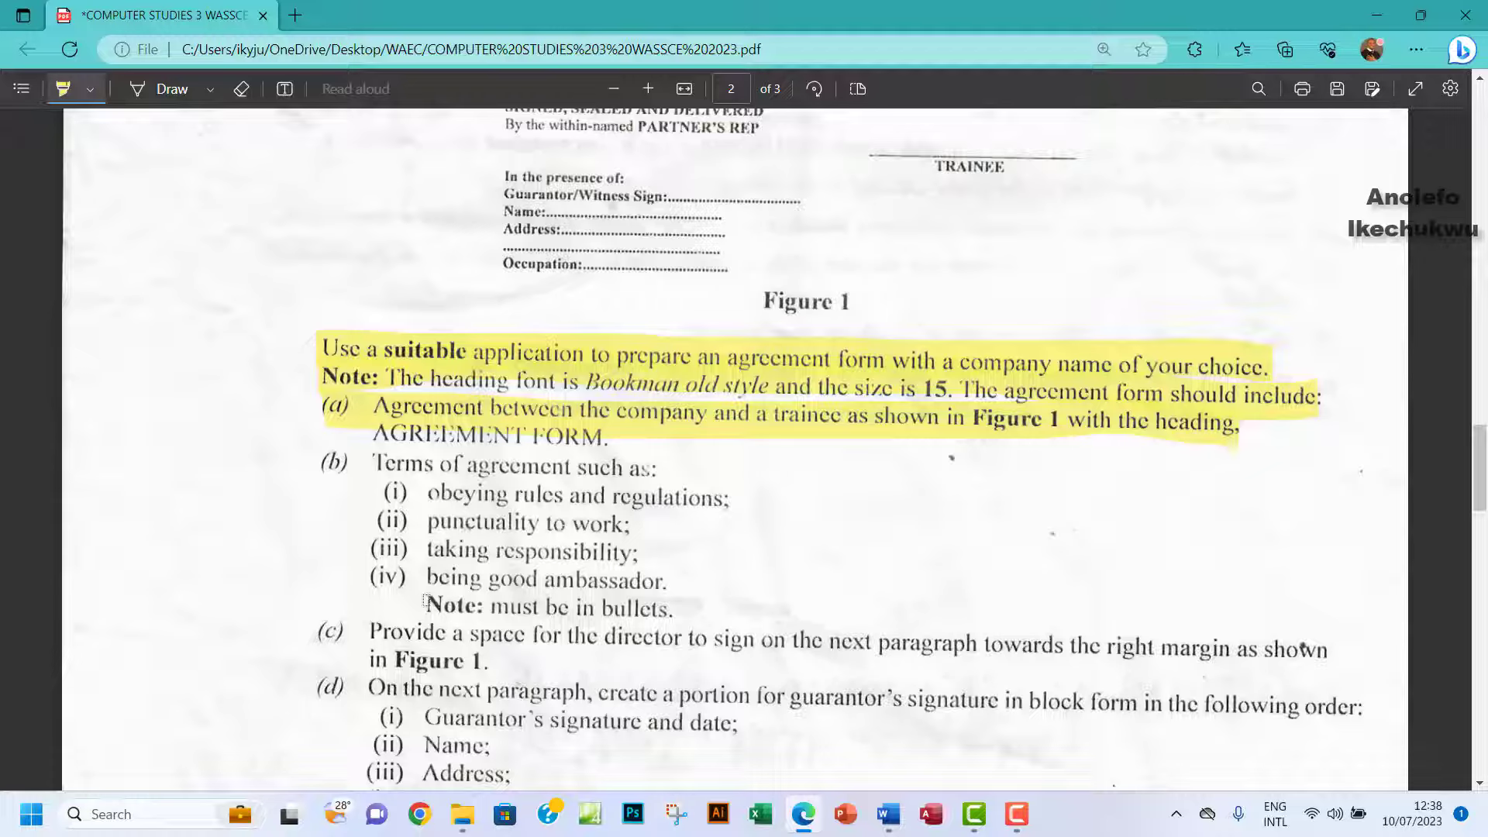
Highlight the bulleted-terms note, the Terms of agreement line and terms (i)–(iii), then return to Word.
{"action": "left_click_drag", "start_coordinate": [425, 607], "coordinate": [670, 608]}
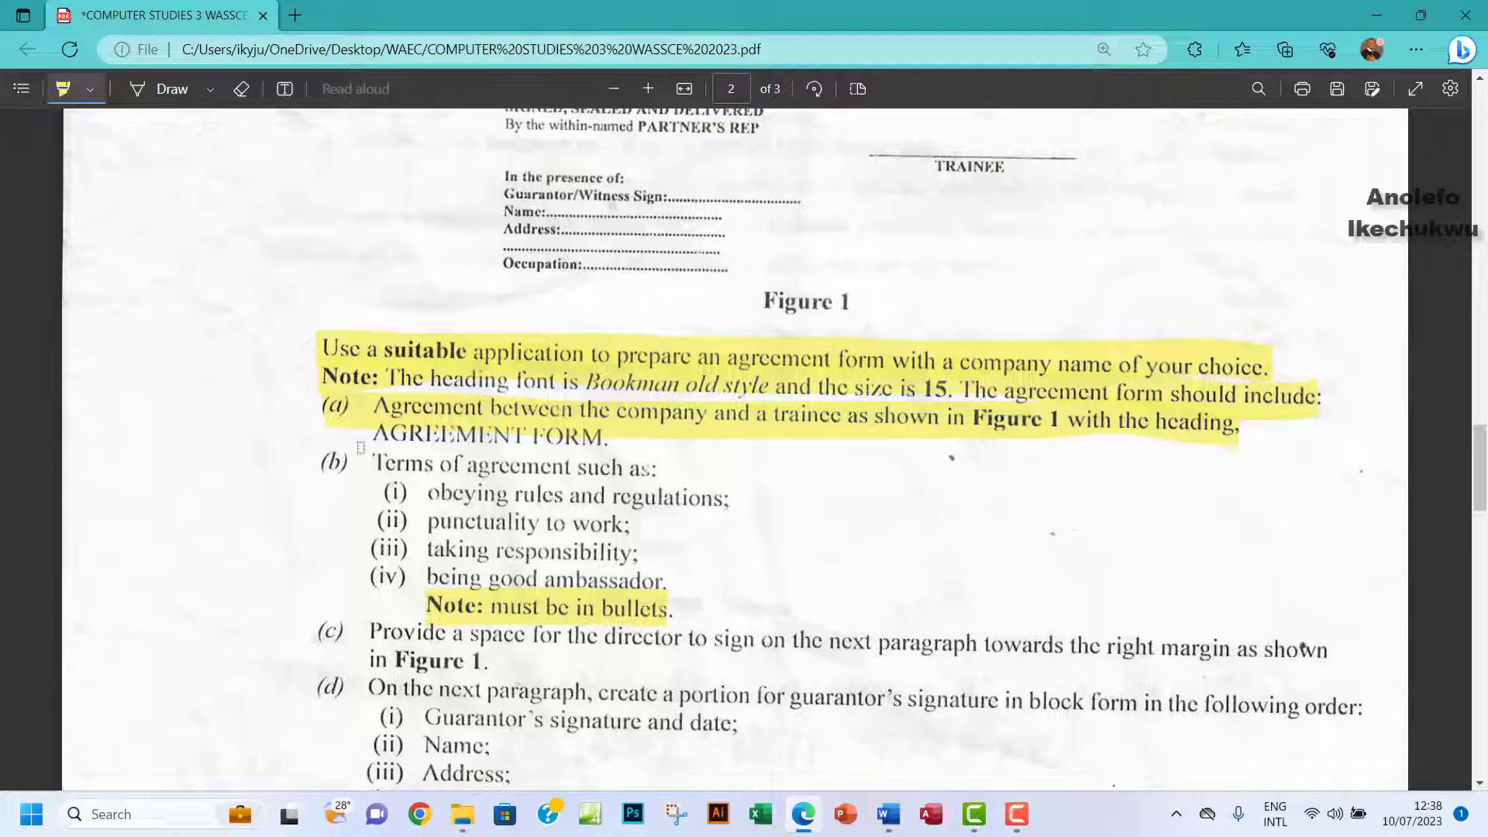
{"action": "left_click_drag", "start_coordinate": [374, 466], "coordinate": [593, 469]}
{"action": "left_click_drag", "start_coordinate": [376, 496], "coordinate": [620, 496]}
{"action": "left_click_drag", "start_coordinate": [430, 524], "coordinate": [616, 525]}
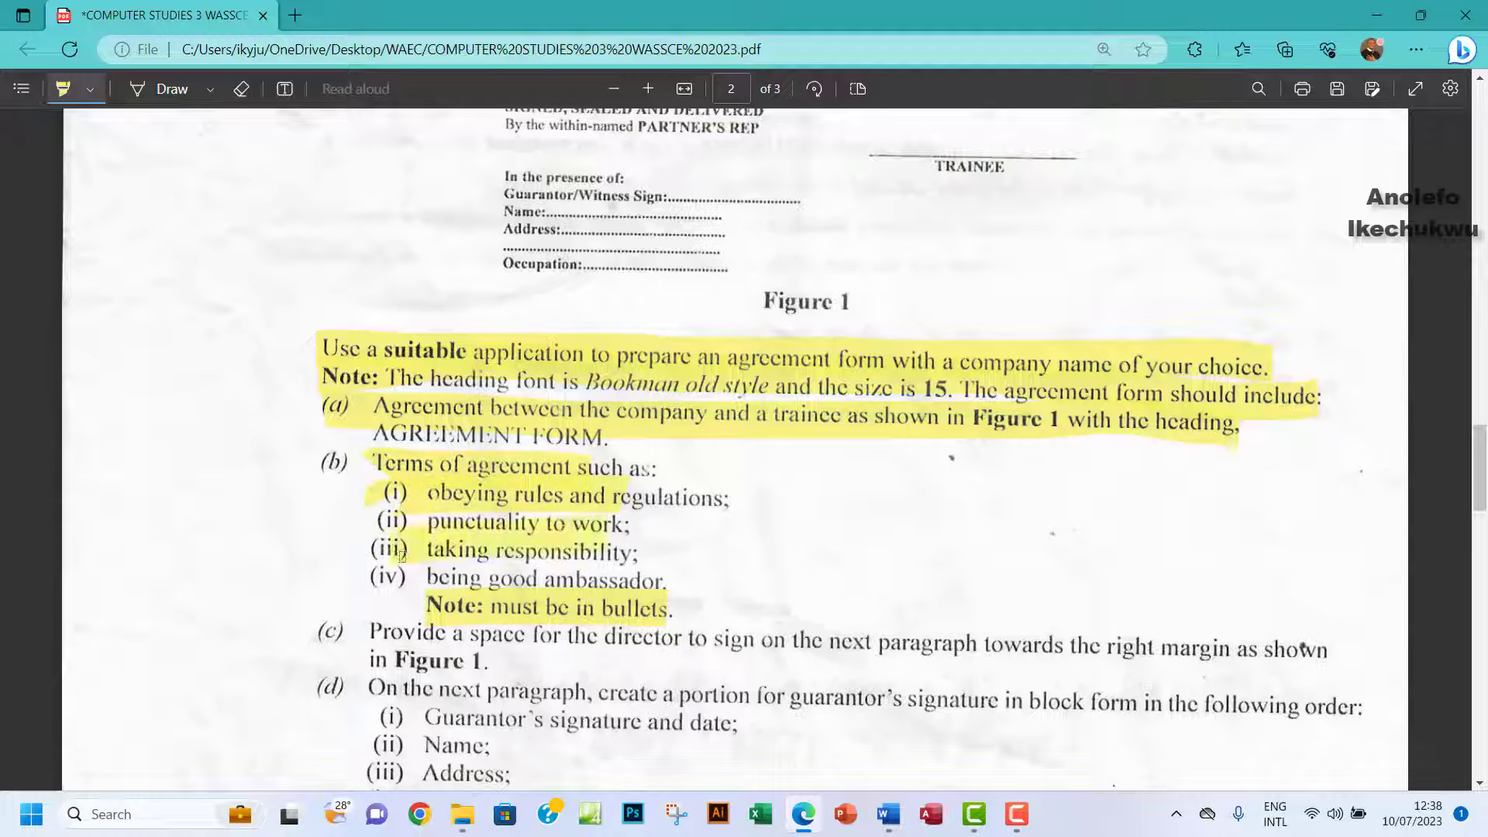
{"action": "left_click_drag", "start_coordinate": [430, 552], "coordinate": [612, 552]}
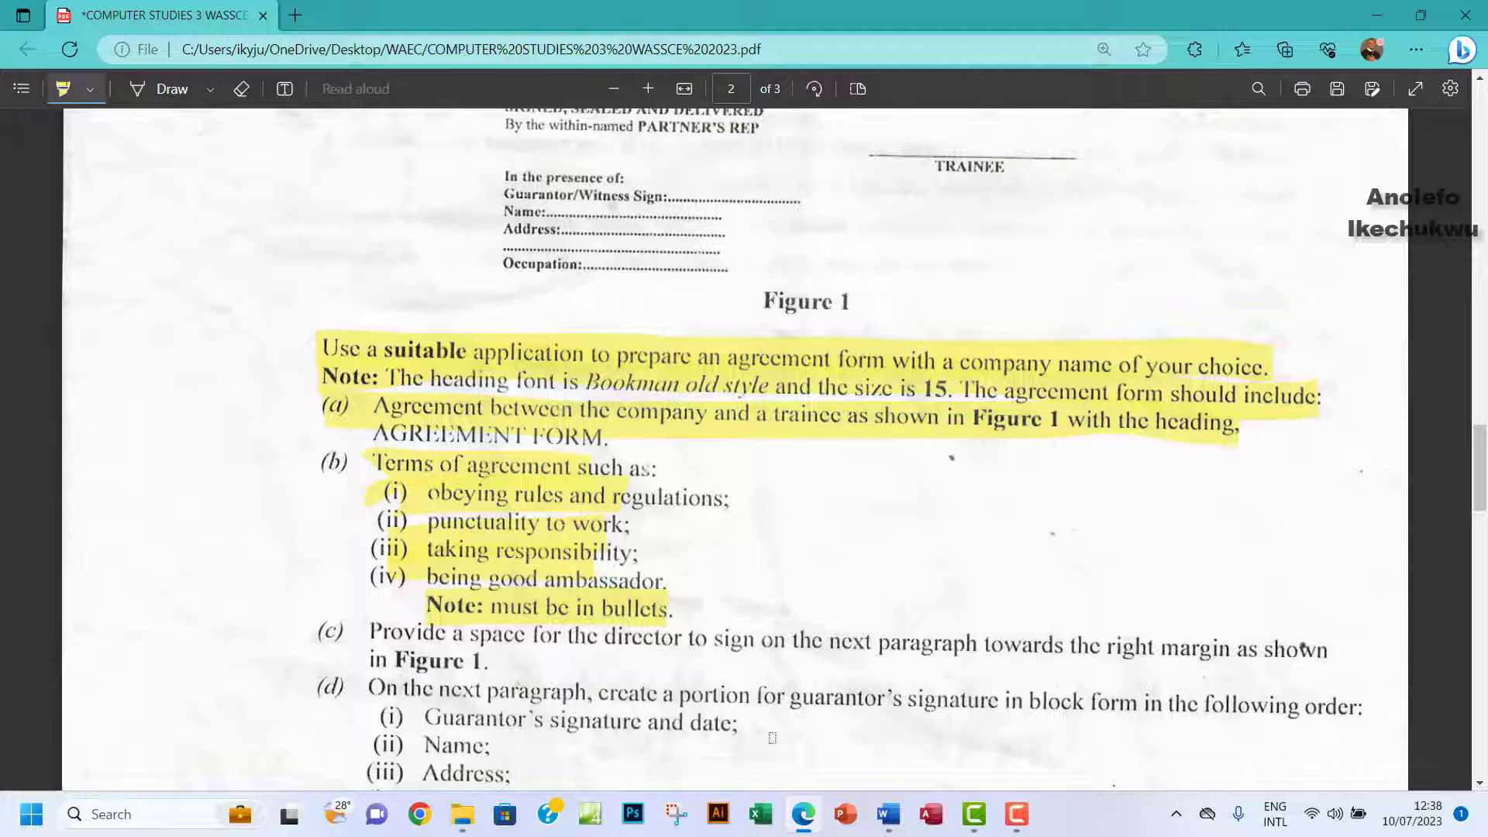
{"action": "left_click", "coordinate": [885, 815]}
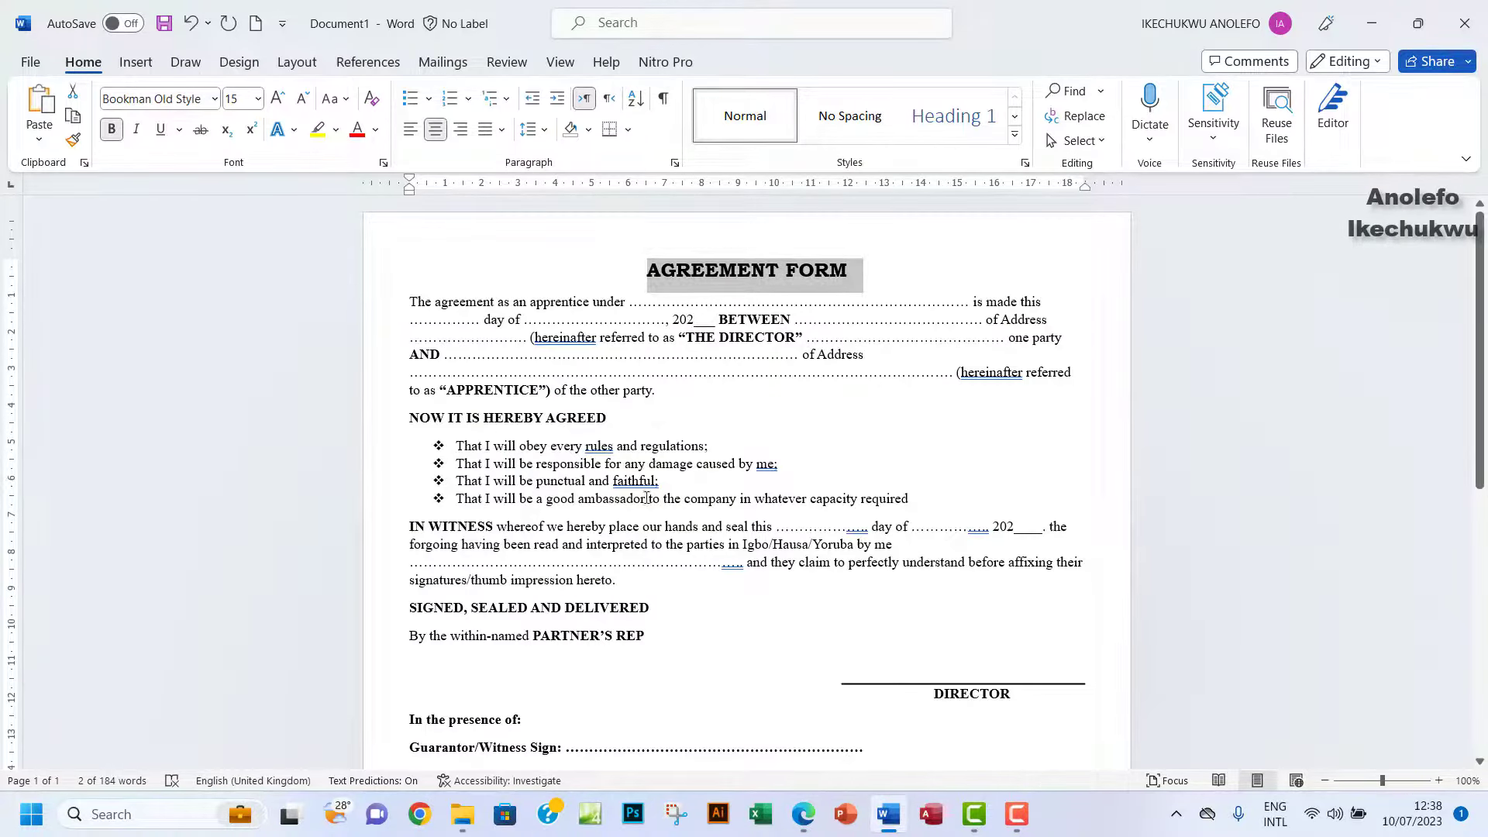
Highlight item (c) about the director's signature space in the exam PDF.
{"action": "left_click", "coordinate": [803, 815]}
{"action": "scroll", "coordinate": [538, 537], "scroll_direction": "down", "scroll_amount": 5}
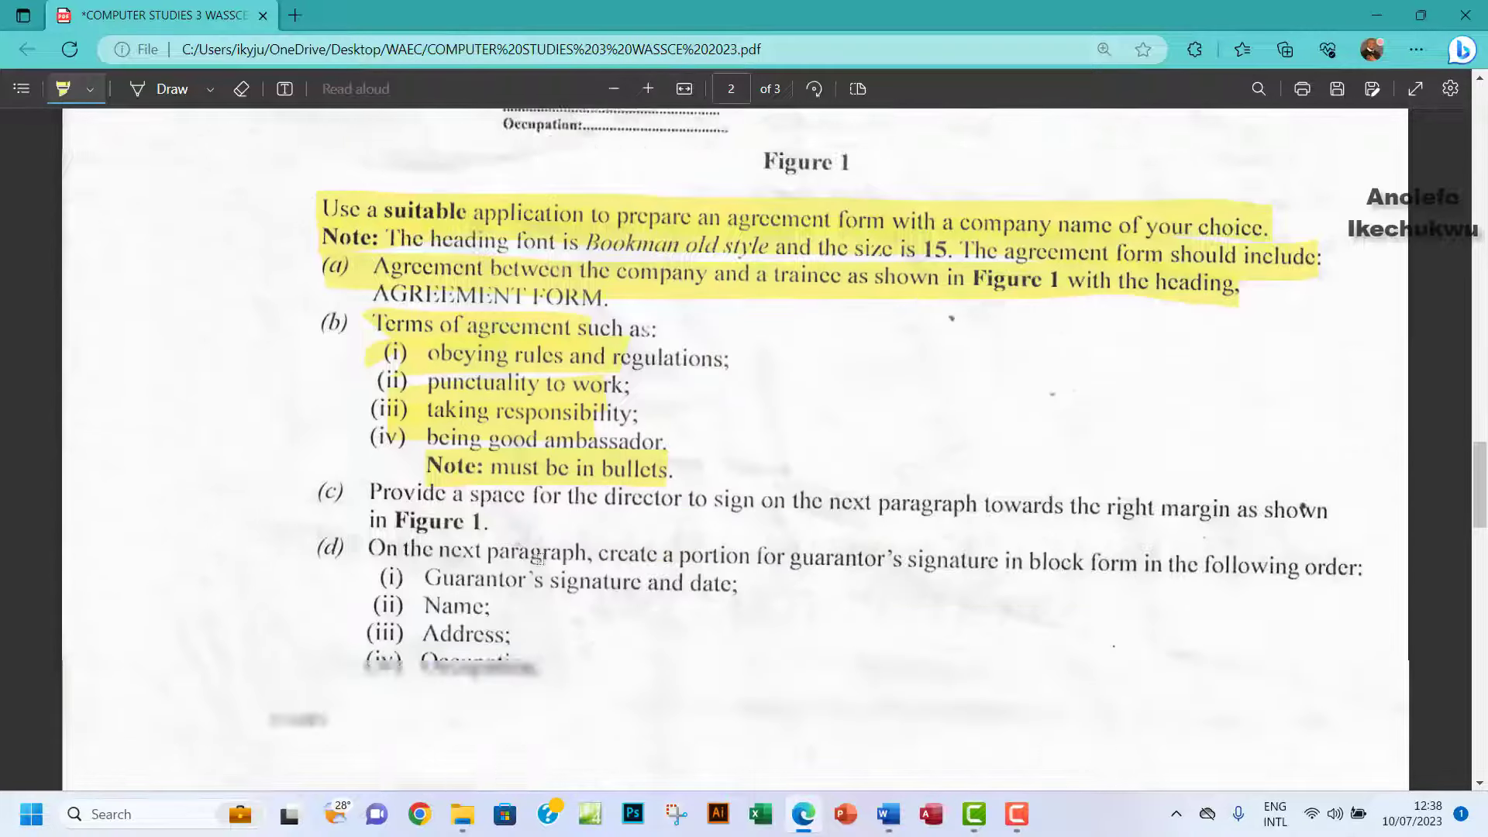
{"action": "scroll", "coordinate": [538, 537], "scroll_direction": "up", "scroll_amount": 2}
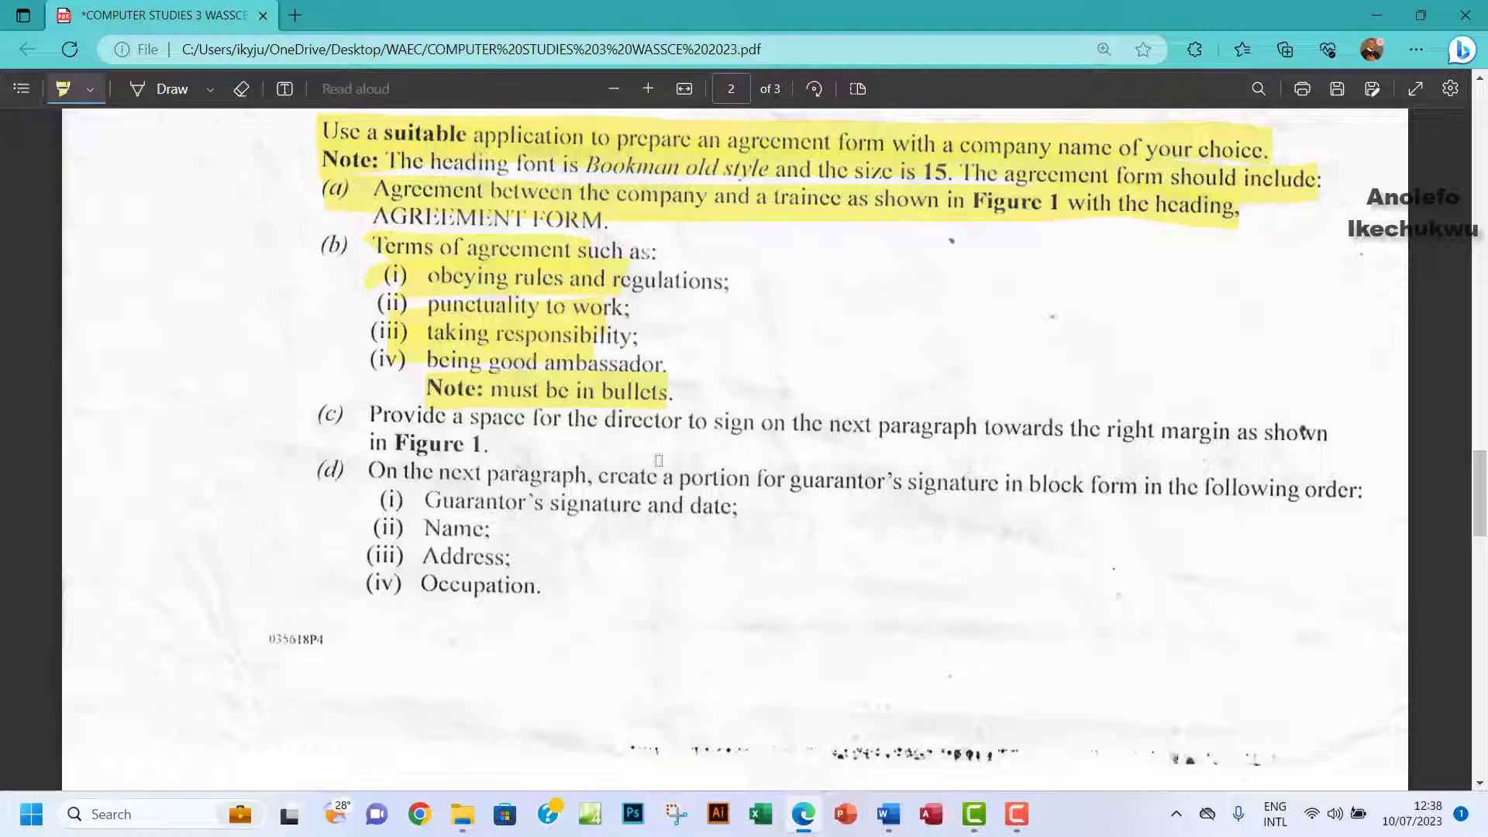
{"action": "mouse_move", "coordinate": [370, 411]}
{"action": "left_mouse_down"}
{"action": "mouse_move", "coordinate": [412, 430]}
{"action": "mouse_move", "coordinate": [552, 434]}
{"action": "mouse_move", "coordinate": [1332, 436]}
{"action": "left_mouse_up"}
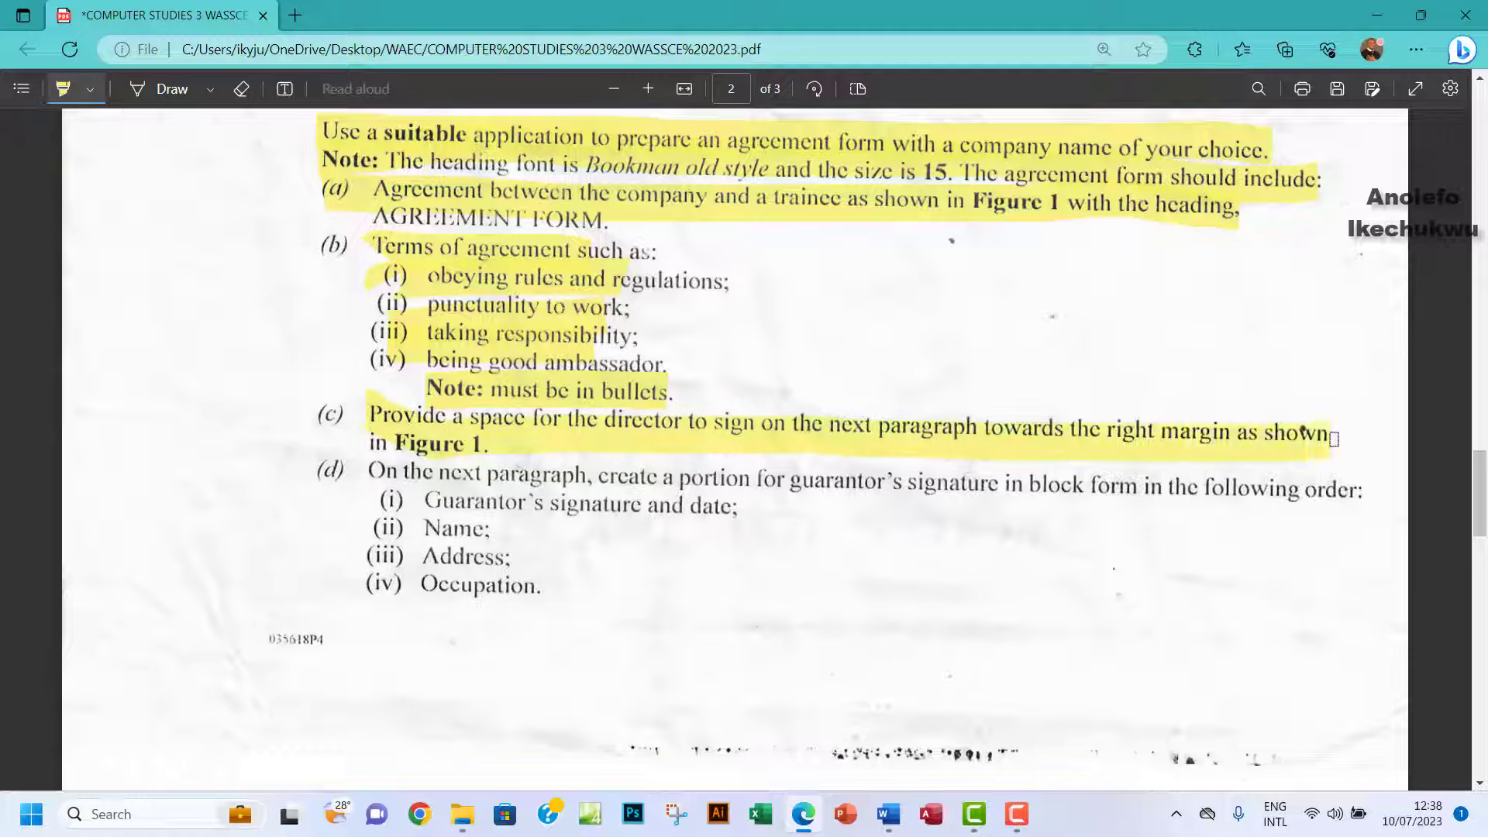
Highlight the full line of item (d) on the guarantor block form.
{"action": "left_click", "coordinate": [892, 828]}
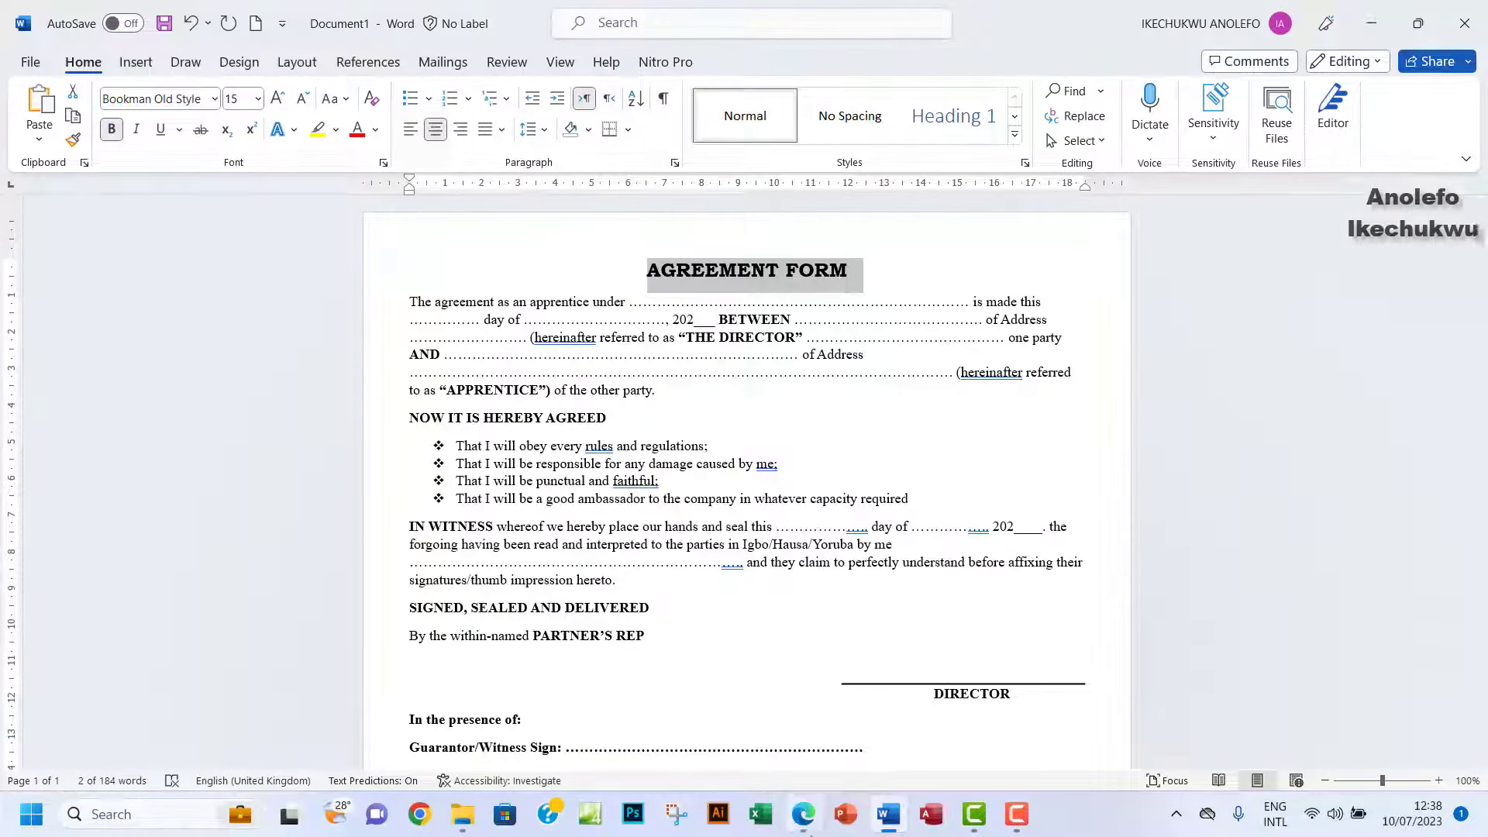
{"action": "left_click", "coordinate": [806, 826]}
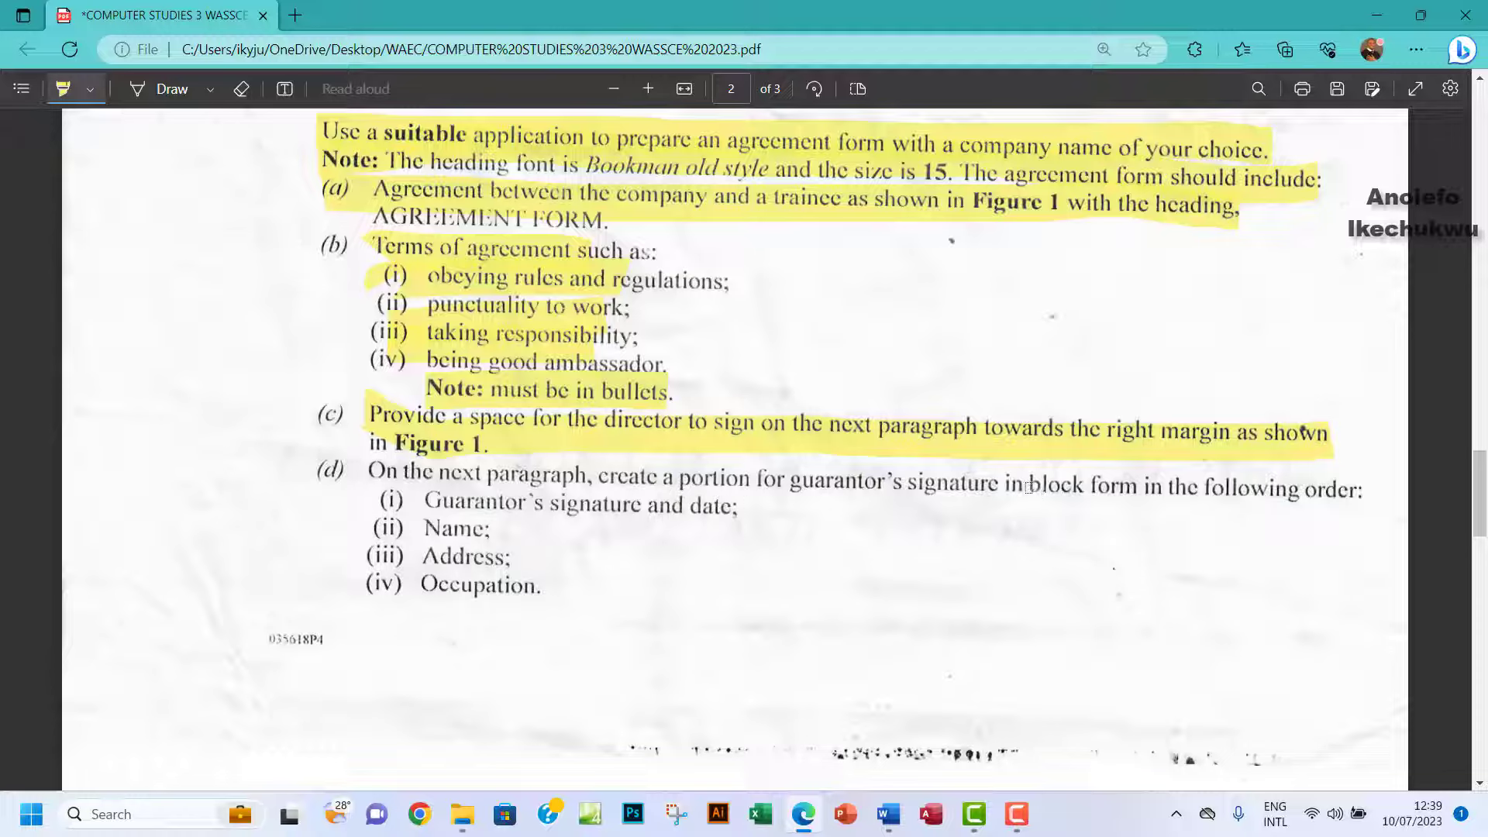
{"action": "left_click_drag", "start_coordinate": [1028, 487], "coordinate": [1132, 485]}
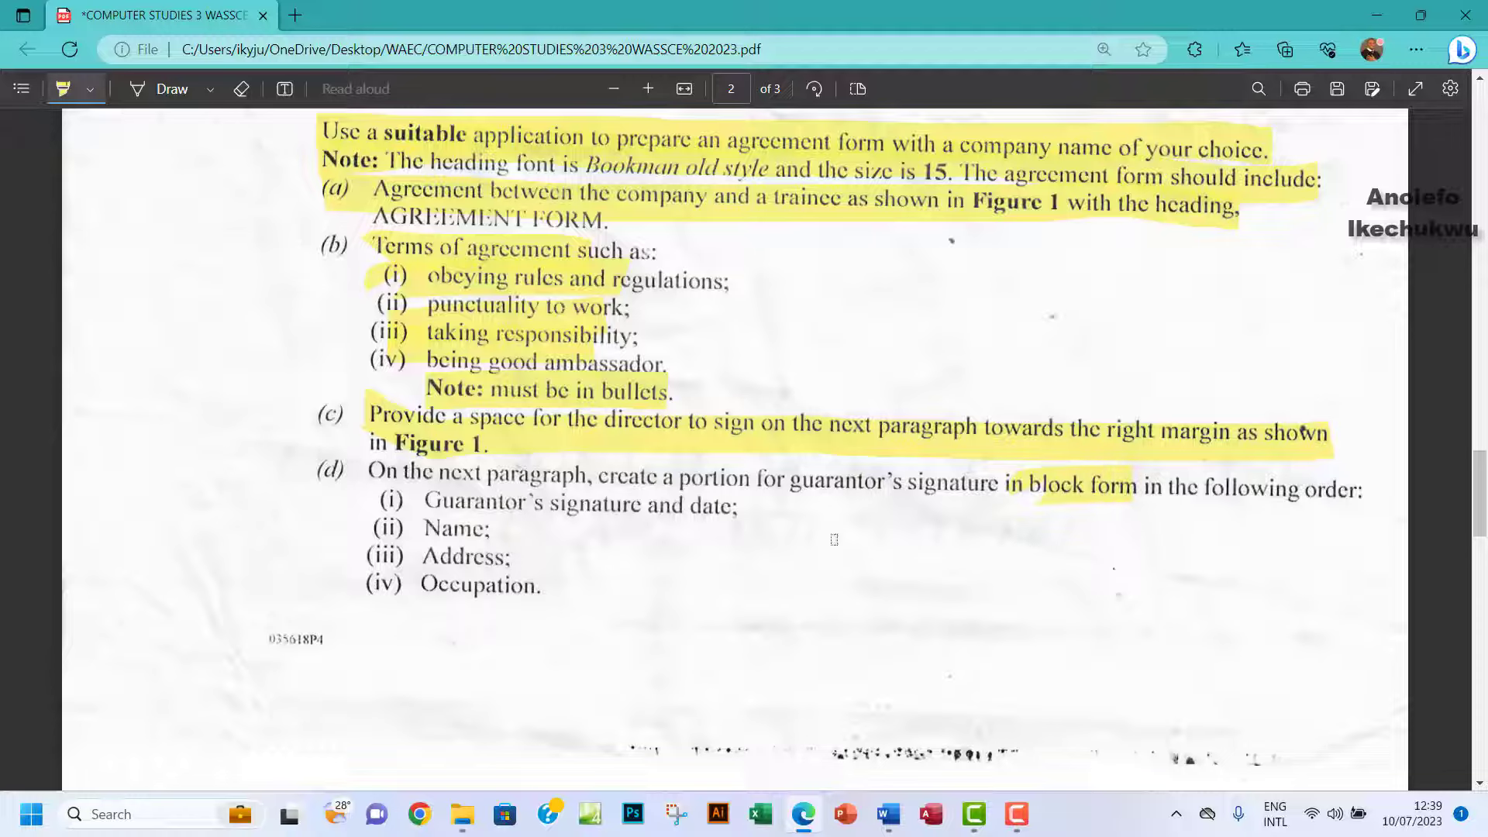
{"action": "left_click_drag", "start_coordinate": [351, 470], "coordinate": [1014, 485]}
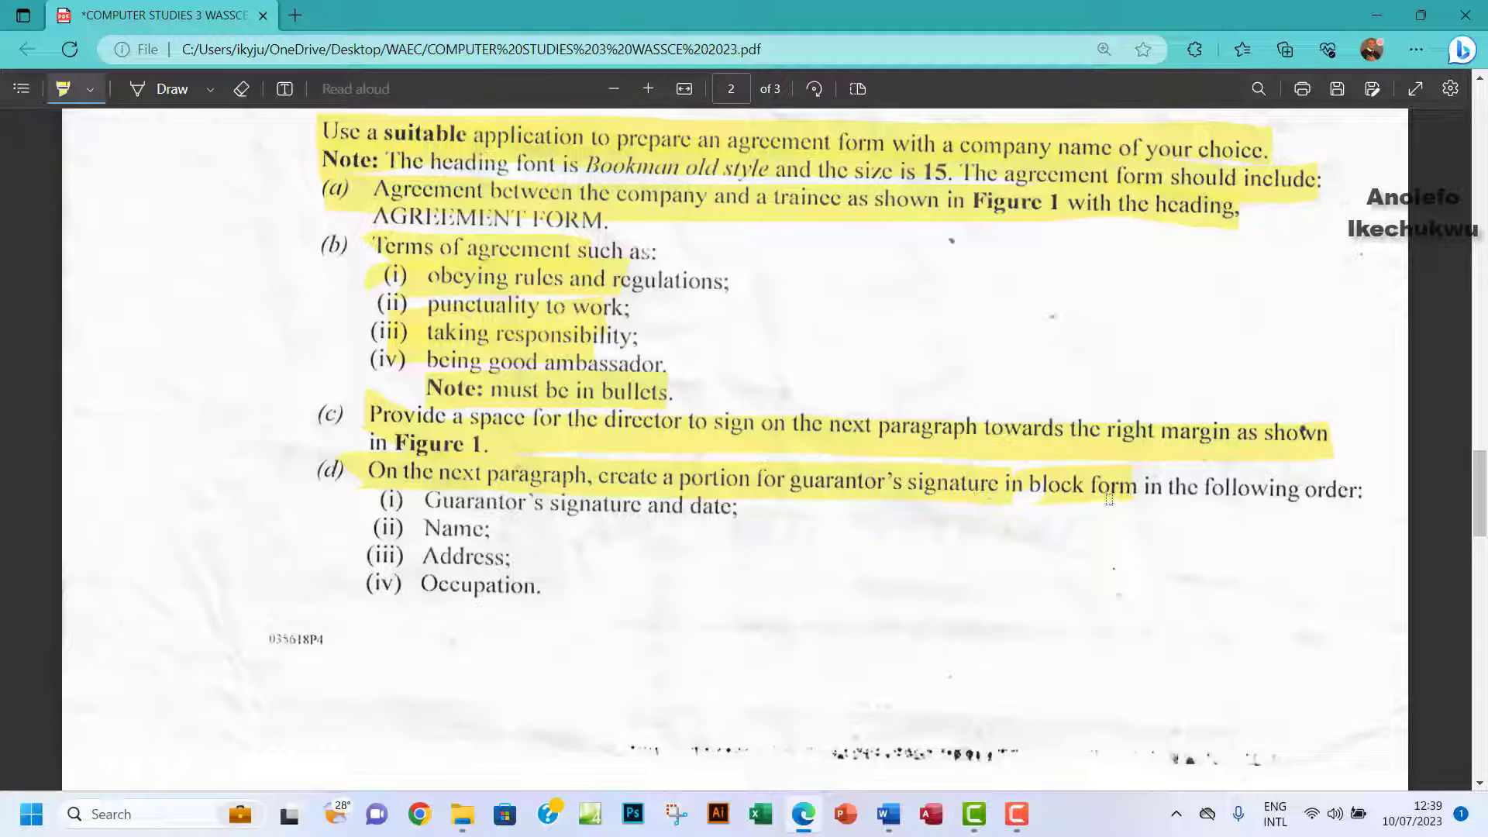
{"action": "left_click_drag", "start_coordinate": [1116, 496], "coordinate": [1368, 493]}
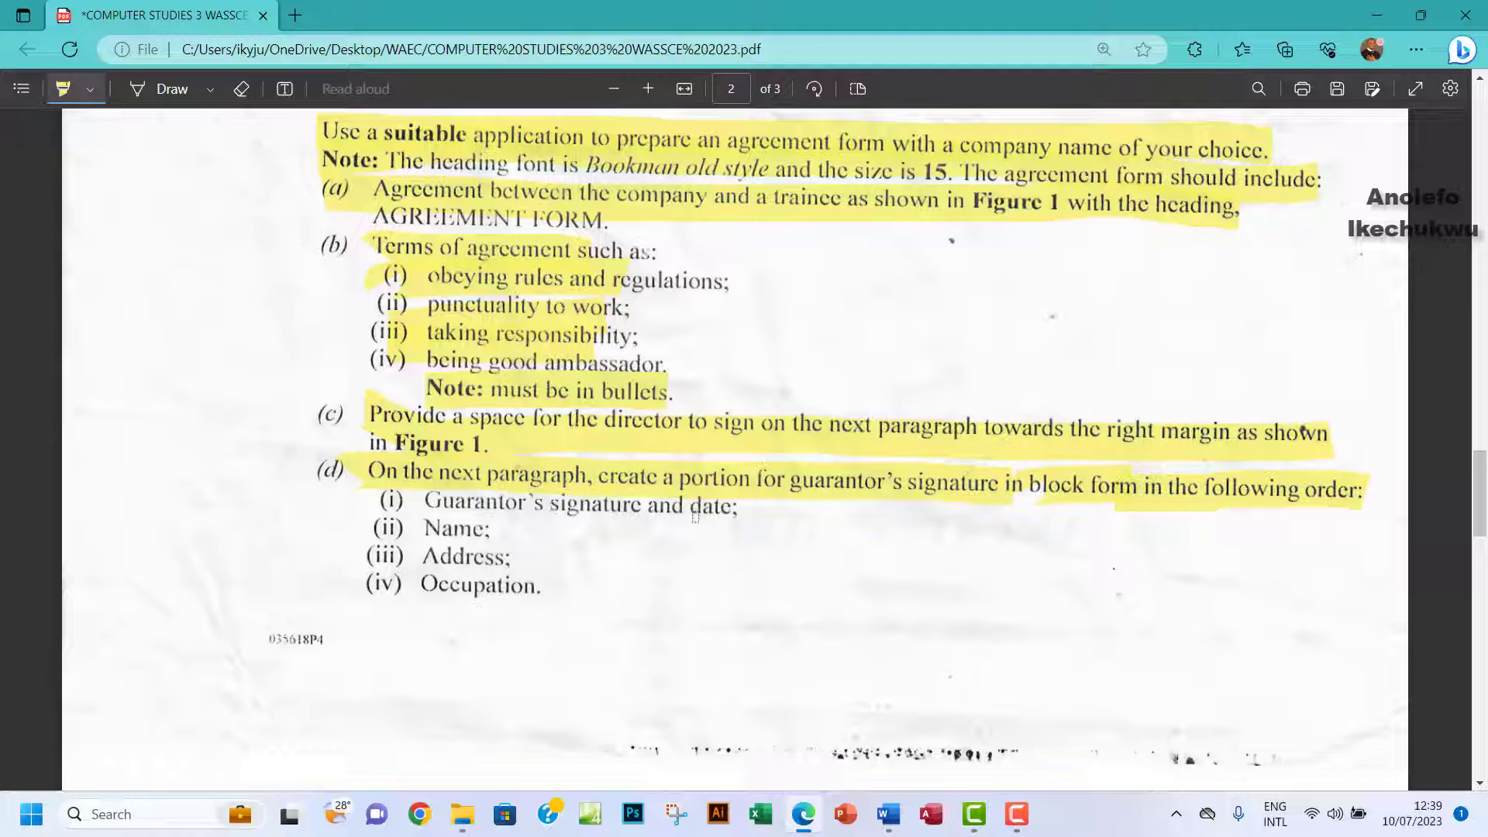
Delete '/Witness Sign:' from the first guarantor line label.
{"action": "left_click", "coordinate": [888, 813]}
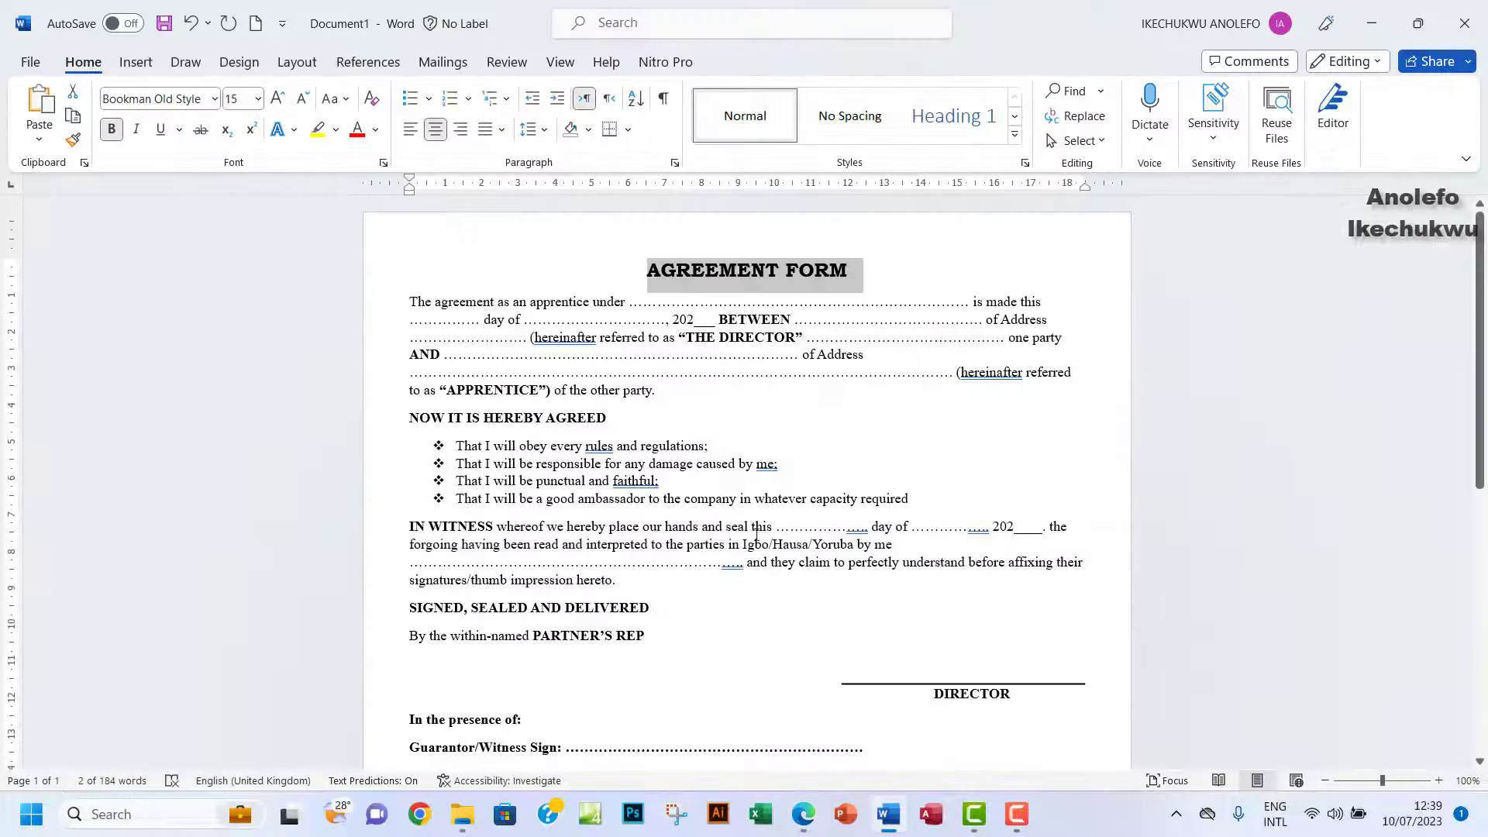
{"action": "scroll", "coordinate": [628, 556], "scroll_direction": "down", "scroll_amount": 3}
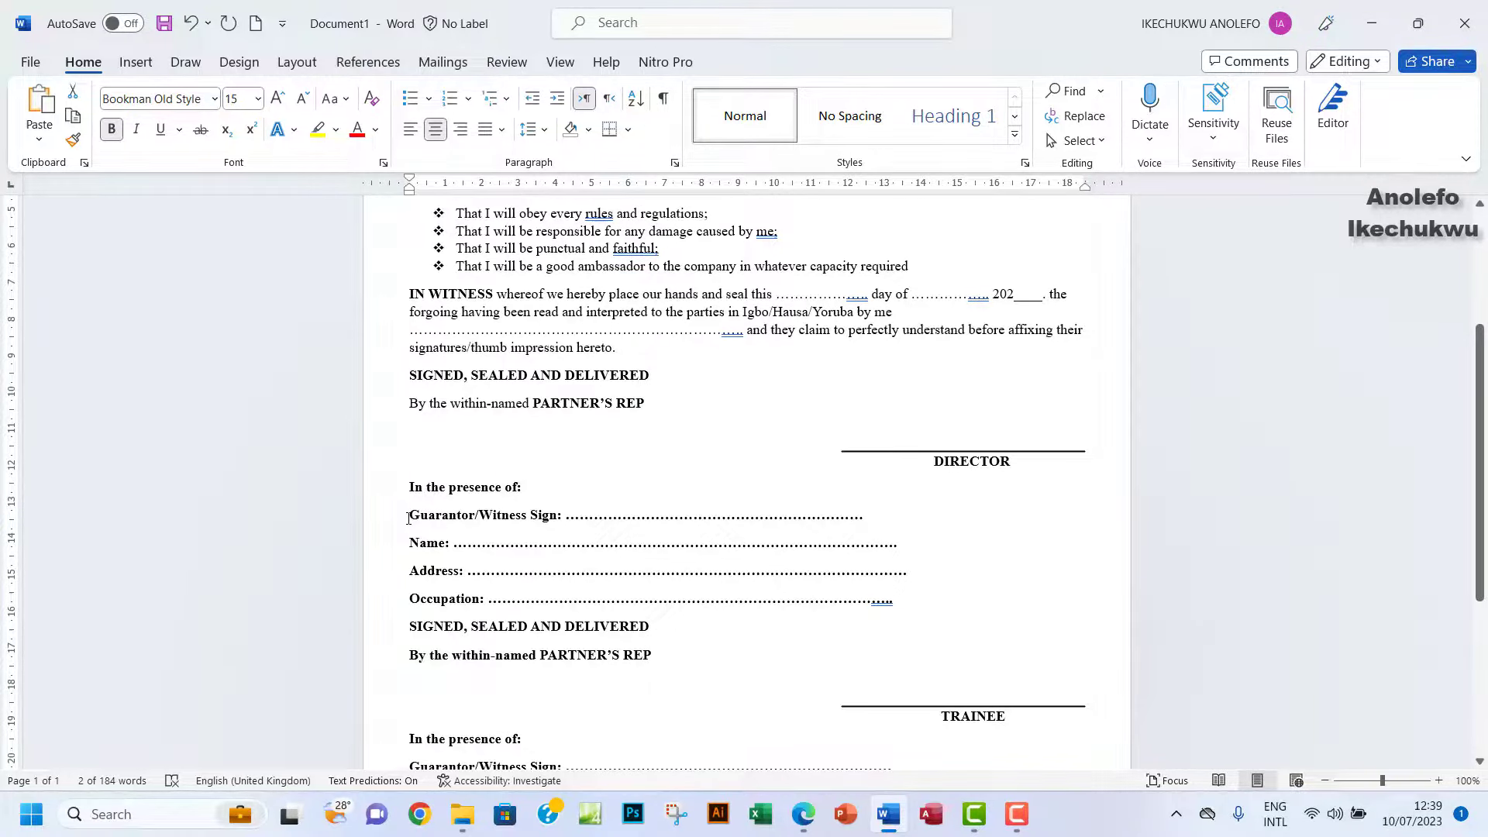
{"action": "left_click", "coordinate": [409, 517]}
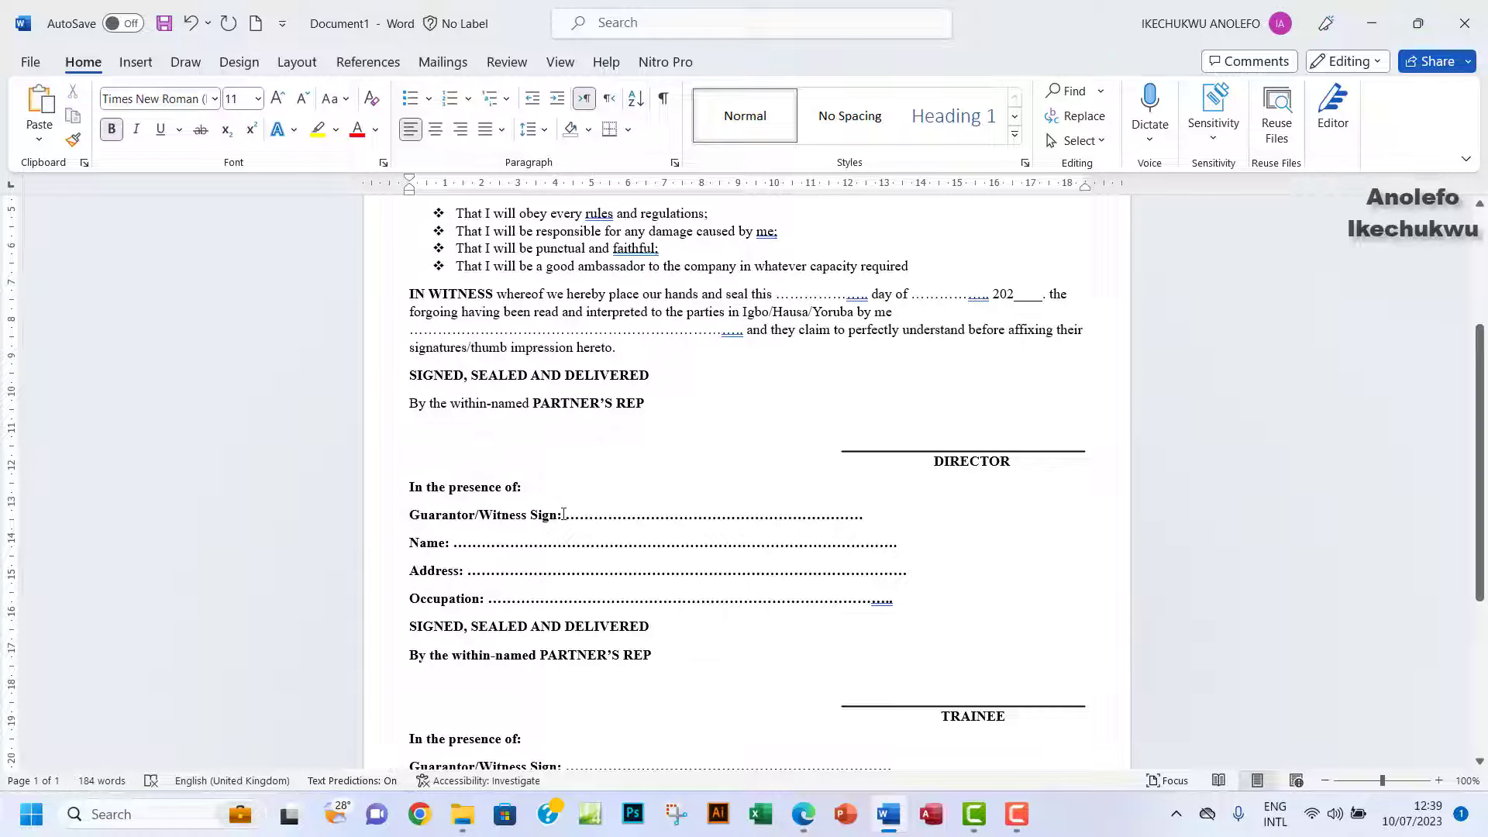
{"action": "left_click_drag", "start_coordinate": [564, 517], "coordinate": [506, 520]}
{"action": "left_click", "coordinate": [804, 815]}
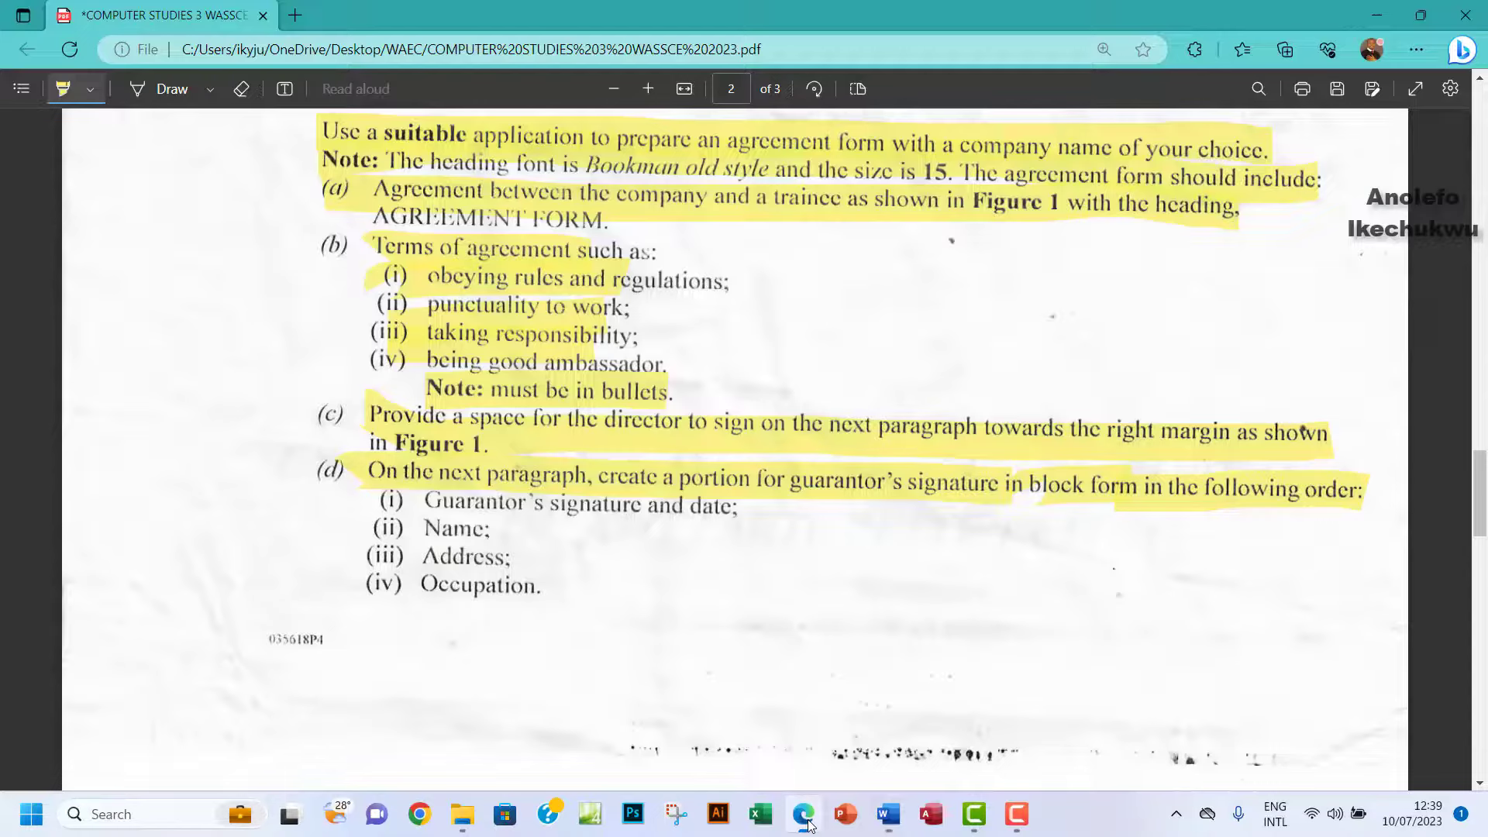
{"action": "left_click", "coordinate": [804, 815]}
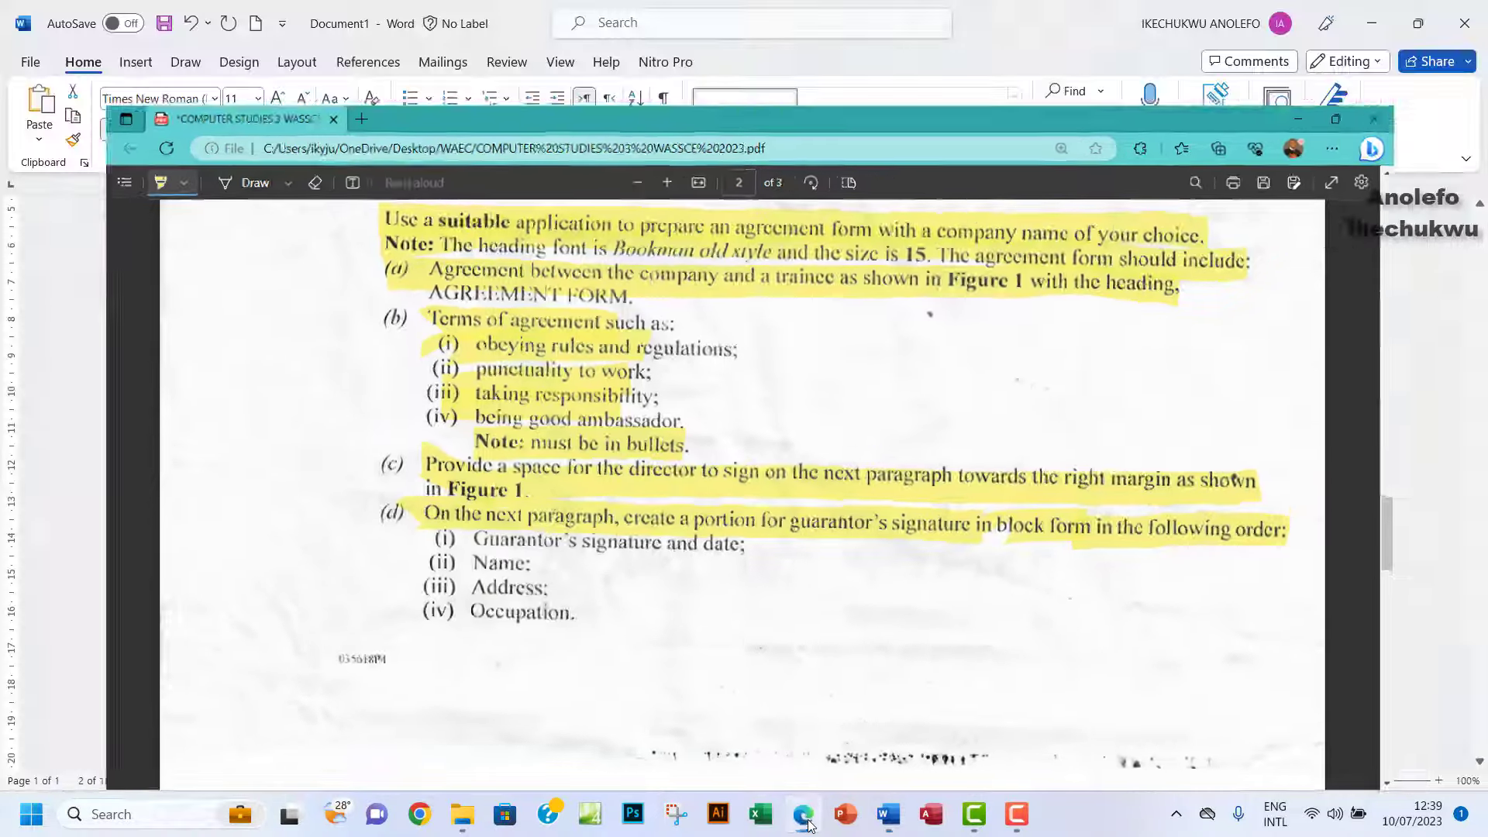
{"action": "key", "text": "BackSpace"}
{"action": "key", "text": "BackSpace"}
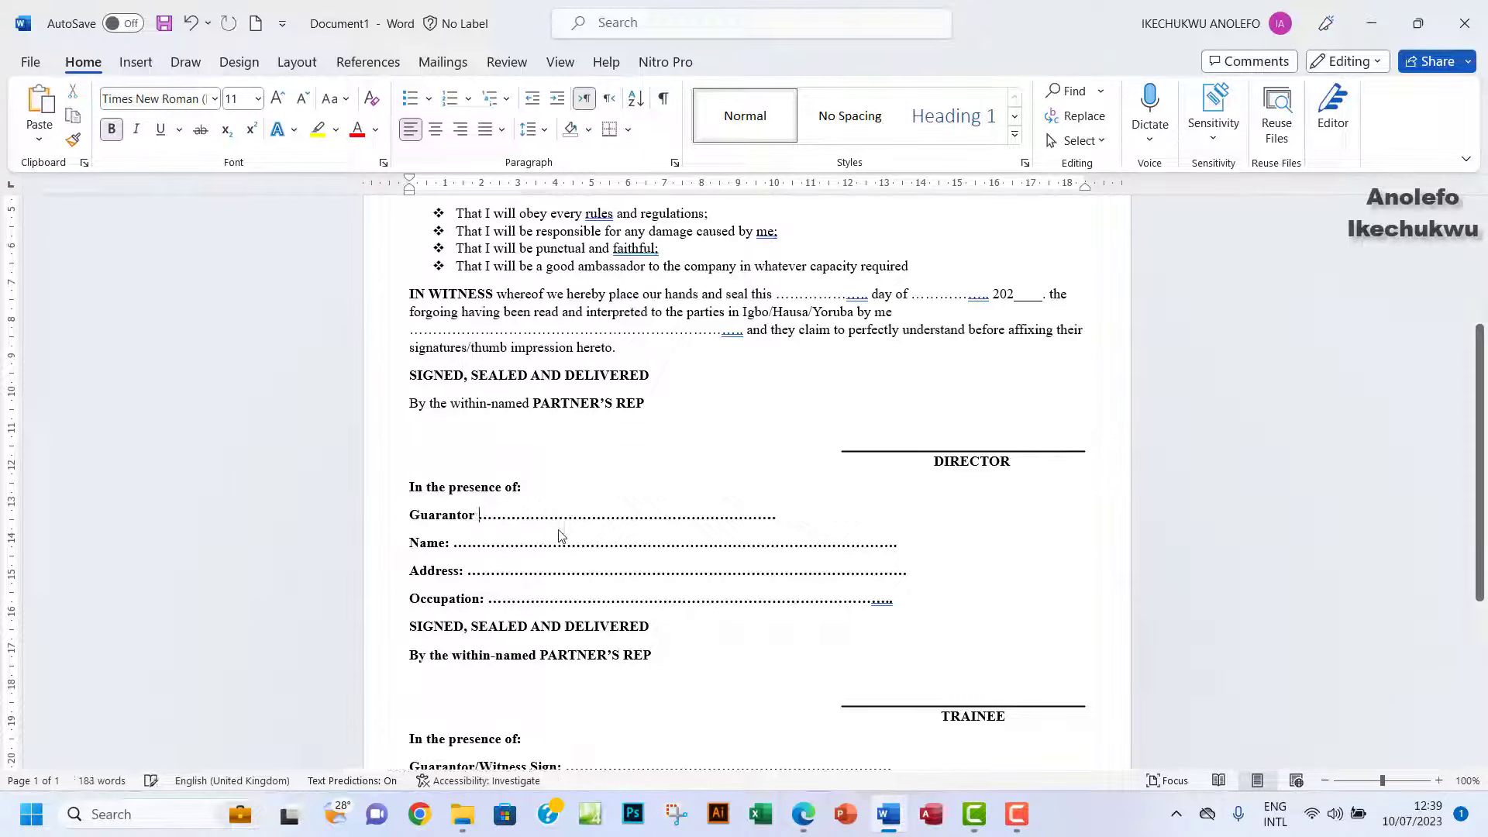
Type ''s Signature and date' after Guarantor, fixing typos along the way.
{"action": "type", "text": "s"}
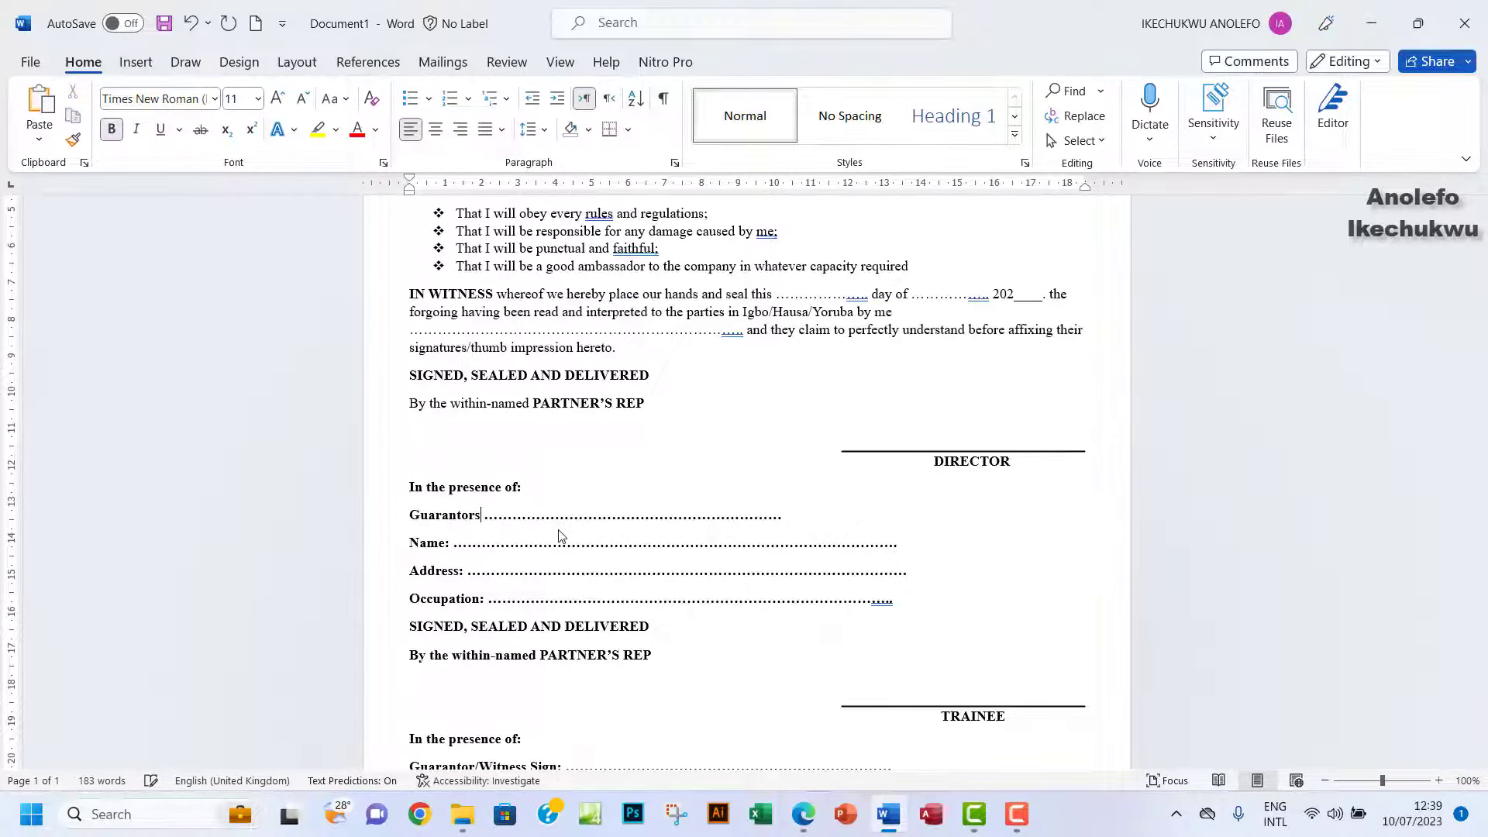
{"action": "key", "text": "BackSpace"}
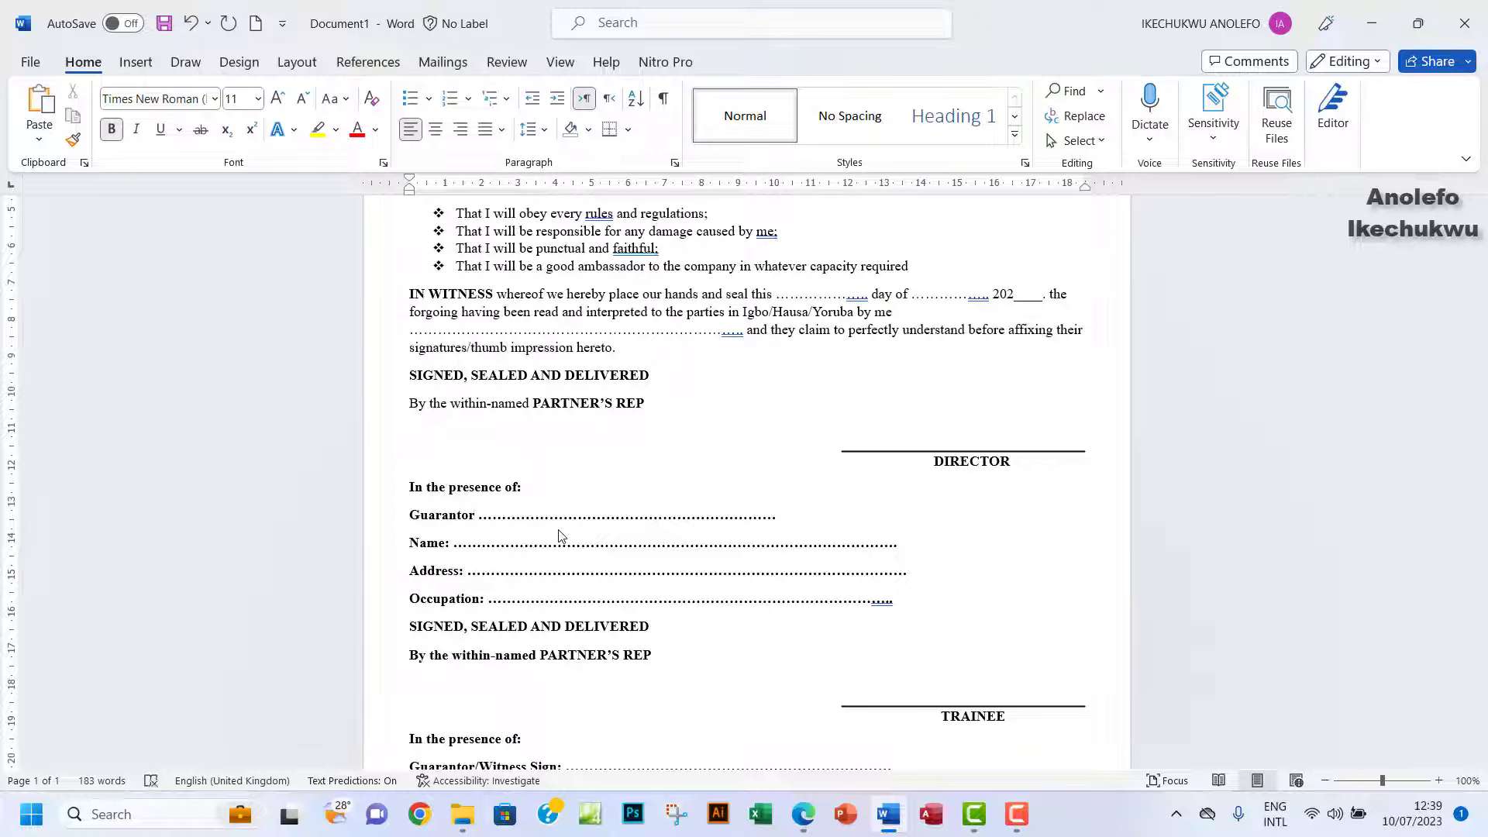
{"action": "key", "text": "Return"}
{"action": "type", "text": "Si"}
{"action": "key", "text": "BackSpace"}
{"action": "key", "text": "BackSpace"}
{"action": "key", "text": "BackSpace"}
{"action": "type", "text": "'s Signaure"}
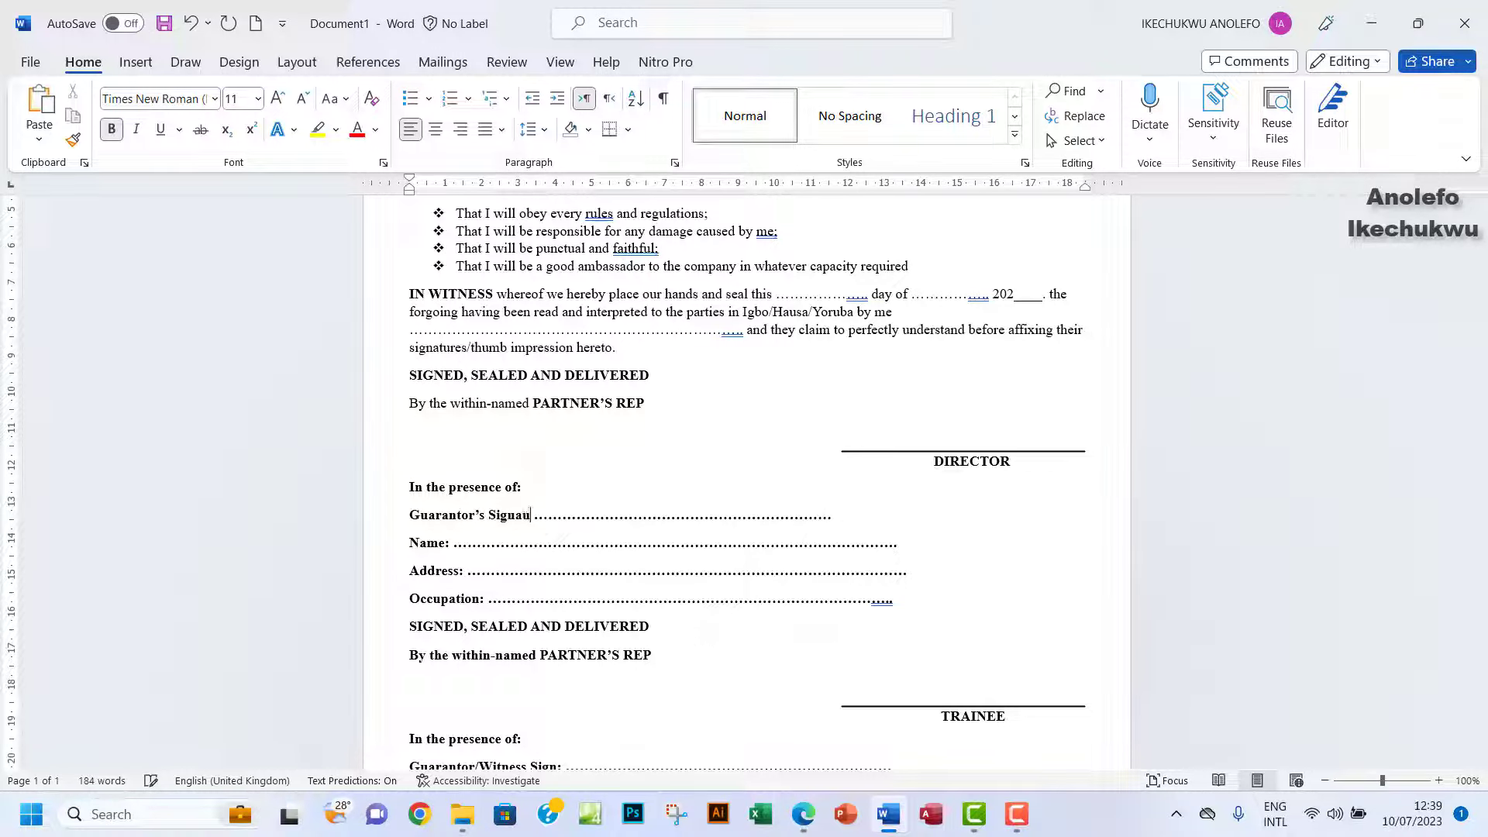
{"action": "key", "text": "BackSpace"}
{"action": "key", "text": "BackSpace"}
{"action": "key", "text": "BackSpace"}
{"action": "type", "text": "ture a"}
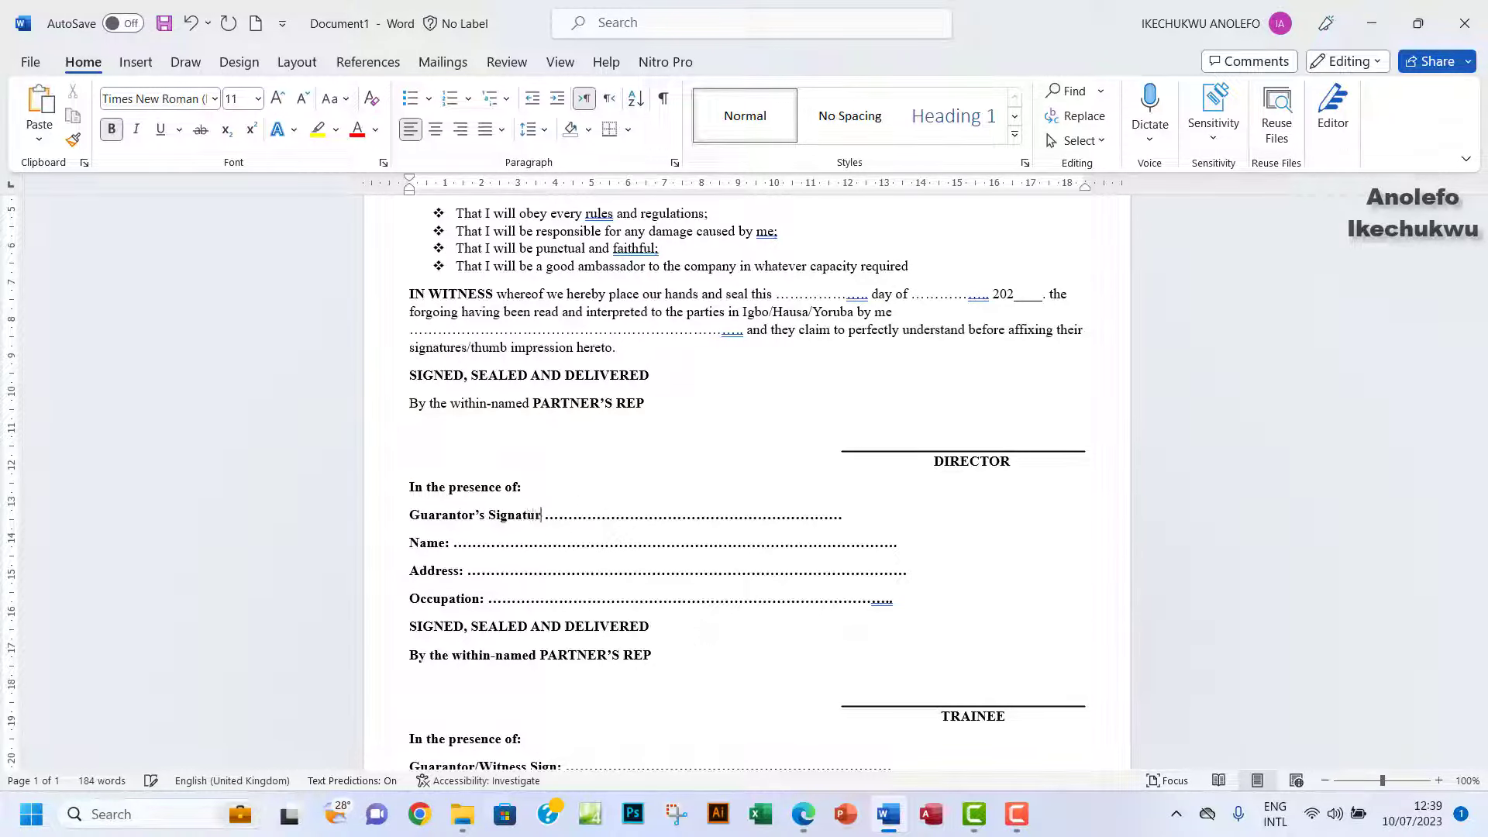
{"action": "type", "text": "nd "}
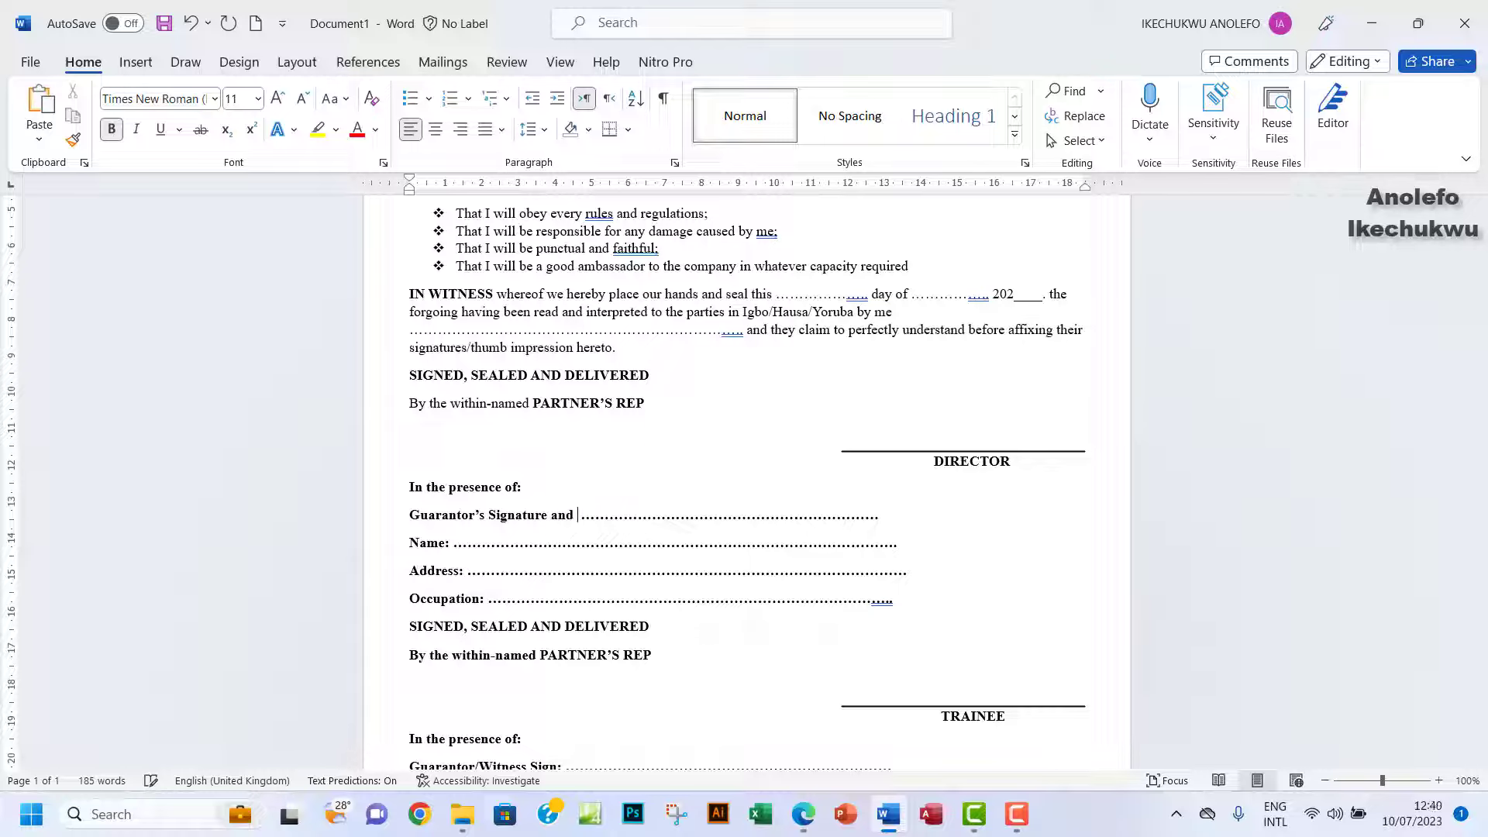
{"action": "type", "text": "date"}
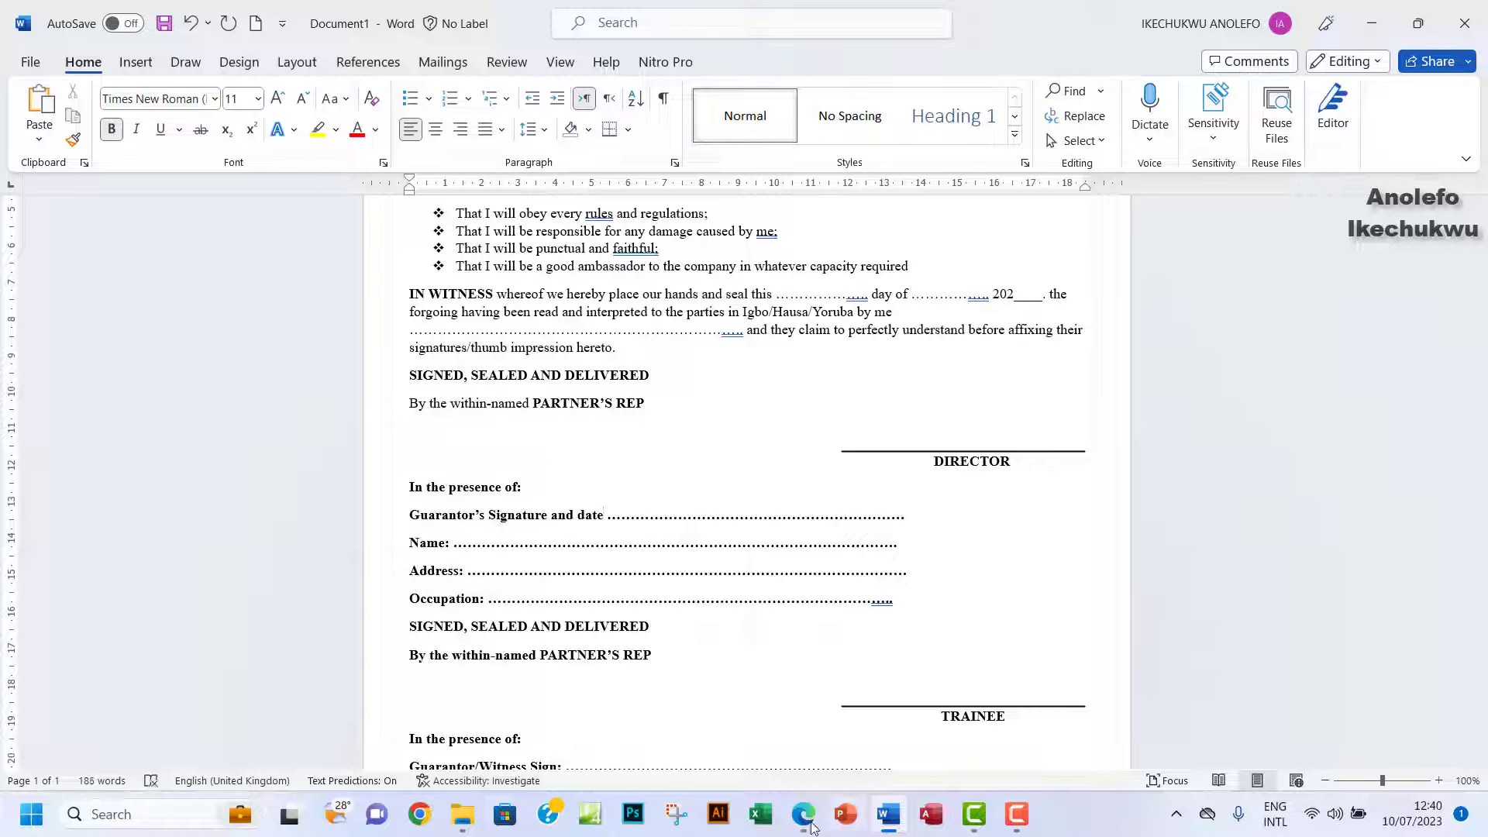
{"action": "left_click", "coordinate": [804, 821]}
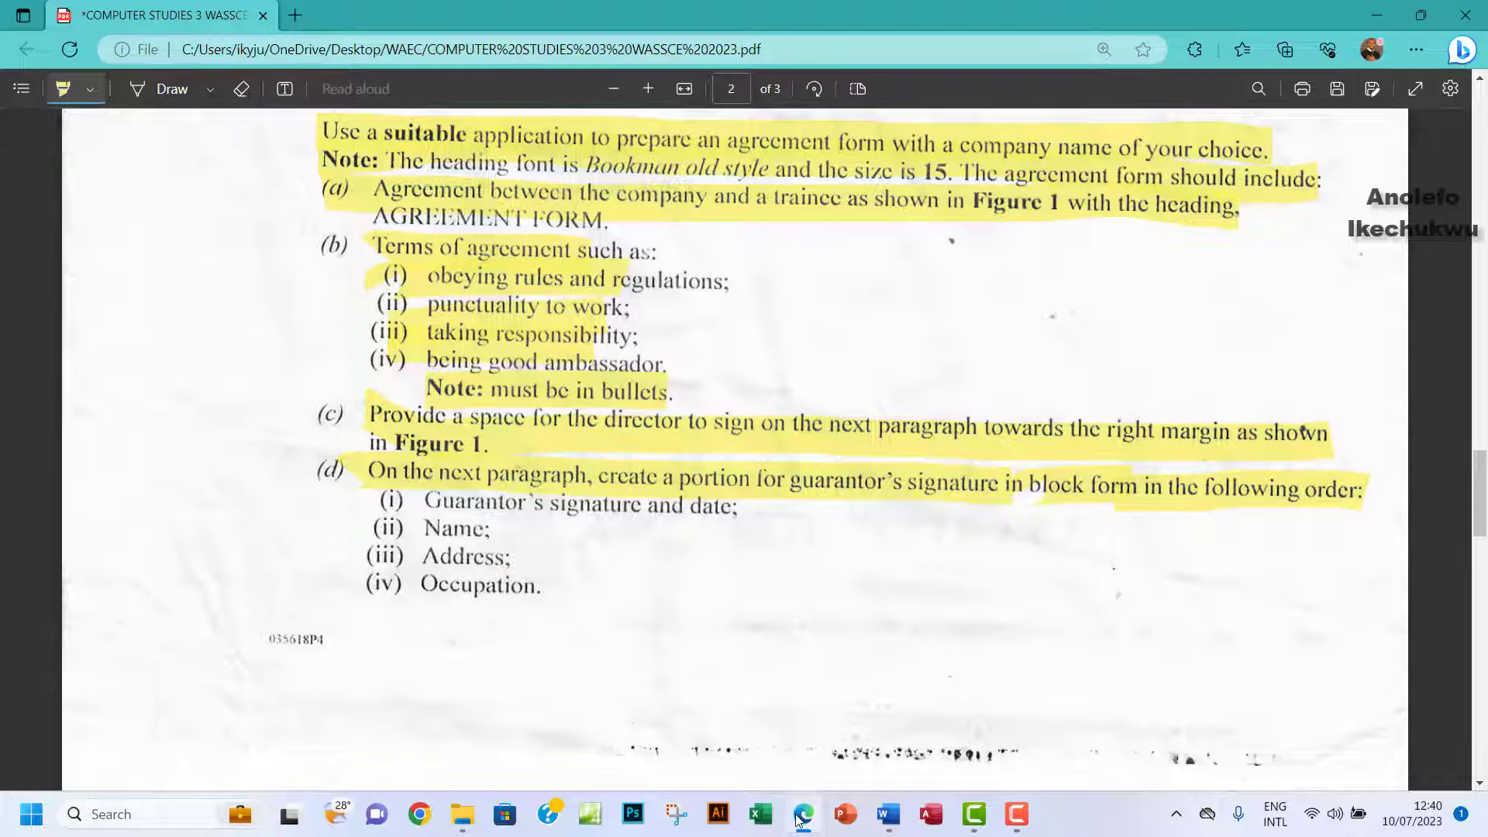
Add a colon to the guarantor label and compare the blocks with the exam's Figure 1 form.
{"action": "left_click", "coordinate": [800, 819]}
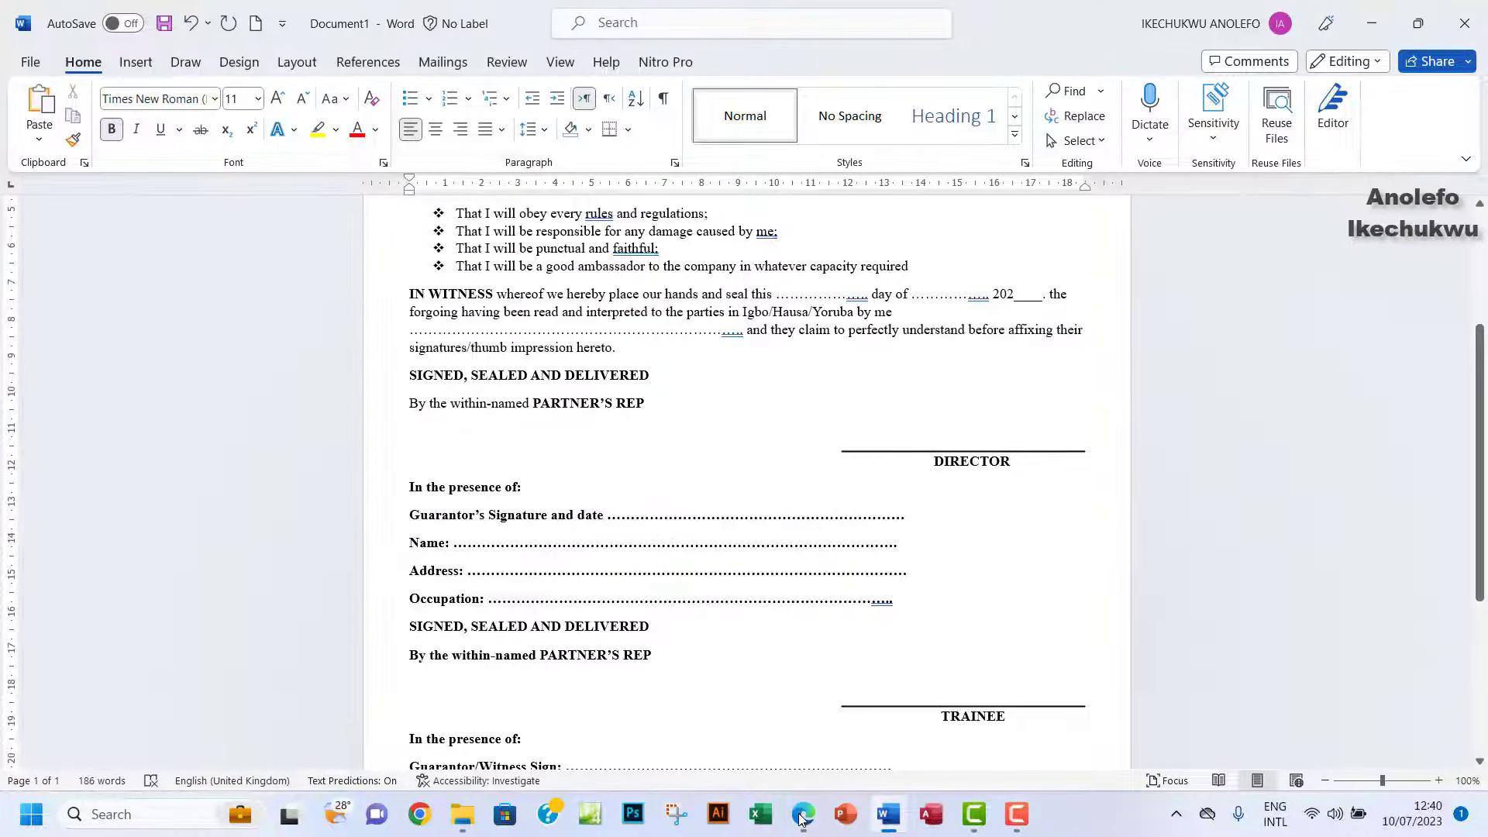
{"action": "type", "text": ":"}
{"action": "left_click", "coordinate": [802, 813]}
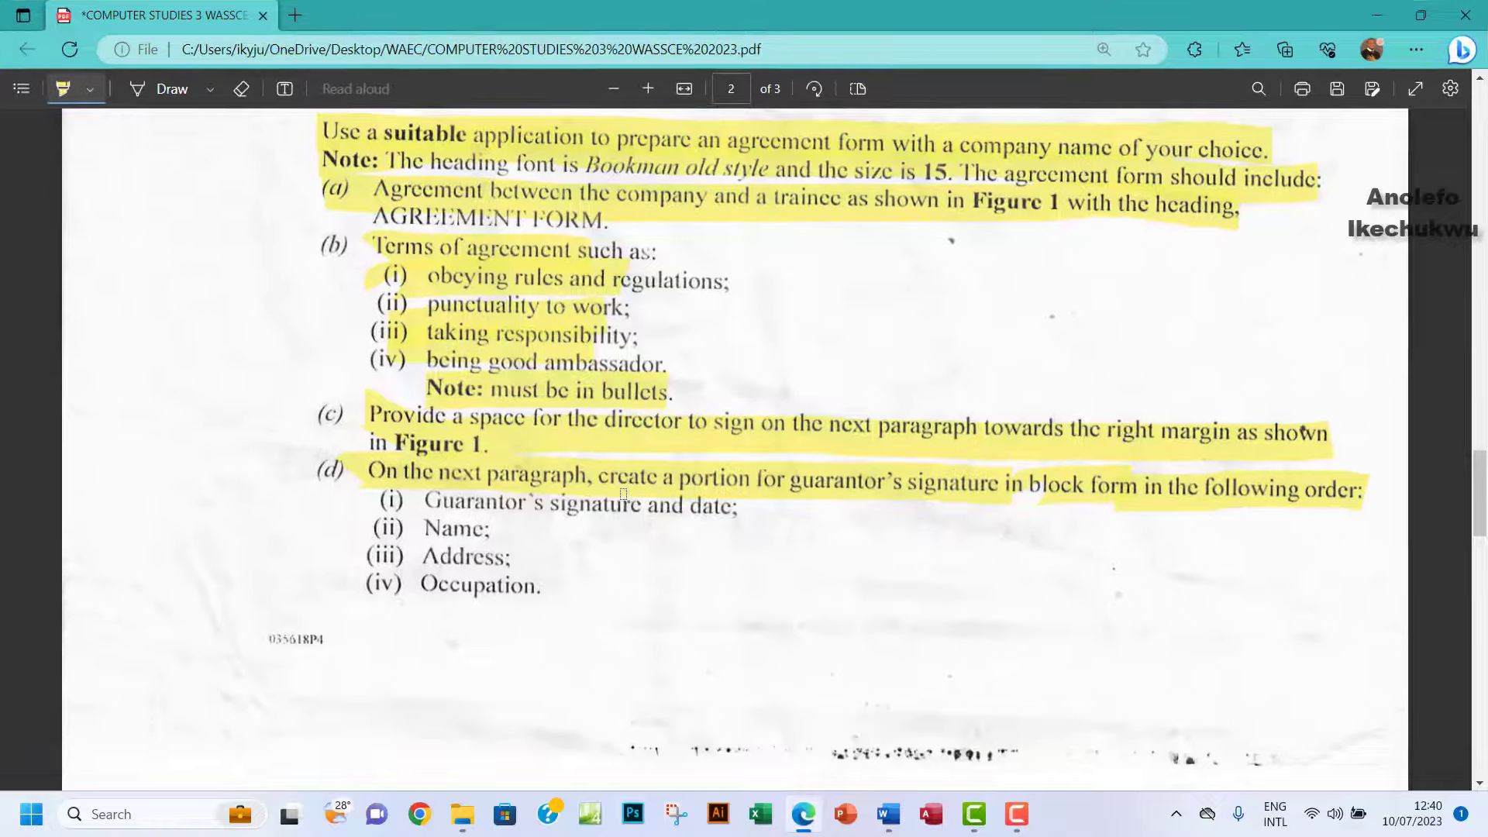
{"action": "scroll", "coordinate": [624, 494], "scroll_direction": "down", "scroll_amount": 10}
{"action": "scroll", "coordinate": [624, 494], "scroll_direction": "up", "scroll_amount": 5}
{"action": "scroll", "coordinate": [623, 491], "scroll_direction": "down", "scroll_amount": 3}
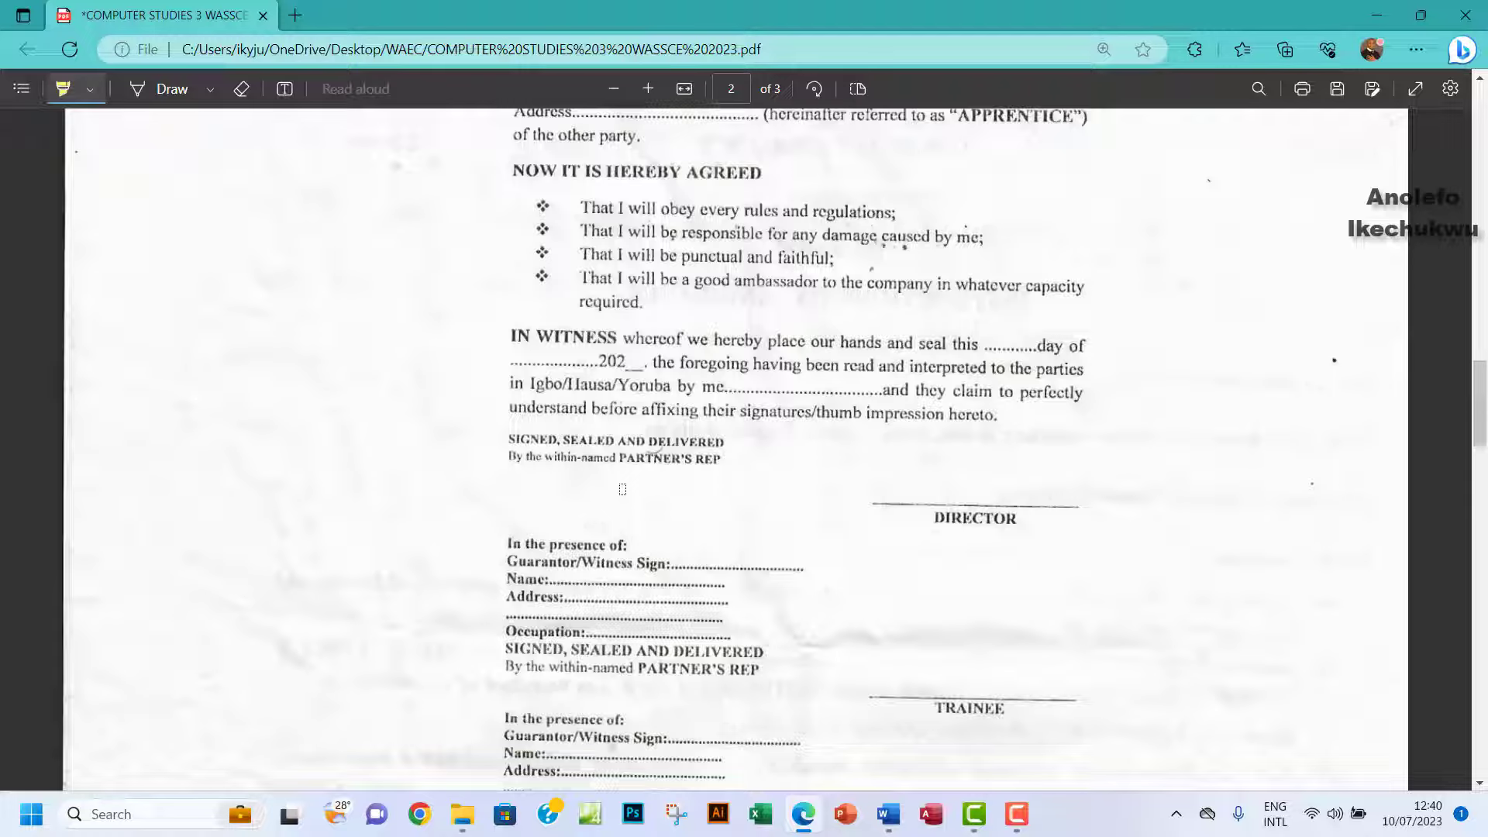
{"action": "left_click", "coordinate": [888, 813]}
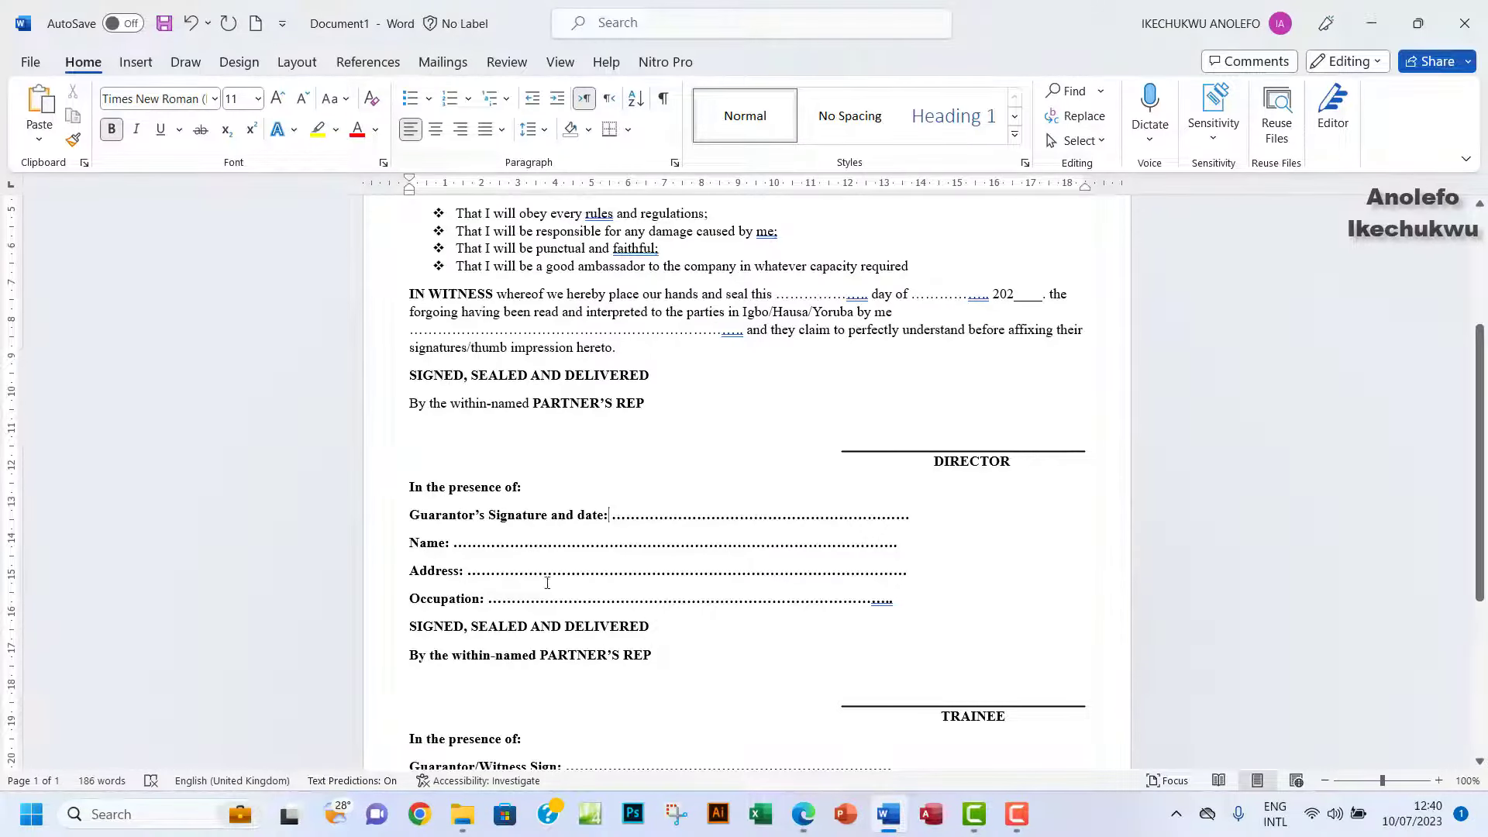
Break the guarantor Address dots onto a second dotted line and trim surplus dots from Name.
{"action": "left_click", "coordinate": [907, 571]}
{"action": "key", "text": "Return"}
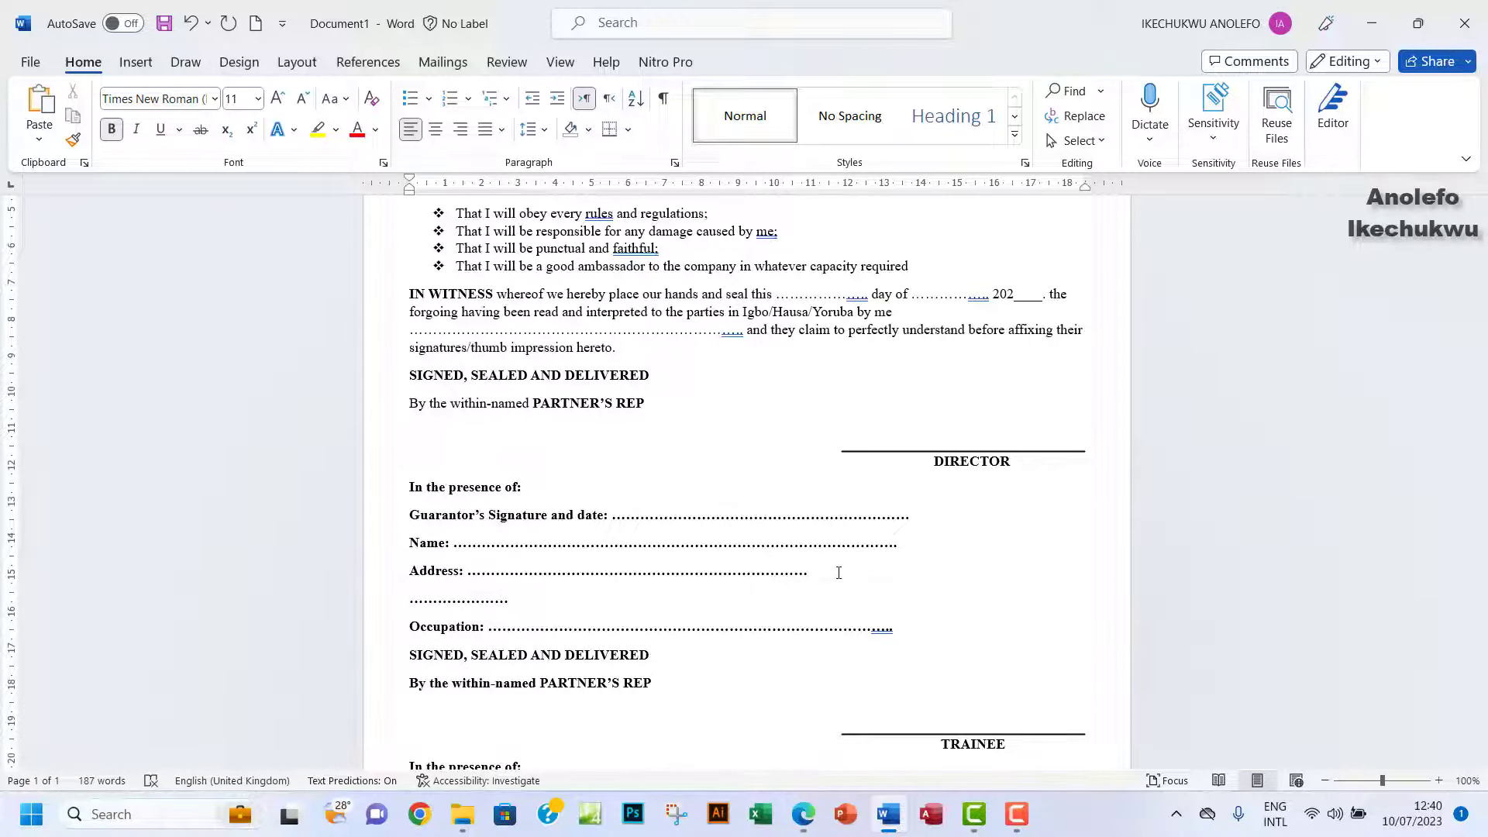
{"action": "type", "text": "................................................................................................................."}
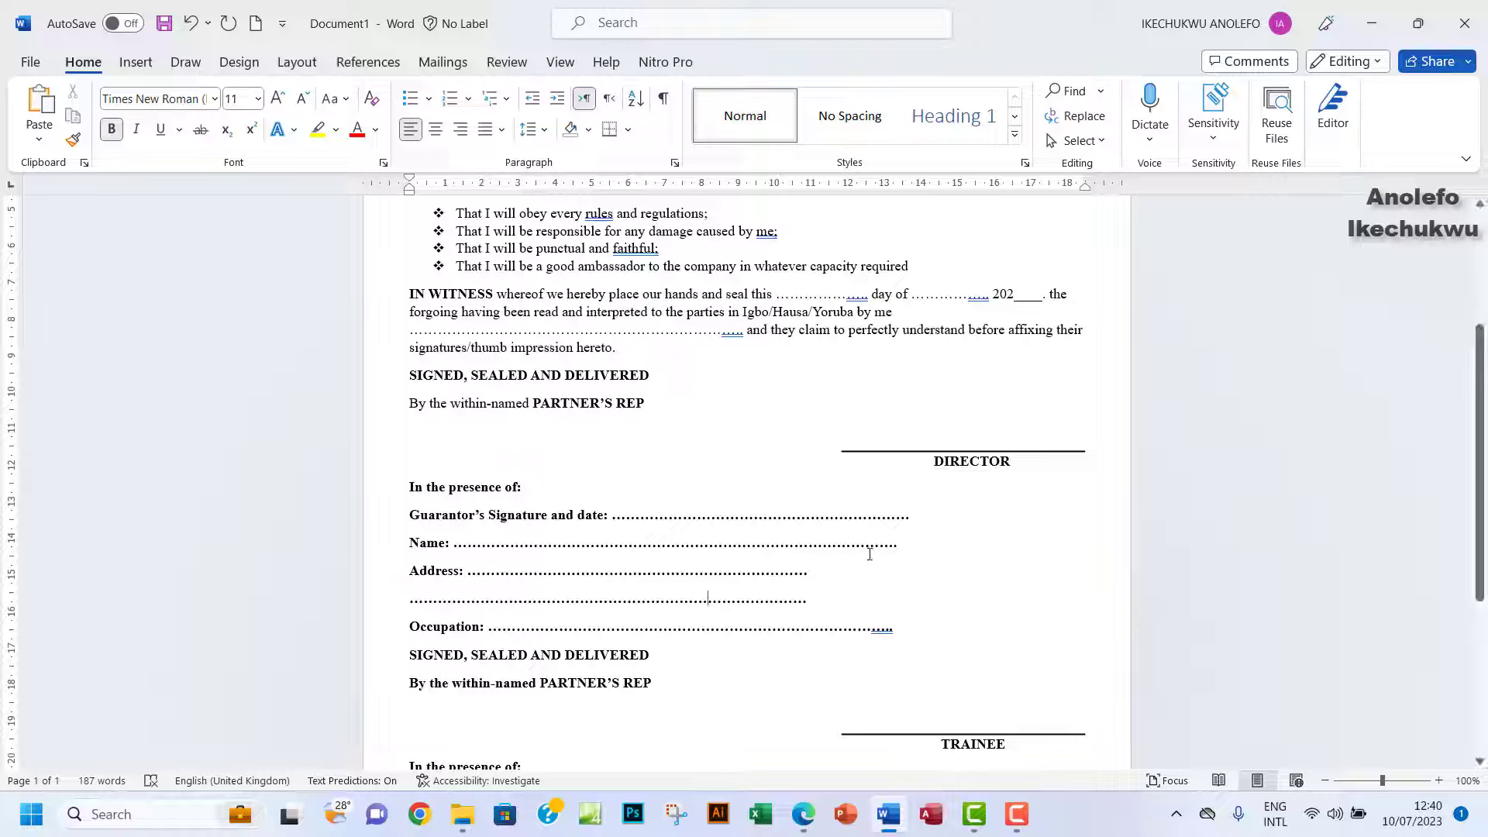
{"action": "mouse_move", "coordinate": [910, 546]}
{"action": "left_mouse_down"}
{"action": "mouse_move", "coordinate": [812, 555]}
{"action": "mouse_move", "coordinate": [890, 546]}
{"action": "left_mouse_up"}
{"action": "left_click", "coordinate": [806, 542]}
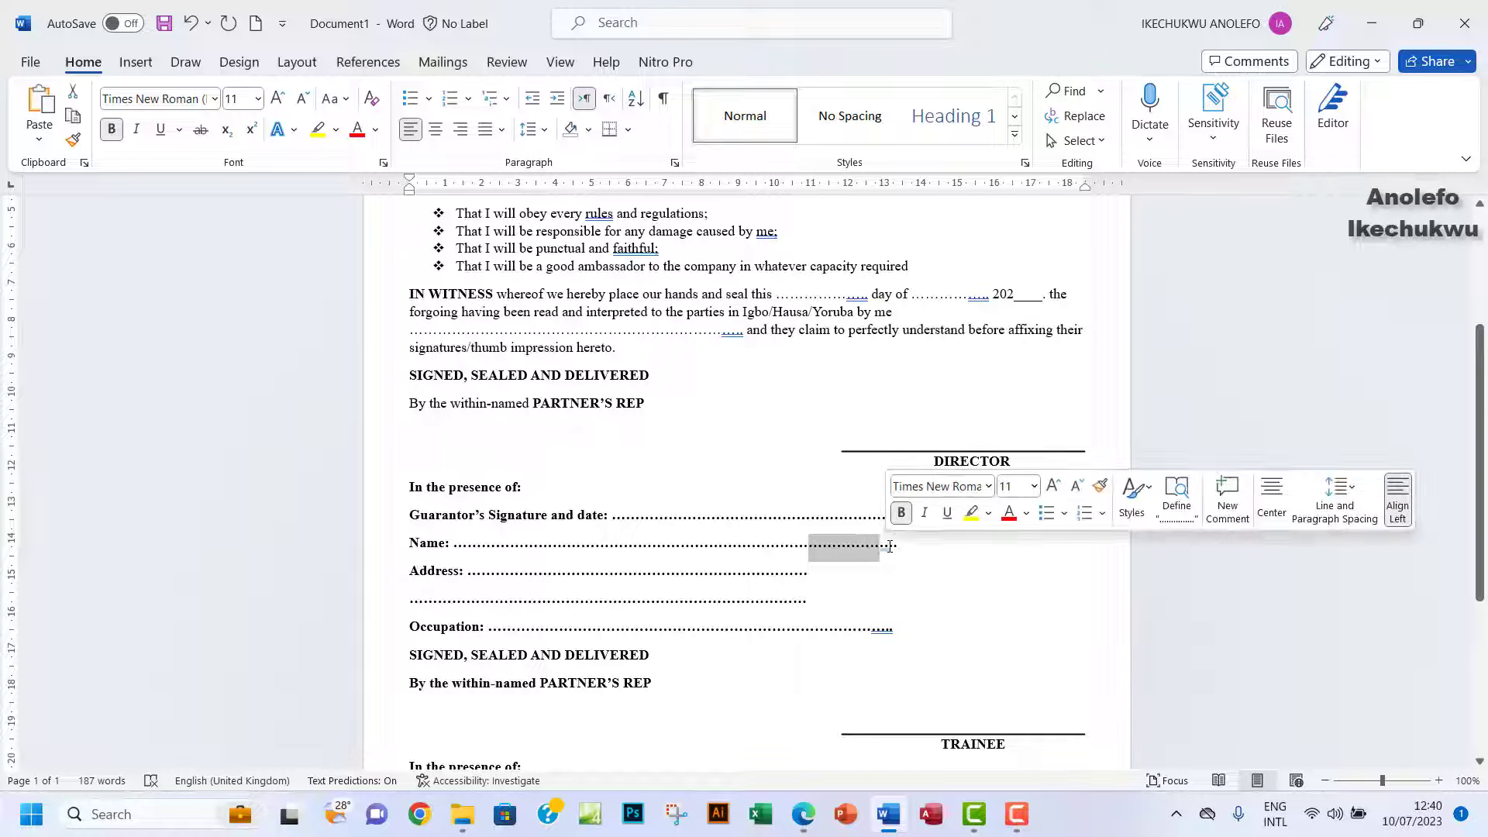
{"action": "key", "text": "BackSpace"}
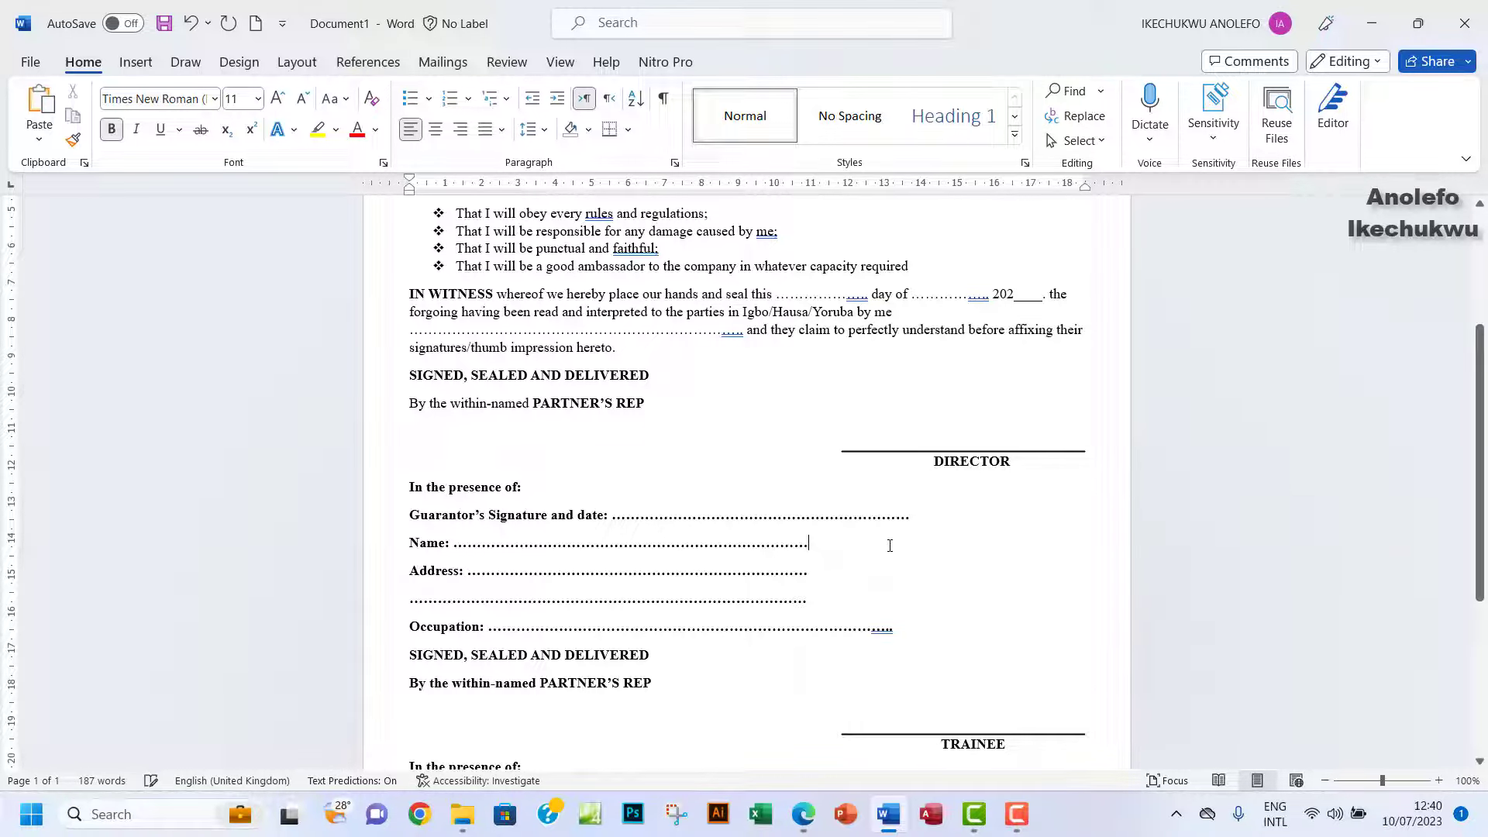
Shorten the guarantor signature and Occupation dotted lines to an even length.
{"action": "left_click", "coordinate": [813, 515]}
{"action": "key", "text": "Delete"}
{"action": "key", "text": "Delete"}
{"action": "key", "text": "Delete"}
{"action": "key", "text": "Delete"}
{"action": "key", "text": "Delete"}
{"action": "key", "text": "Delete"}
{"action": "key", "text": "Delete"}
{"action": "key", "text": "Delete"}
{"action": "key", "text": "Delete"}
{"action": "key", "text": "Delete"}
{"action": "key", "text": "Delete"}
{"action": "key", "text": "Delete"}
{"action": "key", "text": "Delete"}
{"action": "key", "text": "Delete"}
{"action": "key", "text": "Delete"}
{"action": "key", "text": "Delete"}
{"action": "key", "text": "Delete"}
{"action": "key", "text": "Delete"}
{"action": "key", "text": "Delete"}
{"action": "key", "text": "Delete"}
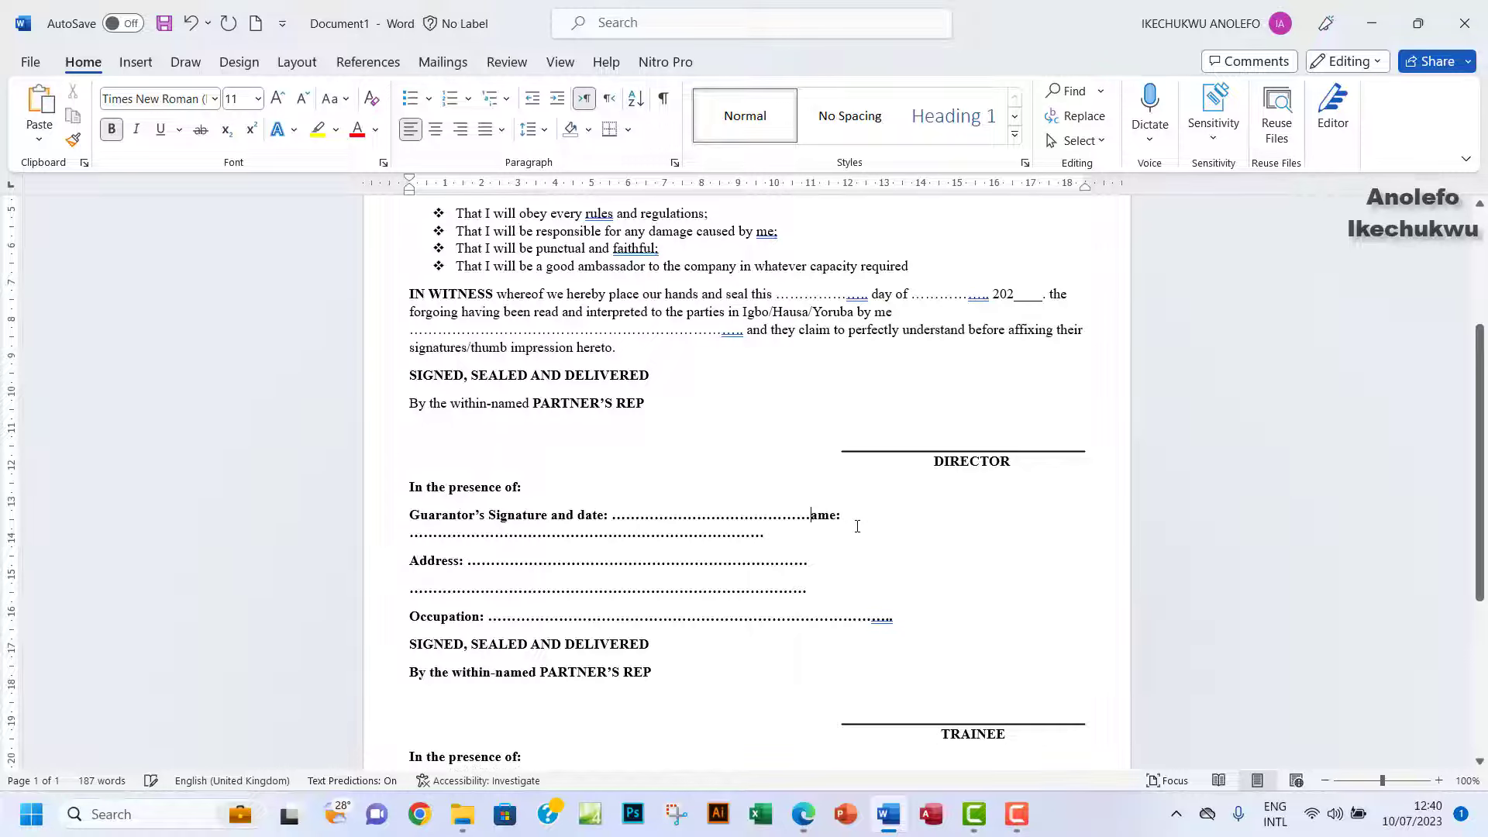
{"action": "key", "text": "ctrl+z"}
{"action": "key", "text": "ctrl+z"}
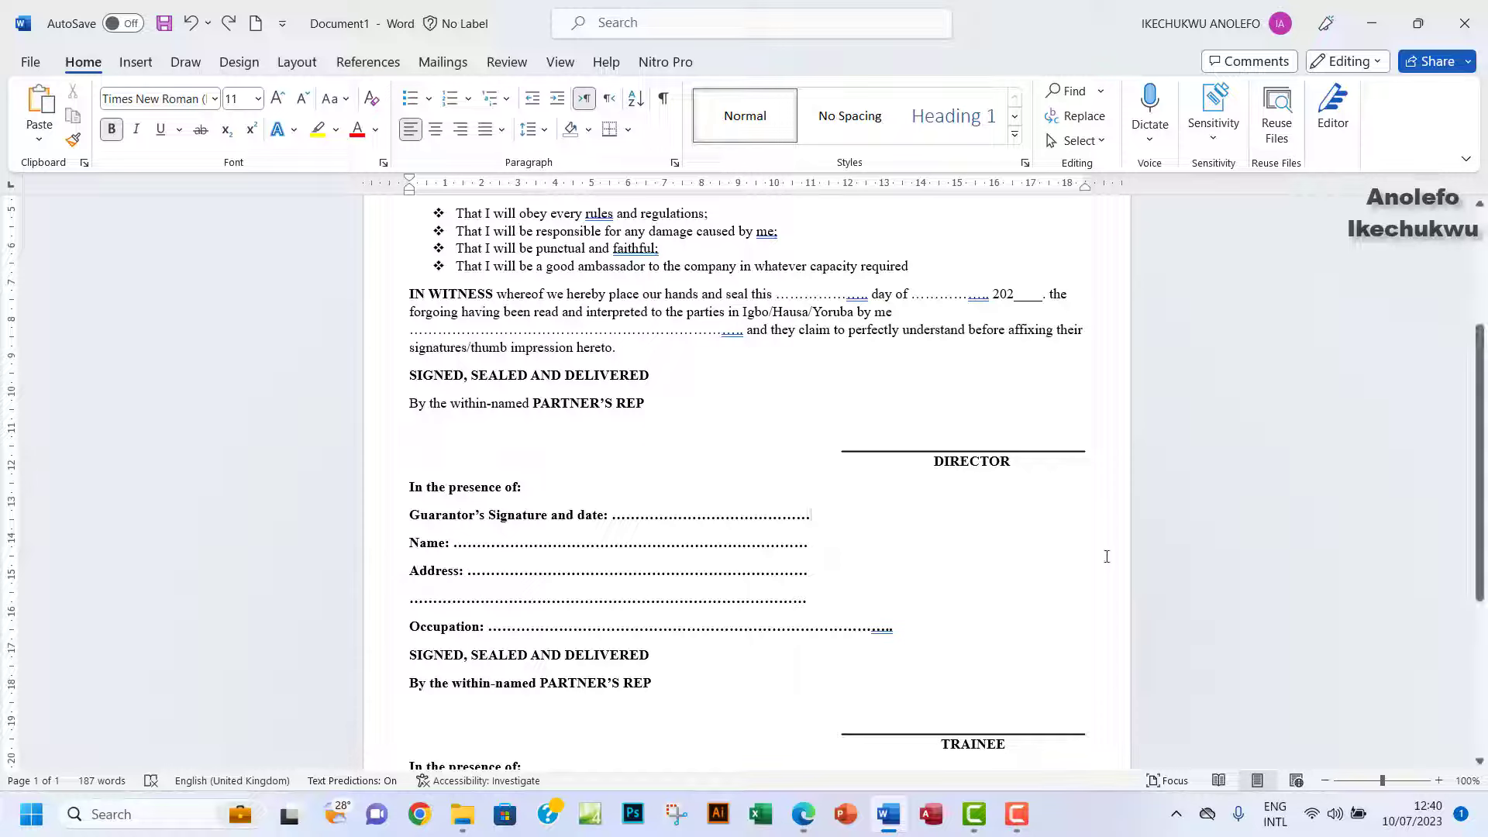
{"action": "key", "text": "BackSpace"}
{"action": "key", "text": "BackSpace"}
{"action": "key", "text": "BackSpace"}
{"action": "key", "text": "BackSpace"}
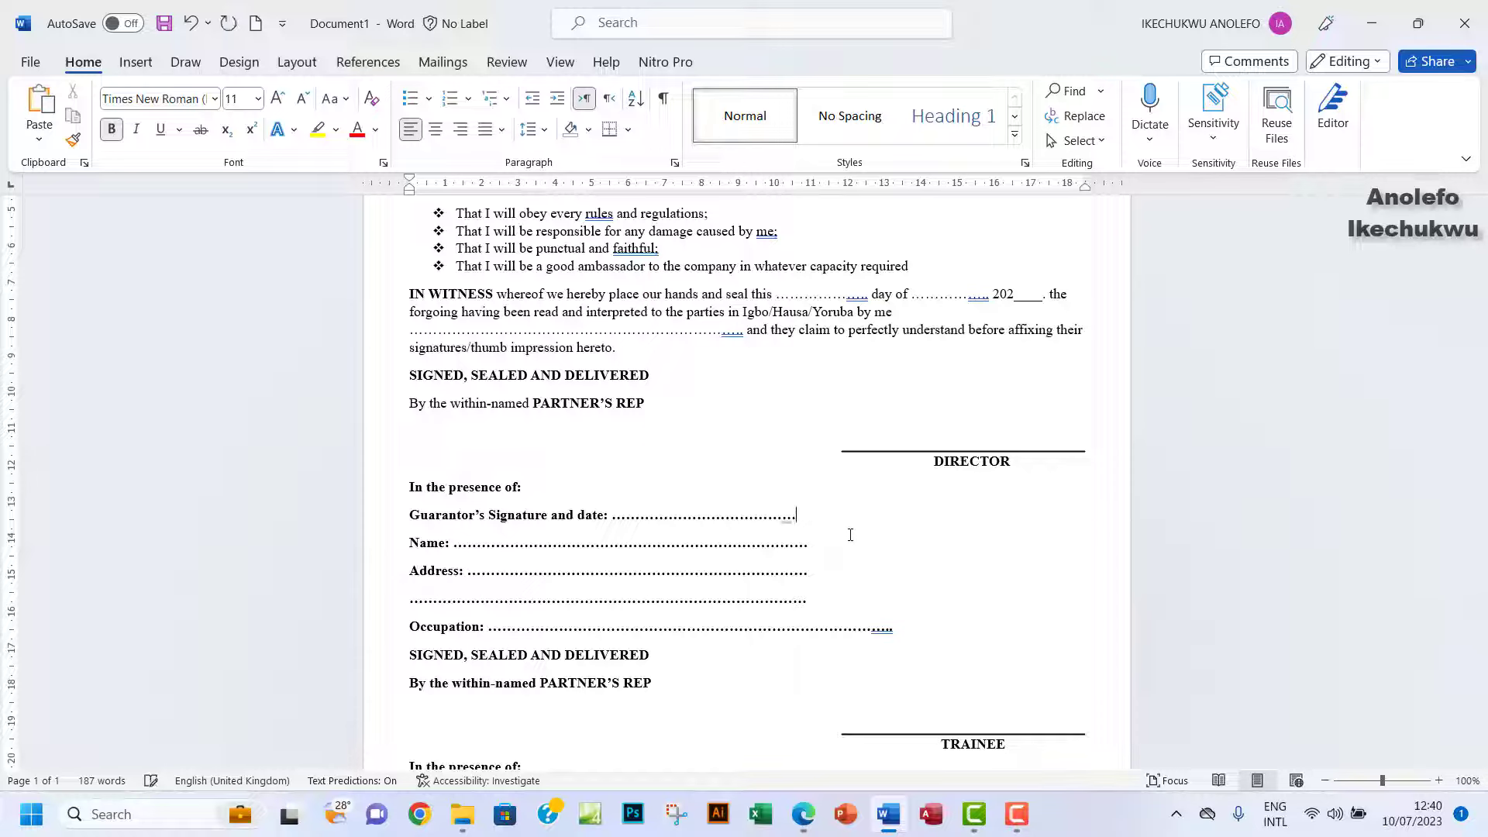
{"action": "type", "text": "."}
{"action": "key", "text": "ctrl+z"}
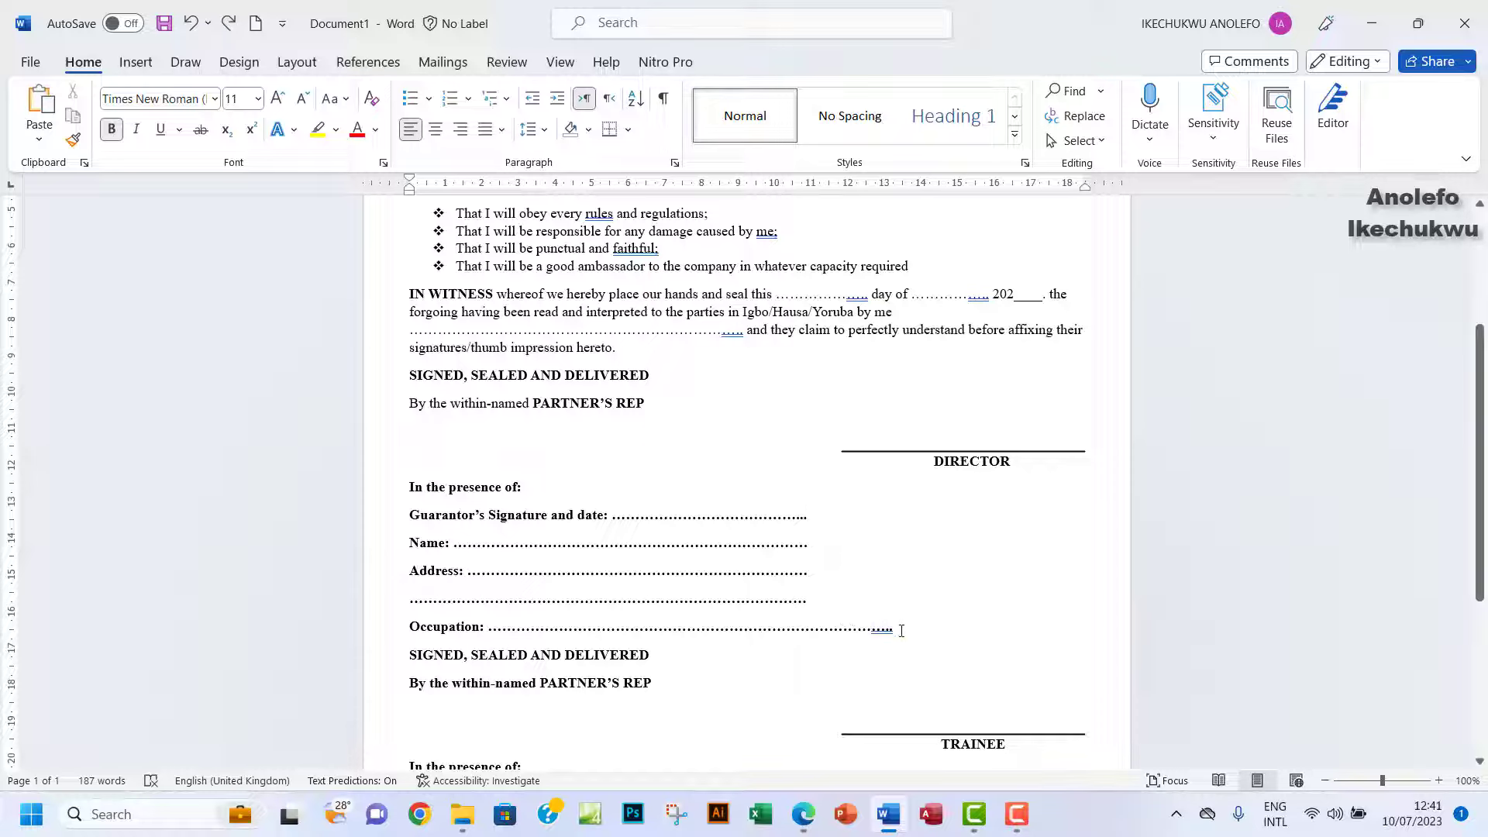
{"action": "key", "text": "BackSpace"}
{"action": "key", "text": "BackSpace"}
{"action": "key", "text": "BackSpace"}
{"action": "key", "text": "BackSpace"}
{"action": "key", "text": "BackSpace"}
{"action": "key", "text": "BackSpace"}
{"action": "key", "text": "BackSpace"}
{"action": "key", "text": "BackSpace"}
{"action": "key", "text": "BackSpace"}
{"action": "key", "text": "BackSpace"}
{"action": "key", "text": "BackSpace"}
{"action": "key", "text": "BackSpace"}
{"action": "key", "text": "BackSpace"}
{"action": "key", "text": "BackSpace"}
{"action": "key", "text": "BackSpace"}
{"action": "key", "text": "BackSpace"}
{"action": "key", "text": "BackSpace"}
{"action": "key", "text": "BackSpace"}
{"action": "key", "text": "BackSpace"}
{"action": "key", "text": "BackSpace"}
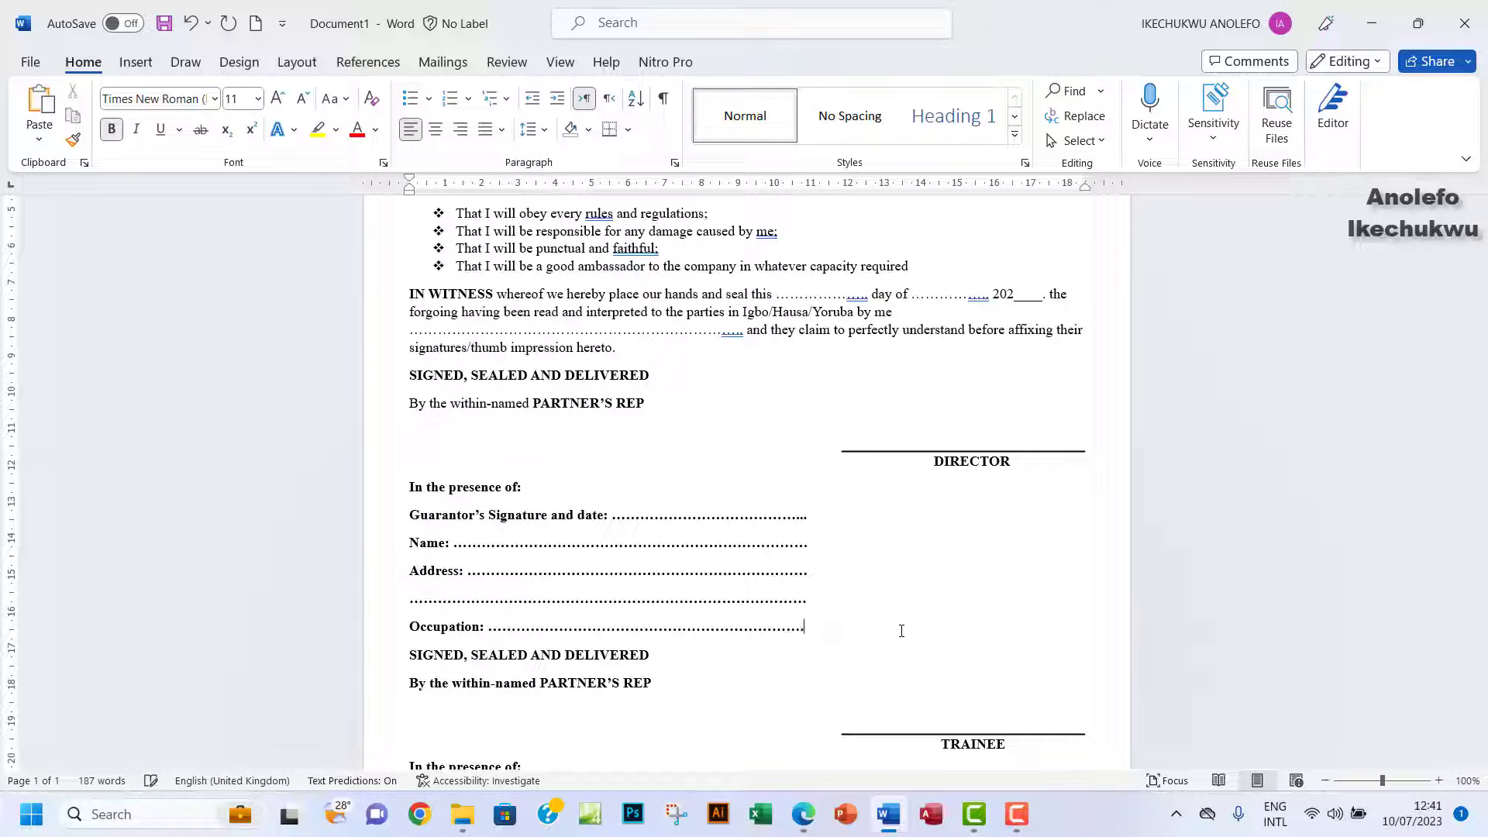
{"action": "scroll", "coordinate": [683, 614], "scroll_direction": "down", "scroll_amount": 3}
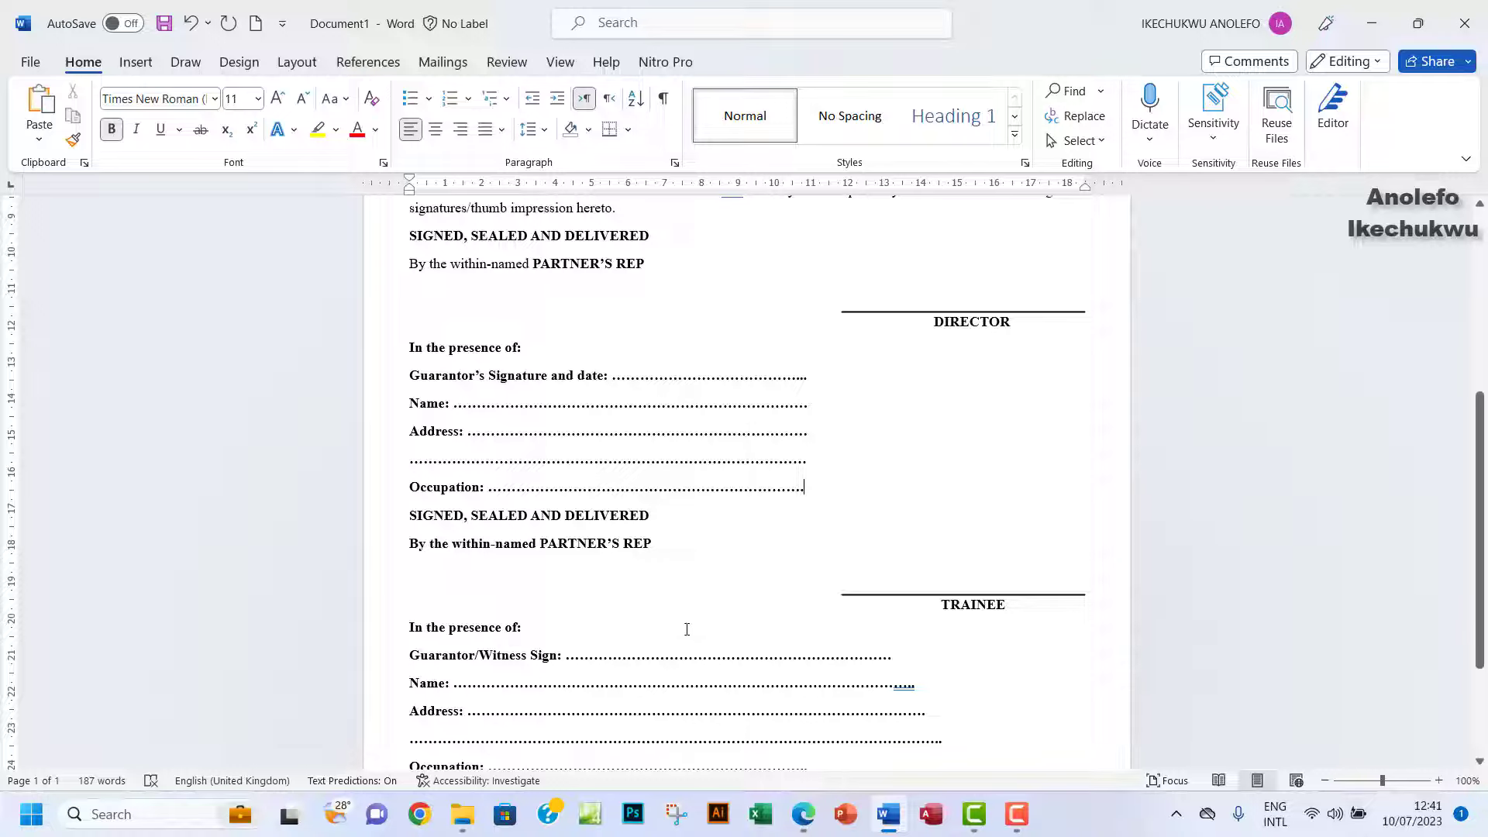
{"action": "left_click", "coordinate": [803, 813]}
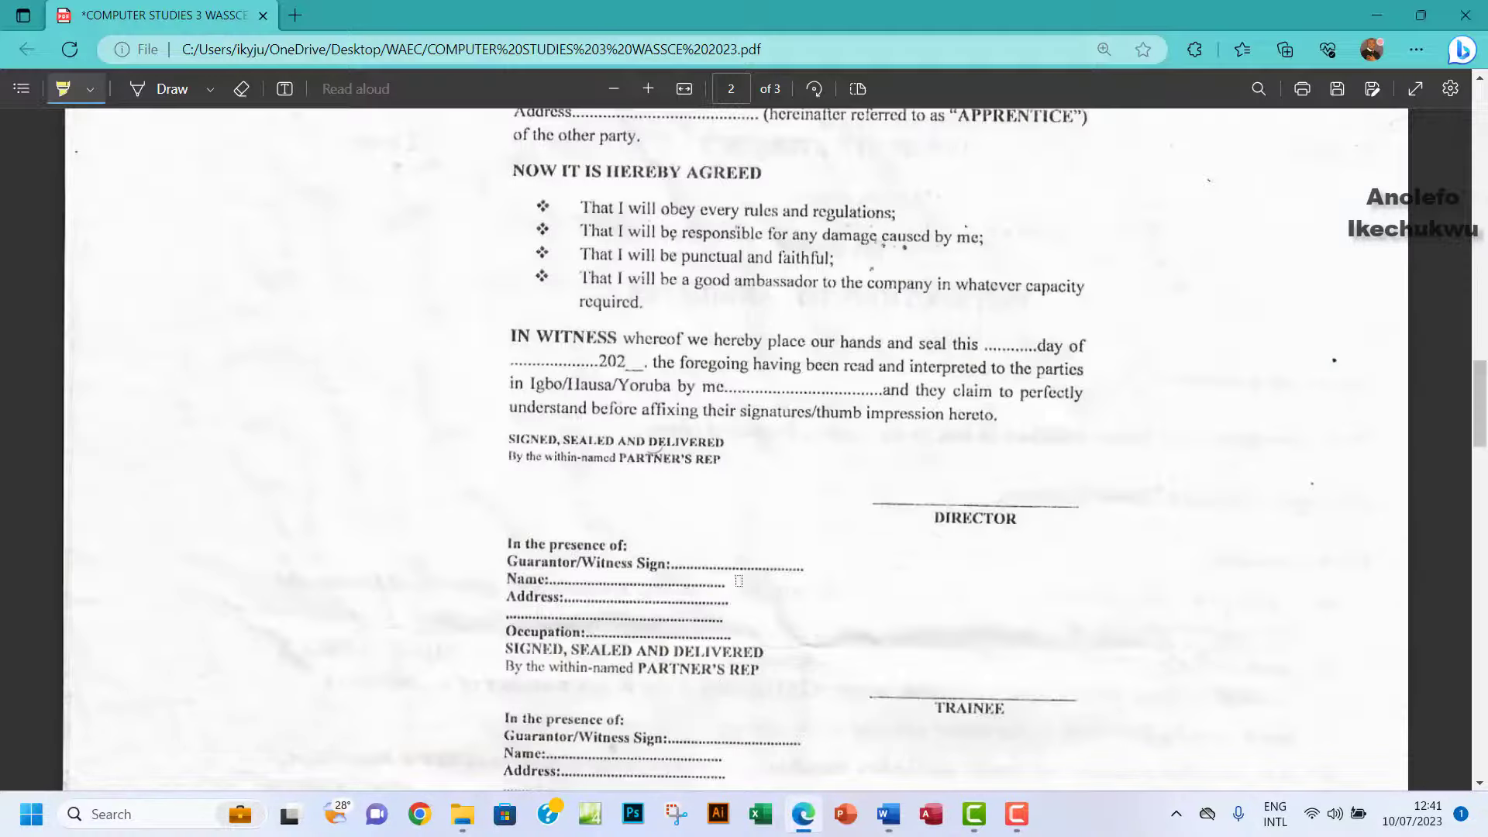
Compare with the question paper and select the guarantor's Occupation line in Word.
{"action": "scroll", "coordinate": [739, 577], "scroll_direction": "down", "scroll_amount": 11}
{"action": "scroll", "coordinate": [739, 577], "scroll_direction": "up", "scroll_amount": 4}
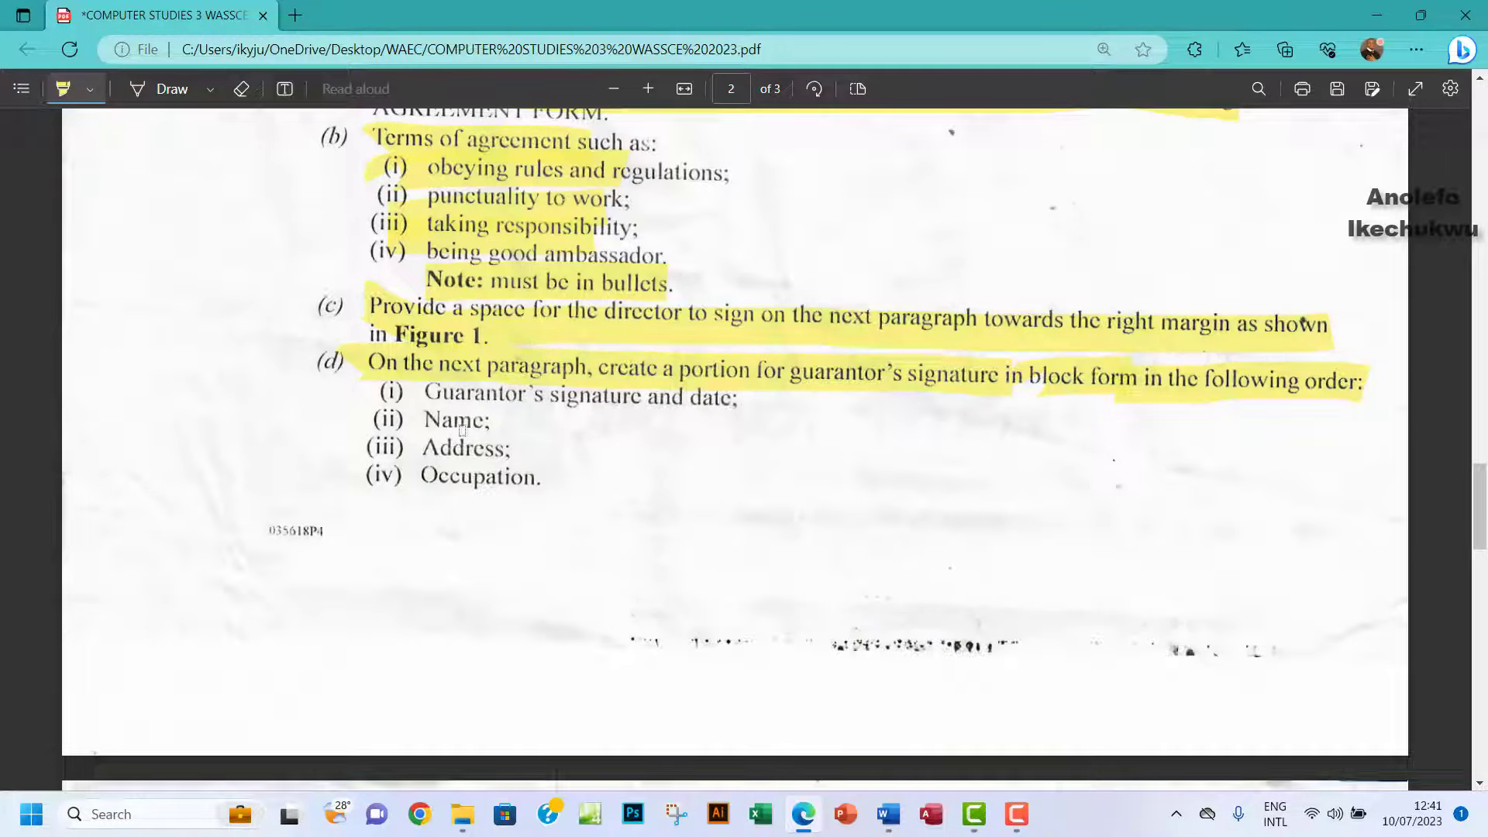
{"action": "left_click", "coordinate": [888, 813]}
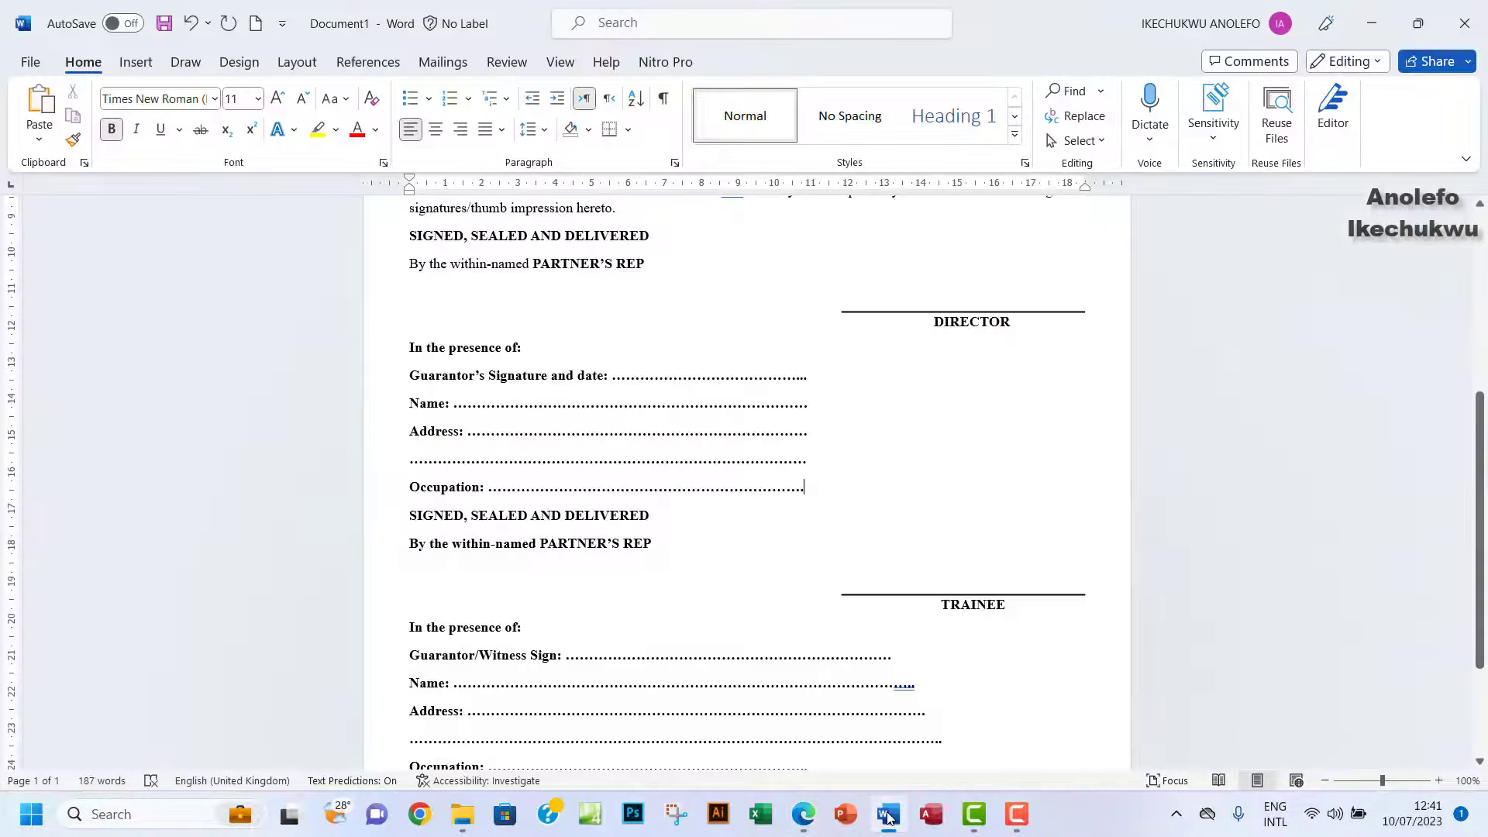
{"action": "left_click", "coordinate": [888, 814]}
{"action": "left_click", "coordinate": [888, 814]}
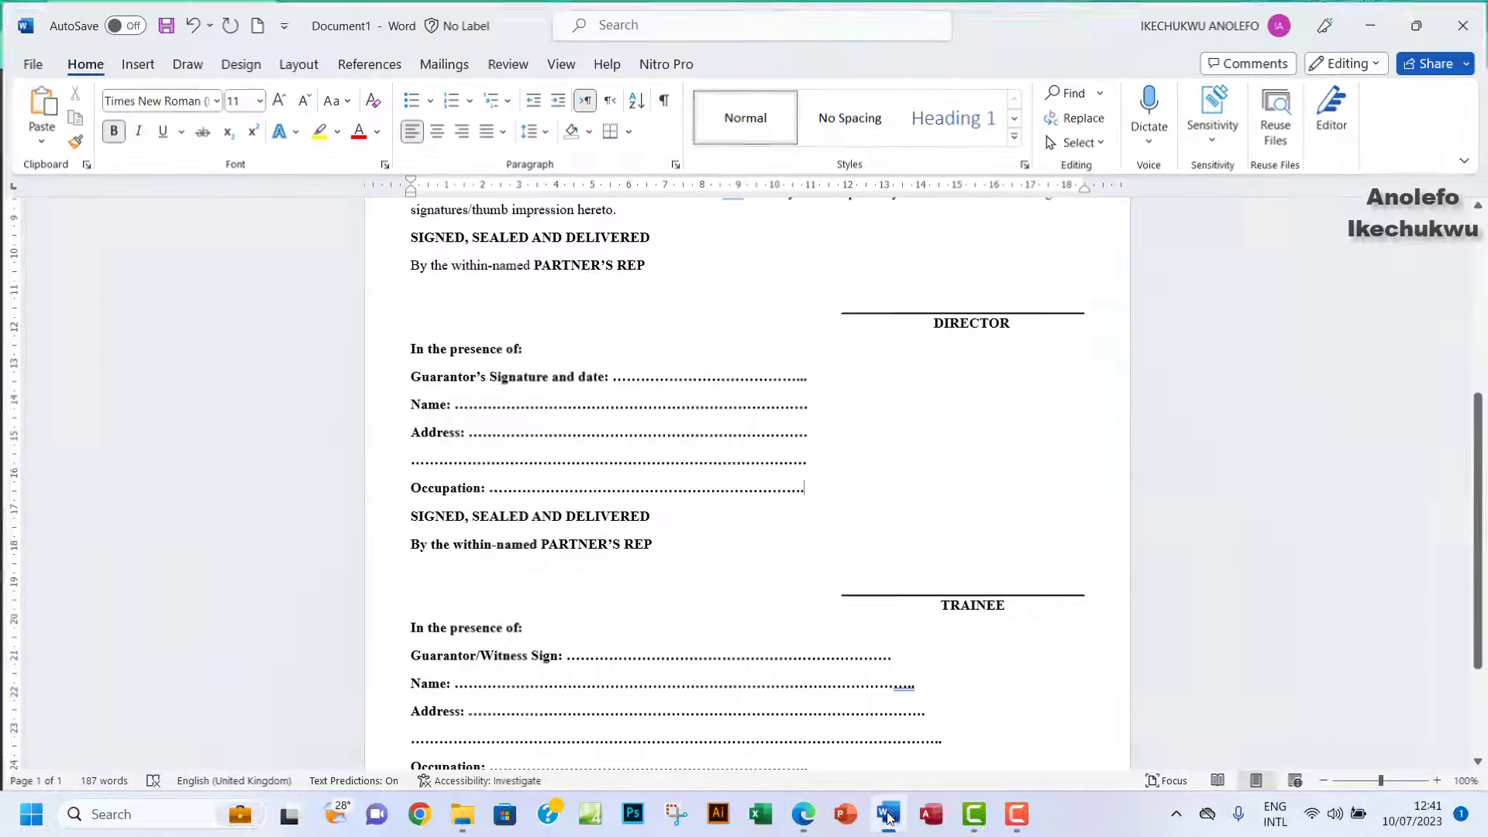
{"action": "left_click_drag", "start_coordinate": [411, 486], "coordinate": [715, 481]}
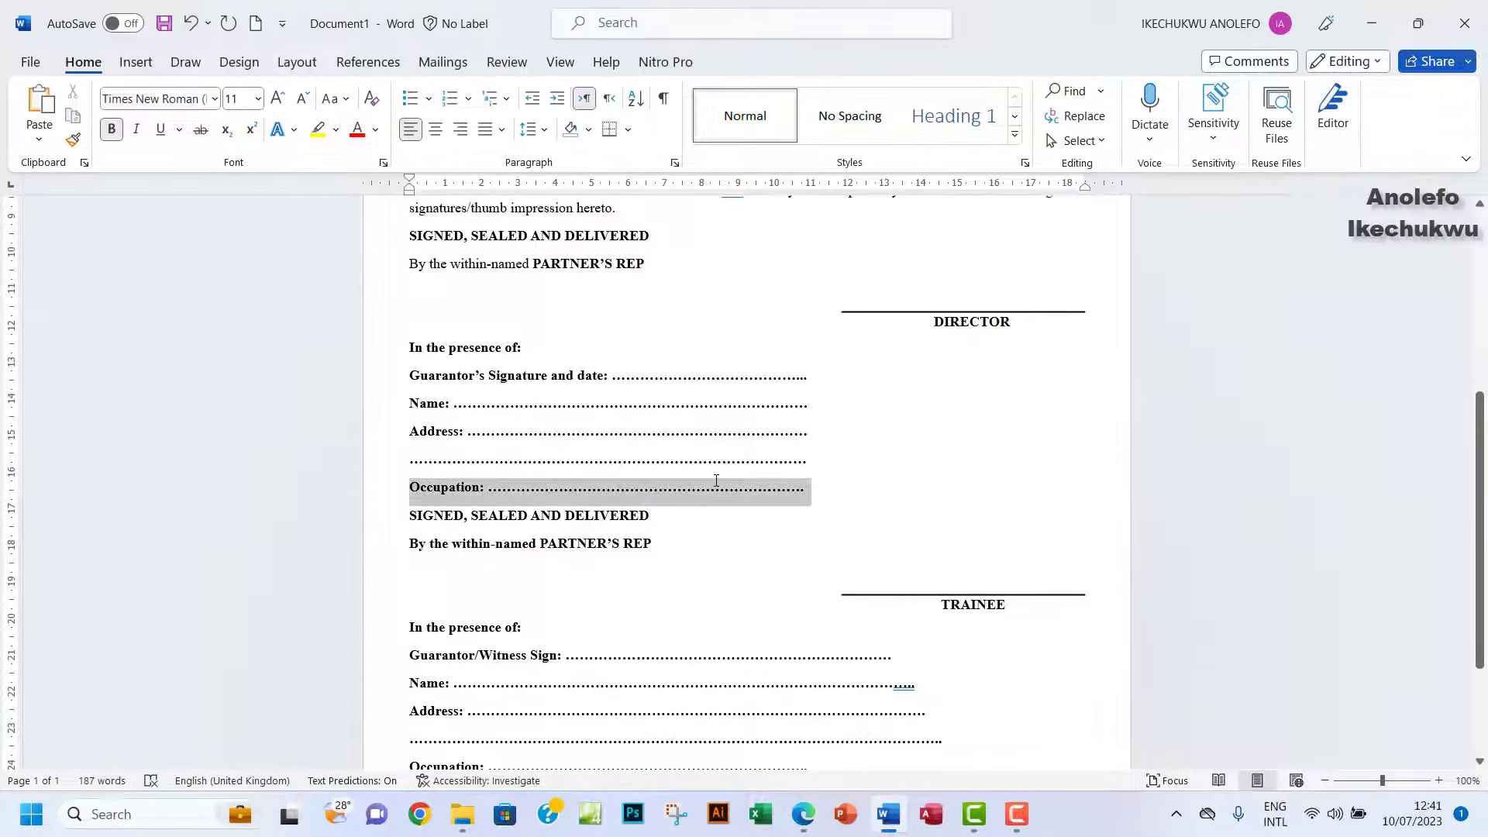
{"action": "left_click", "coordinate": [548, 495]}
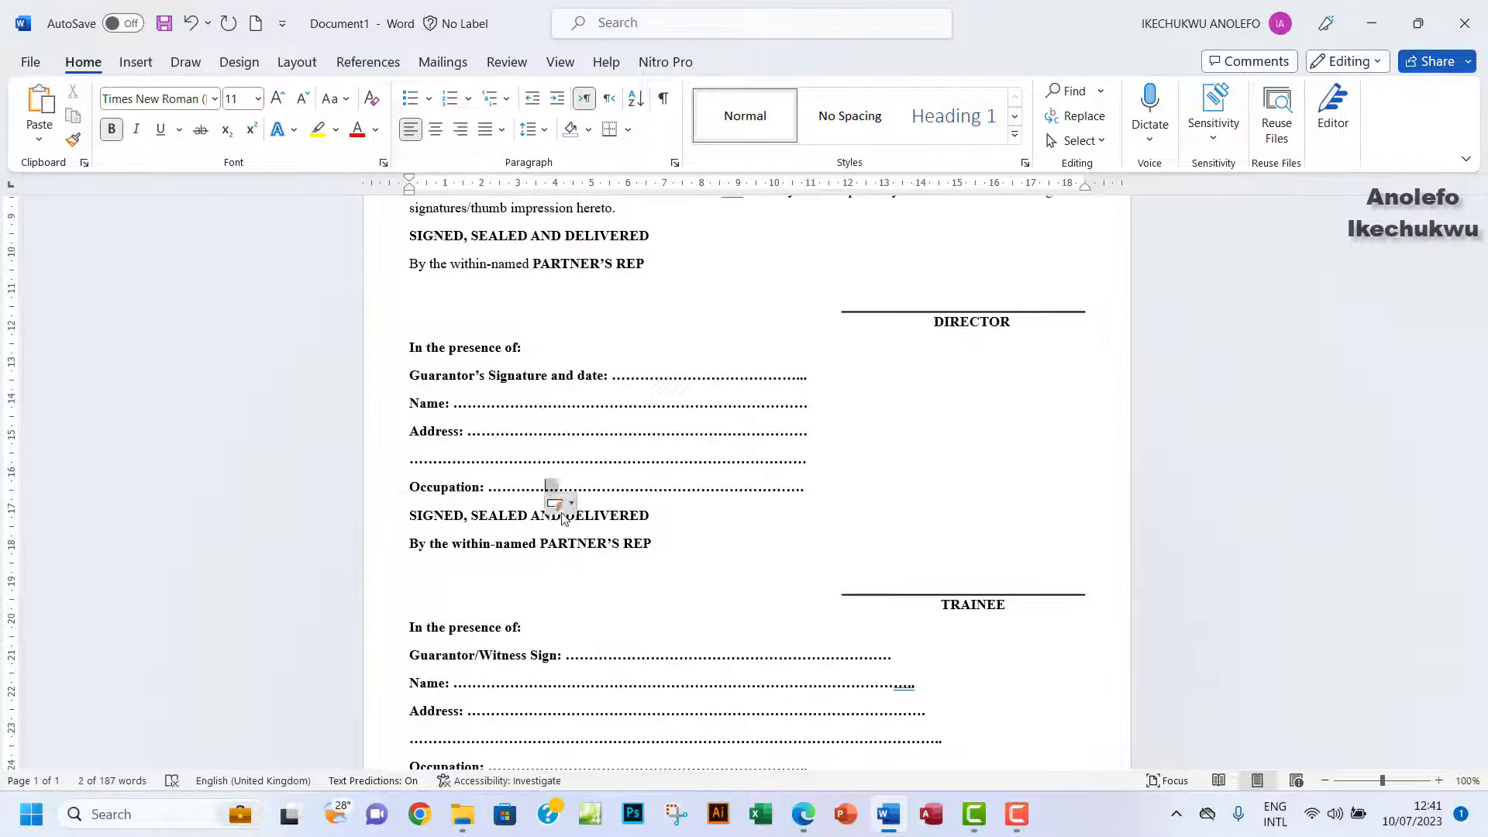
Highlight instruction (e) about the trainee's signature space on page 3 of the PDF.
{"action": "left_click", "coordinate": [803, 813]}
{"action": "scroll", "coordinate": [595, 482], "scroll_direction": "down", "scroll_amount": 6}
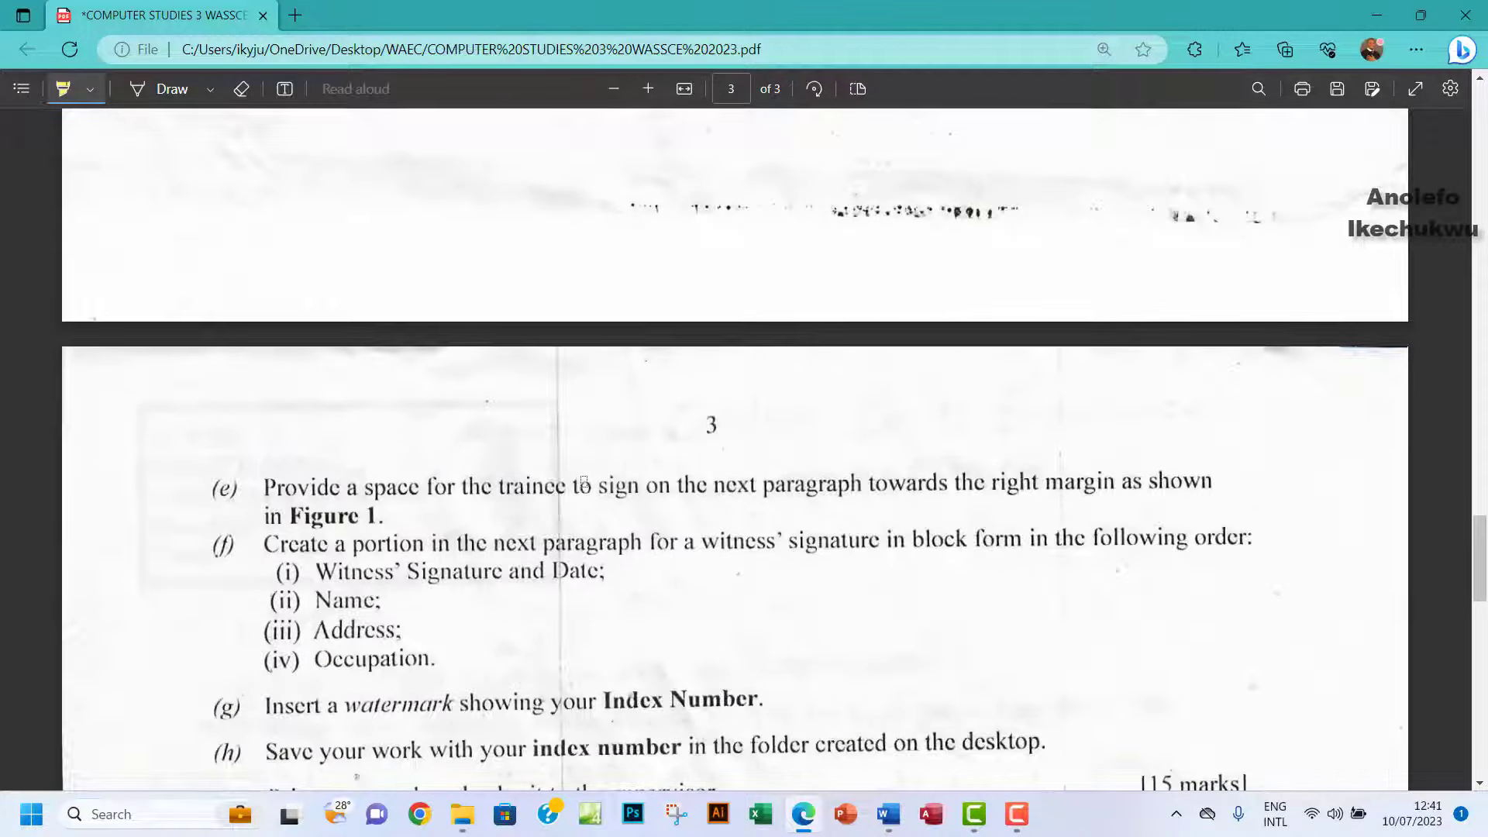
{"action": "scroll", "coordinate": [451, 379], "scroll_direction": "up", "scroll_amount": 3}
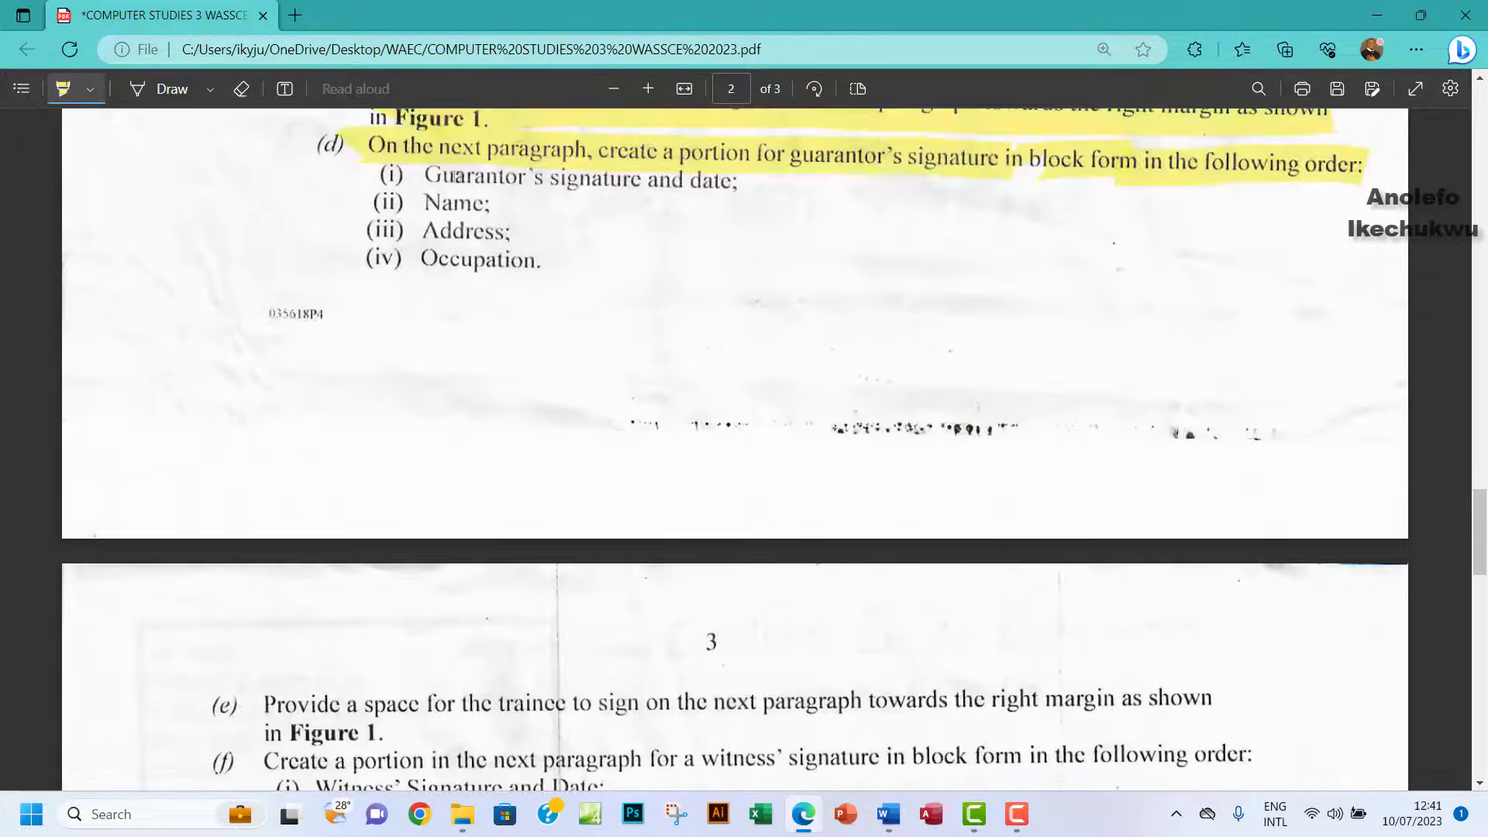
{"action": "scroll", "coordinate": [304, 452], "scroll_direction": "down", "scroll_amount": 4}
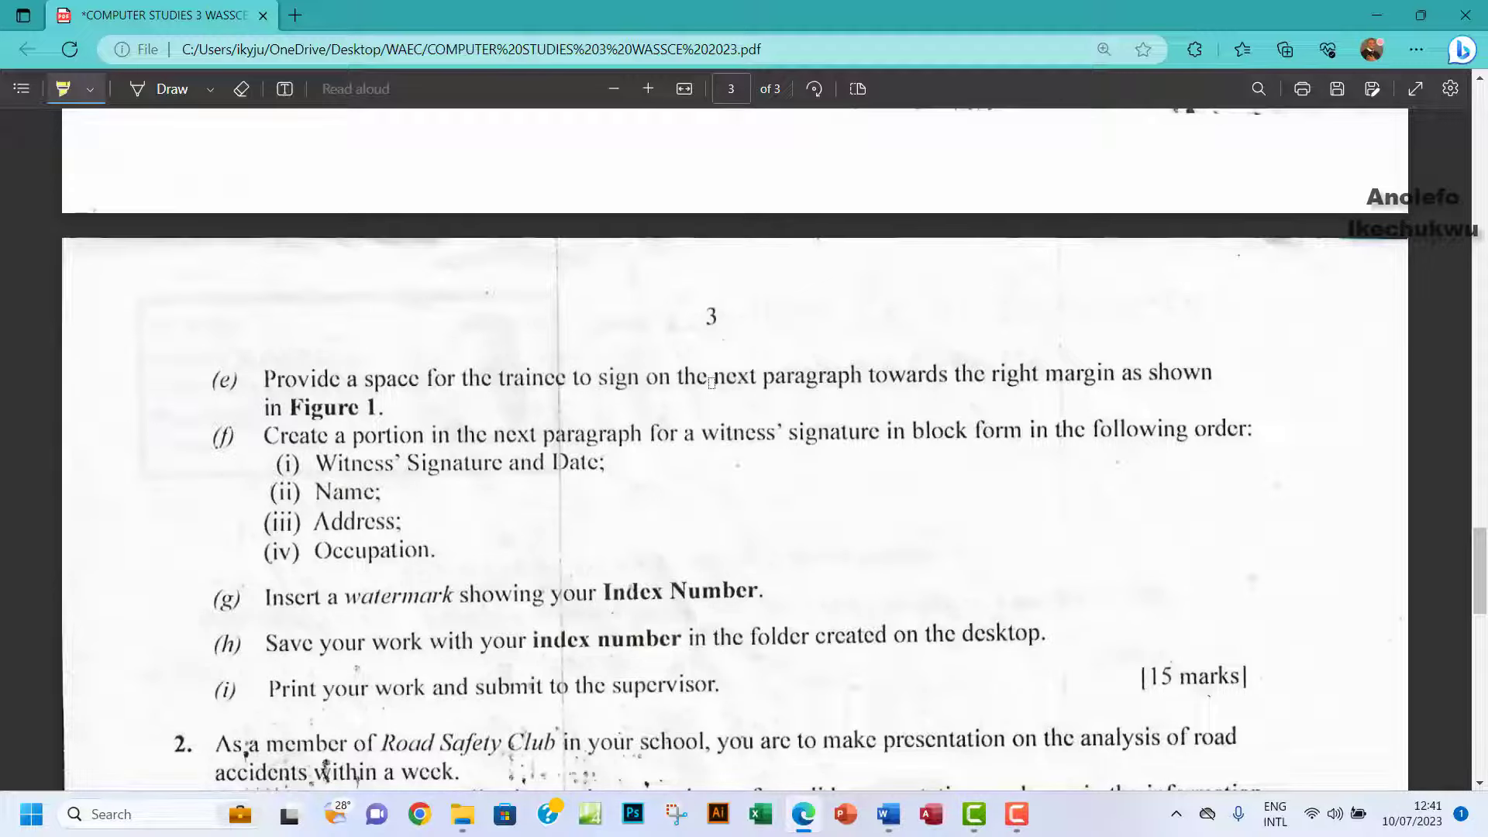
{"action": "left_click", "coordinate": [888, 813]}
{"action": "scroll", "coordinate": [874, 564], "scroll_direction": "down", "scroll_amount": 1}
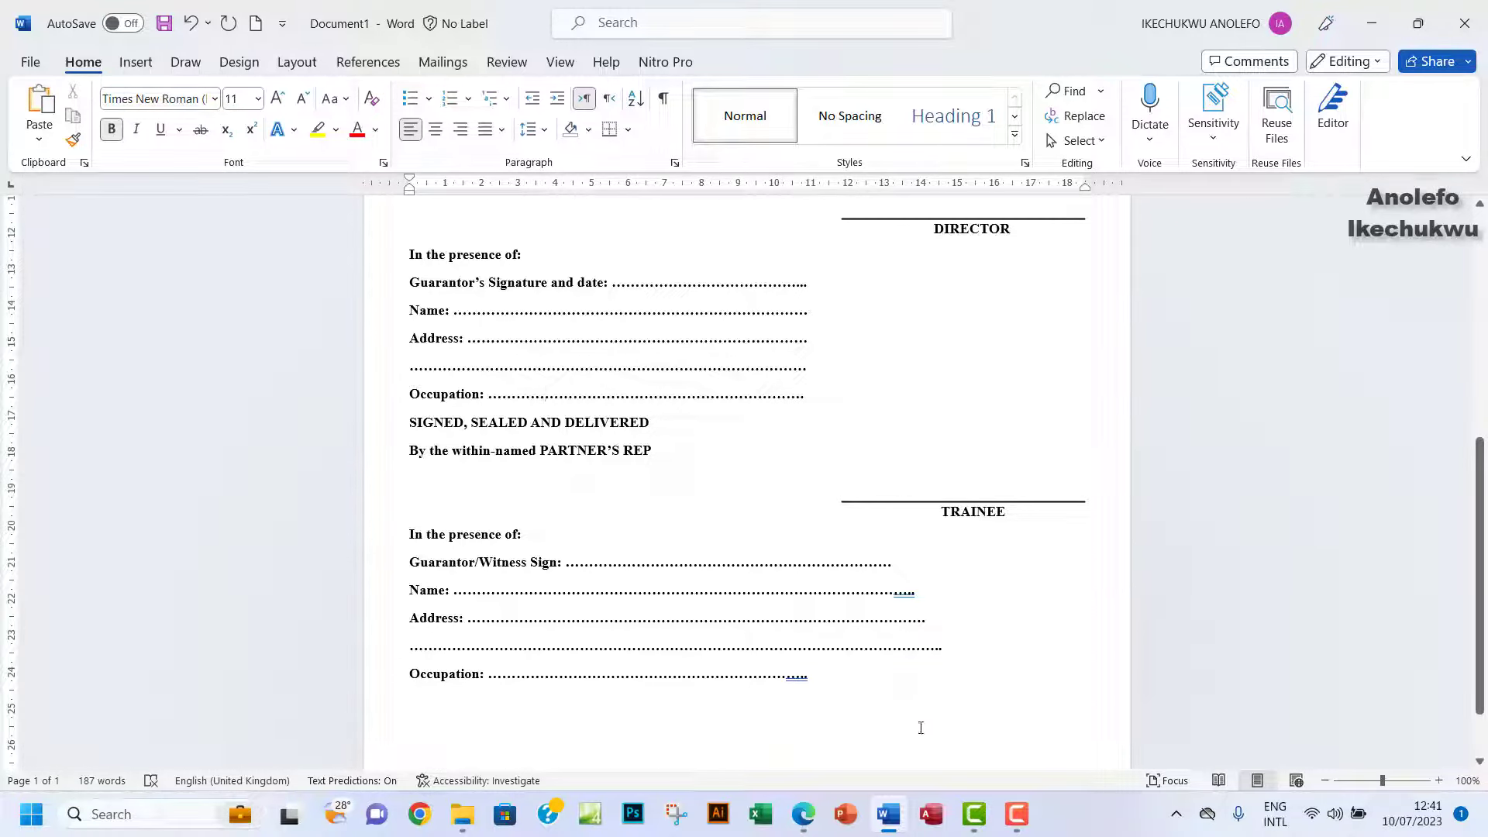
{"action": "left_click", "coordinate": [803, 814]}
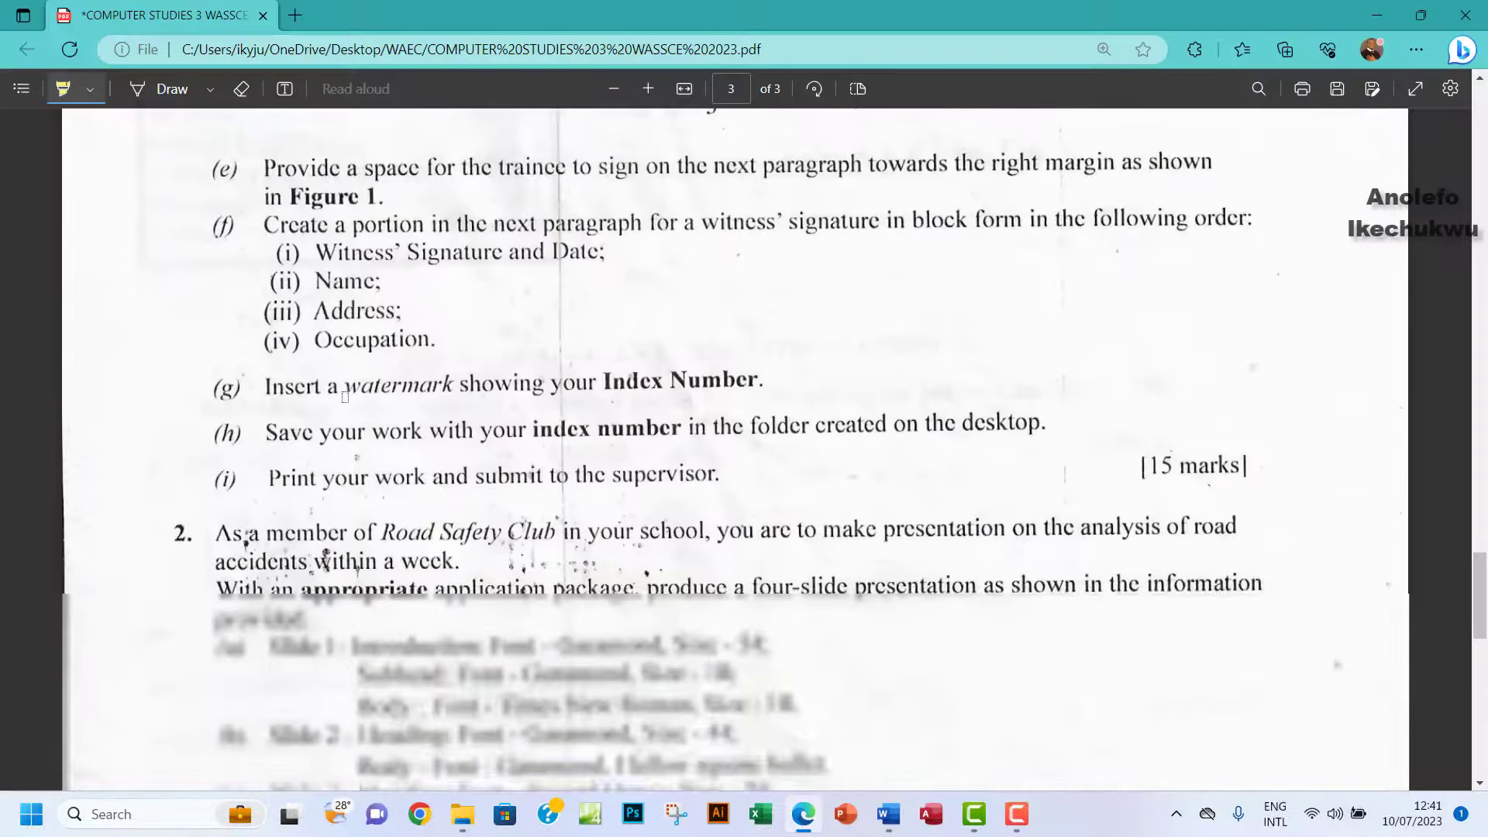
{"action": "mouse_move", "coordinate": [265, 165]}
{"action": "left_mouse_down"}
{"action": "mouse_move", "coordinate": [1154, 158]}
{"action": "mouse_move", "coordinate": [266, 196]}
{"action": "mouse_move", "coordinate": [358, 194]}
{"action": "left_mouse_up"}
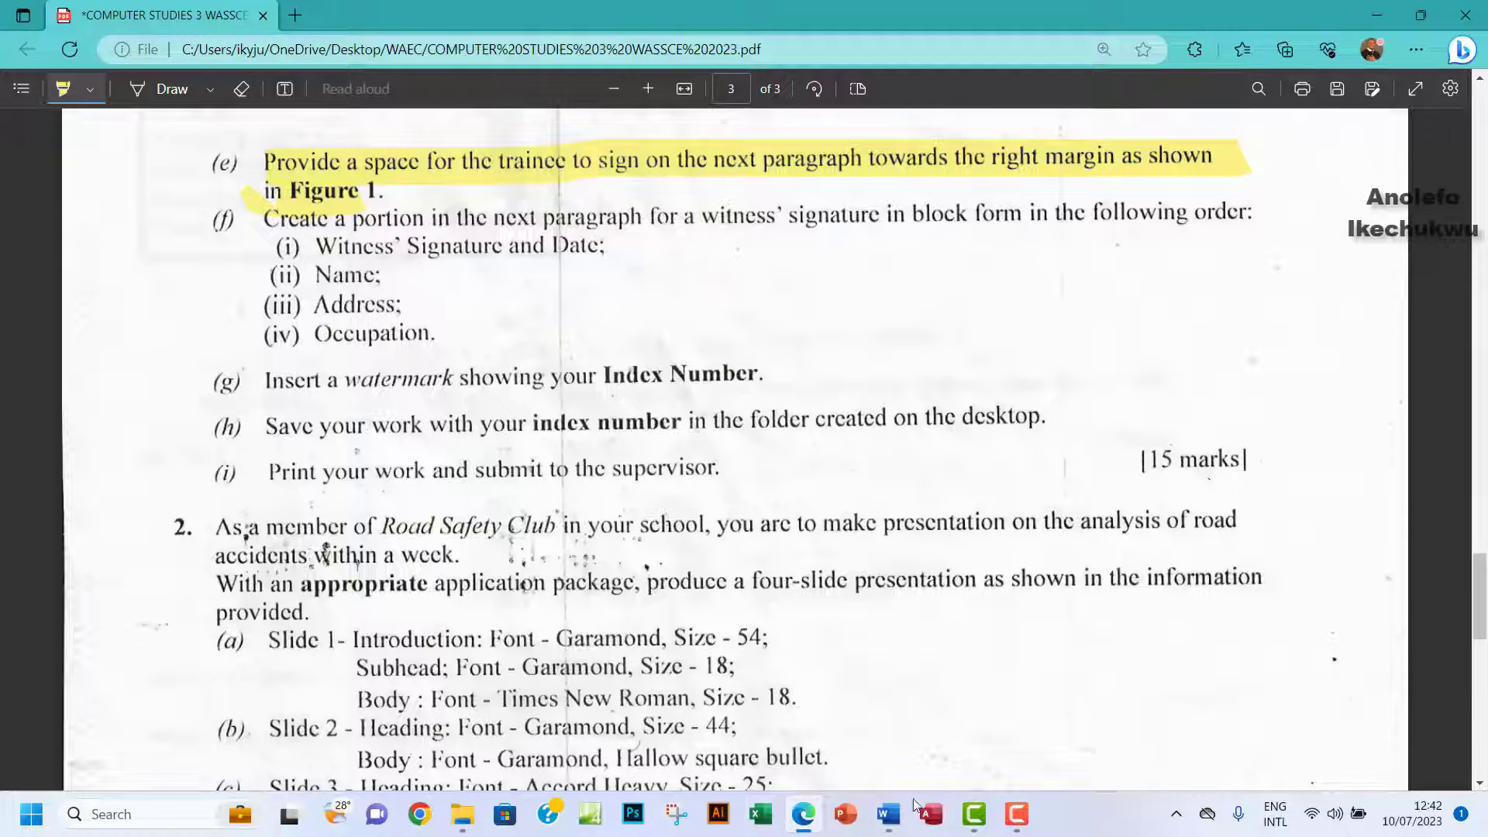
Replace the second Guarantor/Witness Sign label with 'Witness' Signature and date'.
{"action": "left_click", "coordinate": [901, 828]}
{"action": "scroll", "coordinate": [502, 458], "scroll_direction": "down", "scroll_amount": 2}
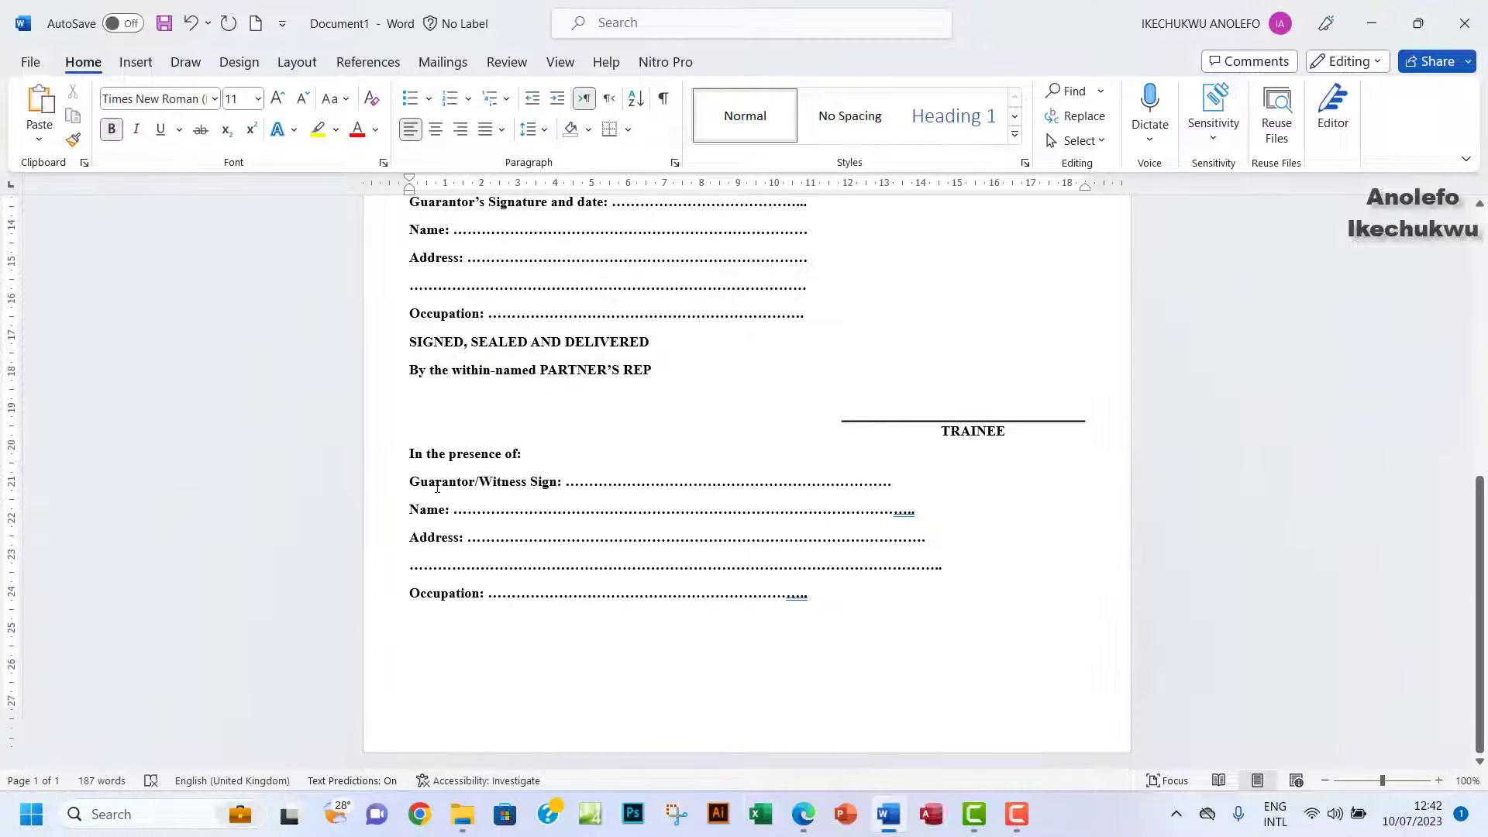
{"action": "left_click_drag", "start_coordinate": [410, 482], "coordinate": [549, 479]}
{"action": "type", "text": "Witne"}
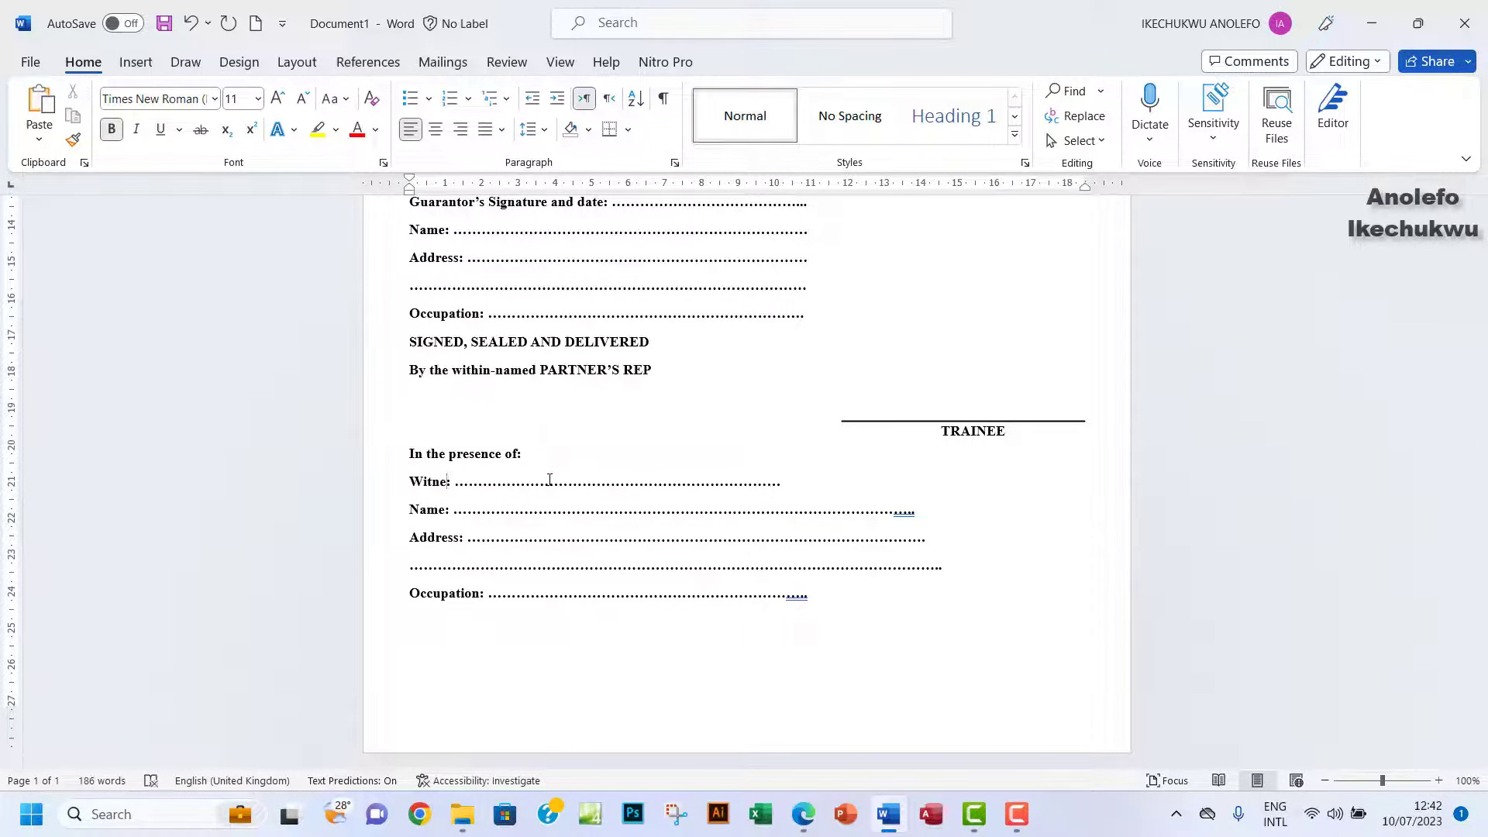
{"action": "type", "text": "ss"}
{"action": "type", "text": "'"}
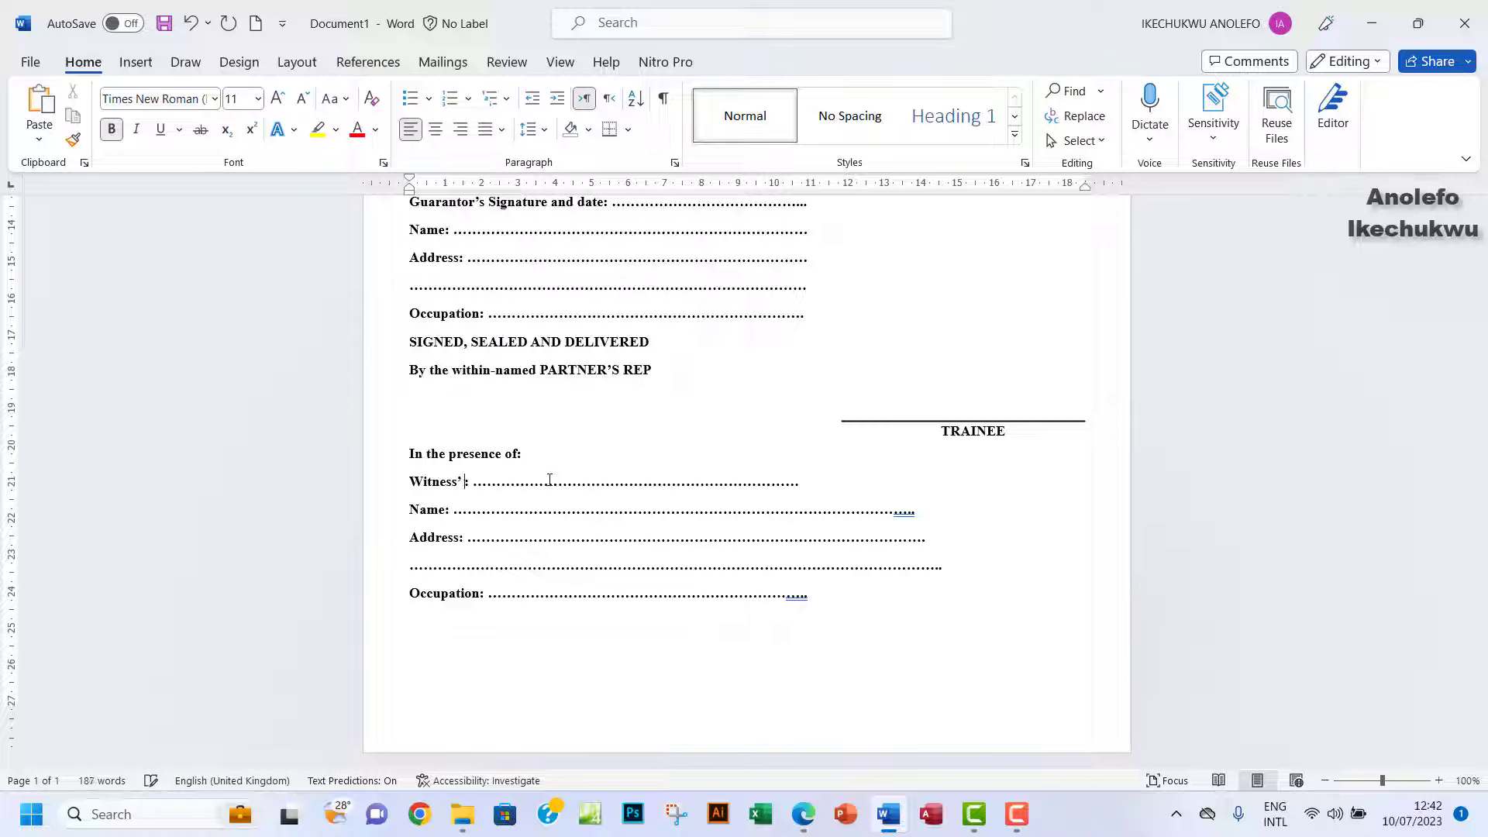
{"action": "type", "text": " Signature and date"}
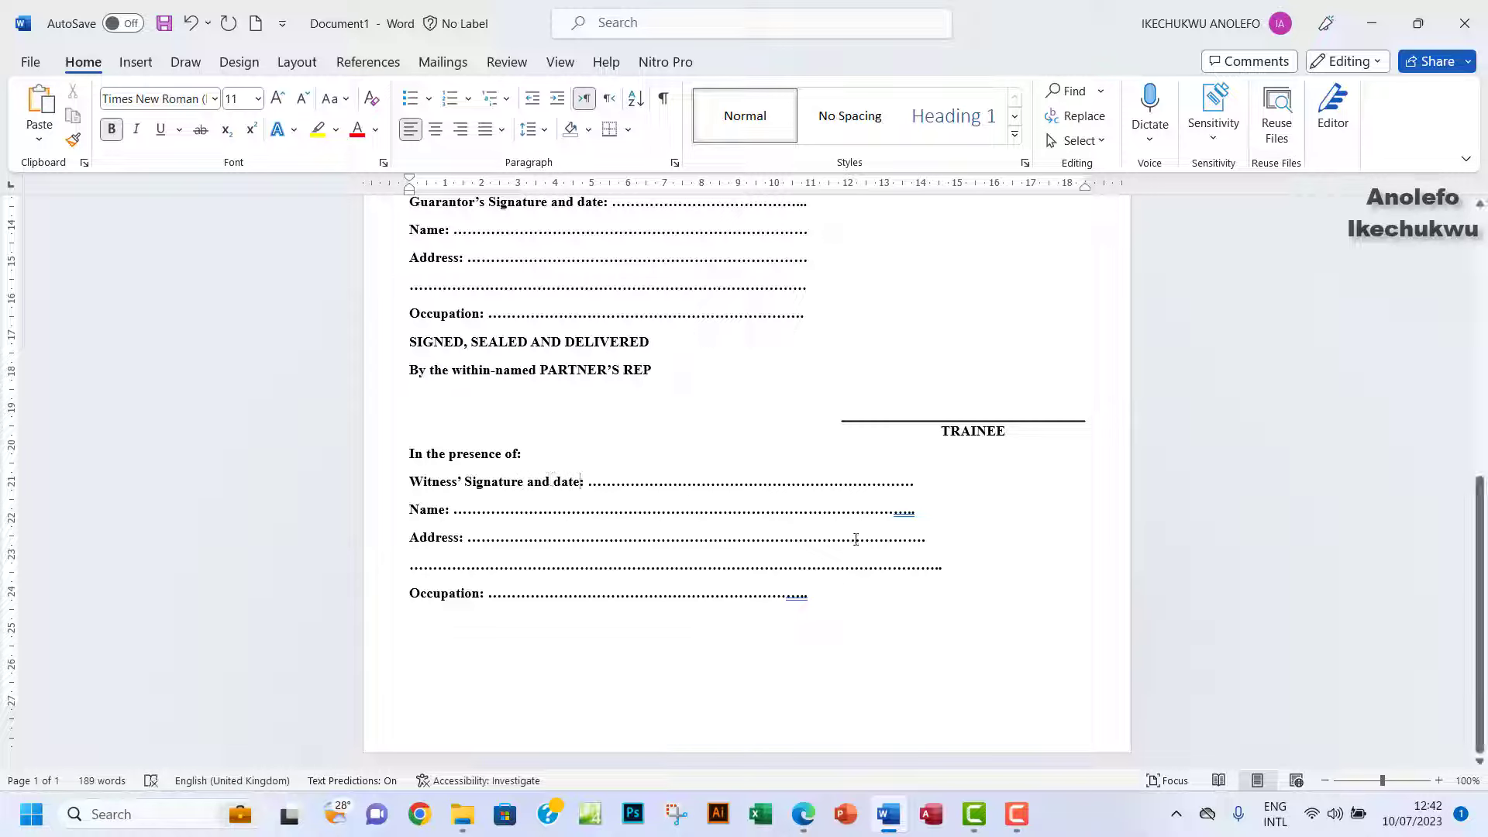
{"action": "left_click", "coordinate": [803, 815]}
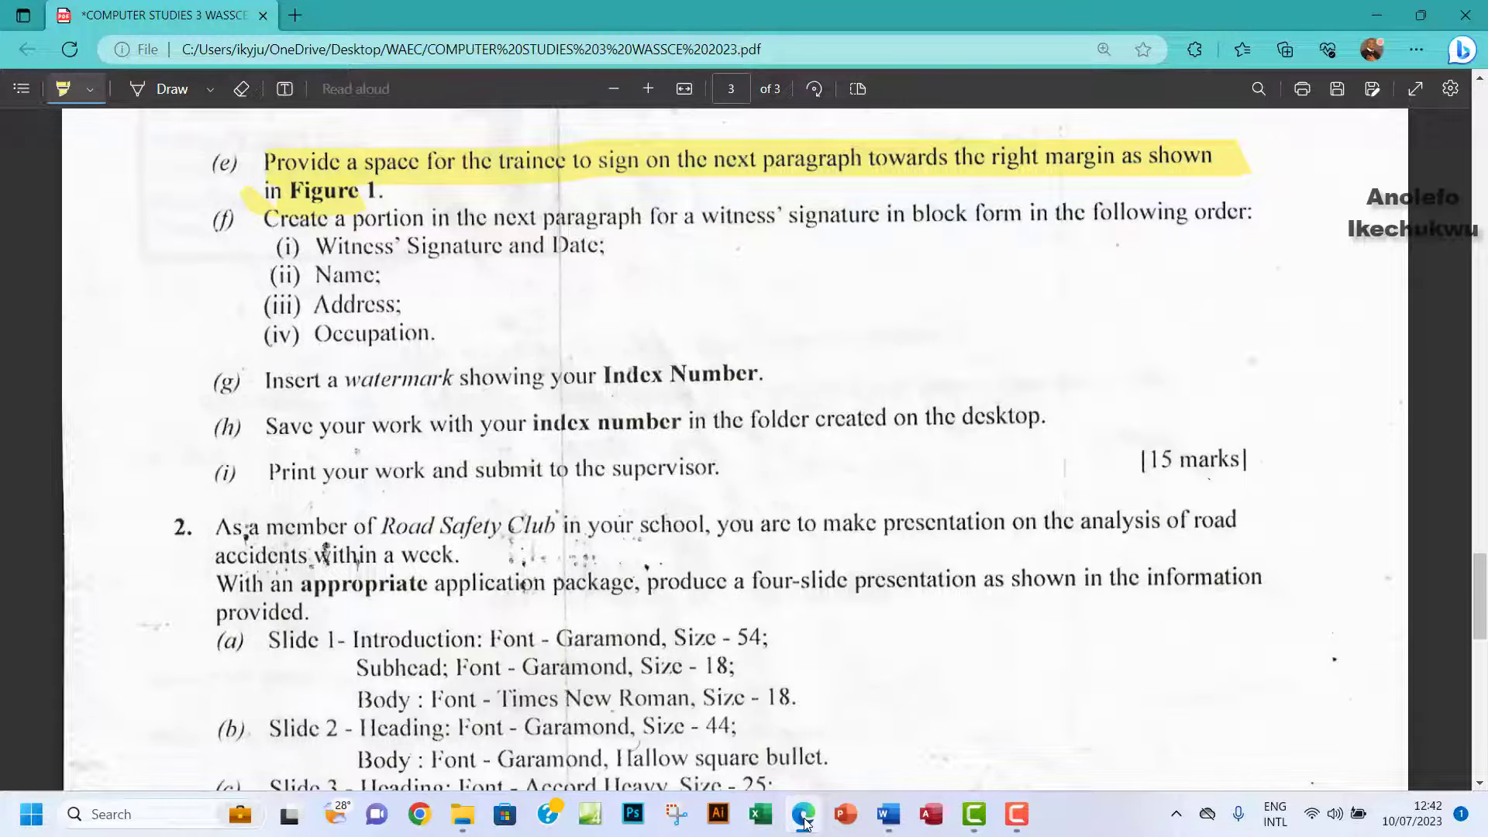
{"action": "left_click", "coordinate": [804, 820]}
{"action": "left_click", "coordinate": [804, 821]}
{"action": "left_click", "coordinate": [805, 823]}
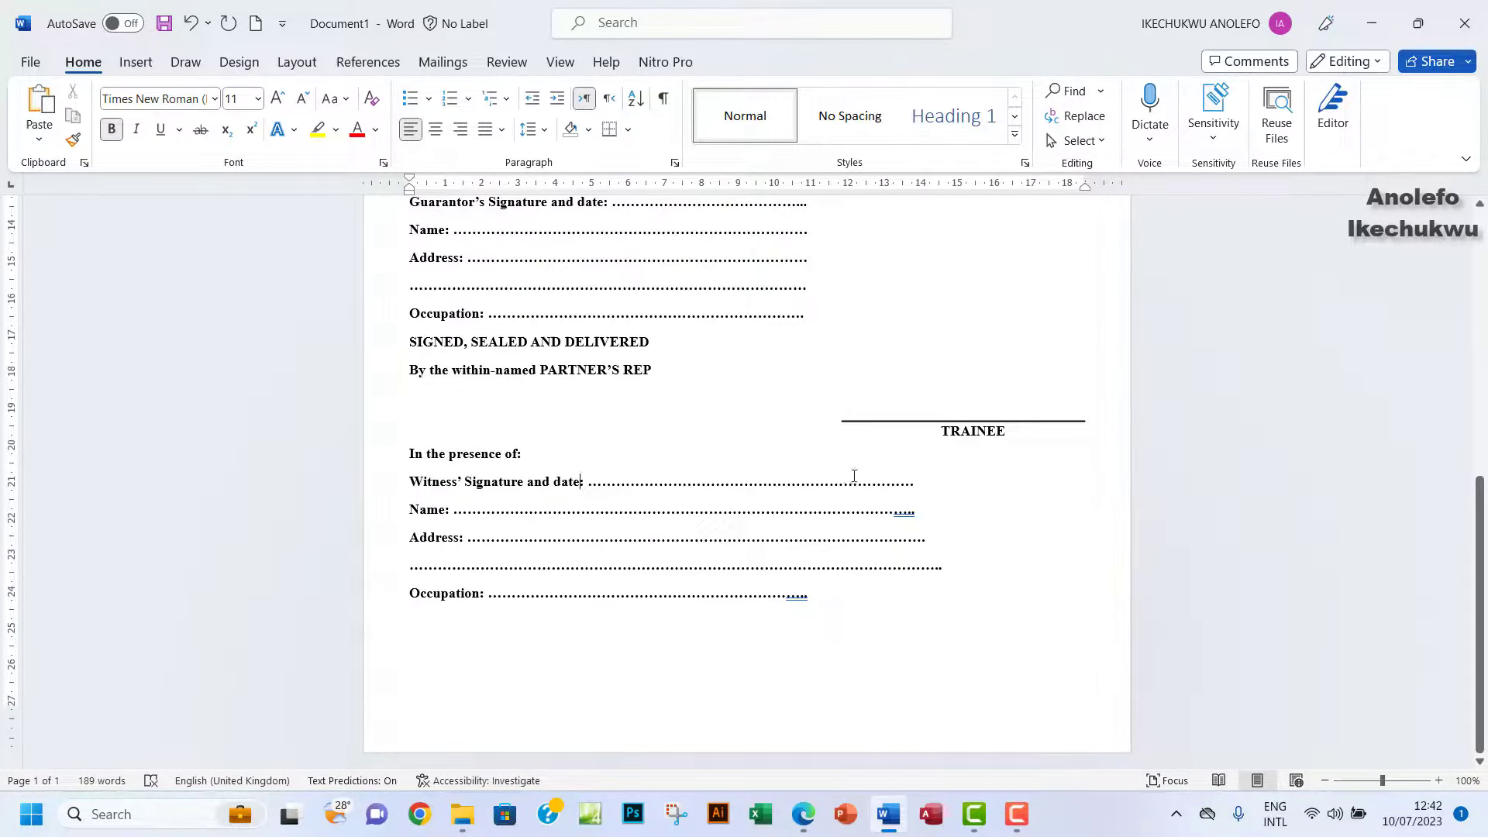
Trim the witness Signature, Name, both Address and Occupation dotted lines to end evenly.
{"action": "left_click", "coordinate": [914, 484]}
{"action": "key", "text": "BackSpace"}
{"action": "key", "text": "BackSpace"}
{"action": "key", "text": "BackSpace"}
{"action": "key", "text": "BackSpace"}
{"action": "key", "text": "BackSpace"}
{"action": "key", "text": "BackSpace"}
{"action": "key", "text": "BackSpace"}
{"action": "key", "text": "BackSpace"}
{"action": "key", "text": "BackSpace"}
{"action": "key", "text": "BackSpace"}
{"action": "key", "text": "BackSpace"}
{"action": "key", "text": "BackSpace"}
{"action": "key", "text": "BackSpace"}
{"action": "key", "text": "BackSpace"}
{"action": "key", "text": "BackSpace"}
{"action": "key", "text": "BackSpace"}
{"action": "key", "text": "BackSpace"}
{"action": "key", "text": "BackSpace"}
{"action": "key", "text": "BackSpace"}
{"action": "key", "text": "BackSpace"}
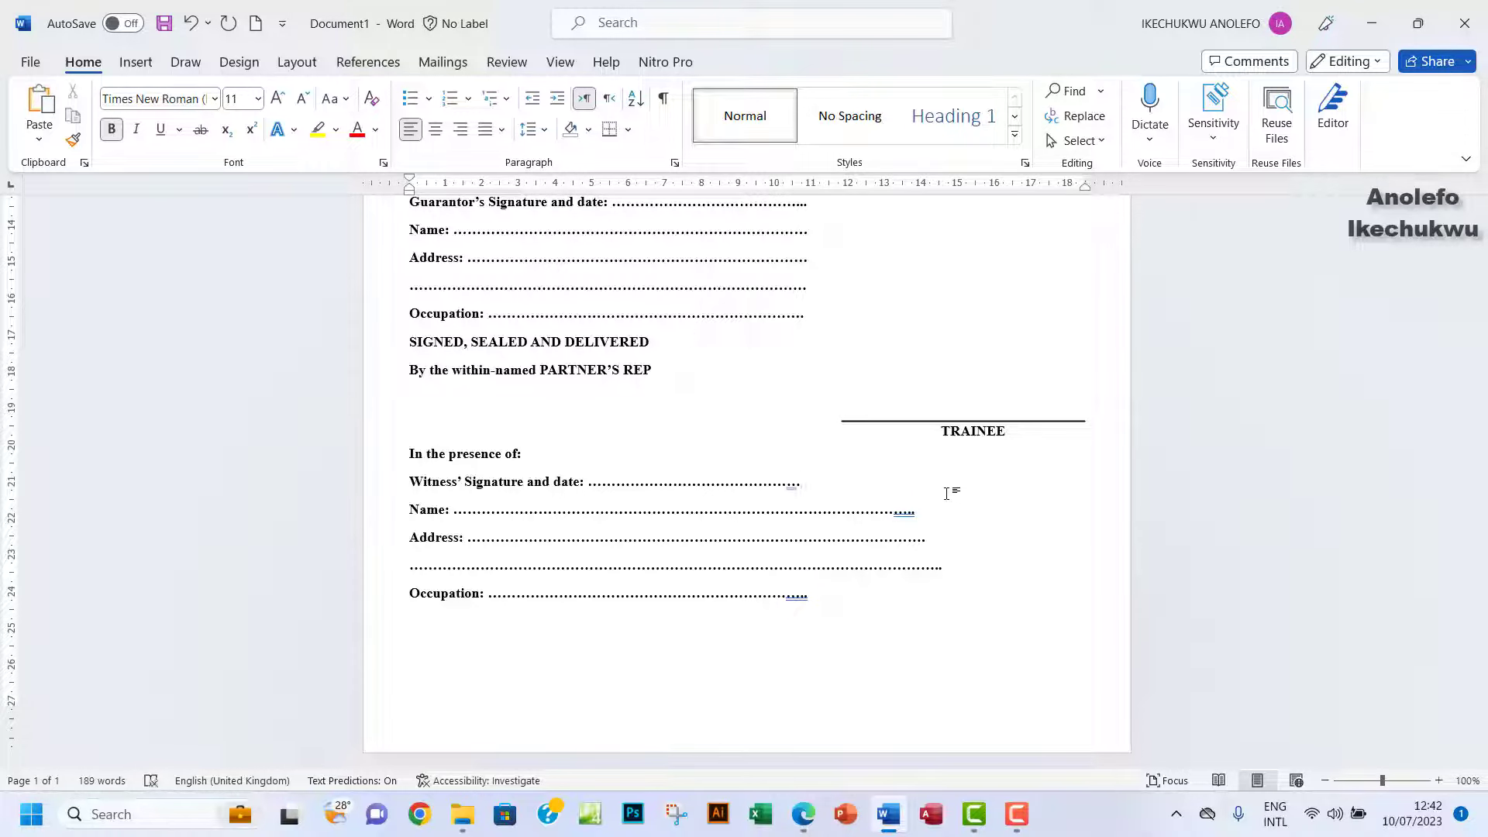
{"action": "left_click", "coordinate": [922, 512]}
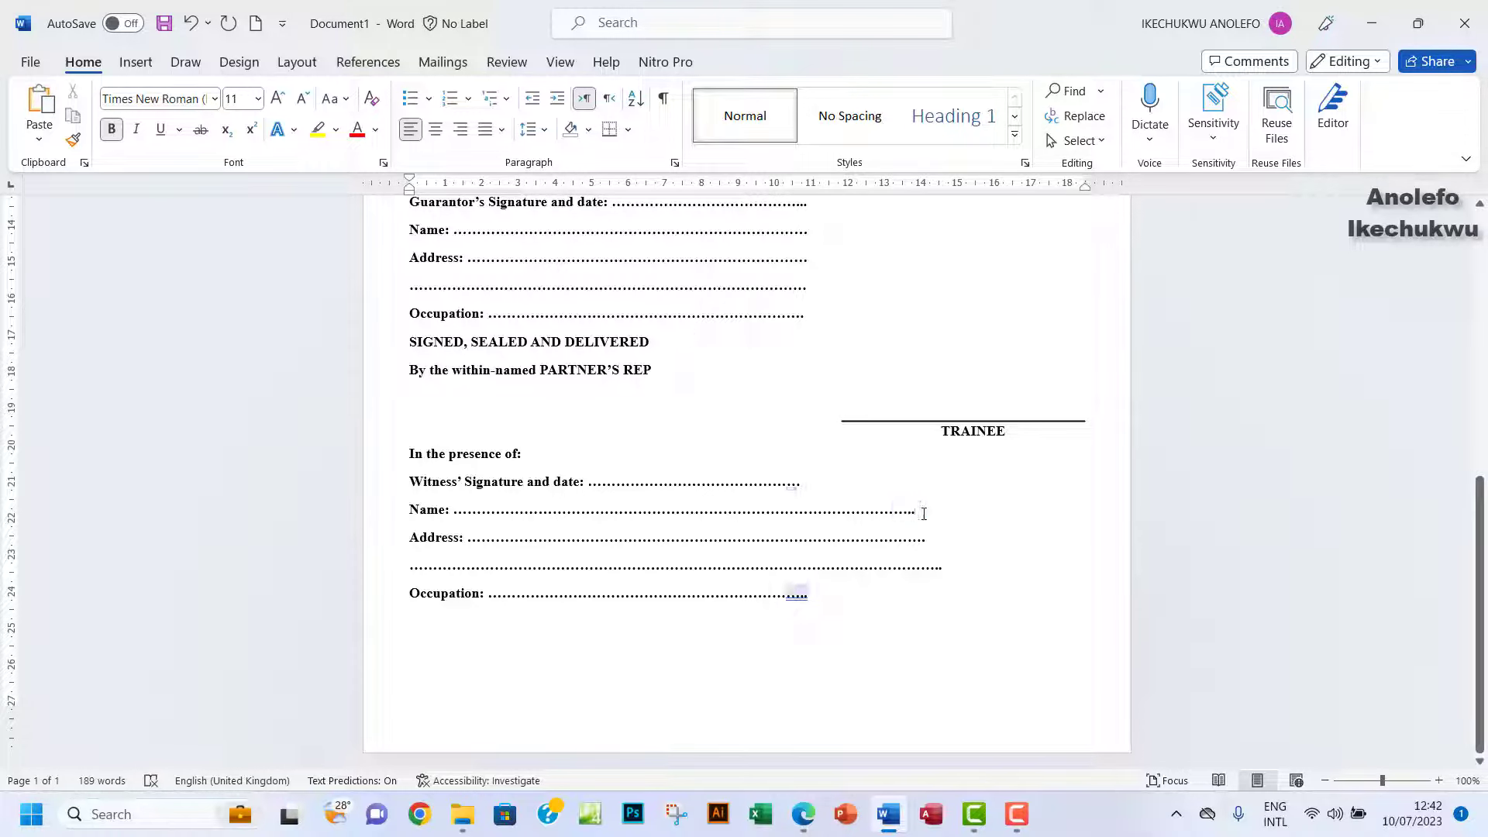
{"action": "key", "text": "BackSpace"}
{"action": "key", "text": "BackSpace"}
{"action": "key", "text": "BackSpace"}
{"action": "key", "text": "BackSpace"}
{"action": "key", "text": "BackSpace"}
{"action": "key", "text": "BackSpace"}
{"action": "key", "text": "BackSpace"}
{"action": "key", "text": "BackSpace"}
{"action": "key", "text": "BackSpace"}
{"action": "key", "text": "BackSpace"}
{"action": "key", "text": "BackSpace"}
{"action": "key", "text": "BackSpace"}
{"action": "key", "text": "BackSpace"}
{"action": "key", "text": "BackSpace"}
{"action": "key", "text": "BackSpace"}
{"action": "key", "text": "BackSpace"}
{"action": "key", "text": "BackSpace"}
{"action": "key", "text": "BackSpace"}
{"action": "key", "text": "BackSpace"}
{"action": "key", "text": "BackSpace"}
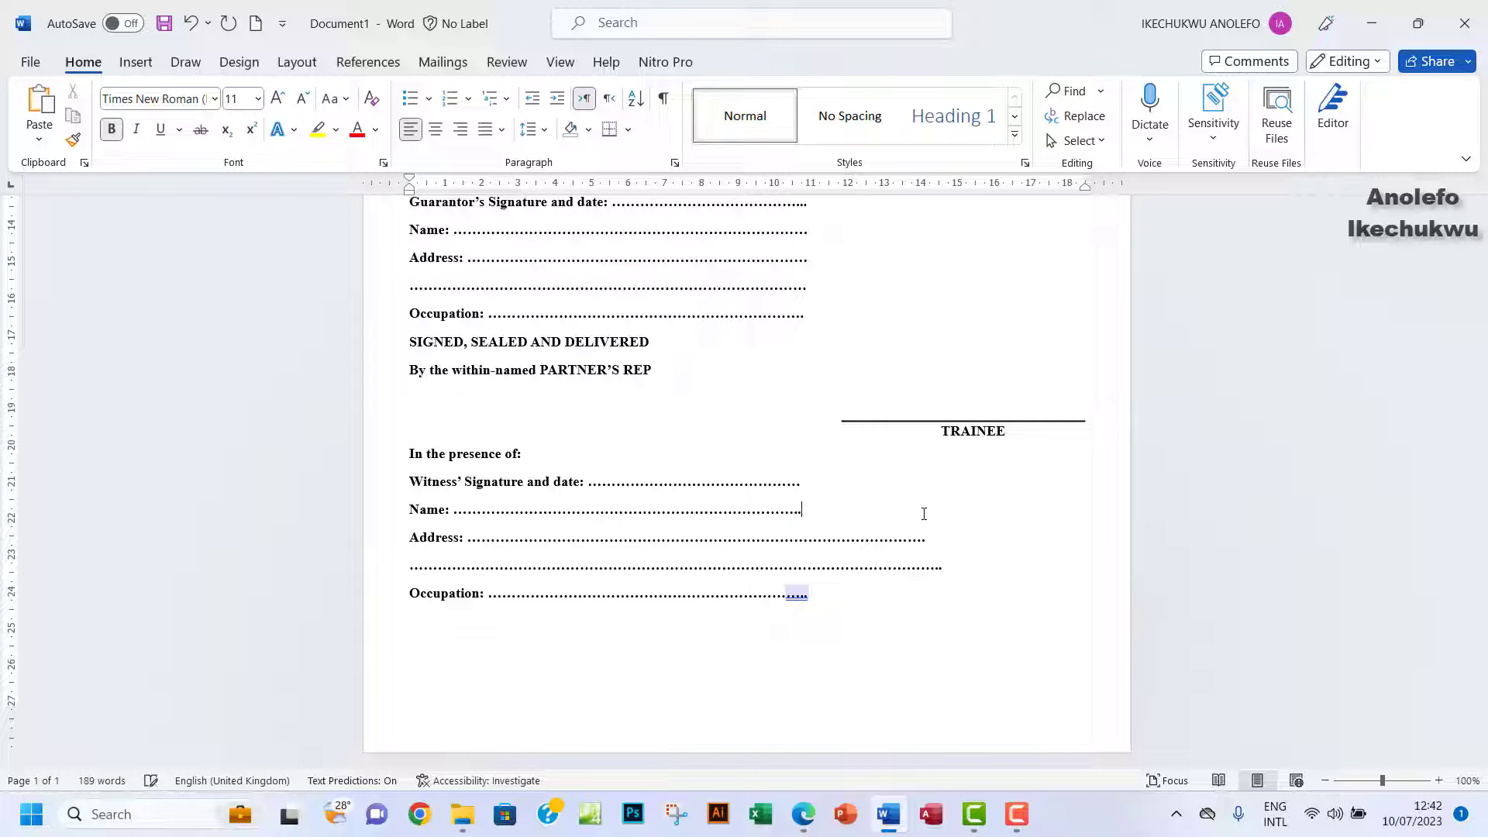
{"action": "left_click", "coordinate": [941, 539]}
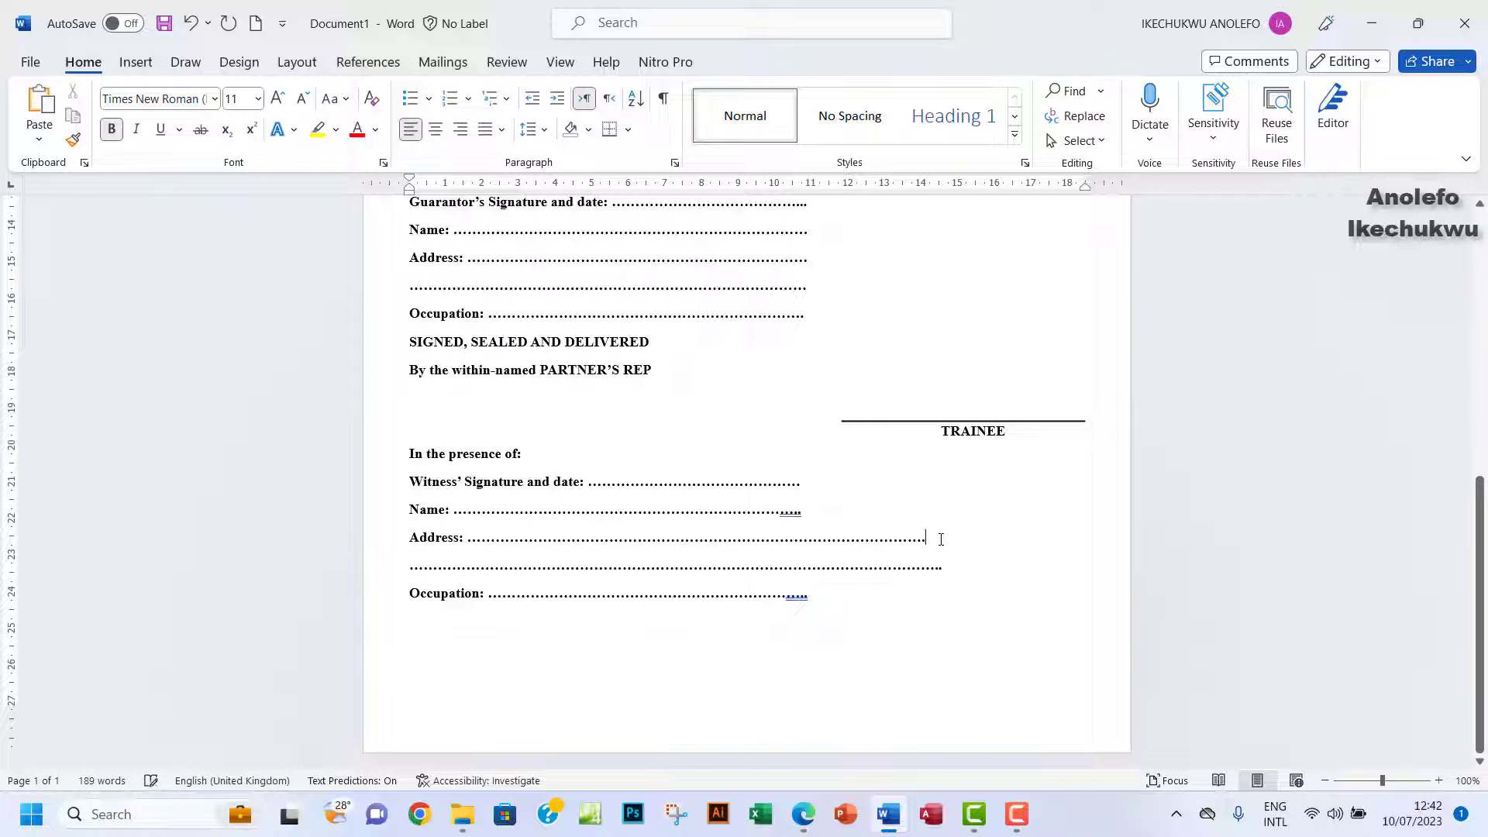
{"action": "key", "text": "BackSpace"}
{"action": "key", "text": "BackSpace"}
{"action": "key", "text": "BackSpace"}
{"action": "key", "text": "BackSpace"}
{"action": "key", "text": "BackSpace"}
{"action": "key", "text": "BackSpace"}
{"action": "key", "text": "BackSpace"}
{"action": "key", "text": "BackSpace"}
{"action": "key", "text": "BackSpace"}
{"action": "key", "text": "BackSpace"}
{"action": "key", "text": "BackSpace"}
{"action": "key", "text": "BackSpace"}
{"action": "key", "text": "BackSpace"}
{"action": "key", "text": "BackSpace"}
{"action": "key", "text": "BackSpace"}
{"action": "key", "text": "BackSpace"}
{"action": "key", "text": "BackSpace"}
{"action": "key", "text": "BackSpace"}
{"action": "key", "text": "BackSpace"}
{"action": "key", "text": "BackSpace"}
{"action": "key", "text": "BackSpace"}
{"action": "key", "text": "BackSpace"}
{"action": "key", "text": "BackSpace"}
{"action": "key", "text": "BackSpace"}
{"action": "key", "text": "BackSpace"}
{"action": "key", "text": "BackSpace"}
{"action": "key", "text": "BackSpace"}
{"action": "key", "text": "BackSpace"}
{"action": "key", "text": "BackSpace"}
{"action": "key", "text": "BackSpace"}
{"action": "key", "text": "BackSpace"}
{"action": "key", "text": "BackSpace"}
{"action": "key", "text": "BackSpace"}
{"action": "key", "text": "BackSpace"}
{"action": "key", "text": "BackSpace"}
{"action": "key", "text": "BackSpace"}
{"action": "key", "text": "BackSpace"}
{"action": "key", "text": "BackSpace"}
{"action": "key", "text": "BackSpace"}
{"action": "key", "text": "BackSpace"}
{"action": "key", "text": "BackSpace"}
{"action": "key", "text": "BackSpace"}
{"action": "key", "text": "BackSpace"}
{"action": "key", "text": "BackSpace"}
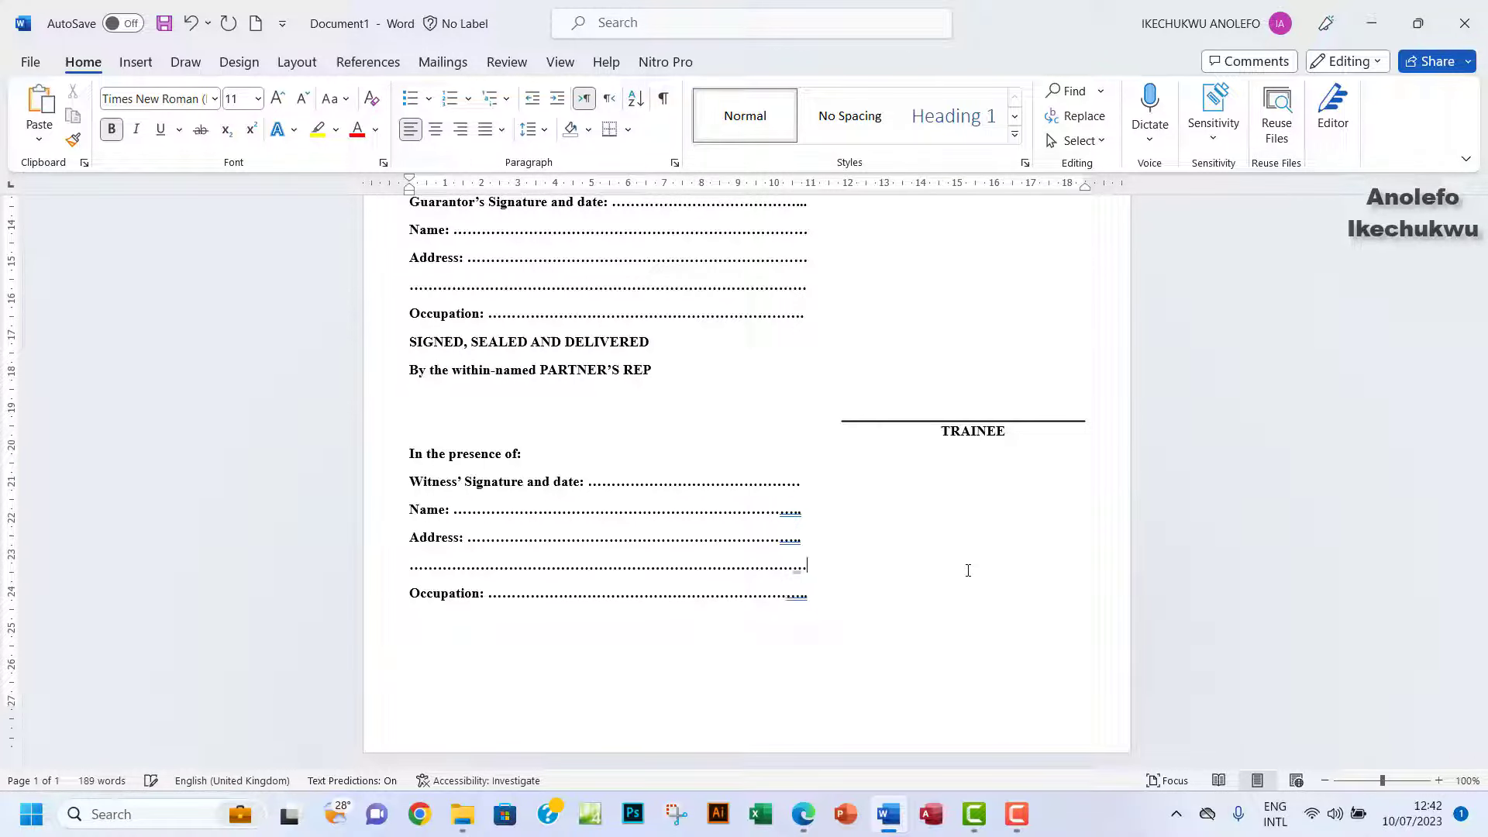
{"action": "key", "text": "BackSpace"}
{"action": "key", "text": "BackSpace"}
{"action": "key", "text": "BackSpace"}
{"action": "key", "text": "BackSpace"}
{"action": "key", "text": "BackSpace"}
{"action": "left_click", "coordinate": [833, 602]}
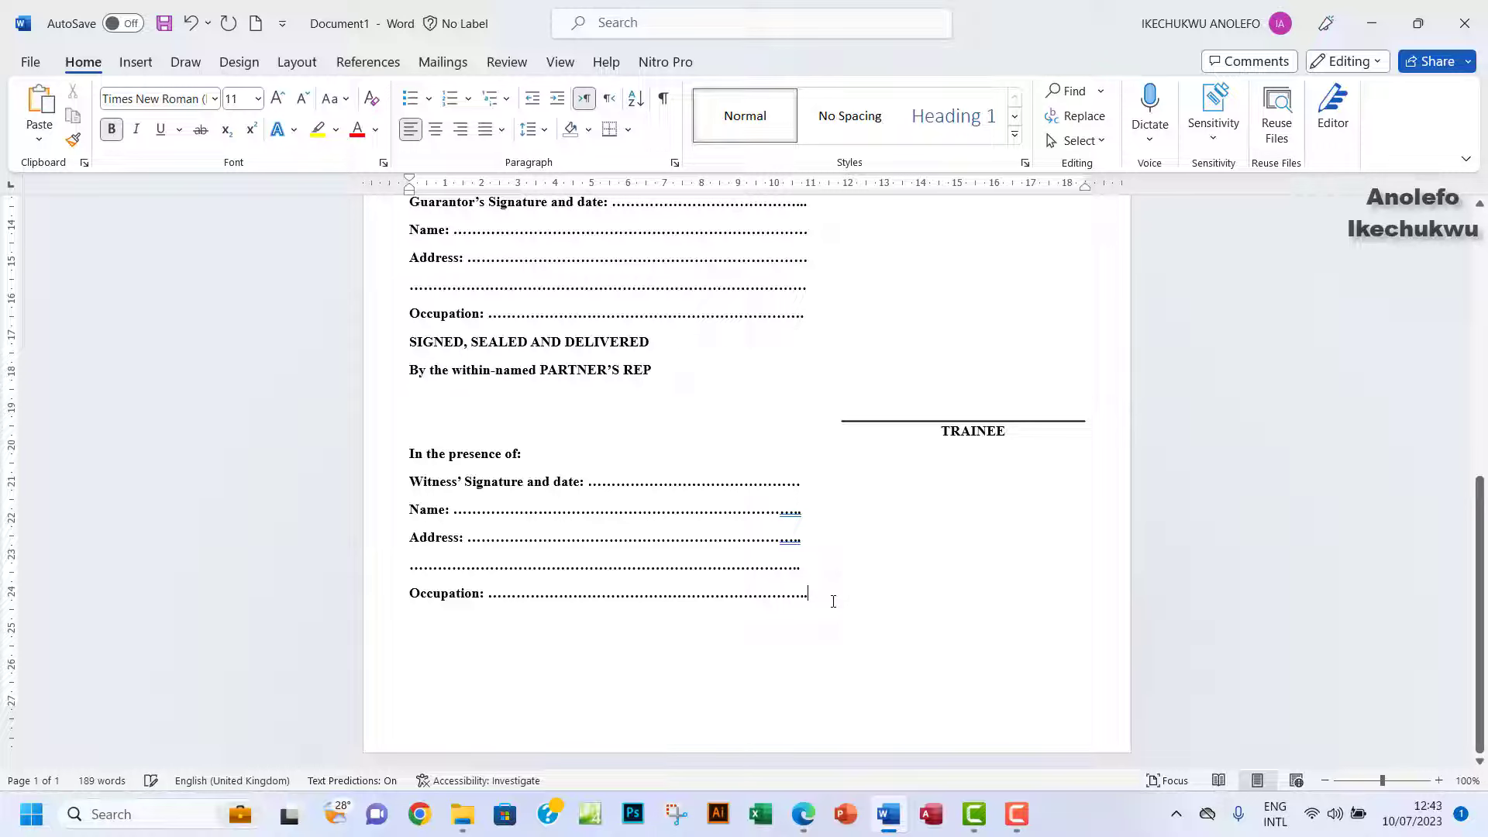
{"action": "key", "text": "BackSpace"}
{"action": "key", "text": "BackSpace"}
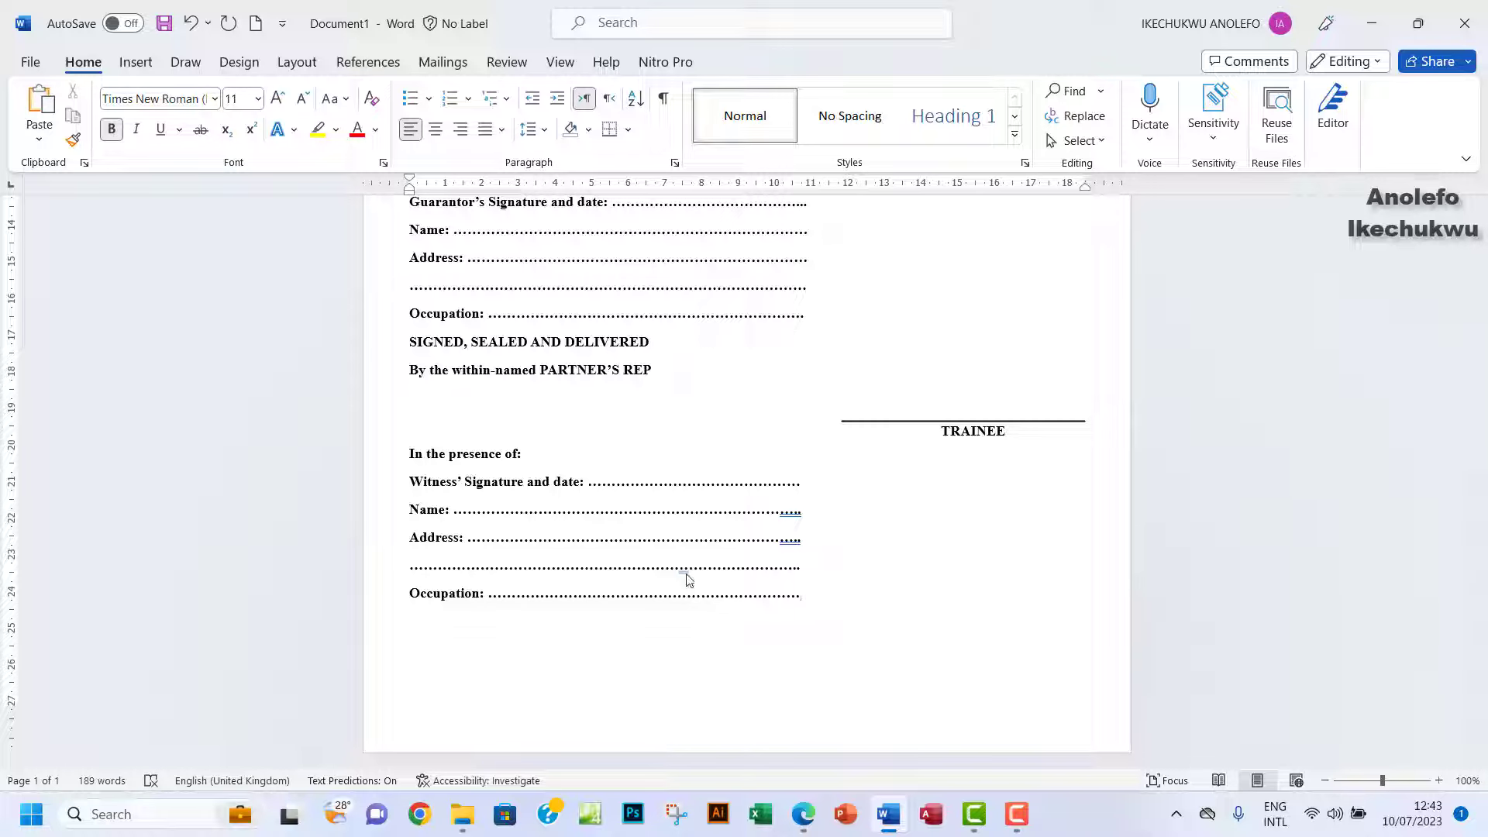
{"action": "left_click", "coordinate": [803, 813]}
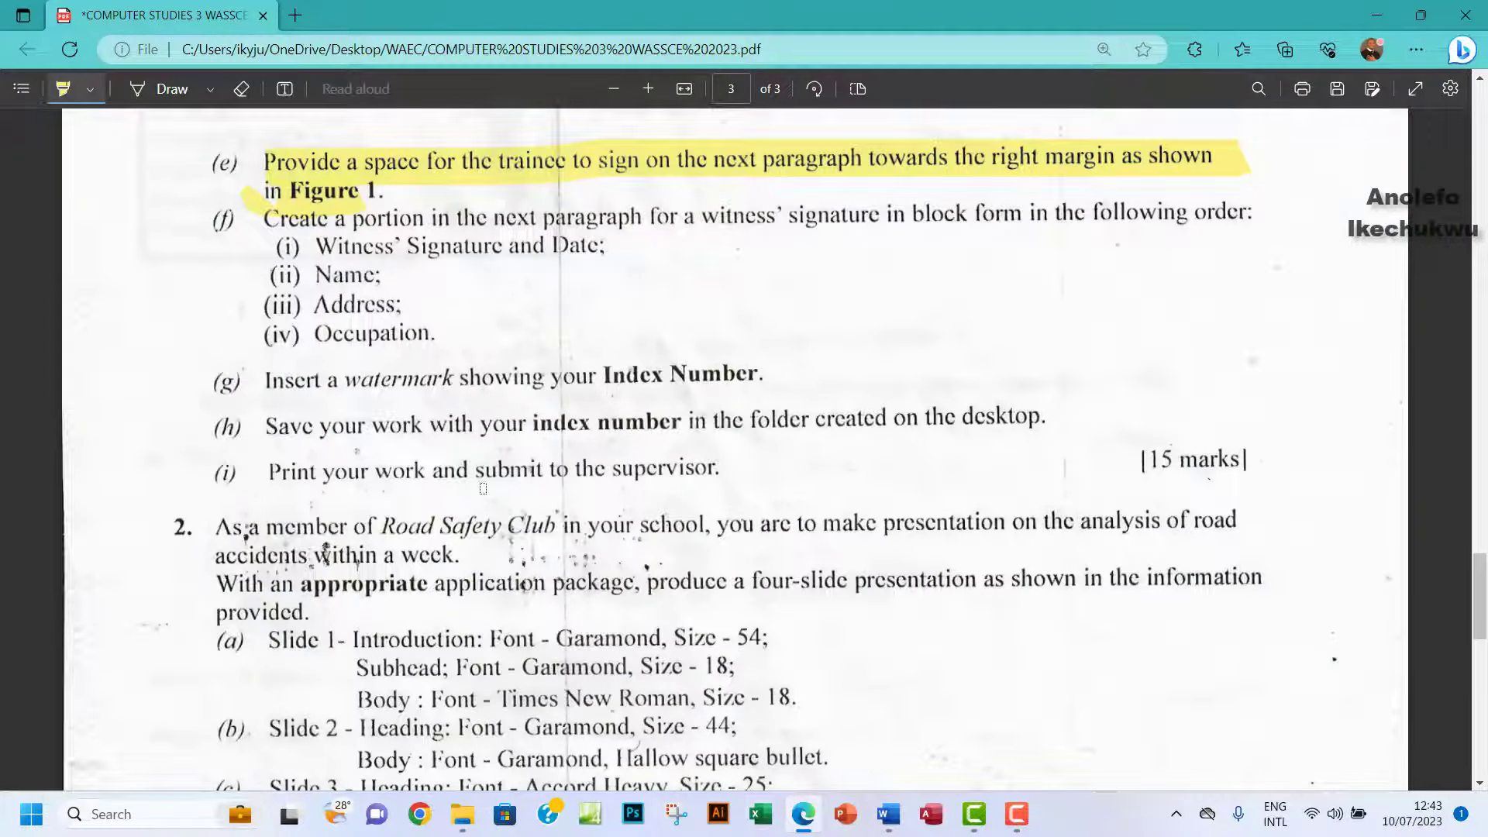
Highlight item (f) on the witness signature, Name and Occupation, then return to Word.
{"action": "mouse_move", "coordinate": [283, 220]}
{"action": "left_mouse_down"}
{"action": "mouse_move", "coordinate": [624, 228]}
{"action": "mouse_move", "coordinate": [293, 283]}
{"action": "mouse_move", "coordinate": [316, 307]}
{"action": "mouse_move", "coordinate": [364, 314]}
{"action": "mouse_move", "coordinate": [268, 339]}
{"action": "mouse_move", "coordinate": [387, 350]}
{"action": "left_mouse_up"}
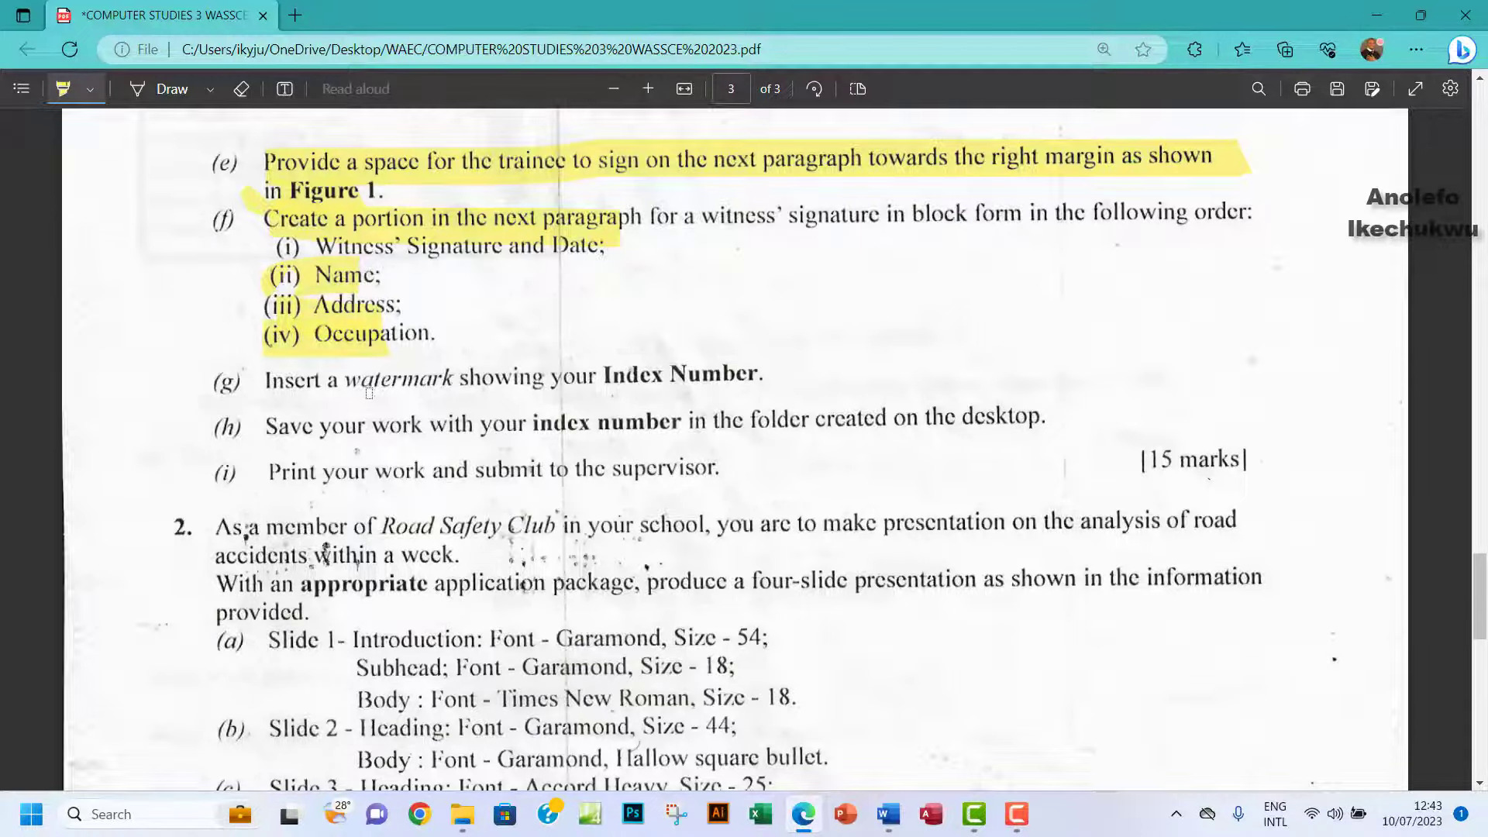
{"action": "left_click", "coordinate": [888, 812]}
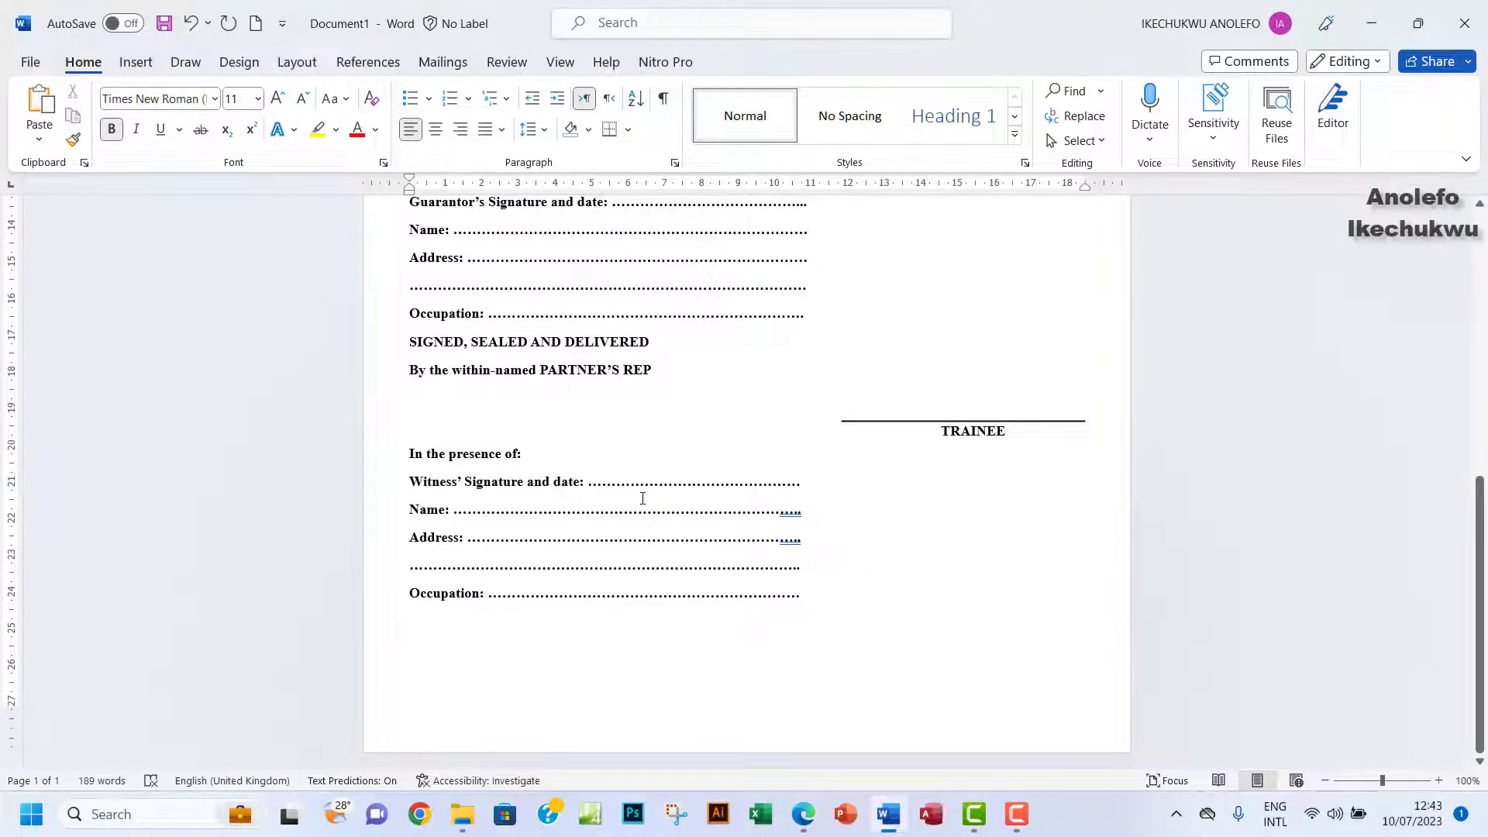
{"action": "scroll", "coordinate": [642, 499], "scroll_direction": "up", "scroll_amount": 10}
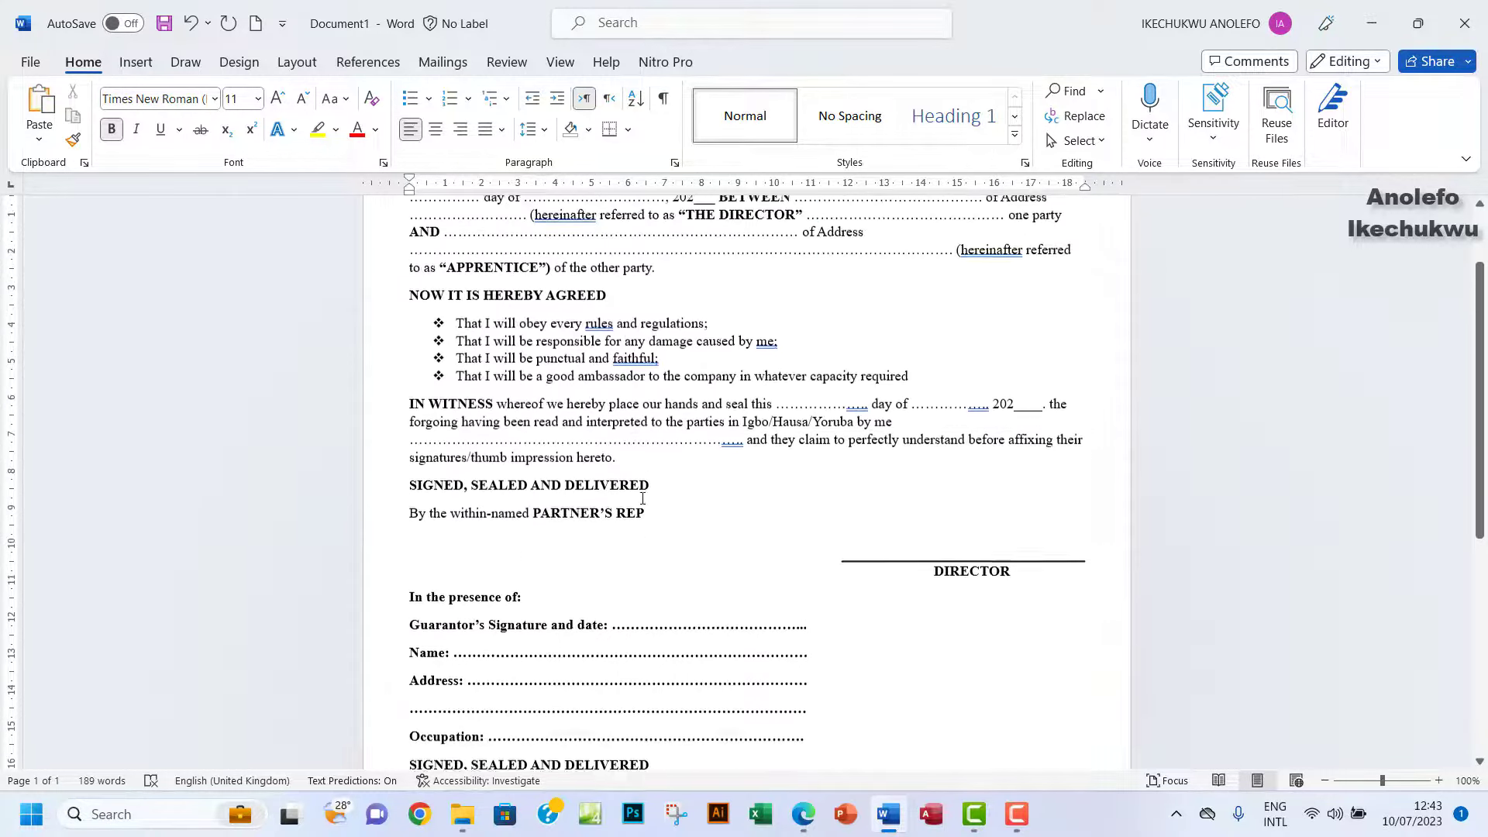
{"action": "scroll", "coordinate": [643, 498], "scroll_direction": "up", "scroll_amount": 3}
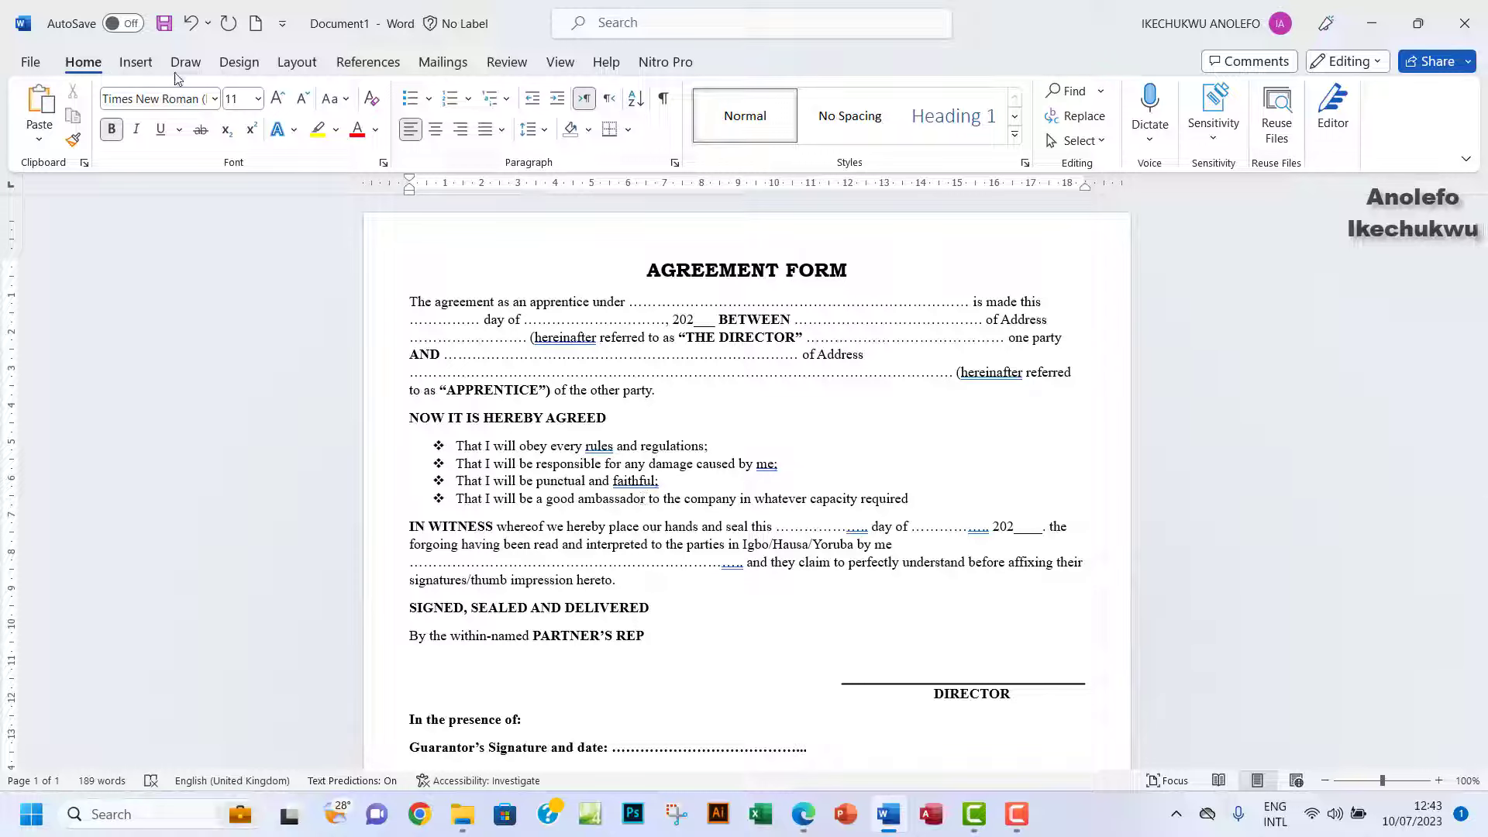
Add a custom text watermark showing the candidate's index number across the page.
{"action": "left_click", "coordinate": [239, 62]}
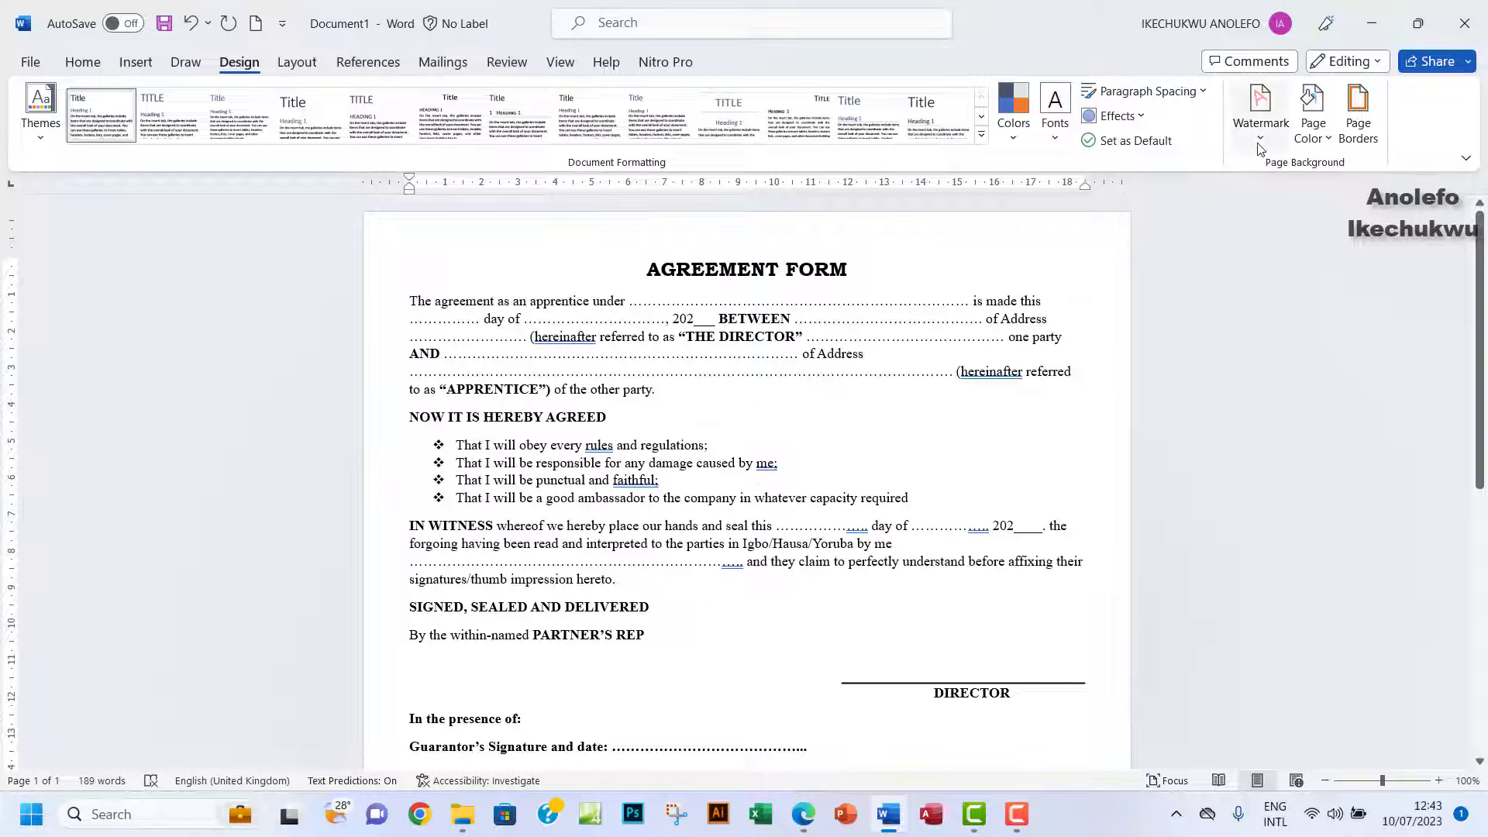
{"action": "left_click", "coordinate": [1259, 147]}
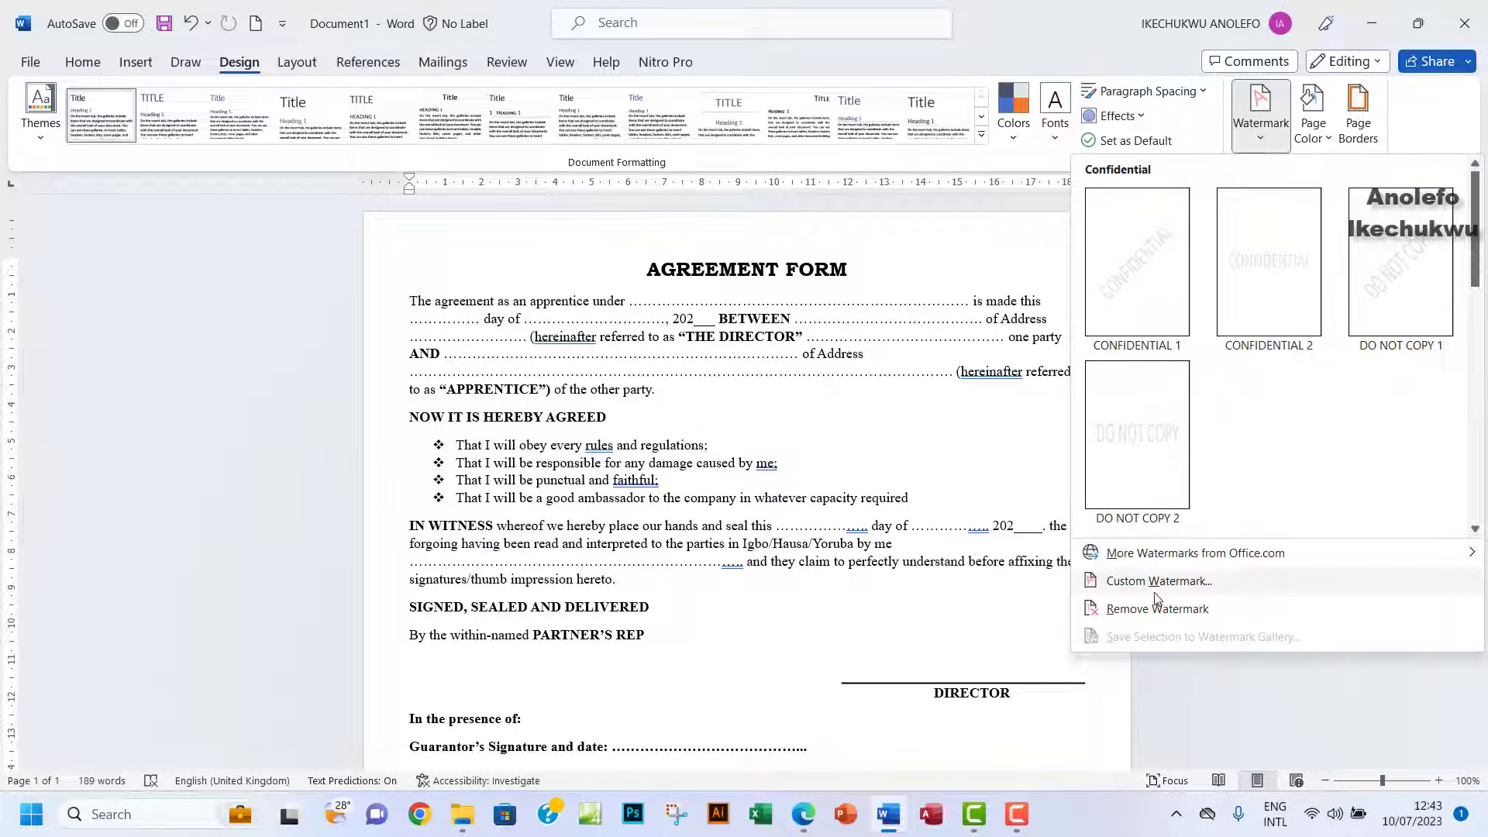
{"action": "left_click", "coordinate": [1159, 581]}
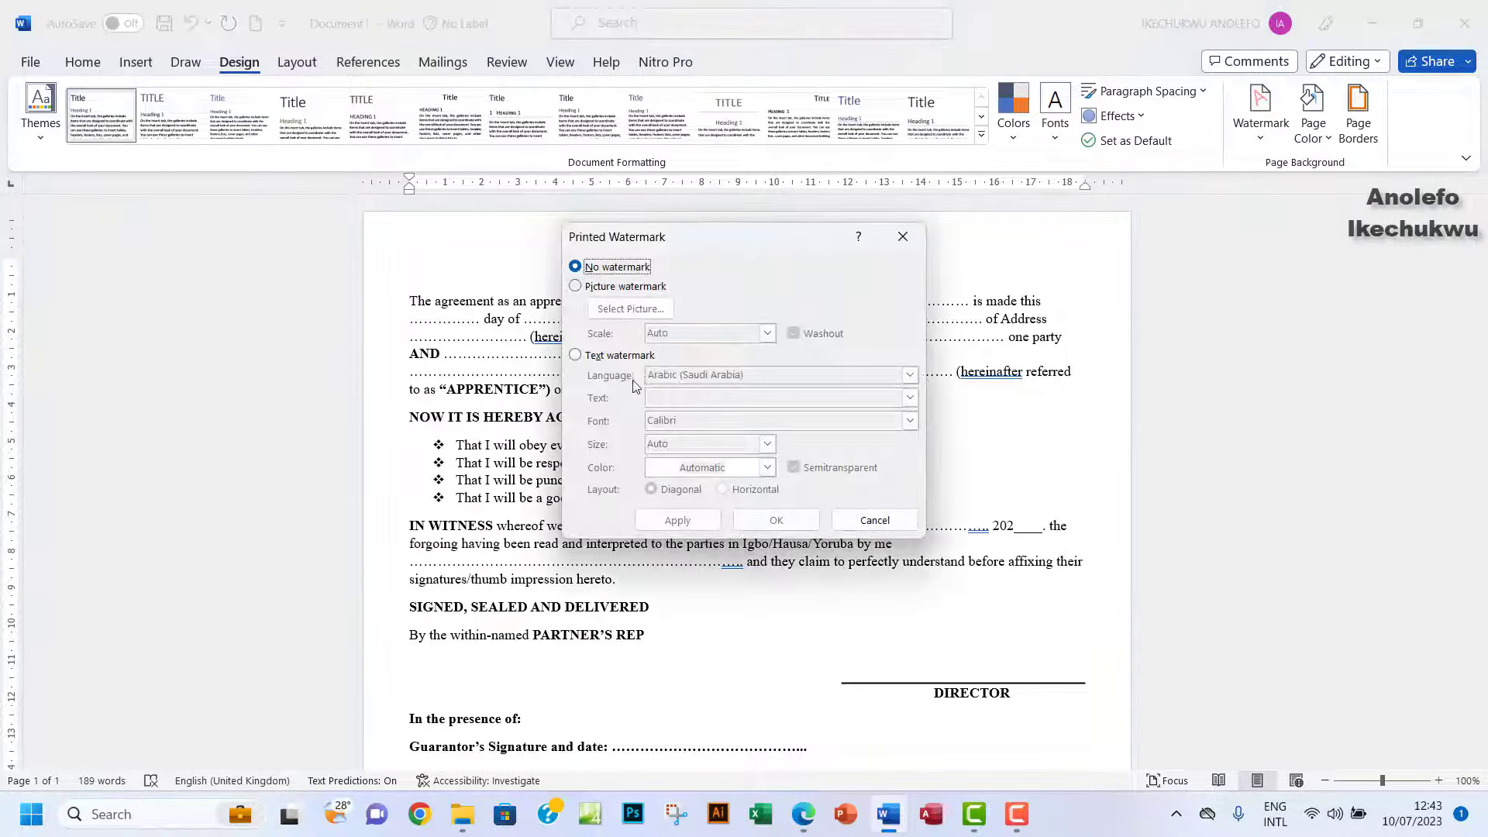
{"action": "left_click", "coordinate": [576, 356]}
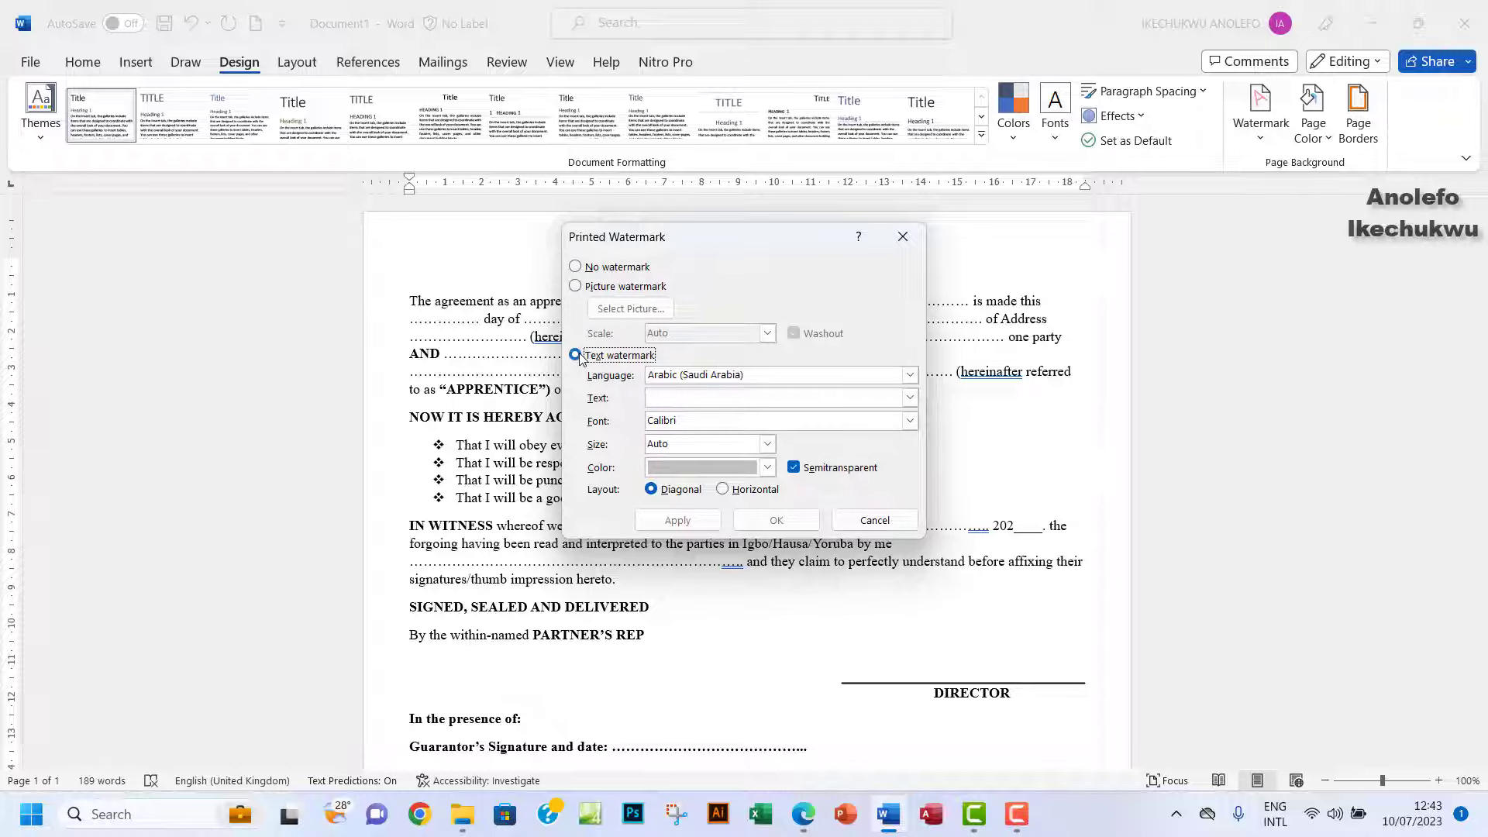
{"action": "left_click", "coordinate": [671, 400]}
{"action": "left_click", "coordinate": [817, 816]}
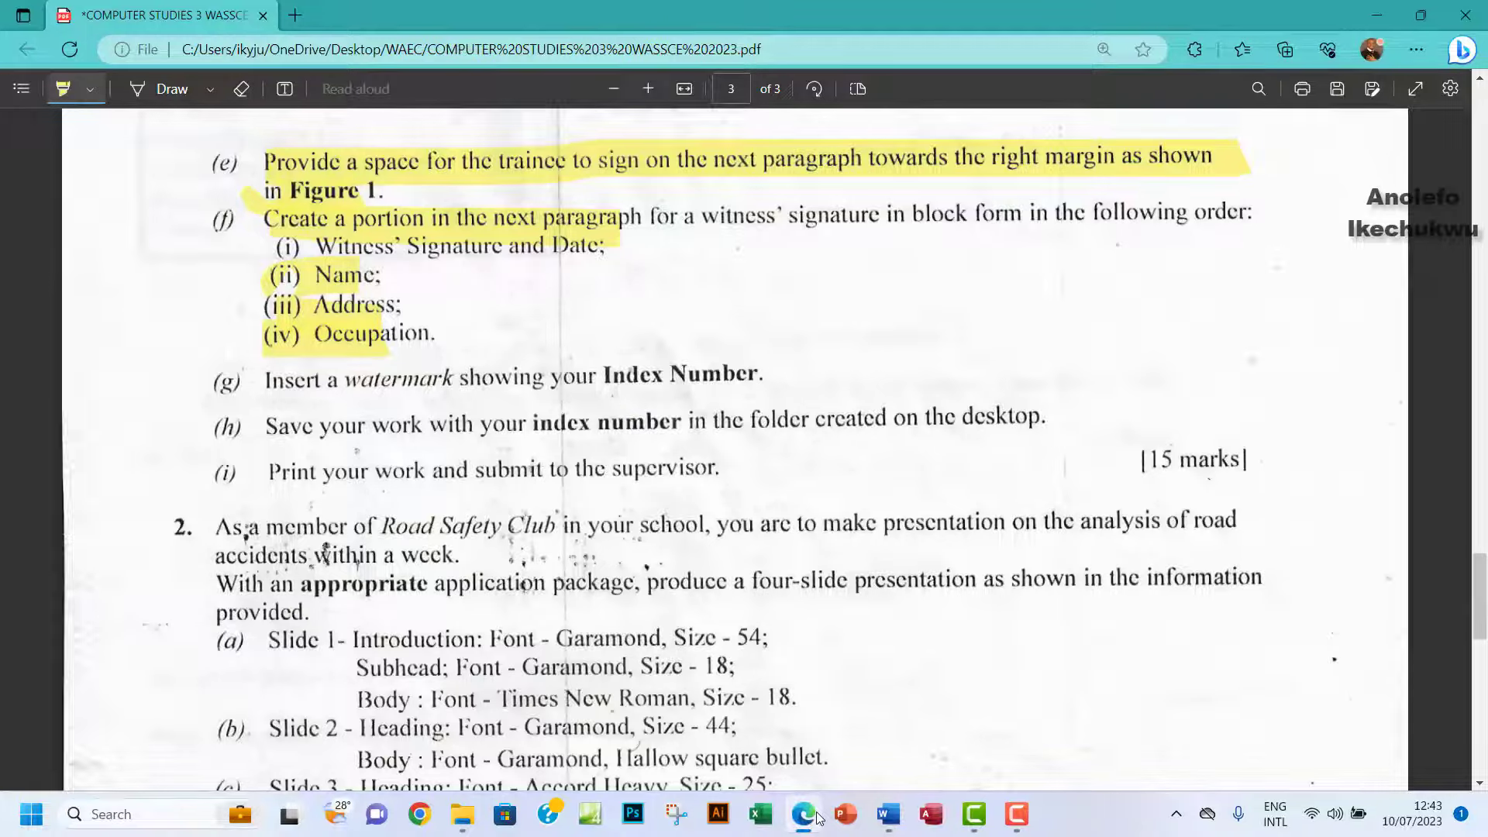
{"action": "left_click", "coordinate": [816, 816]}
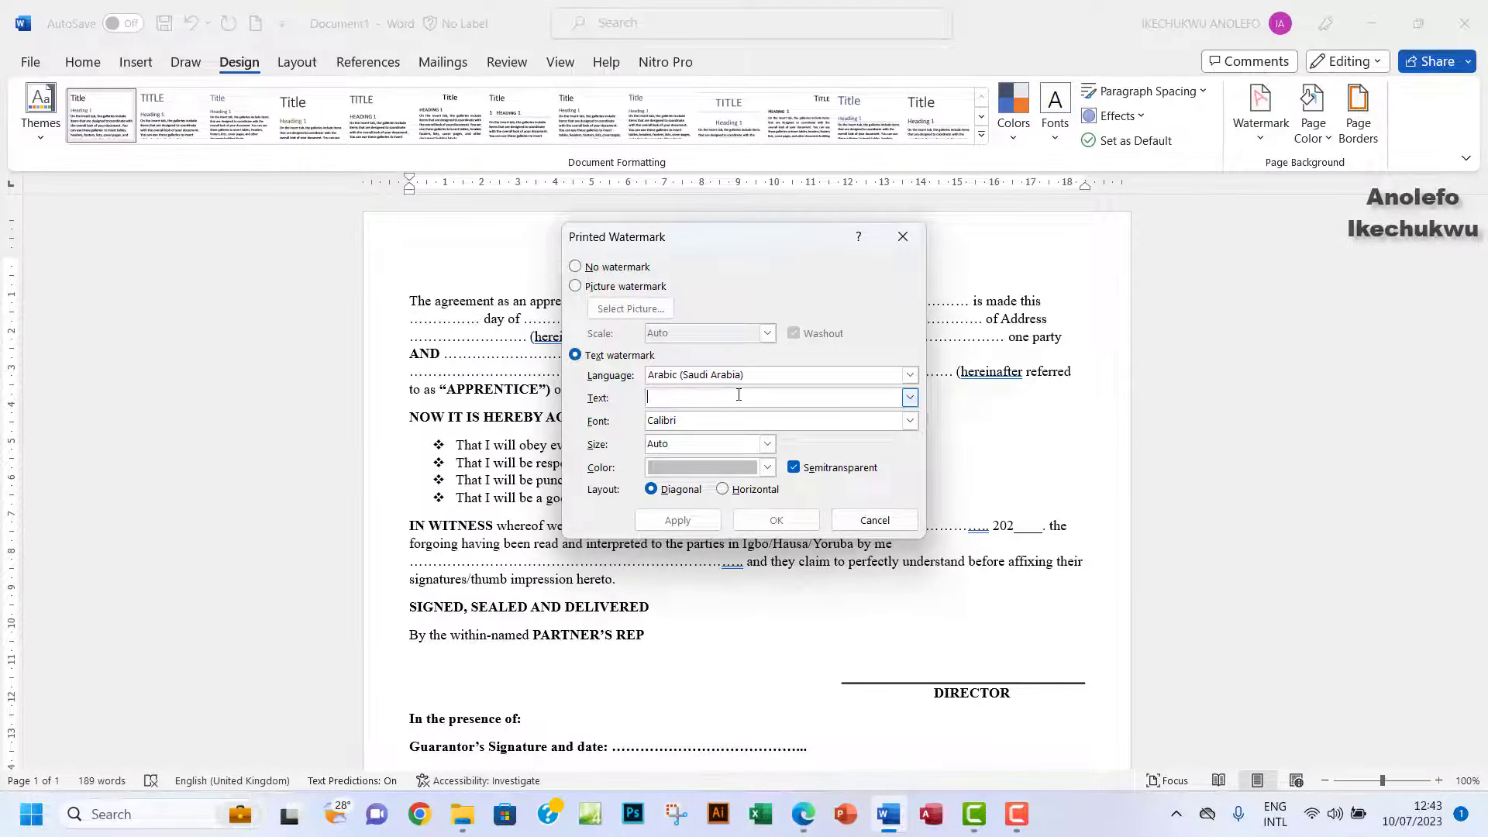
{"action": "type", "text": "NG1"}
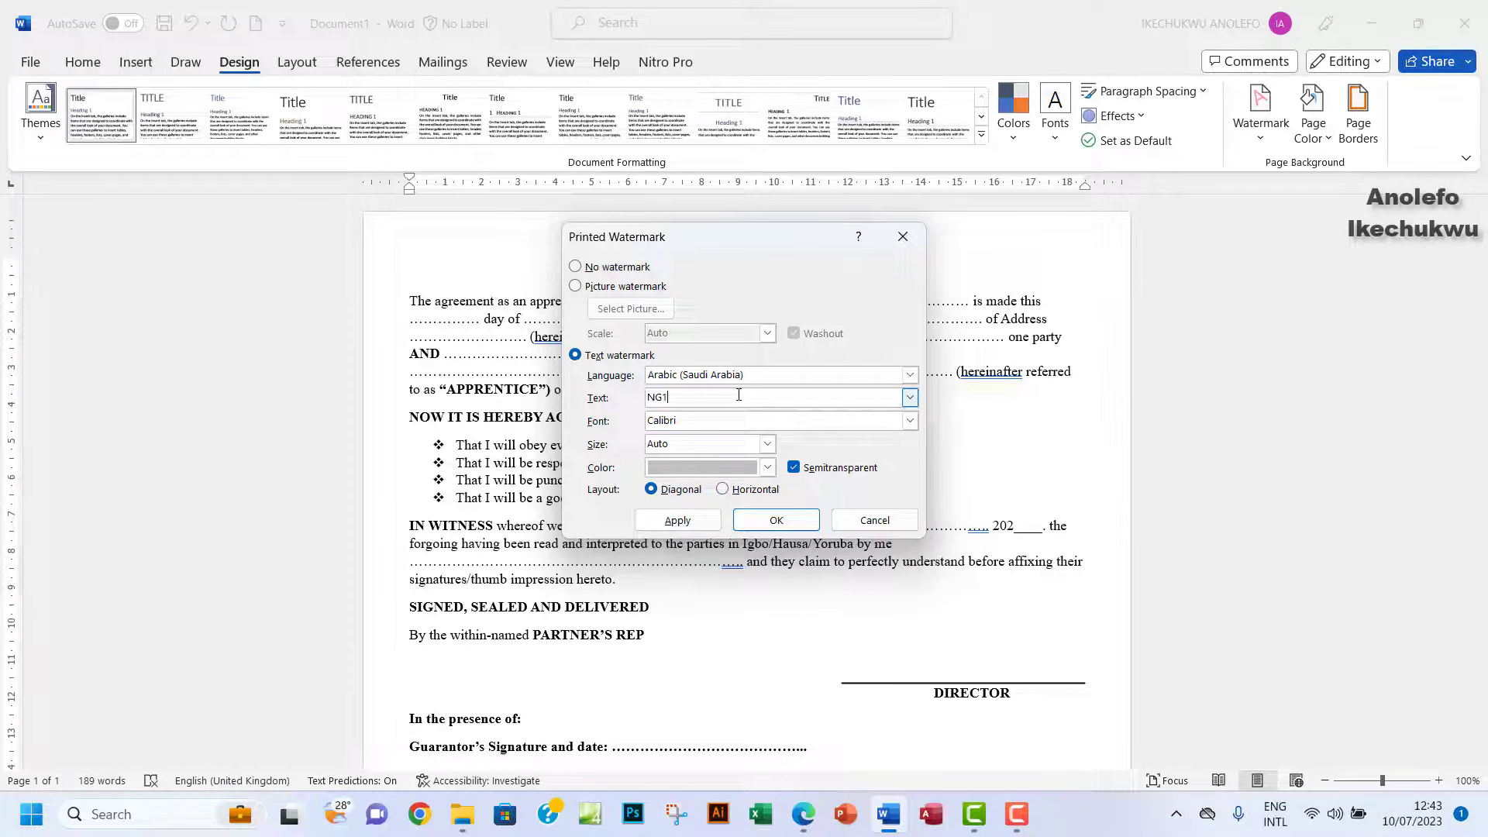
{"action": "type", "text": "23456"}
{"action": "left_click", "coordinate": [679, 520]}
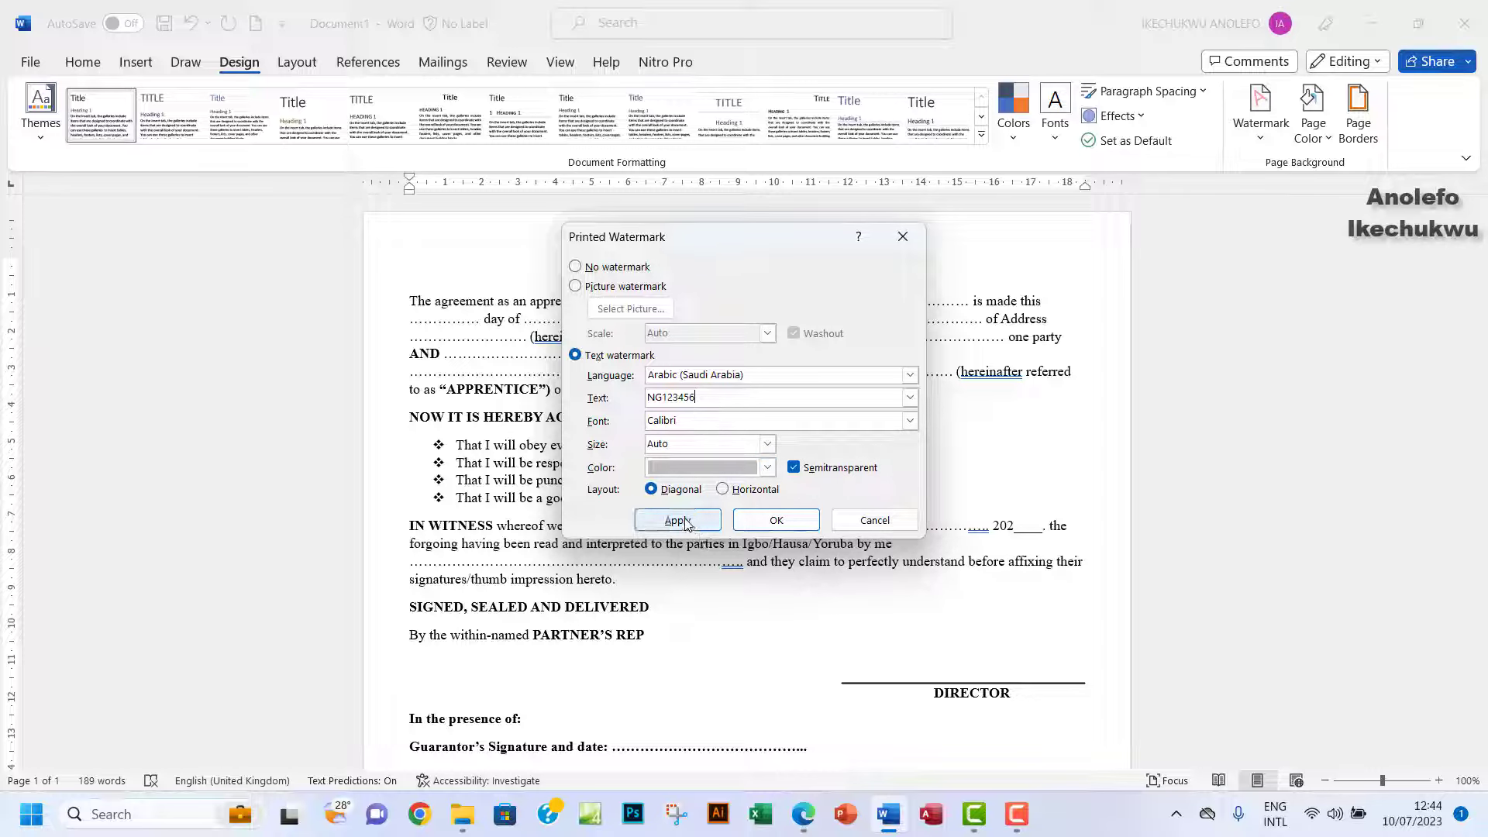
{"action": "left_click", "coordinate": [874, 520]}
{"action": "scroll", "coordinate": [874, 582], "scroll_direction": "down", "scroll_amount": 5}
Return to the exam PDF in Edge and scroll to page 2's agreement form and its NOW IT IS HEREBY AGREED terms.
{"action": "scroll", "coordinate": [874, 582], "scroll_direction": "down", "scroll_amount": 4}
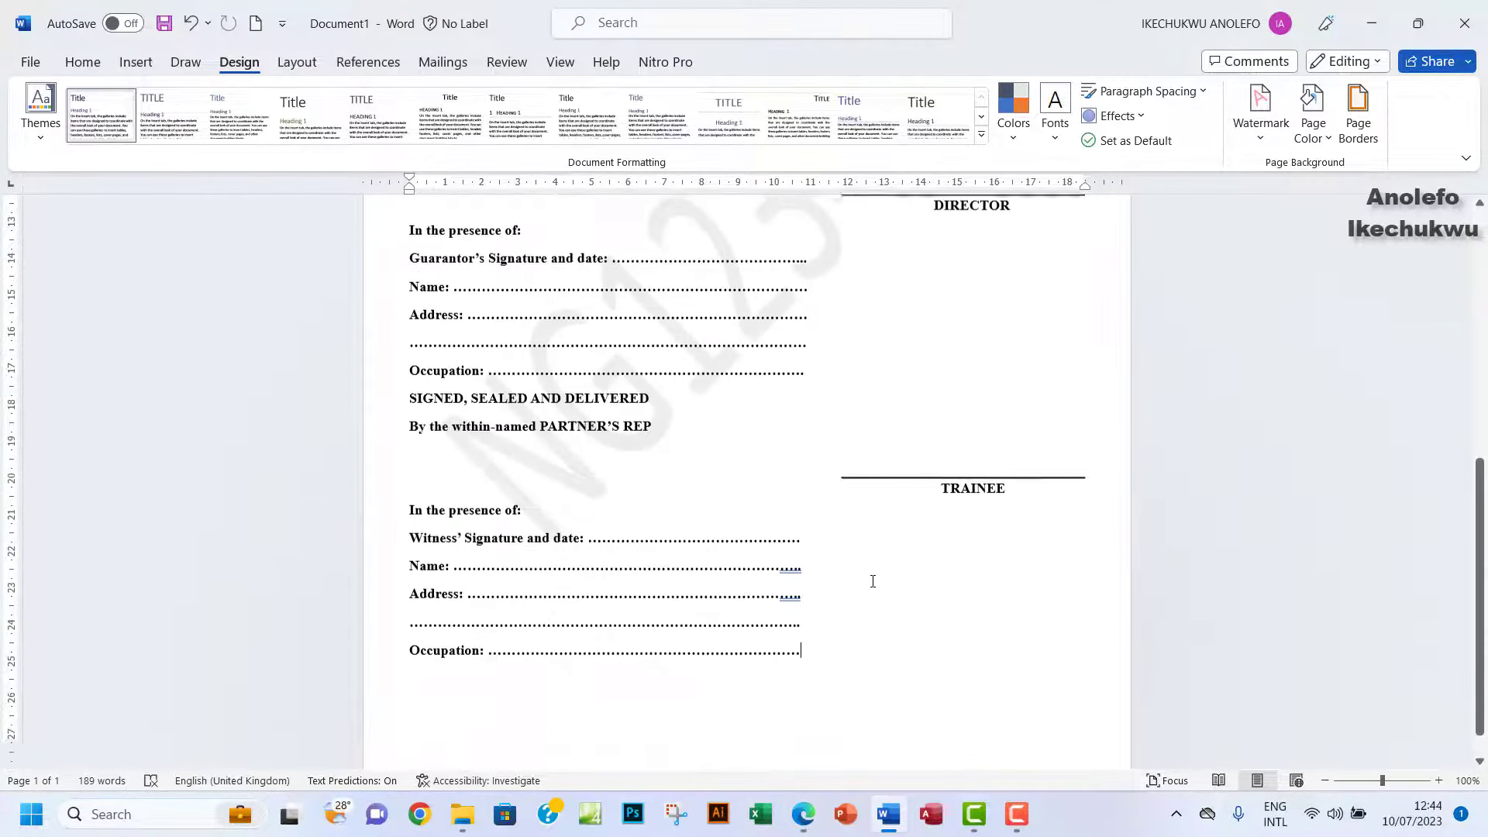
{"action": "scroll", "coordinate": [872, 581], "scroll_direction": "down", "scroll_amount": 1}
{"action": "scroll", "coordinate": [871, 596], "scroll_direction": "up", "scroll_amount": 3}
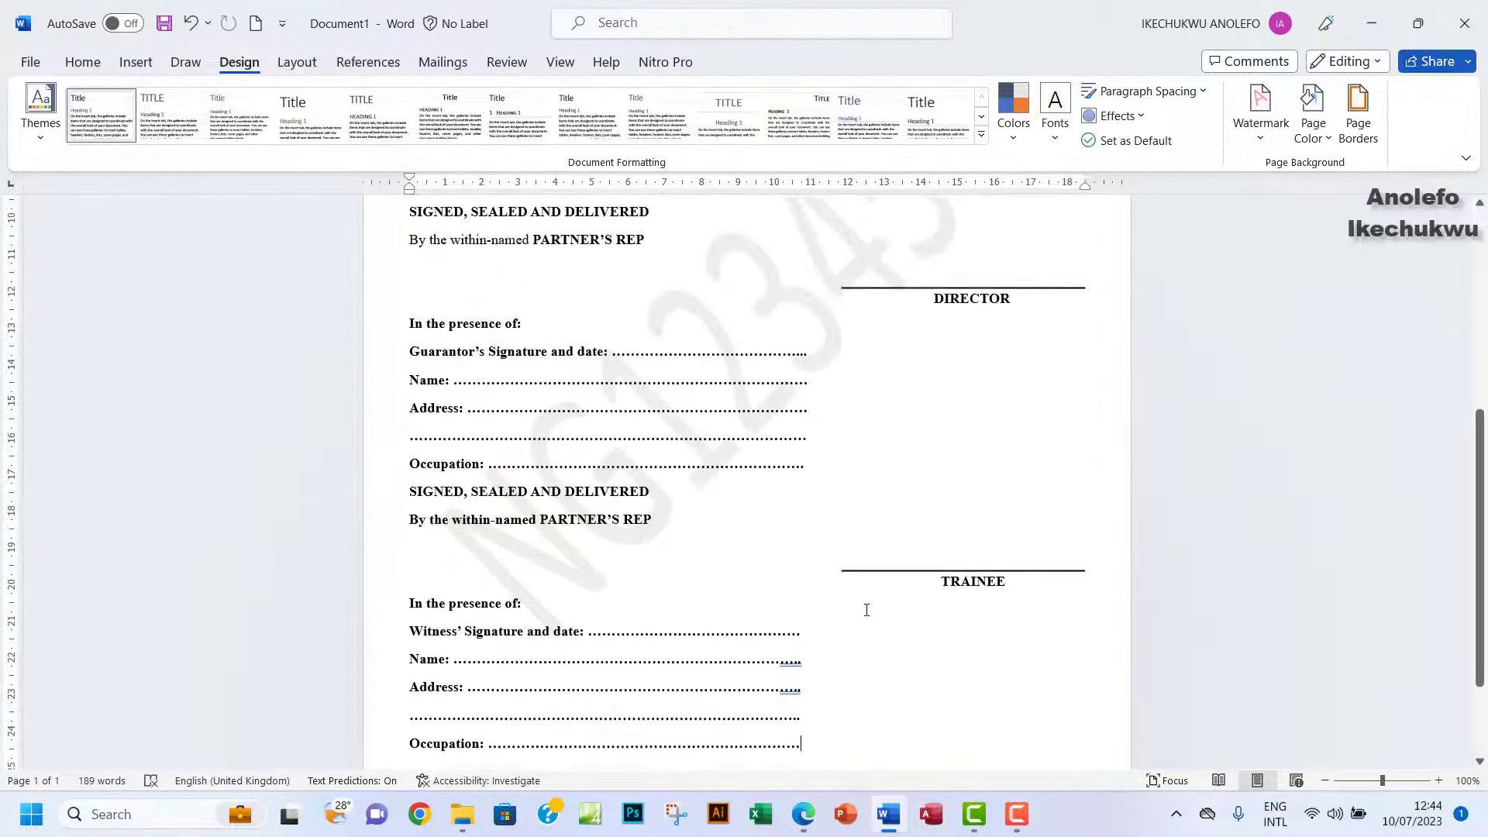
{"action": "left_click", "coordinate": [803, 814]}
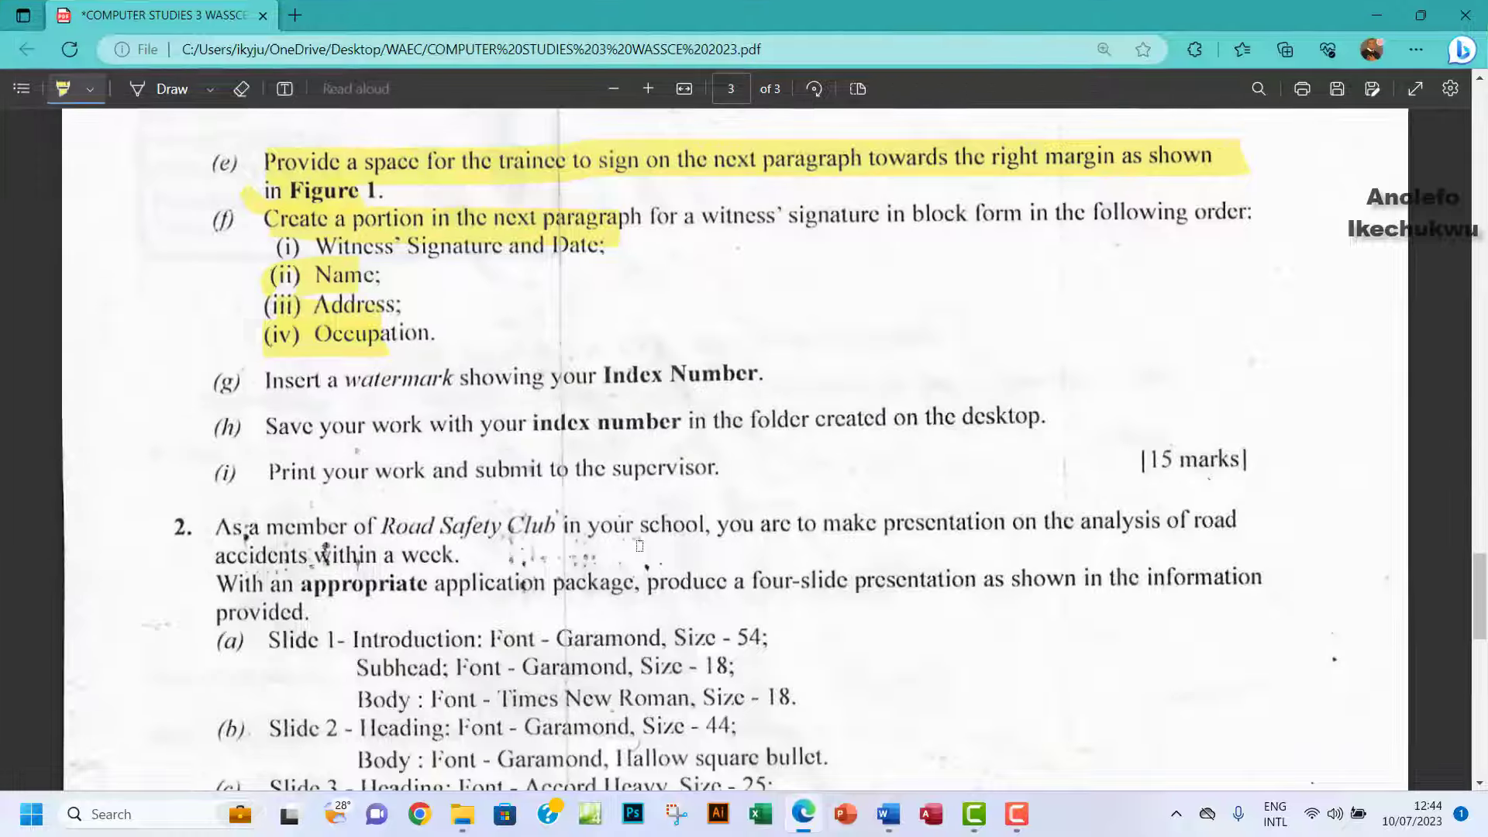
{"action": "scroll", "coordinate": [639, 546], "scroll_direction": "up", "scroll_amount": 10}
{"action": "scroll", "coordinate": [639, 545], "scroll_direction": "up", "scroll_amount": 5}
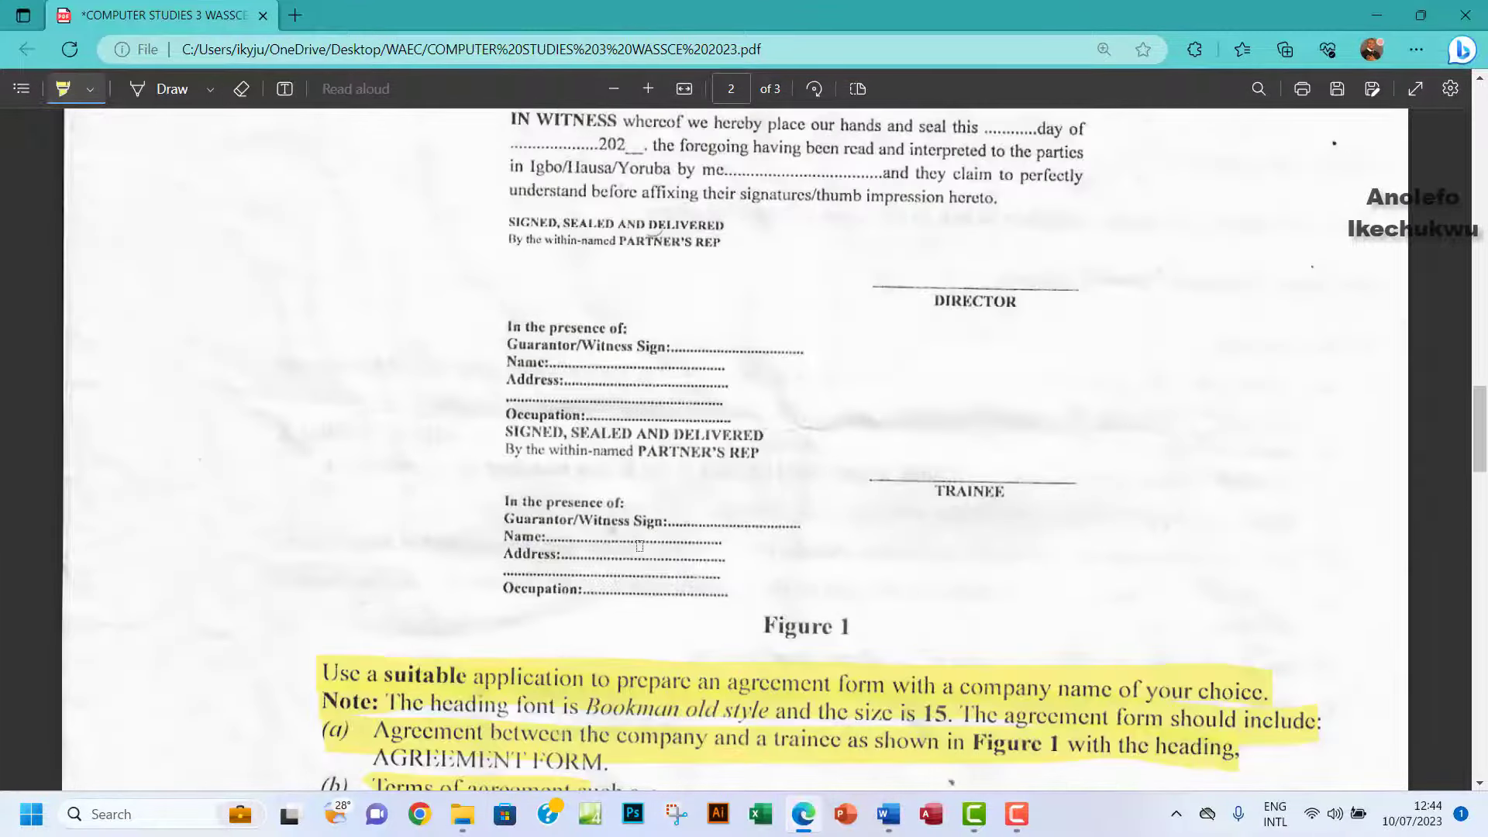
{"action": "scroll", "coordinate": [639, 546], "scroll_direction": "down", "scroll_amount": 2}
{"action": "scroll", "coordinate": [639, 546], "scroll_direction": "up", "scroll_amount": 8}
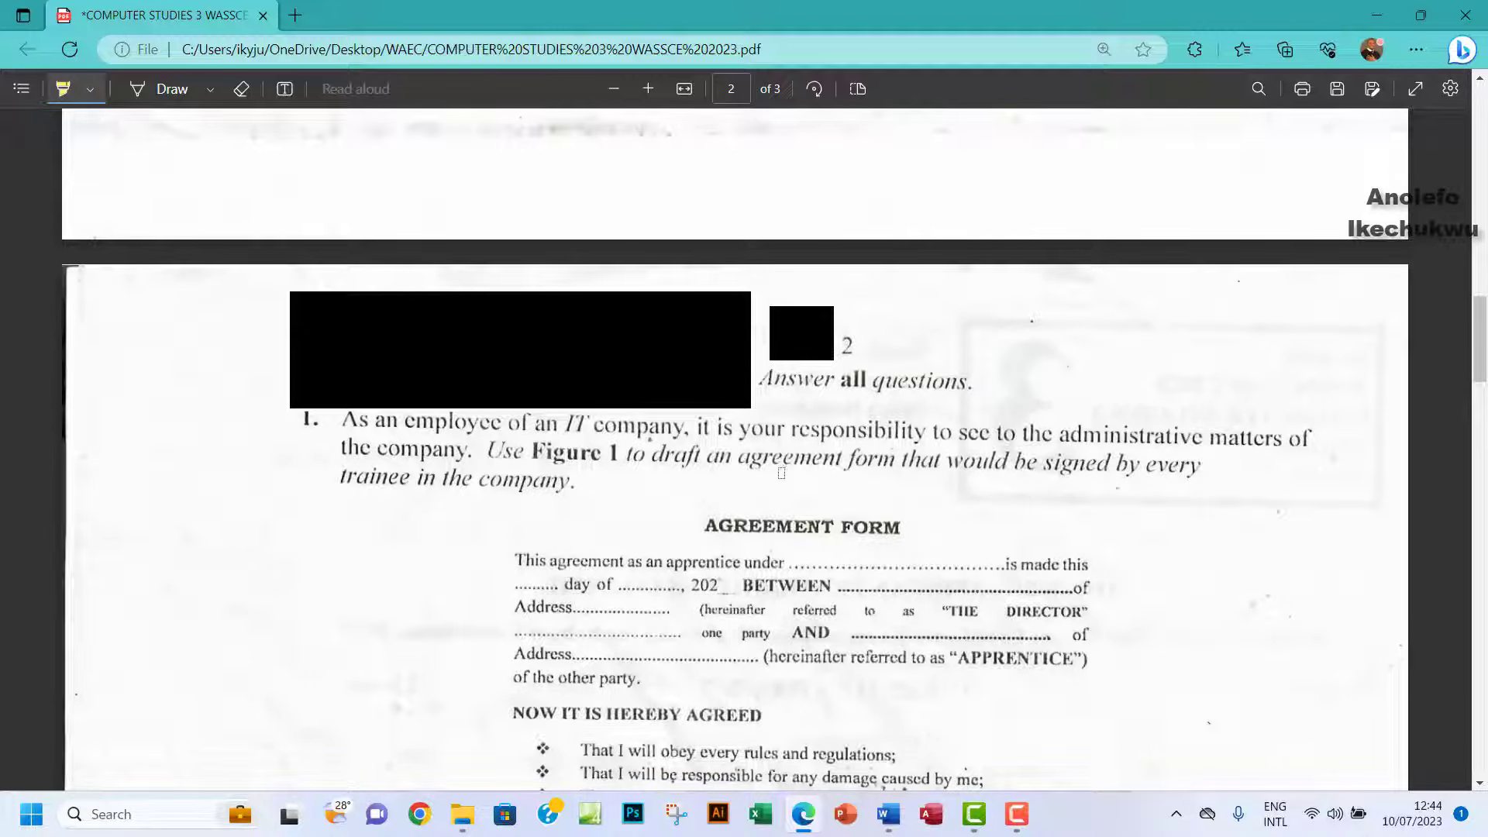
{"action": "scroll", "coordinate": [913, 480], "scroll_direction": "down", "scroll_amount": 15}
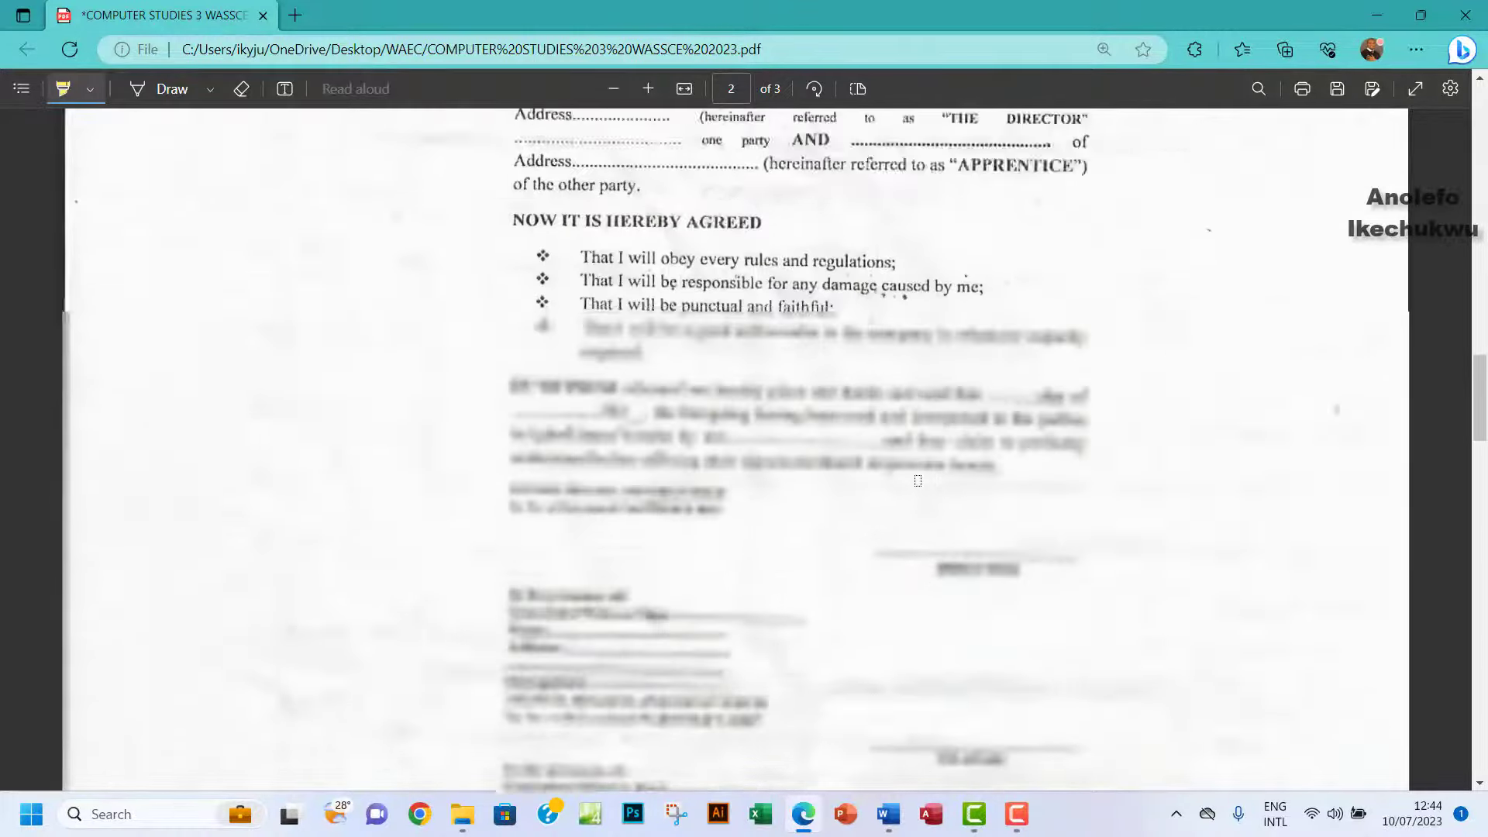
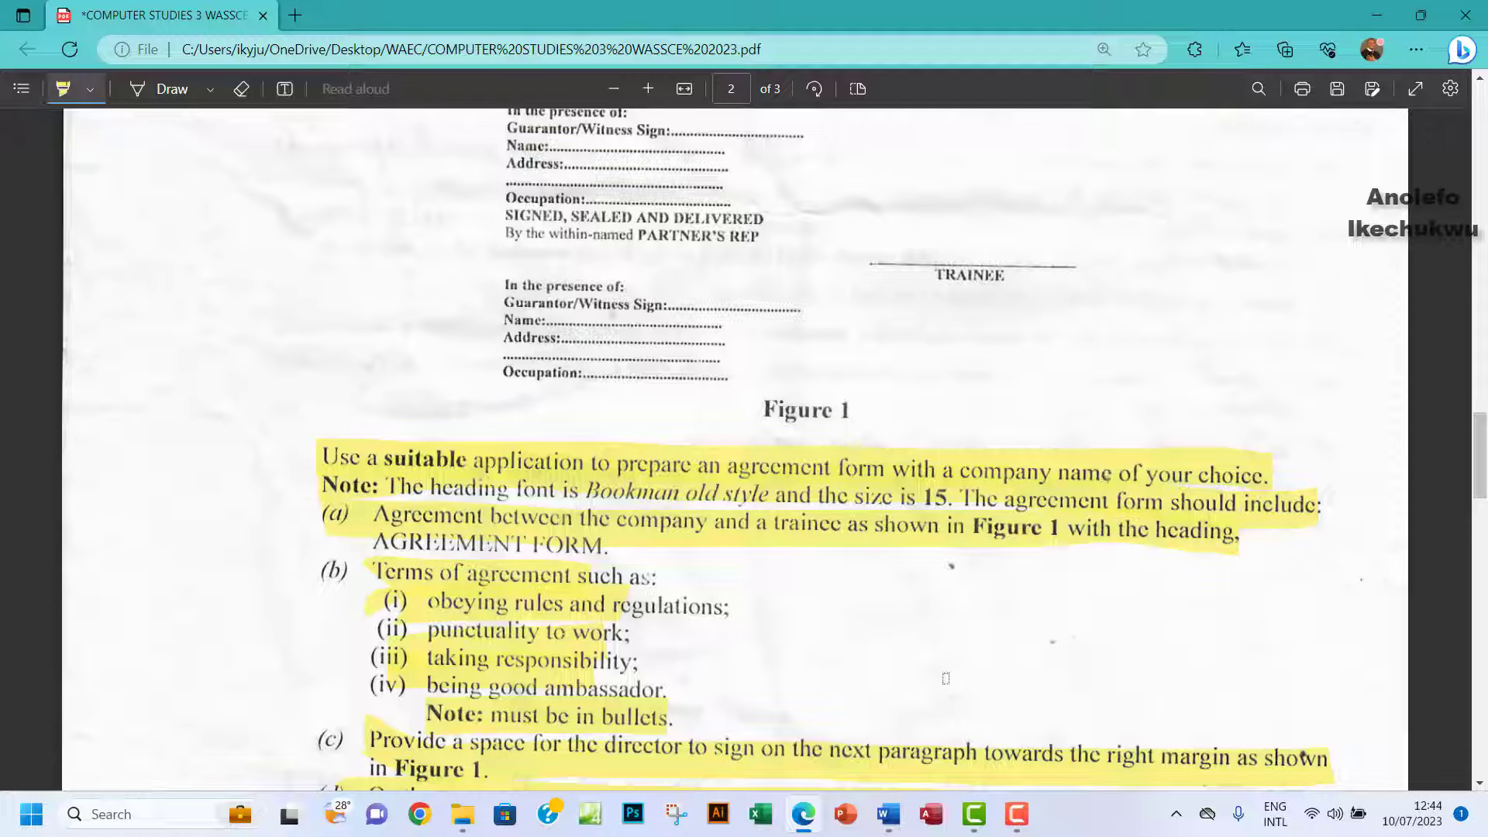
Switch from the exam PDF back to the Word agreement form.
{"action": "left_click", "coordinate": [888, 814]}
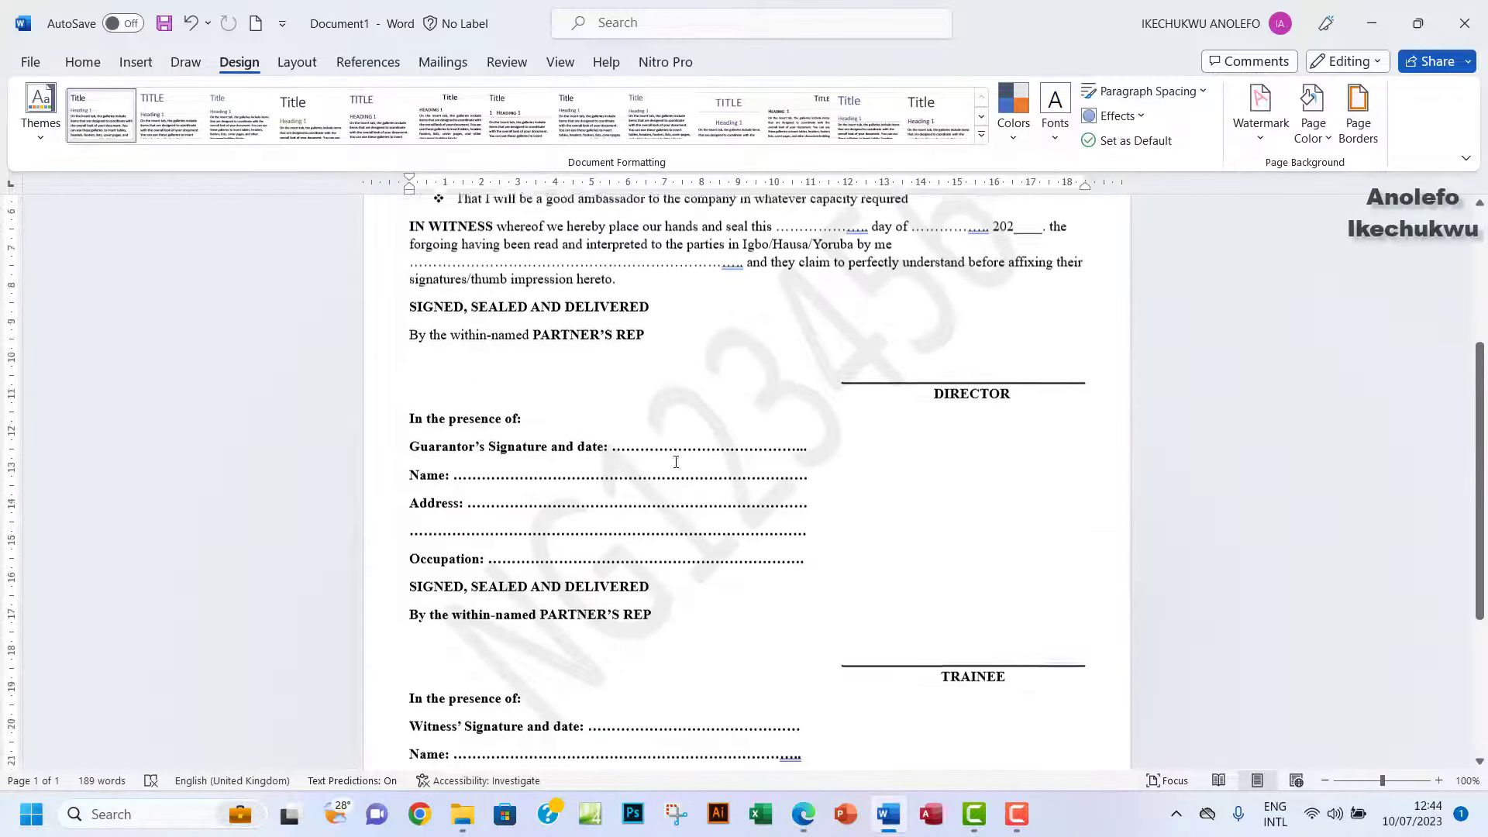
Insert a left-aligned 'FOZZY ENTERPRISE' line above the AGREEMENT FORM title.
{"action": "scroll", "coordinate": [676, 462], "scroll_direction": "up", "scroll_amount": 6}
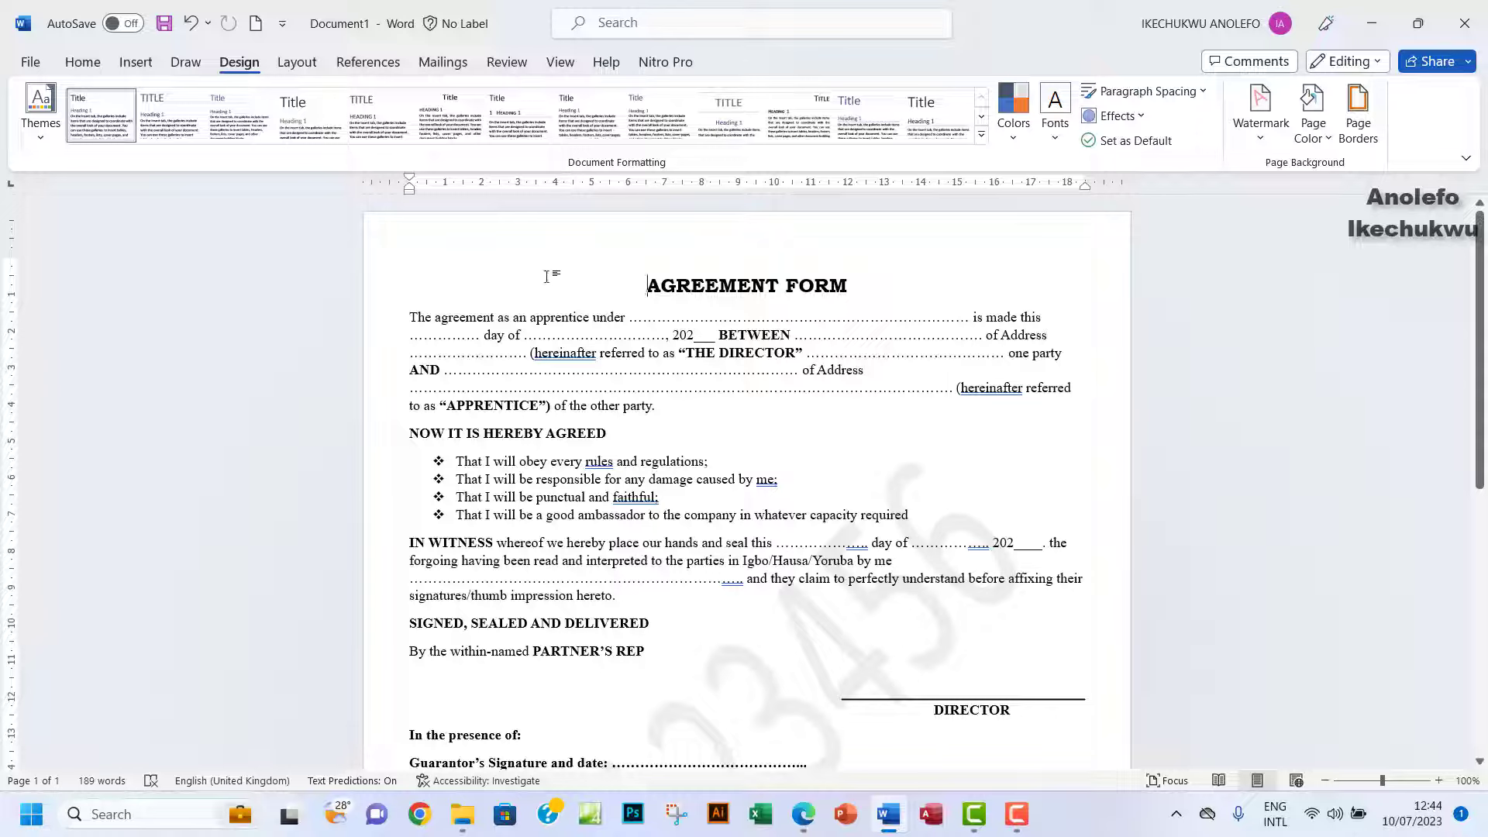
{"action": "left_click", "coordinate": [638, 286]}
{"action": "key", "text": "Return"}
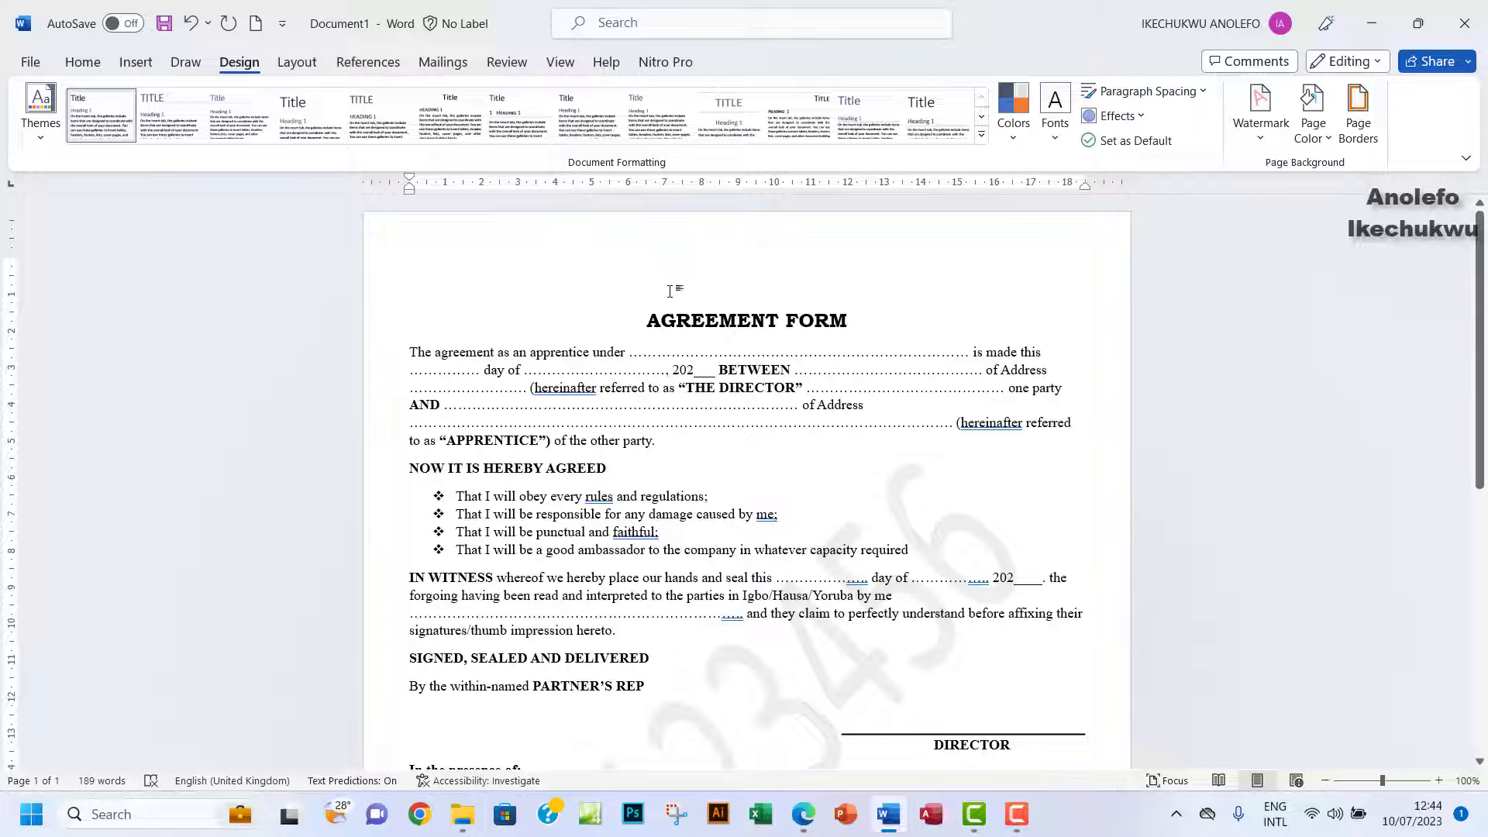
{"action": "left_click", "coordinate": [670, 291]}
{"action": "type", "text": "FOZZY"}
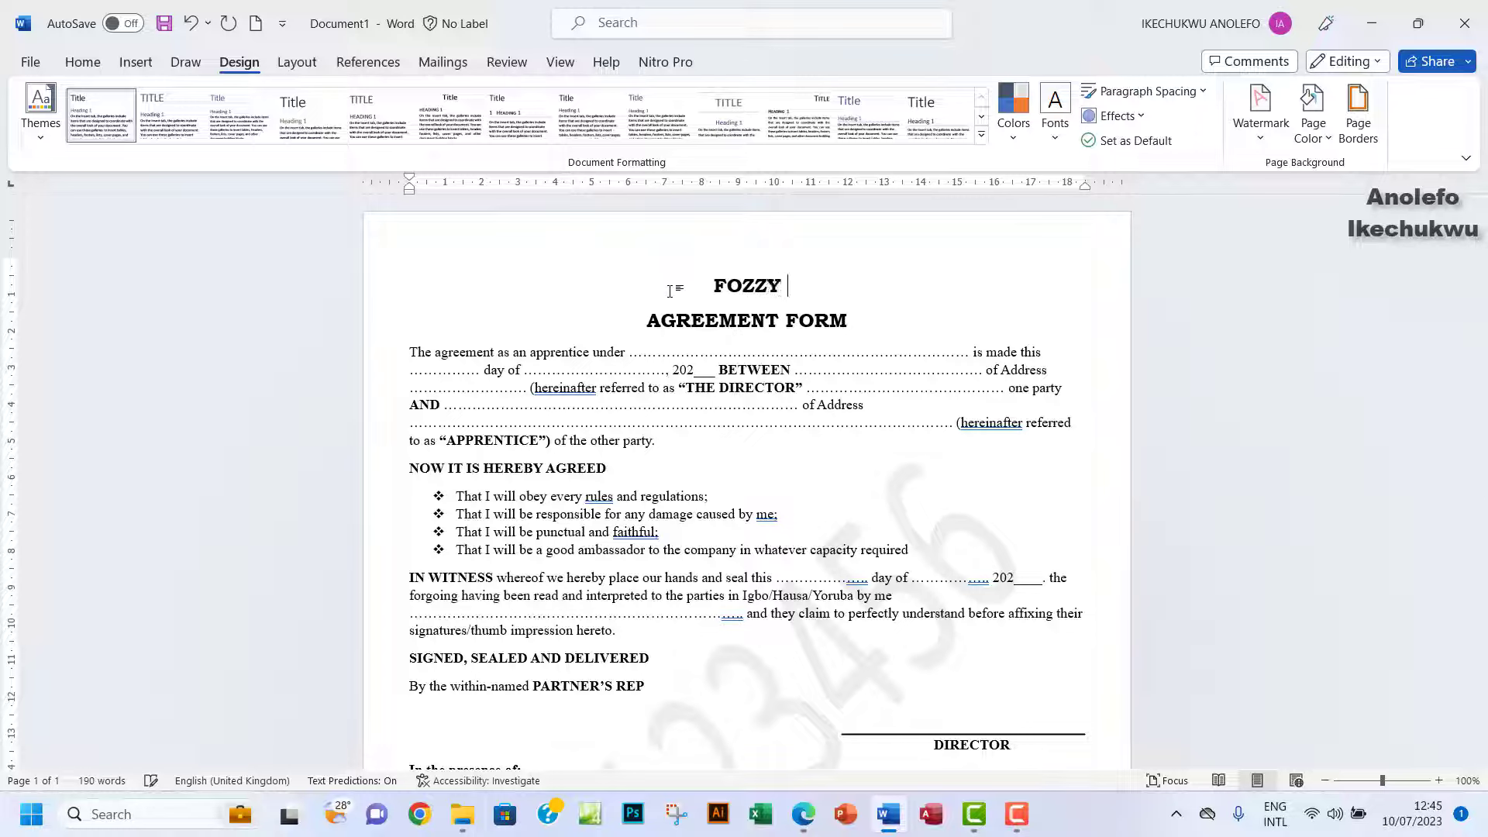
{"action": "type", "text": " ENTERPRIS"}
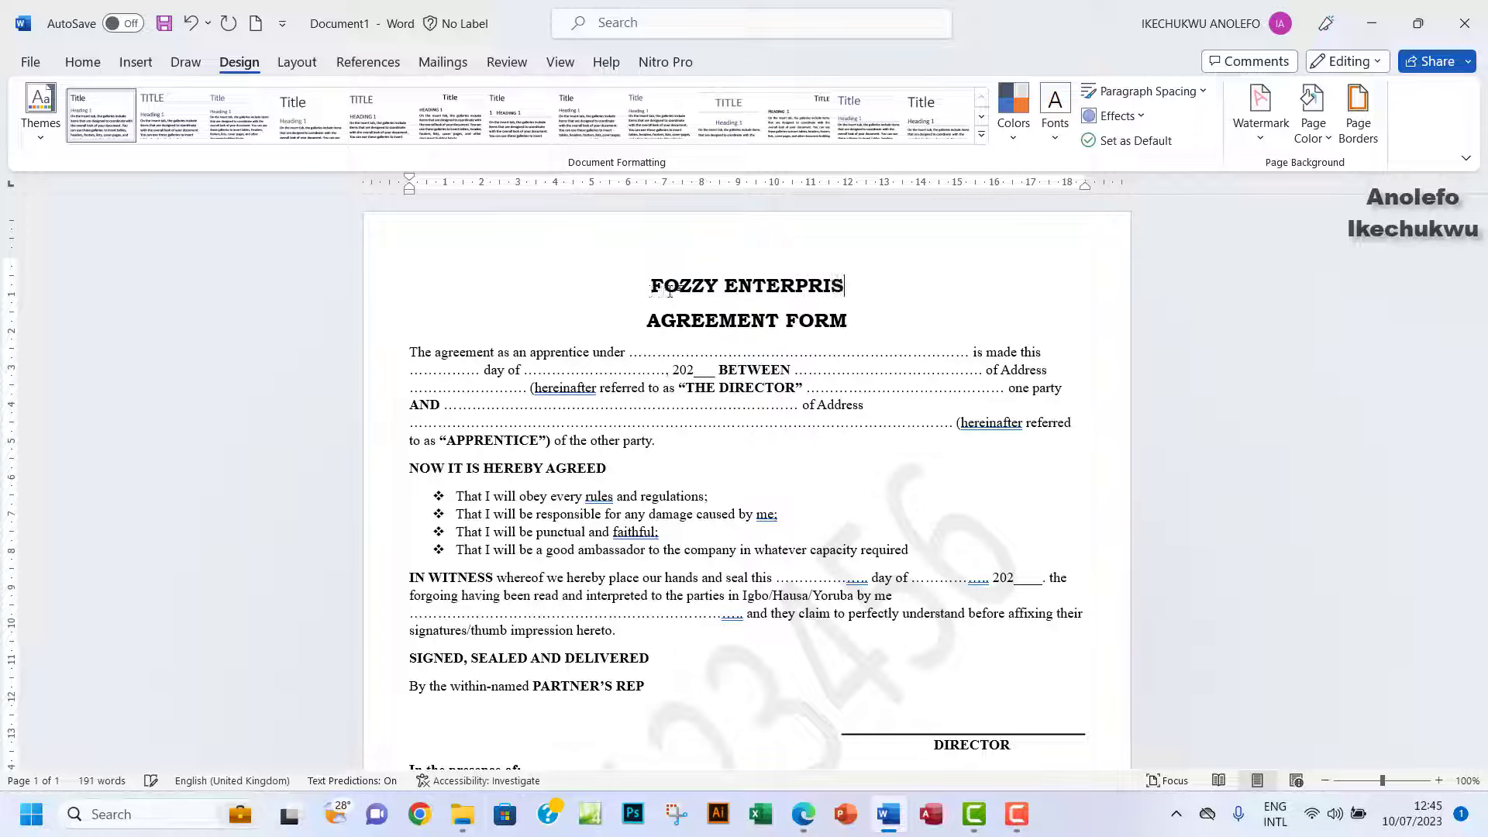
{"action": "type", "text": "E"}
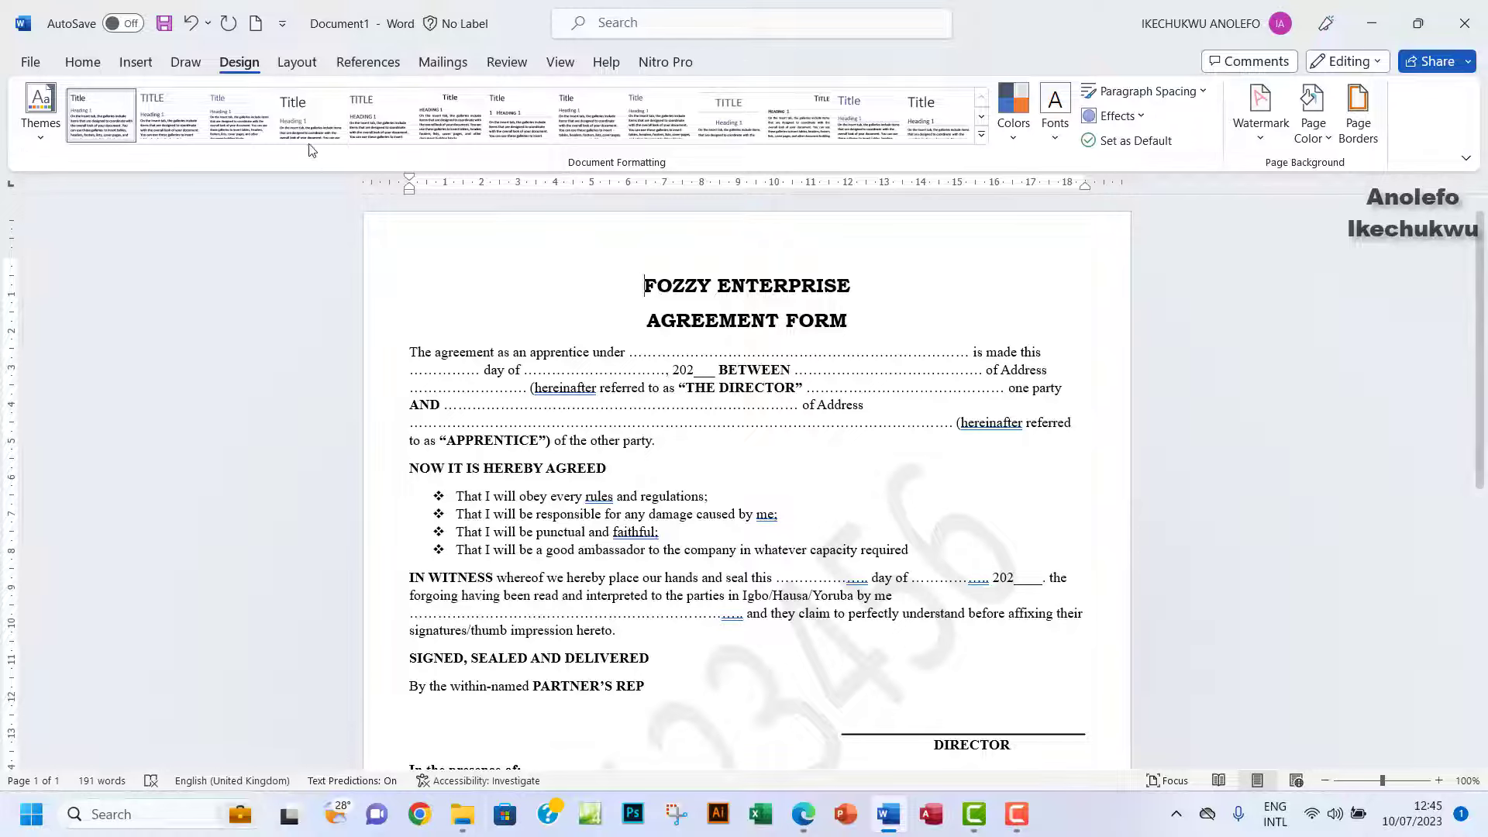
{"action": "left_click", "coordinate": [83, 62]}
{"action": "left_click", "coordinate": [410, 130]}
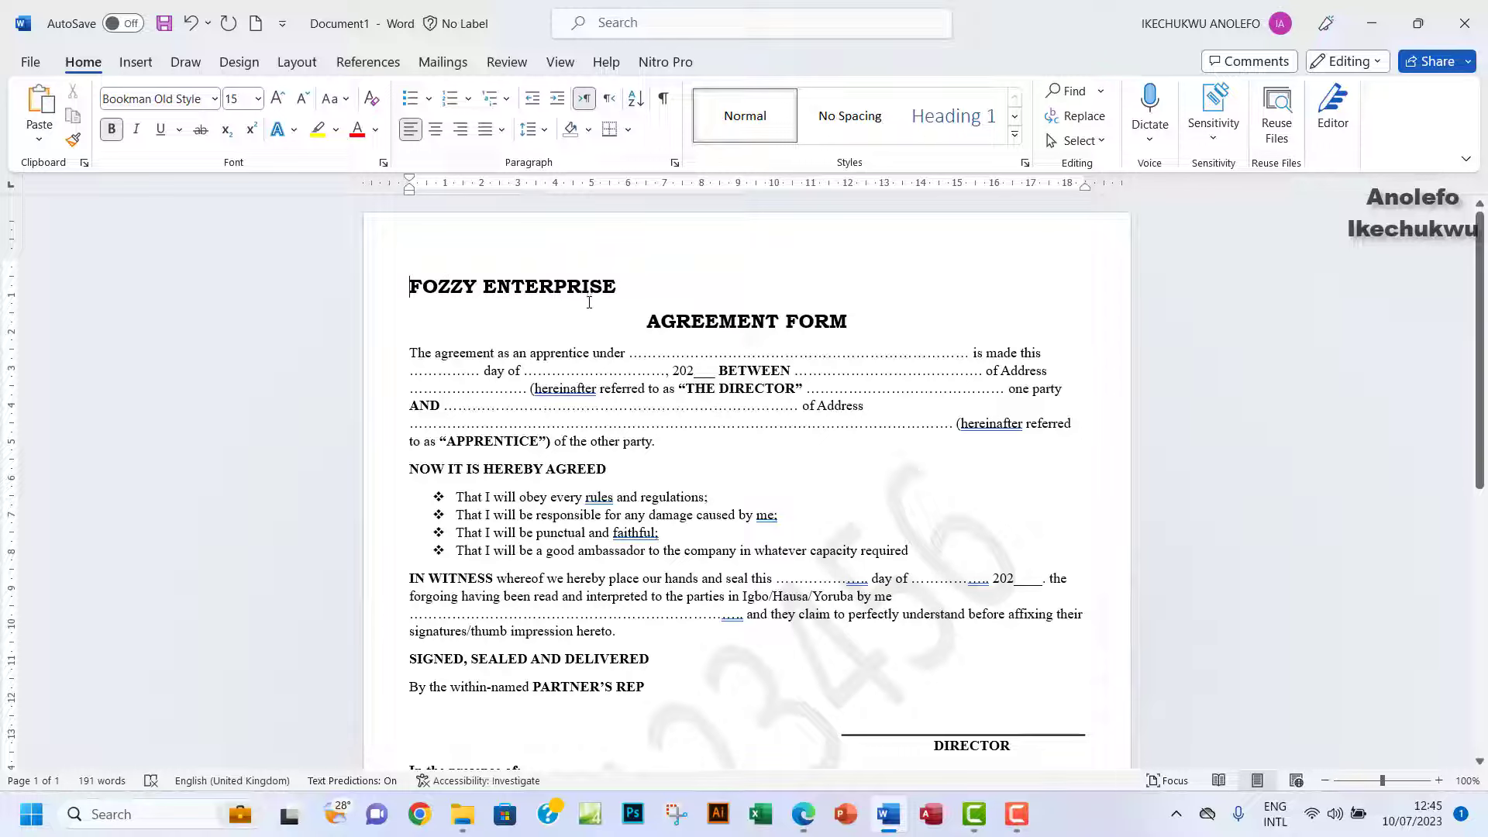
Look over the form, then return to the exam question PDF in Edge.
{"action": "scroll", "coordinate": [589, 306], "scroll_direction": "down", "scroll_amount": 3}
{"action": "scroll", "coordinate": [589, 310], "scroll_direction": "up", "scroll_amount": 3}
{"action": "scroll", "coordinate": [573, 307], "scroll_direction": "down", "scroll_amount": 12}
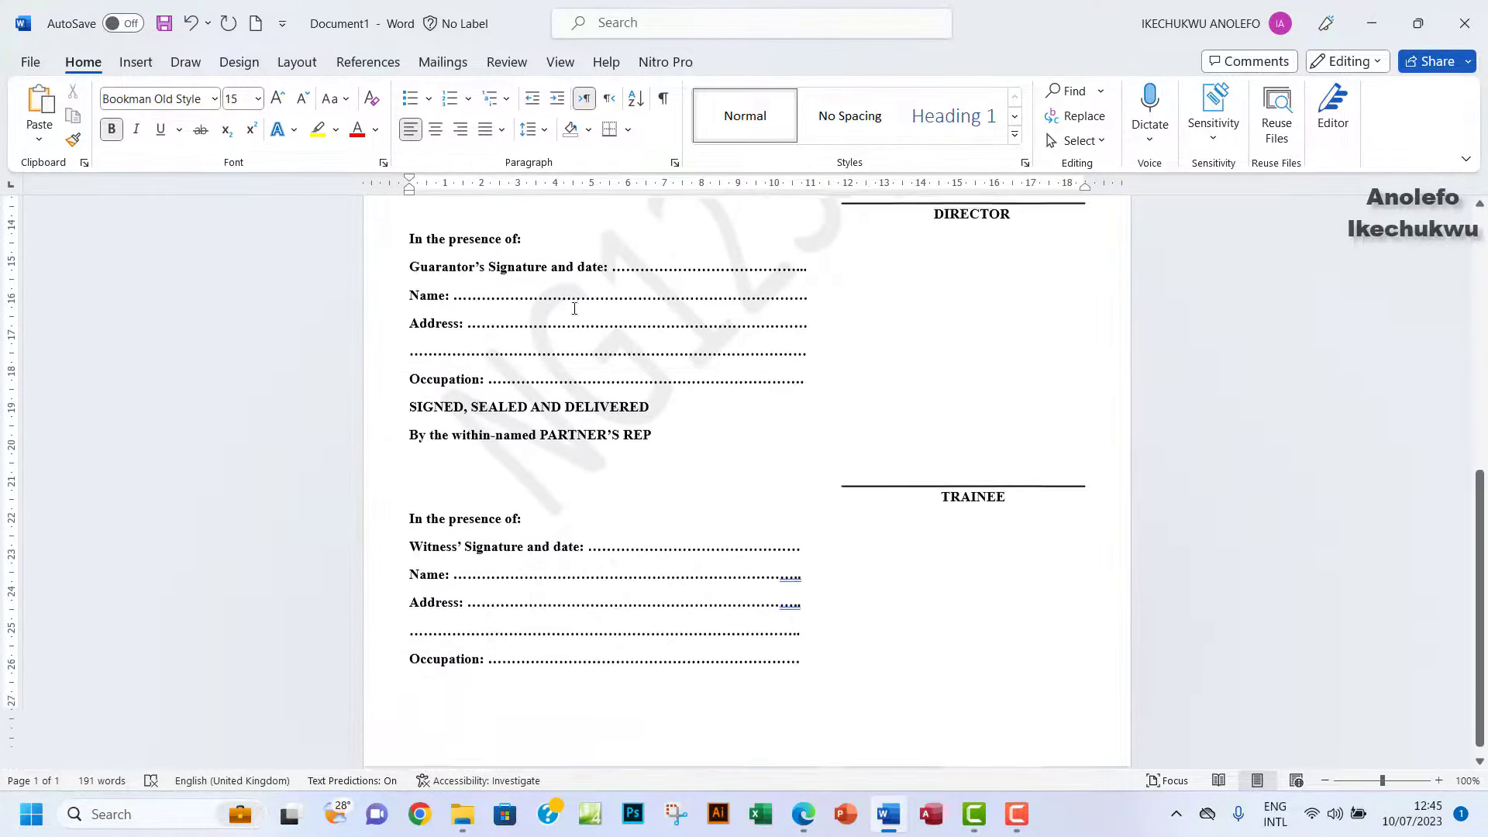
{"action": "scroll", "coordinate": [574, 309], "scroll_direction": "down", "scroll_amount": 1}
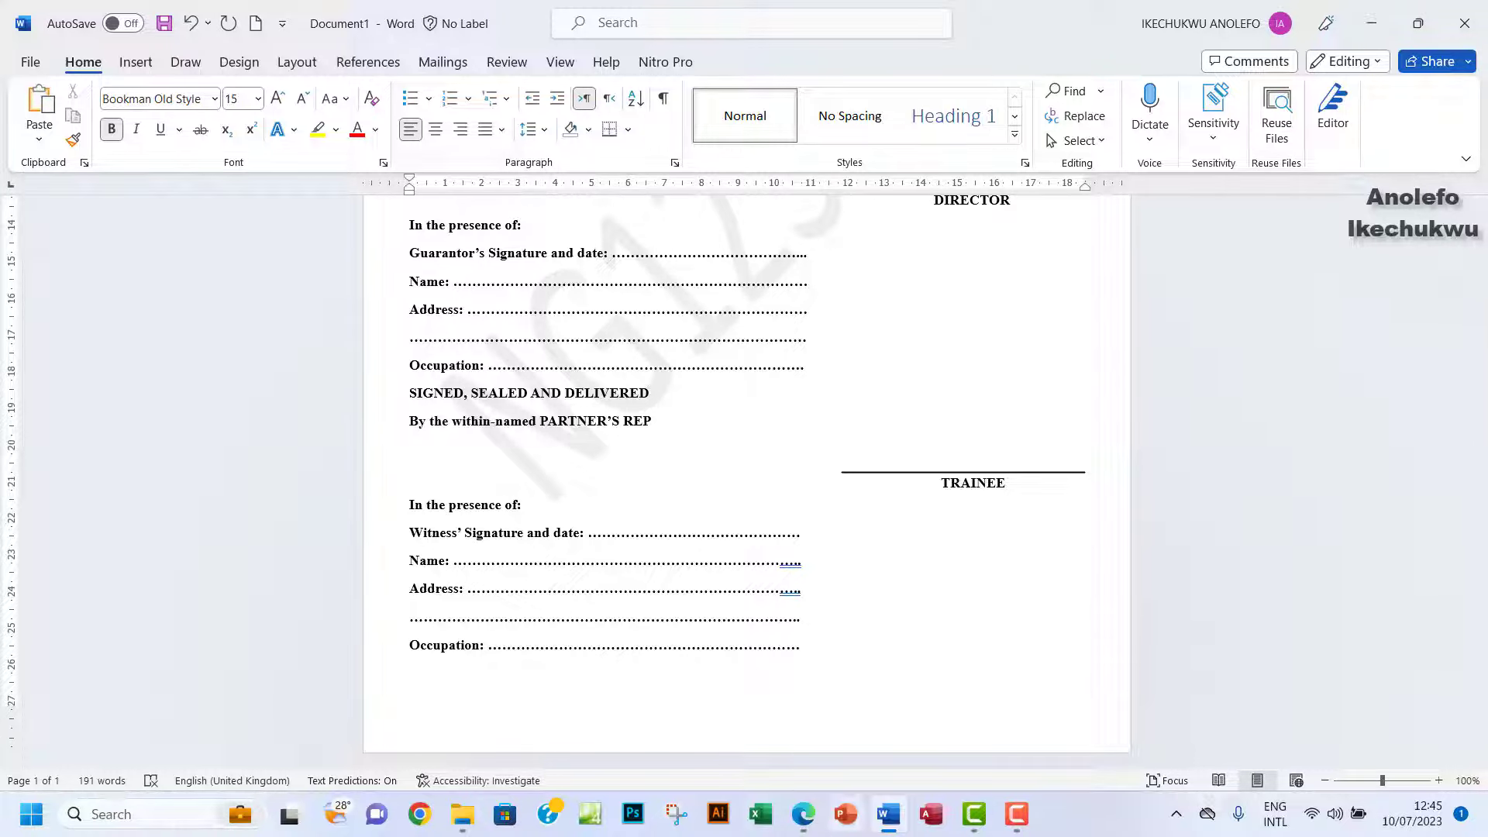
{"action": "key", "text": "alt+Tab"}
{"action": "scroll", "coordinate": [751, 654], "scroll_direction": "down", "scroll_amount": 15}
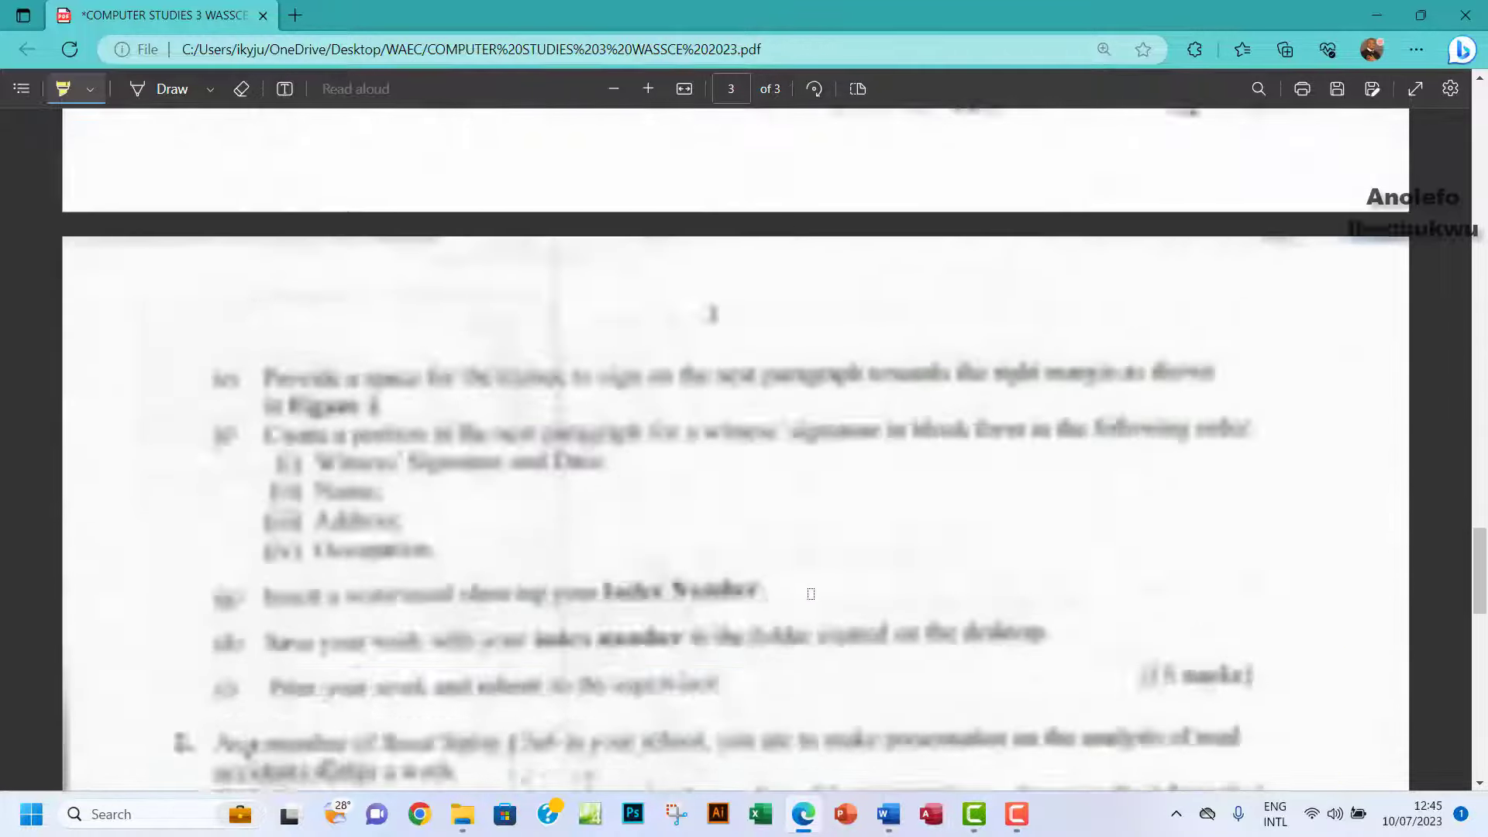
Highlight item (g), the Index Number watermark instruction, on page 3 of the exam paper.
{"action": "scroll", "coordinate": [811, 593], "scroll_direction": "up", "scroll_amount": 8}
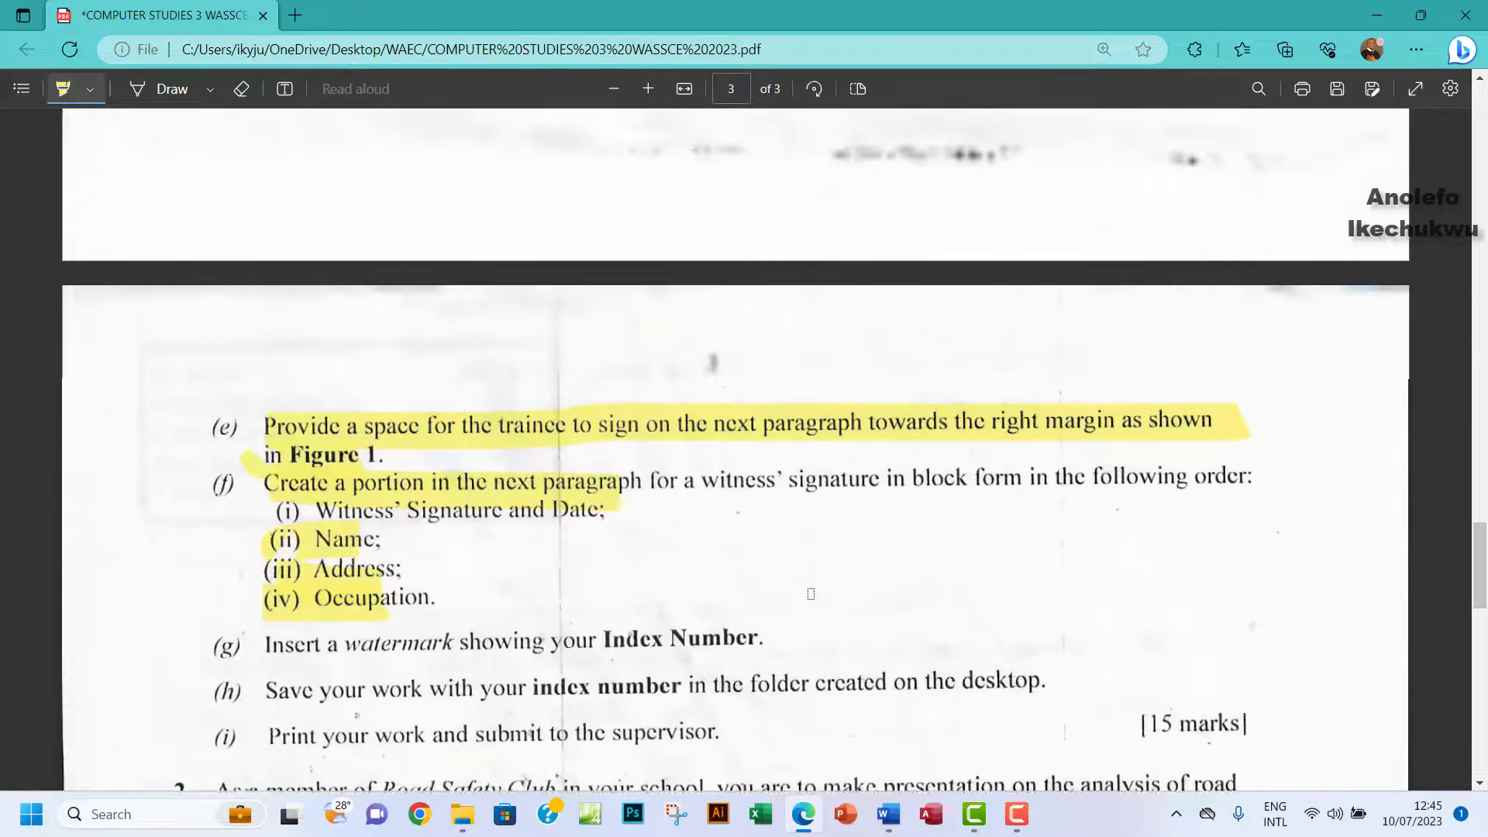
{"action": "left_click", "coordinate": [888, 815]}
{"action": "left_click", "coordinate": [887, 821]}
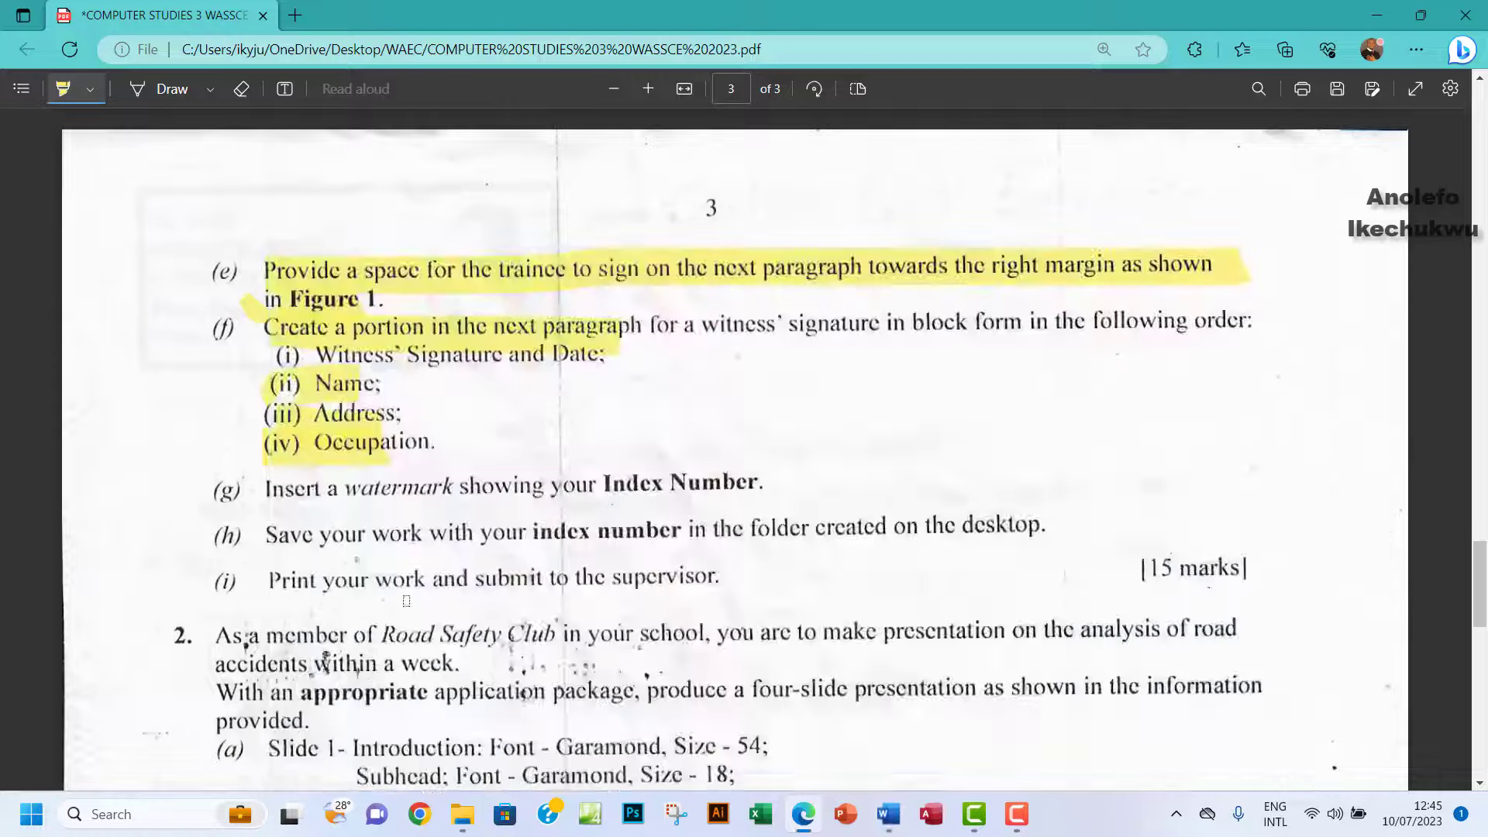
{"action": "mouse_move", "coordinate": [261, 487]}
{"action": "left_mouse_down"}
{"action": "mouse_move", "coordinate": [701, 505]}
{"action": "mouse_move", "coordinate": [742, 490]}
{"action": "left_mouse_up"}
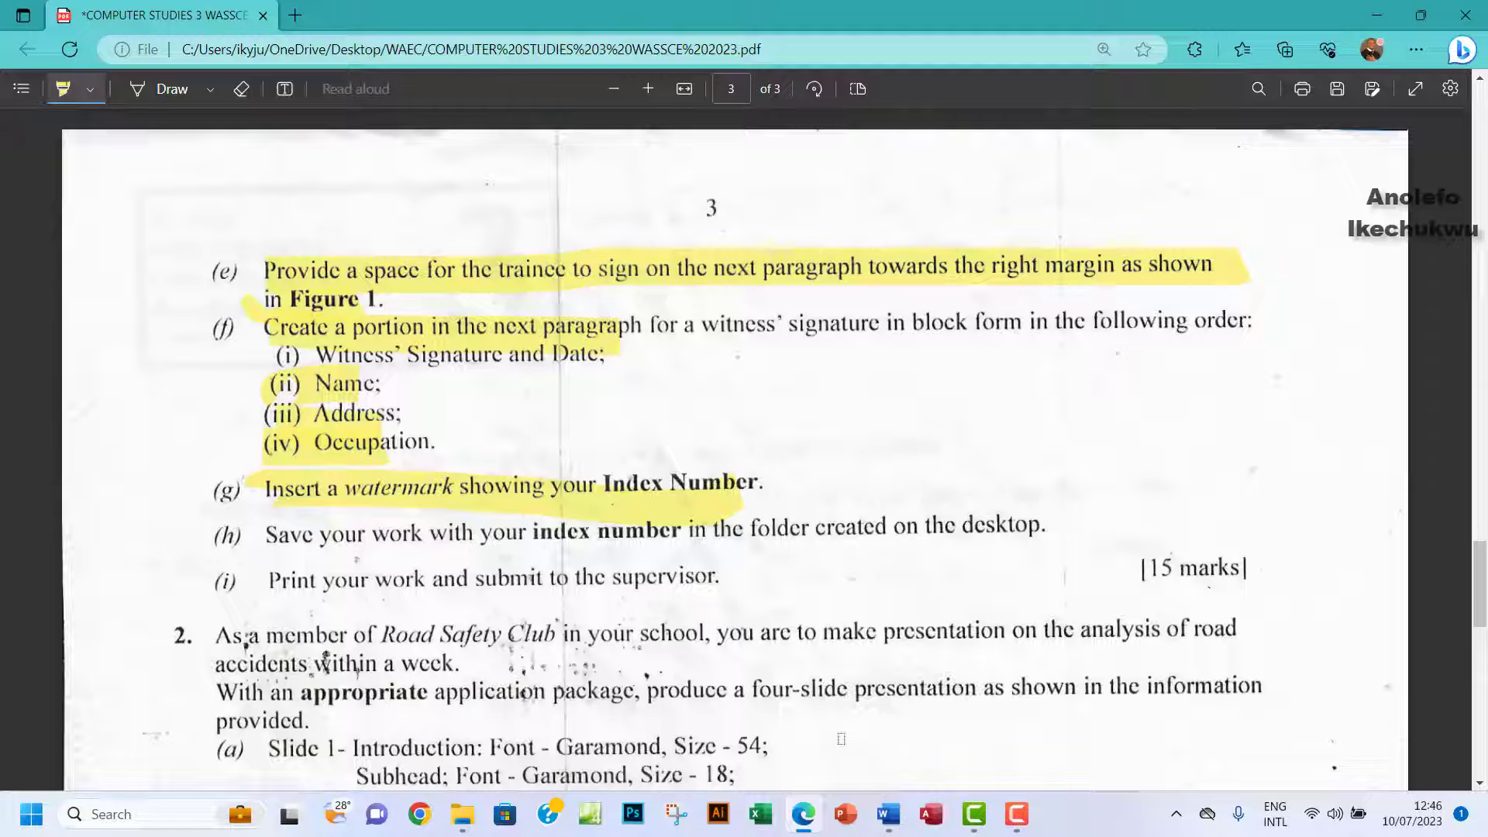
Save the form under the index number in a new Desktop folder named after the candidate.
{"action": "left_click", "coordinate": [888, 813]}
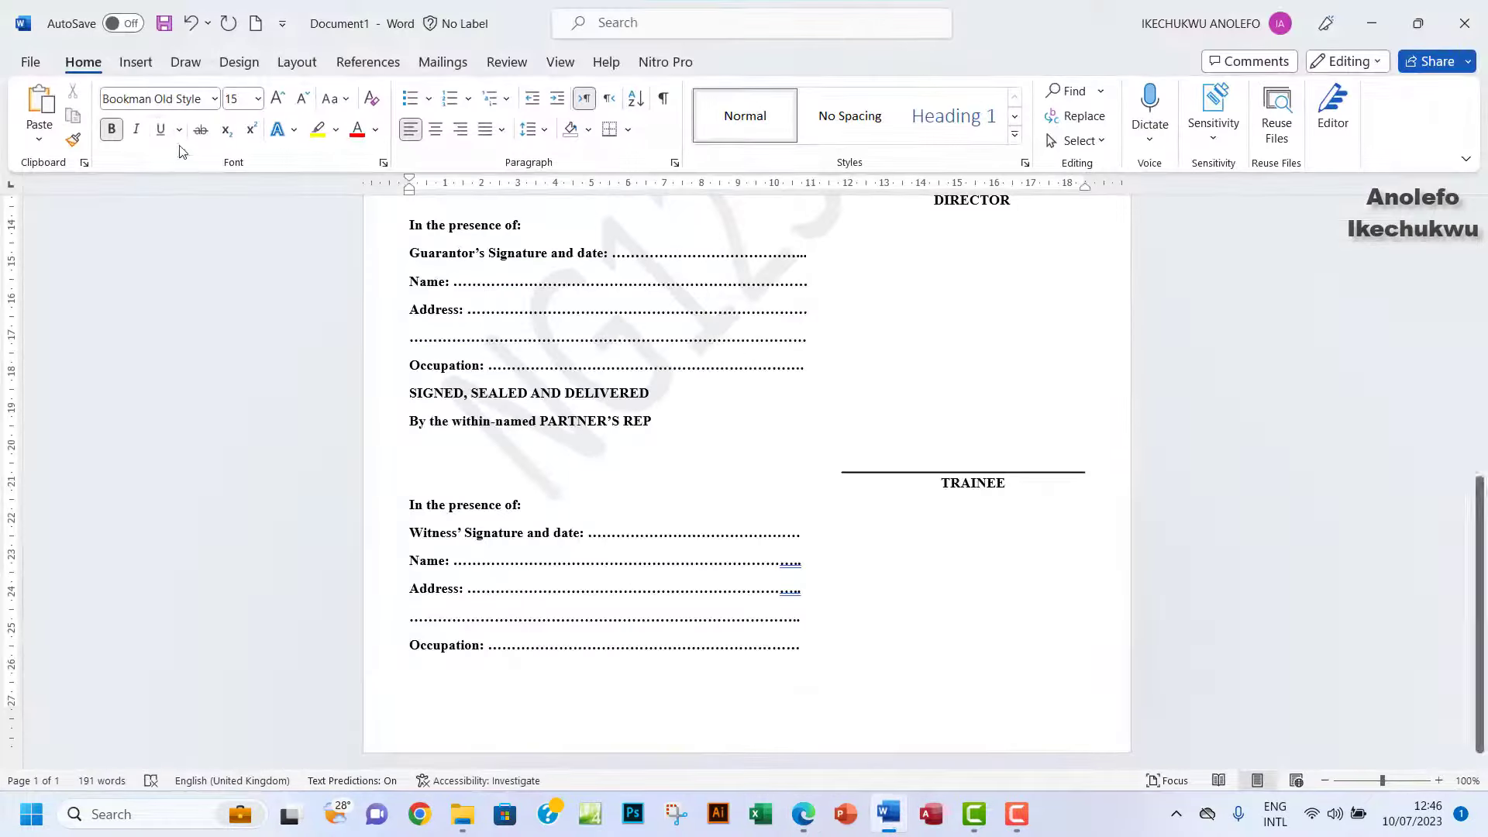
{"action": "left_click", "coordinate": [30, 62]}
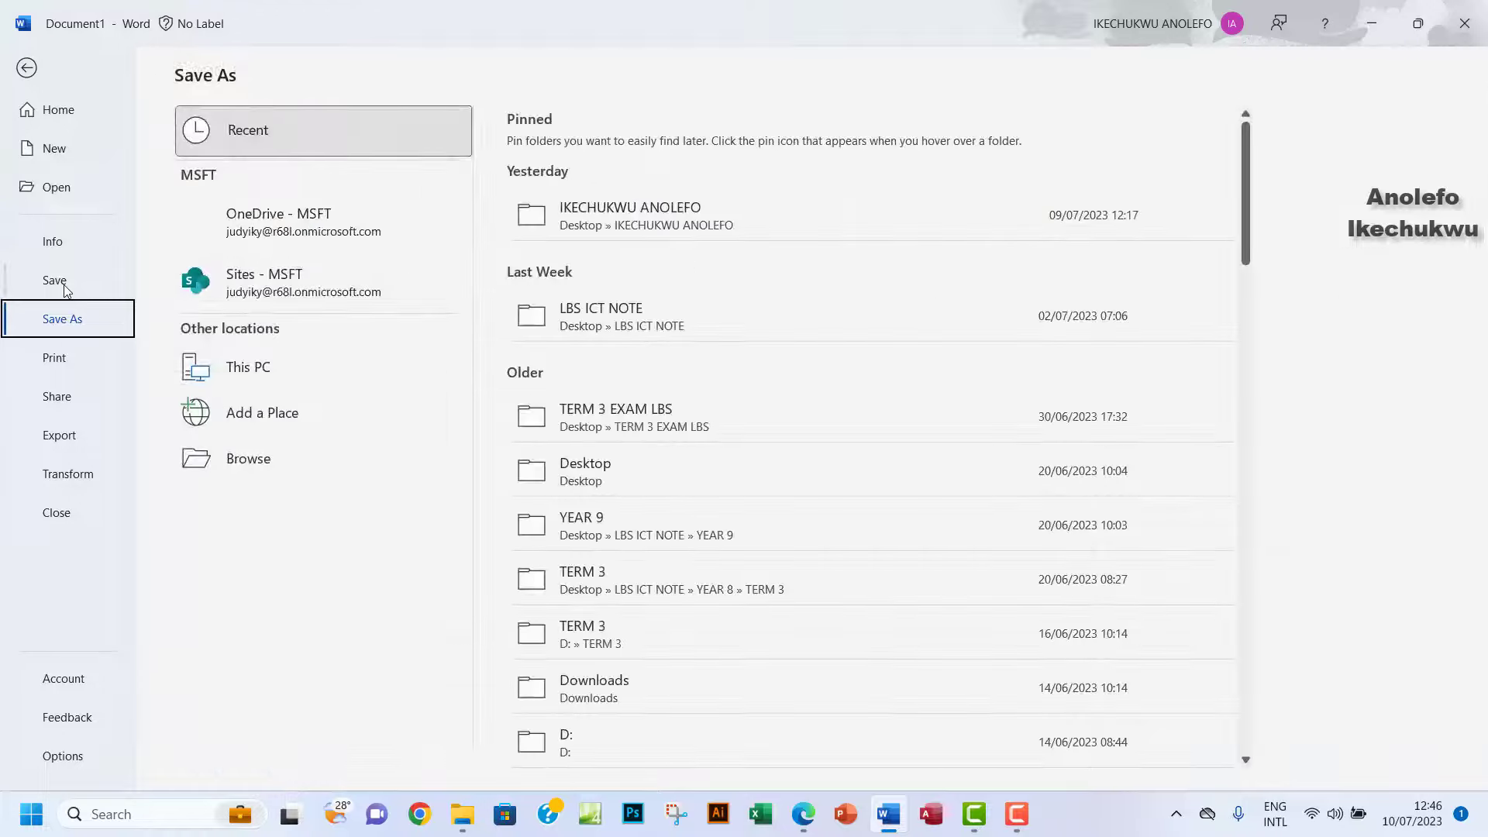
{"action": "left_click", "coordinate": [238, 458]}
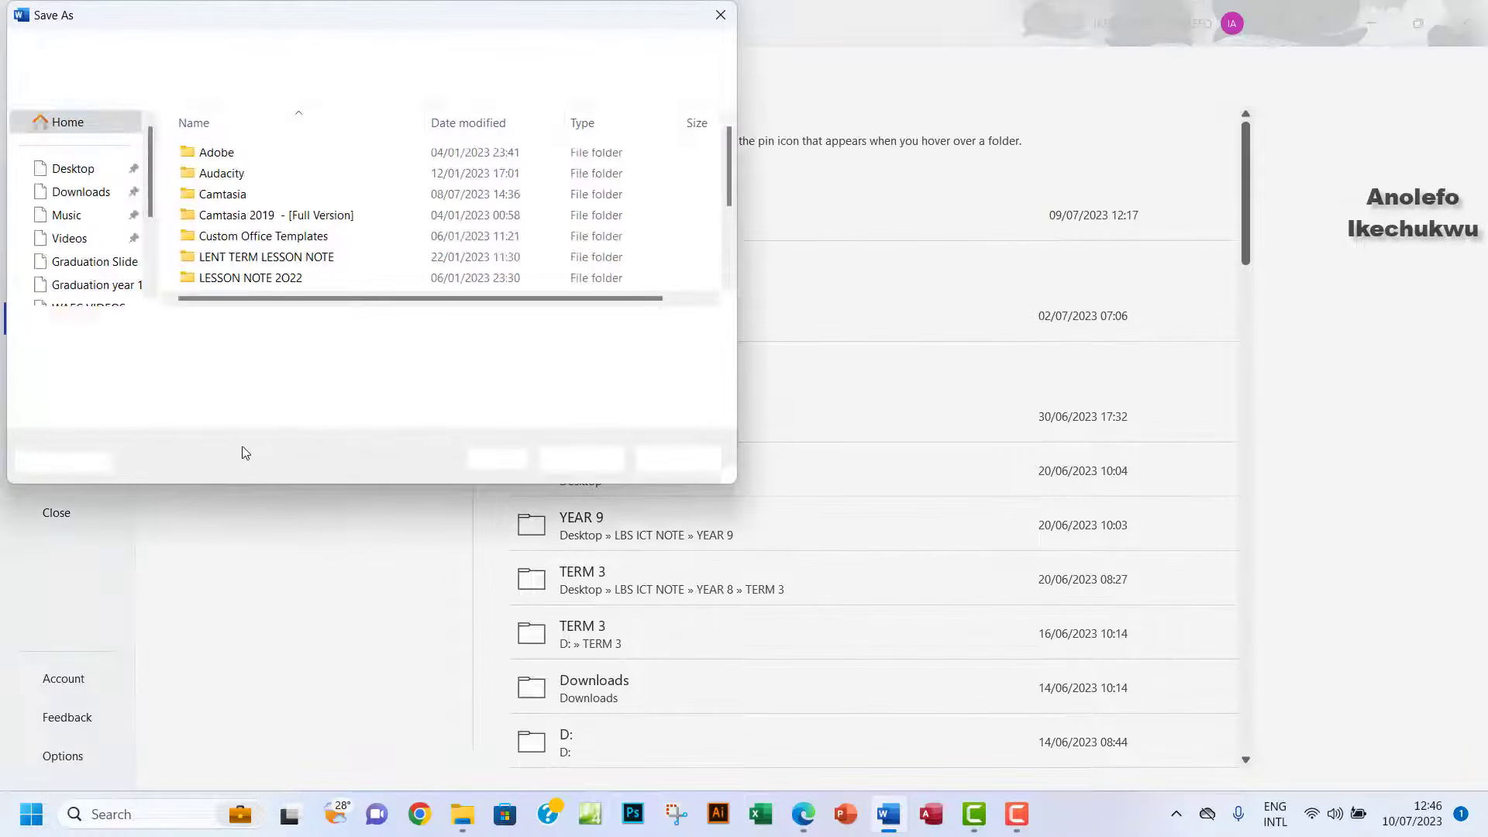
{"action": "left_click", "coordinate": [71, 168]}
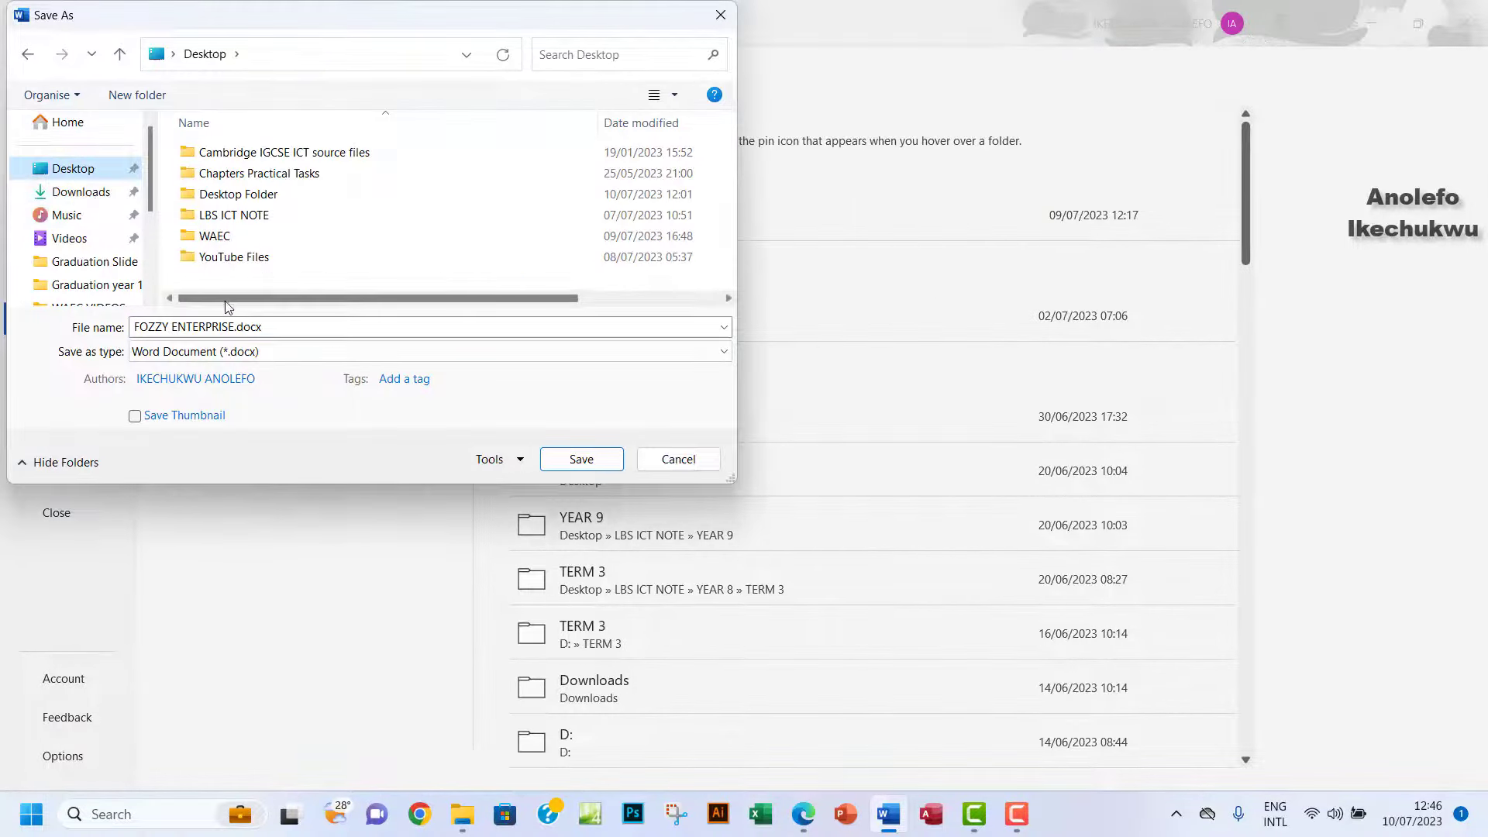
{"action": "left_click", "coordinate": [132, 94]}
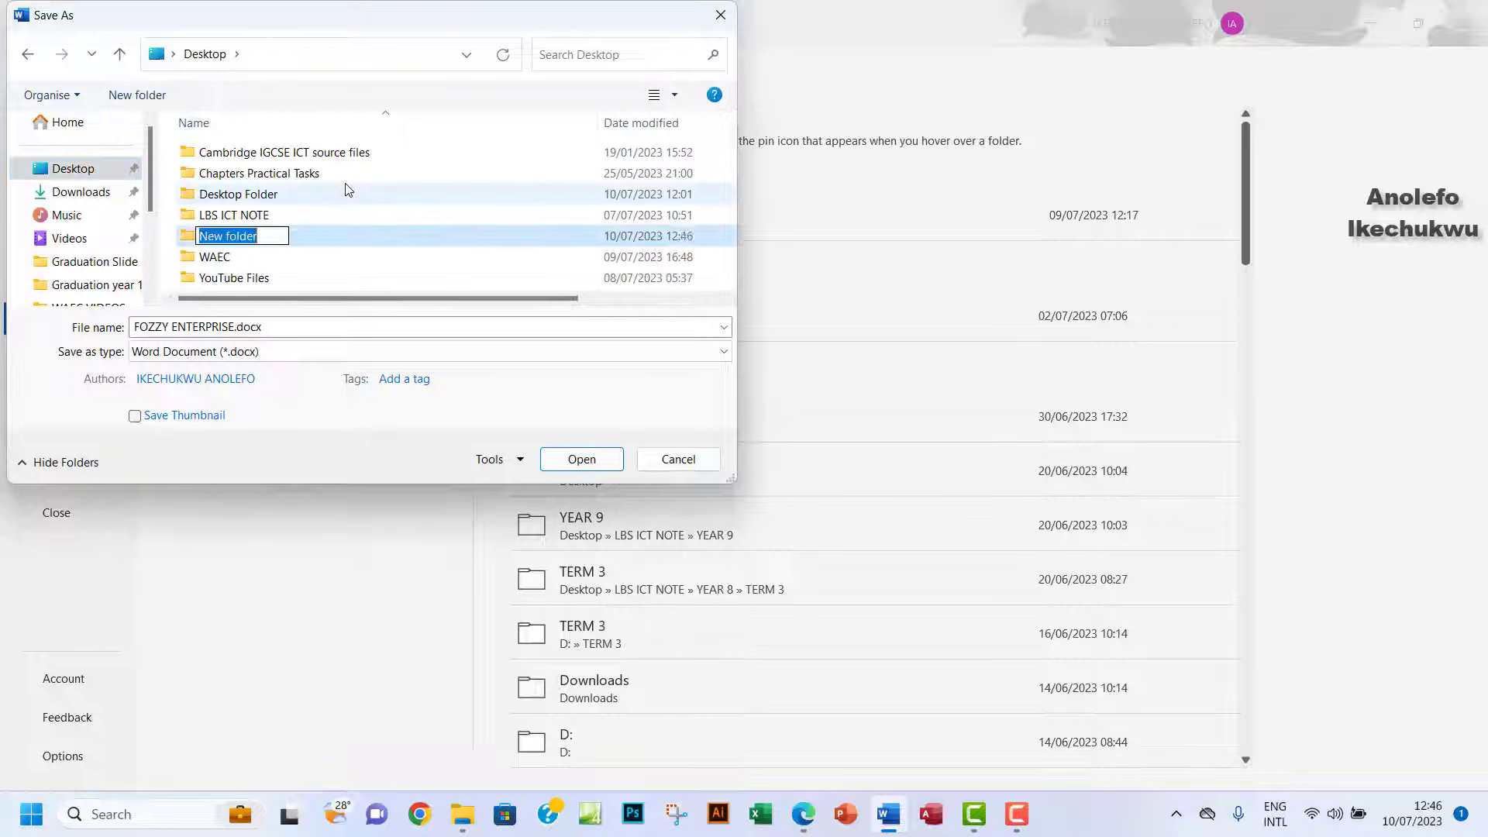
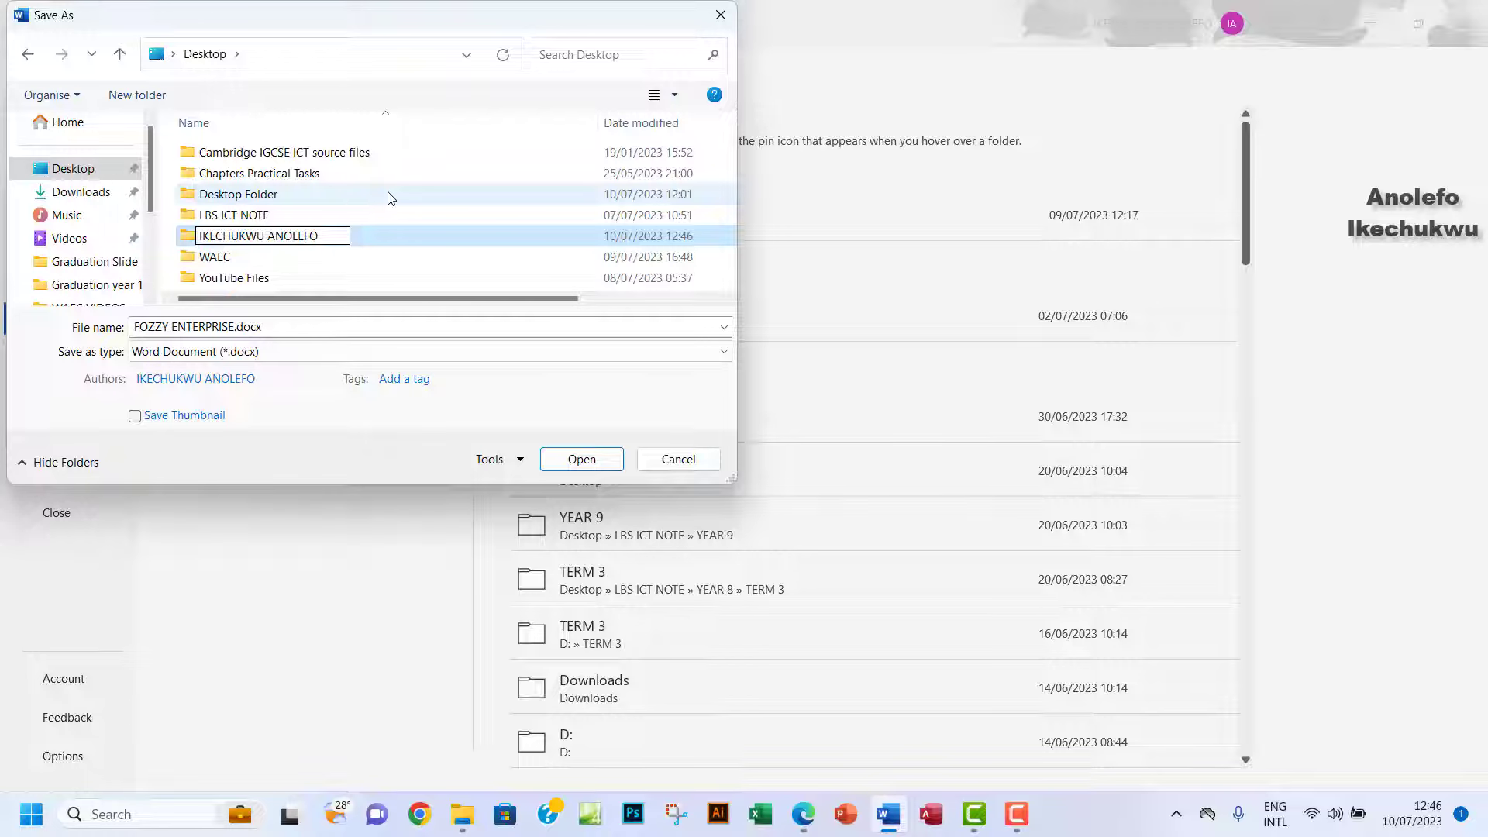
{"action": "double_click", "coordinate": [375, 239]}
{"action": "left_click", "coordinate": [291, 326]}
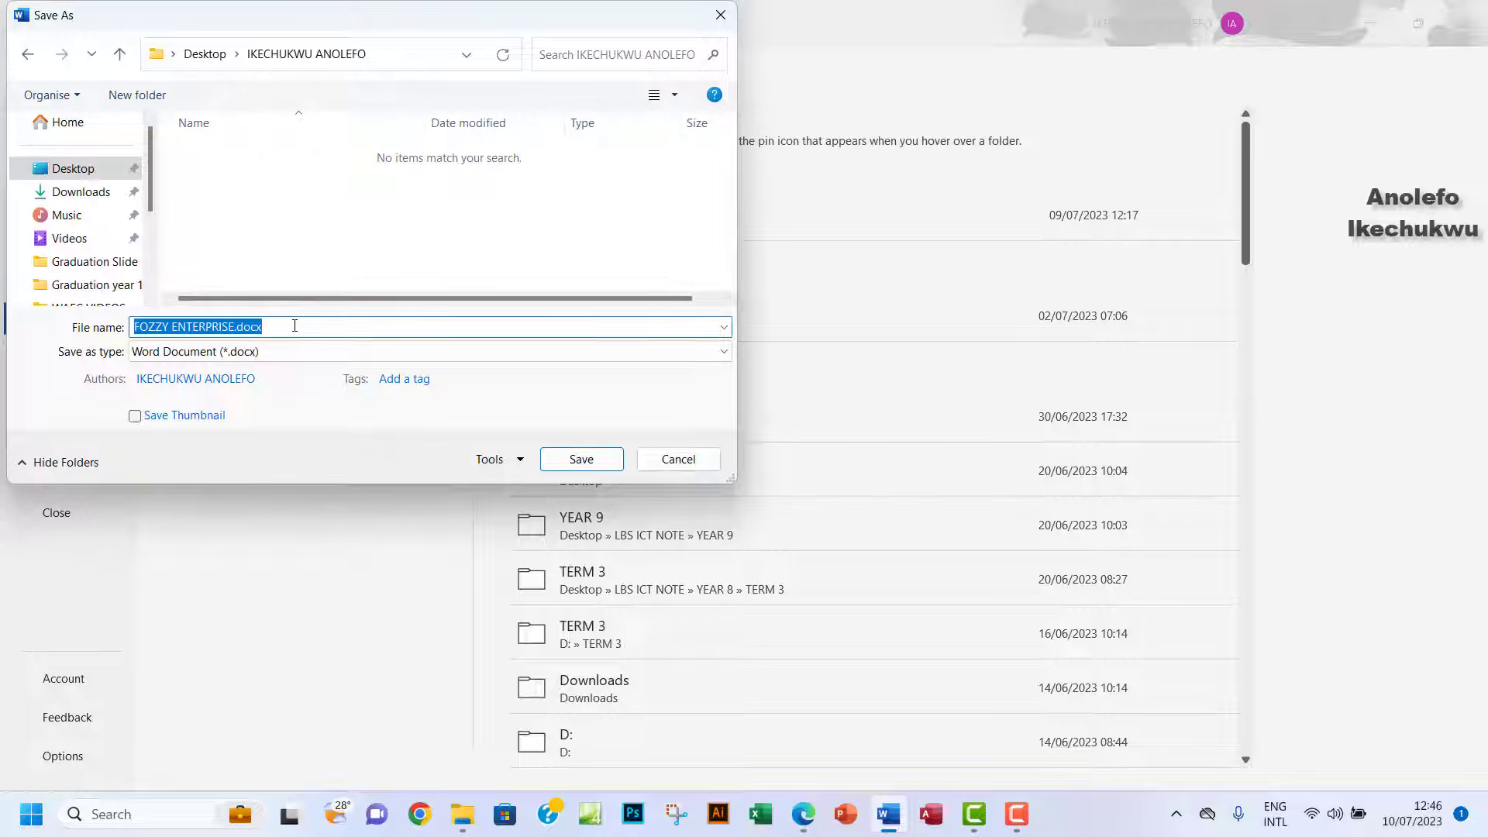
{"action": "type", "text": "NG123456"}
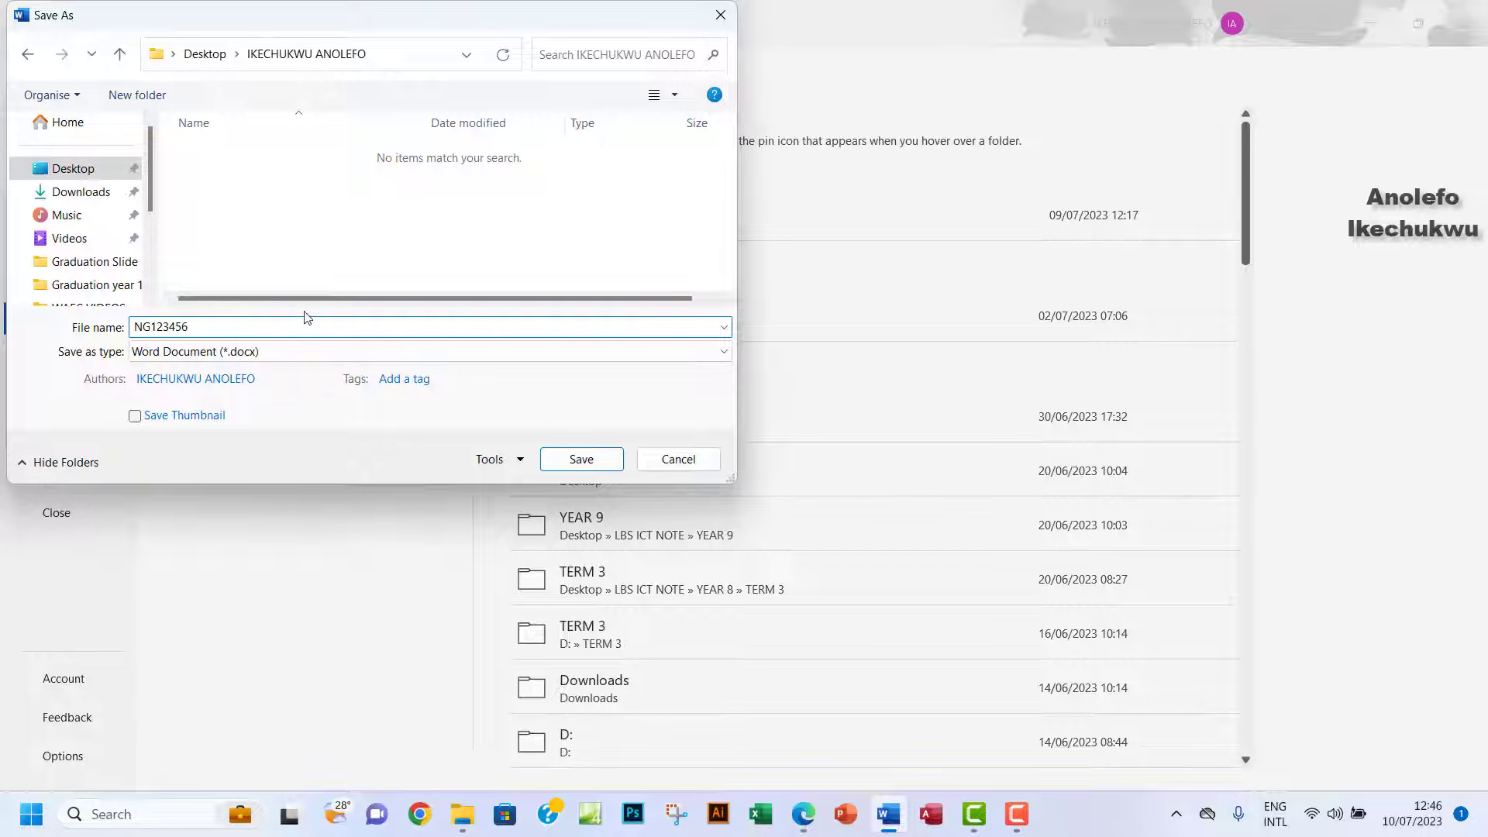
{"action": "left_click", "coordinate": [583, 458]}
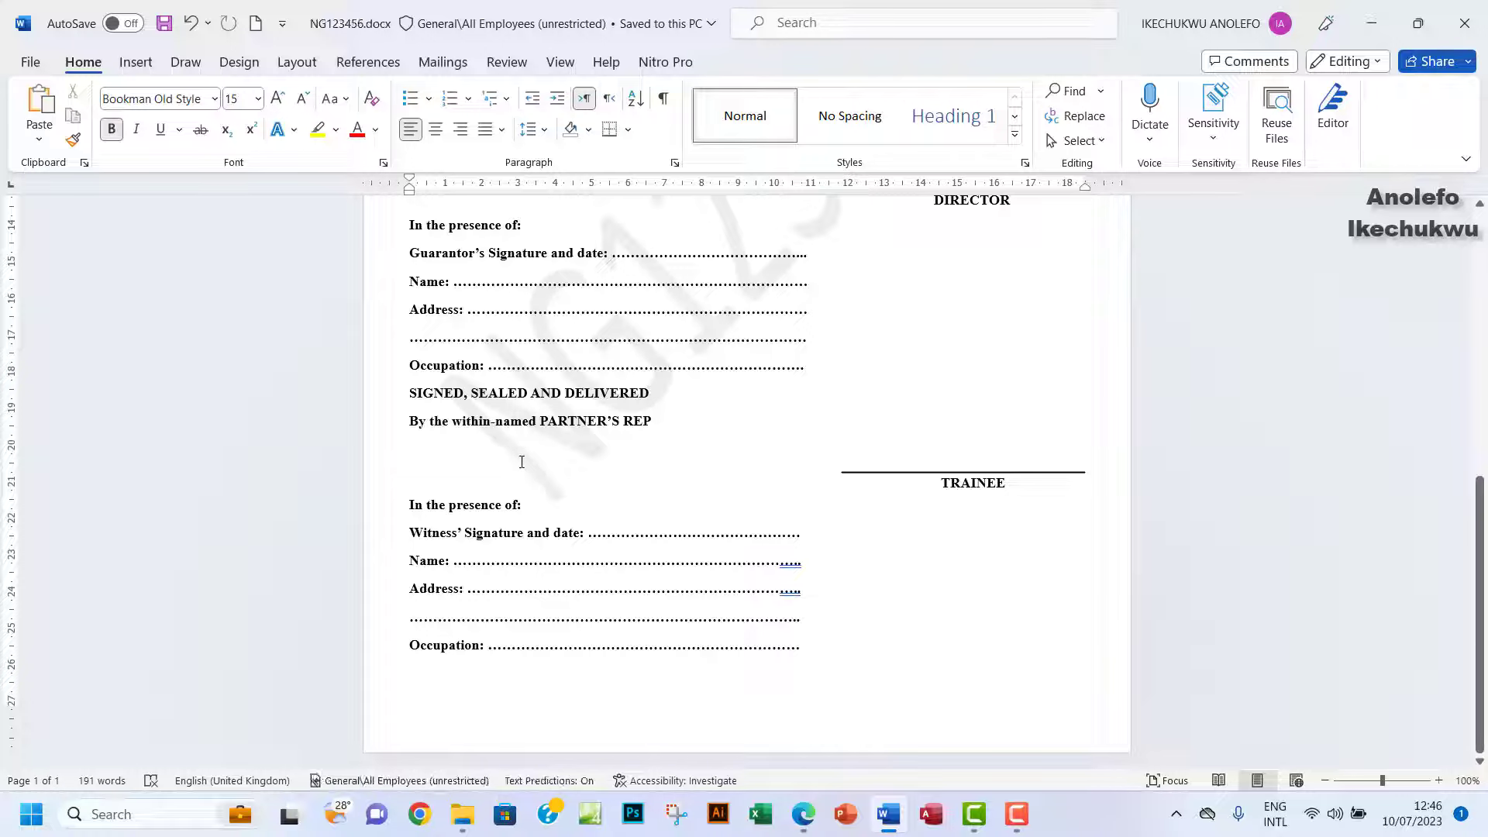
Check the candidate's Desktop folder contains the saved .docx, then close it.
{"action": "left_click", "coordinate": [1366, 11]}
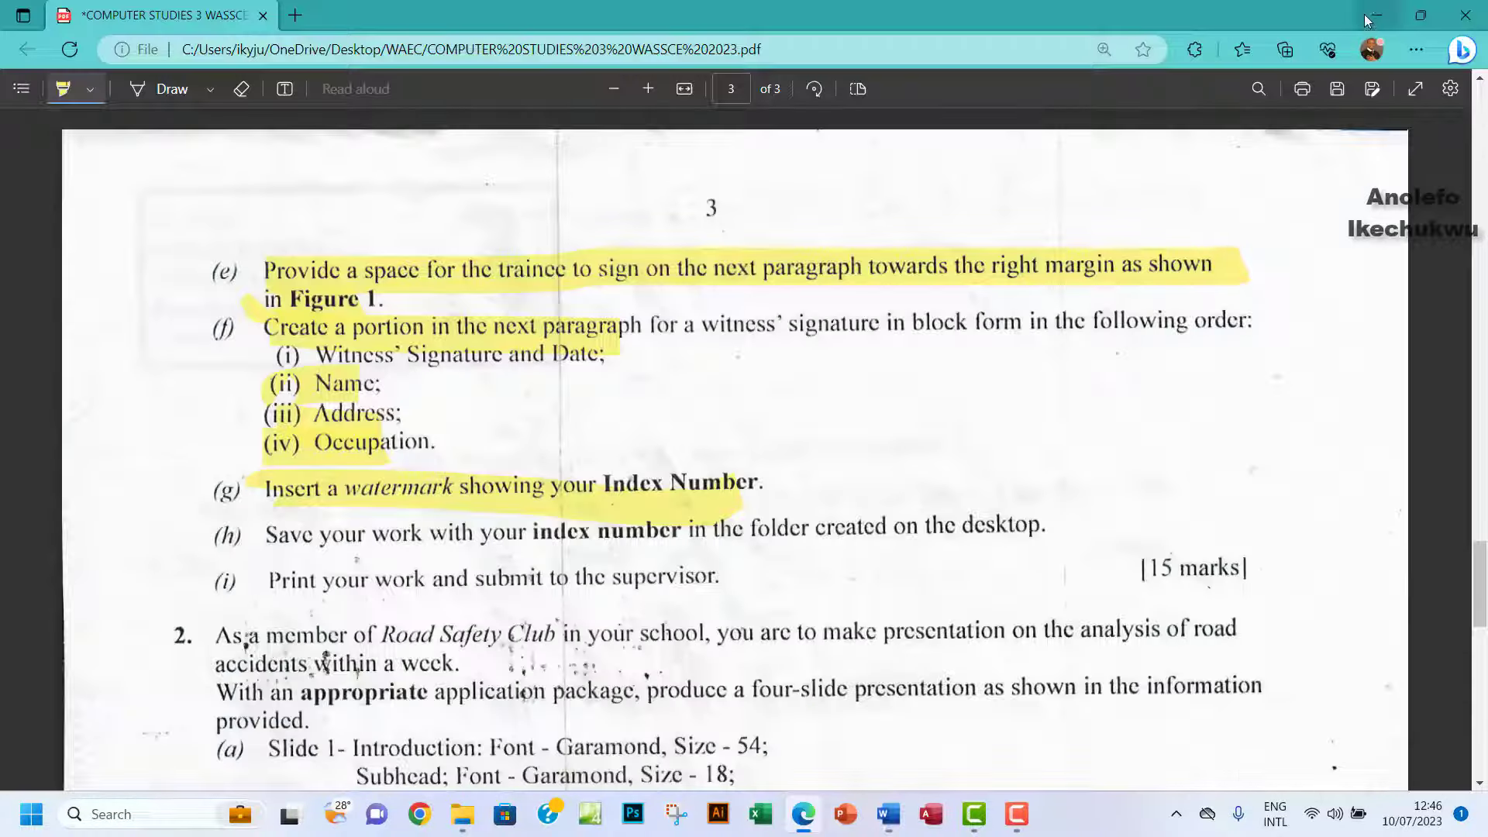
{"action": "left_click", "coordinate": [1365, 14]}
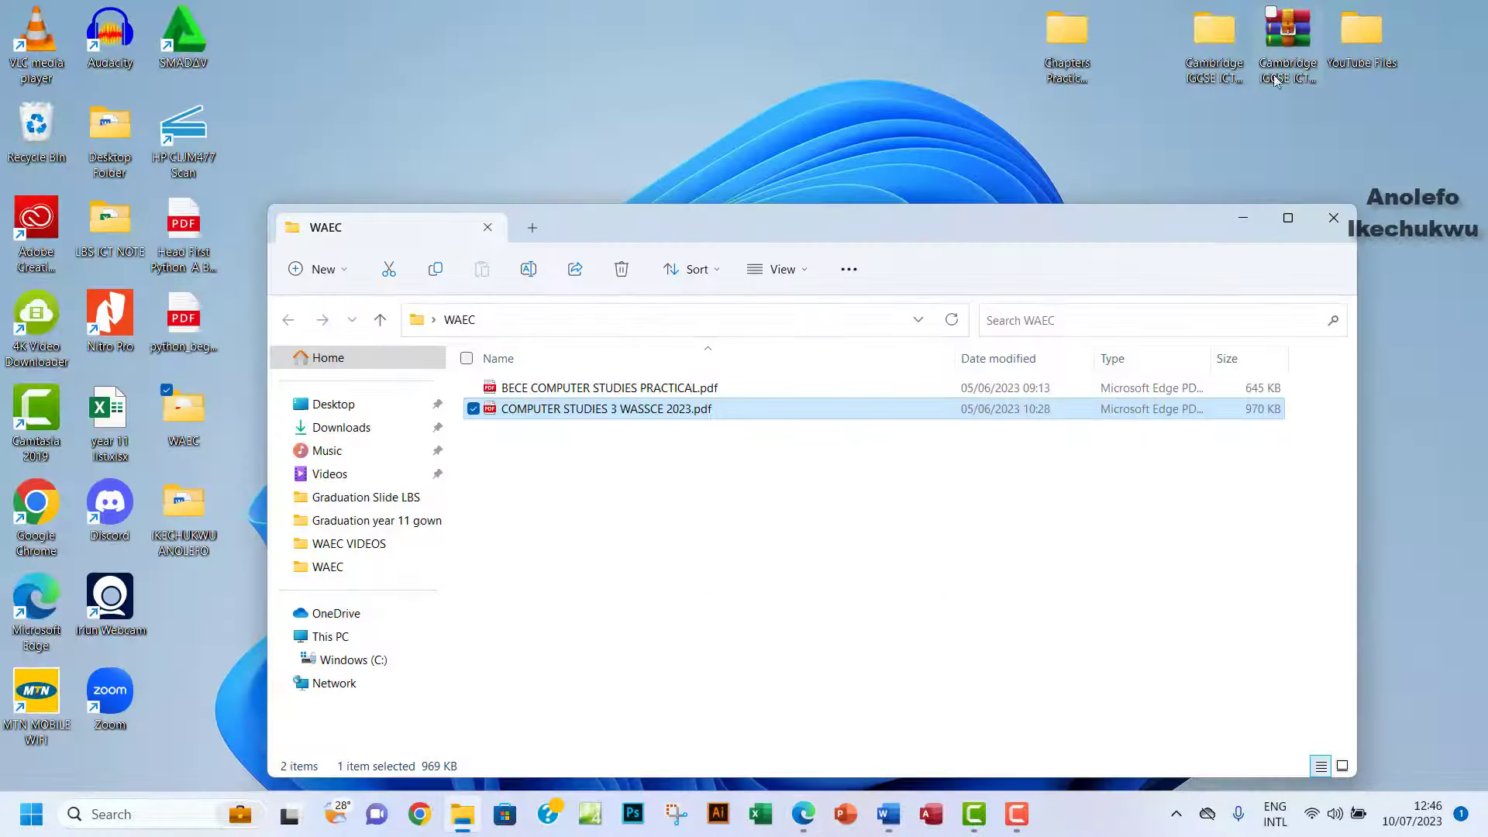
{"action": "left_click", "coordinate": [1243, 218]}
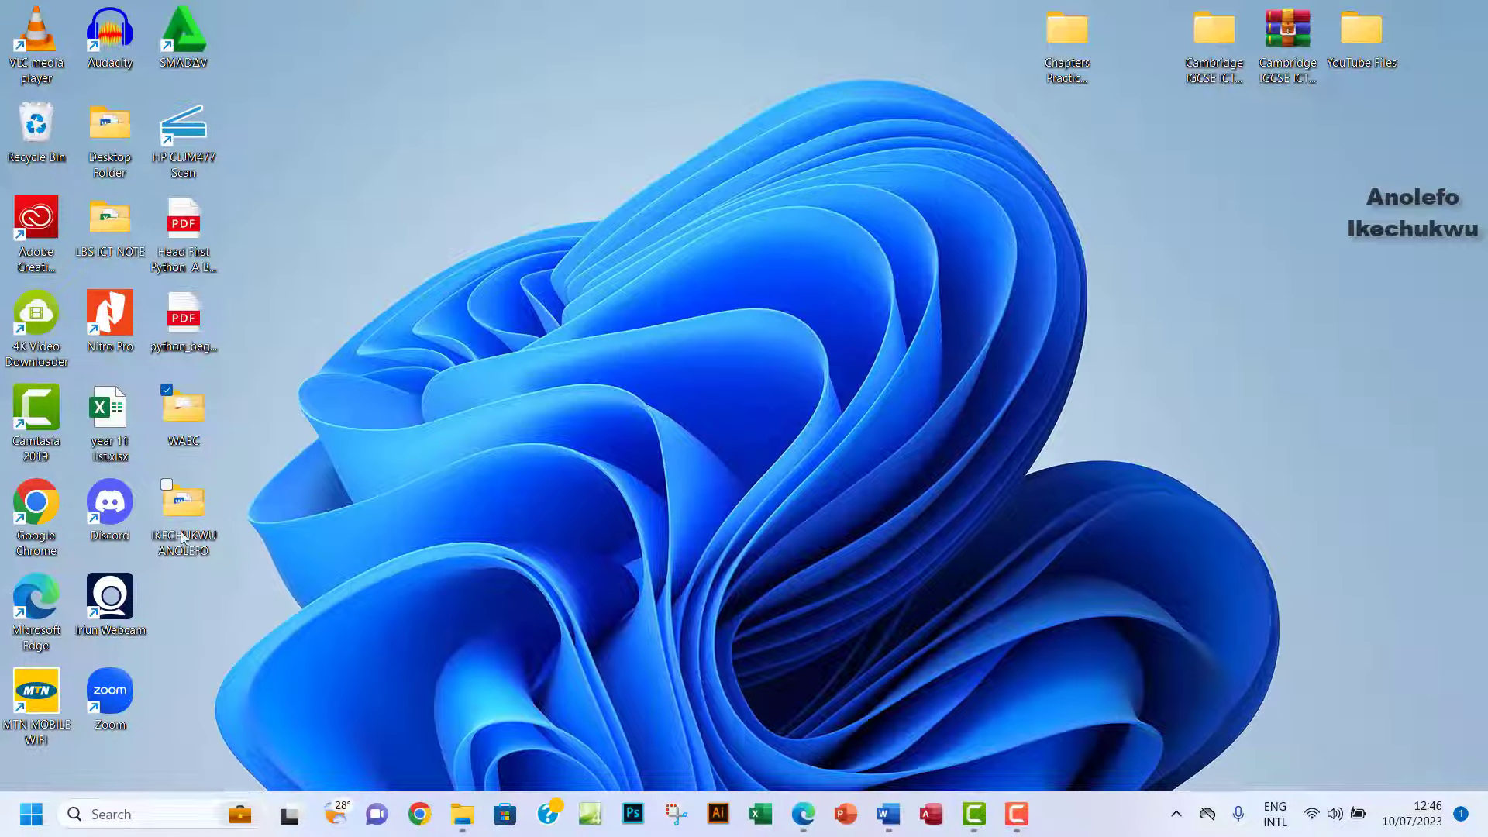
{"action": "left_click_drag", "start_coordinate": [189, 529], "coordinate": [559, 339]}
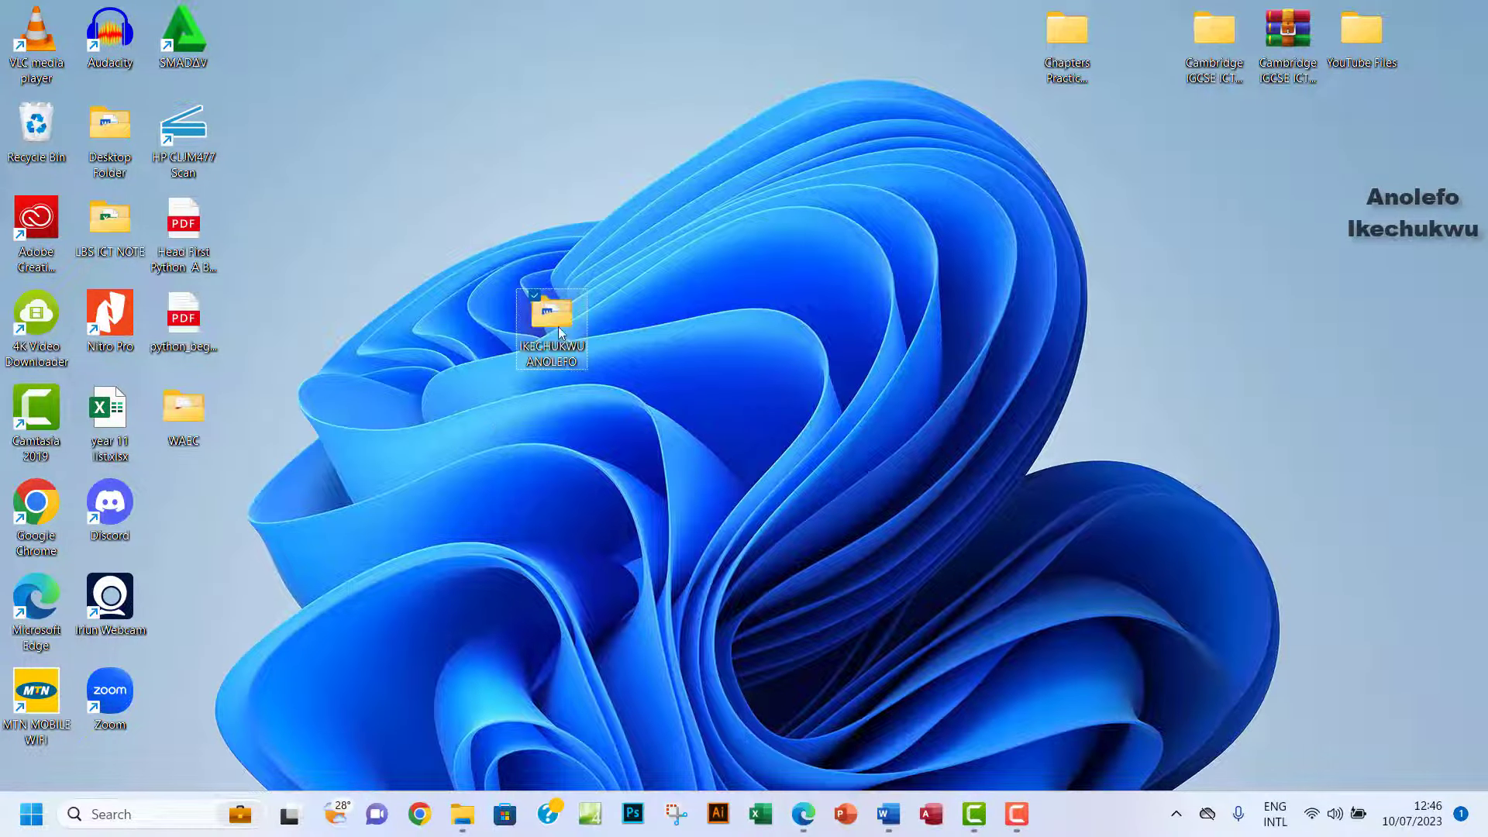
{"action": "double_click", "coordinate": [556, 333]}
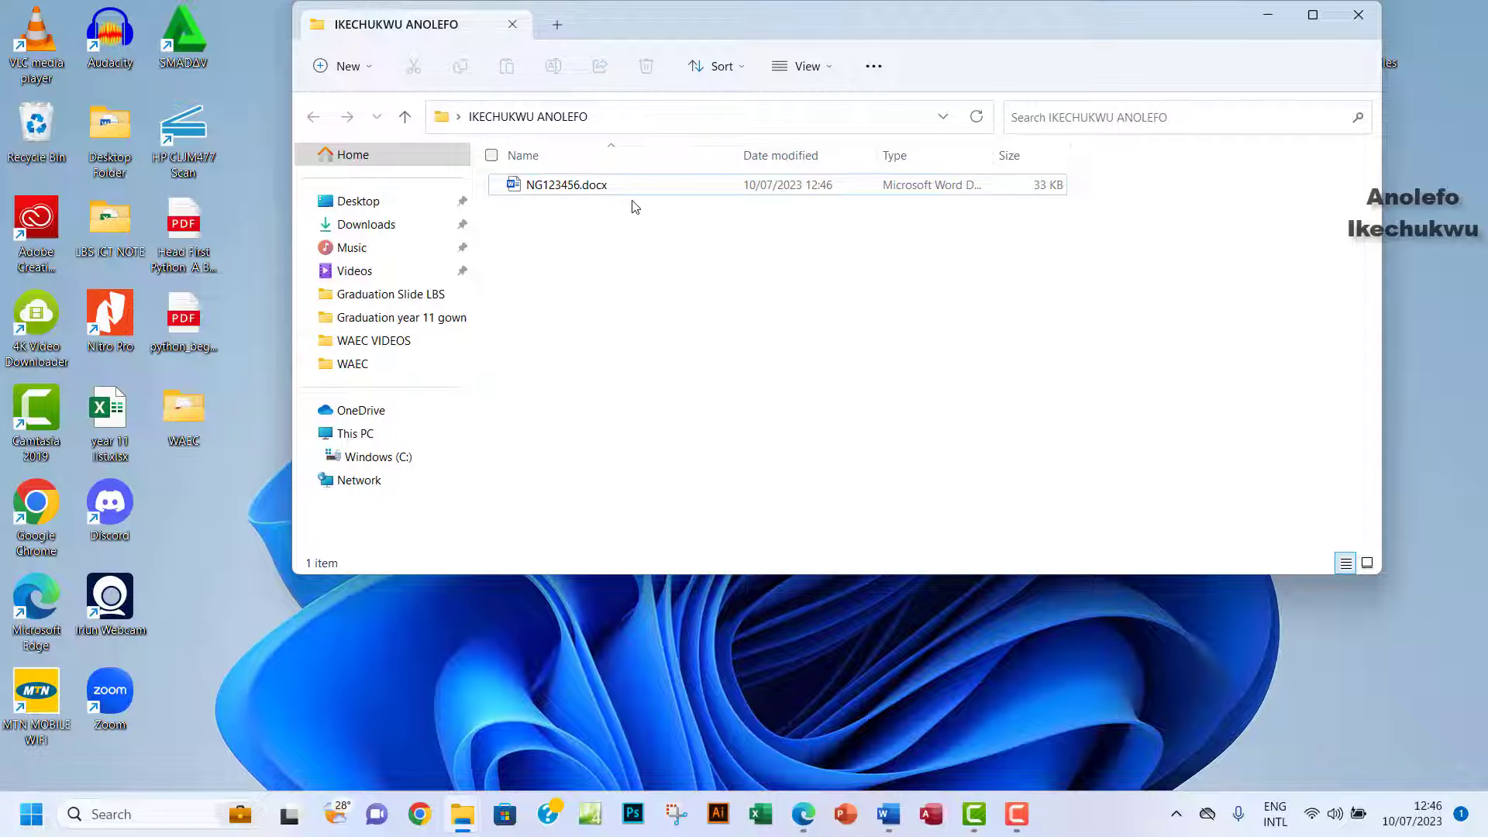
{"action": "left_click", "coordinate": [1357, 14]}
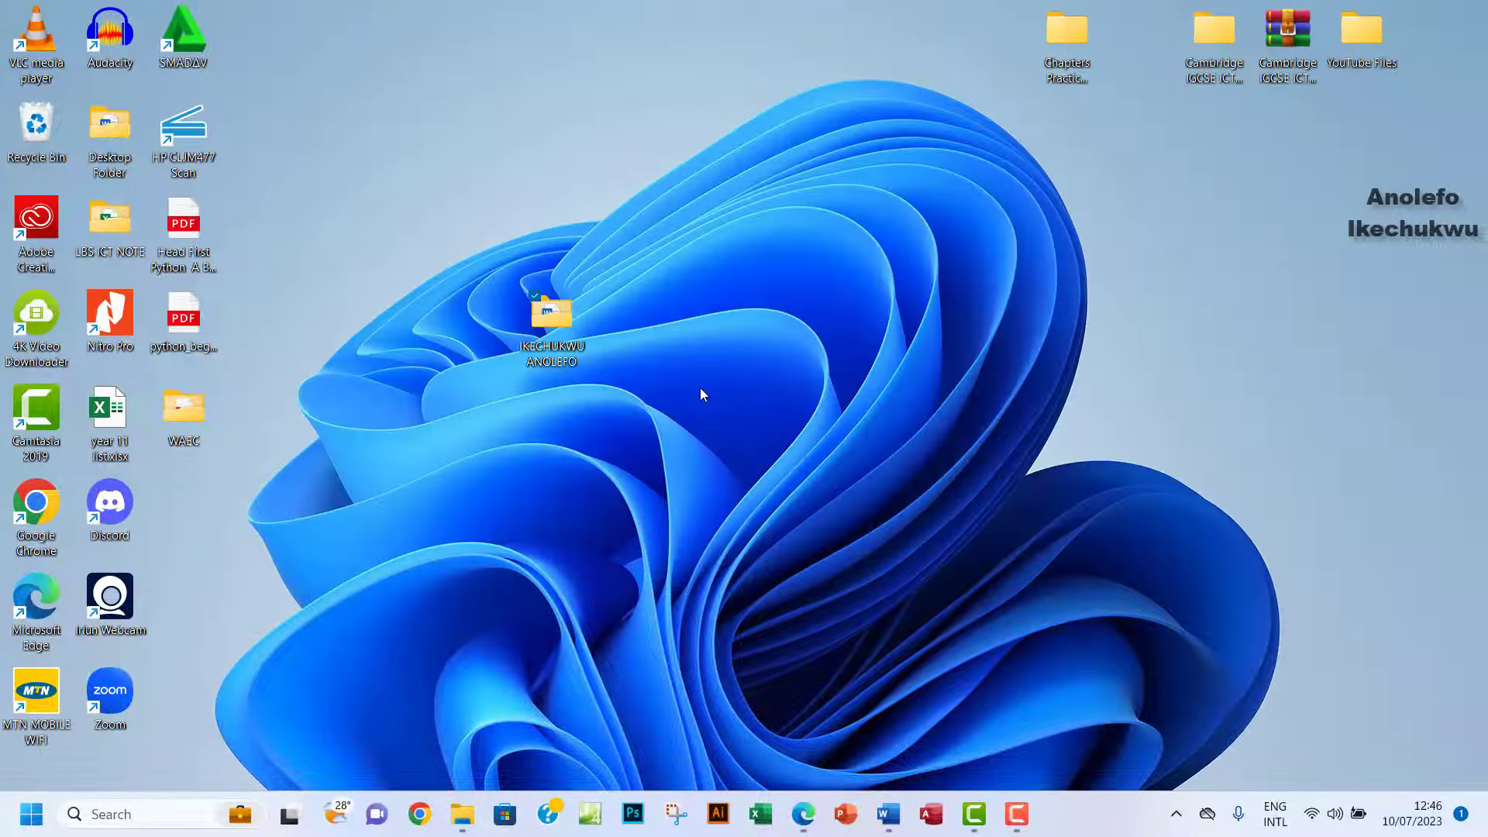
Highlight items (h) and (i), the save-with-index-number and print-and-submit instructions, in yellow.
{"action": "left_click", "coordinate": [802, 814]}
{"action": "scroll", "coordinate": [642, 451], "scroll_direction": "down", "scroll_amount": 2}
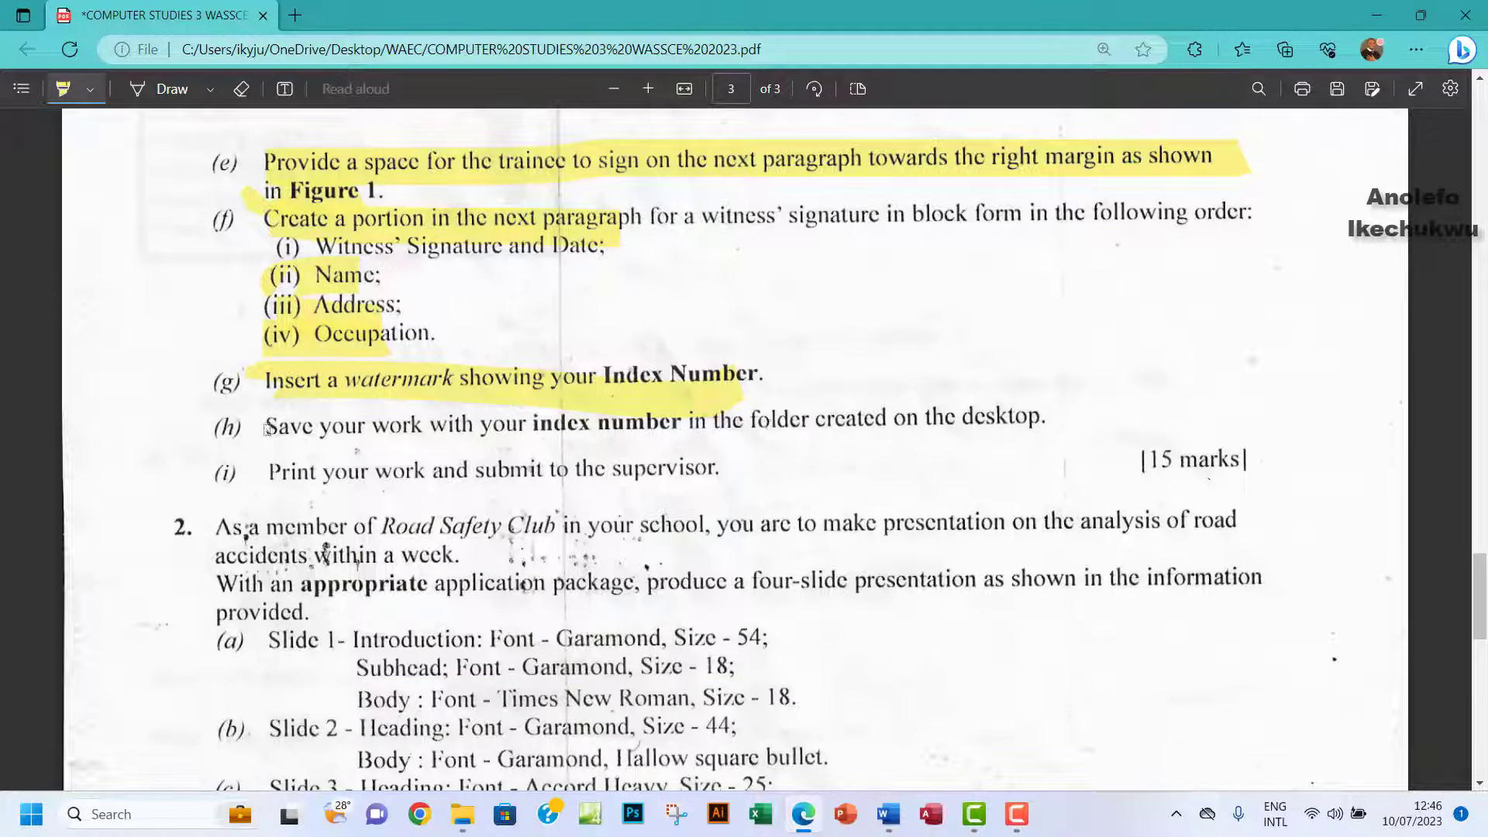
{"action": "left_click_drag", "start_coordinate": [268, 429], "coordinate": [1049, 418]}
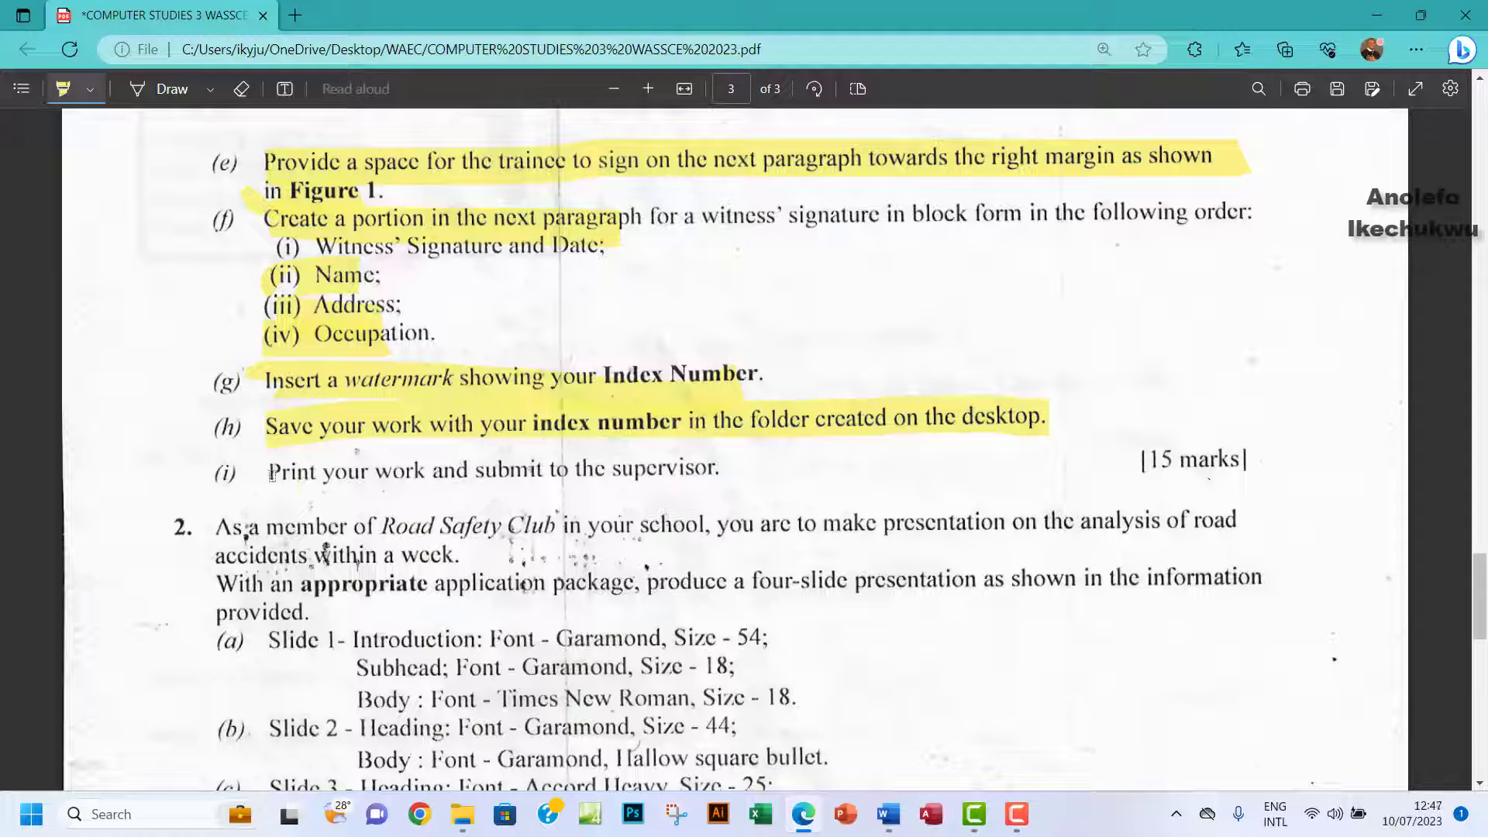
{"action": "left_click_drag", "start_coordinate": [269, 476], "coordinate": [395, 474]}
{"action": "left_click_drag", "start_coordinate": [636, 474], "coordinate": [725, 469]}
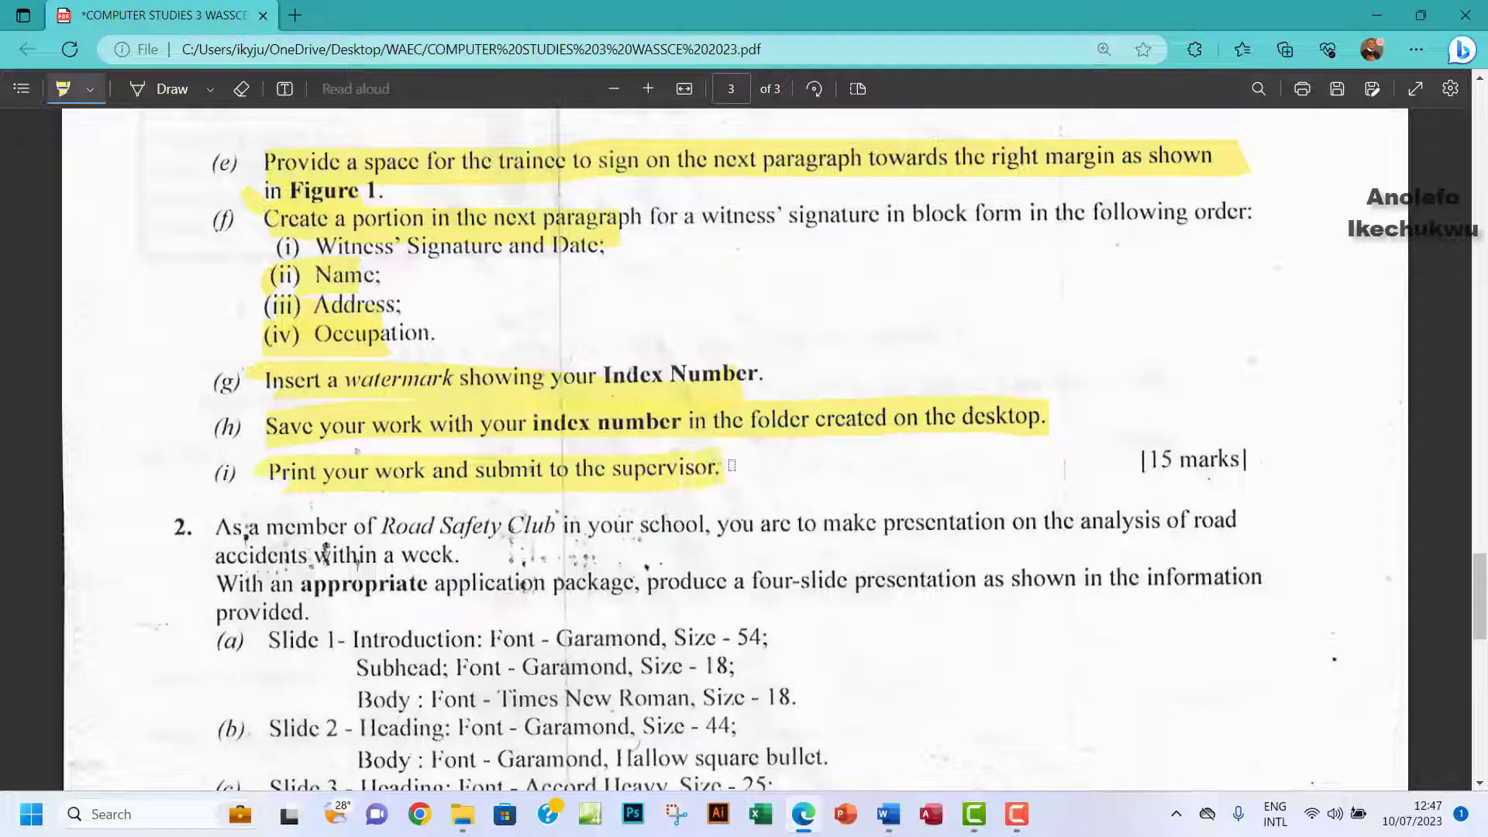
{"action": "left_click", "coordinate": [888, 814]}
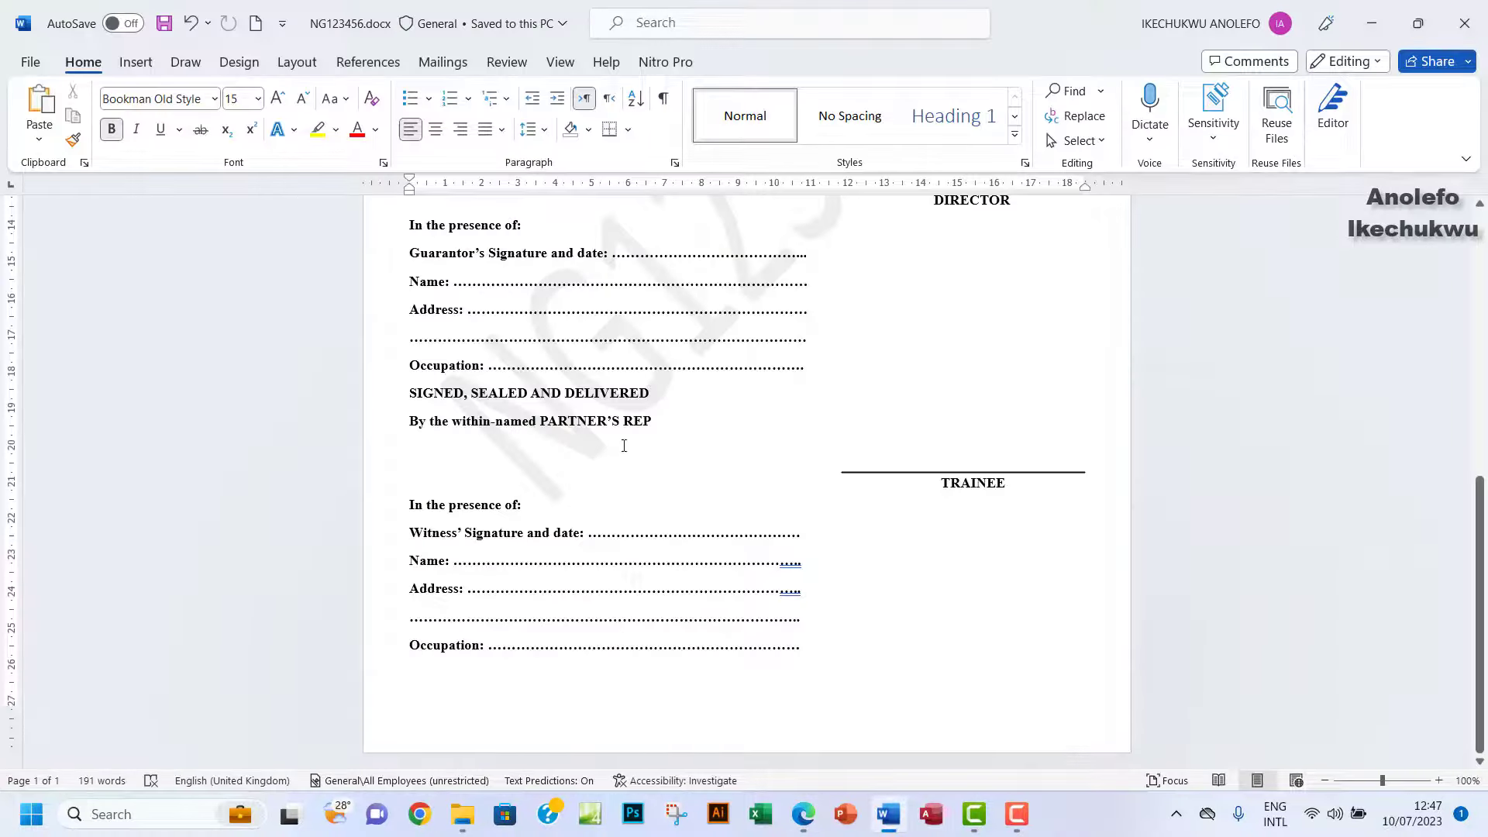
Open Word's File backstage listing recent documents and templates.
{"action": "scroll", "coordinate": [633, 440], "scroll_direction": "up", "scroll_amount": 3}
{"action": "scroll", "coordinate": [633, 440], "scroll_direction": "up", "scroll_amount": 8}
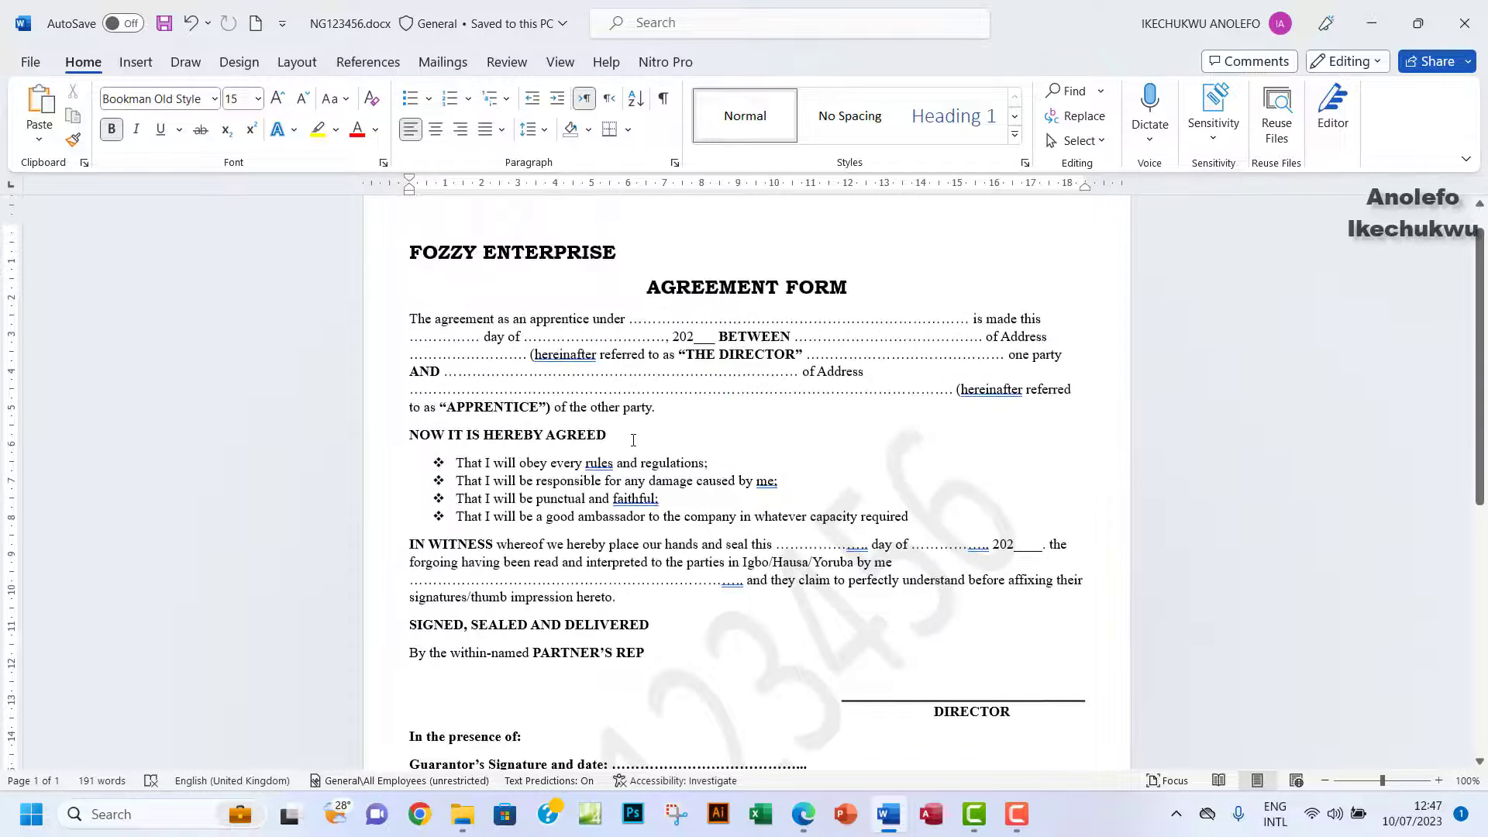
{"action": "scroll", "coordinate": [633, 440], "scroll_direction": "down", "scroll_amount": 4}
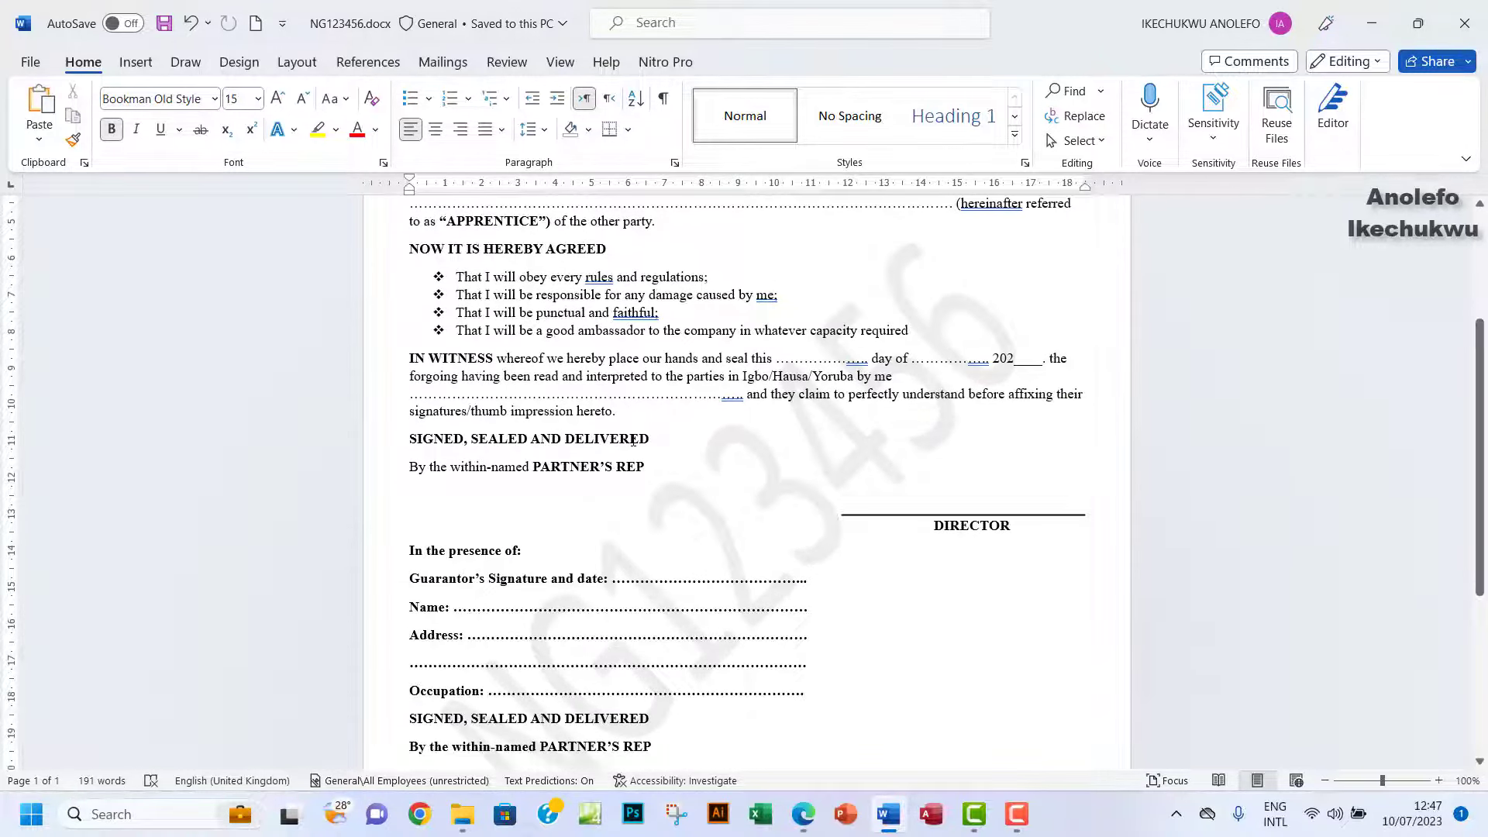
{"action": "left_click", "coordinate": [31, 67]}
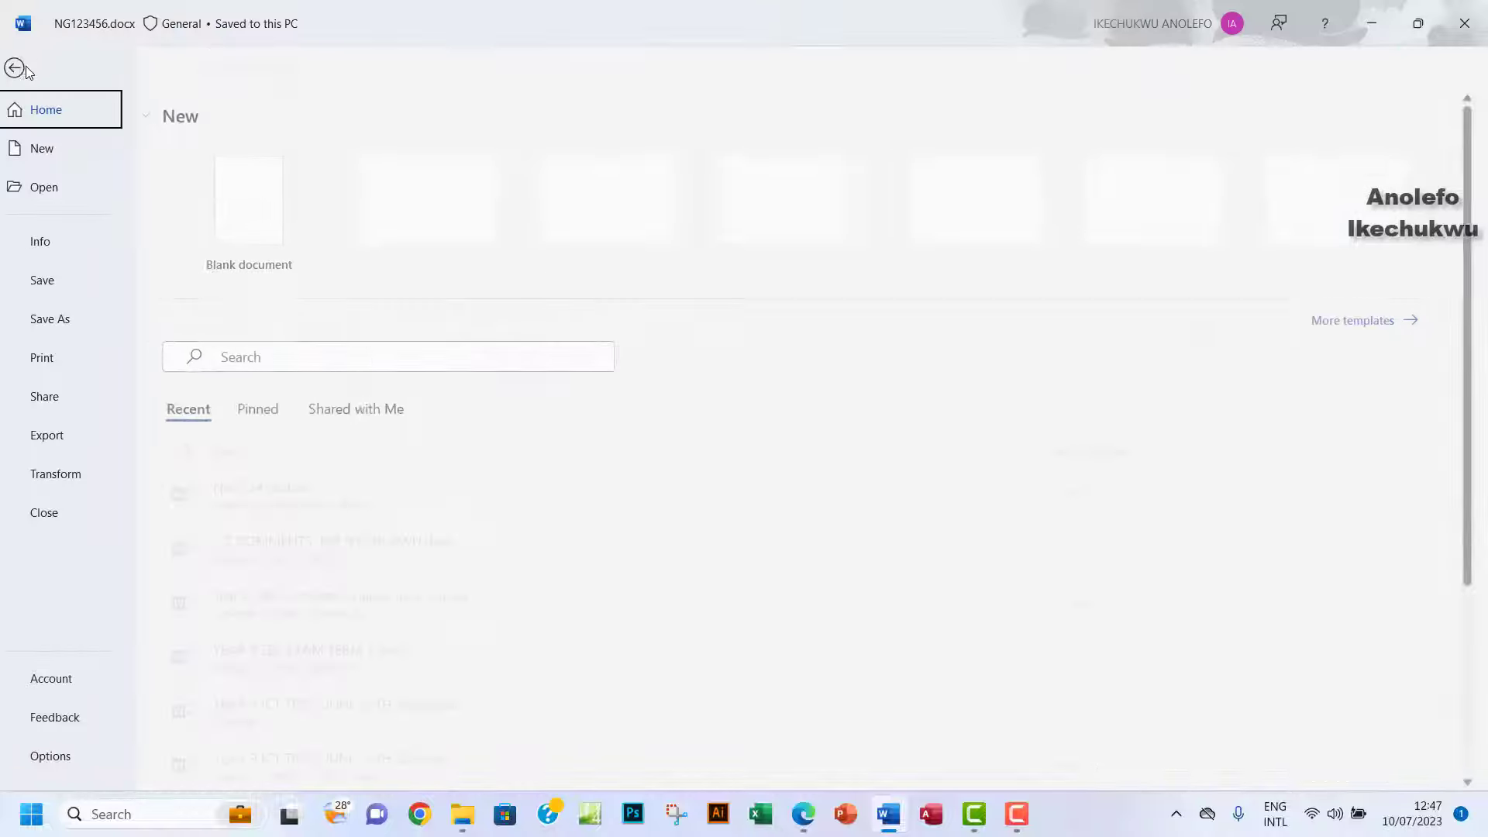
Check the print preview of the one-page watermarked form, then return to editing.
{"action": "left_click", "coordinate": [60, 358]}
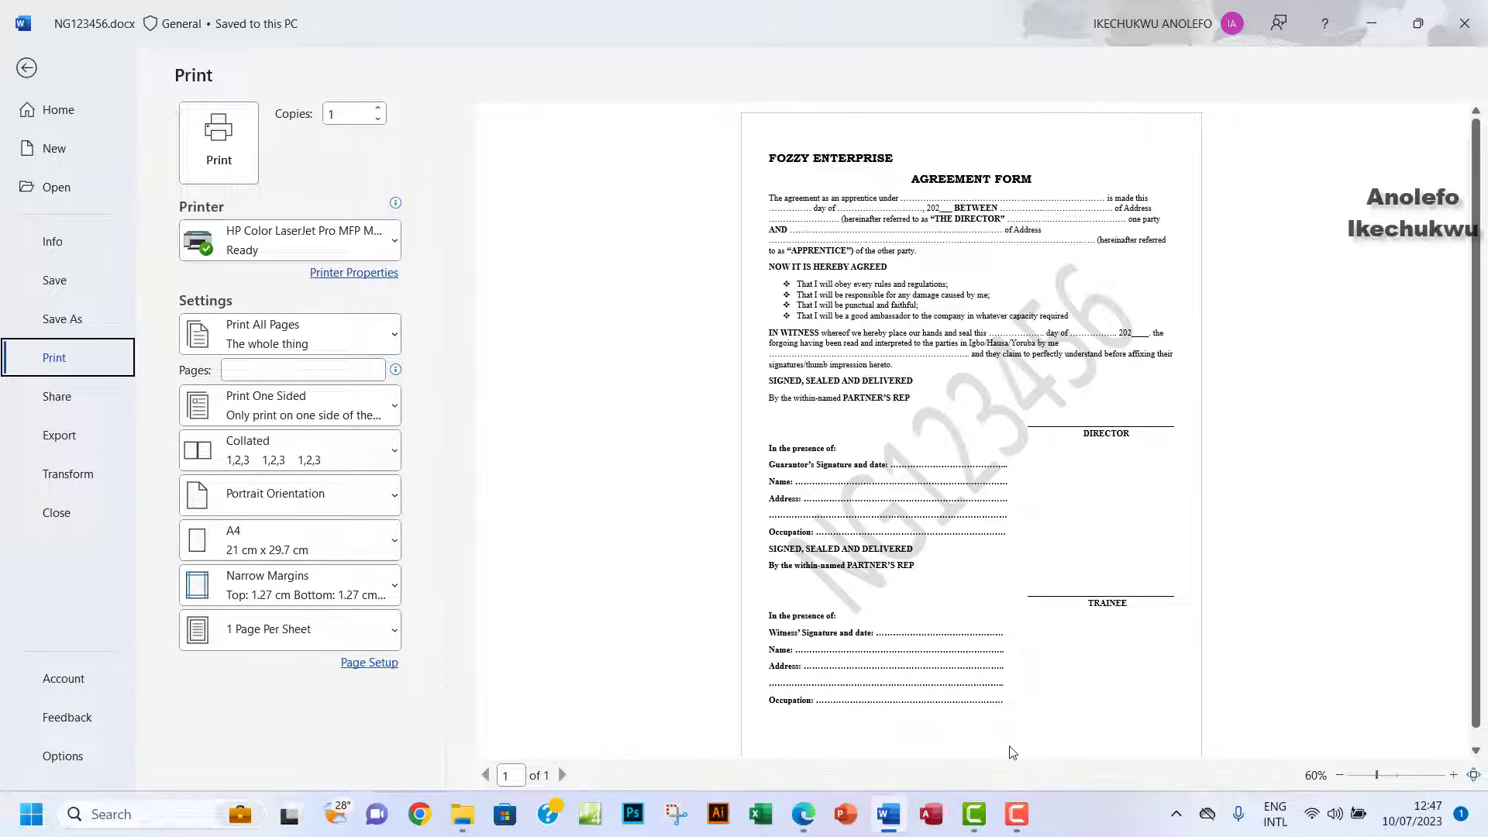
{"action": "scroll", "coordinate": [1038, 659], "scroll_direction": "down", "scroll_amount": 1}
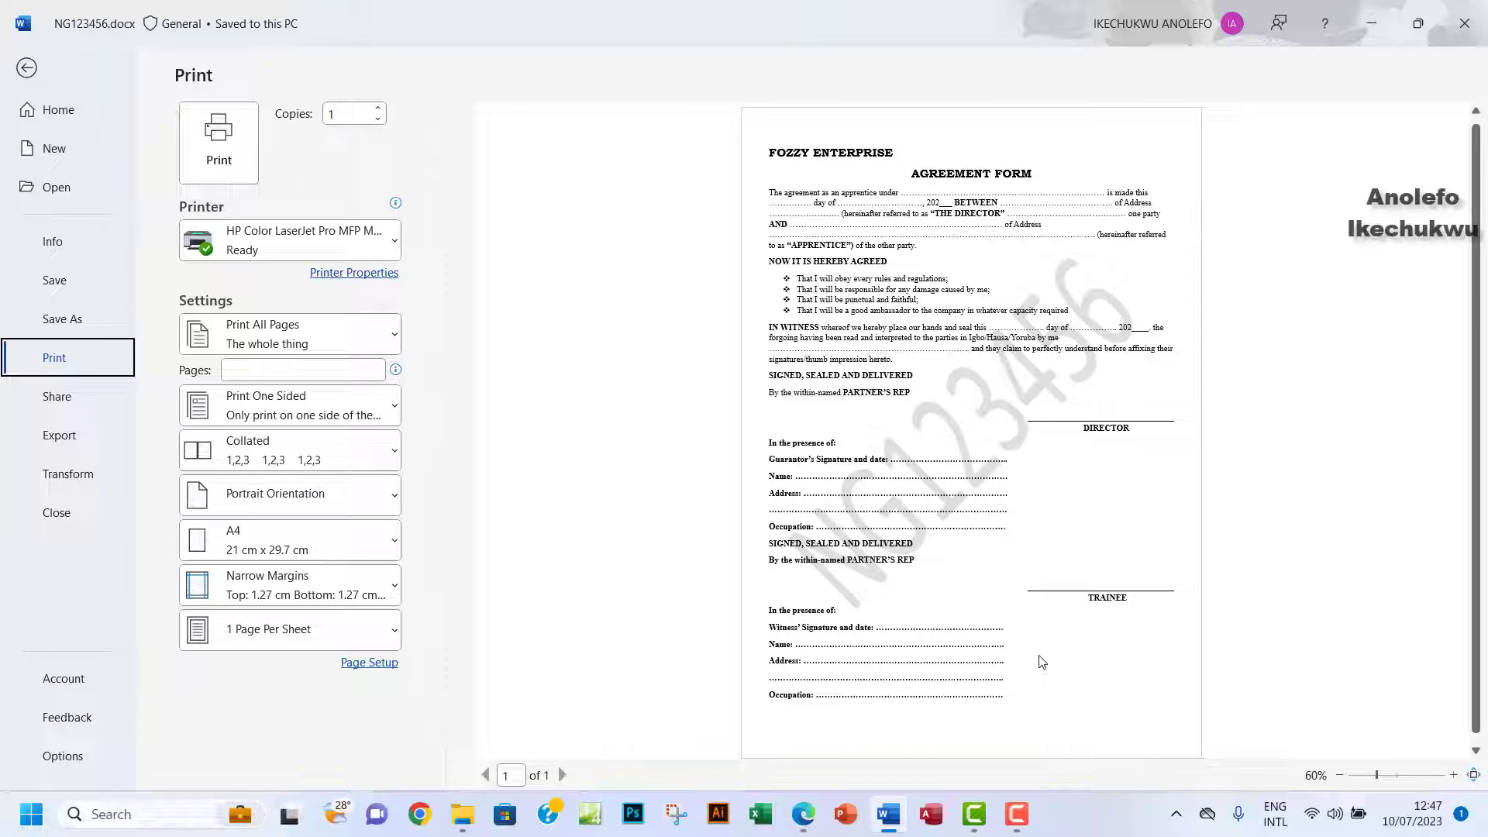
{"action": "left_click", "coordinate": [26, 71]}
Scroll through the form and bring up the Insert ribbon.
{"action": "scroll", "coordinate": [773, 515], "scroll_direction": "down", "scroll_amount": 2}
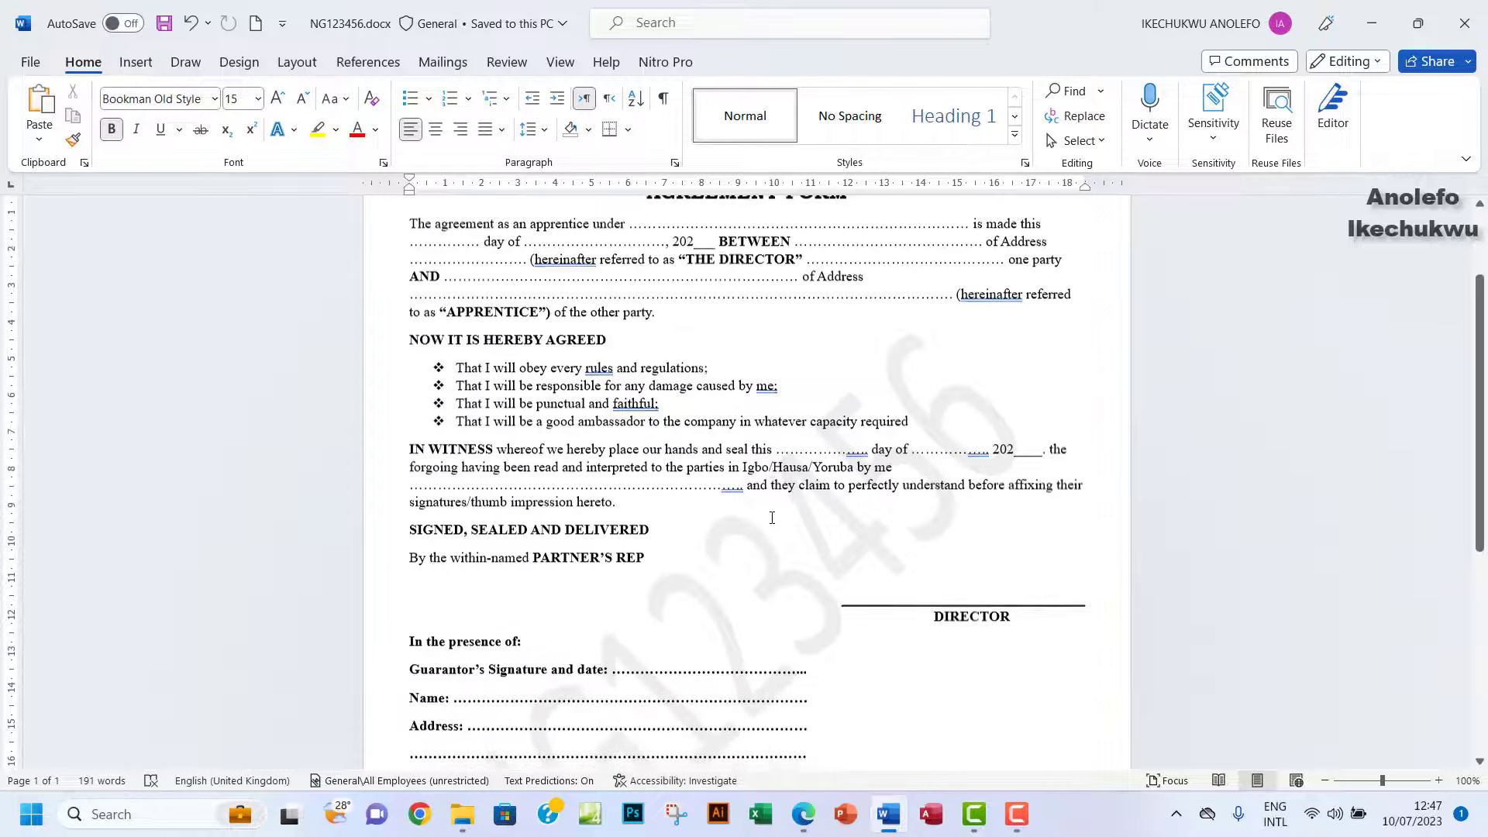
{"action": "scroll", "coordinate": [771, 518], "scroll_direction": "up", "scroll_amount": 3}
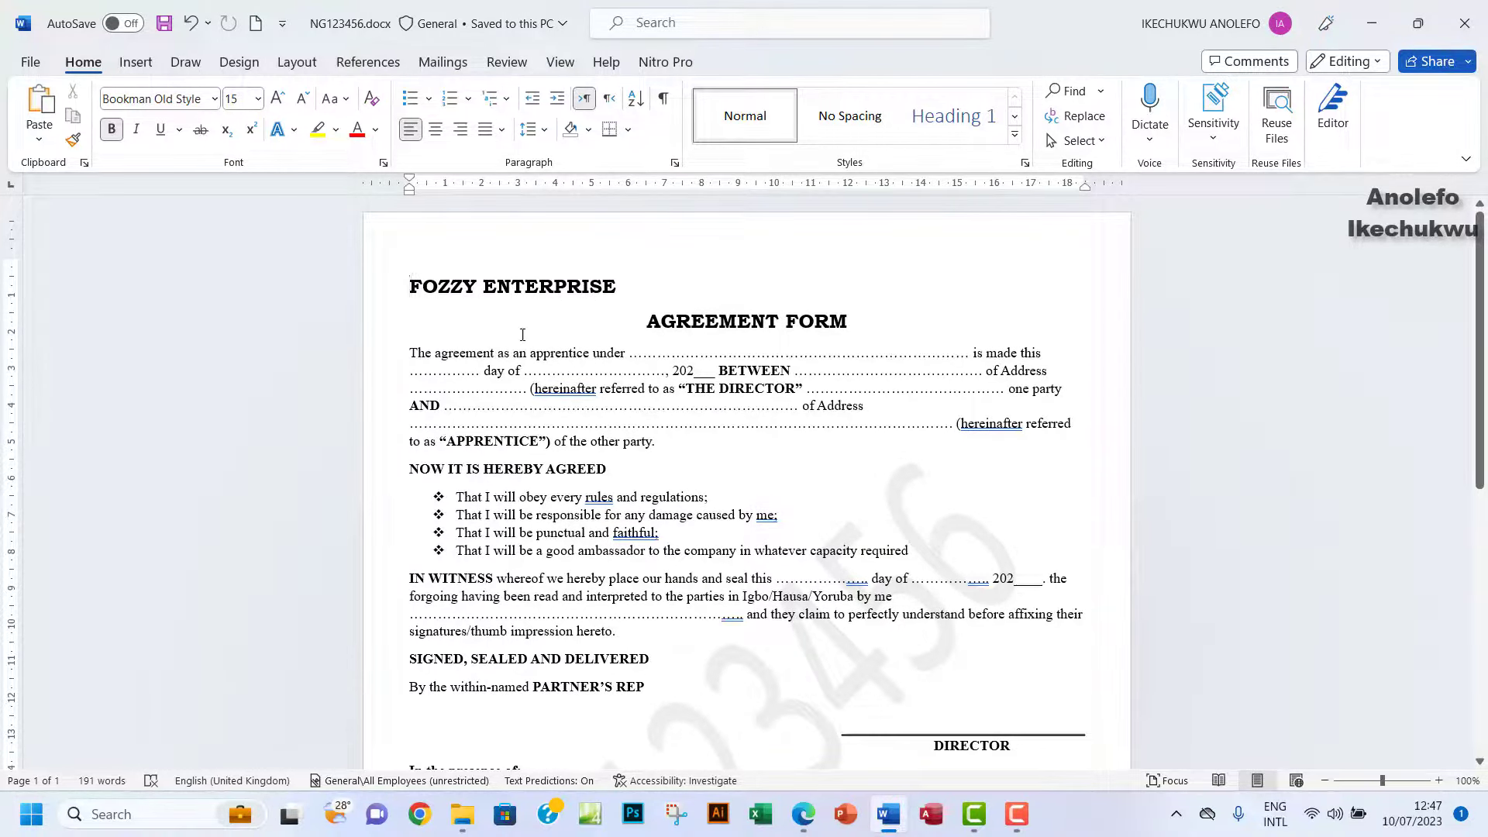
{"action": "scroll", "coordinate": [597, 396], "scroll_direction": "down", "scroll_amount": 5}
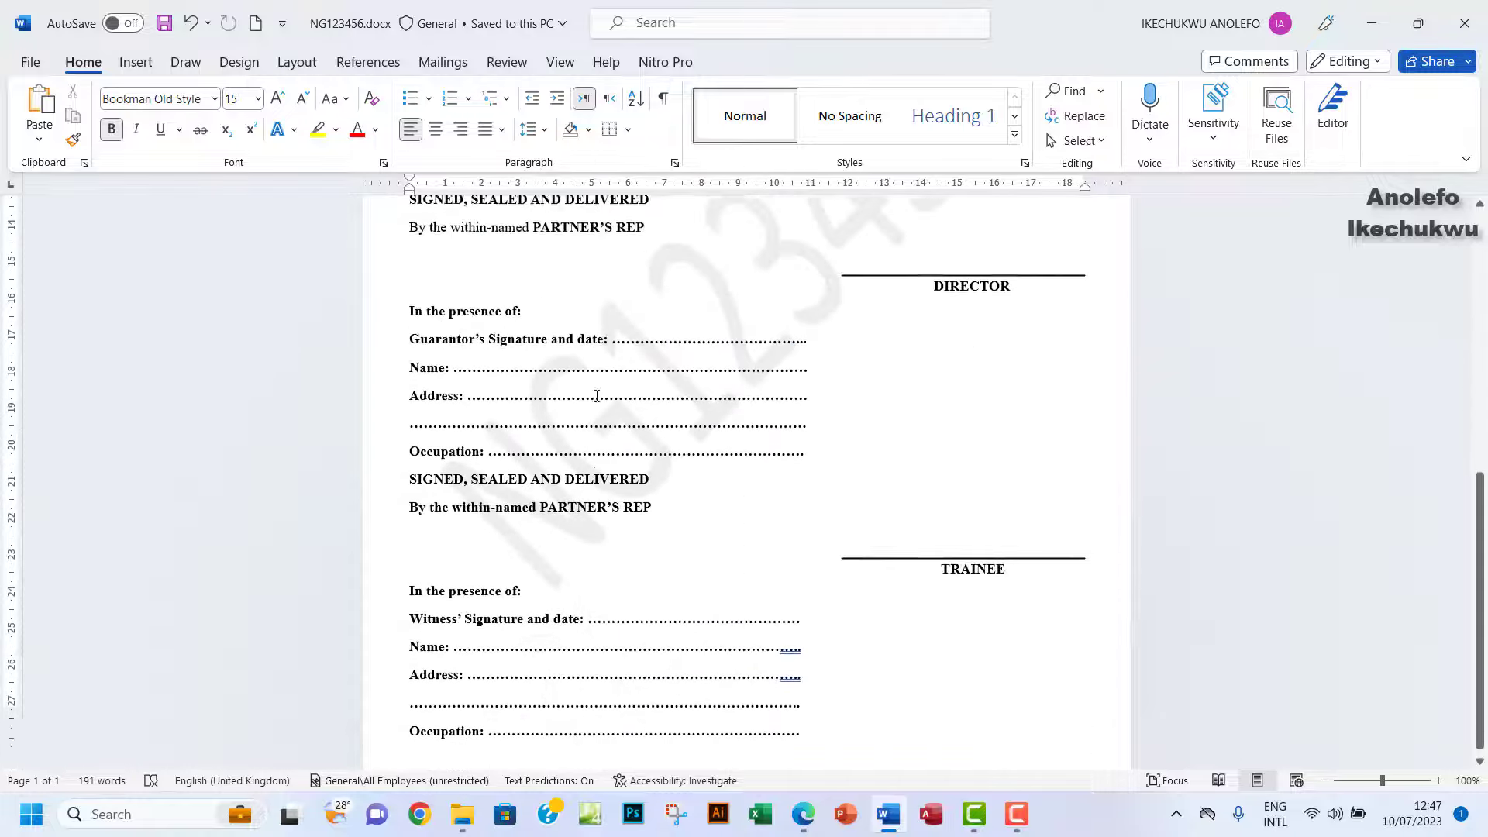
{"action": "scroll", "coordinate": [597, 396], "scroll_direction": "down", "scroll_amount": 1}
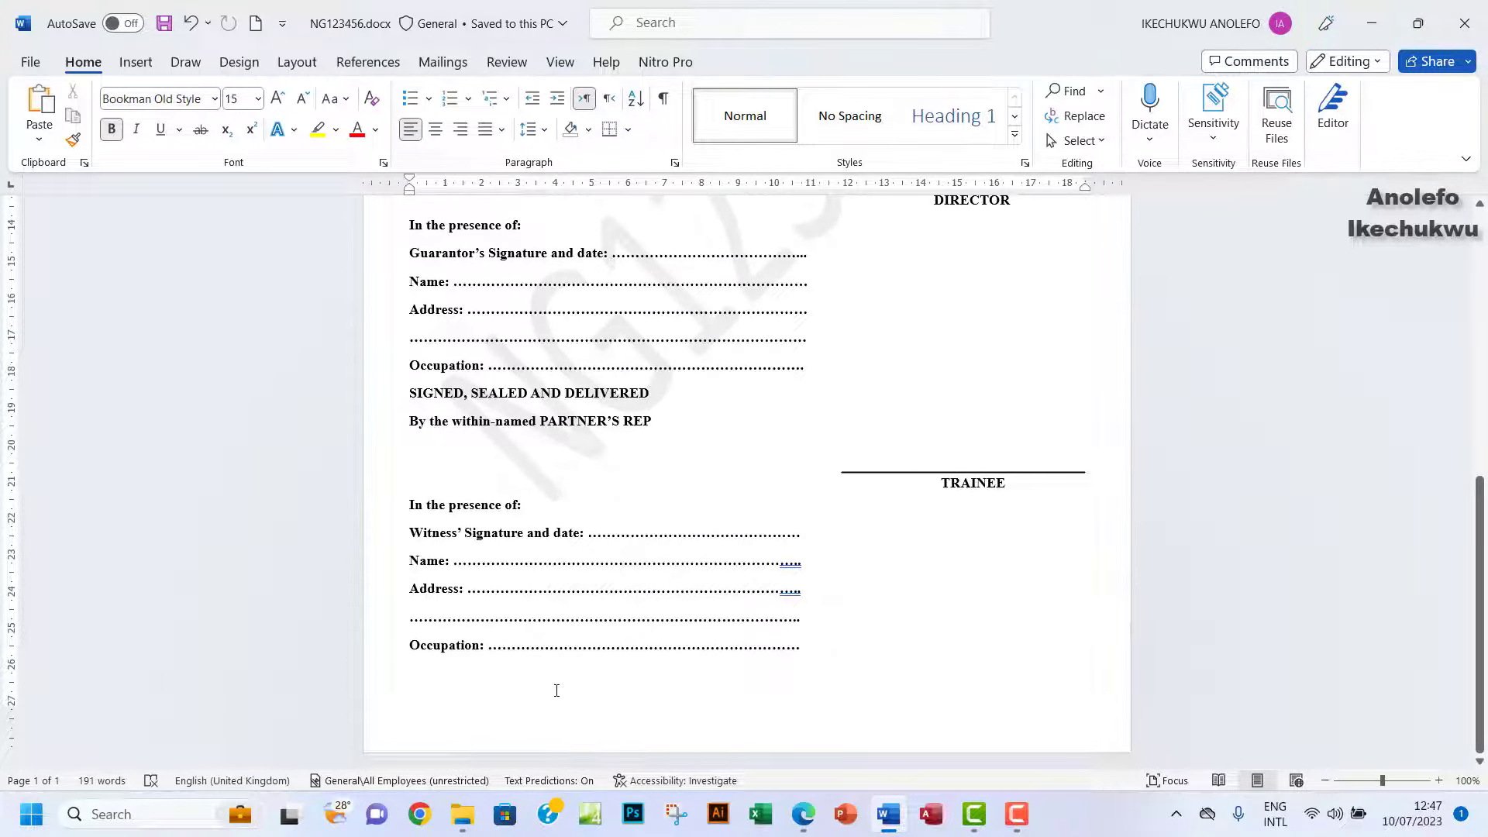
{"action": "left_click", "coordinate": [136, 63]}
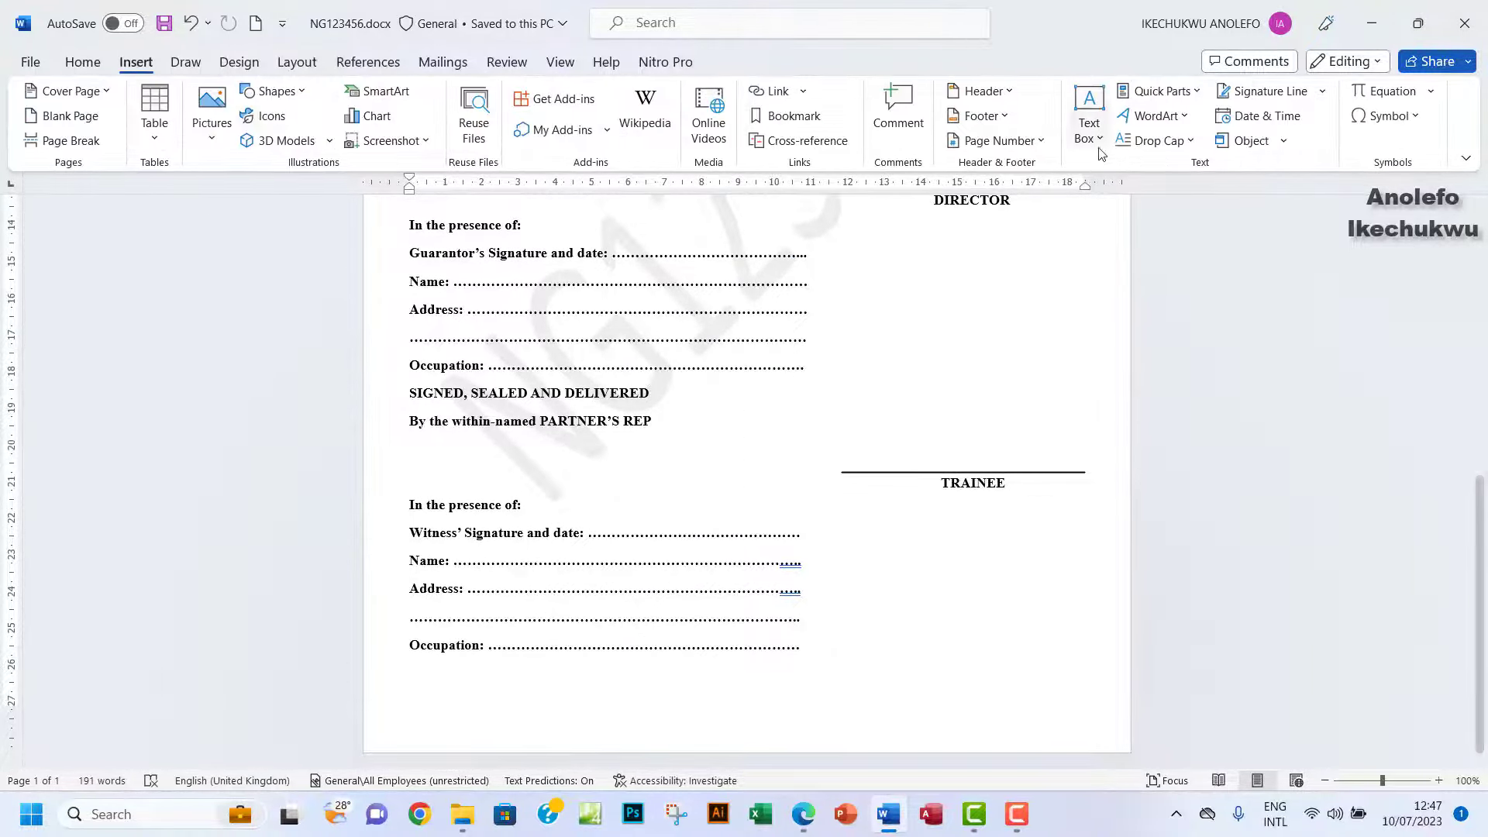
Add a blank footer with the candidate's name and index number, then view the print preview.
{"action": "left_click", "coordinate": [984, 116]}
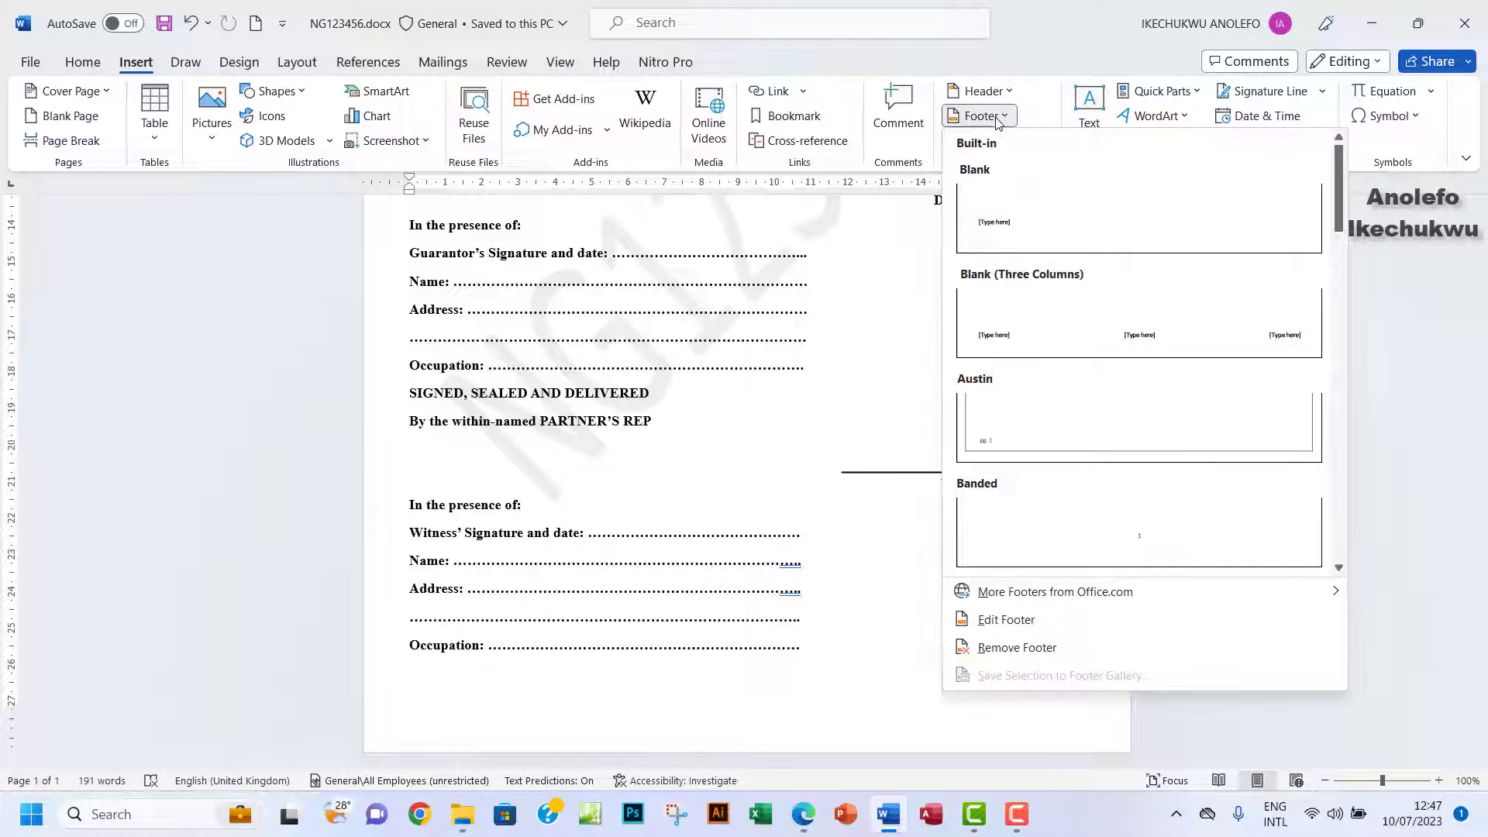
{"action": "left_click", "coordinate": [1017, 211]}
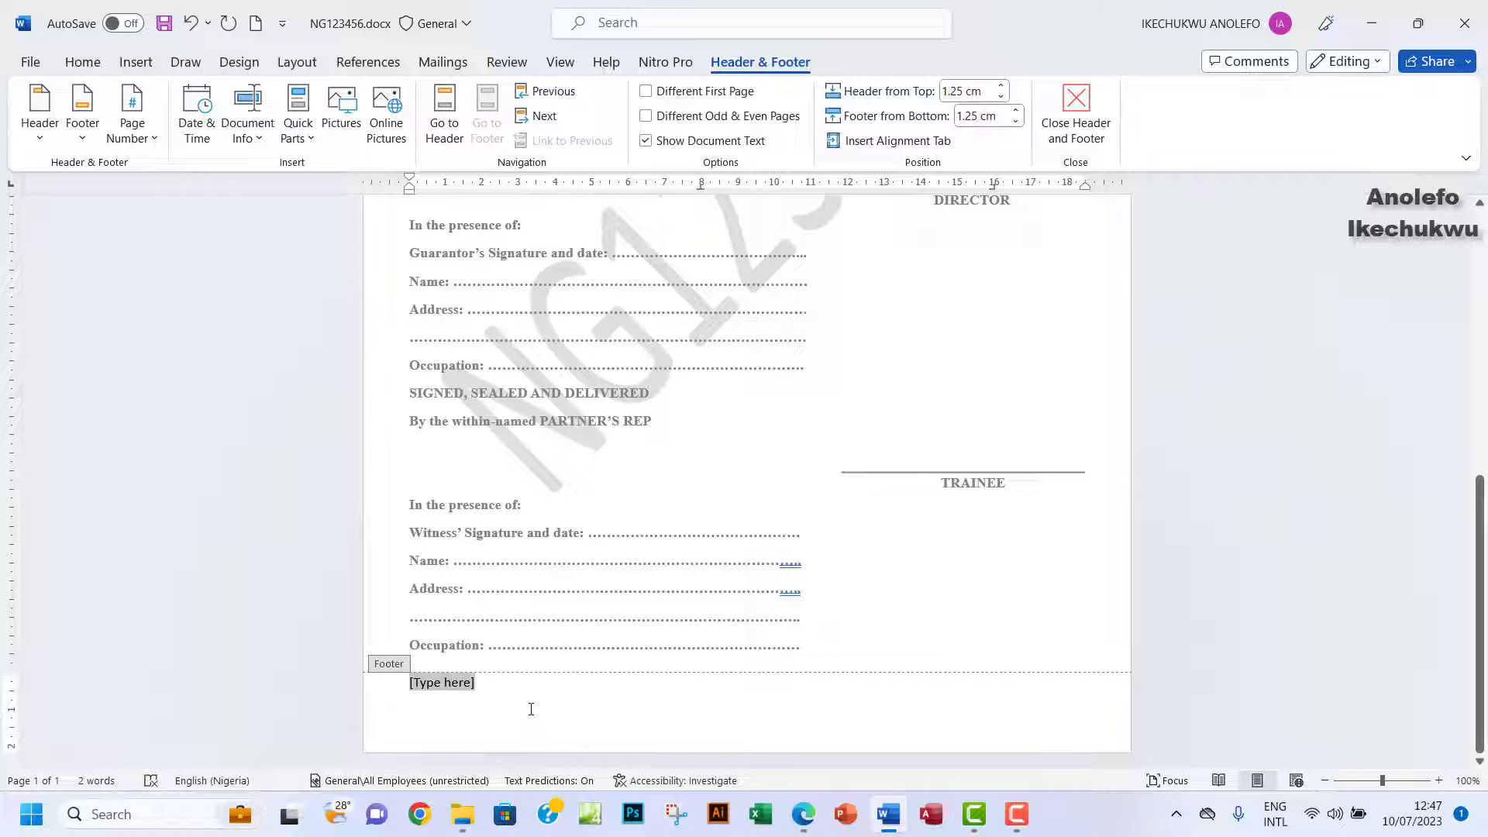
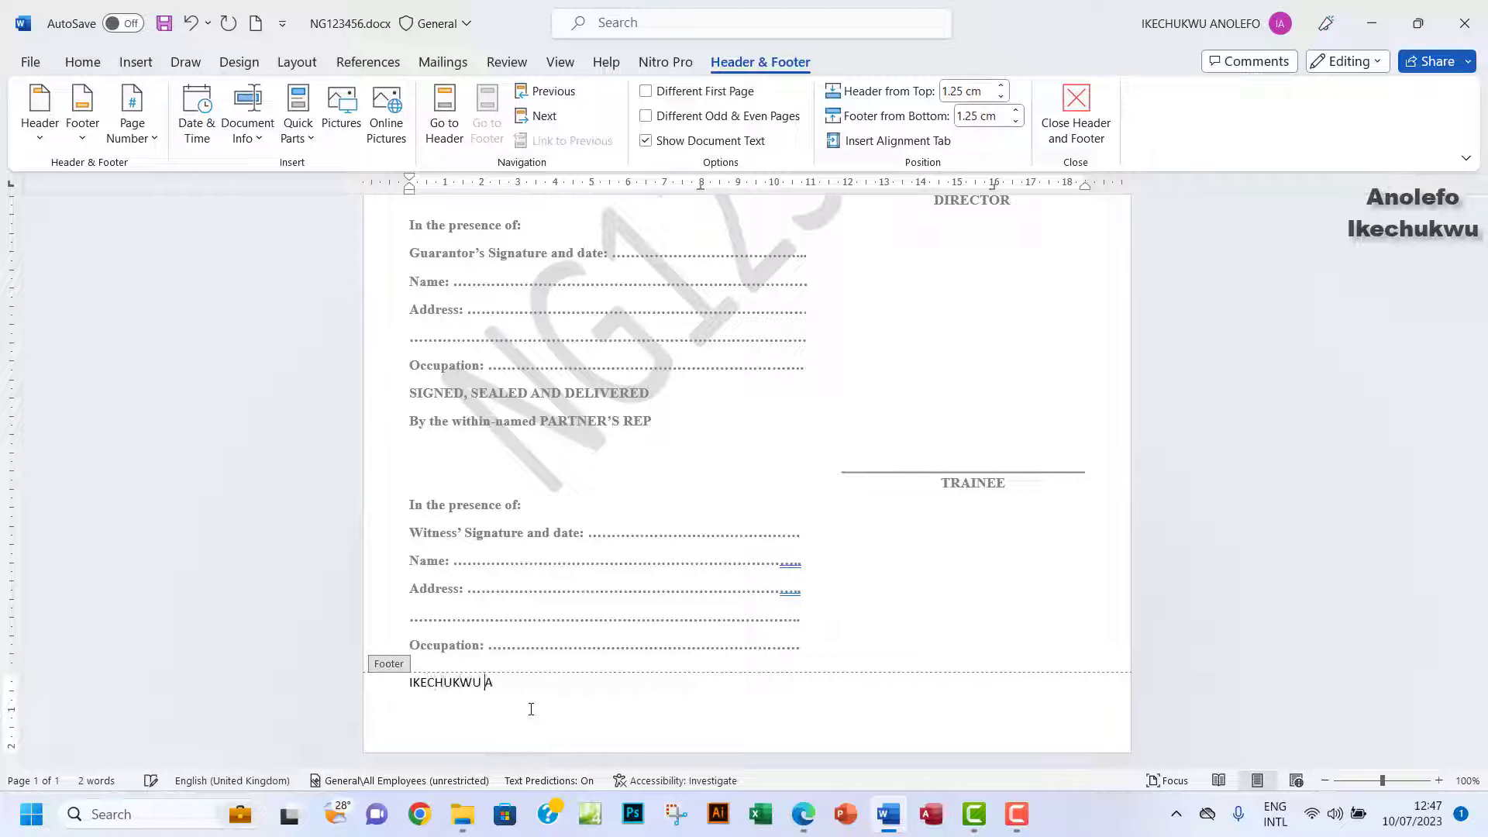
{"action": "key", "text": "Tab"}
{"action": "type", "text": "NG123456"}
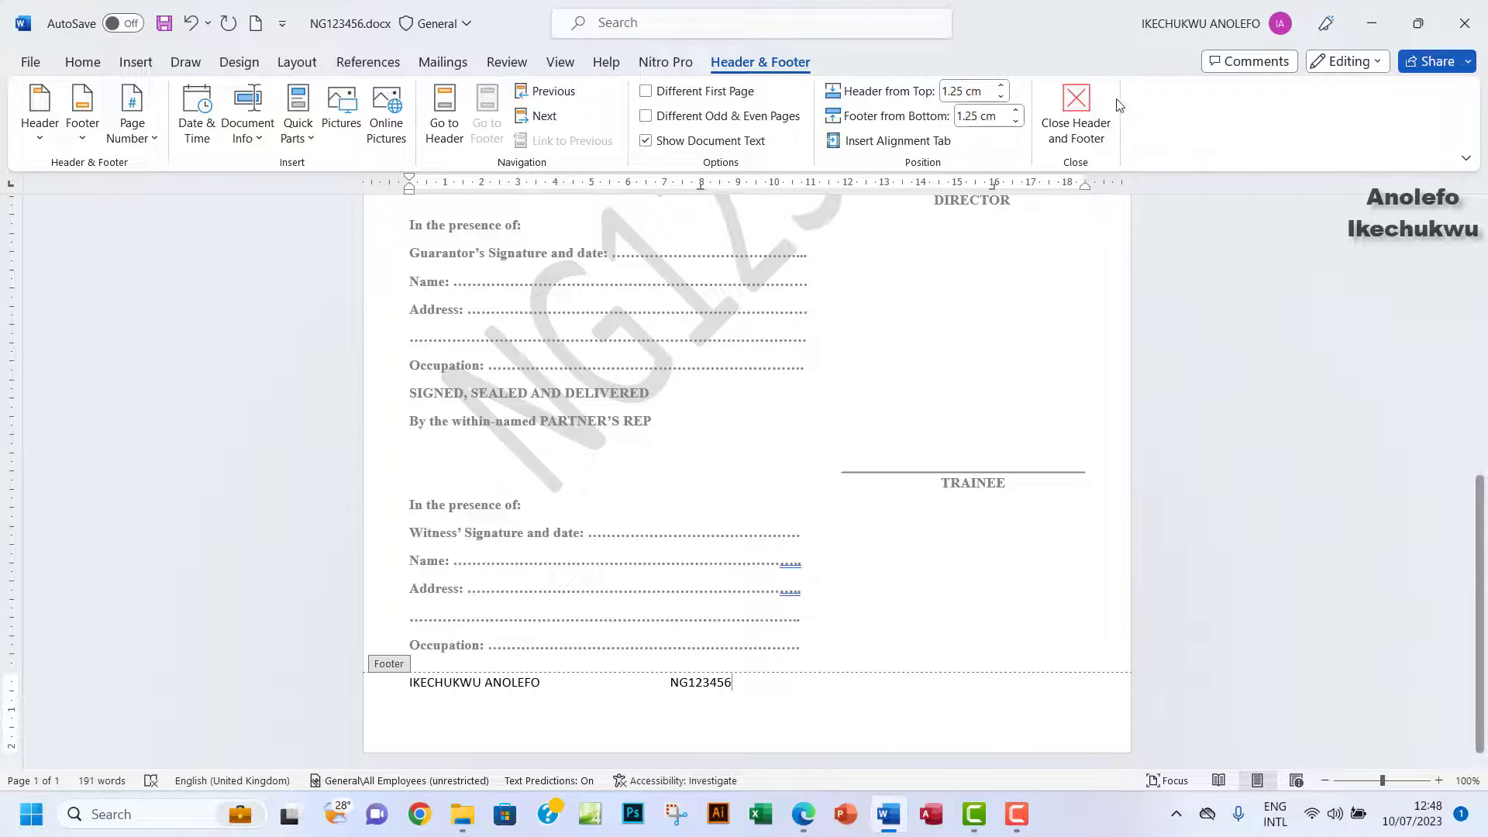
{"action": "left_click", "coordinate": [1080, 108]}
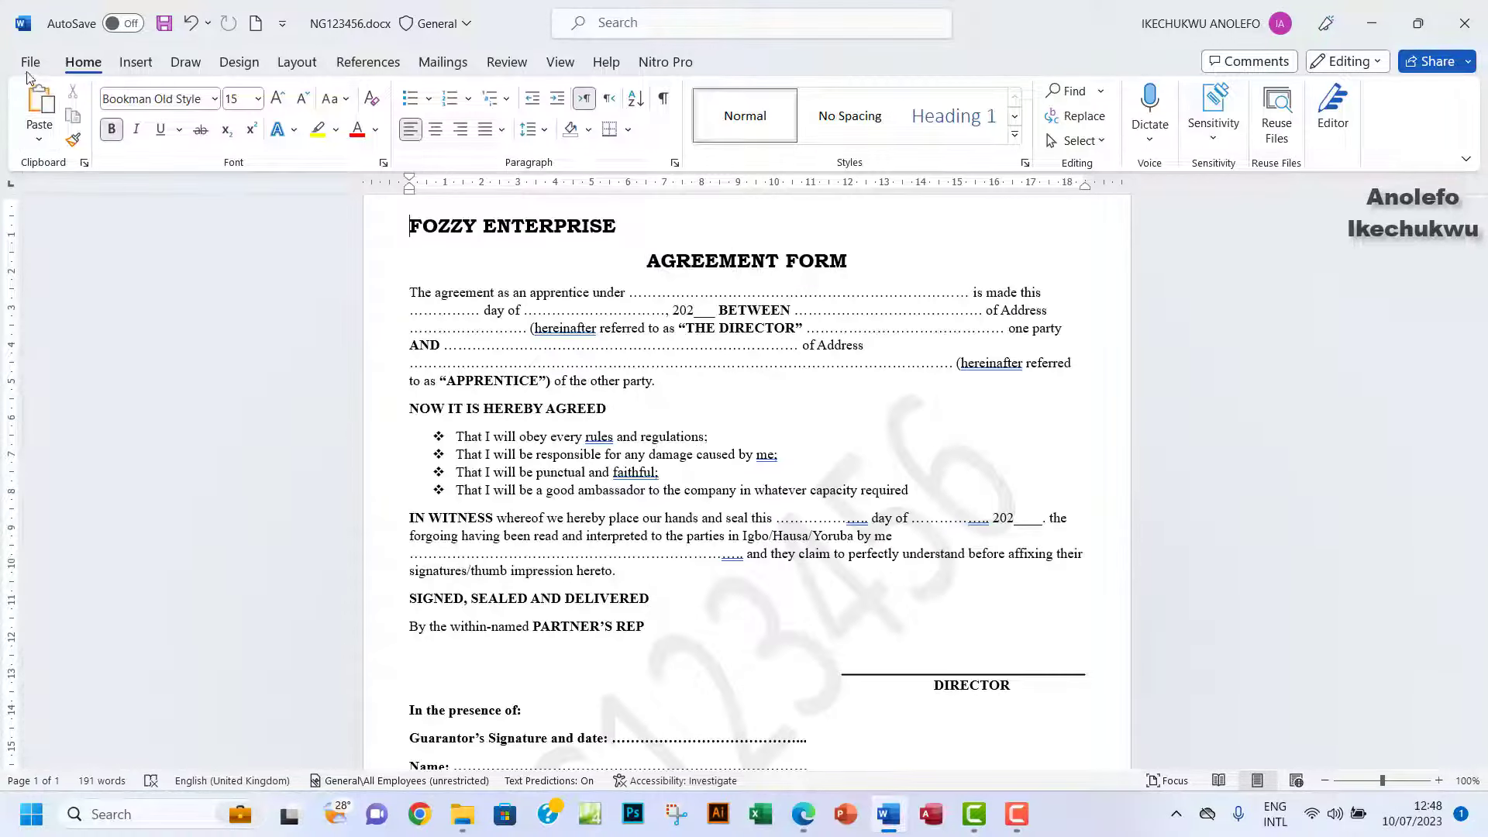
{"action": "left_click", "coordinate": [30, 62]}
{"action": "left_click", "coordinate": [55, 357]}
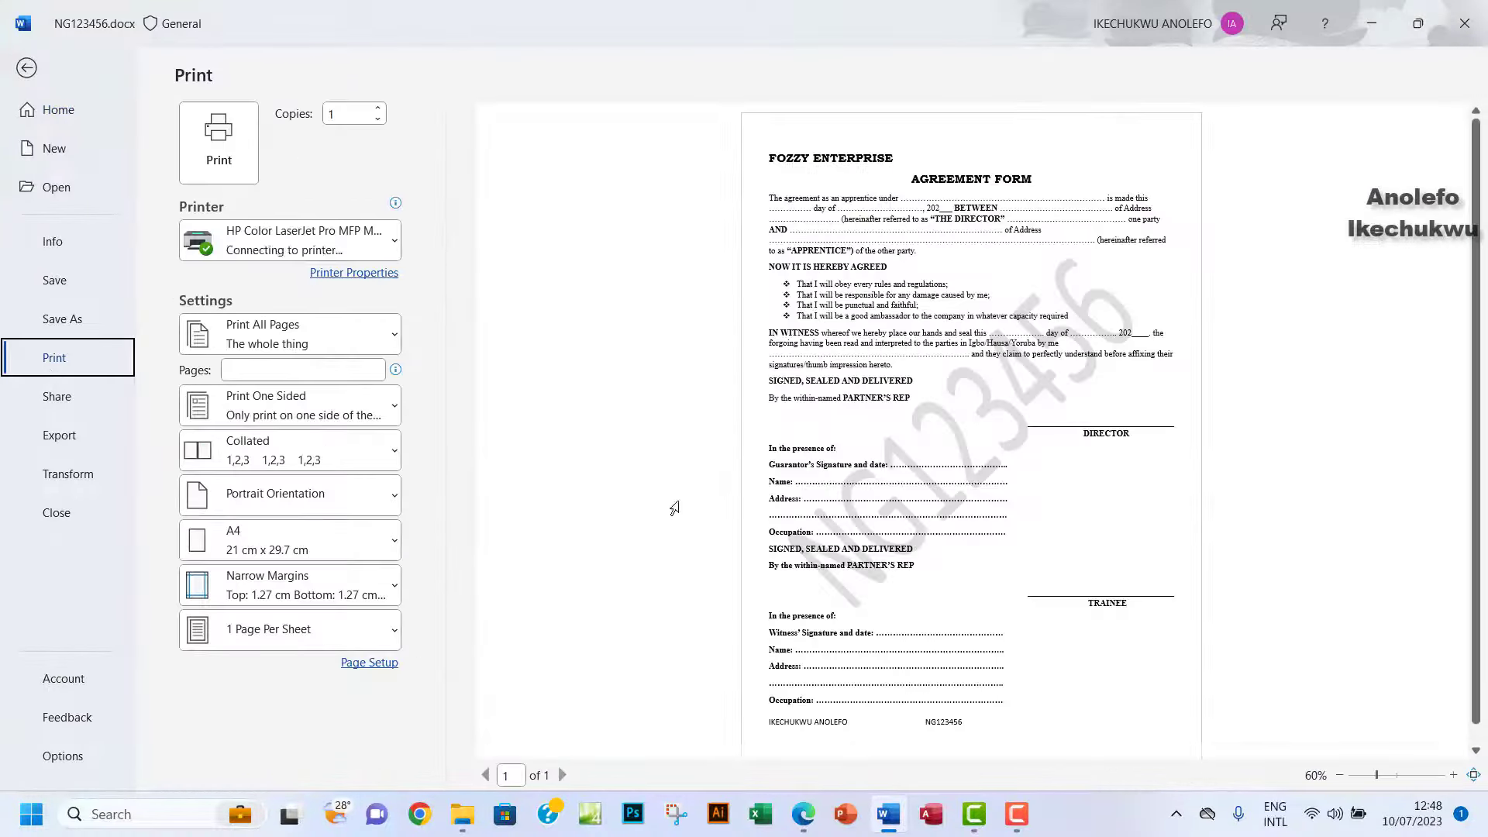